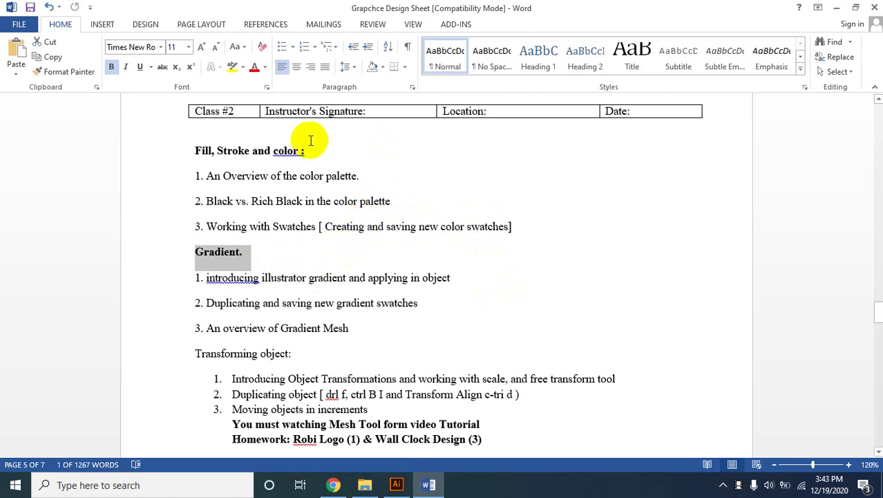
# Highlight the Fill, Stroke and color heading in the Word outline
pyautogui.moveTo(320, 153); pyautogui.dragTo(196, 150)
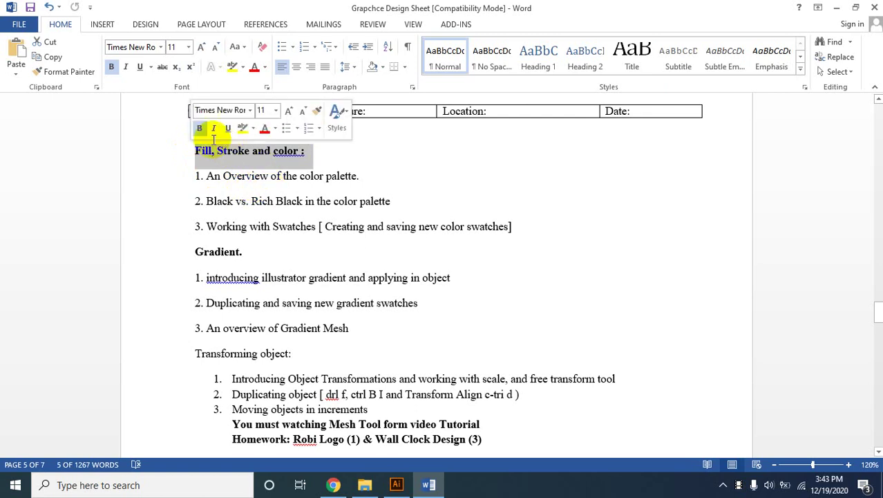
pyautogui.click(308, 151)
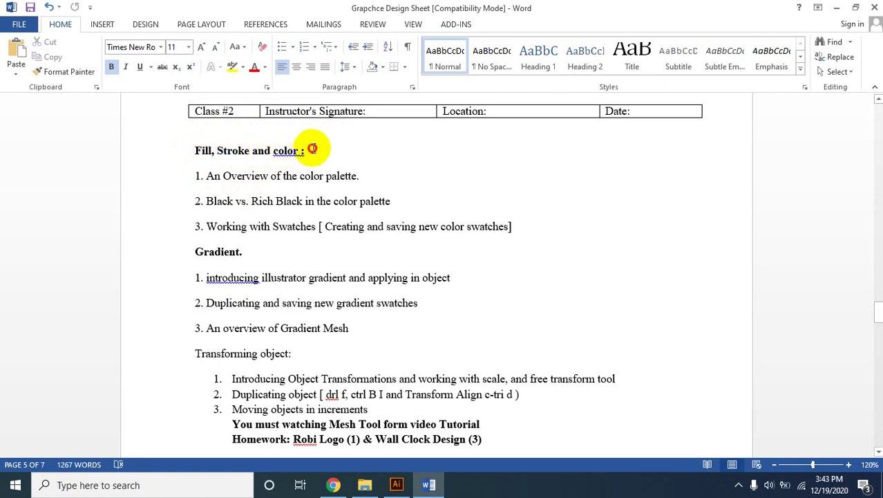
pyautogui.moveTo(308, 148); pyautogui.dragTo(196, 168)
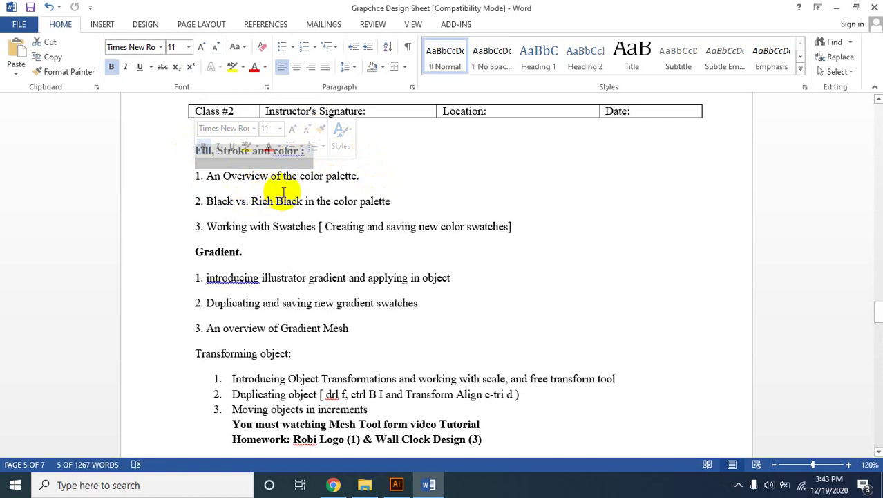
pyautogui.click(371, 178)
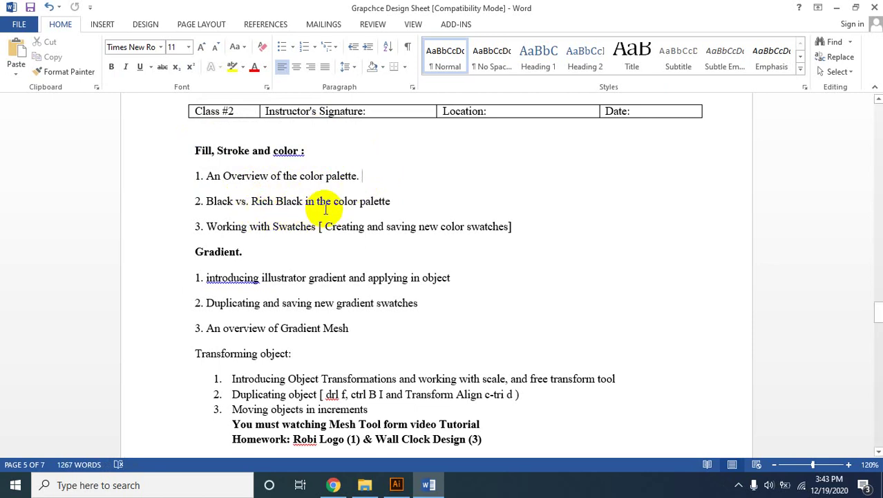
# Highlight the Black vs. Rich Black and color palette lines, then switch to Illustrator
pyautogui.moveTo(396, 201); pyautogui.dragTo(219, 205)
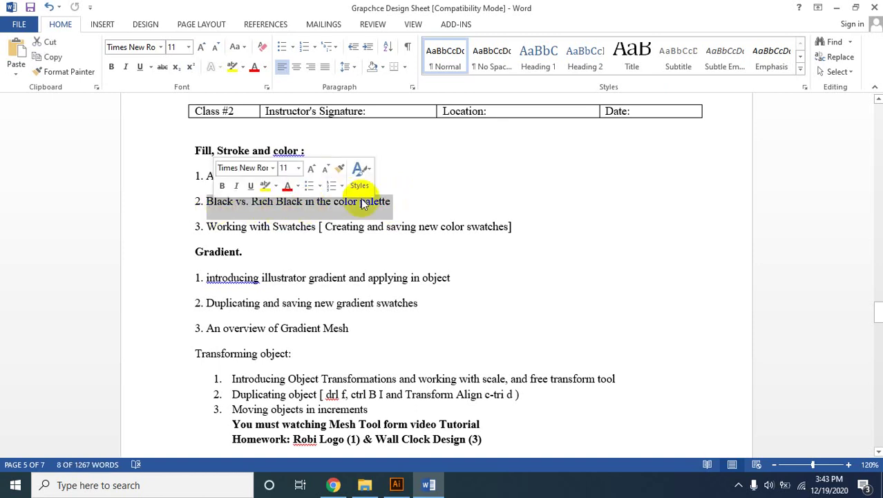
pyautogui.click(407, 202)
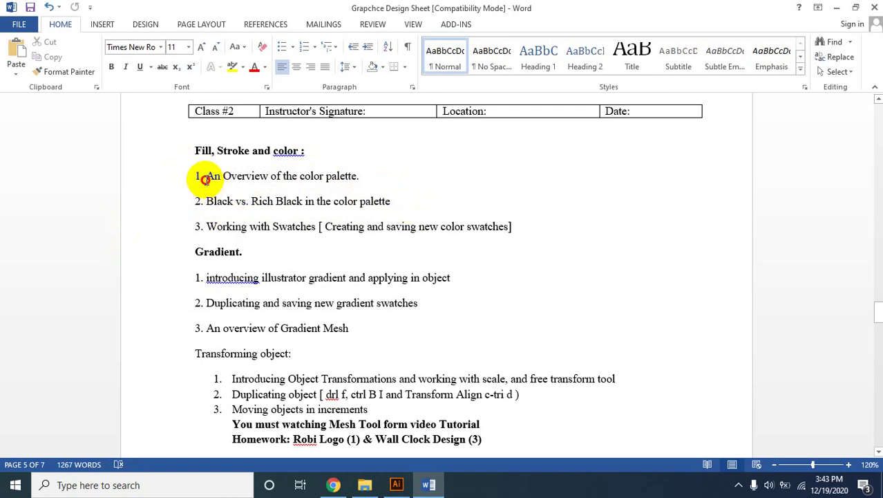
pyautogui.moveTo(206, 178); pyautogui.dragTo(373, 176)
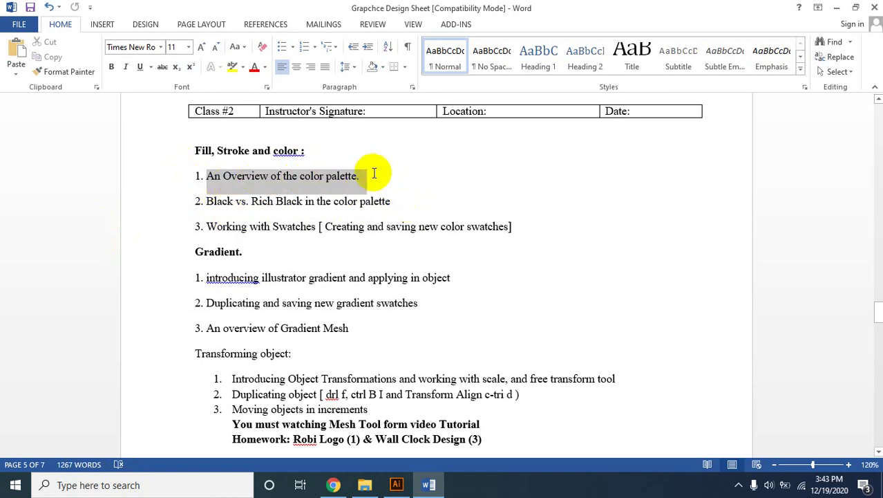
pyautogui.click(397, 485)
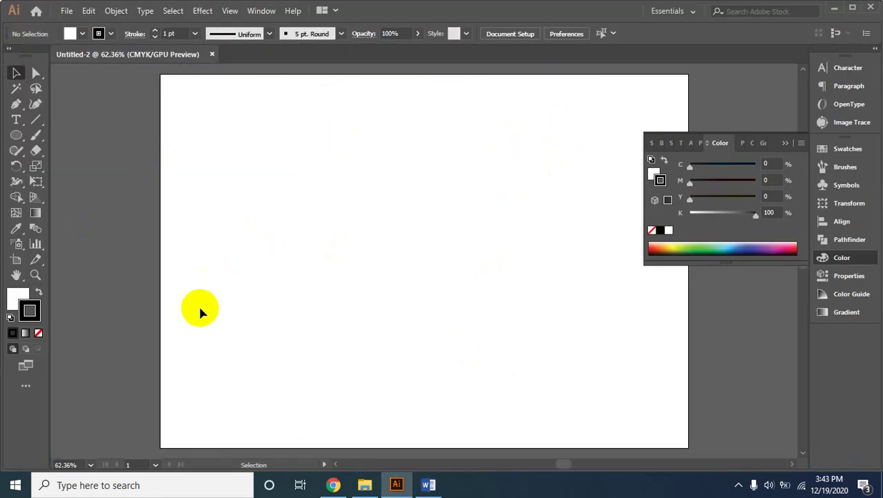
# Toggle between the Fill and Stroke boxes, leaving Stroke active
pyautogui.click(30, 310)
pyautogui.click(38, 316)
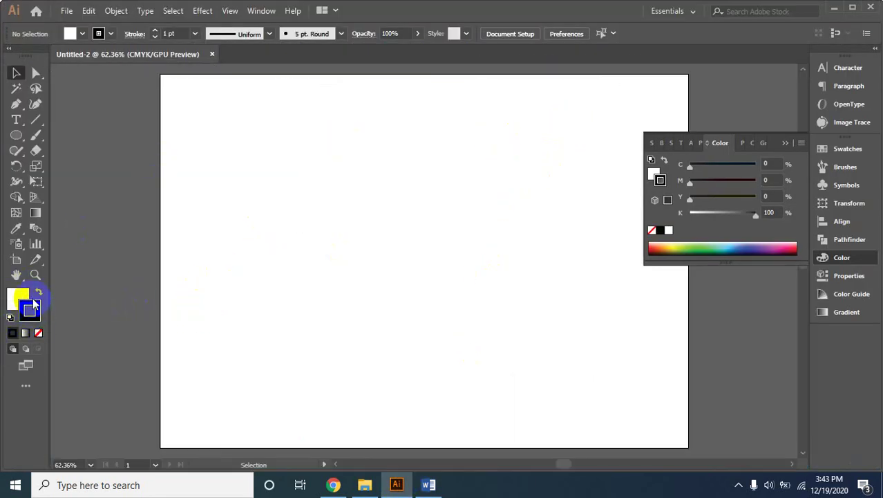
pyautogui.click(18, 298)
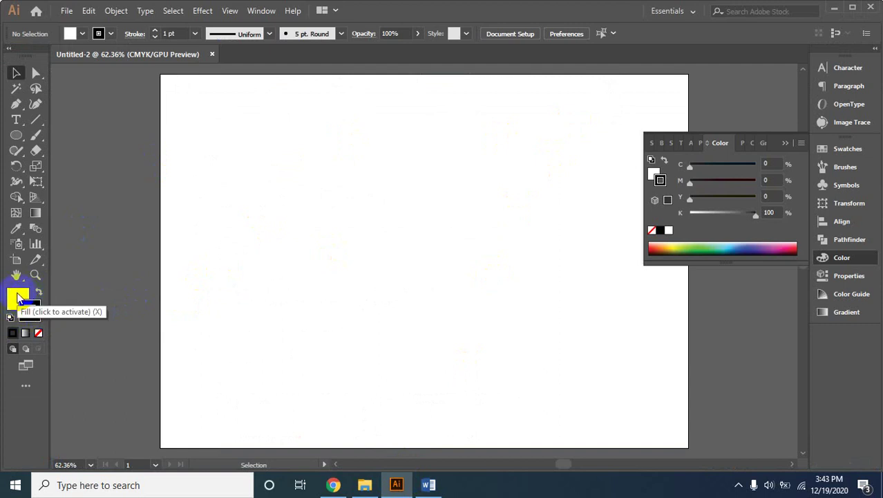
pyautogui.click(38, 306)
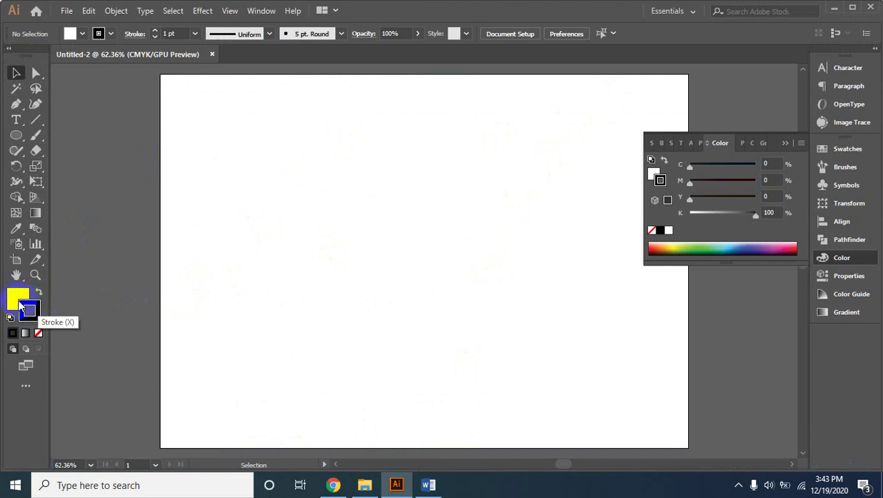
pyautogui.click(19, 304)
pyautogui.click(35, 308)
pyautogui.click(19, 300)
pyautogui.click(34, 308)
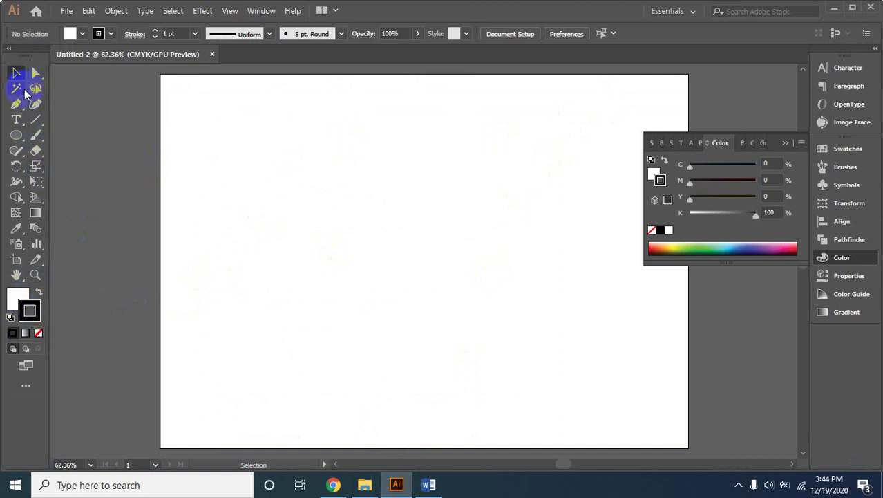
# Draw a rectangle in the artboard's upper-left with the Rectangle Tool and select it
pyautogui.click(17, 133)
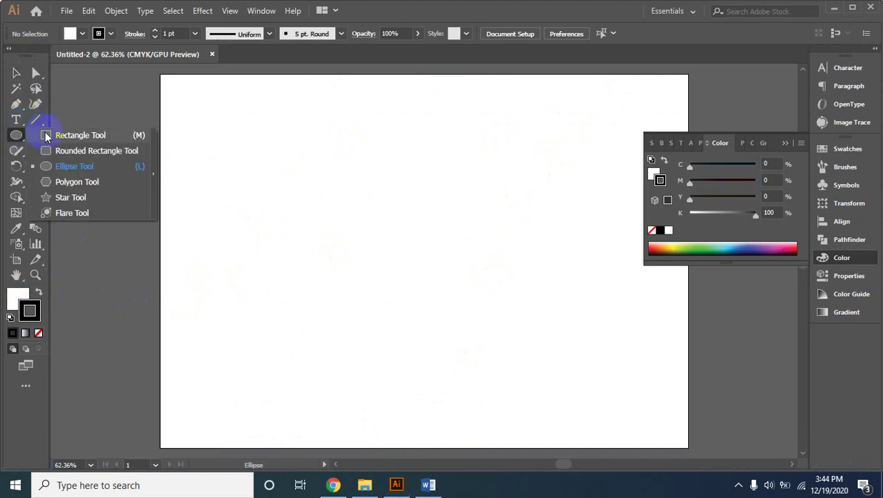
pyautogui.click(66, 135)
pyautogui.moveTo(275, 111); pyautogui.dragTo(443, 267)
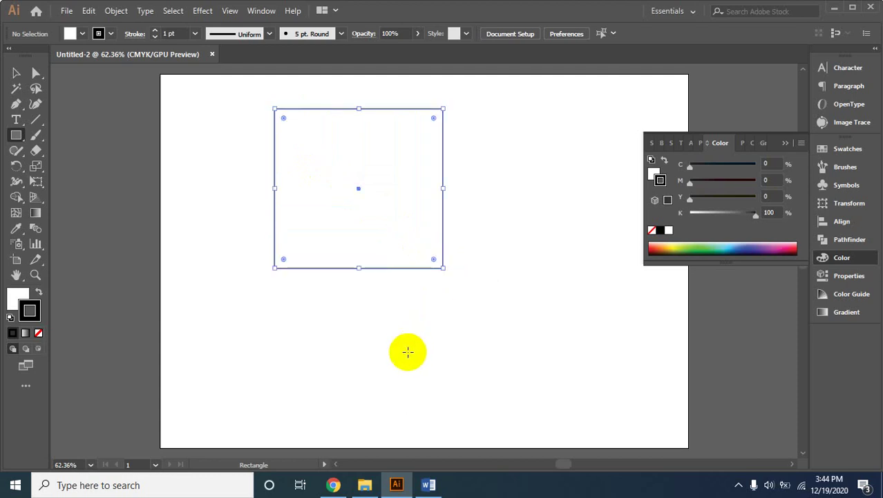
pyautogui.click(12, 73)
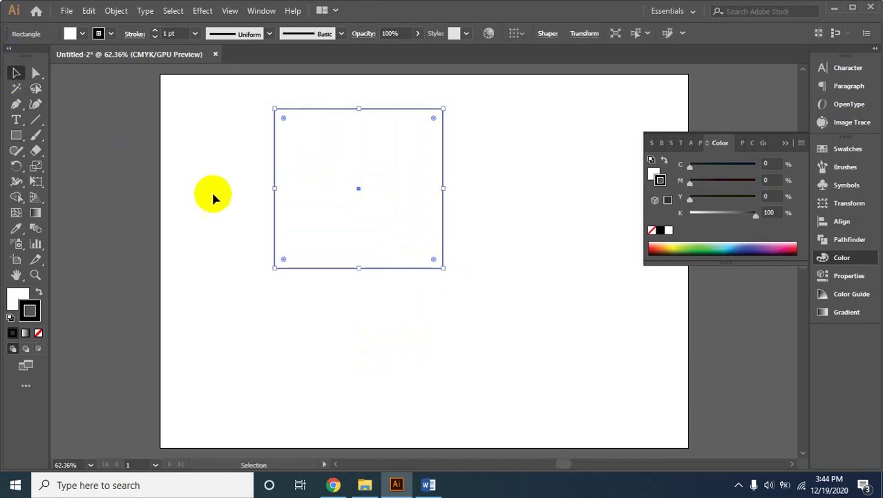
pyautogui.click(409, 286)
pyautogui.click(286, 174)
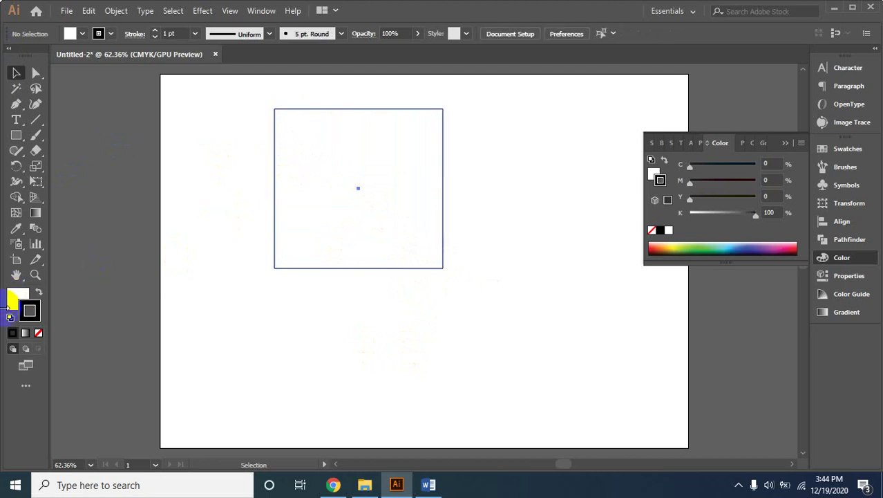
pyautogui.click(11, 296)
# Fill the rectangle with blue (C 87.66, M 78.04, Y 0, K 0)
pyautogui.doubleClick(11, 297)
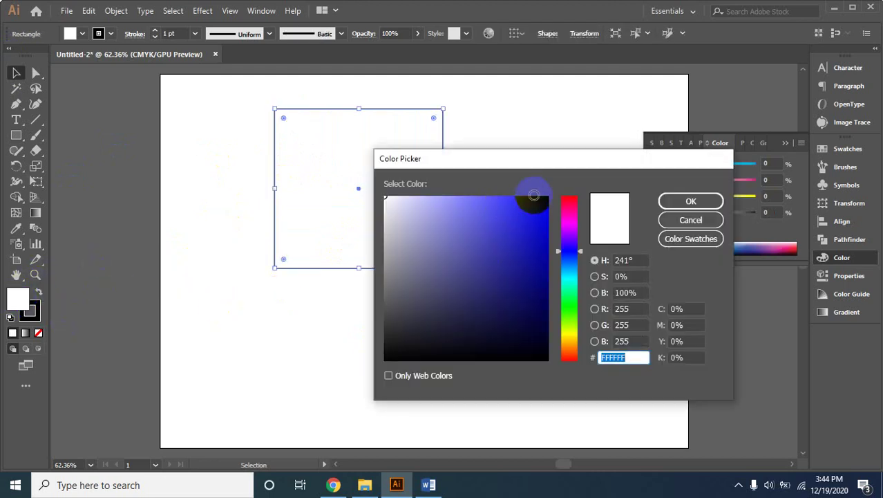
pyautogui.click(532, 202)
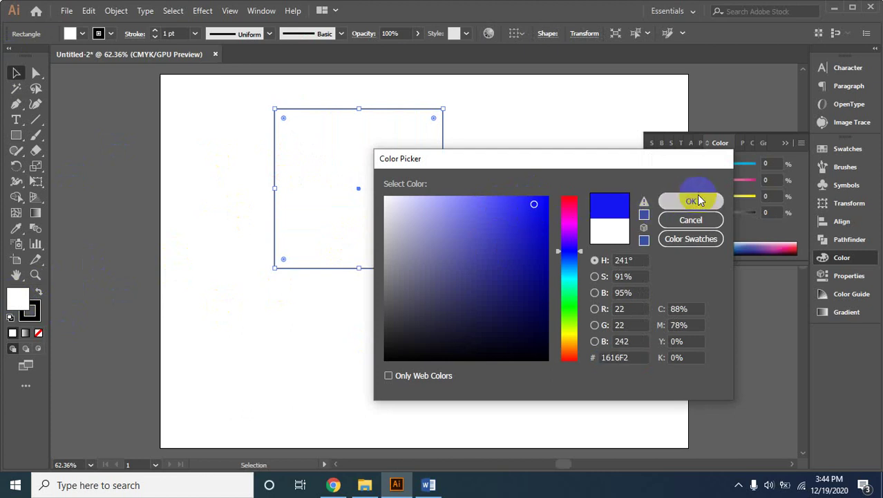
pyautogui.click(691, 201)
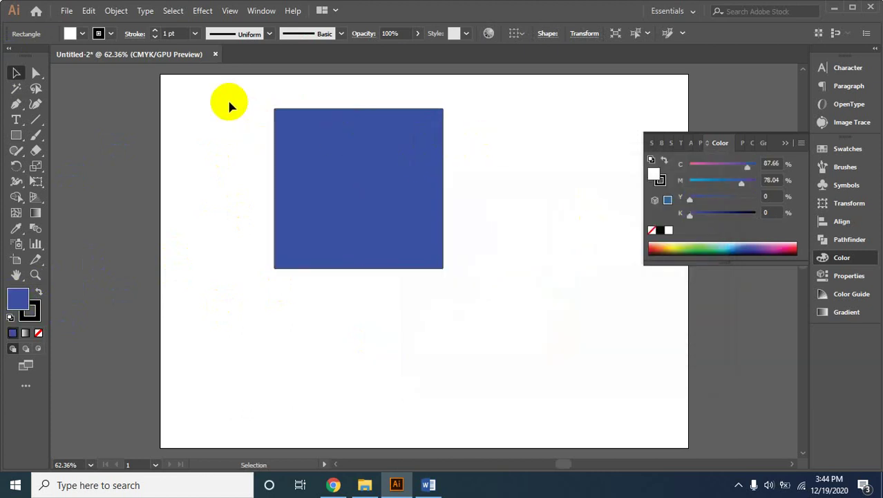
pyautogui.click(409, 219)
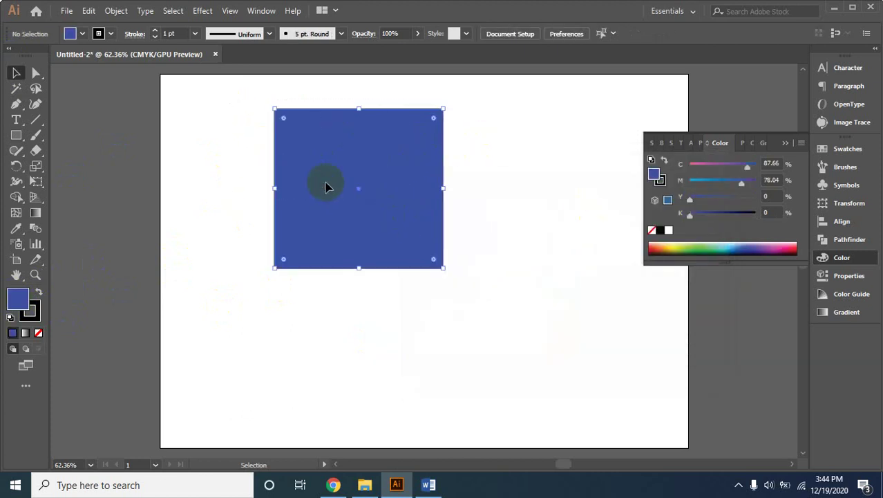
# Raise the rectangle's black stroke weight to 10 pt and reselect it
pyautogui.click(155, 30)
pyautogui.click(155, 30)
pyautogui.click(154, 30)
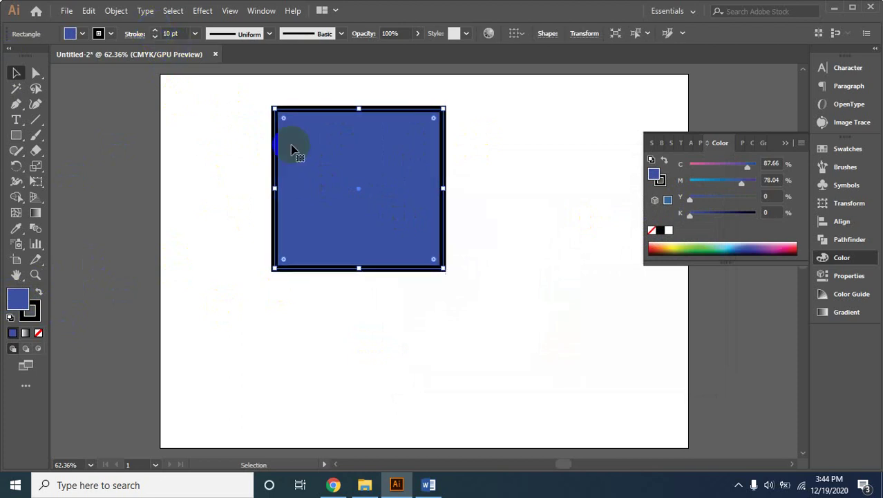
pyautogui.click(521, 223)
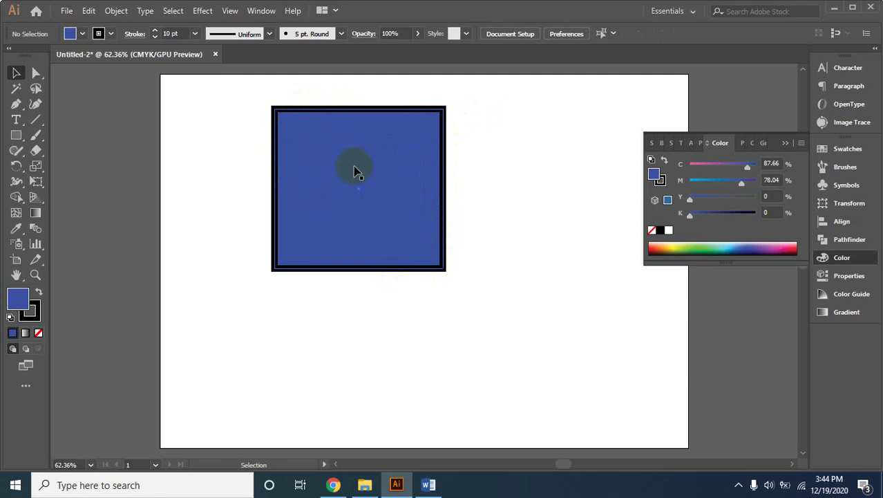
pyautogui.moveTo(244, 92); pyautogui.dragTo(401, 307)
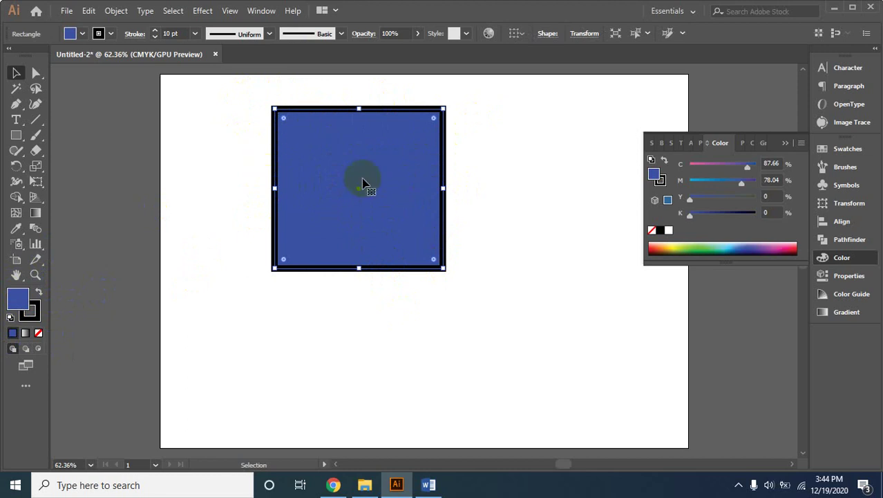
pyautogui.click(497, 200)
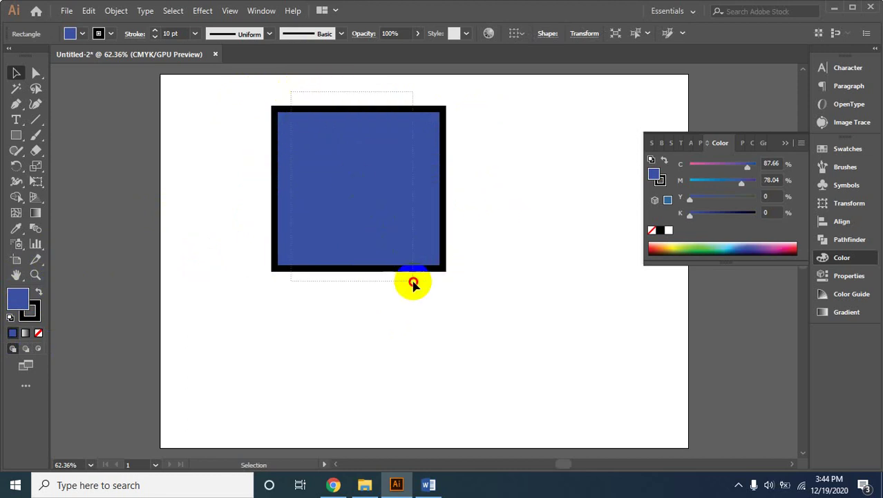
pyautogui.click(410, 273)
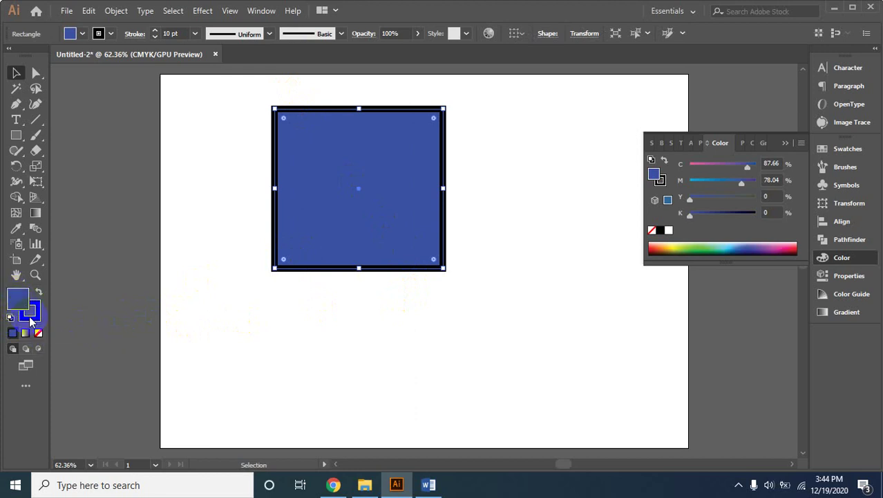
# Remove the rectangle's fill, leaving only its black outline, and reselect it
pyautogui.click(38, 334)
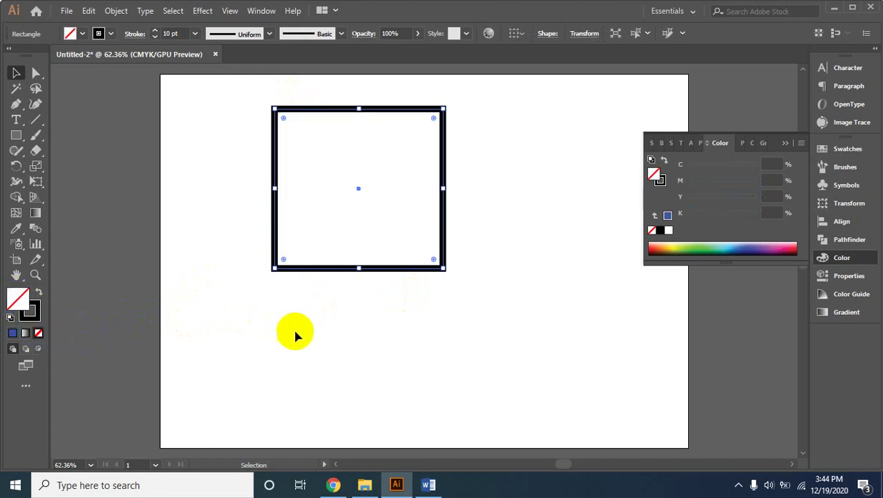
pyautogui.click(319, 194)
pyautogui.click(275, 196)
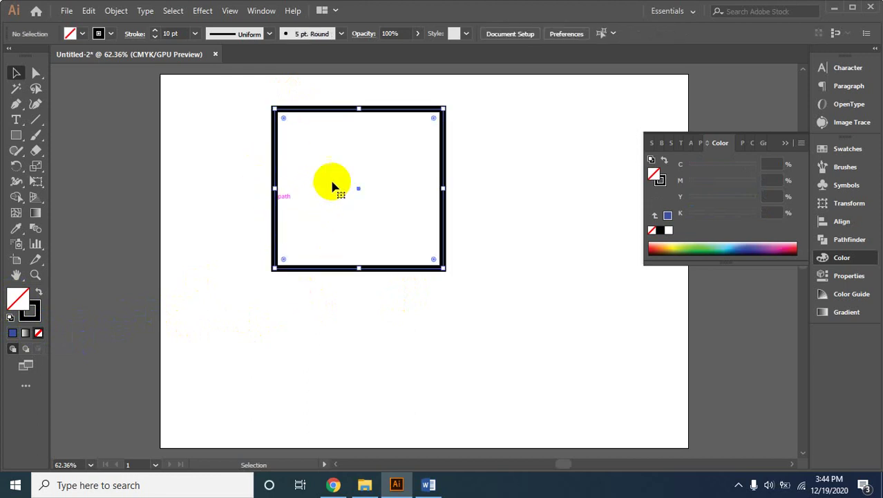
pyautogui.click(242, 222)
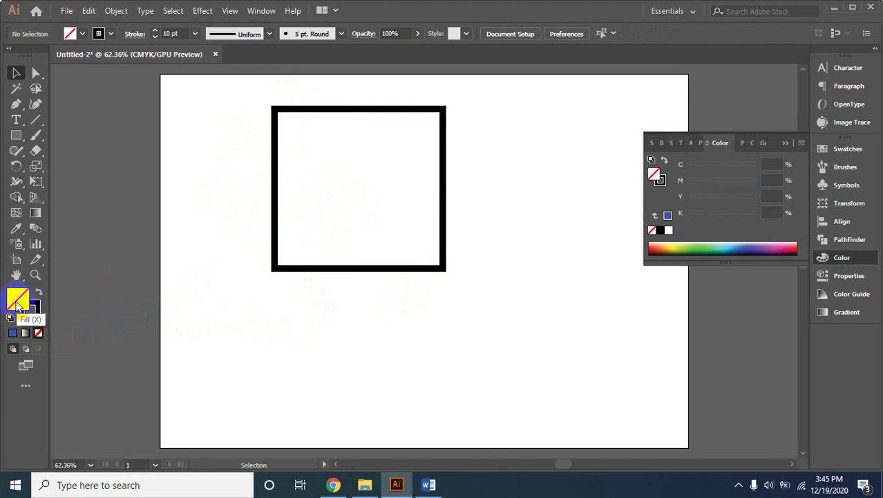
pyautogui.click(276, 178)
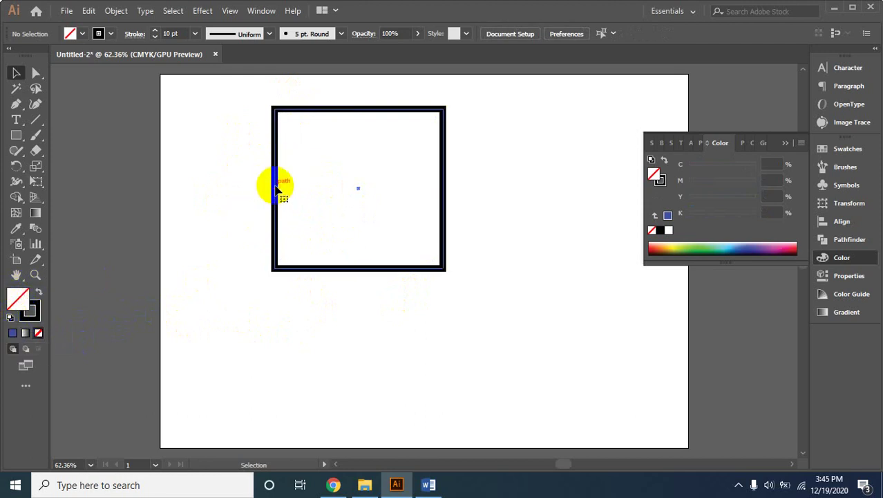
pyautogui.click(277, 188)
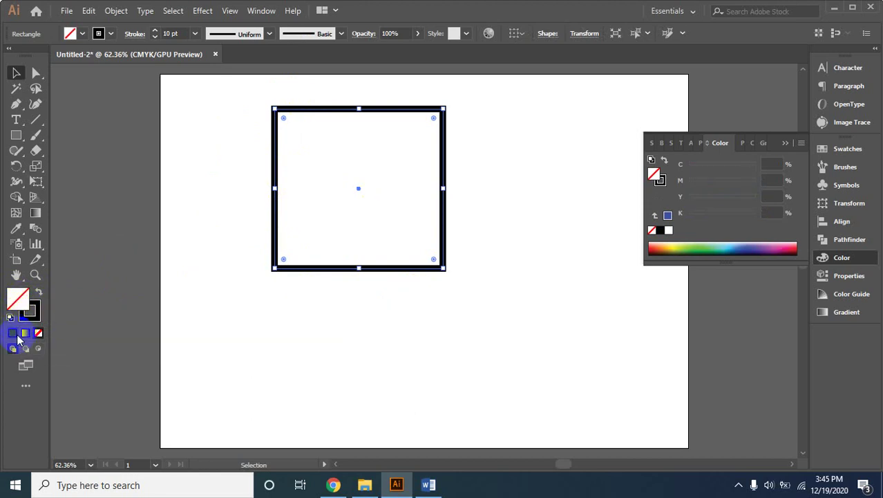
# Apply a blue fill to the outlined rectangle and make its Stroke active
pyautogui.click(12, 338)
pyautogui.click(403, 278)
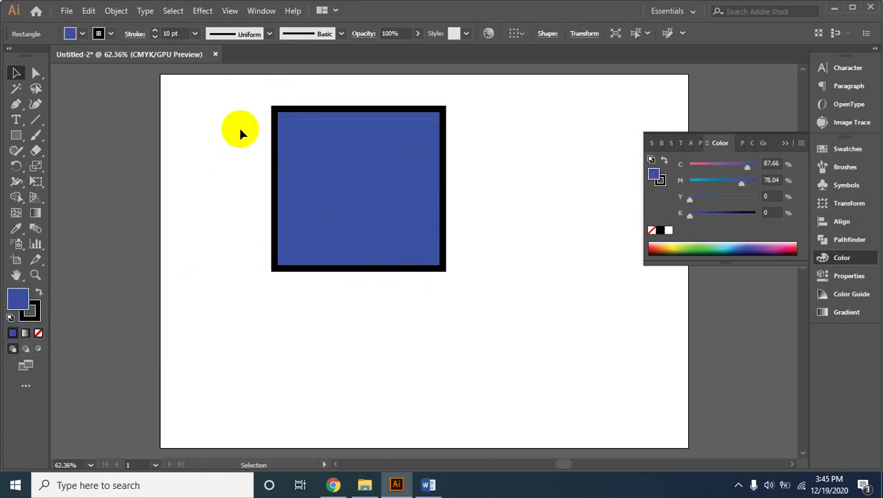
pyautogui.moveTo(240, 130); pyautogui.dragTo(478, 297)
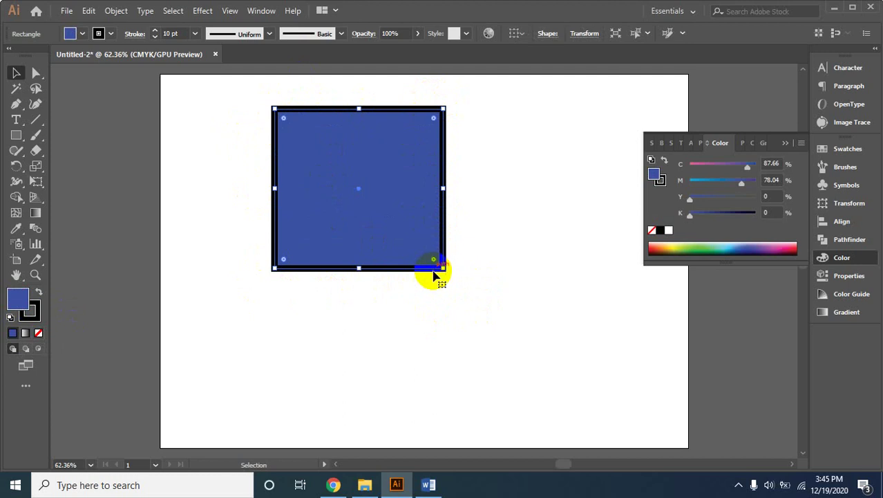
pyautogui.click(388, 292)
pyautogui.click(276, 129)
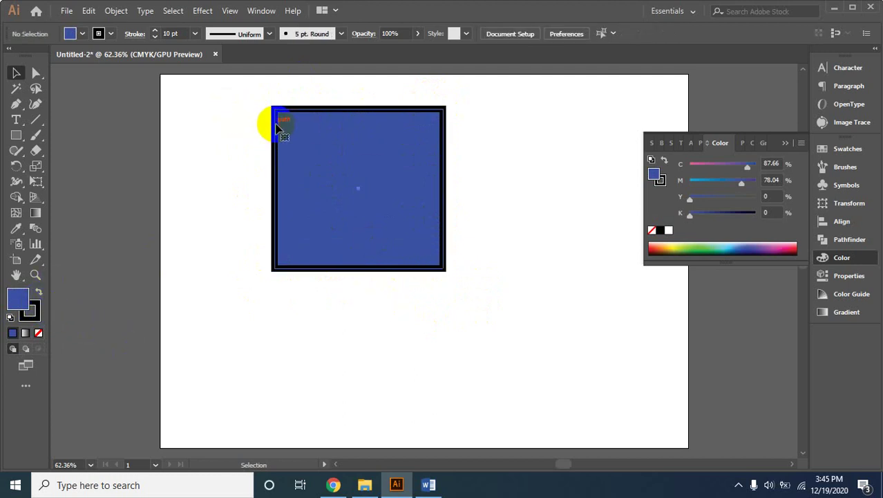
pyautogui.click(39, 316)
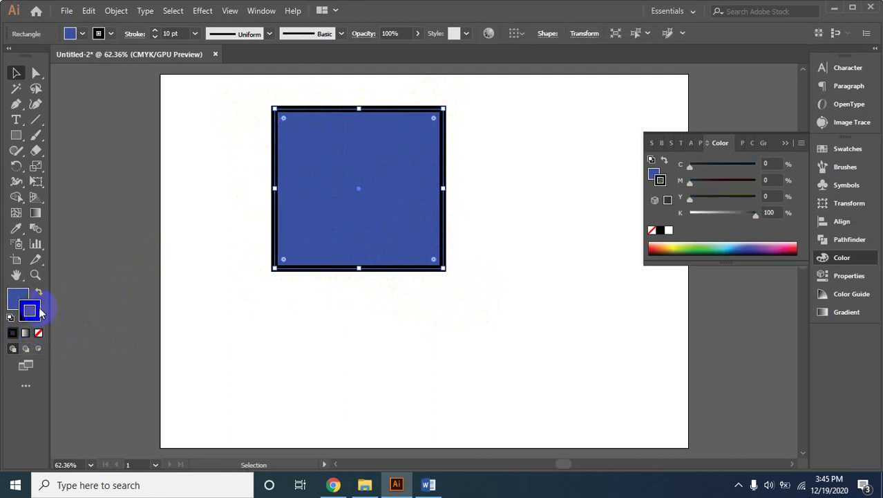
# Clear the rectangle's stroke and reapply the default 1 pt black stroke
pyautogui.click(39, 334)
pyautogui.moveTo(291, 350); pyautogui.dragTo(355, 360)
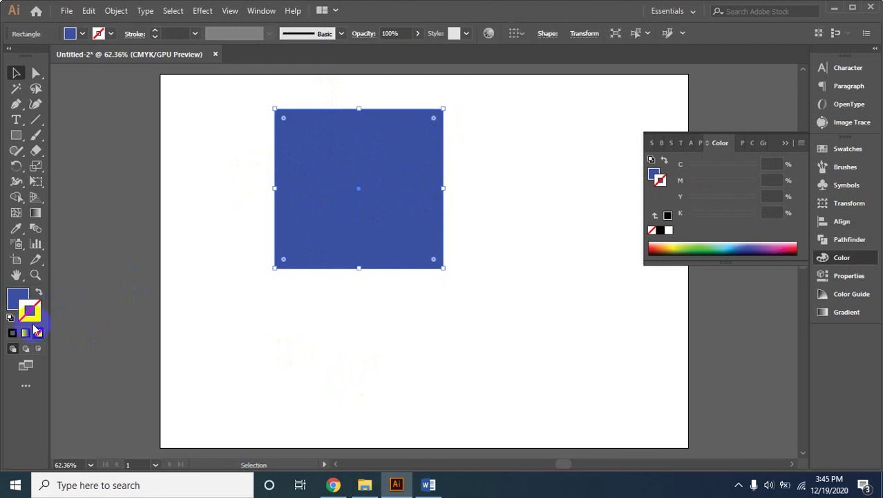
pyautogui.click(13, 334)
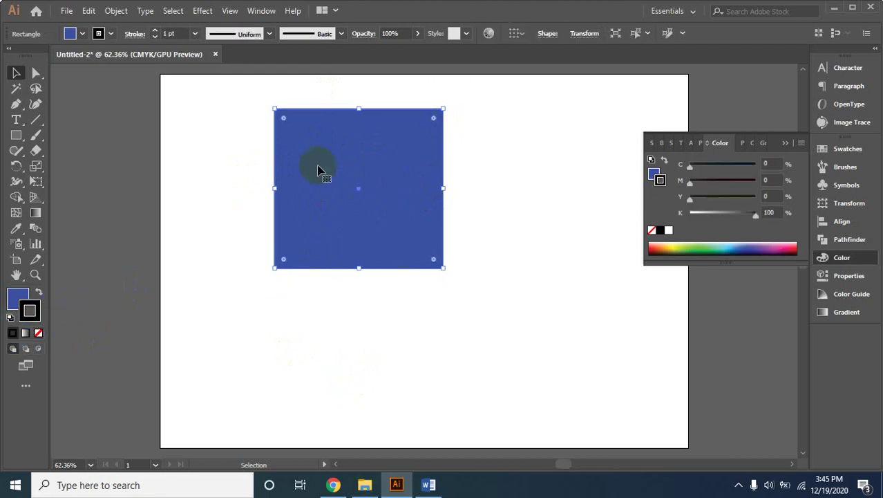
pyautogui.click(309, 184)
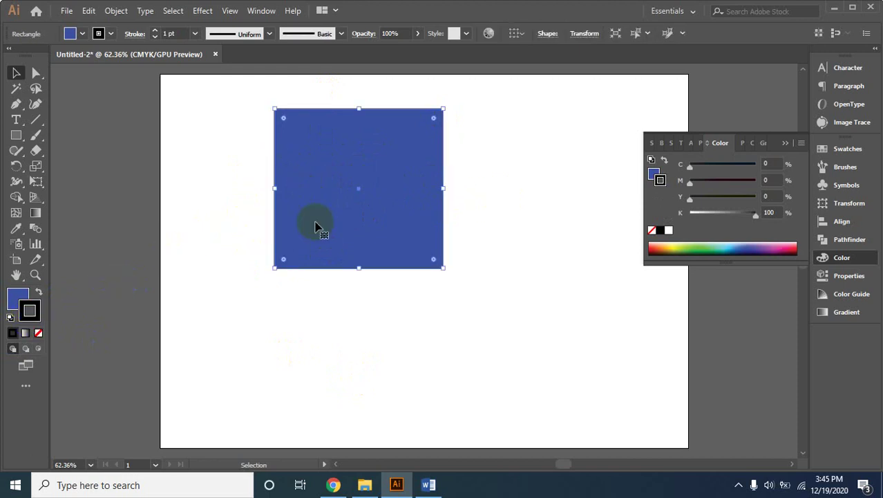
pyautogui.click(470, 181)
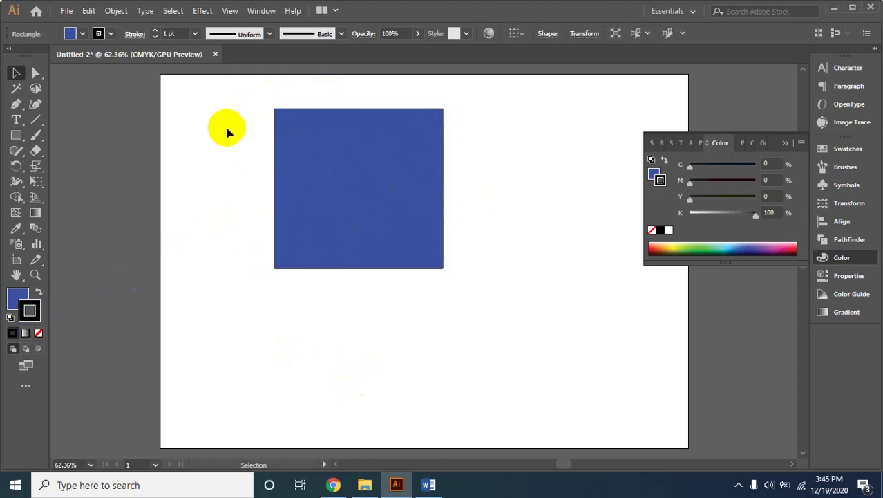
pyautogui.click(331, 183)
pyautogui.click(509, 258)
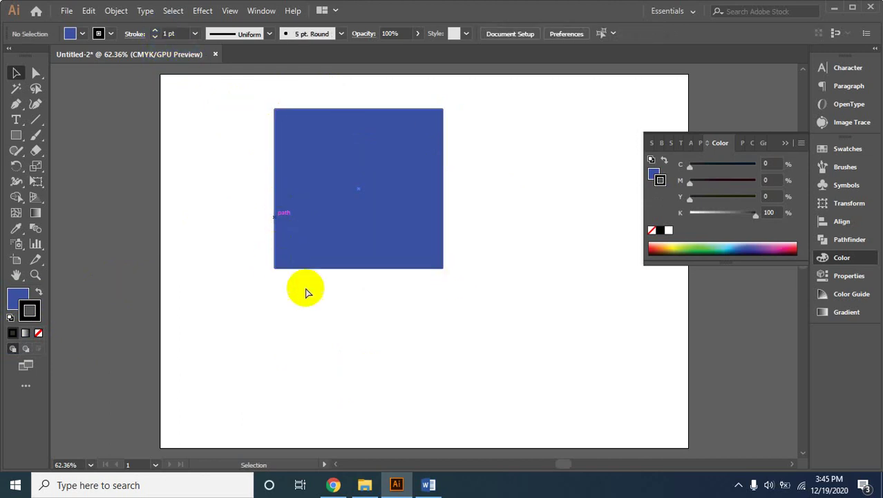
# Zoom and pan in on the blue rectangle and select it
pyautogui.moveTo(285, 203)
pyautogui.mouseDown()
pyautogui.moveTo(345, 246)
pyautogui.moveTo(335, 261)
pyautogui.mouseUp()
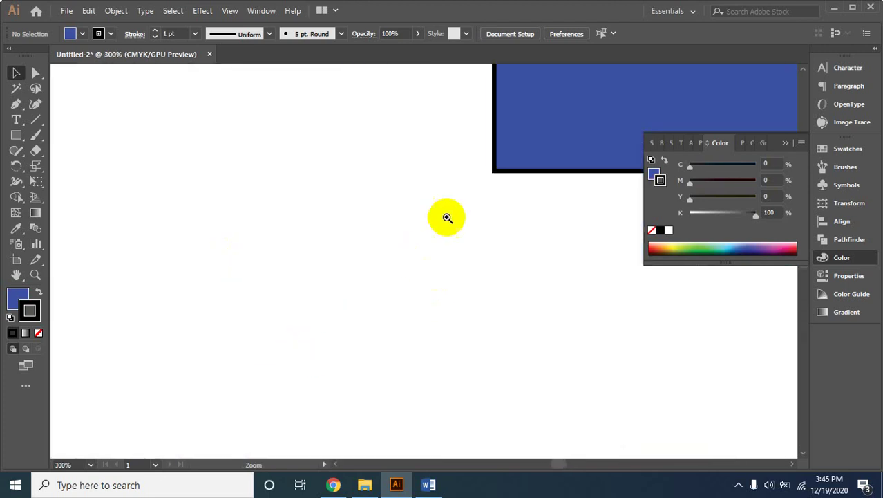
pyautogui.keyDown('alt'); pyautogui.click(407, 201); pyautogui.keyUp('alt')
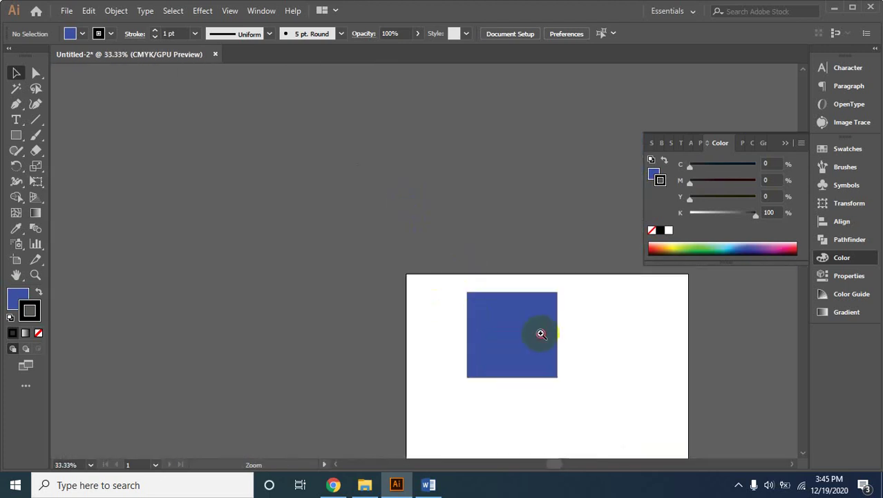
pyautogui.click(541, 335)
pyautogui.click(202, 203)
pyautogui.click(406, 241)
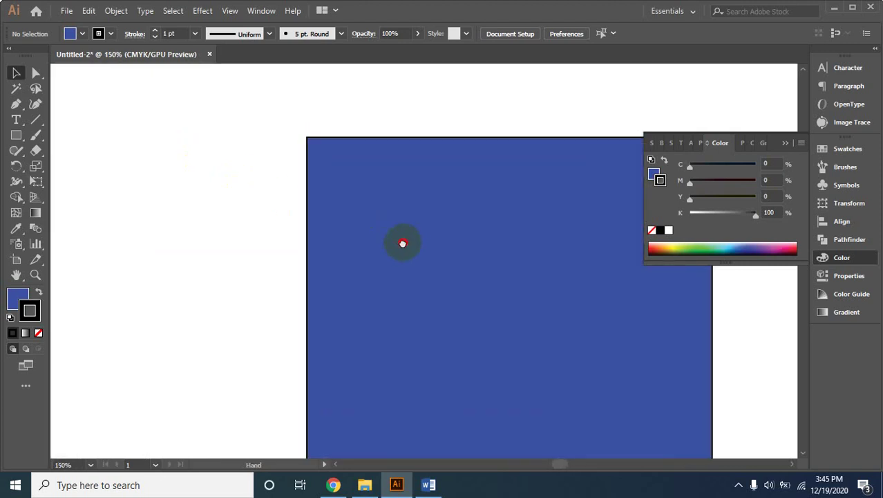
pyautogui.moveTo(408, 240); pyautogui.dragTo(232, 191)
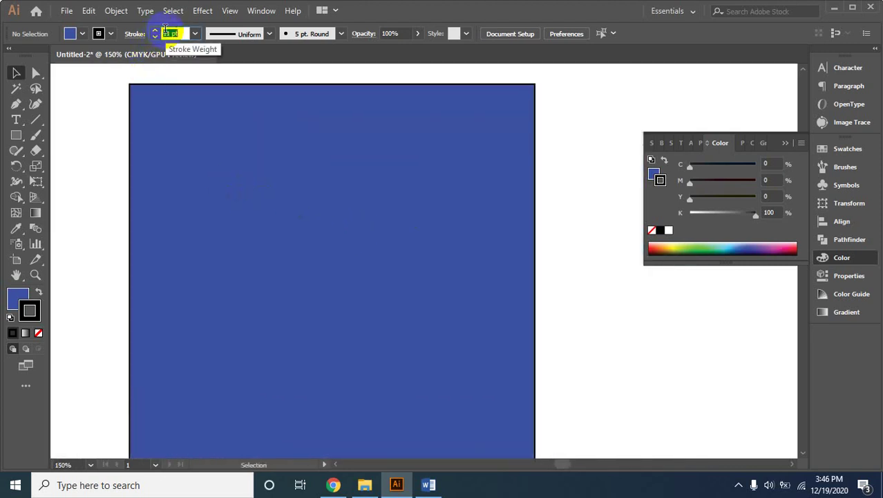
pyautogui.click(216, 113)
pyautogui.click(177, 122)
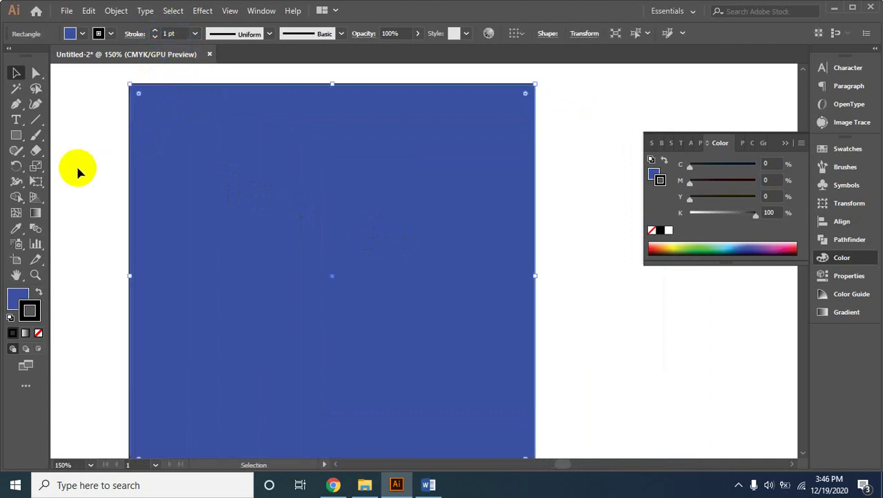
pyautogui.moveTo(208, 155); pyautogui.dragTo(221, 155)
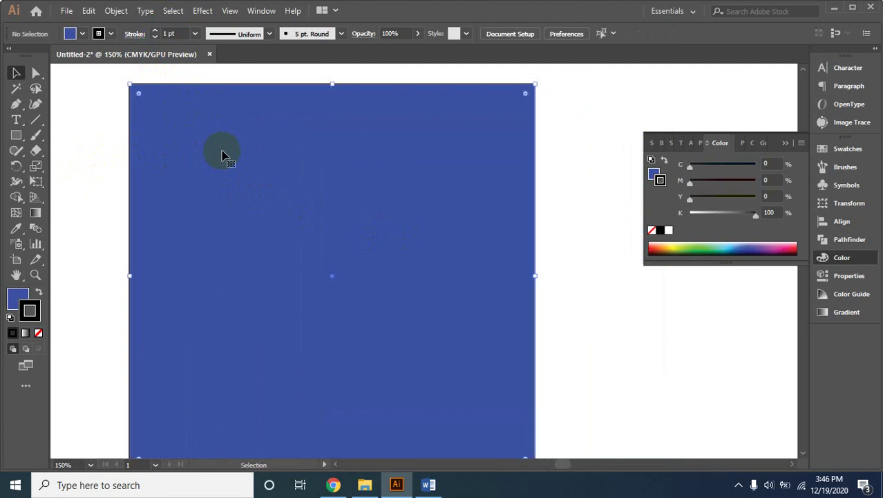
# Raise the rectangle's stroke weight to 8 pt
pyautogui.click(169, 32)
pyautogui.scroll(3, 168, 32)
pyautogui.scroll(3, 169, 31)
pyautogui.scroll(4, 169, 32)
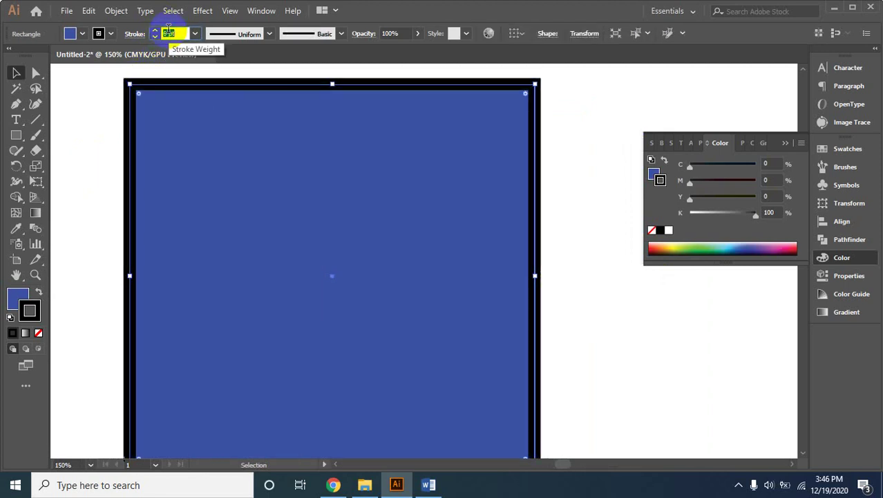
pyautogui.click(592, 232)
# Zoom back out to the whole artboard, toggle Fill/Stroke, and open the Window menu
pyautogui.keyDown('alt'); pyautogui.click(202, 255); pyautogui.keyUp('alt')
pyautogui.keyDown('alt'); pyautogui.click(430, 316); pyautogui.keyUp('alt')
pyautogui.moveTo(479, 286)
pyautogui.mouseDown()
pyautogui.moveTo(448, 274)
pyautogui.moveTo(229, 265)
pyautogui.mouseUp()
pyautogui.click(283, 246)
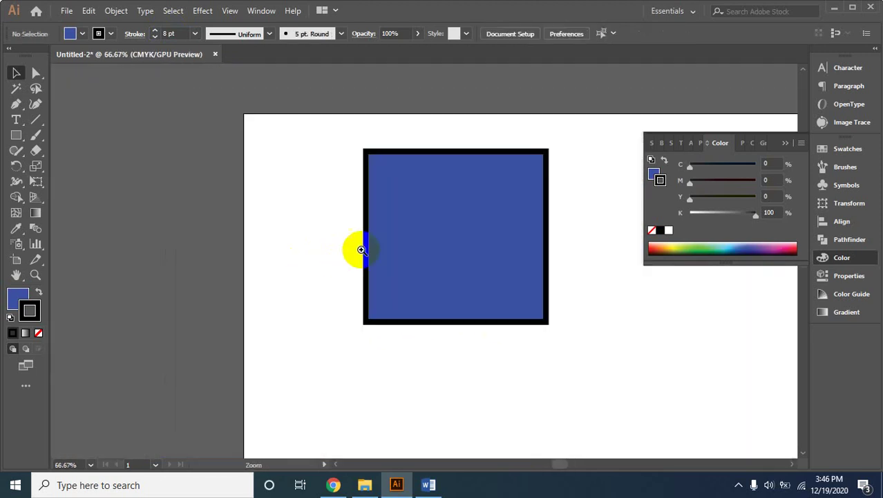
pyautogui.moveTo(326, 250); pyautogui.dragTo(240, 235)
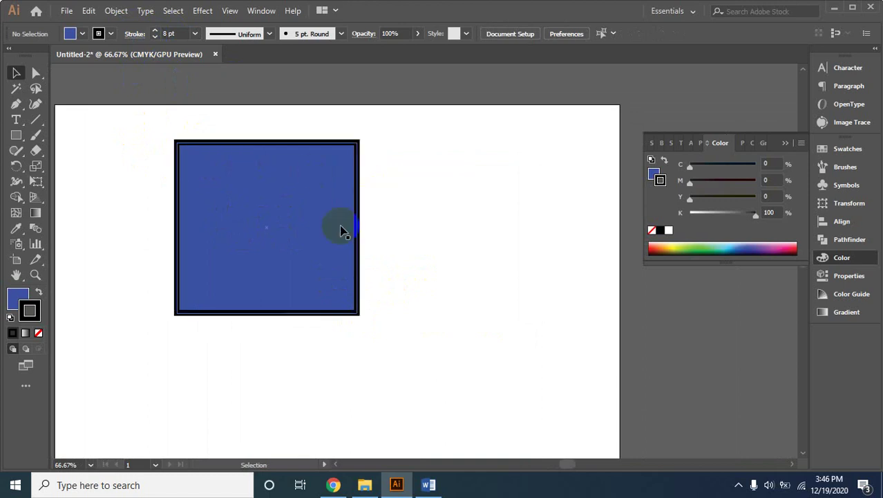
pyautogui.click(29, 315)
pyautogui.click(24, 297)
pyautogui.click(240, 81)
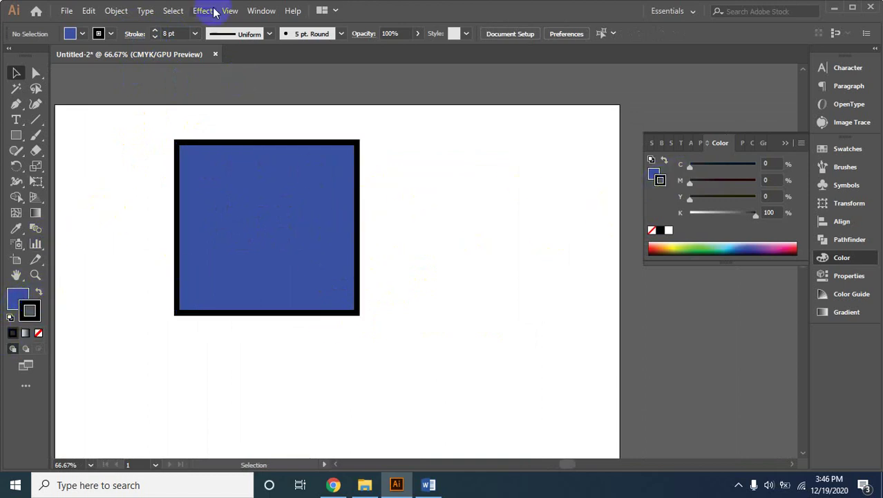
pyautogui.click(257, 11)
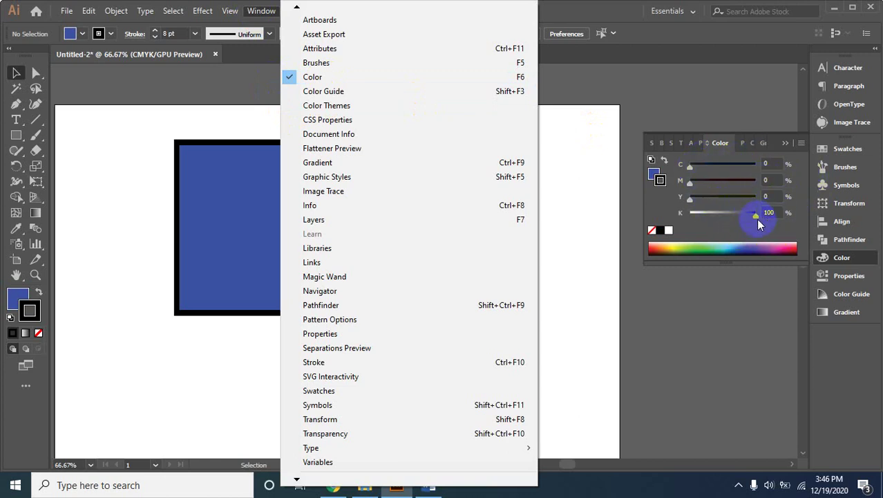
# Give the rectangle a green stroke and dark green fill (C 81.57, M 45.1, Y 100, K 51.76)
pyautogui.click(214, 192)
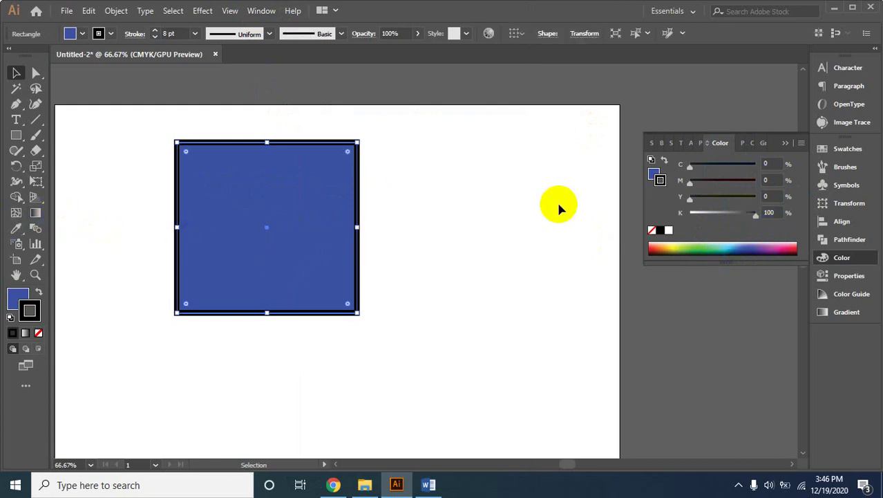
pyautogui.click(683, 247)
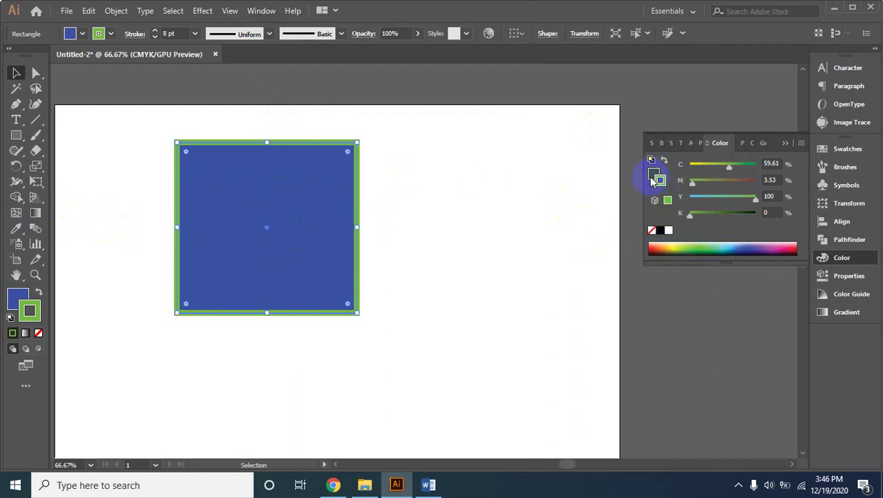
pyautogui.click(653, 174)
pyautogui.click(744, 247)
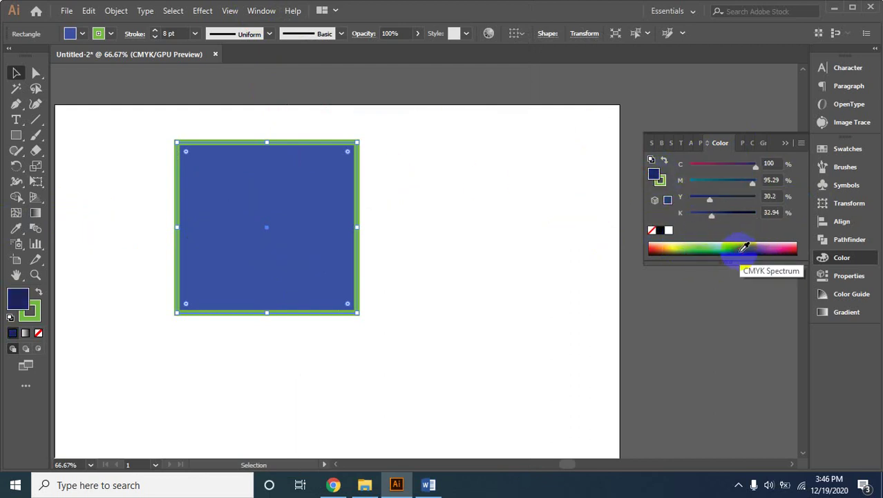
pyautogui.click(700, 245)
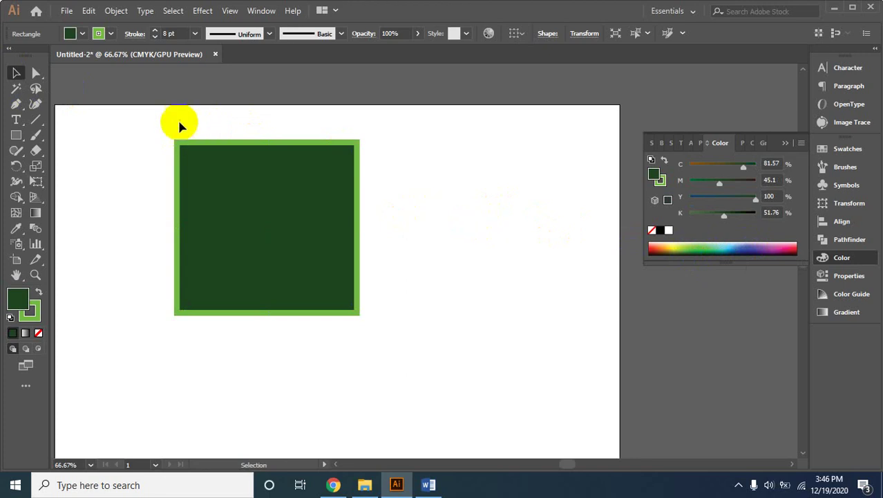
# Marquee-select the green rectangle and delete it
pyautogui.click(153, 128)
pyautogui.moveTo(154, 128)
pyautogui.mouseDown()
pyautogui.moveTo(230, 198)
pyautogui.moveTo(428, 343)
pyautogui.mouseUp()
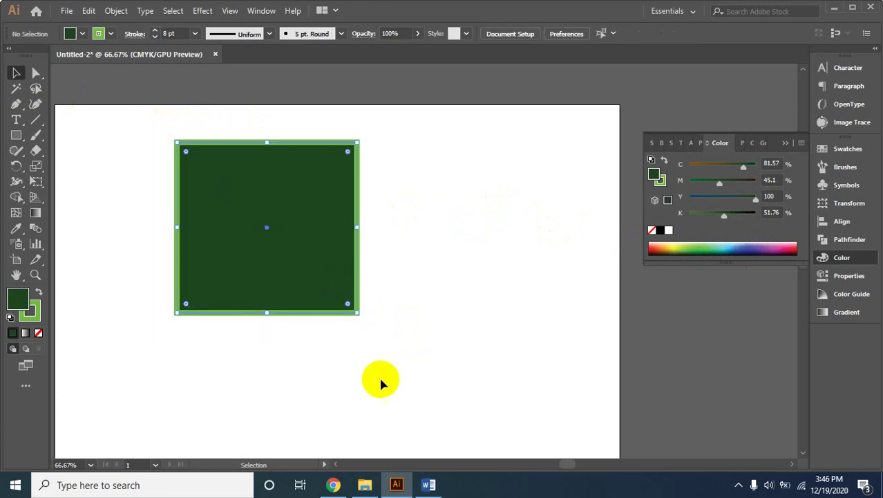
pyautogui.press('Delete')
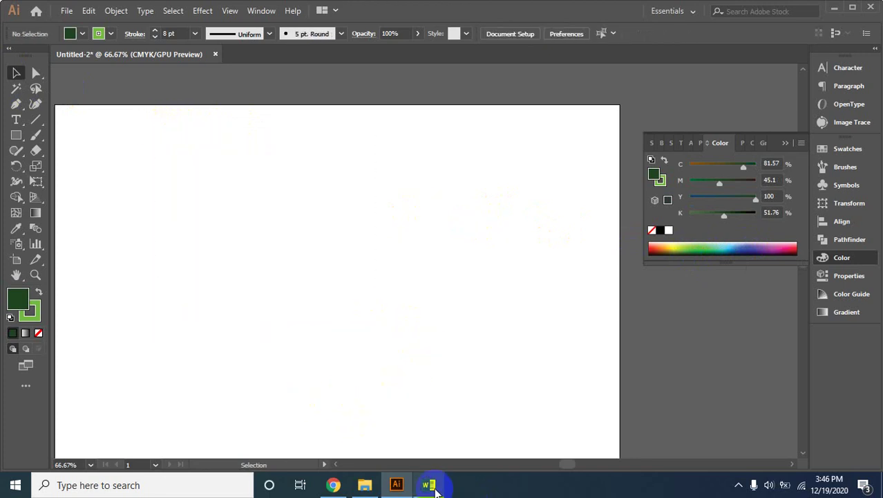
# Highlight the 'Black vs. Rich Black in the color palette' line in Word, then return to Illustrator
pyautogui.click(428, 485)
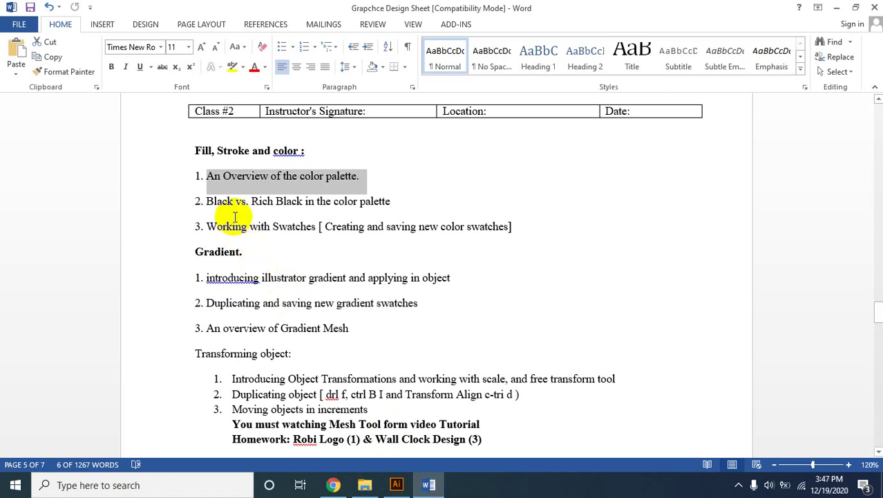
pyautogui.click(394, 202)
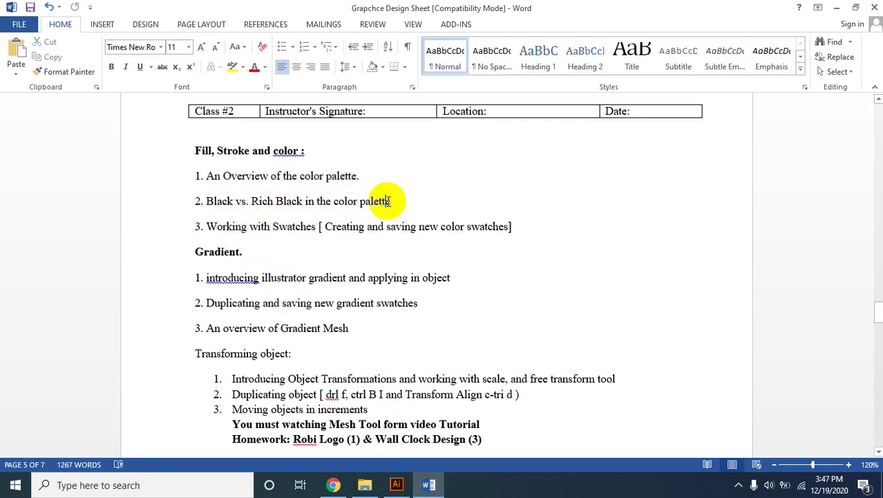
pyautogui.moveTo(391, 202)
pyautogui.mouseDown()
pyautogui.moveTo(277, 203)
pyautogui.moveTo(203, 217)
pyautogui.mouseUp()
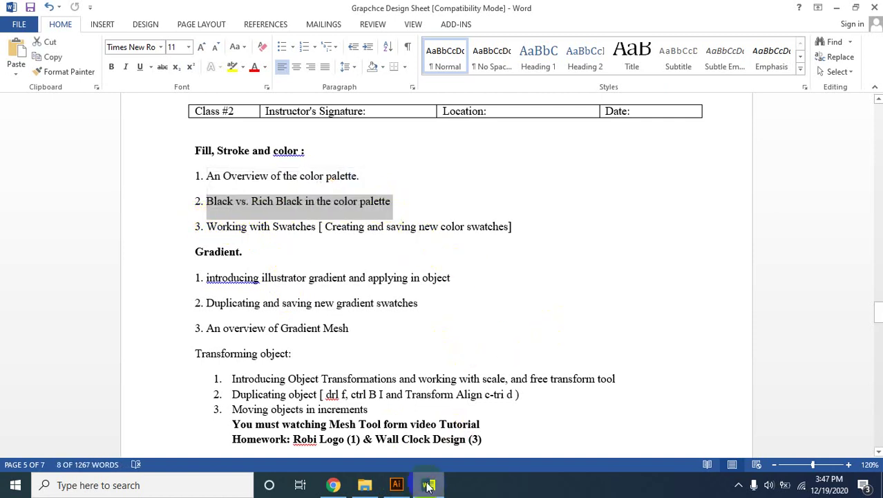
pyautogui.click(395, 486)
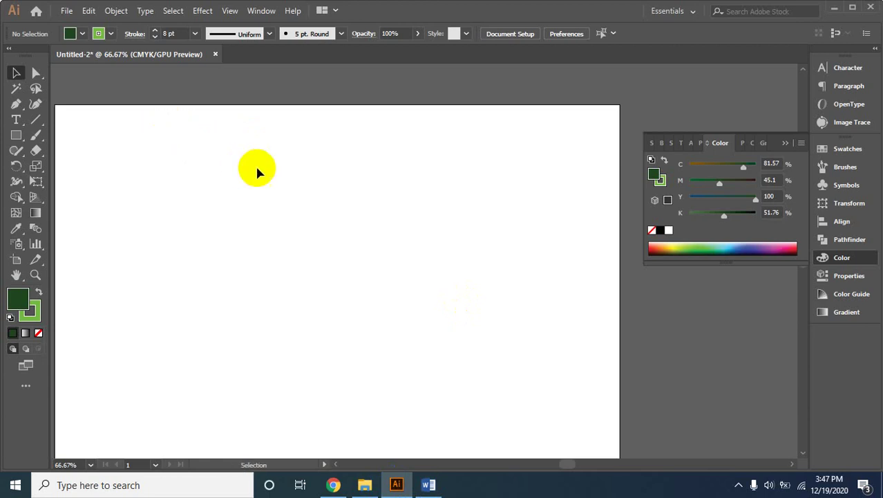
# With Ctrl+O, browse to DCTA CLASS > graphic design all class > GD Ai 2 Class 20
pyautogui.hotkey('ctrl', 'o')
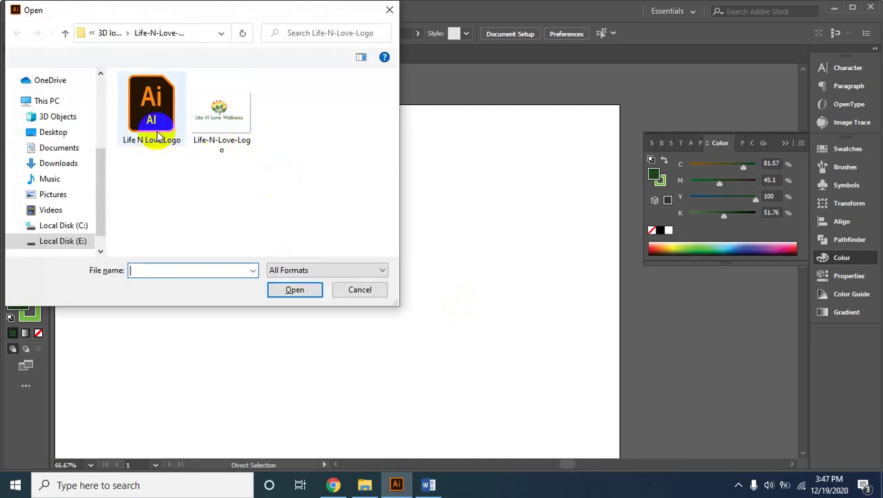
pyautogui.click(65, 33)
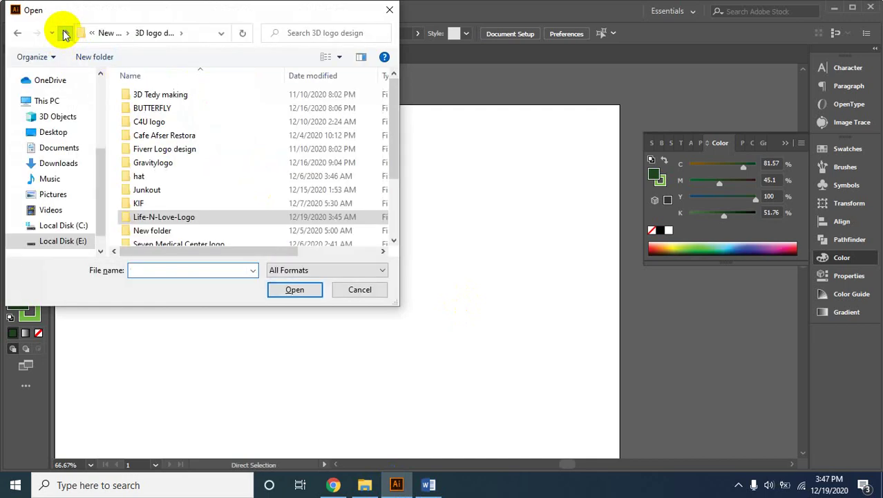
pyautogui.click(65, 33)
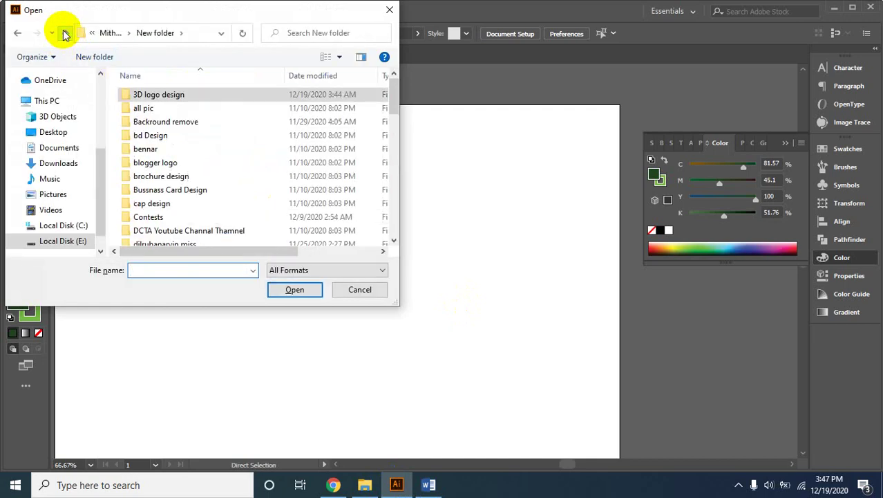
pyautogui.click(66, 34)
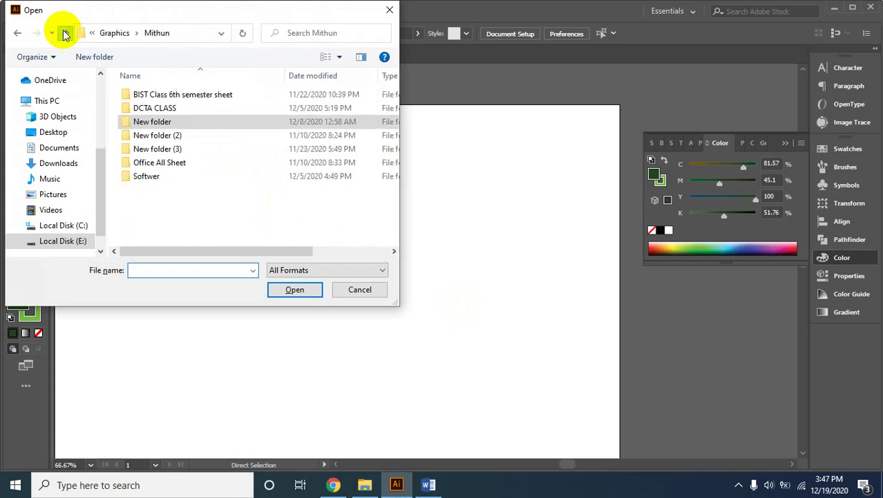
pyautogui.click(169, 112)
pyautogui.doubleClick(169, 109)
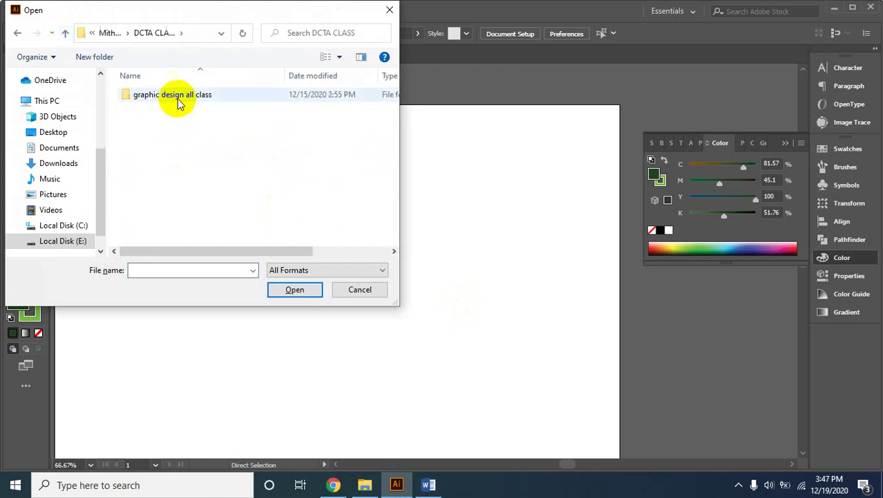
pyautogui.doubleClick(178, 103)
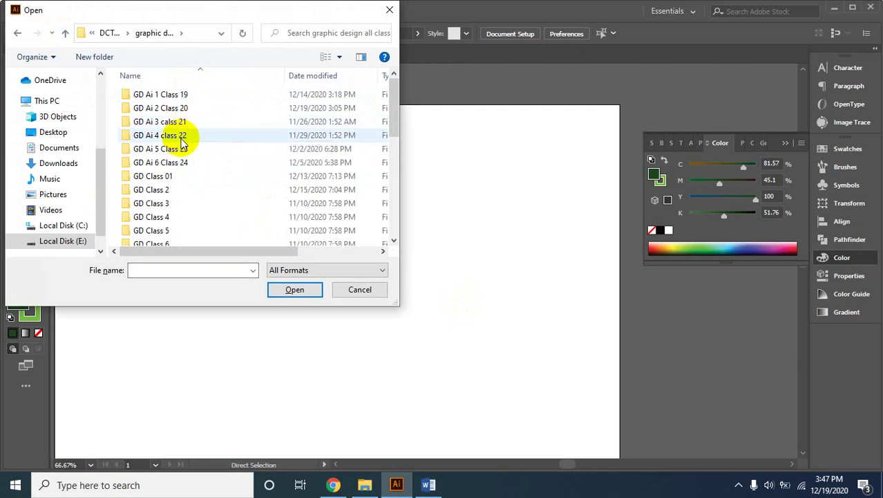
pyautogui.doubleClick(193, 113)
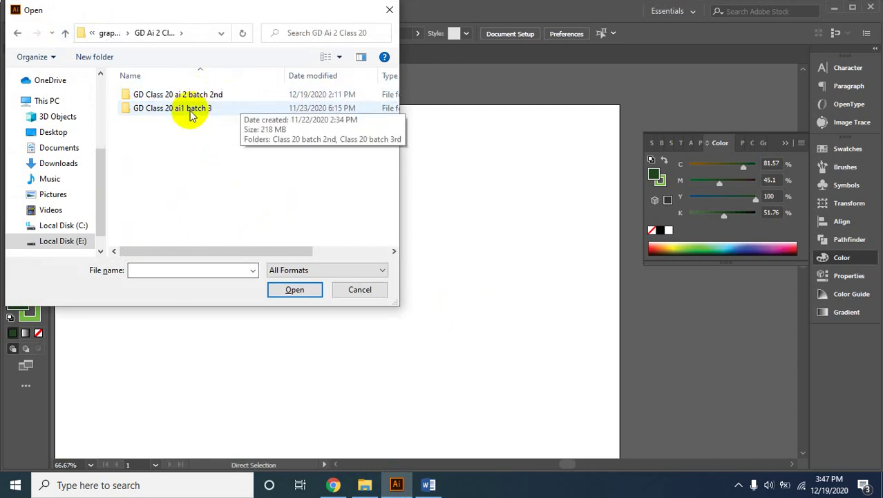
# Go into batch 2nd > pic and open 'Black vs. Rich Black in the color palette'
pyautogui.click(195, 98)
pyautogui.doubleClick(195, 98)
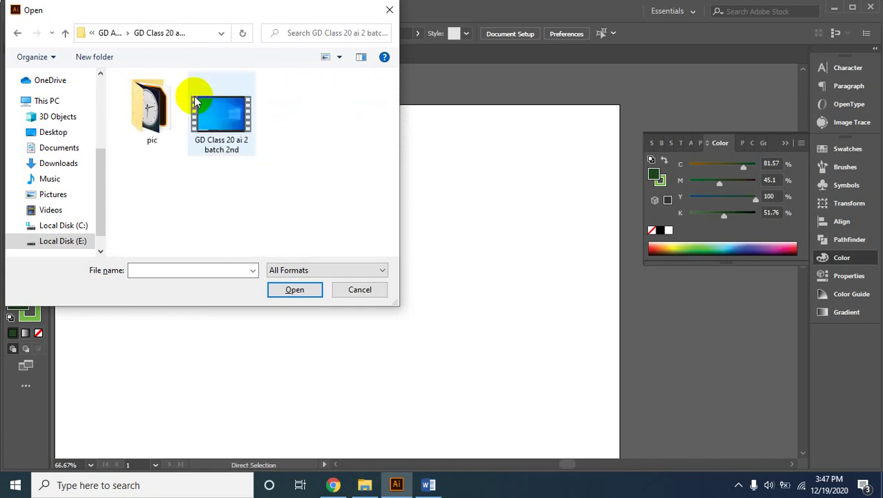
pyautogui.click(161, 119)
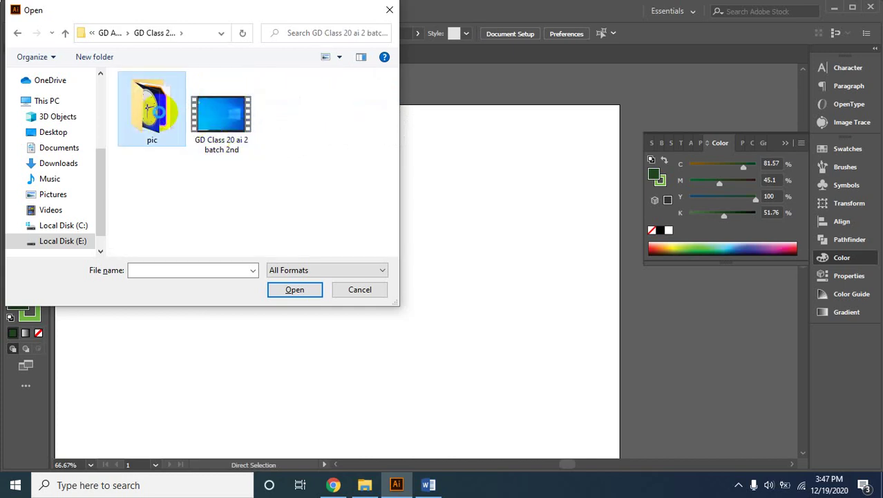
pyautogui.doubleClick(178, 117)
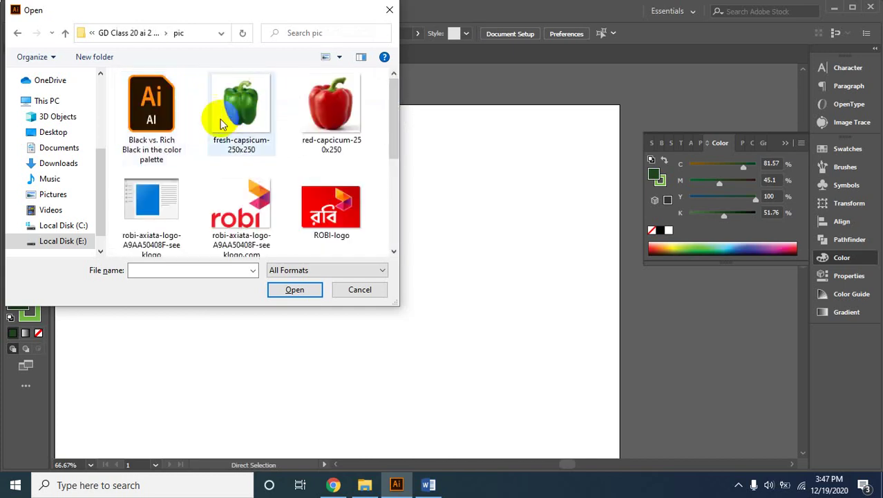
pyautogui.scroll(-1, 262, 209)
pyautogui.scroll(-1, 265, 206)
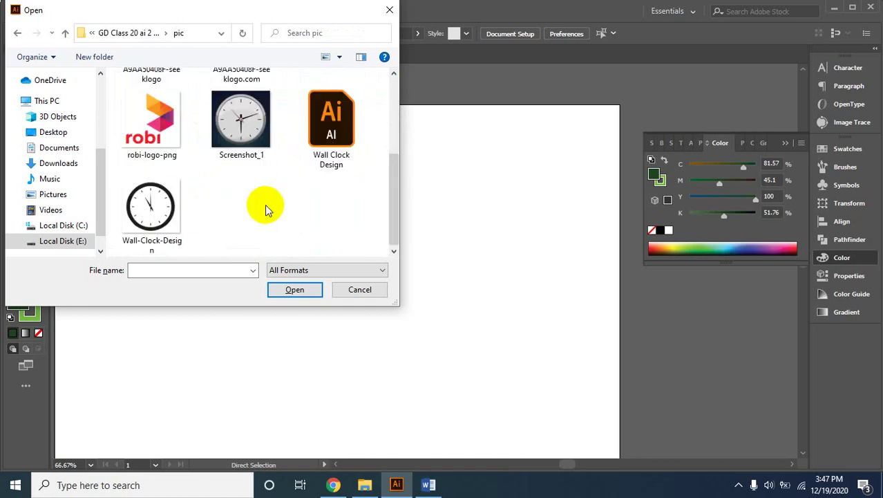
pyautogui.scroll(1, 297, 201)
pyautogui.scroll(-1, 325, 198)
pyautogui.scroll(1, 325, 193)
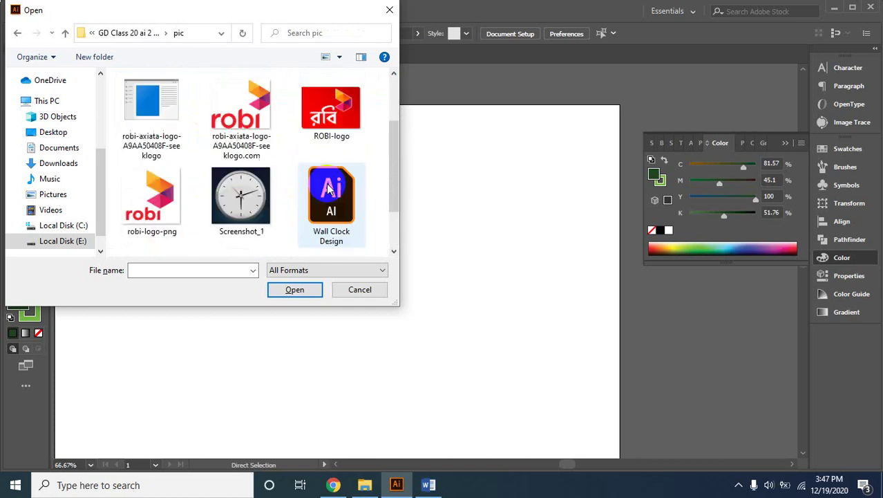
pyautogui.scroll(1, 284, 120)
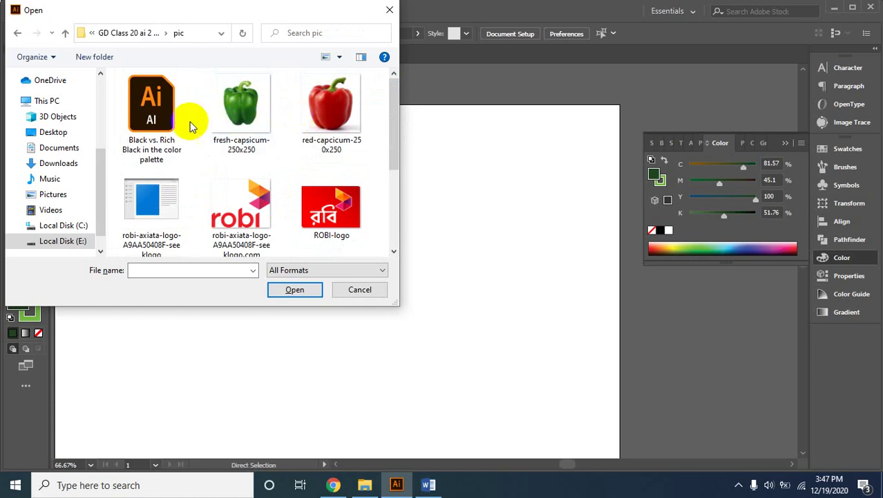
pyautogui.click(165, 111)
pyautogui.click(296, 289)
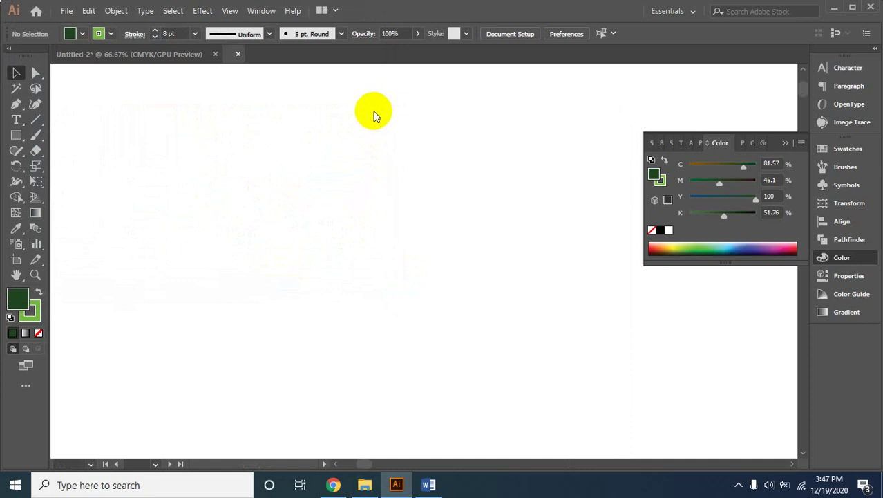
# Pan to the three black swatch squares and select the CMYK Black one
pyautogui.moveTo(364, 233); pyautogui.dragTo(402, 135)
pyautogui.click(173, 158)
pyautogui.click(173, 159)
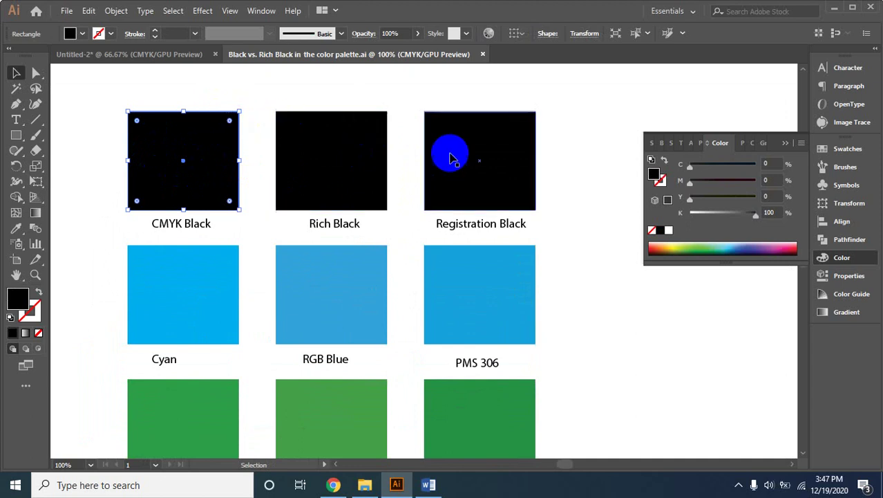
pyautogui.moveTo(88, 102)
pyautogui.mouseDown()
pyautogui.moveTo(510, 181)
pyautogui.moveTo(590, 187)
pyautogui.mouseUp()
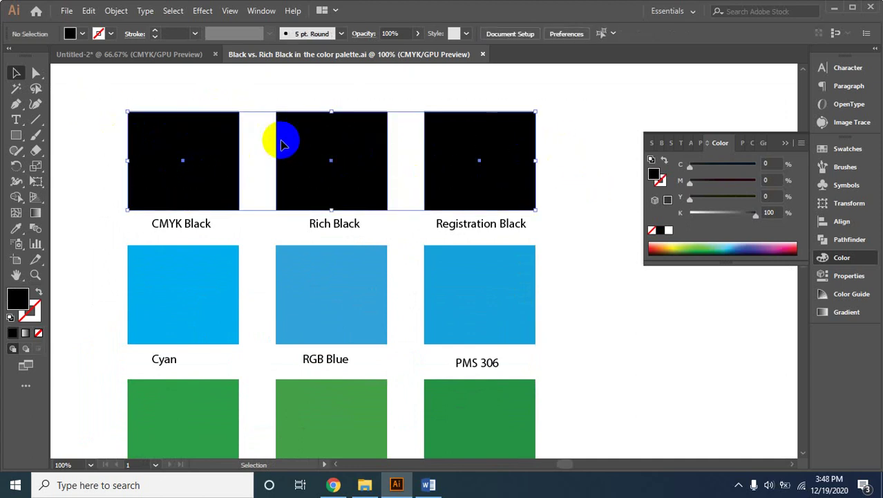
pyautogui.click(184, 156)
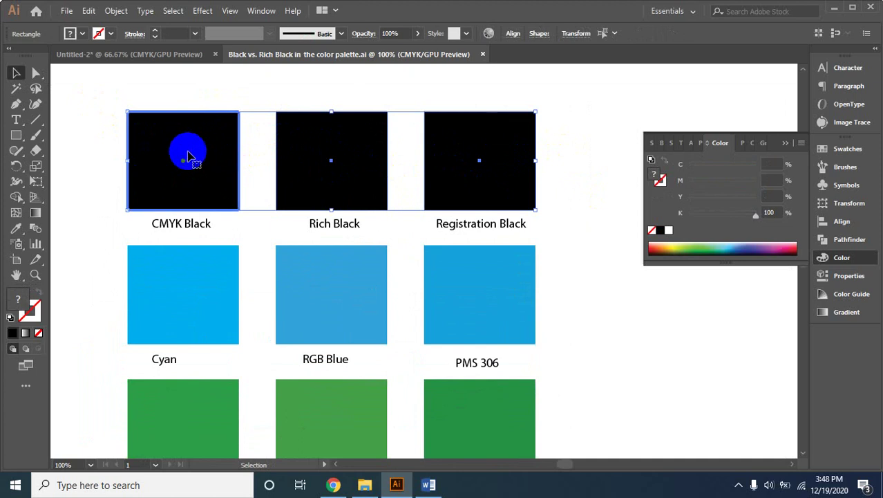
pyautogui.click(154, 87)
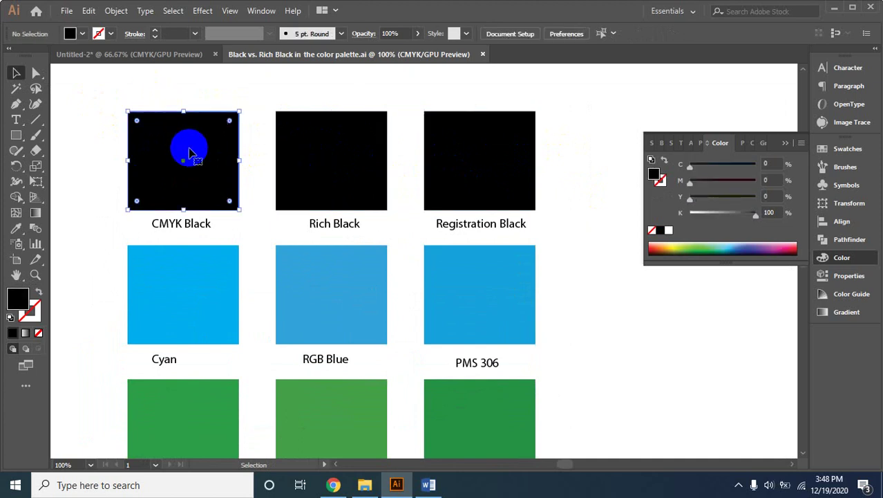
# Read CMYK Black as K100 only, then select Rich Black showing C35 M35 Y35 K100
pyautogui.click(192, 152)
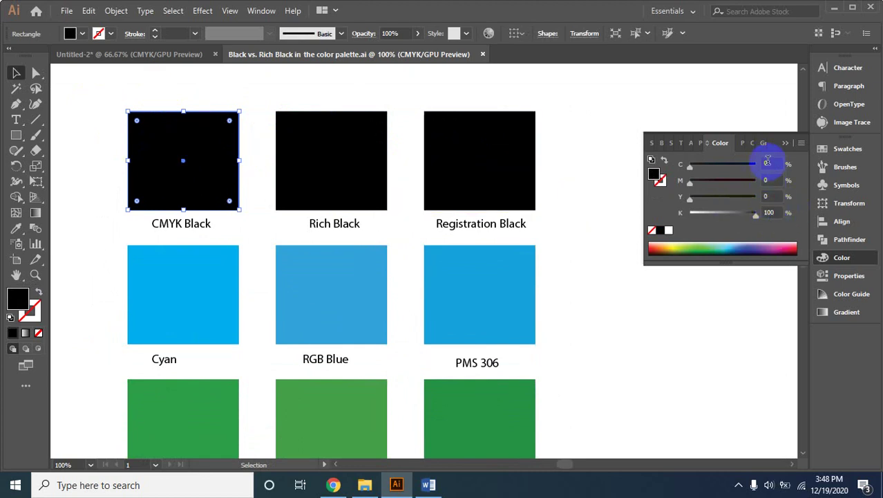
pyautogui.click(686, 168)
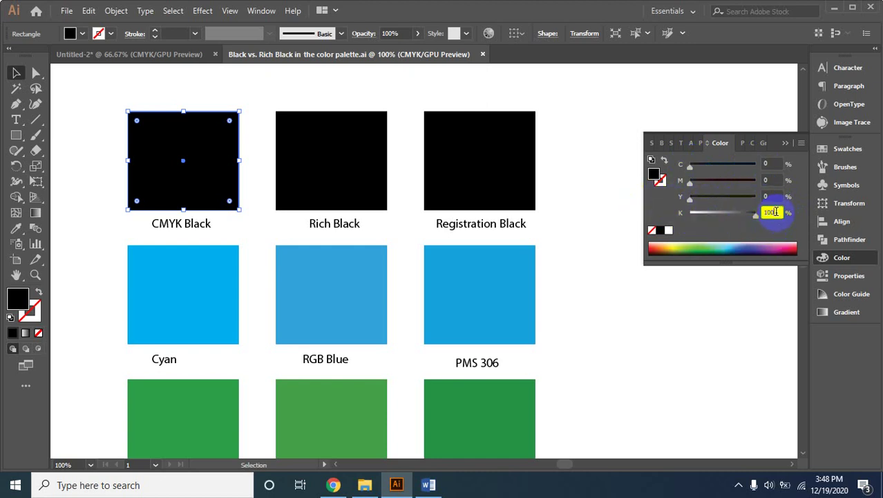
pyautogui.click(208, 155)
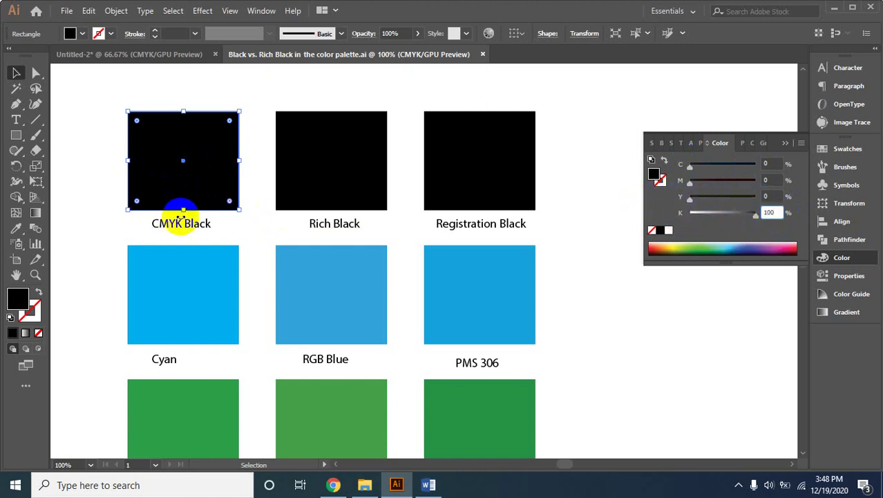
pyautogui.click(234, 230)
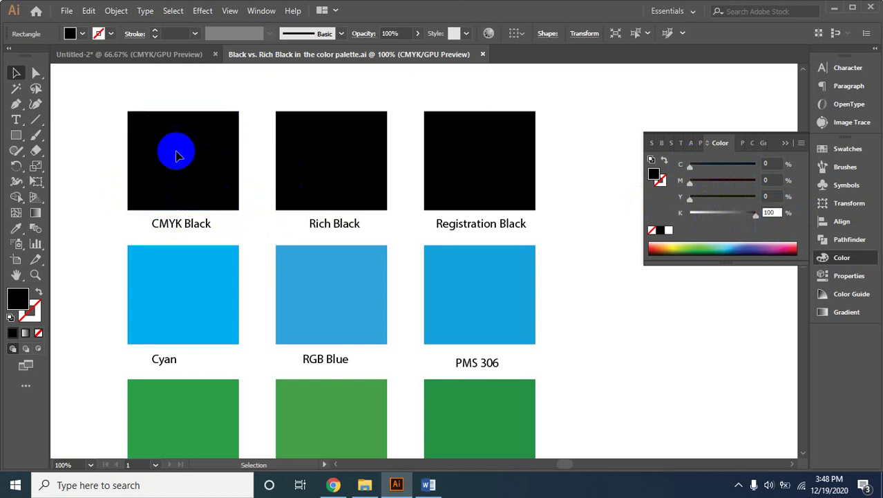
pyautogui.click(326, 199)
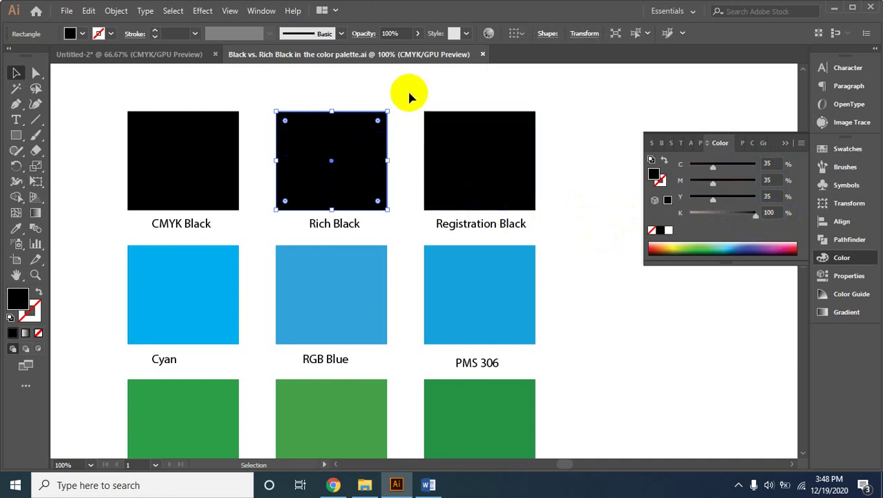
pyautogui.click(467, 152)
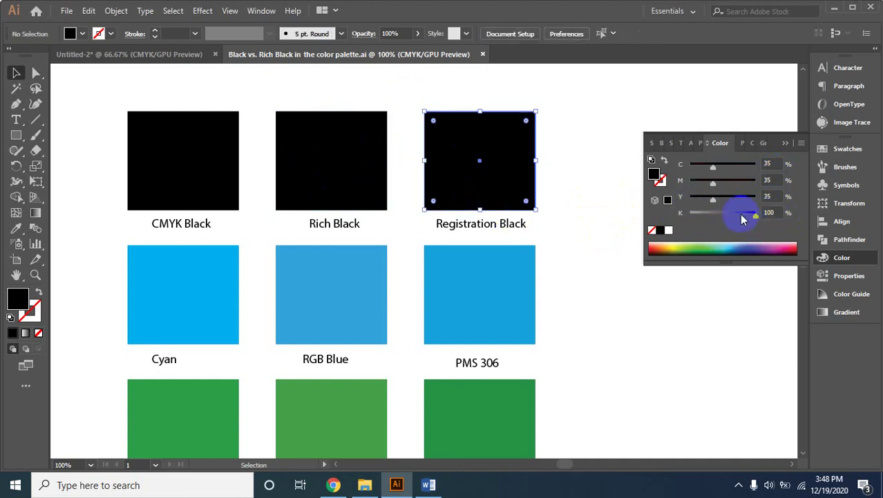
pyautogui.click(503, 141)
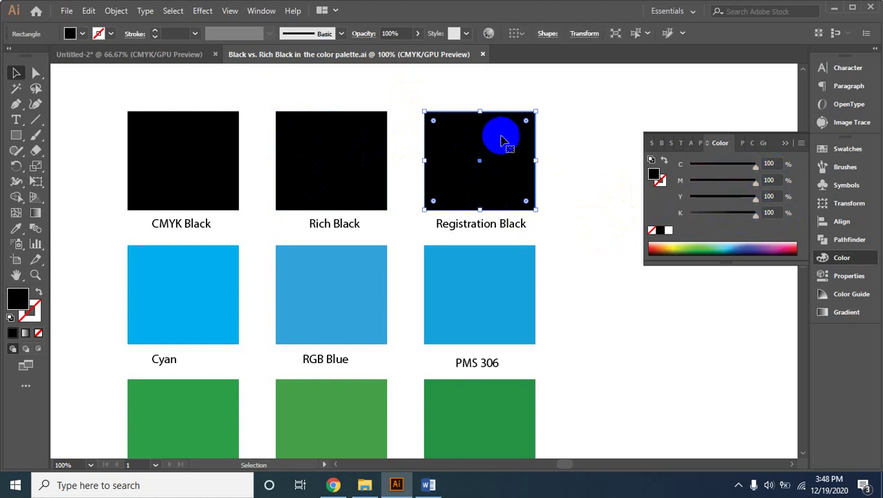
pyautogui.click(547, 112)
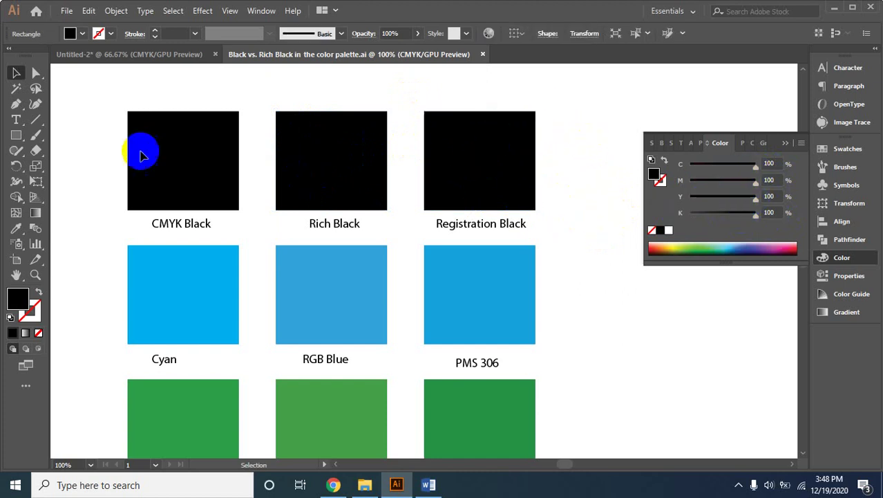
pyautogui.click(283, 204)
pyautogui.click(372, 200)
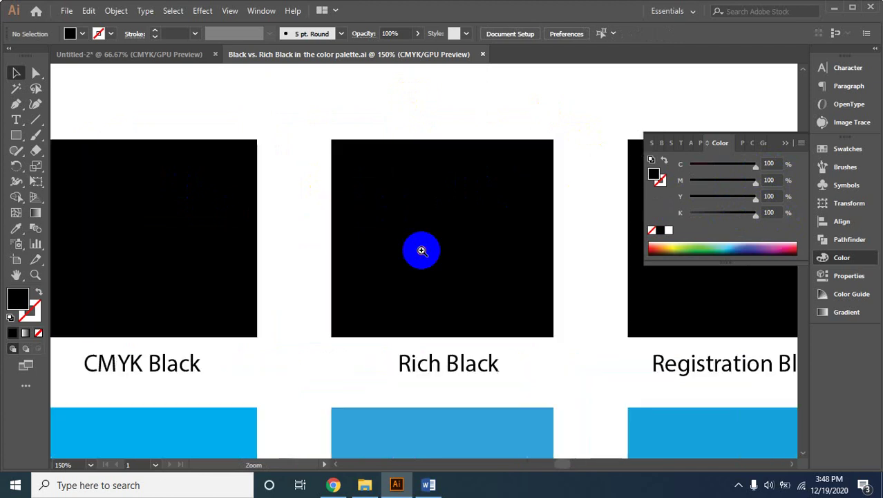
pyautogui.keyDown('alt'); pyautogui.click(374, 285); pyautogui.keyUp('alt')
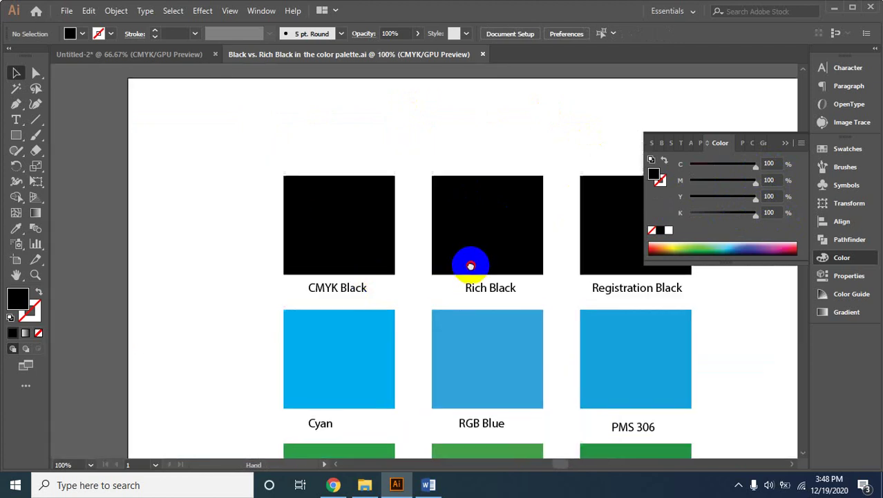
pyautogui.moveTo(469, 258); pyautogui.dragTo(354, 213)
pyautogui.press('space')
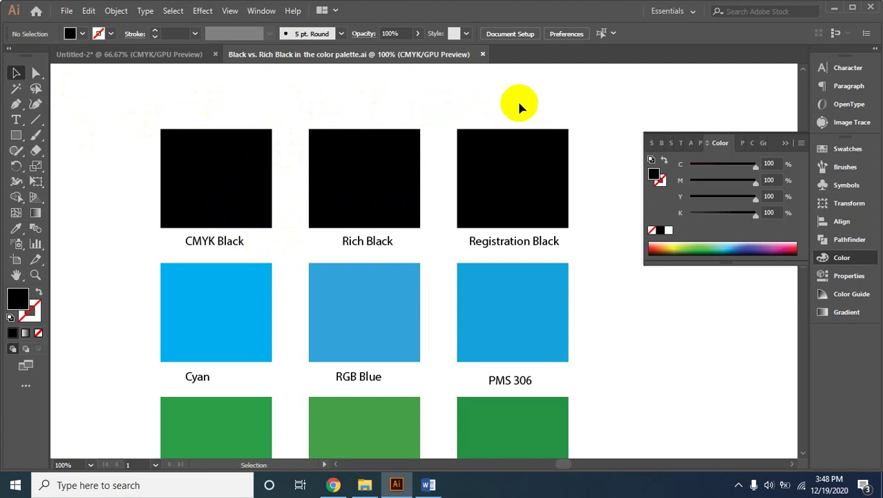
# In Appearance of Black preferences, choose Display All Blacks Accurately and Output All Blacks Accurately
pyautogui.click(85, 13)
pyautogui.moveTo(119, 423)
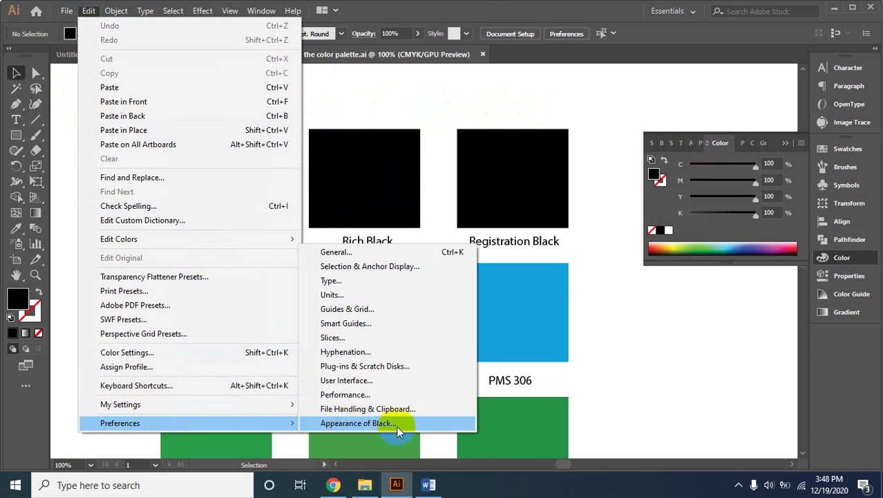
pyautogui.click(394, 336)
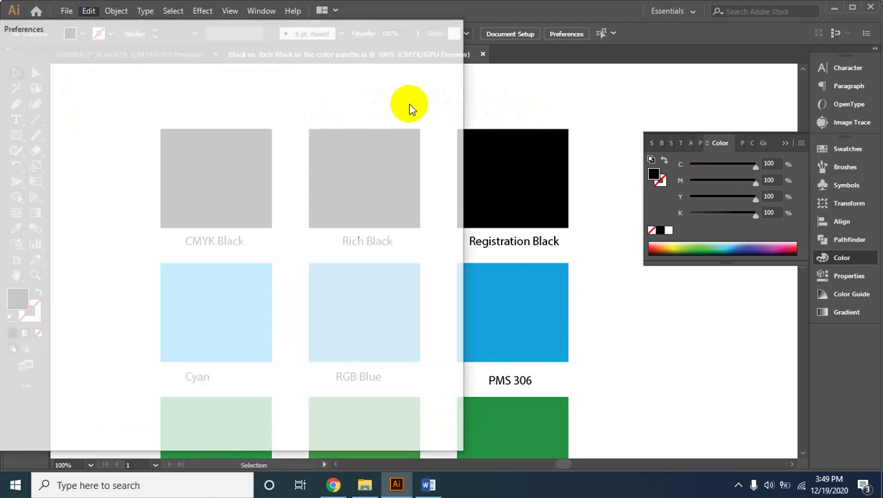
pyautogui.moveTo(175, 98)
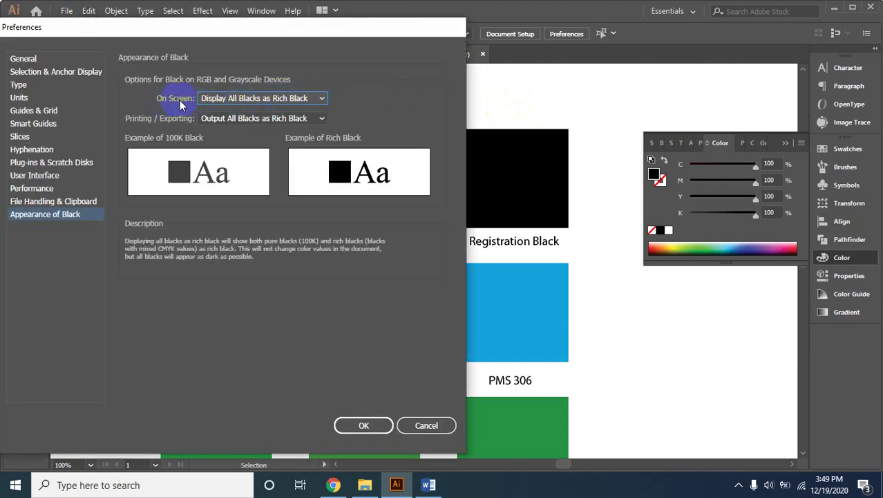
pyautogui.click(250, 100)
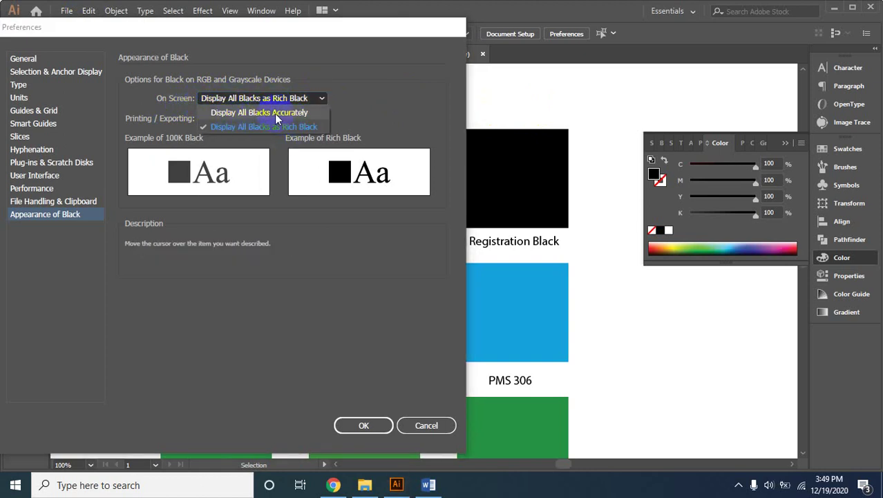
pyautogui.click(297, 115)
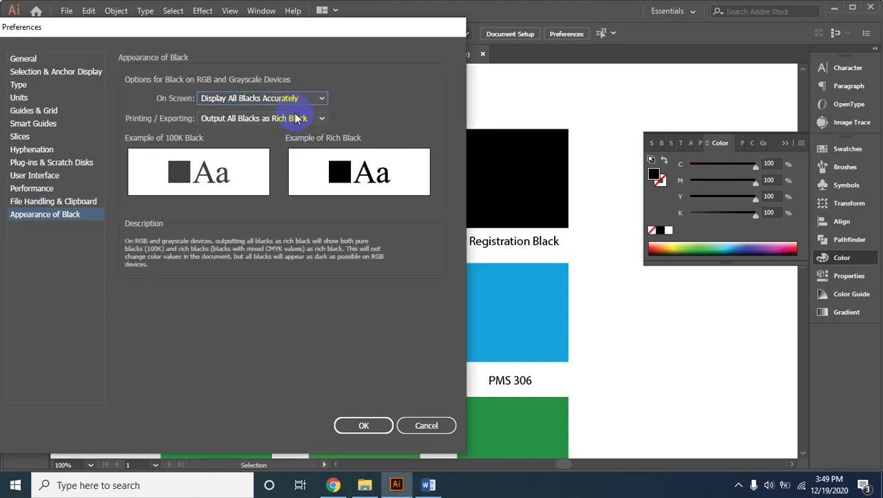
pyautogui.click(247, 119)
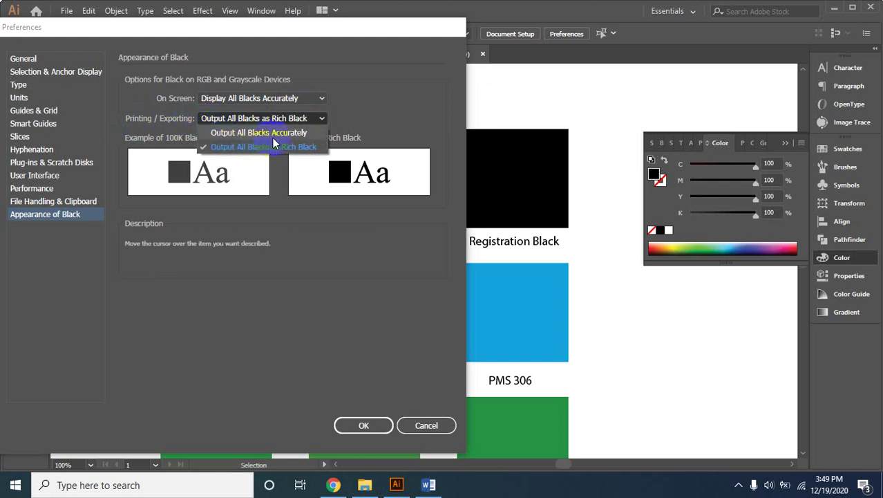
pyautogui.click(274, 134)
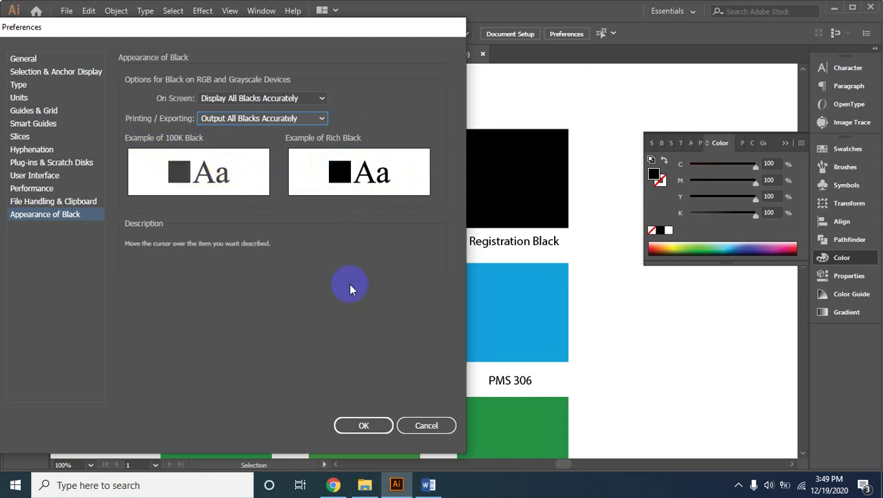
pyautogui.click(364, 427)
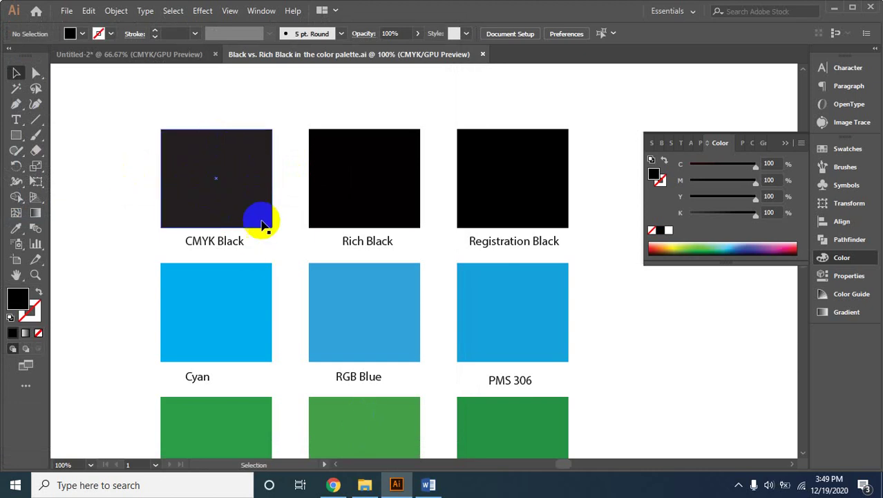
# Zoom in to compare CMYK Black with the rich blacks, then select CMYK Black (C0 M0 Y0 K100)
pyautogui.click(215, 192)
pyautogui.click(139, 88)
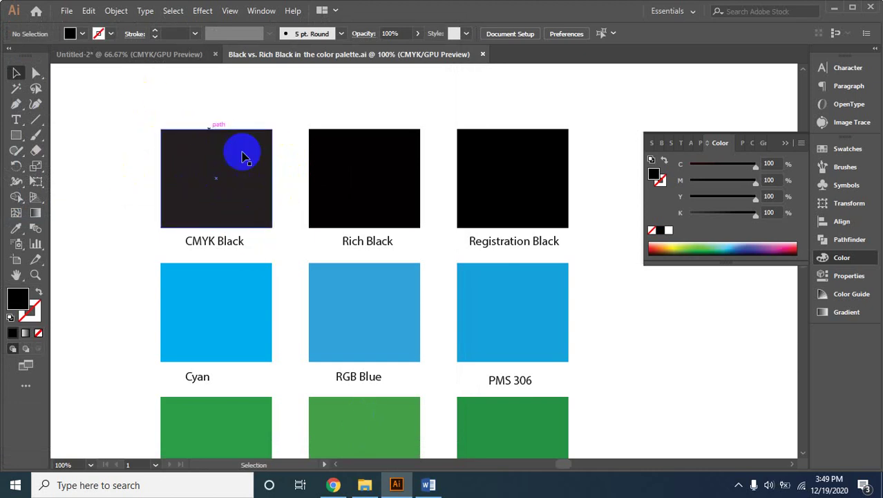
pyautogui.click(250, 192)
pyautogui.click(434, 270)
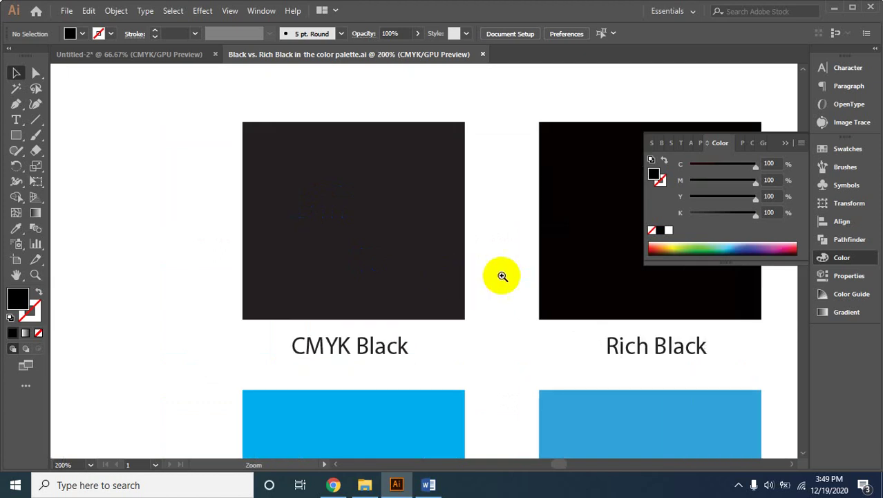
pyautogui.click(524, 254)
pyautogui.moveTo(316, 208)
pyautogui.mouseDown()
pyautogui.moveTo(386, 303)
pyautogui.moveTo(307, 221)
pyautogui.mouseUp()
pyautogui.keyDown('alt'); pyautogui.click(460, 290); pyautogui.keyUp('alt')
pyautogui.keyDown('alt'); pyautogui.click(459, 290); pyautogui.keyUp('alt')
pyautogui.keyDown('alt'); pyautogui.click(451, 291); pyautogui.keyUp('alt')
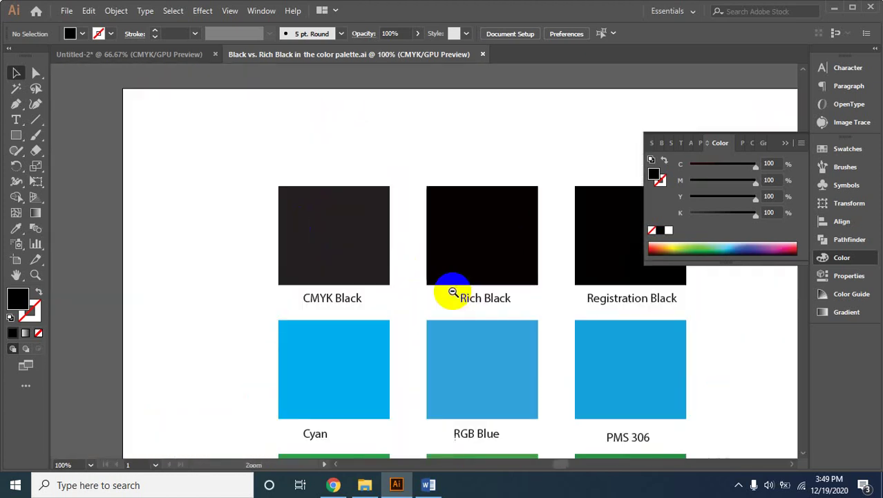
pyautogui.moveTo(428, 262); pyautogui.dragTo(248, 206)
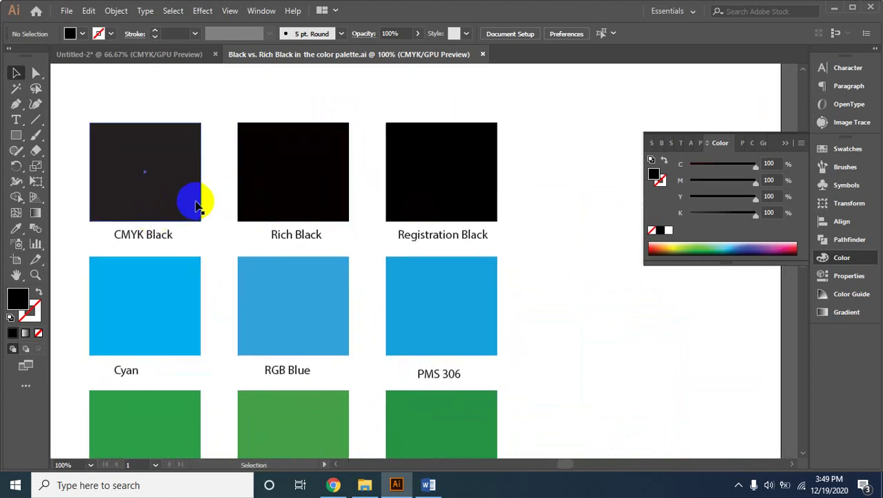
pyautogui.click(153, 150)
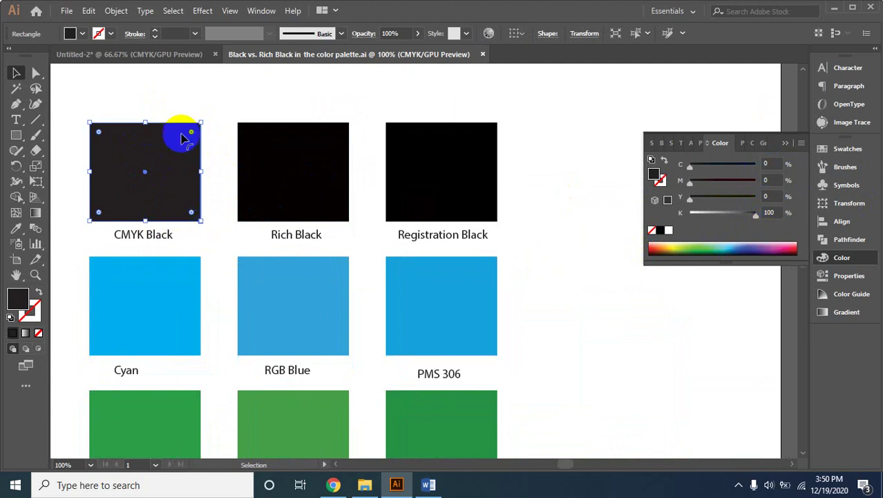
# Select the Rich Black square and zoom in to compare it with Registration Black
pyautogui.click(238, 96)
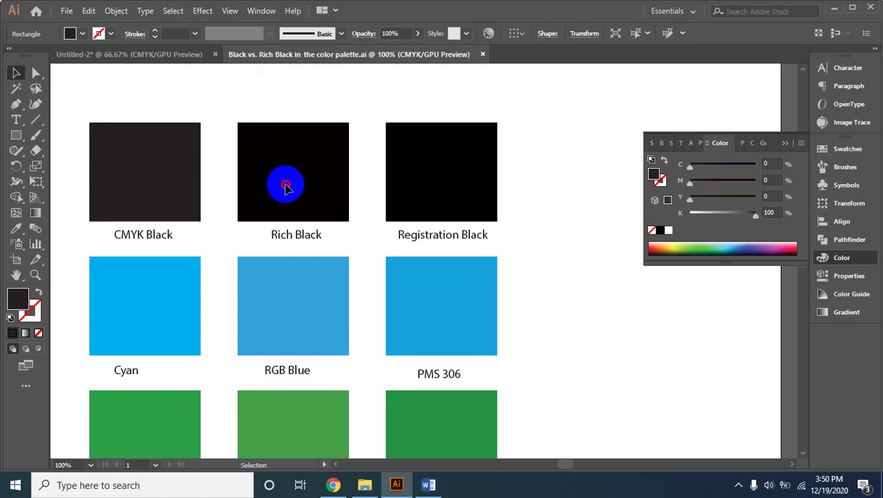
pyautogui.click(456, 191)
pyautogui.click(317, 185)
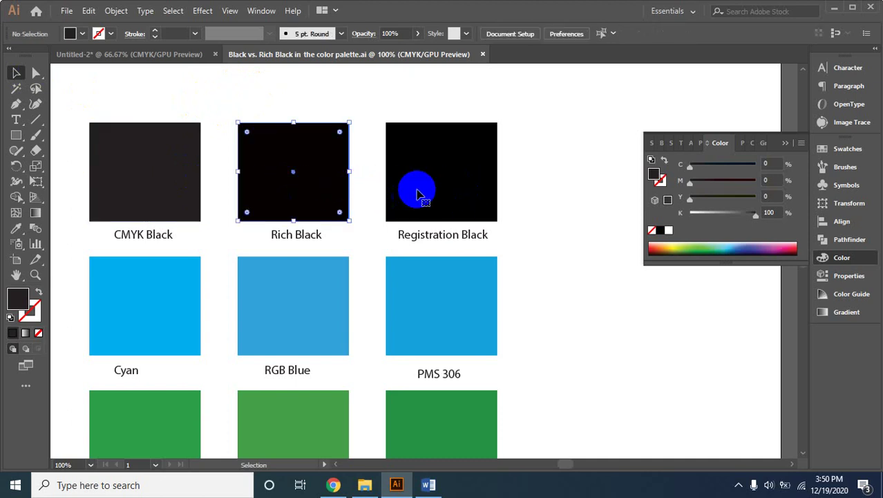
pyautogui.click(515, 197)
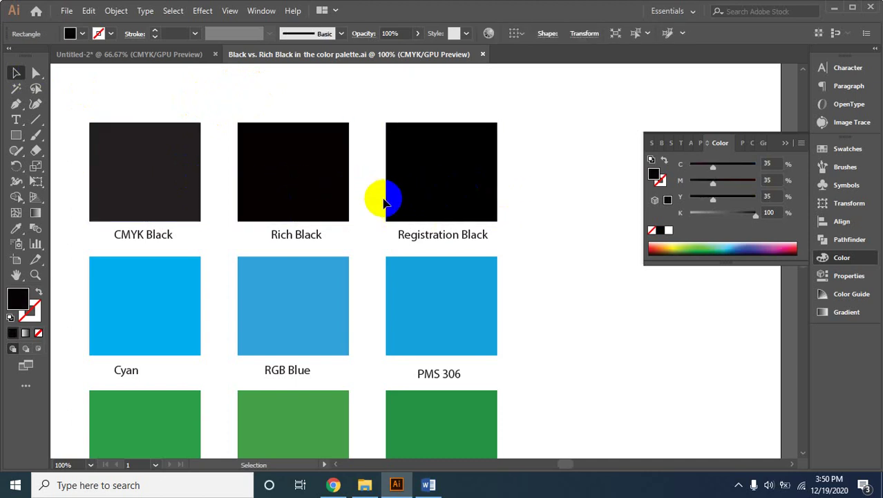
pyautogui.hotkey('ctrl', '+')
pyautogui.hotkey('ctrl', '+')
pyautogui.hotkey('ctrl', '+')
pyautogui.moveTo(330, 271); pyautogui.dragTo(393, 213)
pyautogui.keyDown('ctrl'); pyautogui.keyDown('alt'); pyautogui.click(203, 288); pyautogui.keyUp('alt'); pyautogui.keyUp('ctrl')
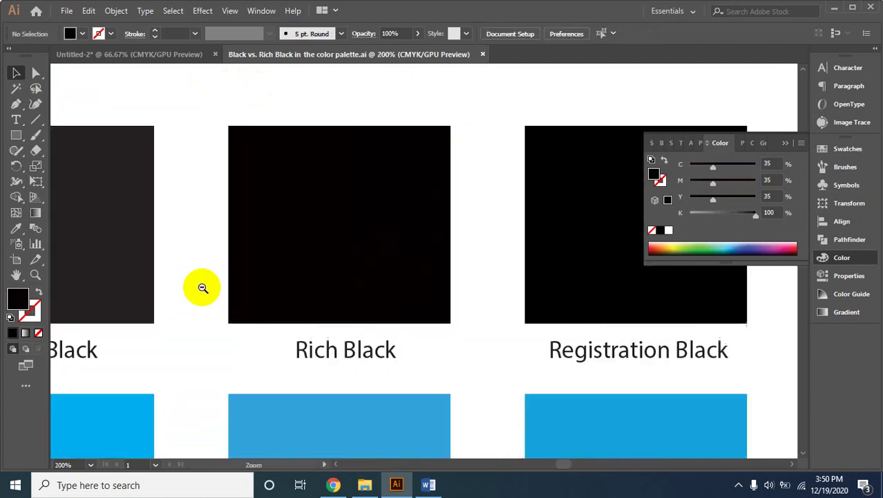
pyautogui.keyDown('ctrl'); pyautogui.keyDown('alt'); pyautogui.click(371, 250); pyautogui.keyUp('alt'); pyautogui.keyUp('ctrl')
pyautogui.keyDown('ctrl'); pyautogui.keyDown('alt'); pyautogui.click(415, 242); pyautogui.keyUp('alt'); pyautogui.keyUp('ctrl')
pyautogui.click(414, 285)
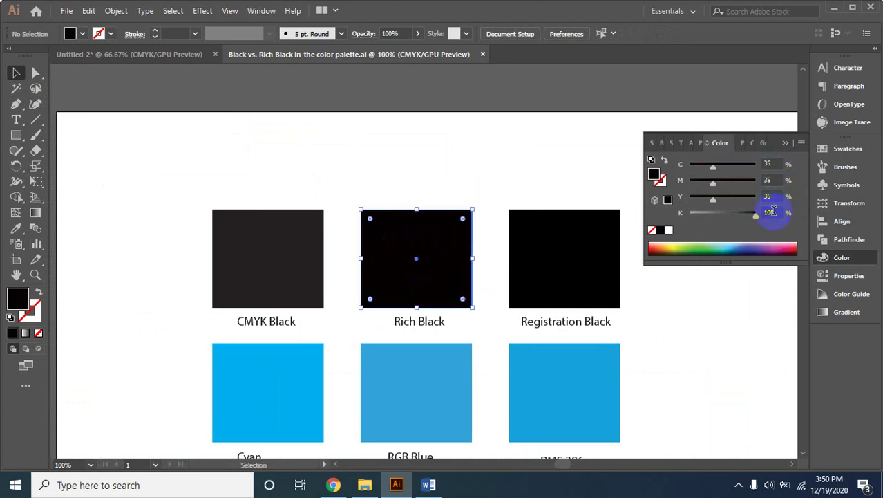
# Change Rich Black's mix to C40 M30 Y30 K100 and deselect it
pyautogui.click(766, 164)
pyautogui.write('40')
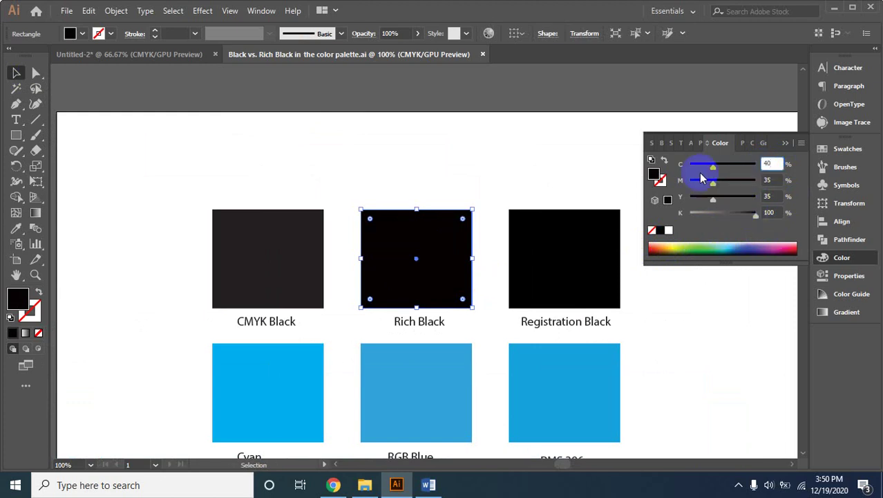
pyautogui.click(769, 166)
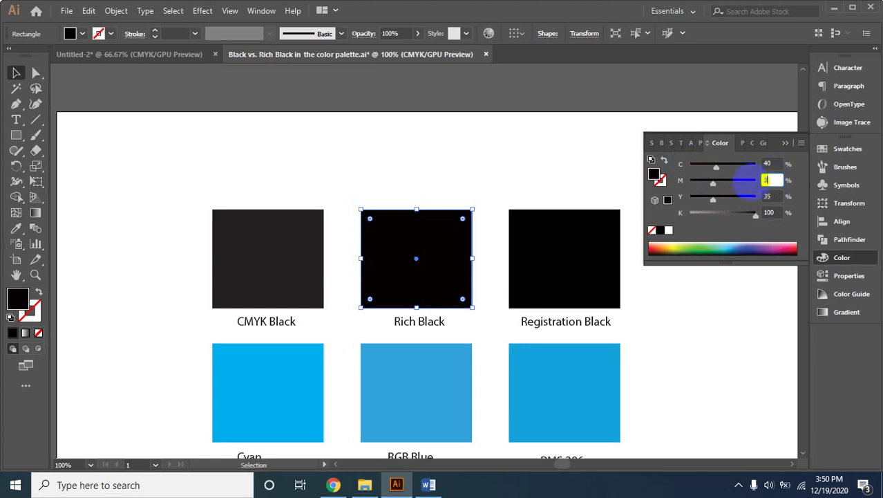
pyautogui.write('0')
pyautogui.click(769, 197)
pyautogui.write('30')
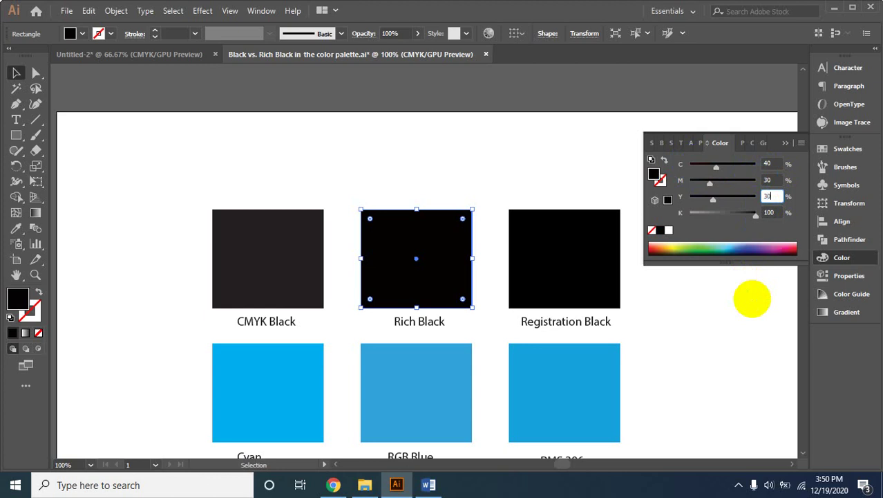
pyautogui.click(351, 289)
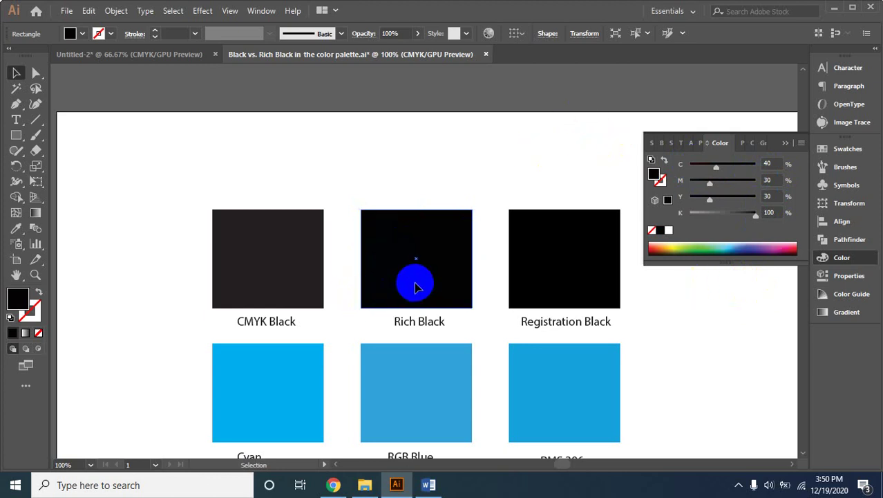
pyautogui.click(394, 159)
pyautogui.click(256, 295)
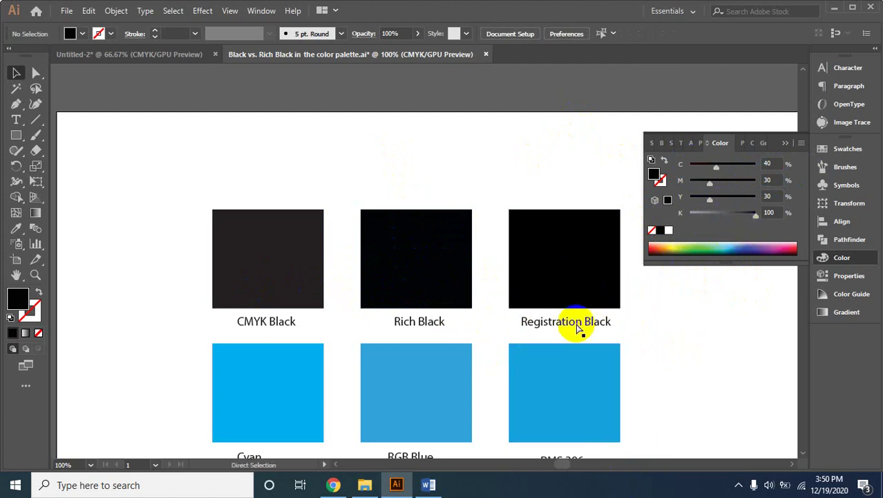
# Check the Registration Black square's values, then clear the selection
pyautogui.click(558, 280)
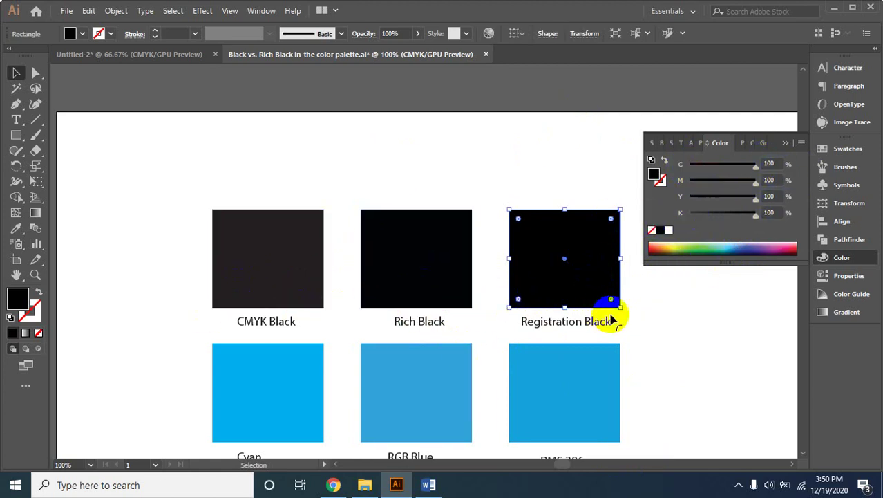
pyautogui.click(280, 140)
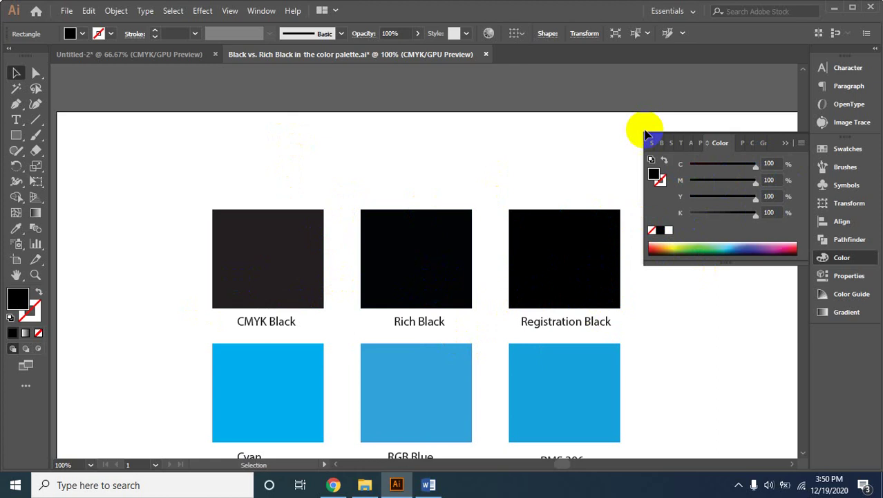
pyautogui.click(583, 154)
pyautogui.scroll(-2, 373, 243)
# Inspect the colour values of the RGB Blue and Cyan squares
pyautogui.scroll(-2, 373, 244)
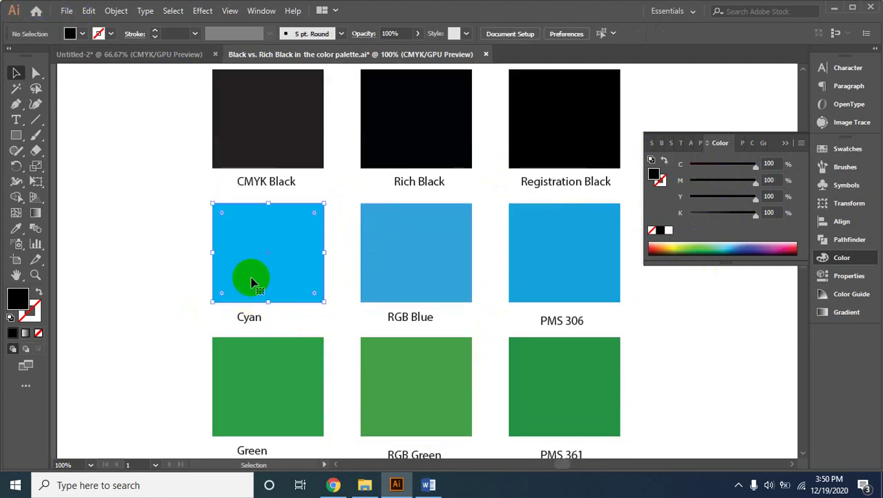
pyautogui.click(415, 283)
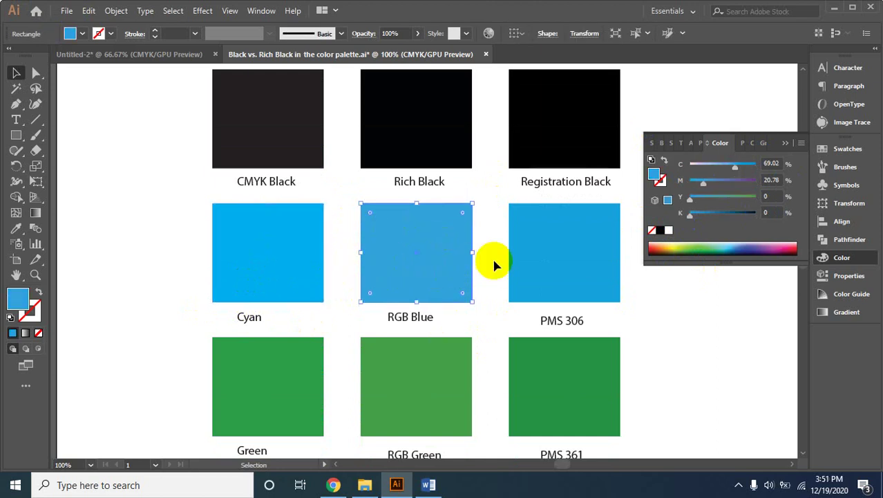
pyautogui.click(253, 246)
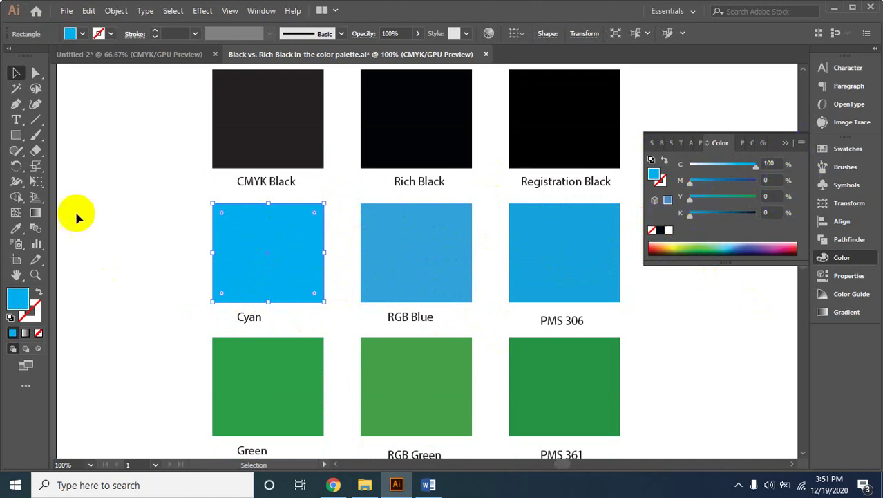
pyautogui.click(93, 127)
# Draw a square left of CMYK Black and fill it with C100 M72 Y0 K0
pyautogui.click(25, 141)
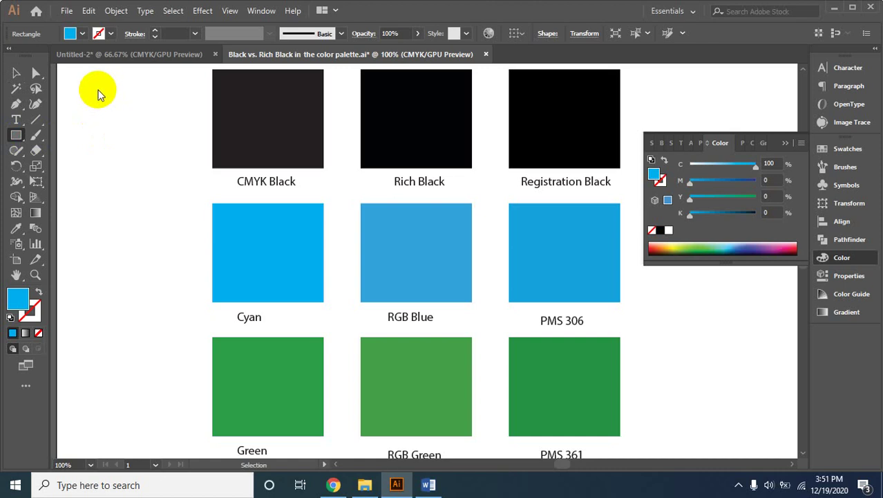
pyautogui.moveTo(97, 90)
pyautogui.mouseDown()
pyautogui.moveTo(130, 134)
pyautogui.moveTo(186, 171)
pyautogui.mouseUp()
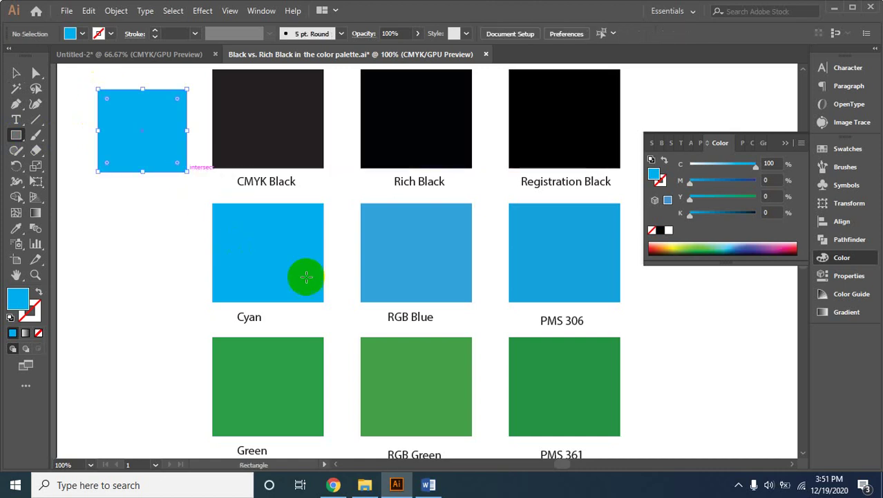
pyautogui.moveTo(700, 188); pyautogui.dragTo(737, 183)
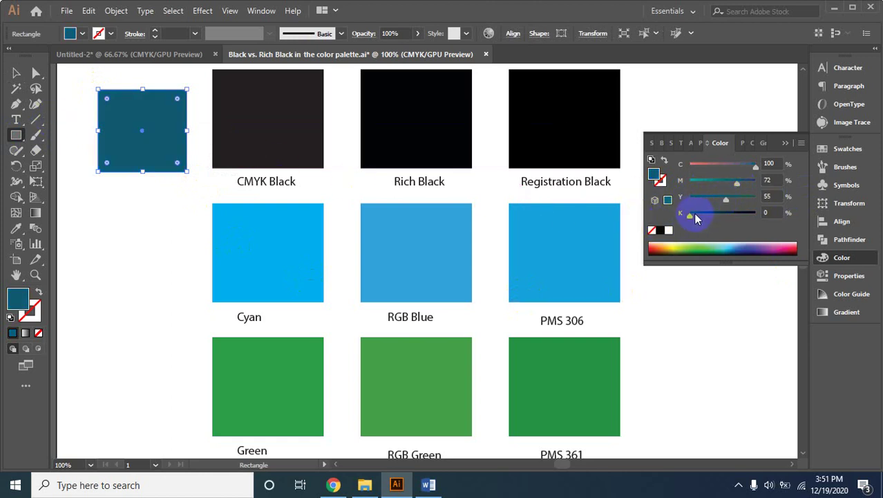
pyautogui.moveTo(707, 214)
pyautogui.mouseDown()
pyautogui.moveTo(722, 216)
pyautogui.moveTo(683, 214)
pyautogui.moveTo(631, 194)
pyautogui.mouseUp()
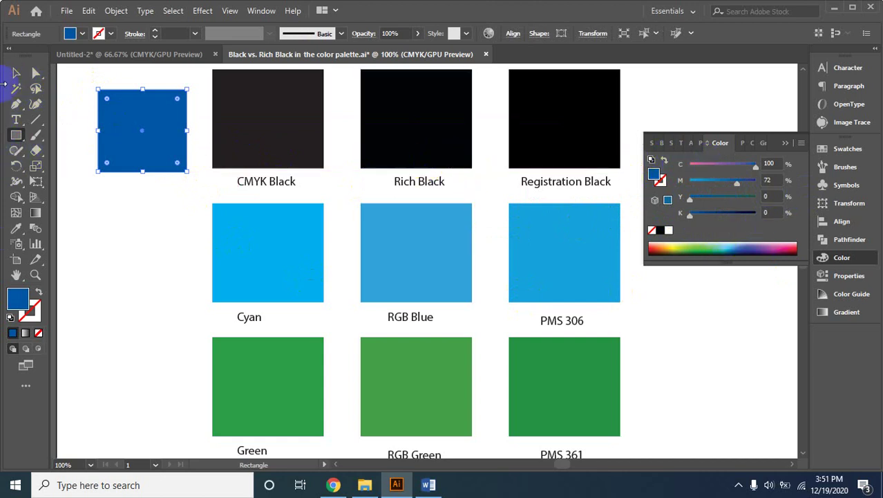
pyautogui.click(11, 73)
pyautogui.click(129, 237)
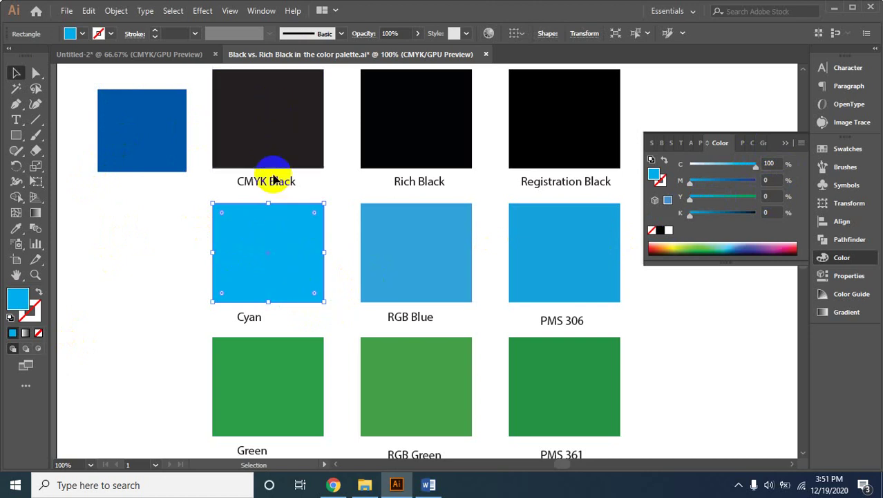
pyautogui.click(280, 132)
pyautogui.click(290, 270)
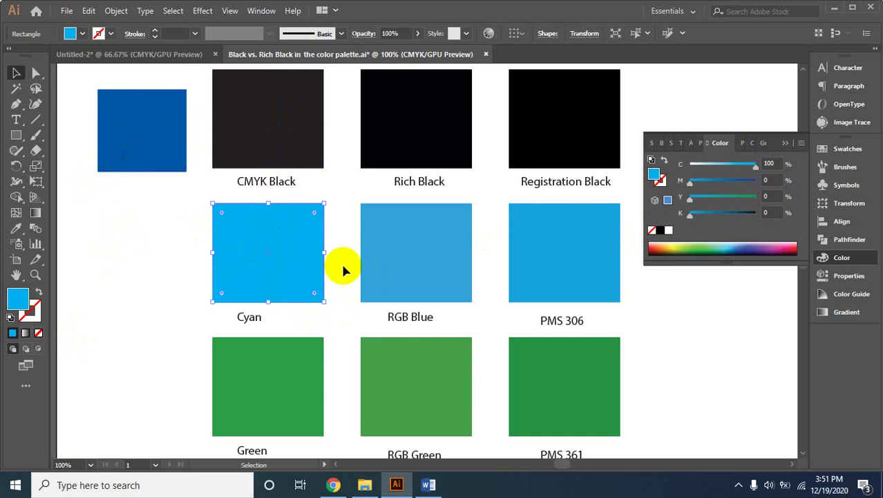
pyautogui.click(428, 255)
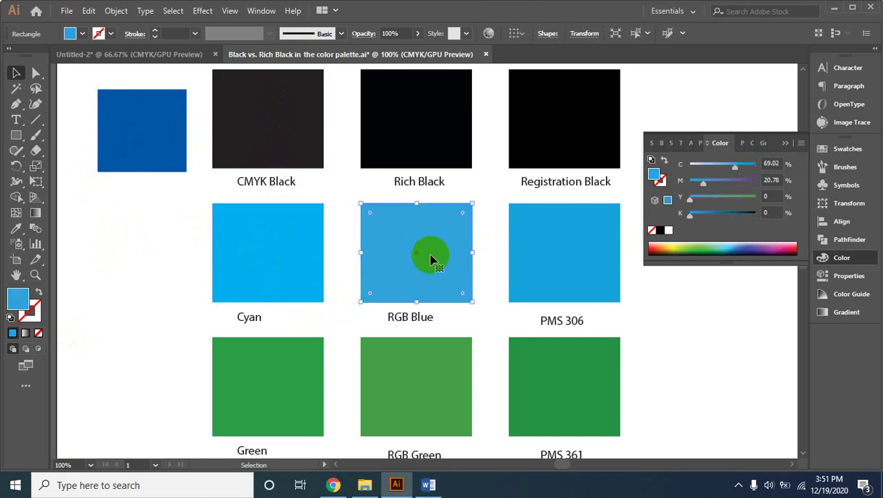
pyautogui.click(419, 262)
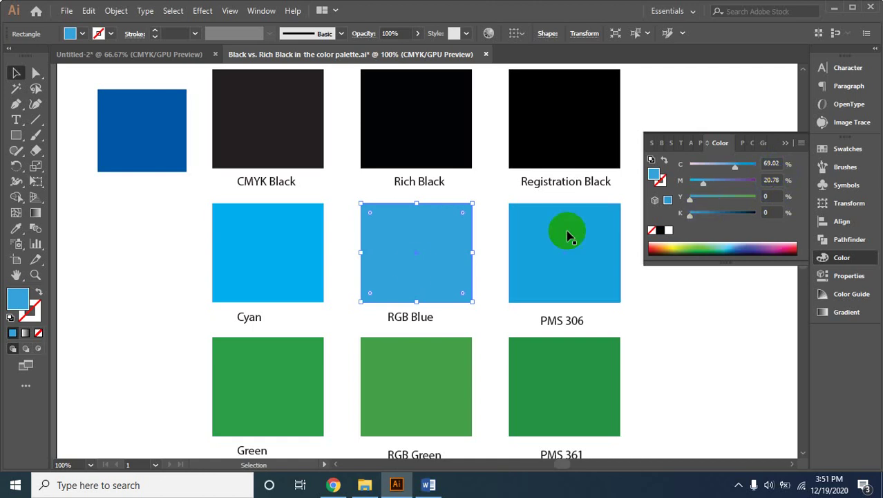
pyautogui.click(569, 276)
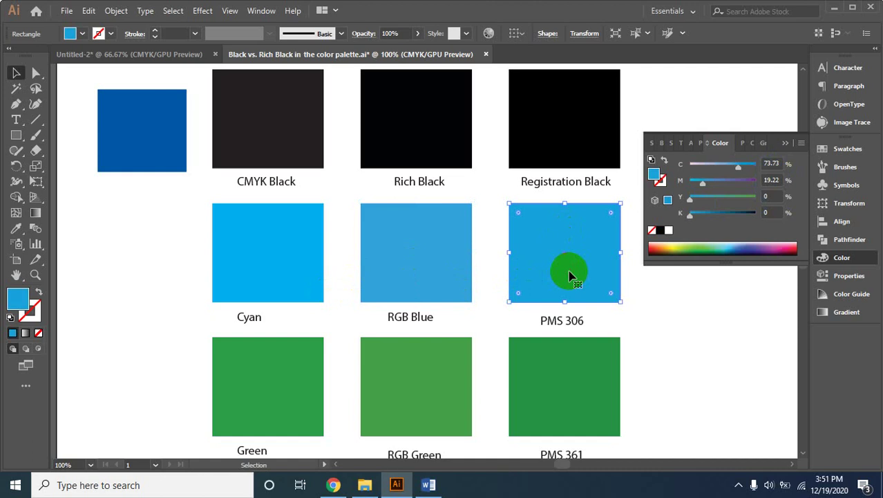
pyautogui.click(467, 262)
pyautogui.click(588, 270)
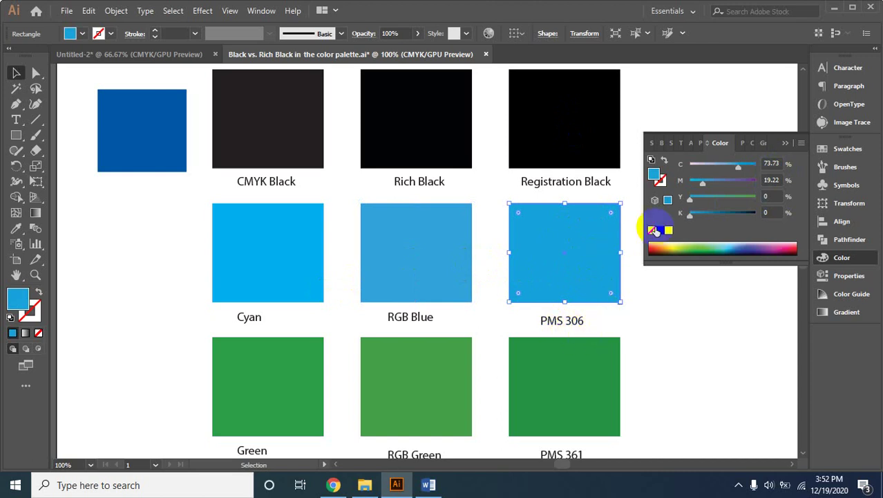
# Set the Green square's colour to C100, M12.94, Y100, K0
pyautogui.scroll(-2, 315, 365)
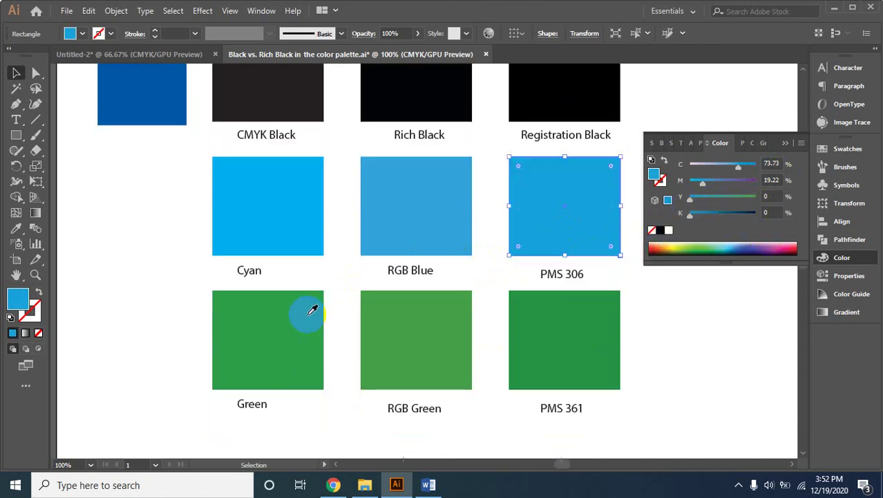
pyautogui.scroll(-3, 305, 311)
pyautogui.click(291, 268)
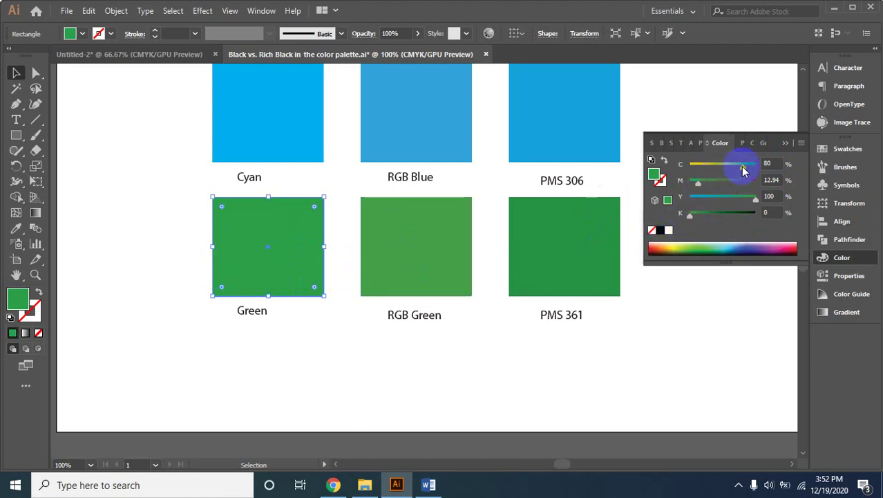
pyautogui.write('100')
pyautogui.click(769, 181)
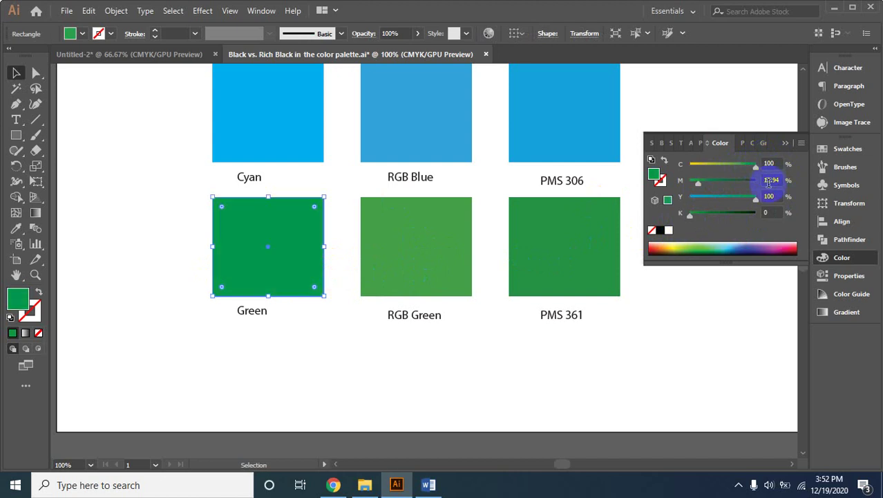
pyautogui.moveTo(690, 184); pyautogui.dragTo(685, 188)
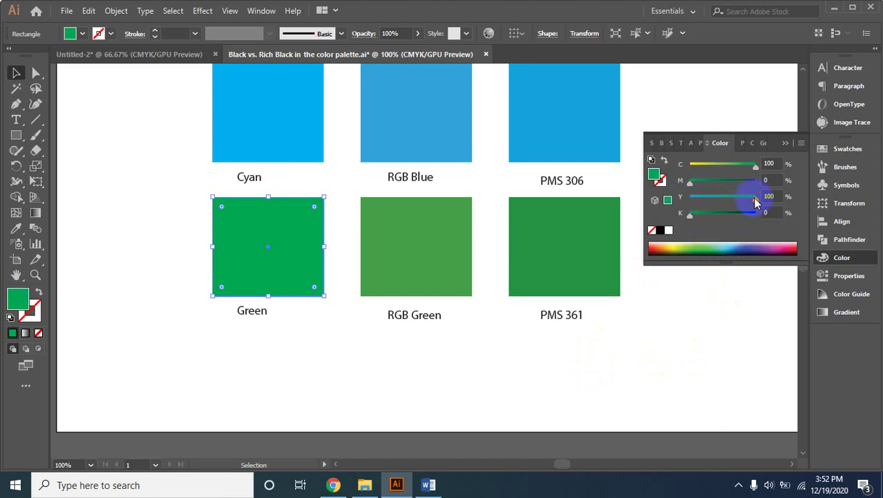
pyautogui.moveTo(701, 213); pyautogui.dragTo(705, 214)
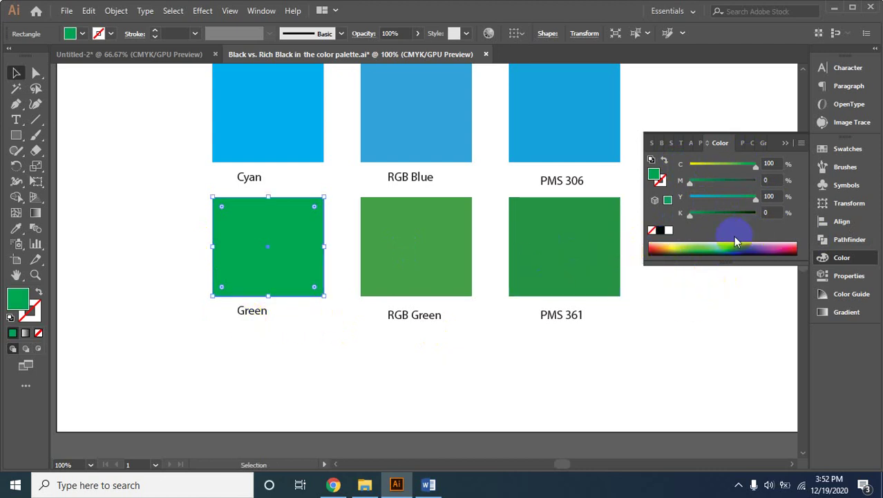
pyautogui.moveTo(750, 239); pyautogui.dragTo(696, 237)
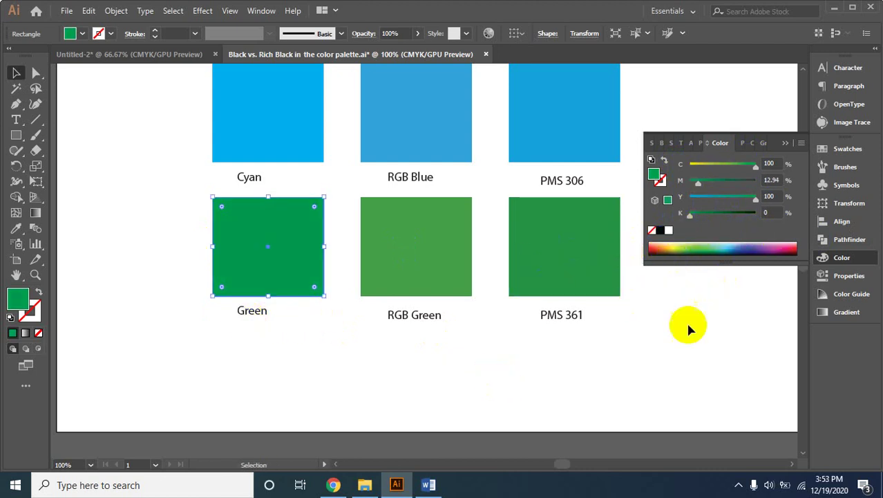
pyautogui.click(753, 209)
pyautogui.click(773, 163)
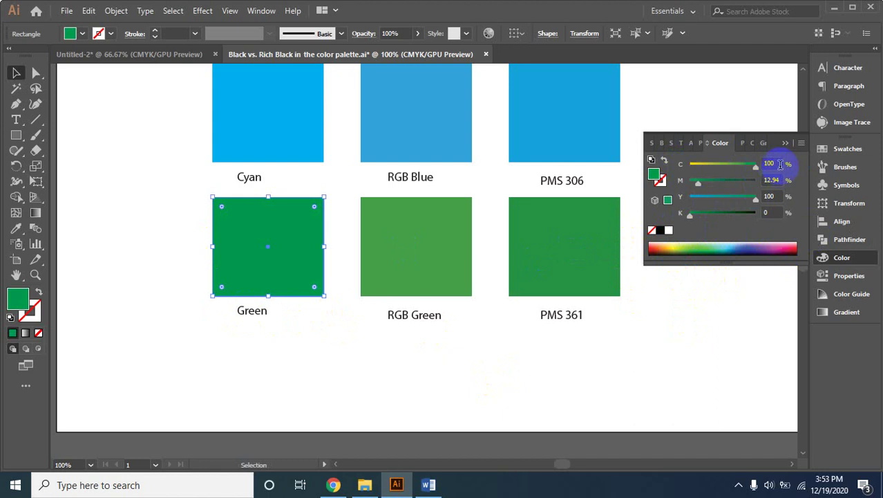
pyautogui.click(779, 181)
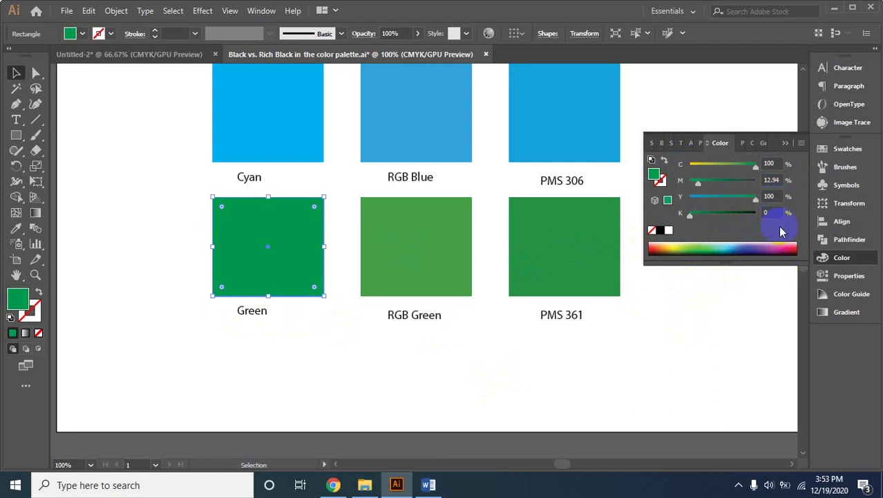
pyautogui.press('Return')
# Inspect the colour values of the RGB Green and PMS 361 swatches
pyautogui.click(681, 383)
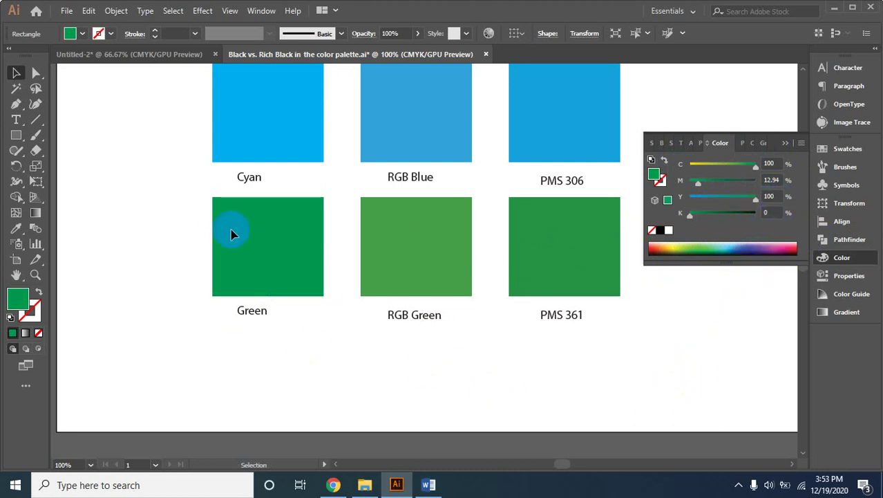
pyautogui.click(431, 254)
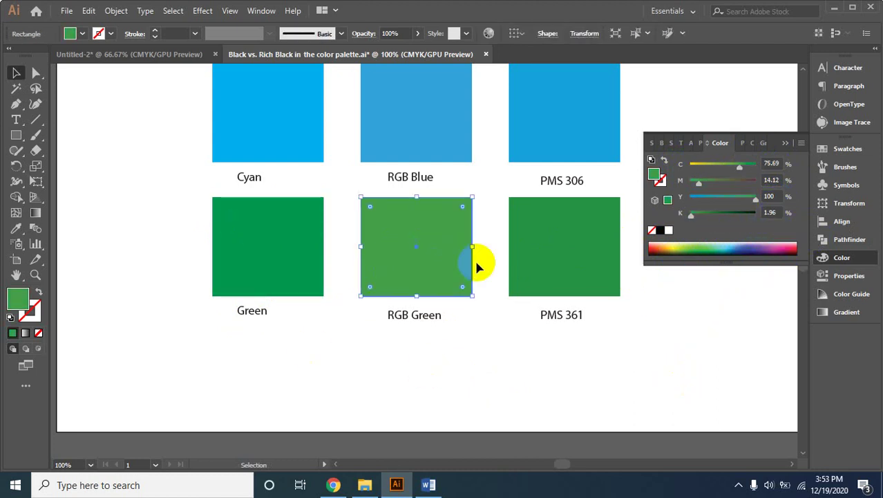
pyautogui.click(750, 200)
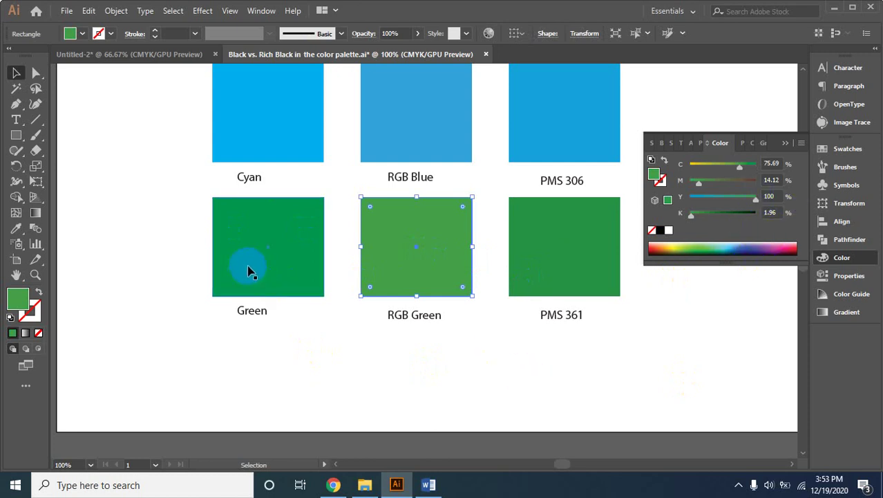
pyautogui.scroll(2, 259, 249)
pyautogui.scroll(-1, 428, 387)
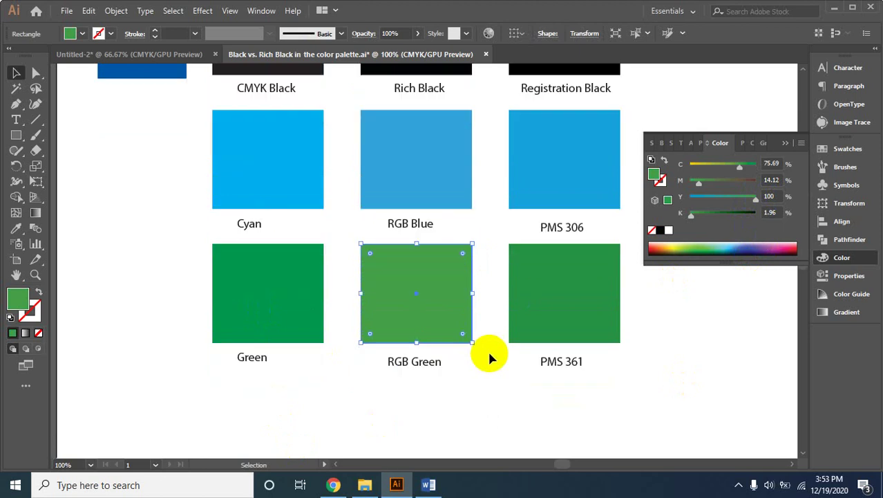
pyautogui.click(581, 287)
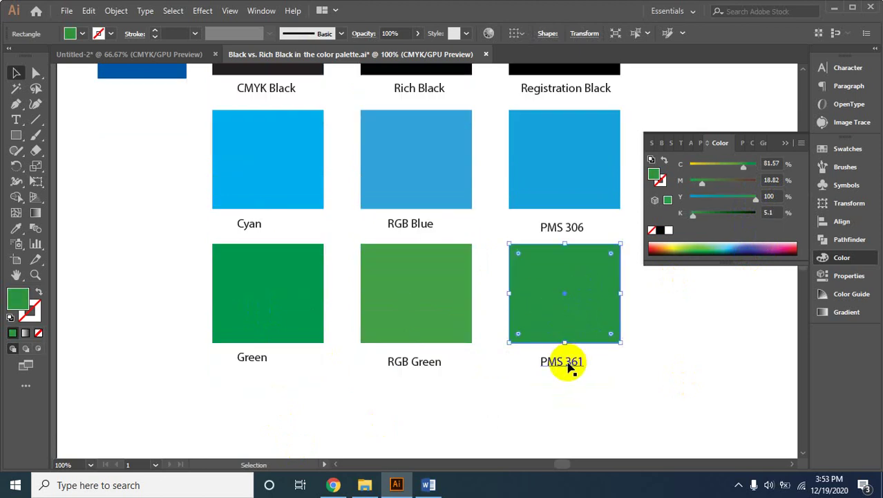
pyautogui.click(575, 299)
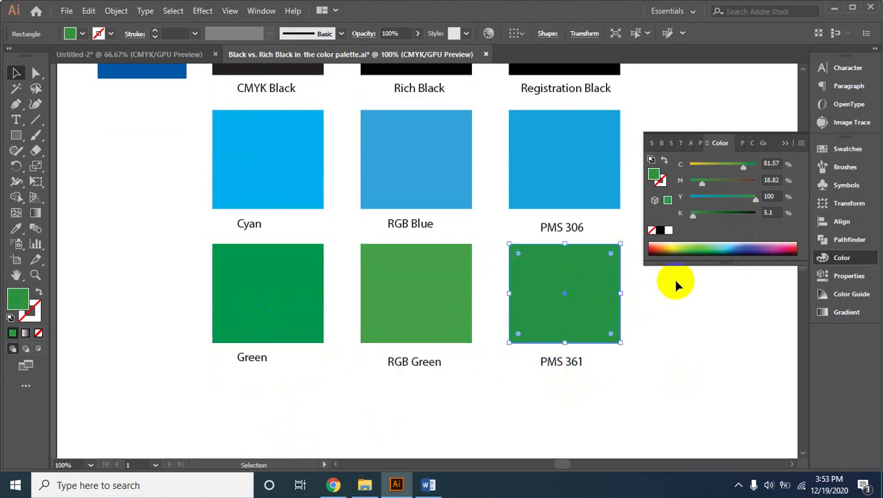
pyautogui.click(693, 340)
# Zoom around the artboard at 66.67% and check the Rich Black swatch
pyautogui.scroll(2, 693, 338)
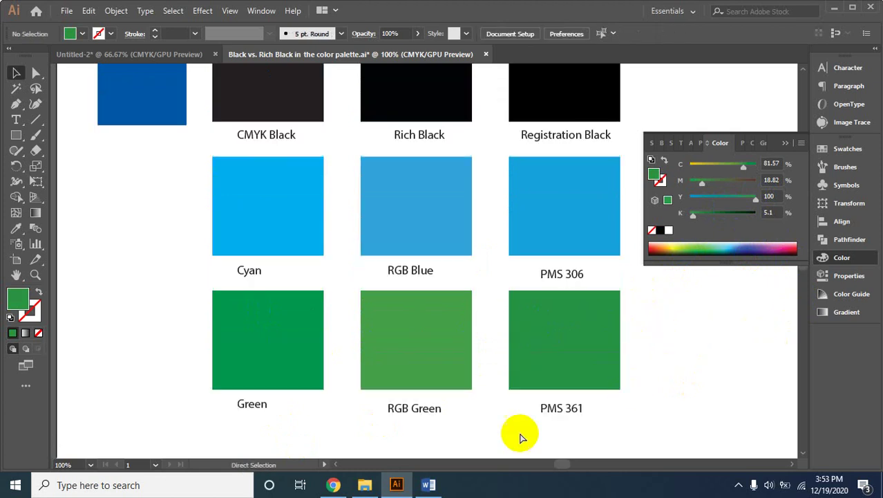
pyautogui.keyDown('ctrl'); pyautogui.keyDown('alt'); pyautogui.click(518, 300); pyautogui.keyUp('alt'); pyautogui.keyUp('ctrl')
pyautogui.keyDown('ctrl'); pyautogui.keyDown('alt'); pyautogui.click(392, 266); pyautogui.keyUp('alt'); pyautogui.keyUp('ctrl')
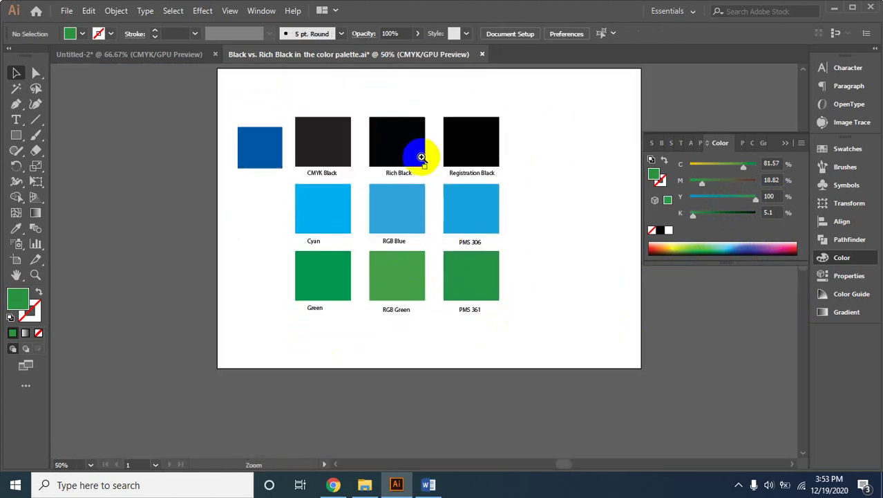
pyautogui.keyDown('ctrl'); pyautogui.click(376, 94); pyautogui.keyUp('ctrl')
pyautogui.keyDown('ctrl'); pyautogui.click(421, 277); pyautogui.keyUp('ctrl')
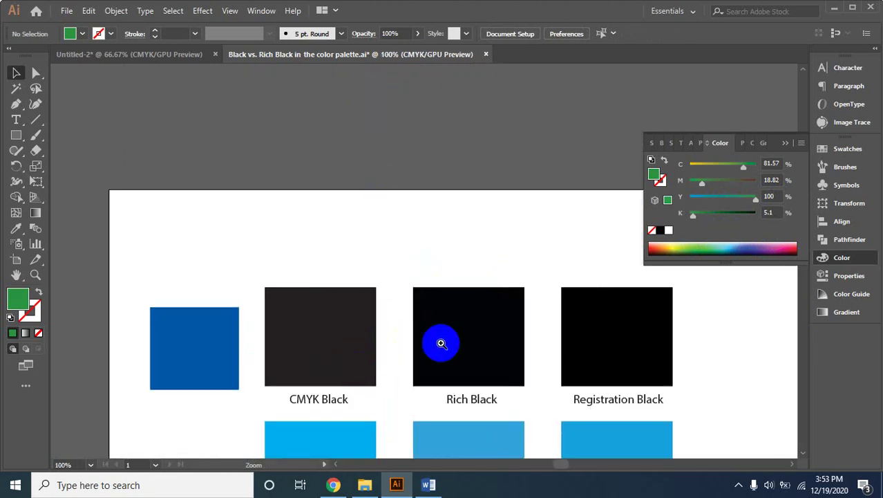
pyautogui.keyDown('ctrl'); pyautogui.keyDown('alt'); pyautogui.click(470, 289); pyautogui.keyUp('alt'); pyautogui.keyUp('ctrl')
pyautogui.click(394, 306)
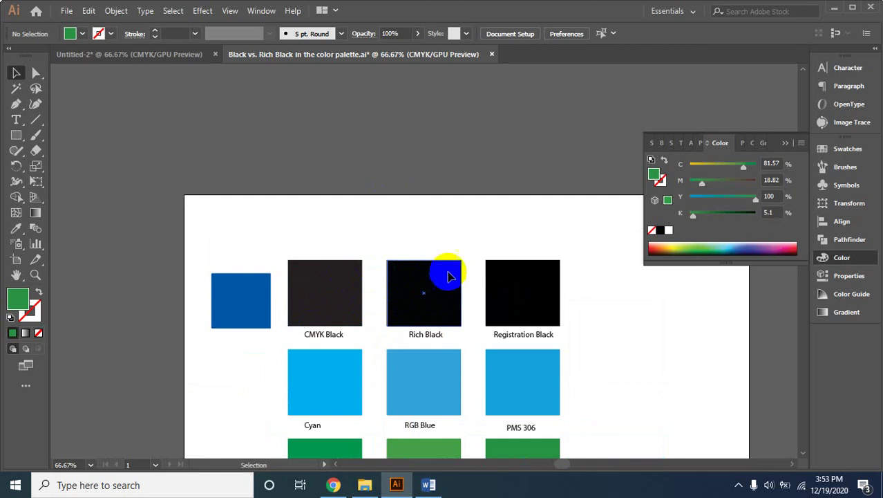
pyautogui.click(502, 93)
pyautogui.click(64, 11)
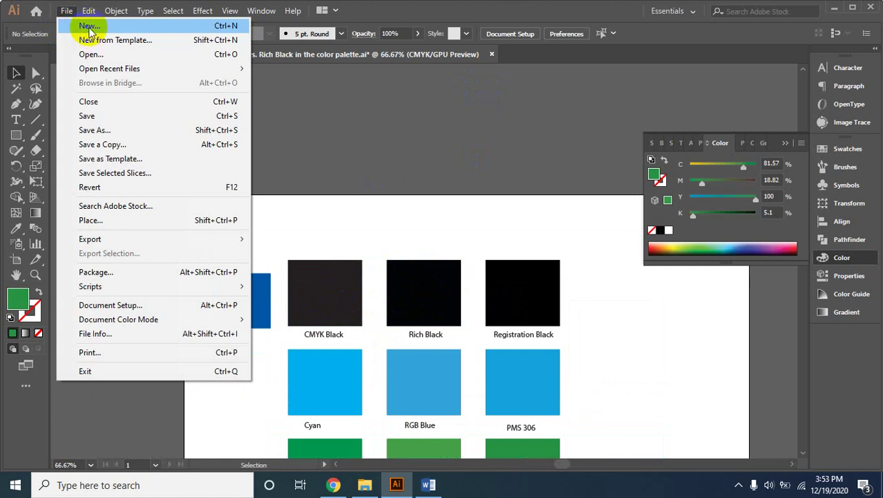
# In Untitled-2, draw a large rectangle covering most of the artboard
pyautogui.click(502, 144)
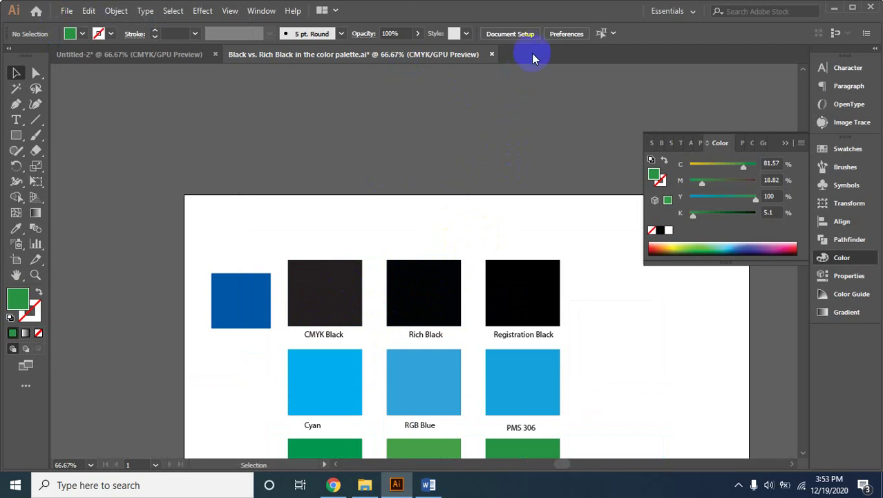
pyautogui.click(100, 59)
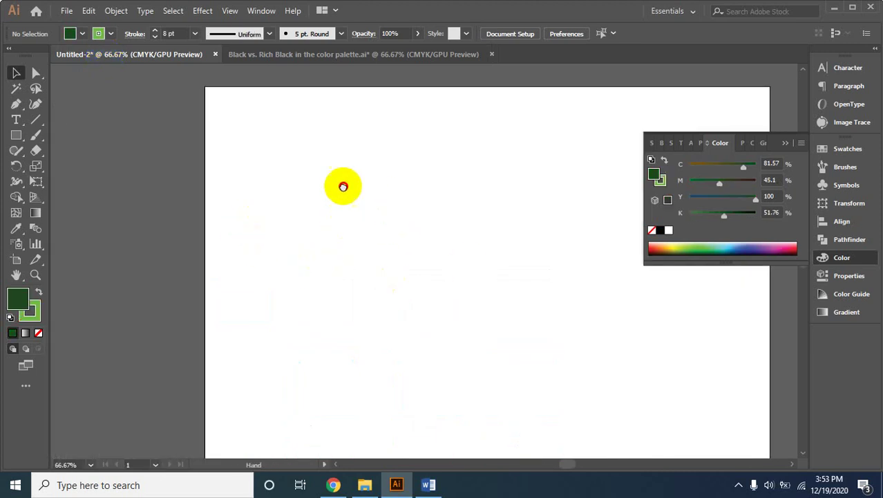
pyautogui.moveTo(248, 219); pyautogui.dragTo(278, 183)
pyautogui.click(16, 135)
pyautogui.moveTo(153, 99)
pyautogui.mouseDown()
pyautogui.moveTo(575, 398)
pyautogui.moveTo(552, 390)
pyautogui.mouseUp()
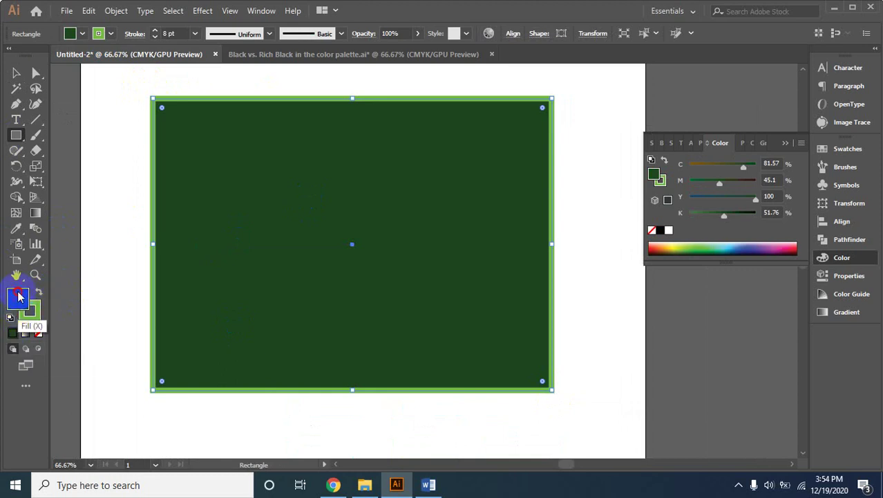
# Give the rectangle a near-black fill (C73.92 M67.42 Y66.19 K85.05) and no stroke
pyautogui.doubleClick(18, 295)
pyautogui.moveTo(403, 336); pyautogui.dragTo(389, 353)
pyautogui.click(690, 201)
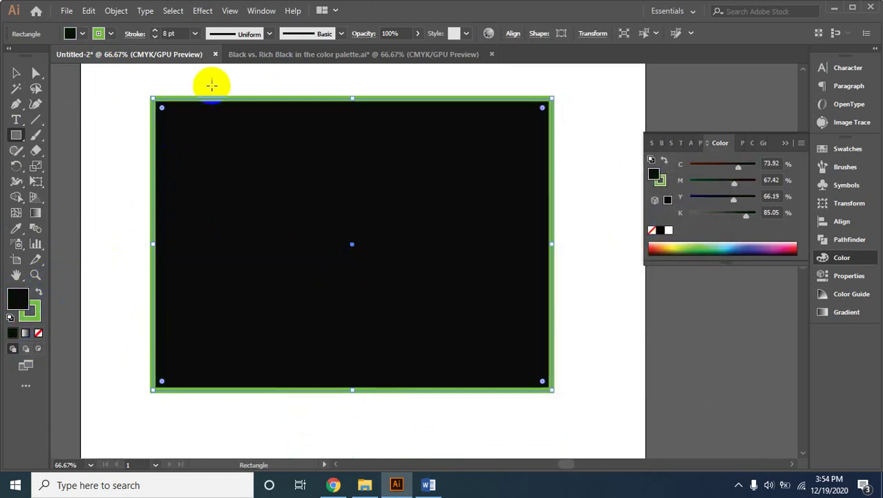
pyautogui.click(38, 333)
pyautogui.hotkey('ctrl', 'z')
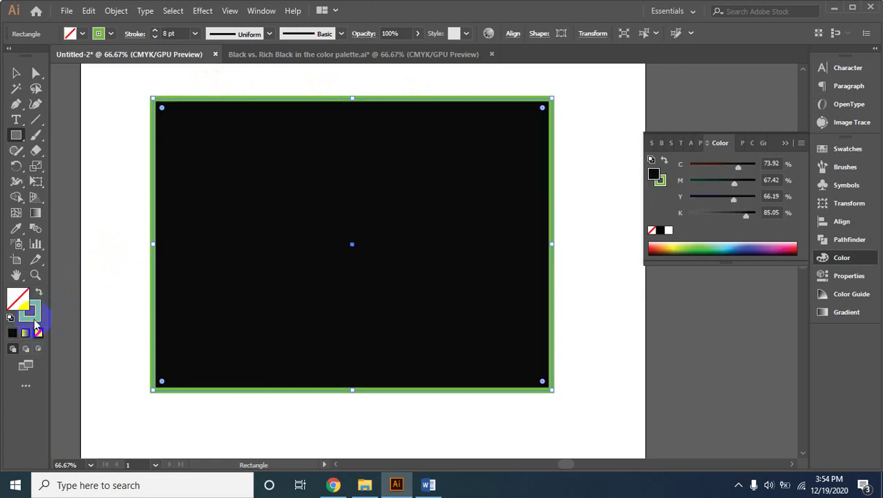
pyautogui.click(38, 332)
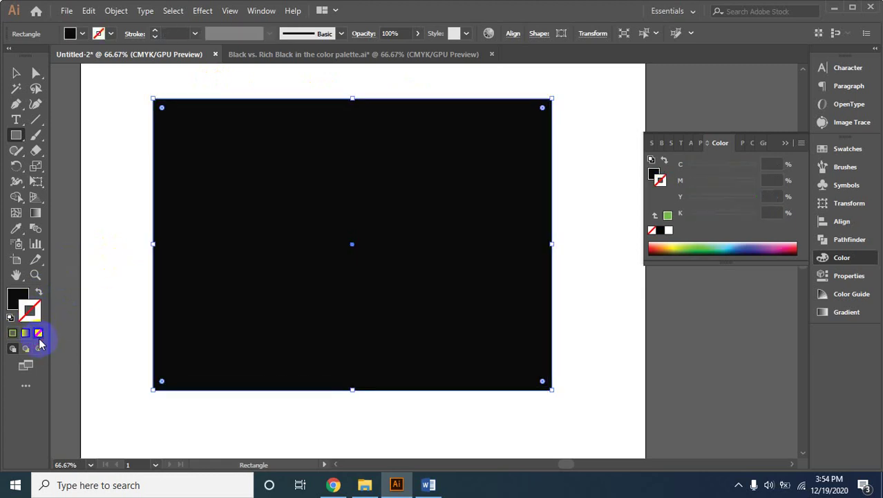
pyautogui.click(16, 72)
pyautogui.click(146, 171)
pyautogui.click(448, 280)
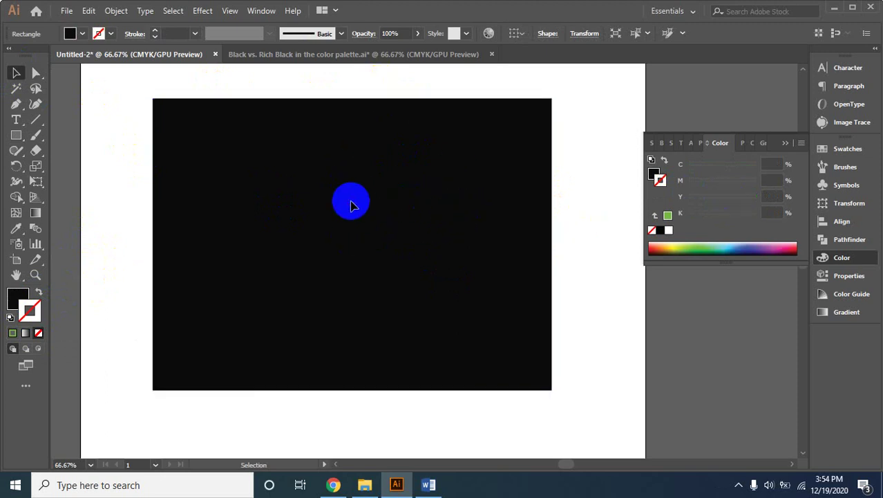
pyautogui.click(351, 205)
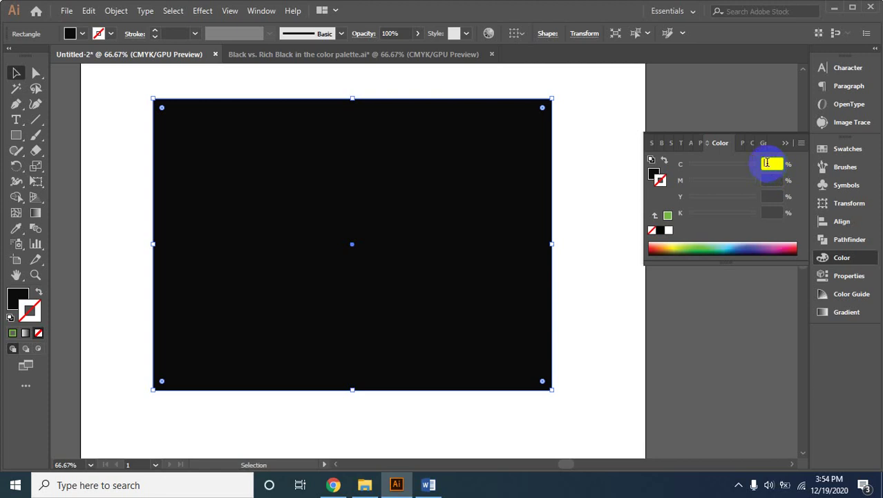
# Enter C35 M35 Y35 K100 for the large rectangle, then reselect it
pyautogui.press('BackSpace')
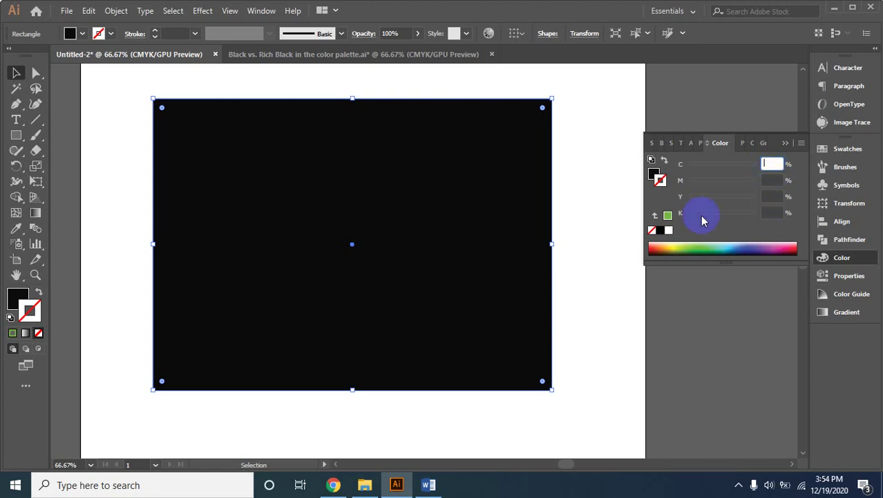
pyautogui.write('35')
pyautogui.click(770, 179)
pyautogui.write('35')
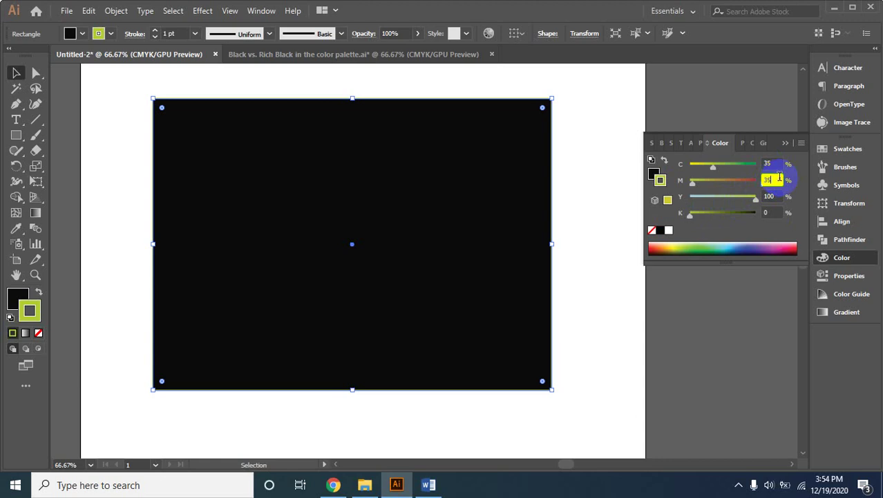
pyautogui.click(774, 196)
pyautogui.write('35')
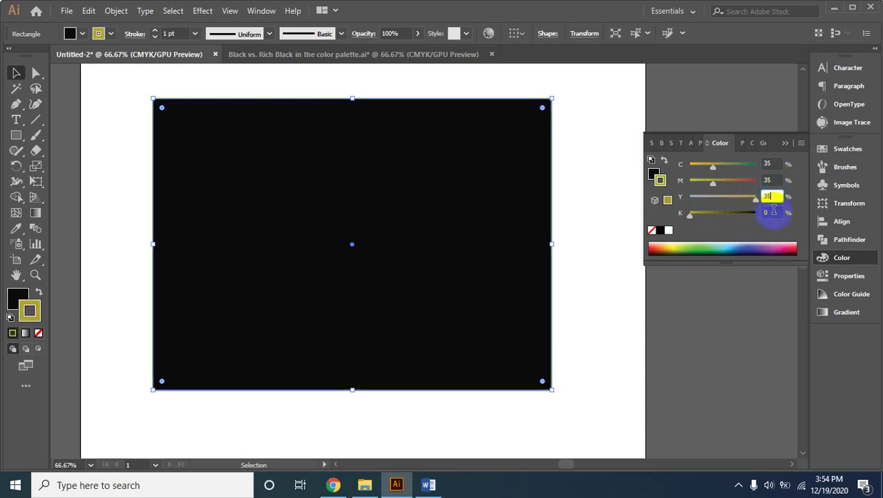
pyautogui.click(769, 212)
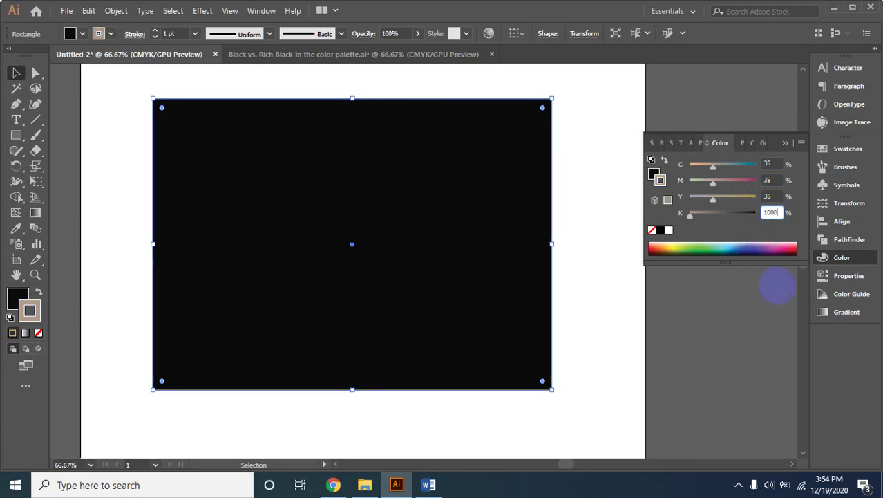
pyautogui.click(706, 301)
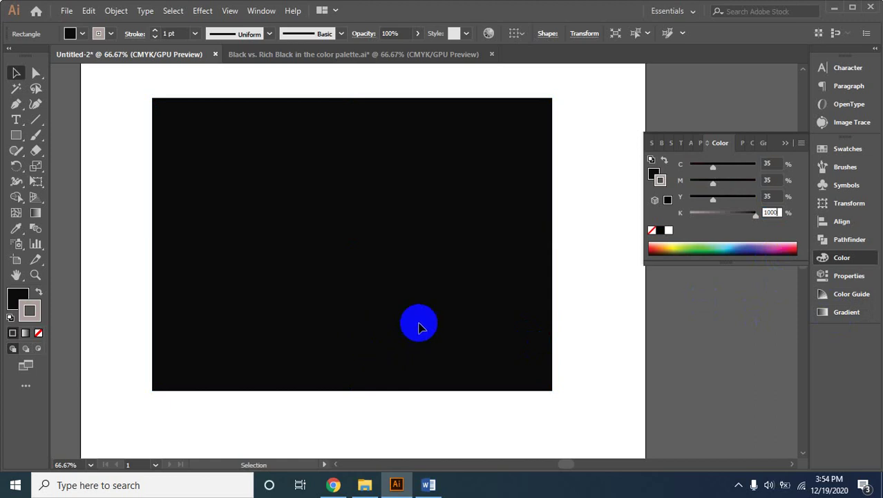
pyautogui.click(362, 278)
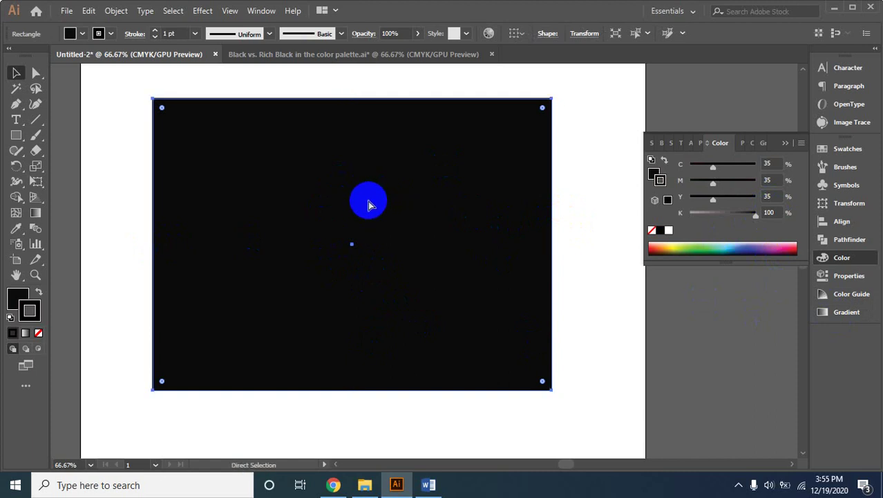
# Duplicate the rectangle and shrink the copy to about 19.73 × 17.46 mm at the top-left
pyautogui.hotkey('ctrl', '-')
pyautogui.click(387, 257)
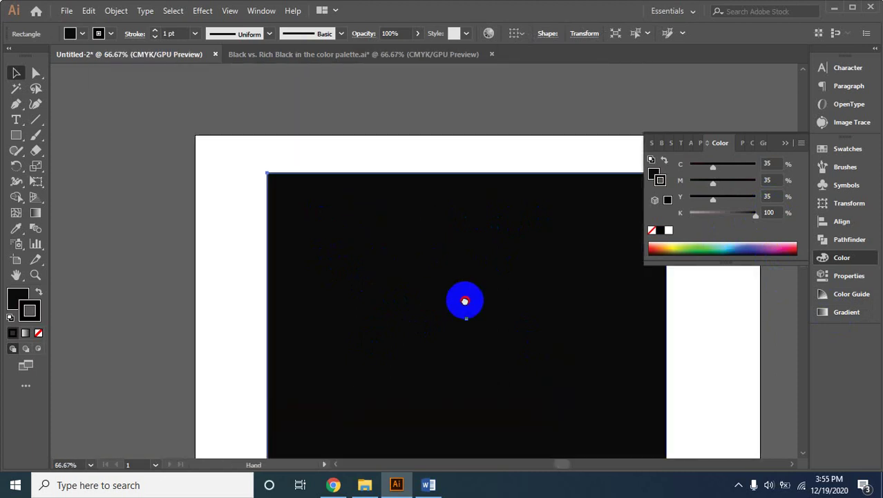
pyautogui.keyDown('alt'); pyautogui.click(463, 298); pyautogui.keyUp('alt')
pyautogui.click(341, 209)
pyautogui.keyDown('alt'); pyautogui.click(331, 221); pyautogui.keyUp('alt')
pyautogui.moveTo(442, 219)
pyautogui.mouseDown()
pyautogui.moveTo(129, 201)
pyautogui.moveTo(130, 221)
pyautogui.mouseUp()
pyautogui.keyDown('alt'); pyautogui.click(186, 221); pyautogui.keyUp('alt')
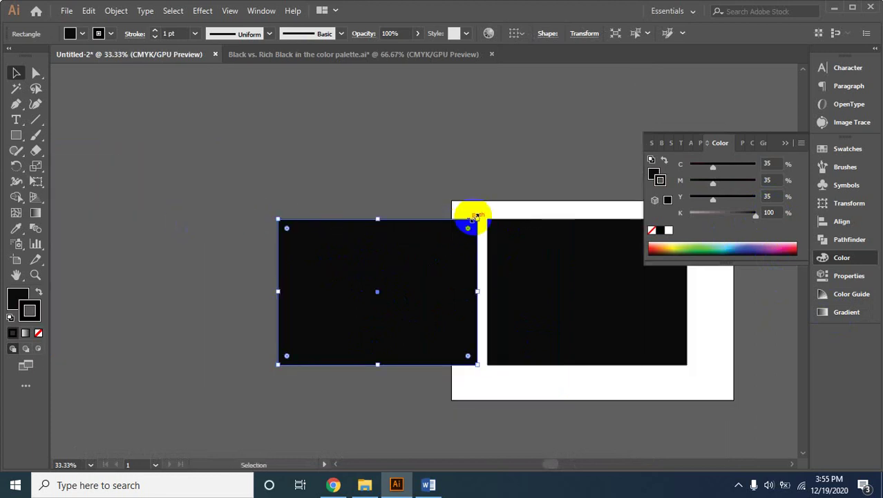
pyautogui.moveTo(477, 218); pyautogui.dragTo(298, 350)
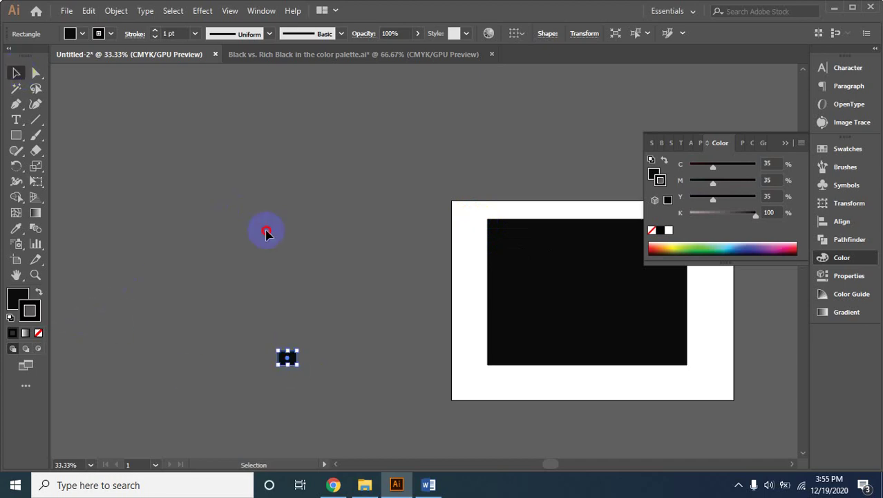
pyautogui.moveTo(380, 302); pyautogui.dragTo(463, 238)
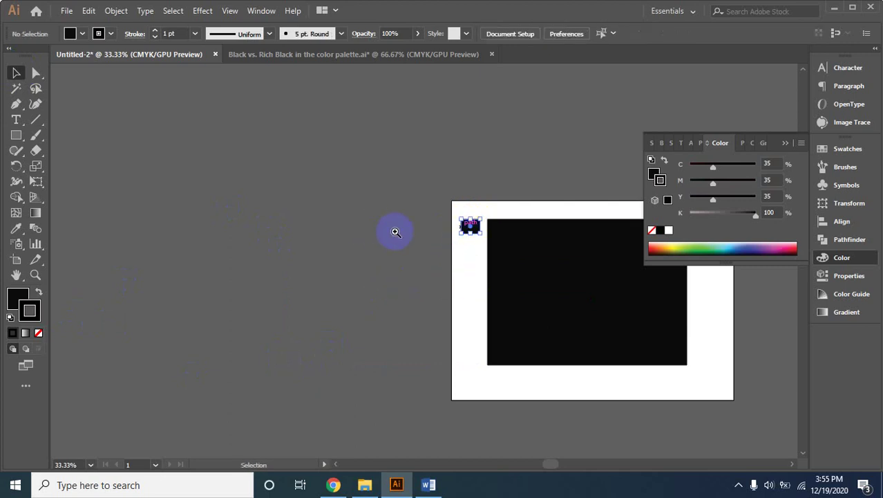
pyautogui.keyDown('ctrl'); pyautogui.keyDown('space'); pyautogui.click(394, 230); pyautogui.keyUp('space'); pyautogui.keyUp('ctrl')
pyautogui.moveTo(345, 265)
pyautogui.mouseDown()
pyautogui.moveTo(141, 166)
pyautogui.moveTo(117, 194)
pyautogui.mouseUp()
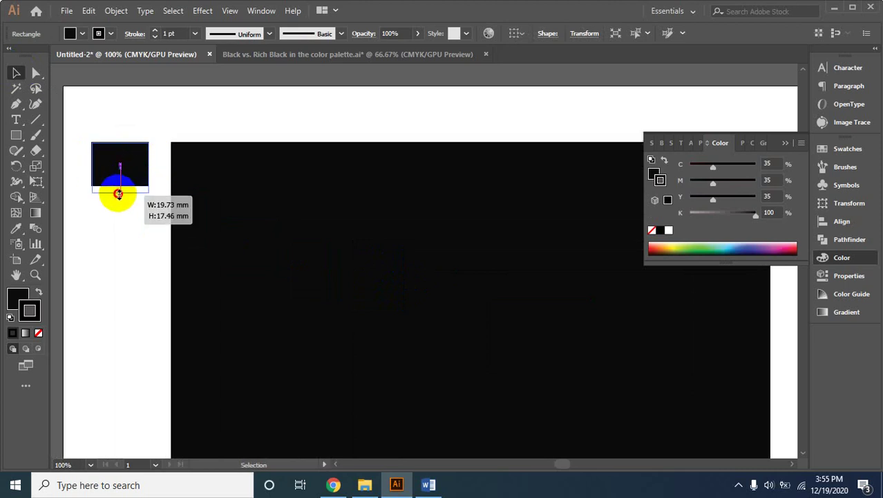
# Set the small rectangle's yellow and magenta to 0, leaving plain 100% K black
pyautogui.click(124, 158)
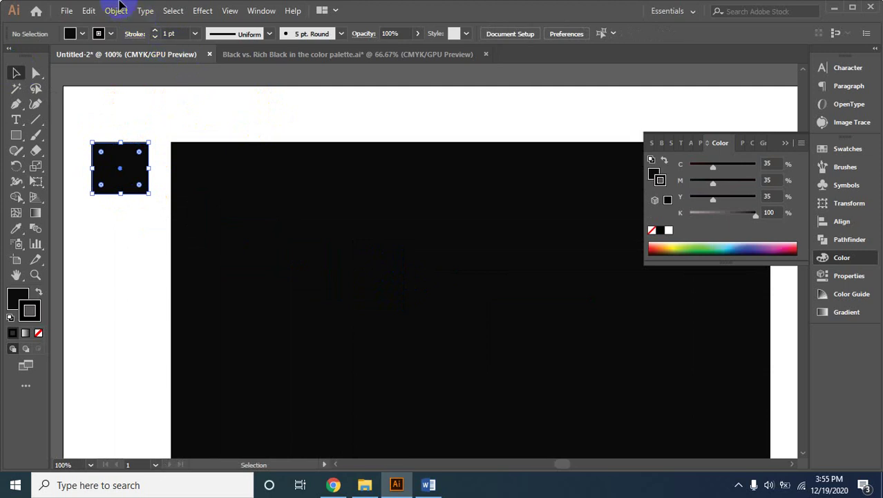
pyautogui.click(118, 190)
pyautogui.keyDown('shift'); pyautogui.click(168, 148); pyautogui.keyUp('shift')
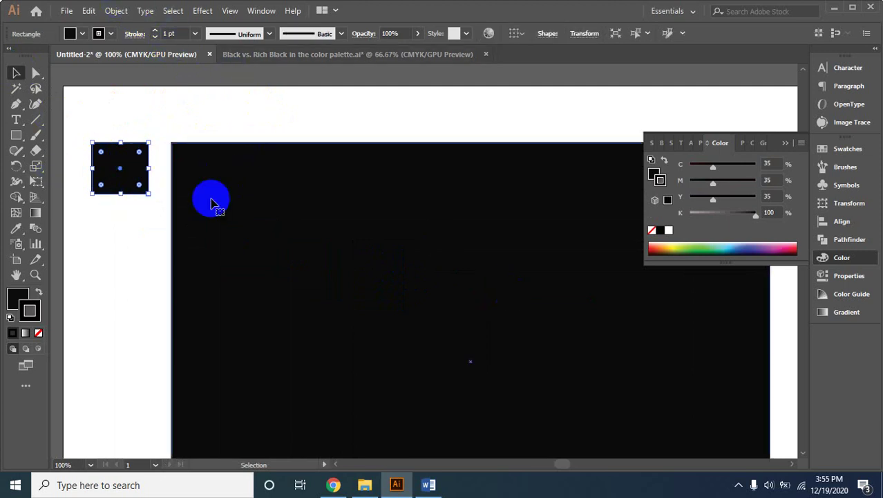
pyautogui.keyDown('shift'); pyautogui.click(348, 197); pyautogui.keyUp('shift')
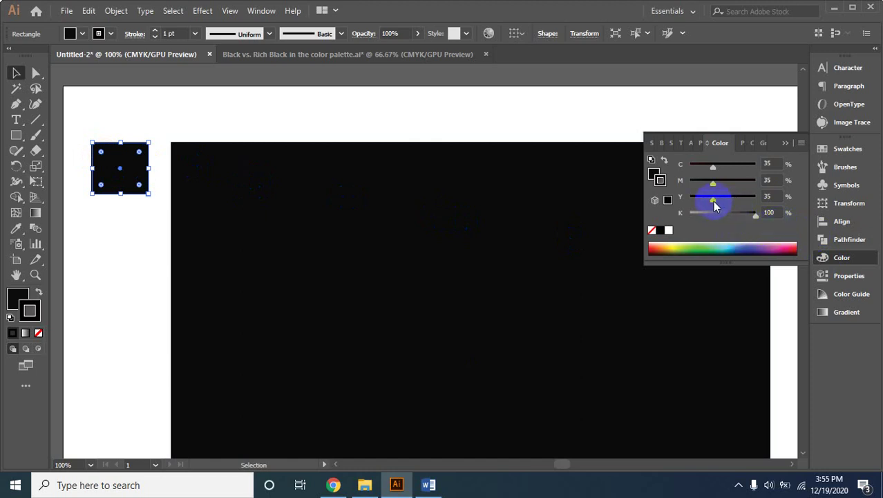
pyautogui.moveTo(714, 201); pyautogui.dragTo(662, 199)
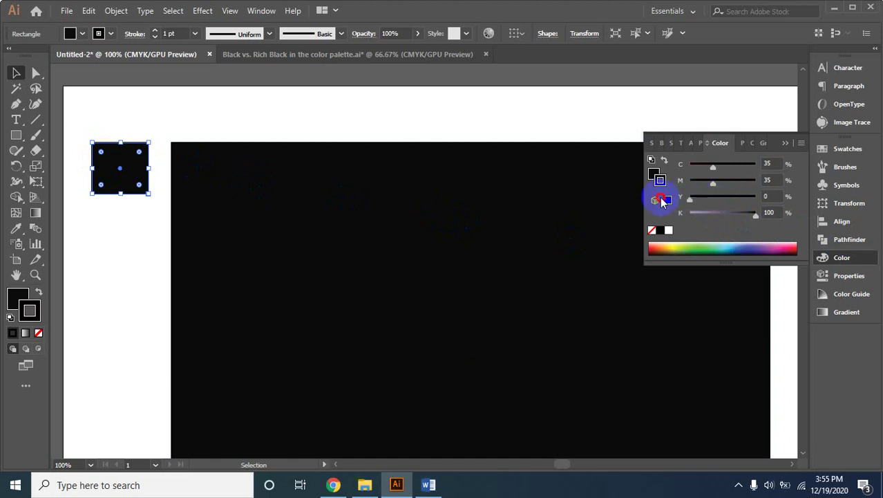
pyautogui.moveTo(715, 186); pyautogui.dragTo(652, 173)
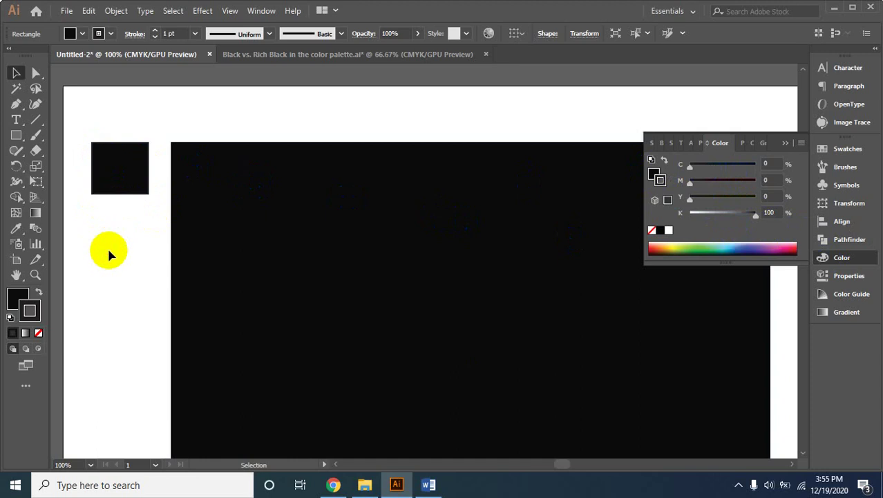
# Compare the large rectangle's values with the small one and reframe the artboard at 66.67%
pyautogui.click(94, 128)
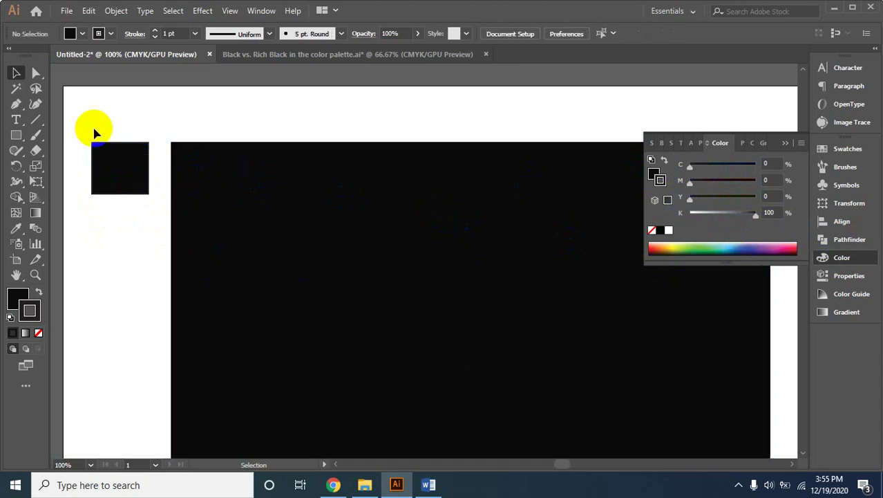
pyautogui.click(133, 161)
pyautogui.click(396, 319)
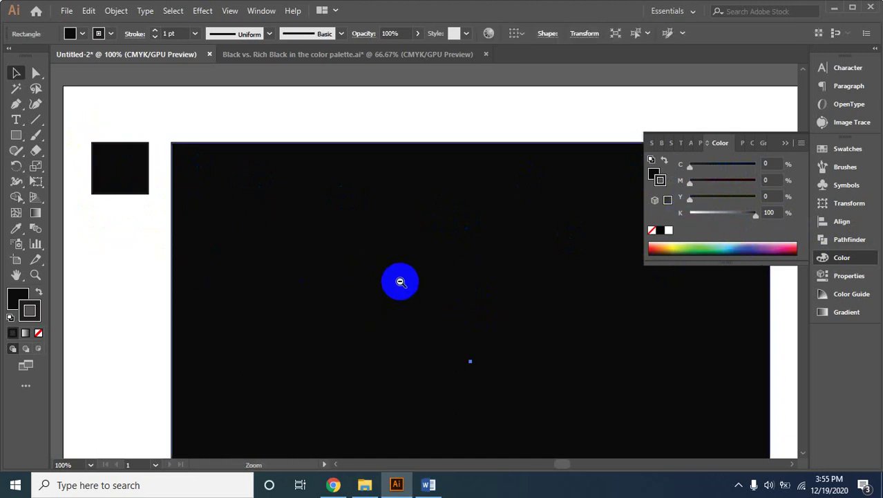
pyautogui.keyDown('alt'); pyautogui.click(400, 281); pyautogui.keyUp('alt')
pyautogui.keyDown('alt'); pyautogui.click(466, 342); pyautogui.keyUp('alt')
pyautogui.click(358, 245)
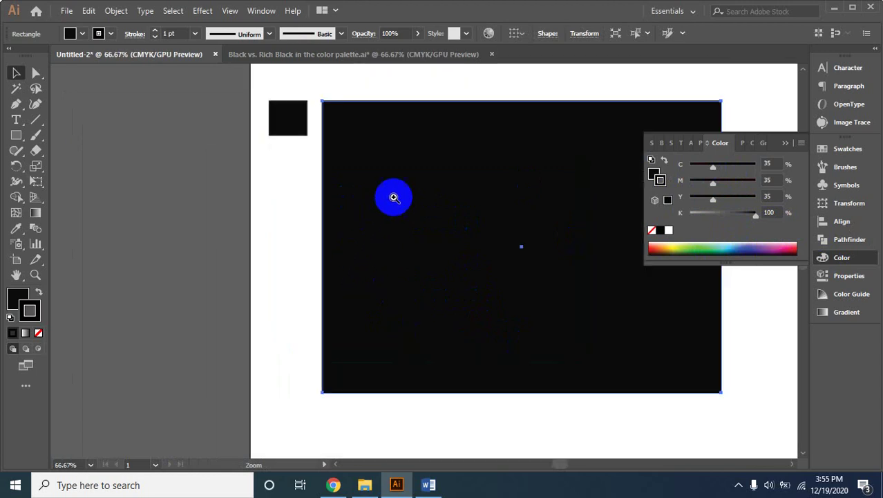
pyautogui.moveTo(394, 197); pyautogui.dragTo(261, 219)
pyautogui.click(138, 154)
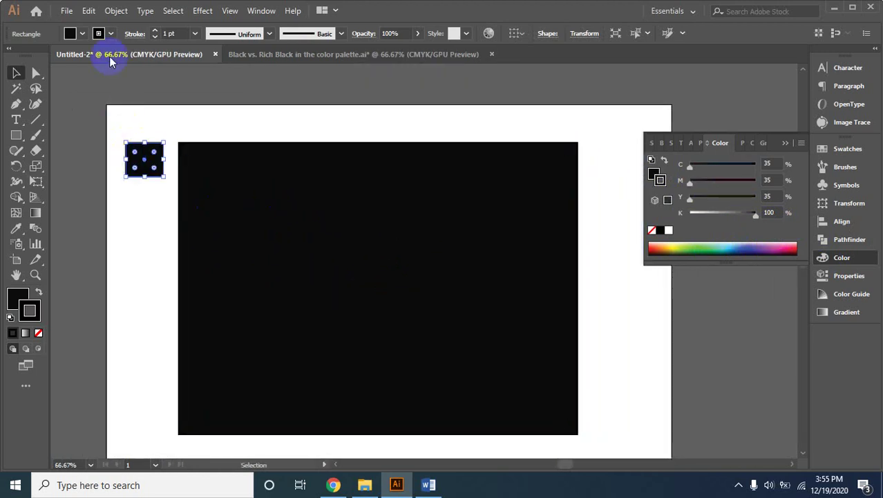
pyautogui.click(89, 10)
pyautogui.moveTo(120, 423)
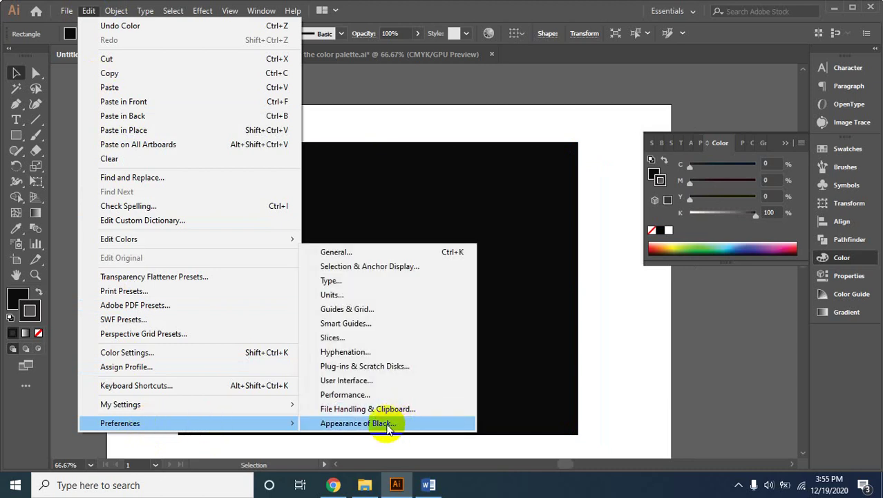
# Set Appearance of Black to Display and Output All Blacks as Rich Black
pyautogui.click(389, 424)
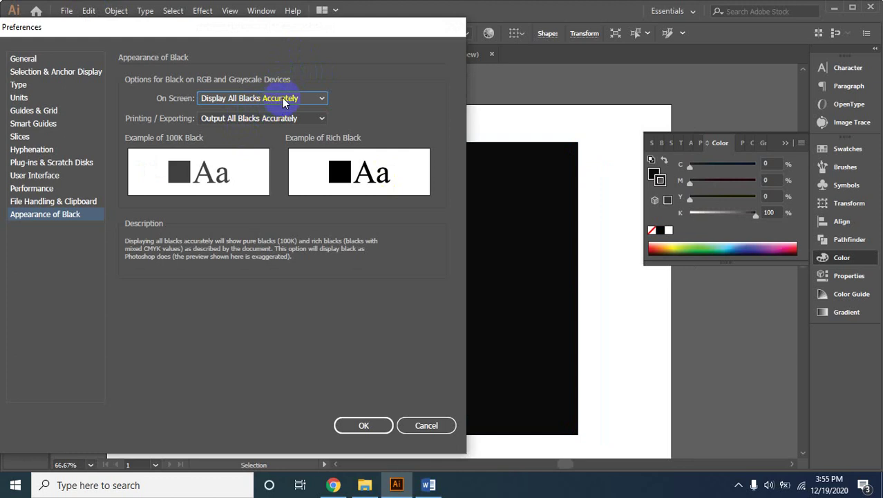
pyautogui.click(283, 101)
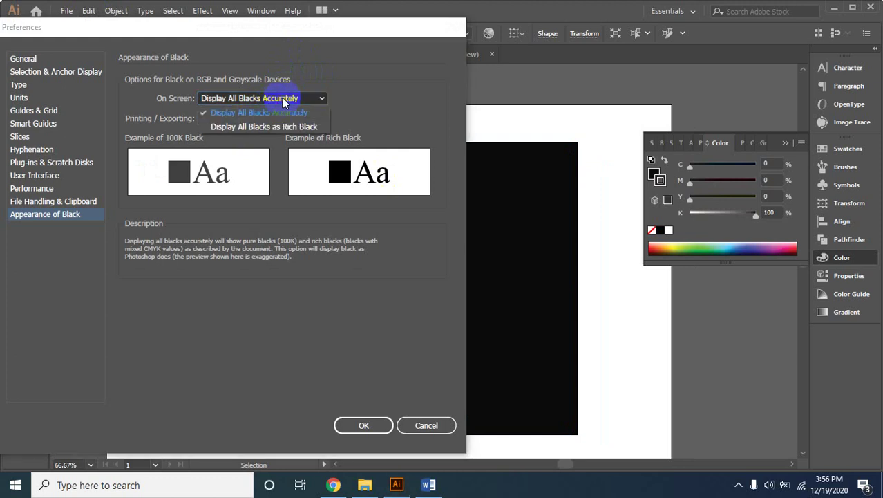
pyautogui.click(285, 125)
pyautogui.click(274, 100)
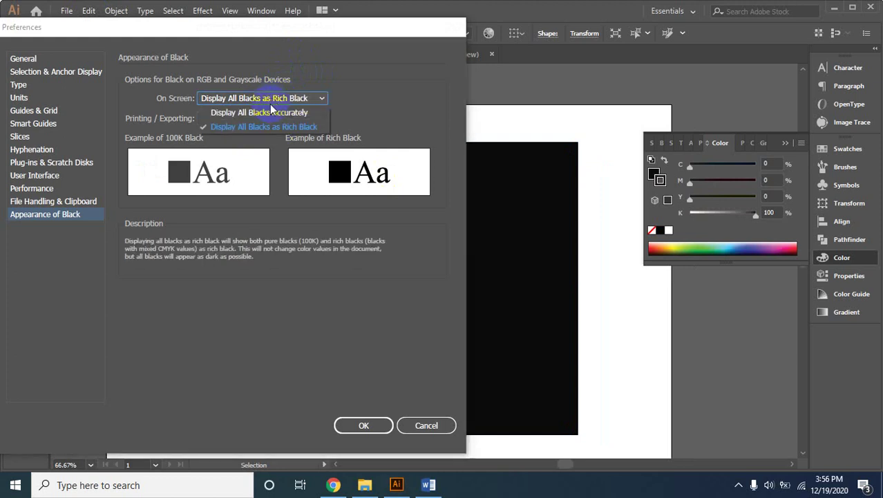
pyautogui.click(290, 98)
pyautogui.click(277, 118)
pyautogui.click(279, 118)
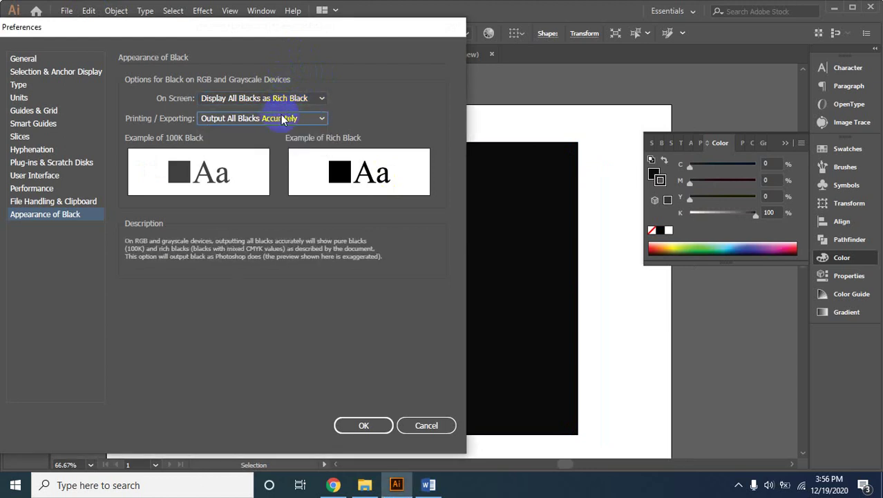
pyautogui.click(276, 121)
pyautogui.click(270, 145)
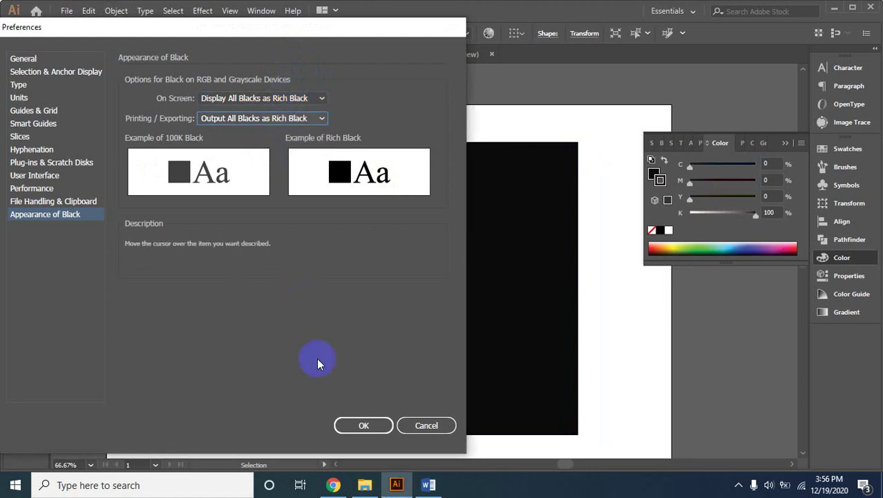
pyautogui.click(366, 426)
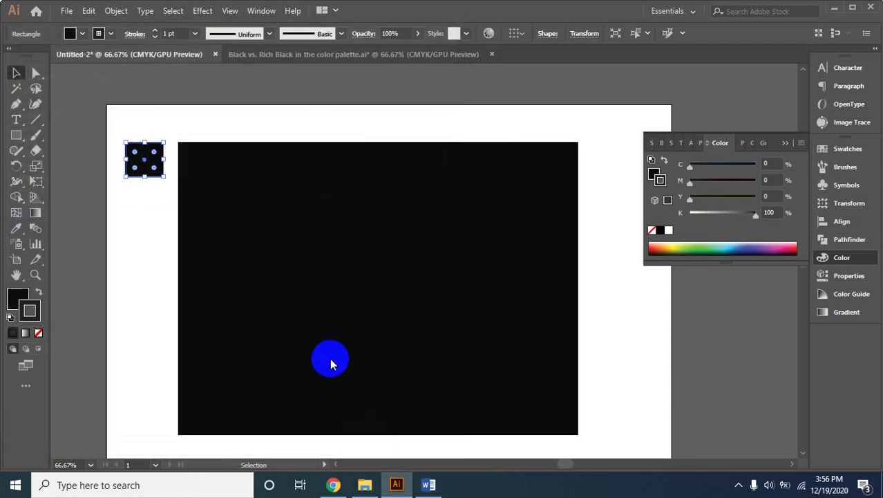
# Move the small black square onto the large rectangle's corner
pyautogui.click(158, 250)
pyautogui.click(245, 178)
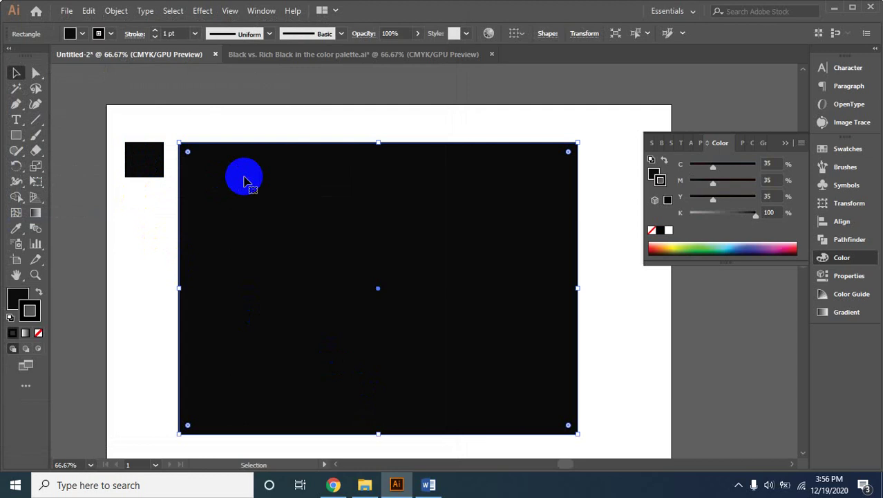
pyautogui.click(141, 161)
pyautogui.click(232, 170)
pyautogui.moveTo(154, 172); pyautogui.dragTo(214, 179)
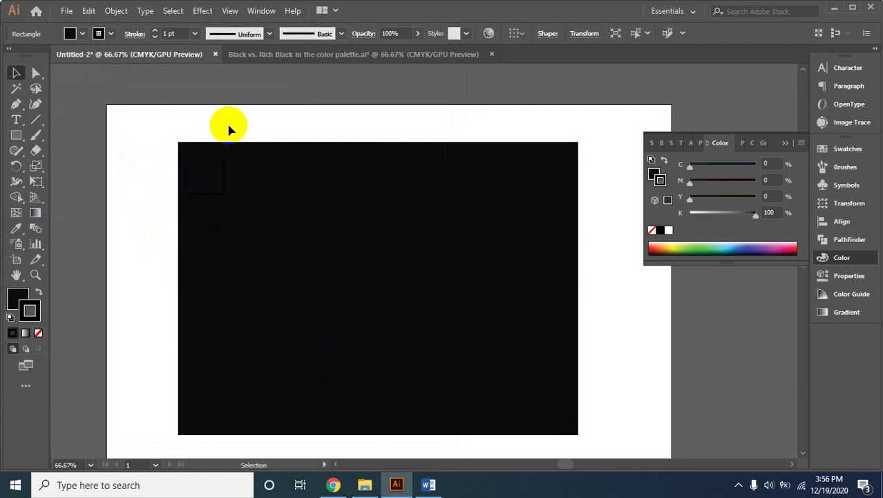
# Set the default stroke to None and move the small square back to the white area at left
pyautogui.hotkey('ctrl', 'shift', 'a')
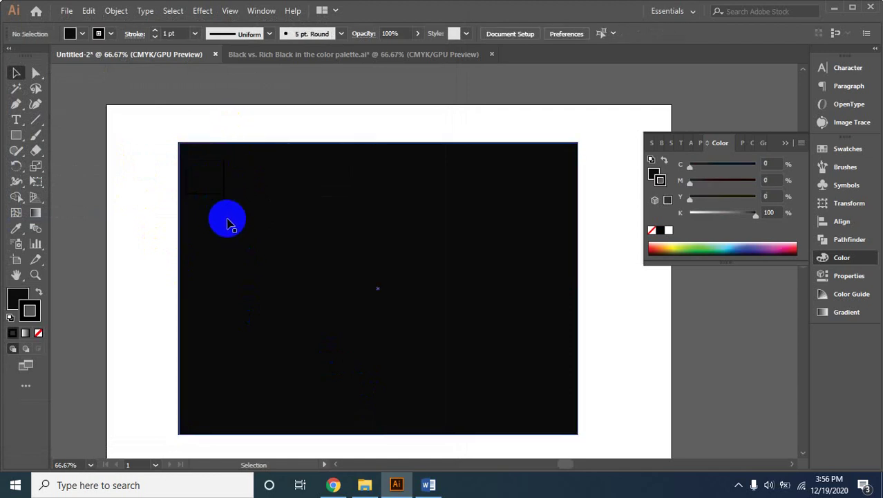
pyautogui.click(39, 332)
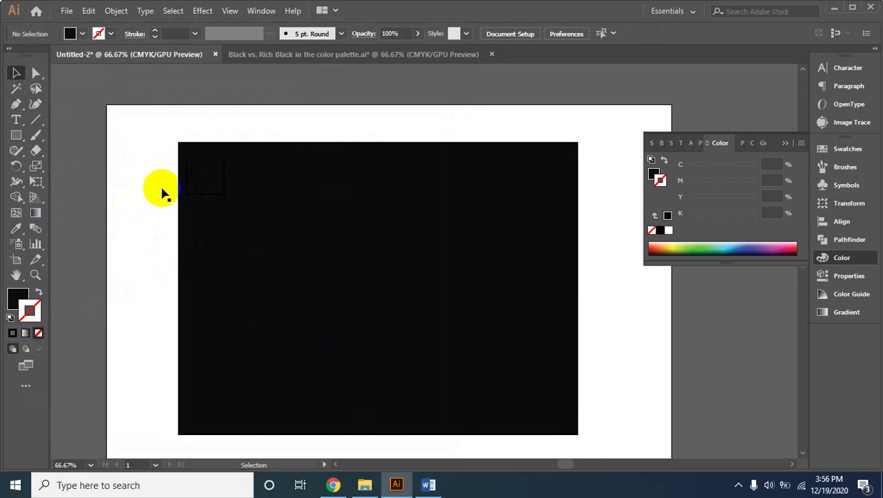
pyautogui.moveTo(202, 178); pyautogui.dragTo(158, 217)
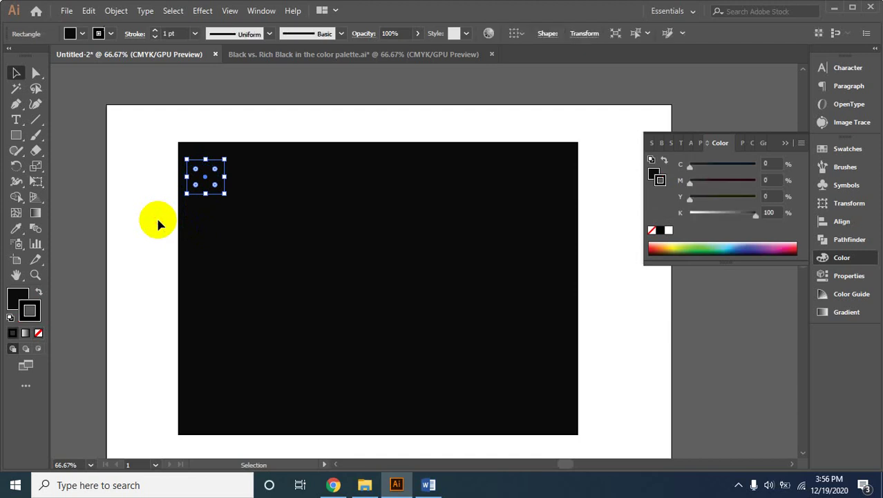
pyautogui.moveTo(209, 181); pyautogui.dragTo(147, 191)
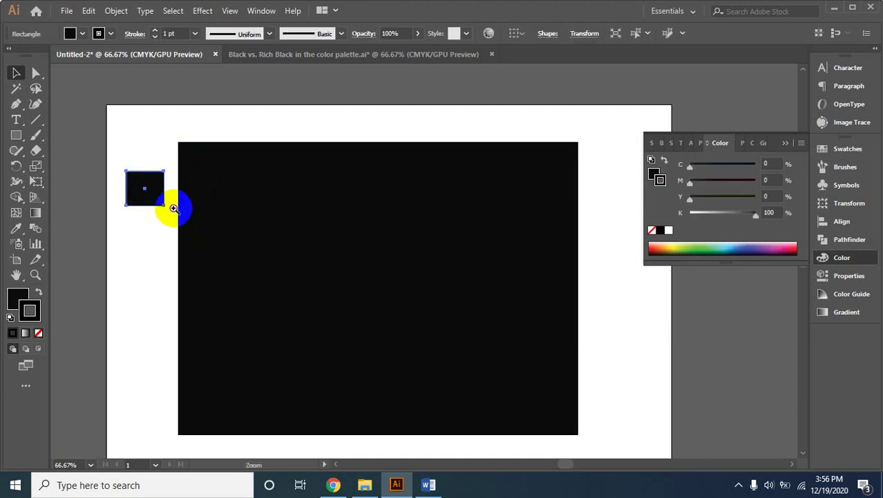
# Zoom in on the small square and remove its stroke
pyautogui.click(173, 204)
pyautogui.click(383, 217)
pyautogui.click(383, 217)
pyautogui.click(546, 332)
pyautogui.click(361, 294)
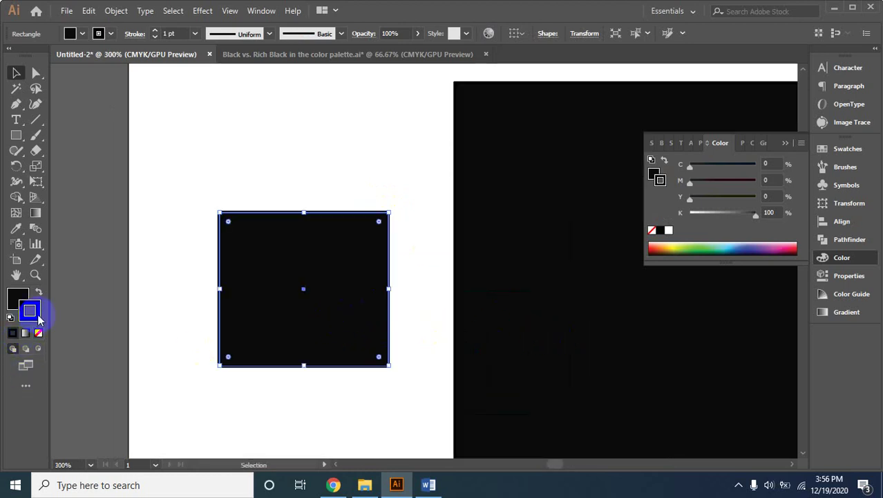
pyautogui.click(38, 332)
pyautogui.click(420, 169)
# Remove the large rectangle's stroke, then reselect the small square
pyautogui.click(505, 159)
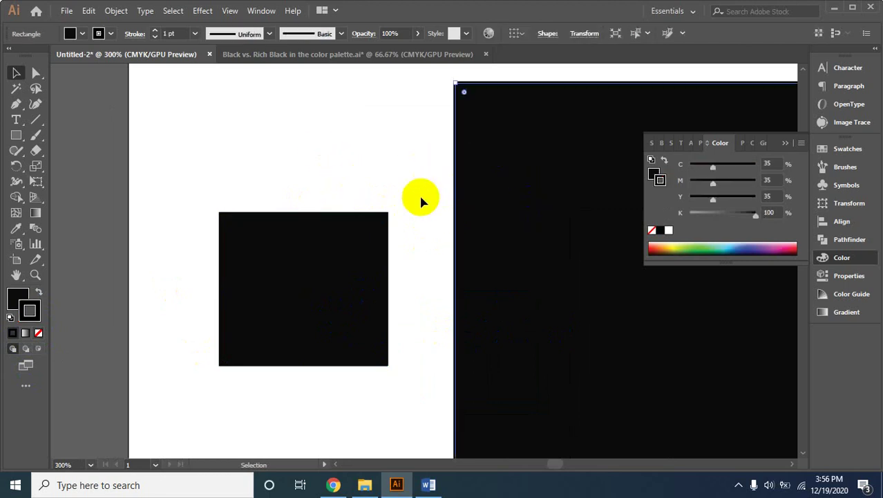
pyautogui.click(32, 308)
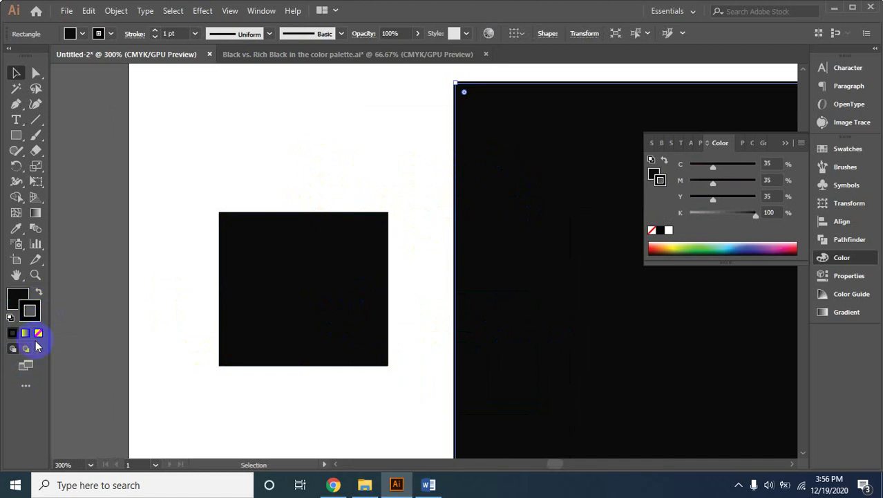
pyautogui.click(38, 334)
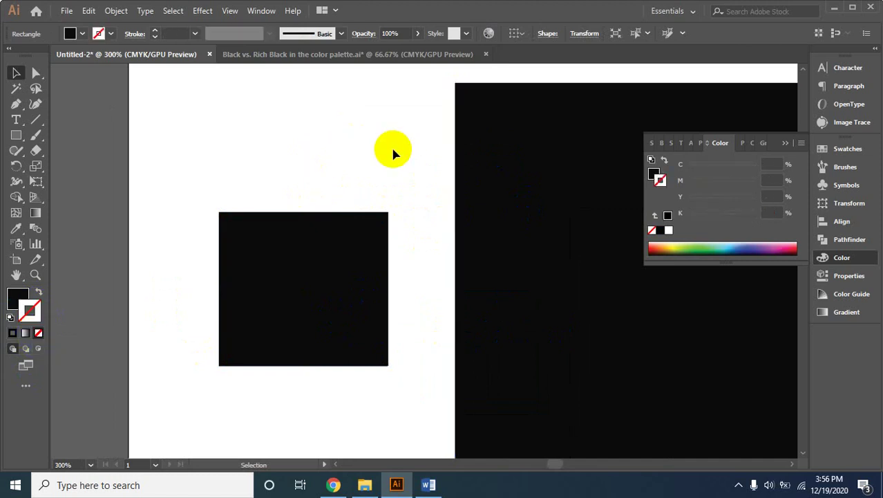
pyautogui.click(501, 242)
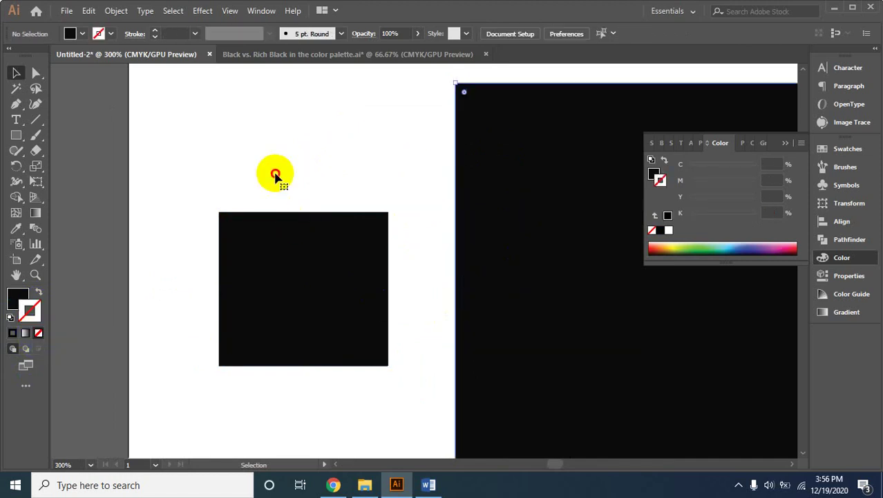
pyautogui.moveTo(276, 178); pyautogui.dragTo(316, 279)
pyautogui.click(315, 279)
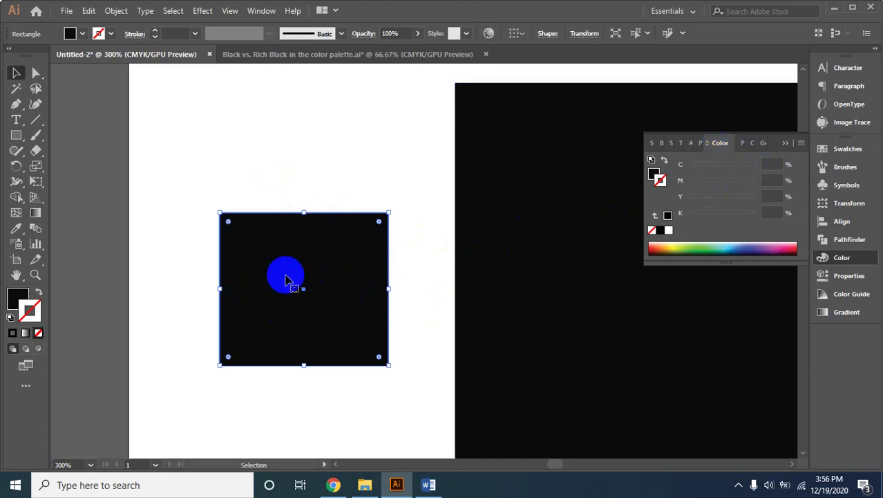
pyautogui.click(249, 55)
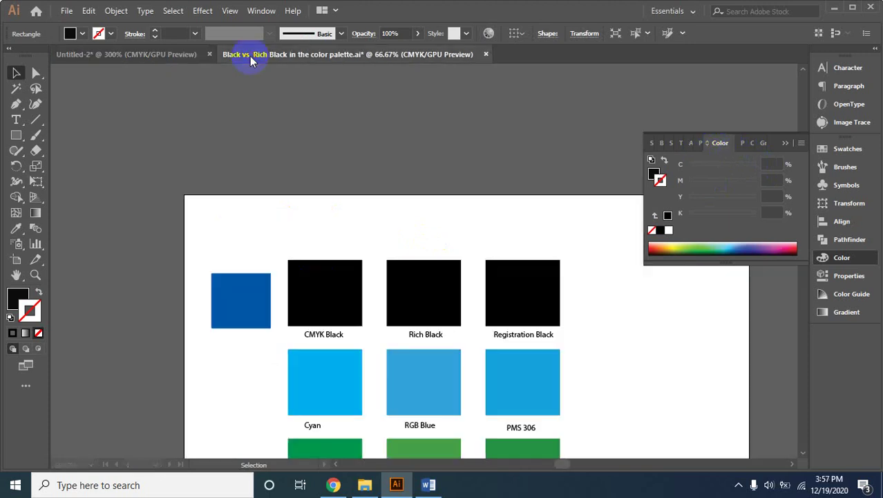
pyautogui.click(351, 308)
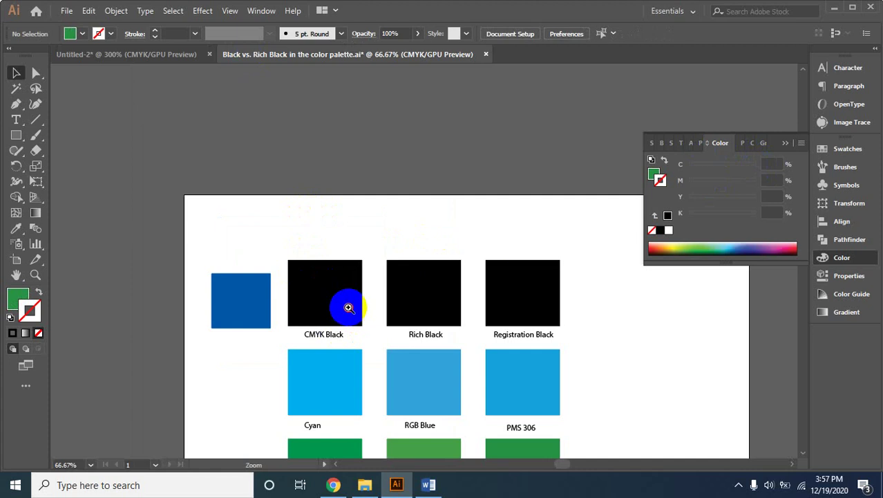
pyautogui.doubleClick(348, 308)
pyautogui.click(457, 212)
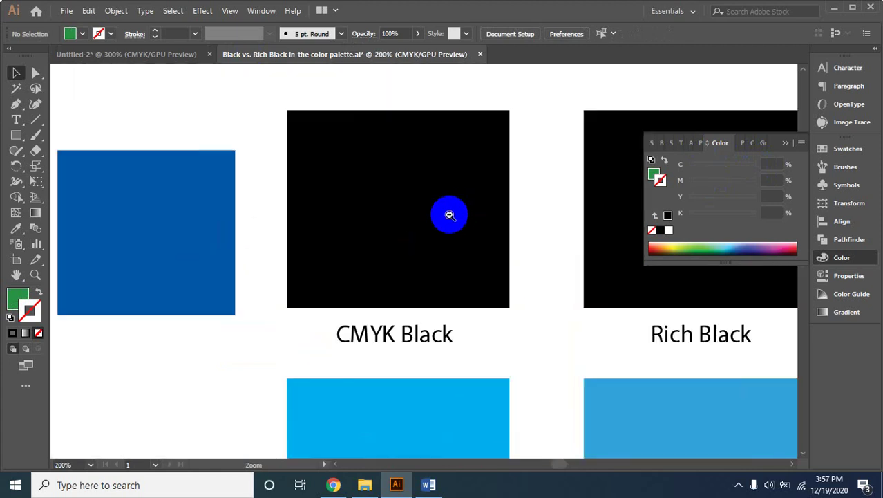
pyautogui.click(449, 215)
pyautogui.keyDown('alt'); pyautogui.click(370, 231); pyautogui.keyUp('alt')
pyautogui.keyDown('alt'); pyautogui.click(495, 253); pyautogui.keyUp('alt')
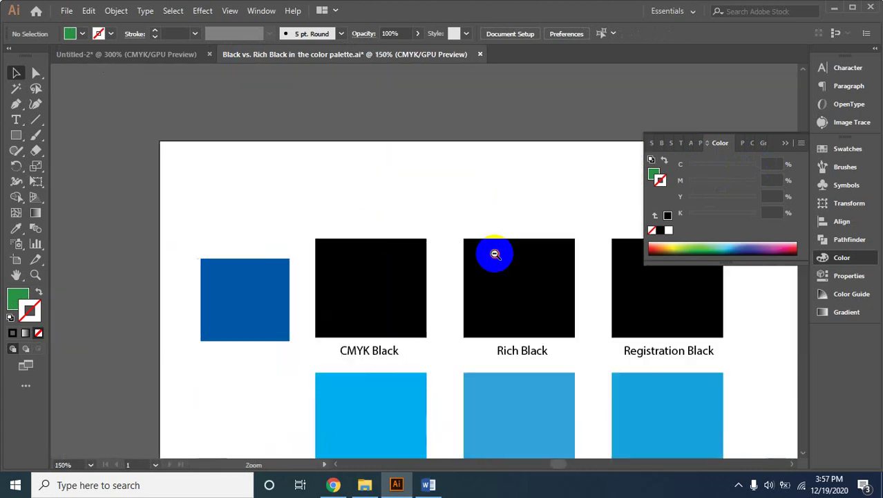
pyautogui.hotkey('ctrl', '0')
pyautogui.click(166, 54)
pyautogui.click(361, 306)
pyautogui.moveTo(316, 222); pyautogui.dragTo(304, 266)
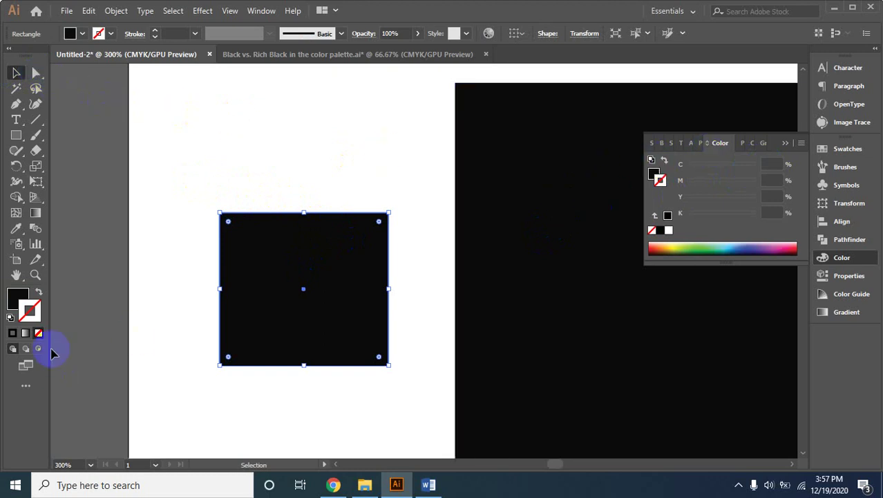
# Make the small square plain black: K100 with cyan, magenta and yellow at 0
pyautogui.click(19, 301)
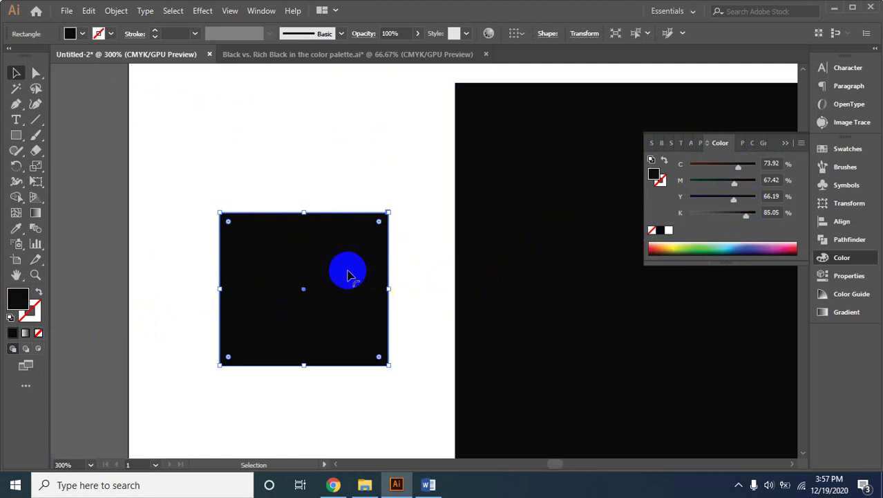
pyautogui.click(35, 308)
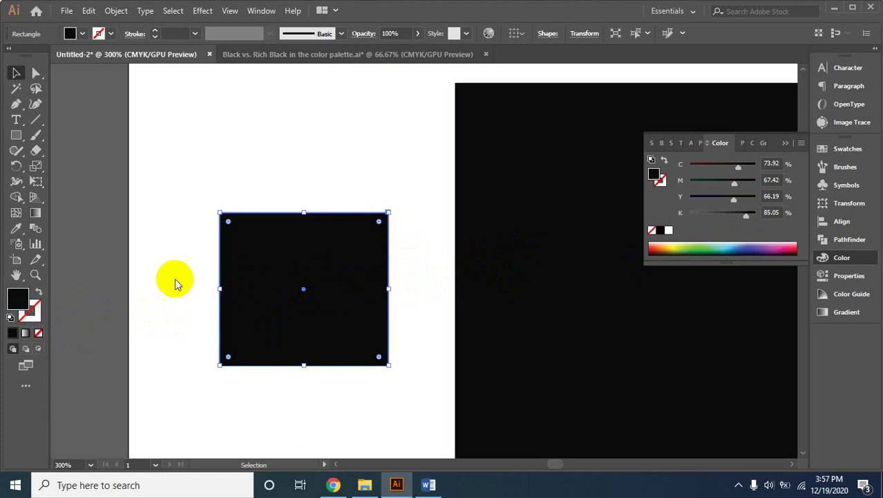
pyautogui.moveTo(322, 173); pyautogui.dragTo(416, 235)
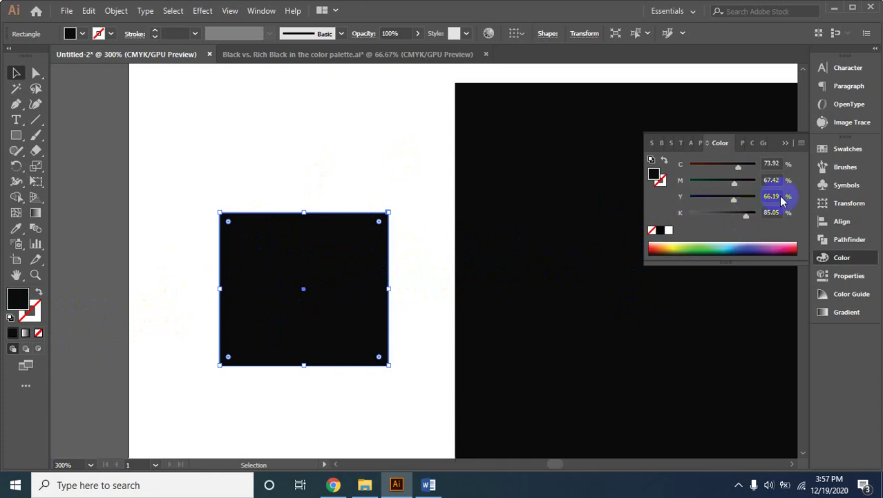
pyautogui.click(763, 217)
pyautogui.moveTo(736, 201); pyautogui.dragTo(627, 203)
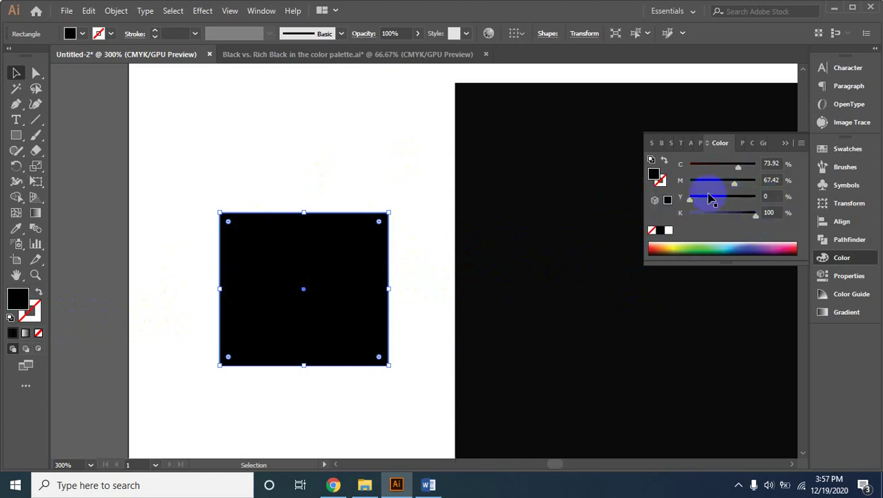
pyautogui.moveTo(736, 186); pyautogui.dragTo(650, 186)
pyautogui.moveTo(738, 167); pyautogui.dragTo(648, 178)
pyautogui.click(182, 141)
pyautogui.click(313, 283)
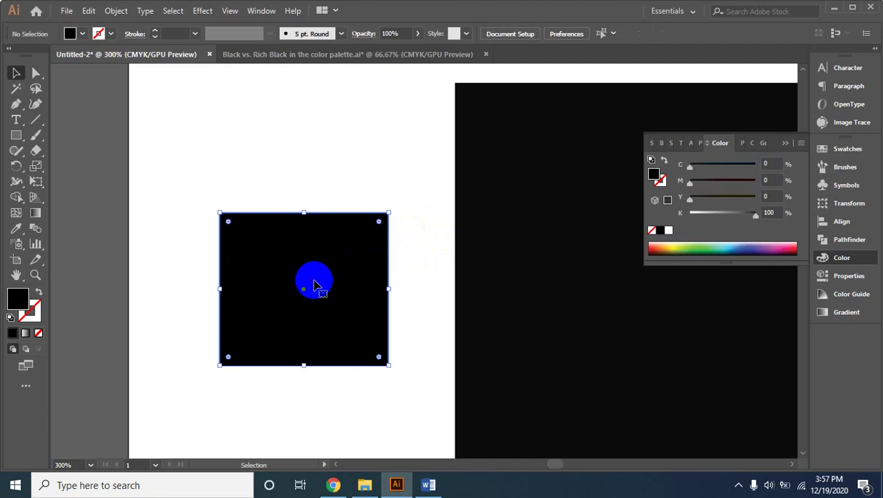
# Give the large rectangle rich black C35 M35 Y35 K100, then select the small square
pyautogui.click(554, 238)
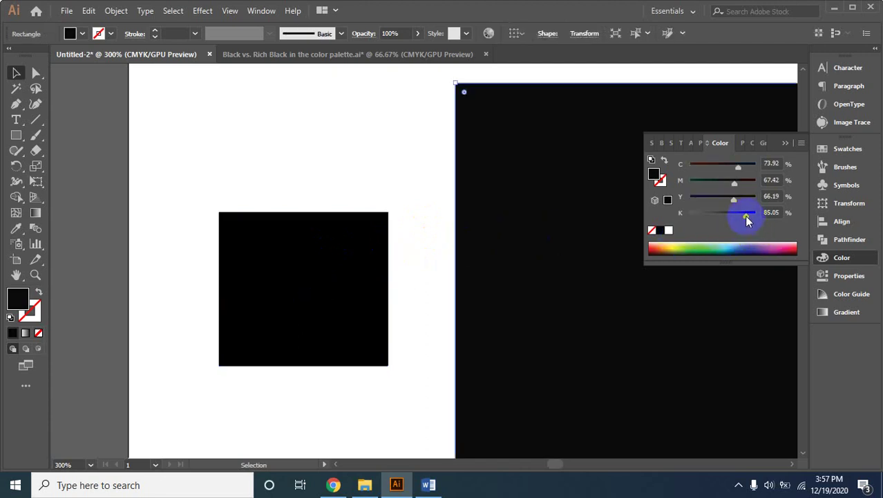
pyautogui.click(765, 214)
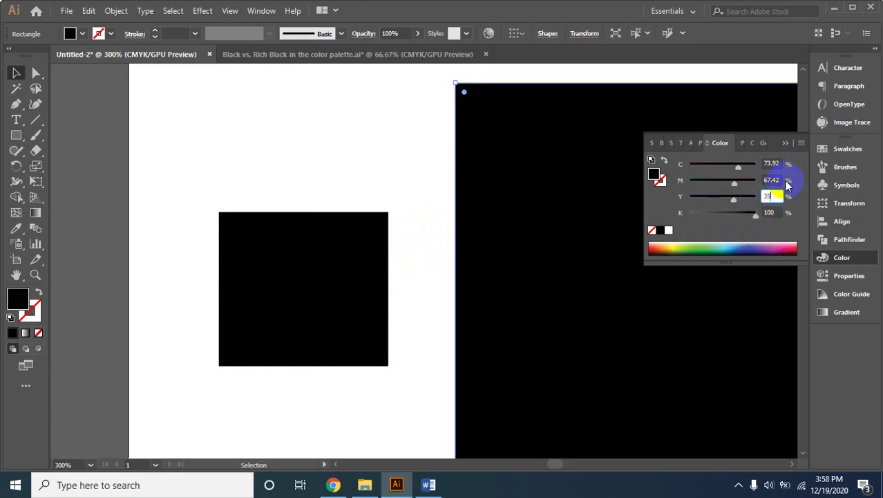
pyautogui.moveTo(778, 179); pyautogui.dragTo(761, 183)
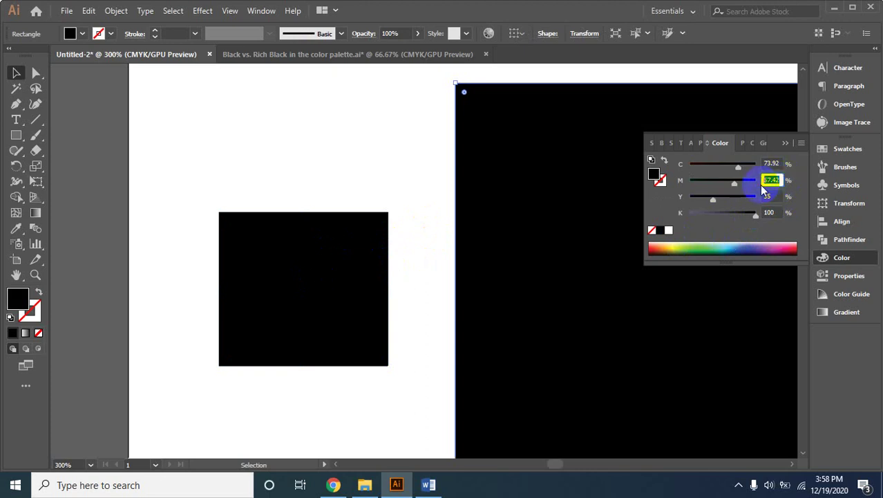
pyautogui.write('35')
pyautogui.moveTo(779, 162); pyautogui.dragTo(766, 166)
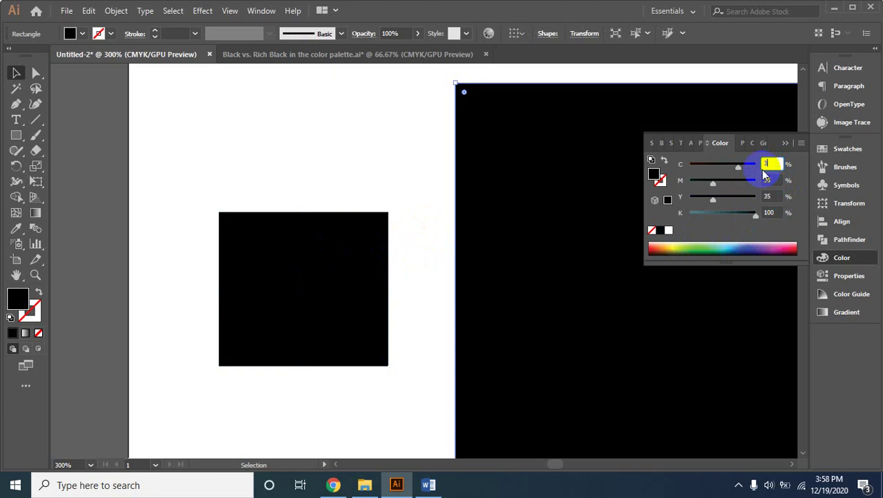
pyautogui.write('5')
pyautogui.click(410, 136)
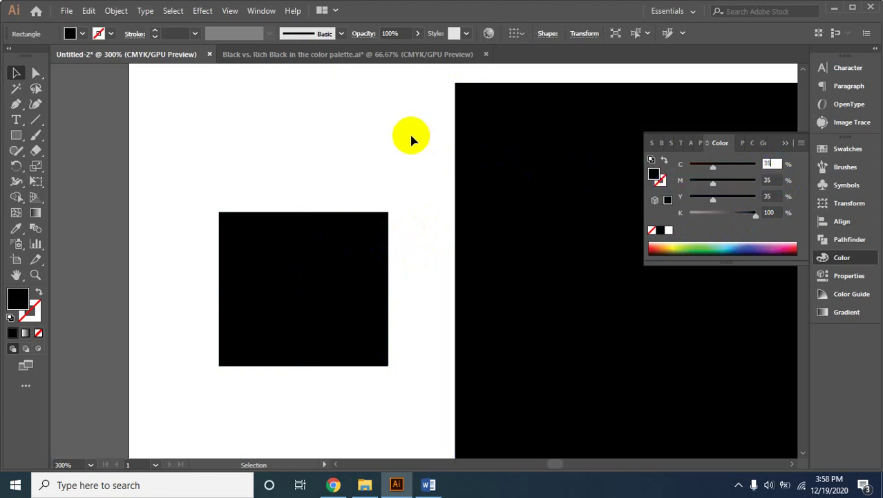
pyautogui.click(311, 271)
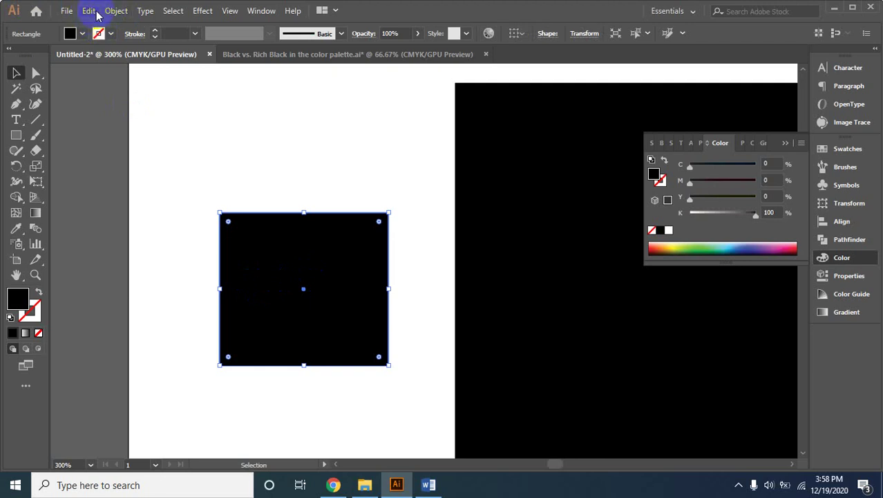
# Set Appearance of Black to display and output all blacks accurately; move the grey square onto the rectangle
pyautogui.click(91, 11)
pyautogui.moveTo(120, 423)
pyautogui.click(369, 423)
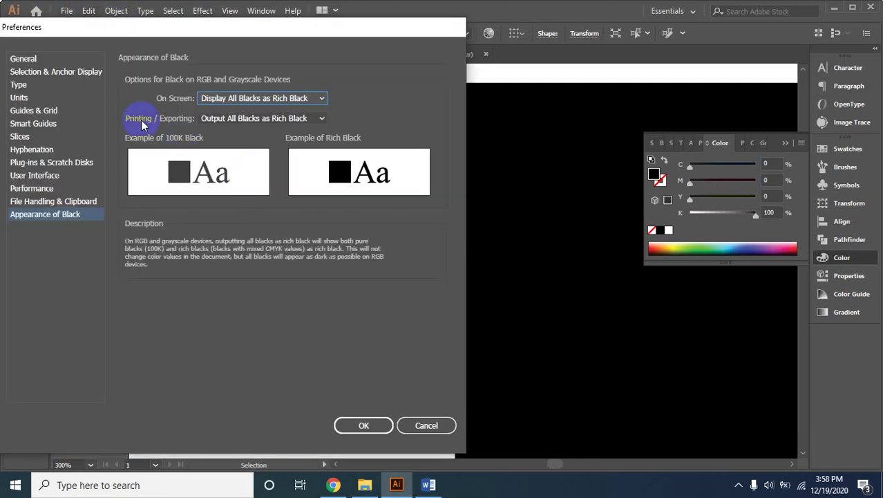
pyautogui.click(245, 99)
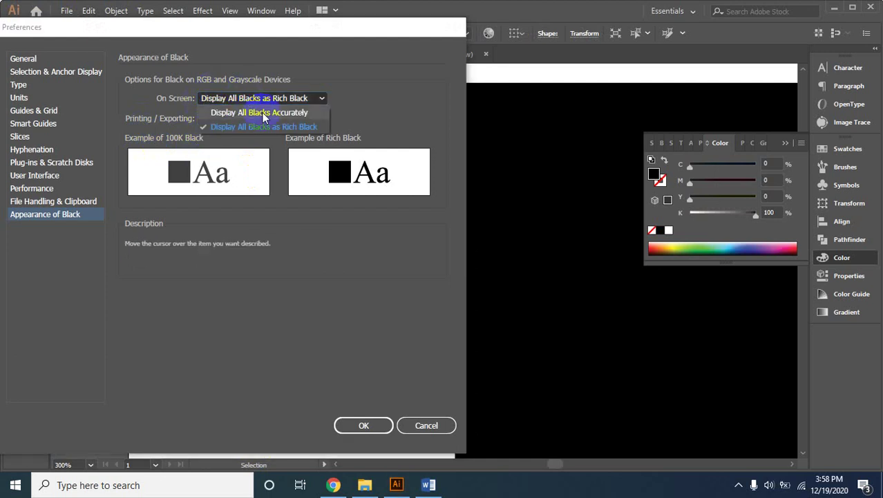
pyautogui.click(262, 112)
pyautogui.click(265, 118)
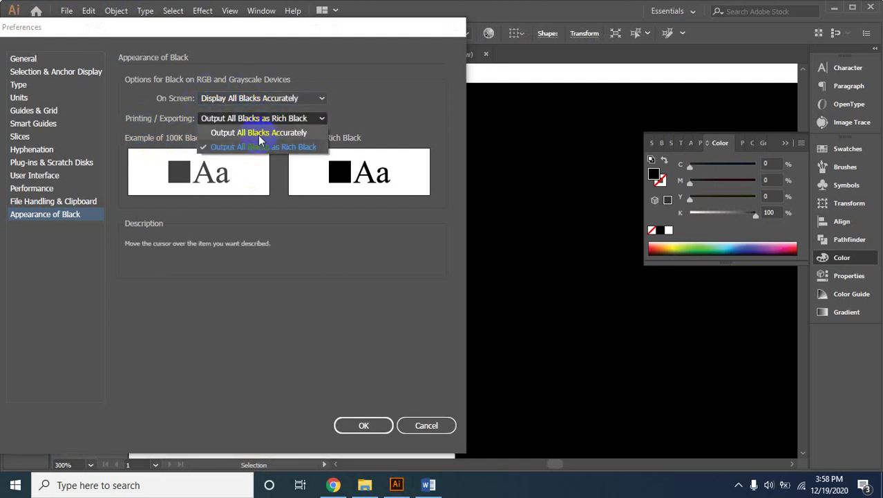
pyautogui.click(256, 136)
pyautogui.click(364, 423)
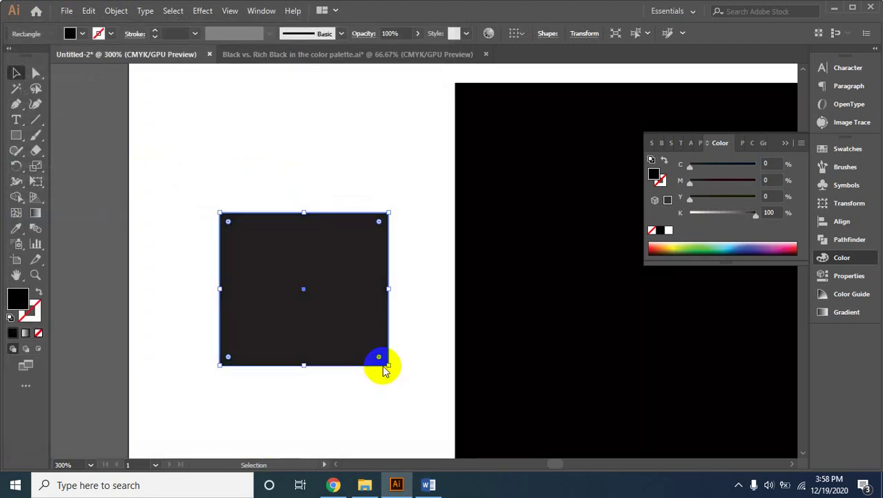
pyautogui.click(406, 313)
pyautogui.moveTo(256, 253); pyautogui.dragTo(491, 206)
# Rotate the dark-grey square 45° into a diamond and scale it to about 14.76 mm wide
pyautogui.click(385, 372)
pyautogui.press('z')
pyautogui.keyDown('alt'); pyautogui.click(453, 288); pyautogui.keyUp('alt')
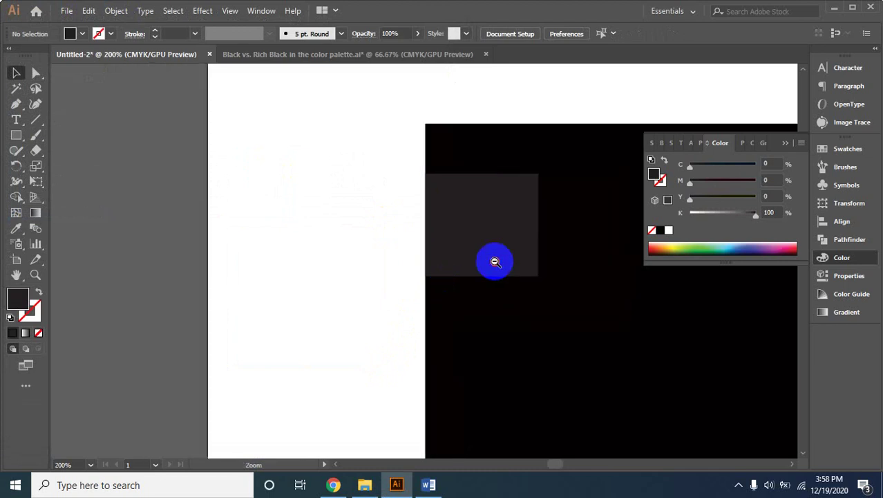
pyautogui.keyDown('alt'); pyautogui.click(495, 261); pyautogui.keyUp('alt')
pyautogui.moveTo(486, 262); pyautogui.dragTo(195, 217)
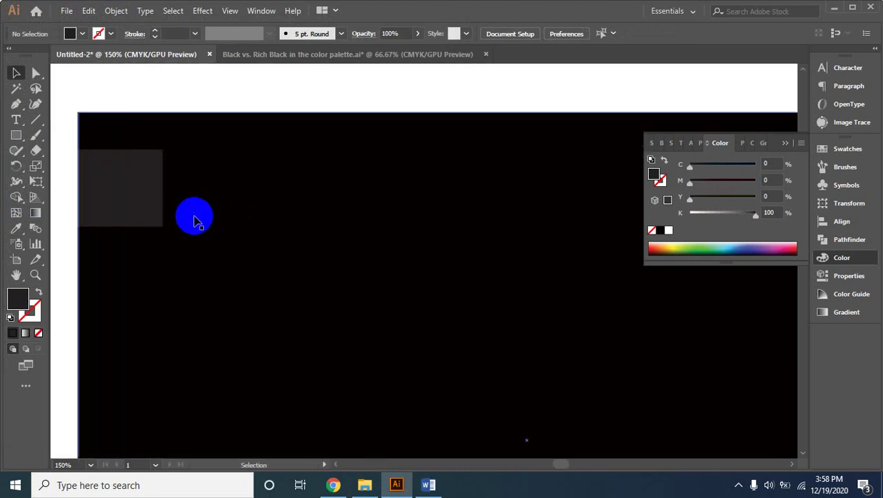
pyautogui.click(120, 170)
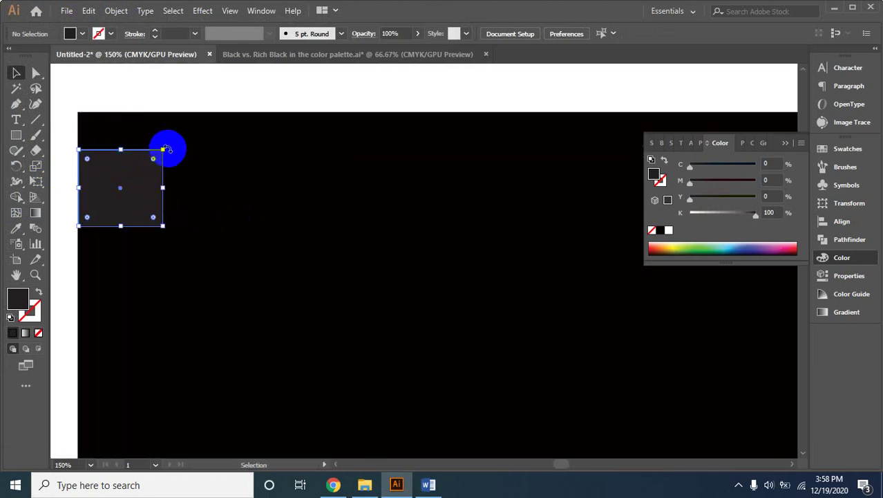
pyautogui.moveTo(168, 147); pyautogui.dragTo(185, 200)
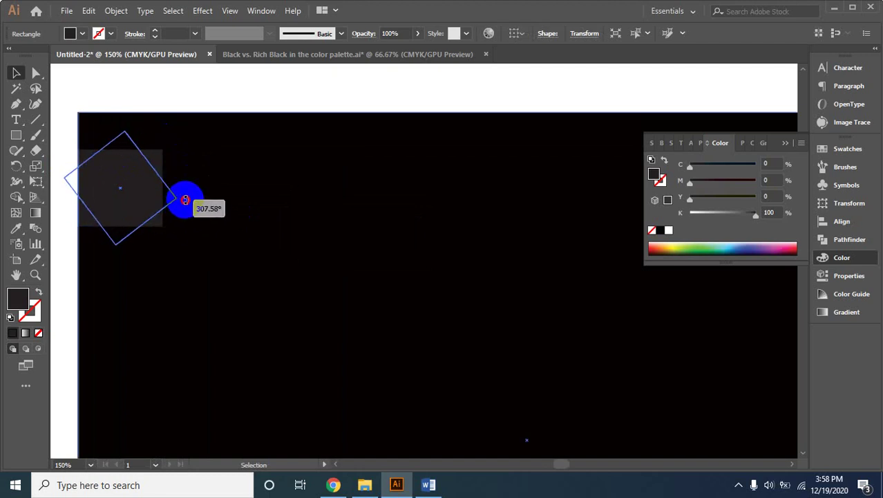
pyautogui.moveTo(186, 200); pyautogui.dragTo(187, 198)
pyautogui.moveTo(125, 244); pyautogui.dragTo(120, 221)
# Copy the diamond along the rectangle's top edge, repeating with Ctrl+D to form a row
pyautogui.moveTo(137, 175)
pyautogui.mouseDown()
pyautogui.moveTo(141, 166)
pyautogui.moveTo(232, 171)
pyautogui.mouseUp()
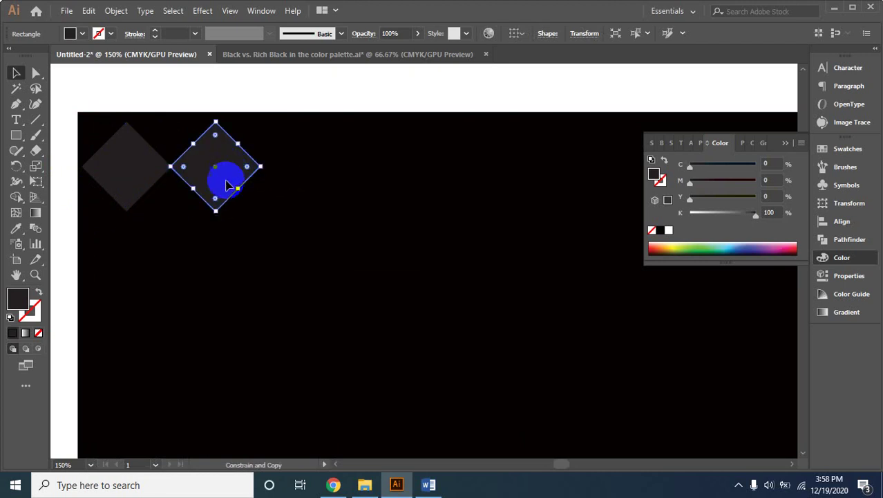
pyautogui.hotkey('ctrl', 'd')
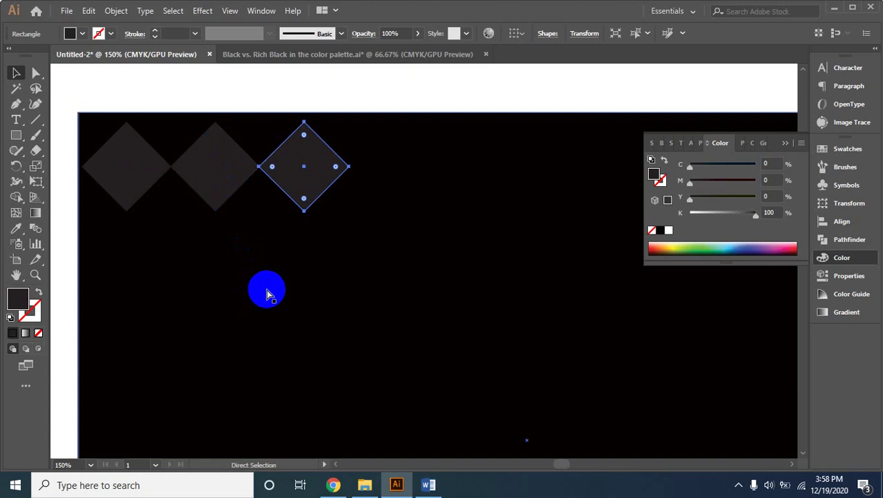
pyautogui.hotkey('ctrl', 'd')
pyautogui.hotkey('ctrl', 'd')
pyautogui.hotkey('ctrl', 'd')
pyautogui.hotkey('ctrl', 'd')
pyautogui.hotkey('ctrl', 'd')
pyautogui.hotkey('ctrl', '-')
pyautogui.hotkey('ctrl', '-')
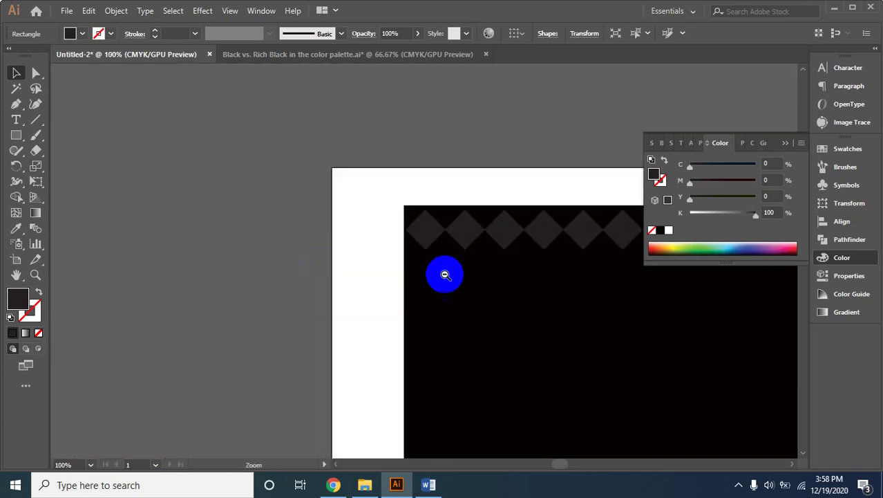
pyautogui.moveTo(349, 301); pyautogui.dragTo(173, 226)
pyautogui.hotkey('ctrl', 'd')
pyautogui.hotkey('ctrl', 'd')
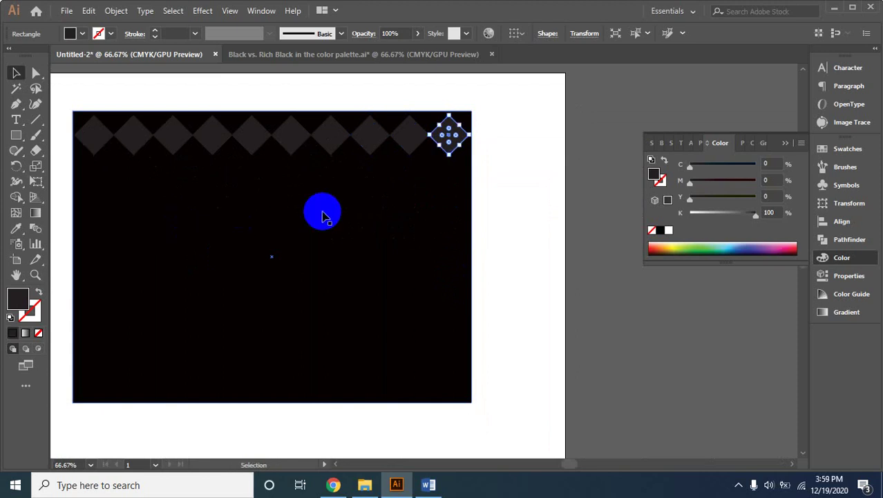
# Check the rich-black rectangle's colour values
pyautogui.moveTo(174, 226); pyautogui.dragTo(522, 167)
pyautogui.click(313, 253)
pyautogui.click(276, 348)
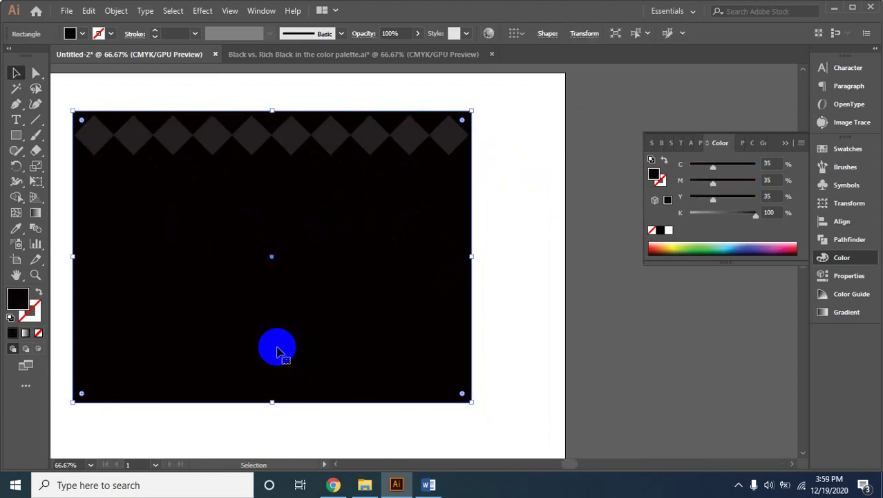
pyautogui.click(302, 283)
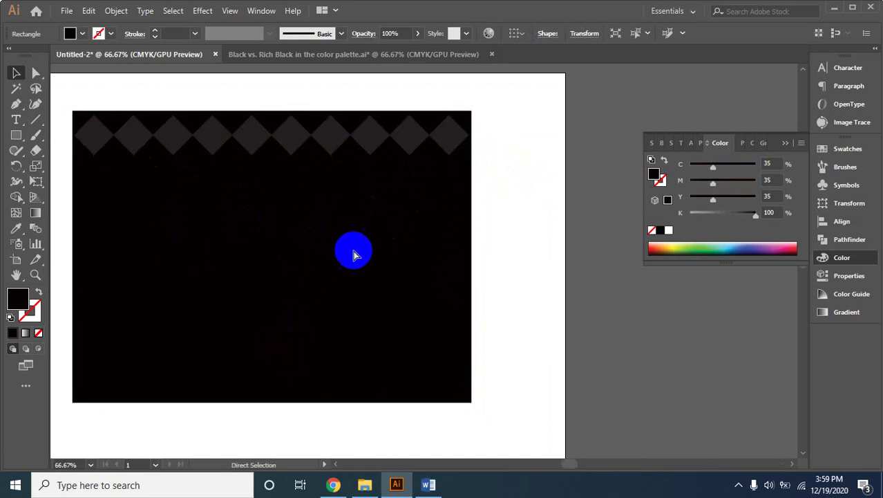
# Copy the diamond row downward between the diamonds above, repeating with Ctrl+D to fill the rectangle
pyautogui.moveTo(73, 92)
pyautogui.mouseDown()
pyautogui.moveTo(92, 116)
pyautogui.moveTo(479, 162)
pyautogui.mouseUp()
pyautogui.moveTo(408, 145); pyautogui.dragTo(410, 184)
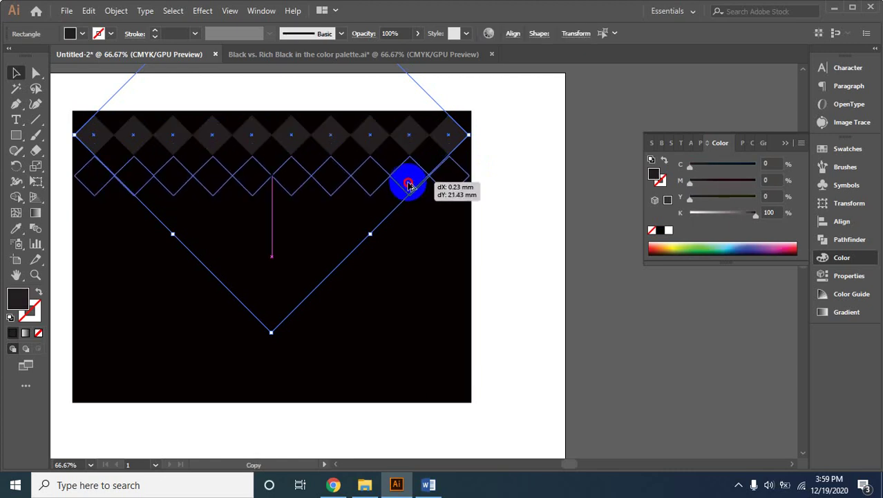
pyautogui.moveTo(410, 186); pyautogui.dragTo(409, 182)
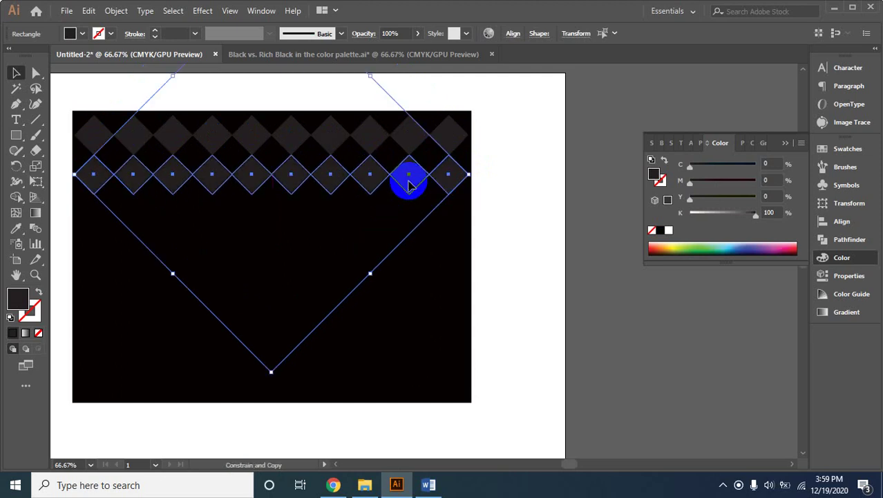
pyautogui.hotkey('ctrl', 'd')
pyautogui.hotkey('ctrl', 'd')
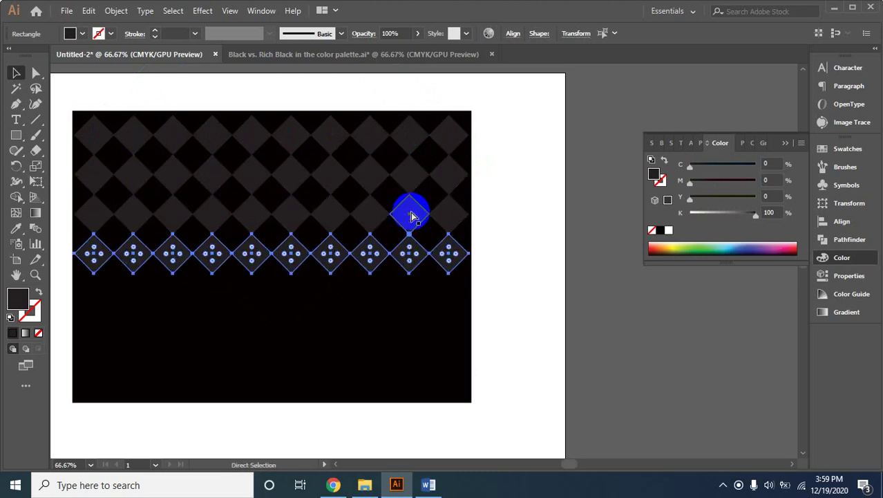
pyautogui.hotkey('ctrl', 'd')
pyautogui.hotkey('ctrl', 'd')
pyautogui.hotkey('ctrl', 'd')
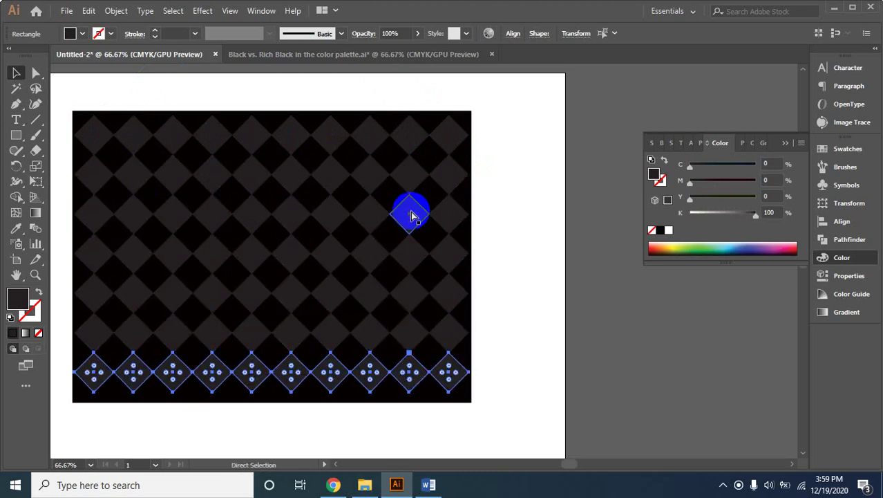
pyautogui.click(527, 255)
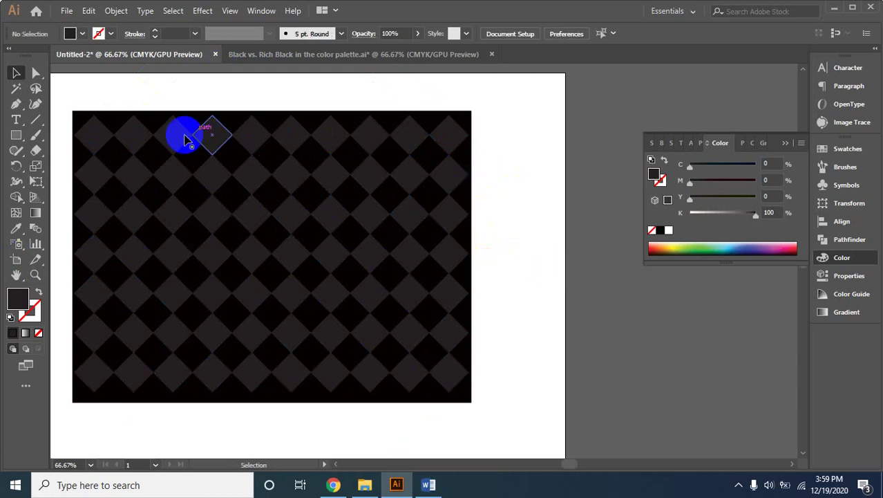
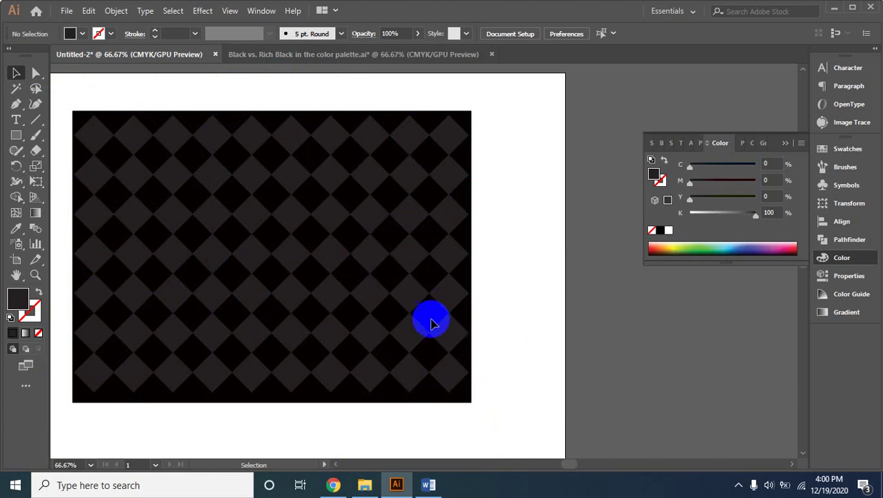
# Zoom and pan to bring the diamond checkerboard into view
pyautogui.hotkey('ctrl', 'space')
pyautogui.click(365, 246)
pyautogui.click(382, 283)
pyautogui.click(418, 273)
pyautogui.click(432, 258)
pyautogui.moveTo(463, 240); pyautogui.dragTo(389, 269)
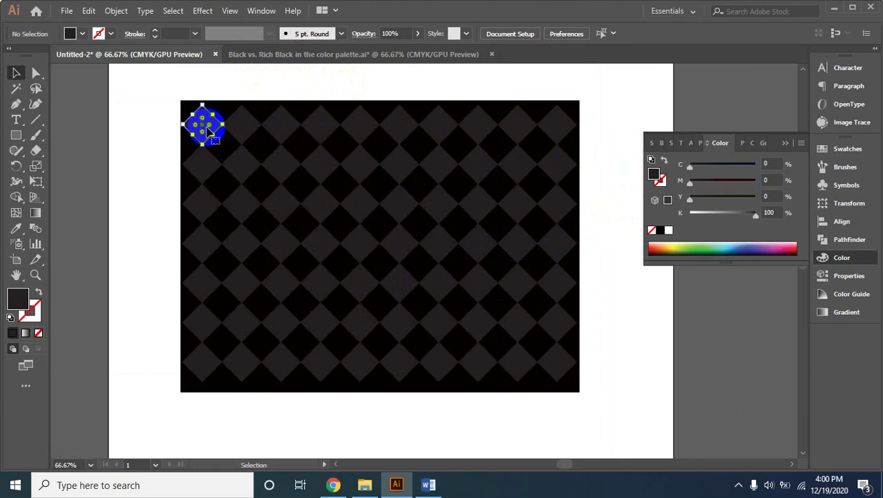
# Test-drag the top-left diamond, then select the background rectangle and the whole diamond pattern
pyautogui.moveTo(208, 131); pyautogui.dragTo(233, 122)
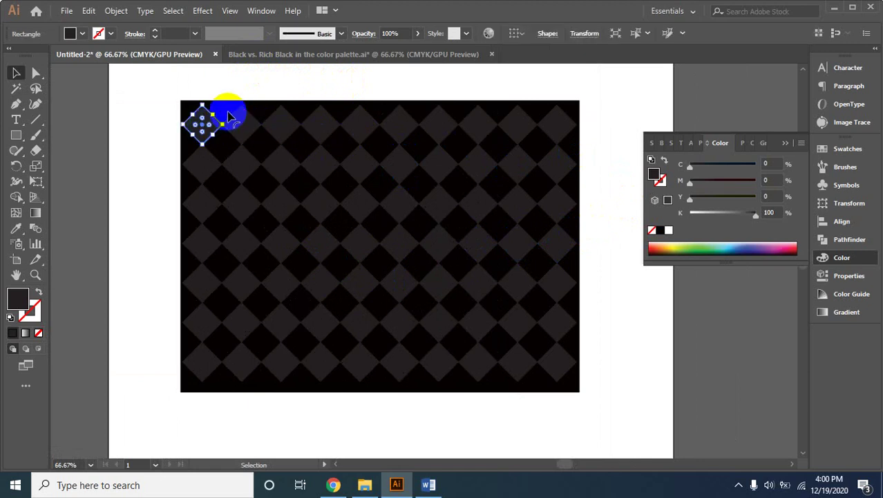
pyautogui.hotkey('ctrl', 'shift', 'a')
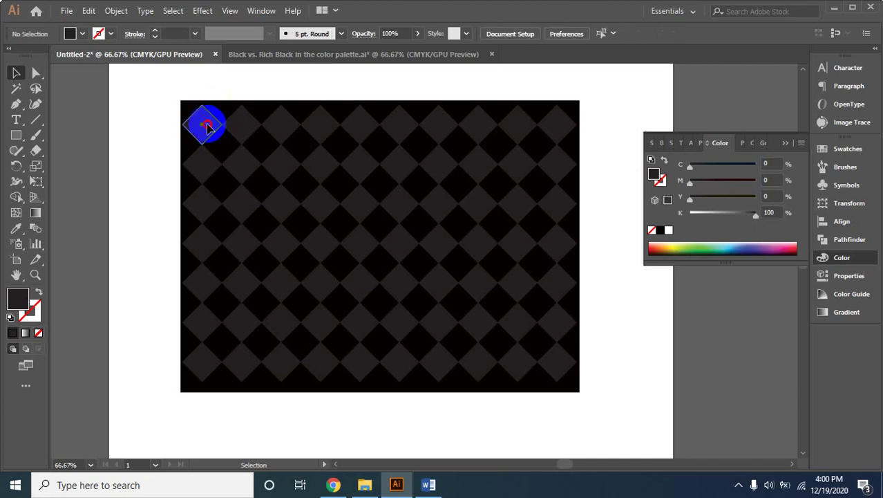
pyautogui.moveTo(207, 127); pyautogui.dragTo(205, 132)
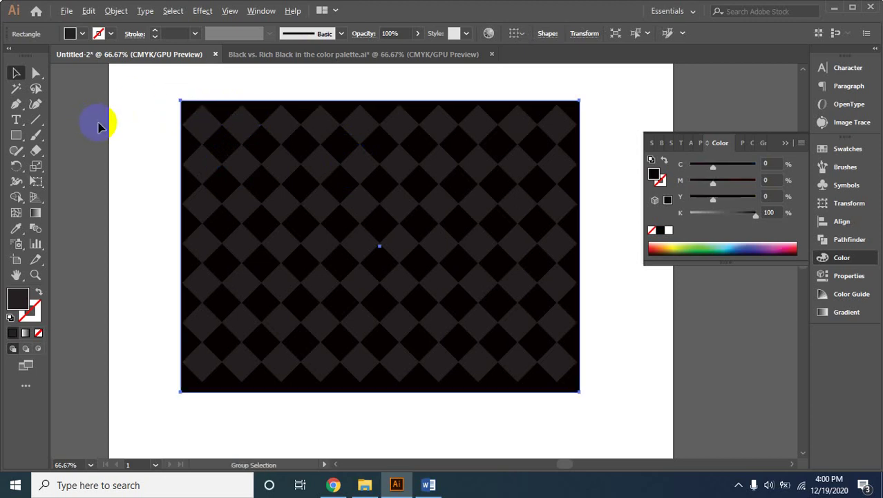
pyautogui.click(223, 114)
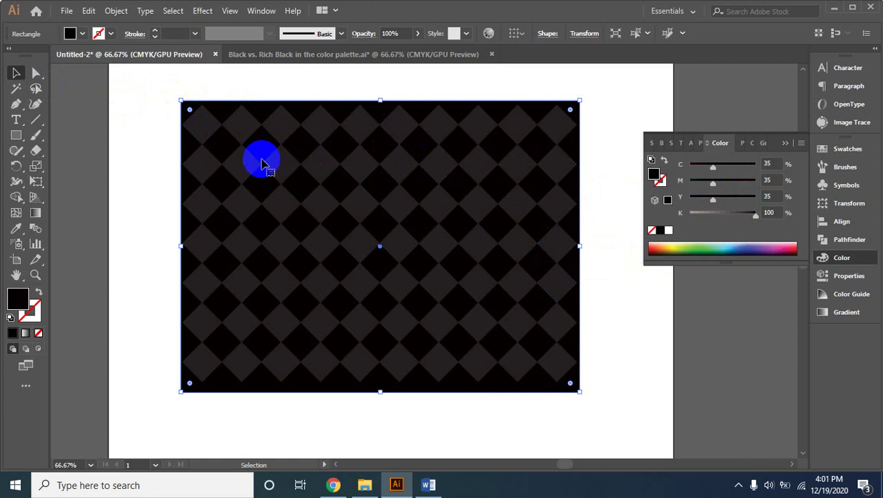
pyautogui.moveTo(589, 415); pyautogui.dragTo(153, 134)
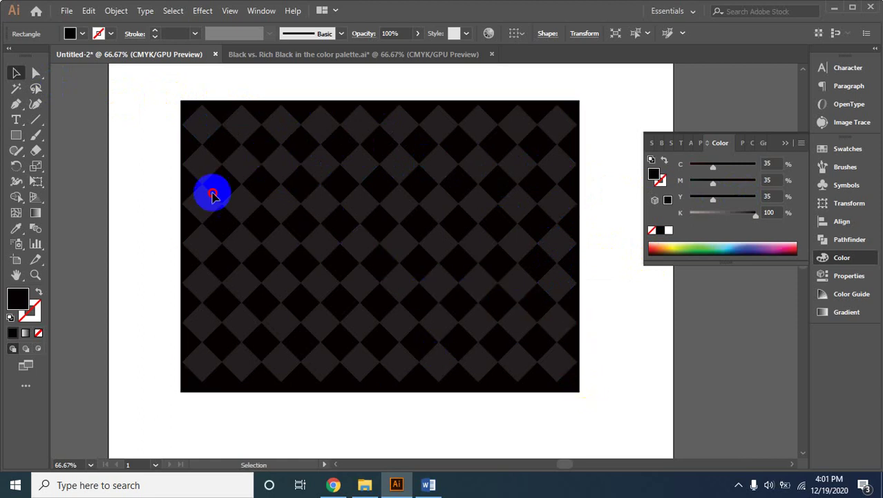
pyautogui.moveTo(588, 416); pyautogui.dragTo(153, 134)
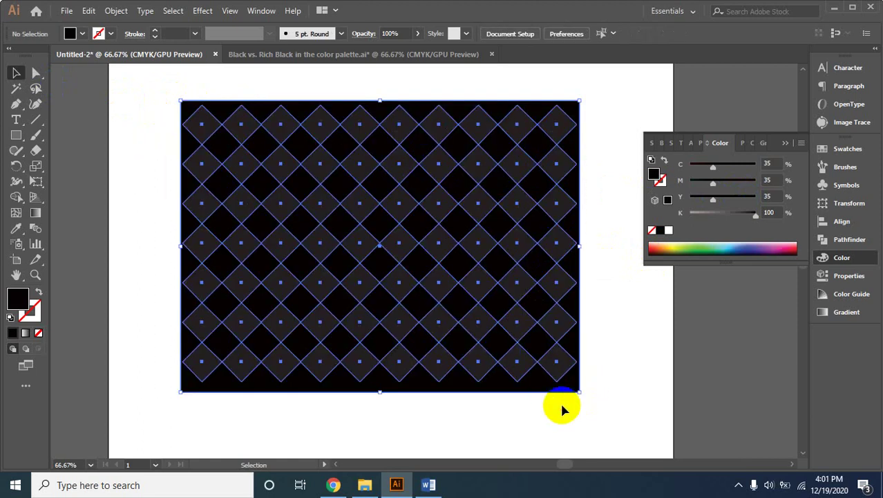
pyautogui.click(605, 367)
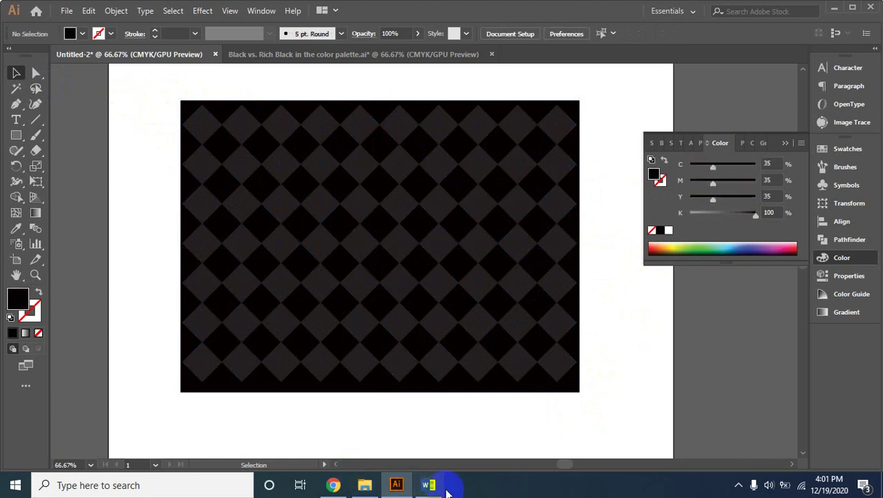
# Check the 'Working with Swatches' line in the Word course outline, then return to Illustrator
pyautogui.click(429, 485)
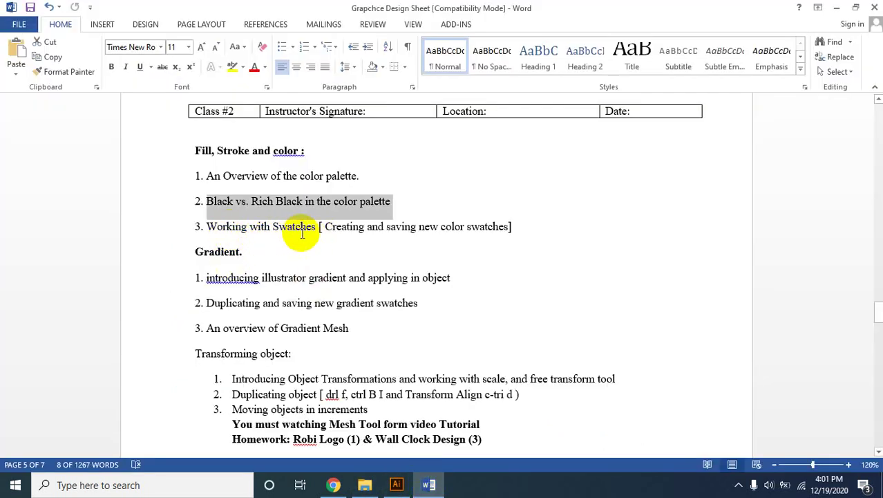
pyautogui.click(316, 228)
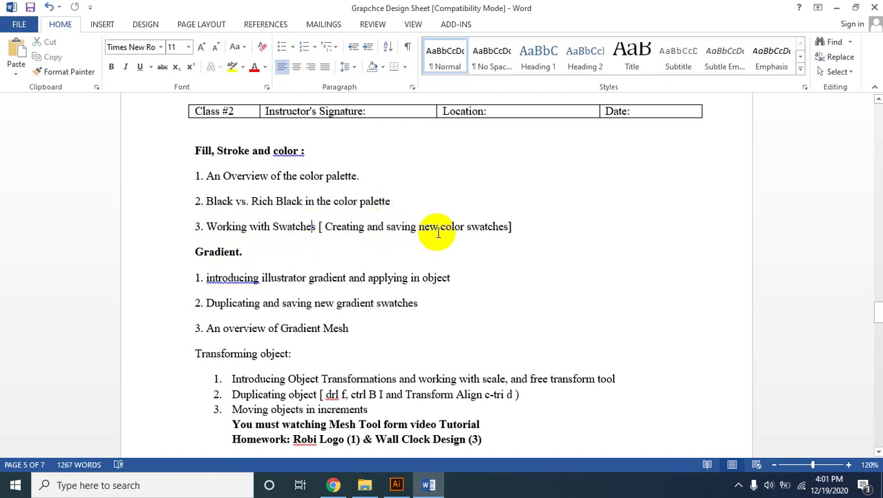
pyautogui.click(470, 226)
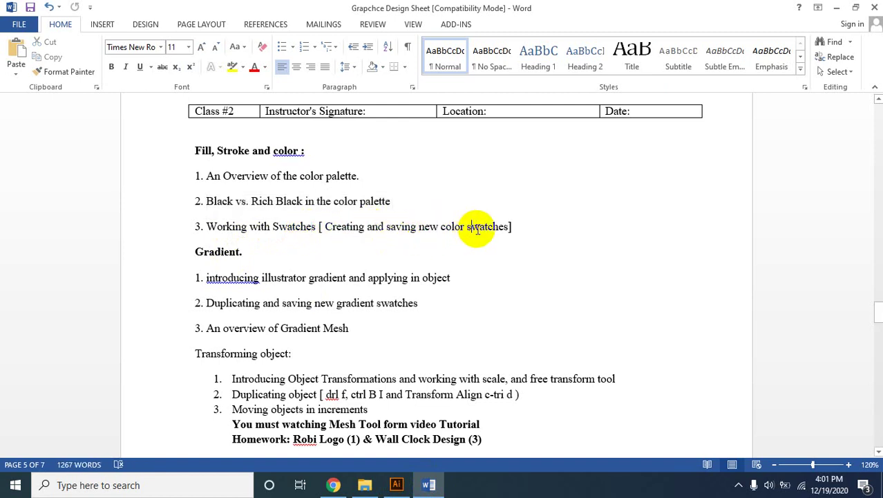
pyautogui.moveTo(525, 227)
pyautogui.mouseDown()
pyautogui.moveTo(309, 222)
pyautogui.moveTo(234, 243)
pyautogui.mouseUp()
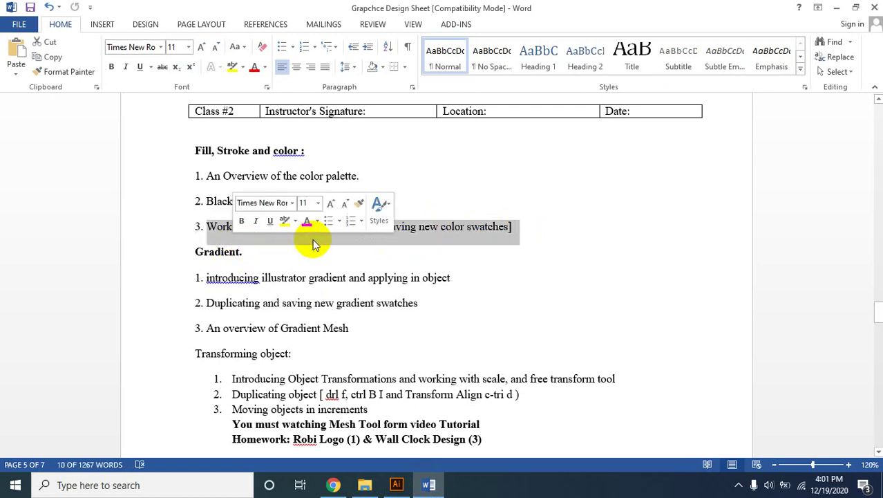
pyautogui.click(529, 230)
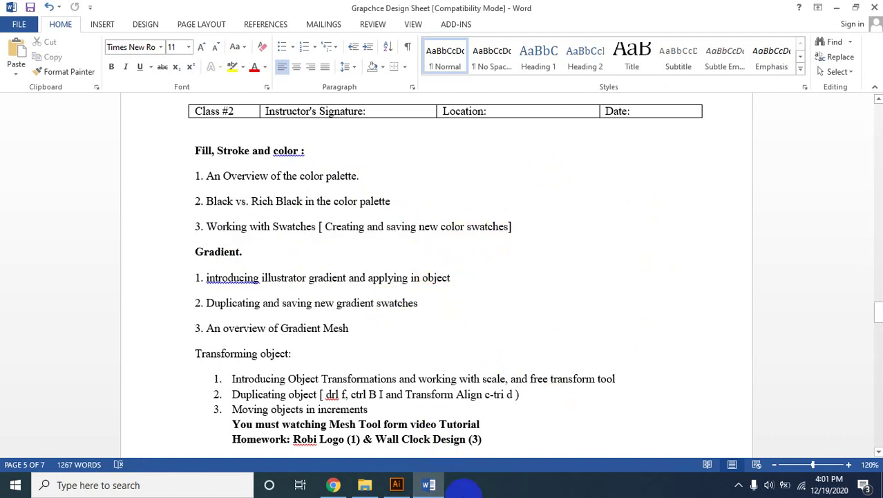
pyautogui.click(397, 485)
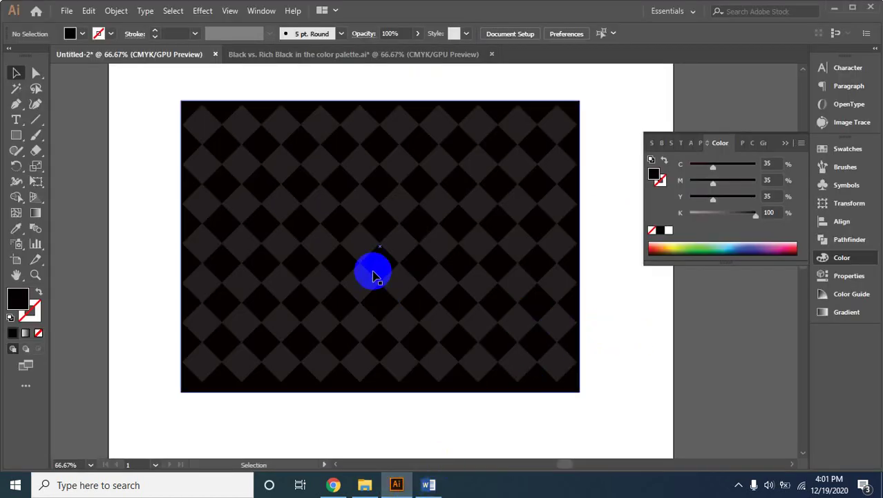
# Shrink the marquee-selected pattern rectangle by dragging its corner inward
pyautogui.scroll(-2, 424, 256)
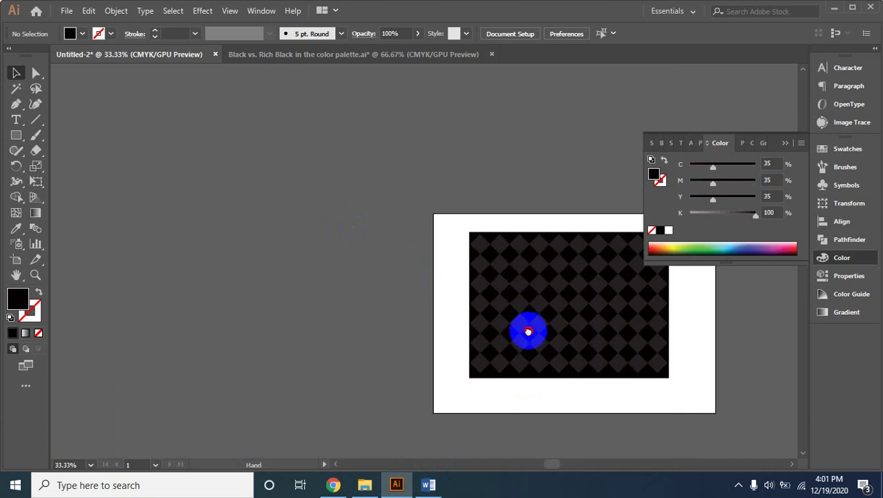
pyautogui.moveTo(528, 325); pyautogui.dragTo(308, 261)
pyautogui.moveTo(228, 150); pyautogui.dragTo(476, 333)
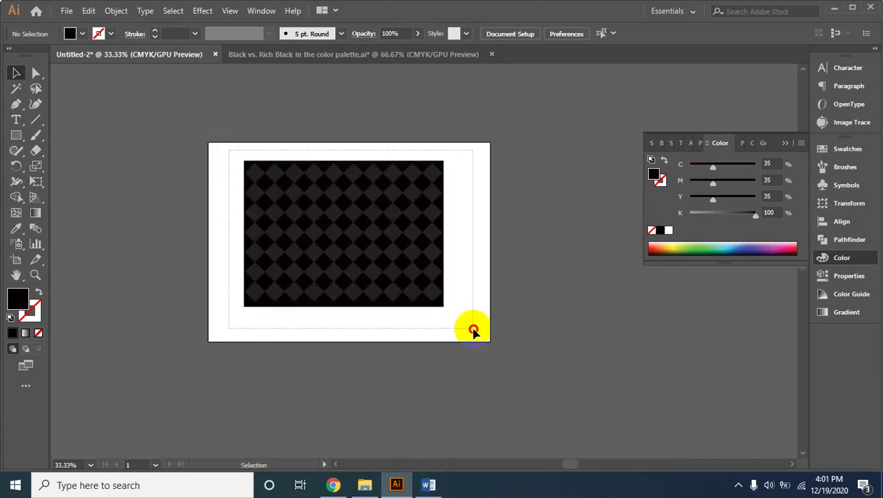
pyautogui.moveTo(444, 306); pyautogui.dragTo(363, 249)
pyautogui.click(376, 264)
# Move the shrunken pattern rectangle into the artboard's top-left corner
pyautogui.moveTo(302, 211); pyautogui.dragTo(374, 257)
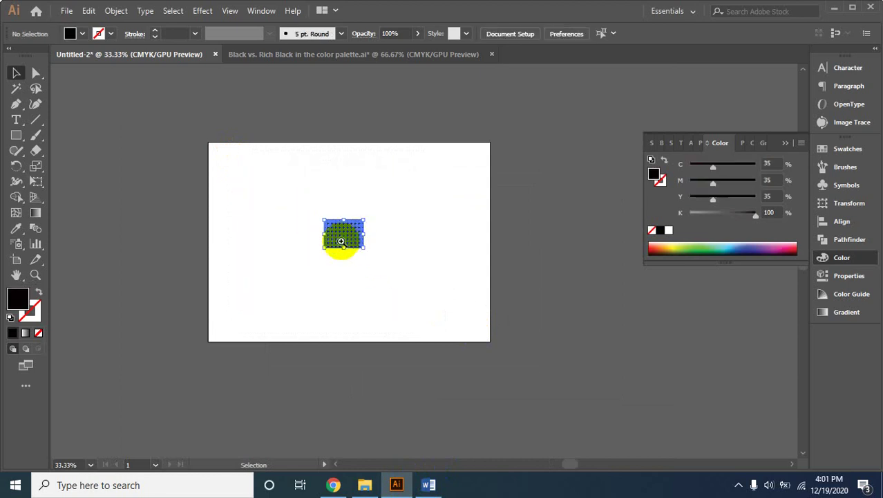
pyautogui.keyDown('ctrl'); pyautogui.click(349, 242); pyautogui.keyUp('ctrl')
pyautogui.keyDown('ctrl'); pyautogui.click(475, 279); pyautogui.keyUp('ctrl')
pyautogui.moveTo(456, 279)
pyautogui.mouseDown()
pyautogui.moveTo(268, 209)
pyautogui.moveTo(74, 63)
pyautogui.mouseUp()
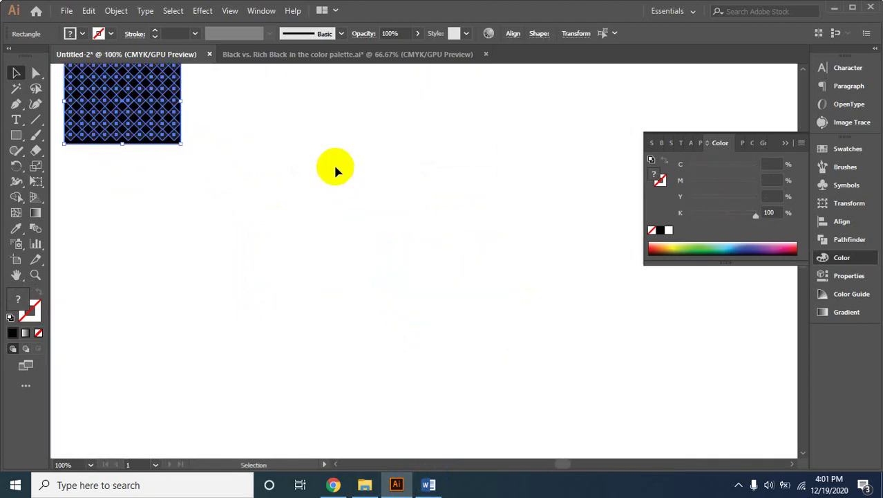
pyautogui.click(333, 168)
# Zoom back out to 50% and centre the artboard in the window
pyautogui.keyDown('ctrl'); pyautogui.keyDown('alt'); pyautogui.click(270, 171); pyautogui.keyUp('alt'); pyautogui.keyUp('ctrl')
pyautogui.moveTo(569, 327); pyautogui.dragTo(247, 187)
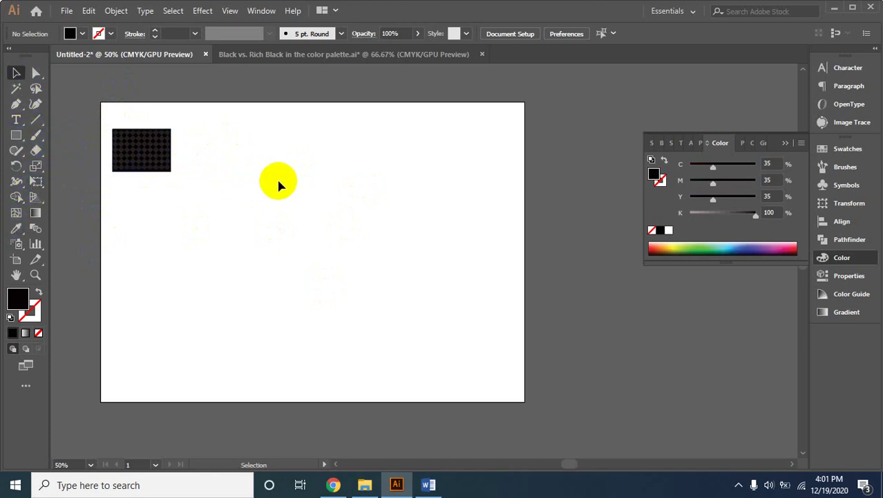
pyautogui.click(166, 201)
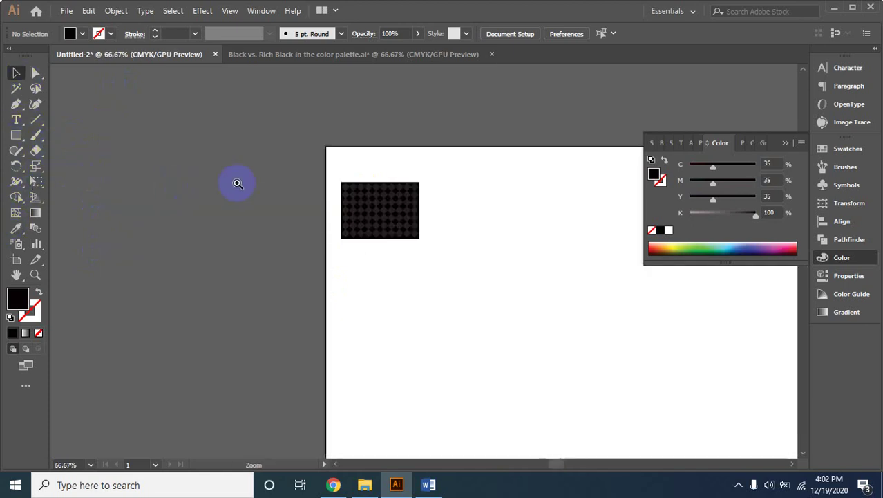
pyautogui.moveTo(455, 286); pyautogui.dragTo(249, 230)
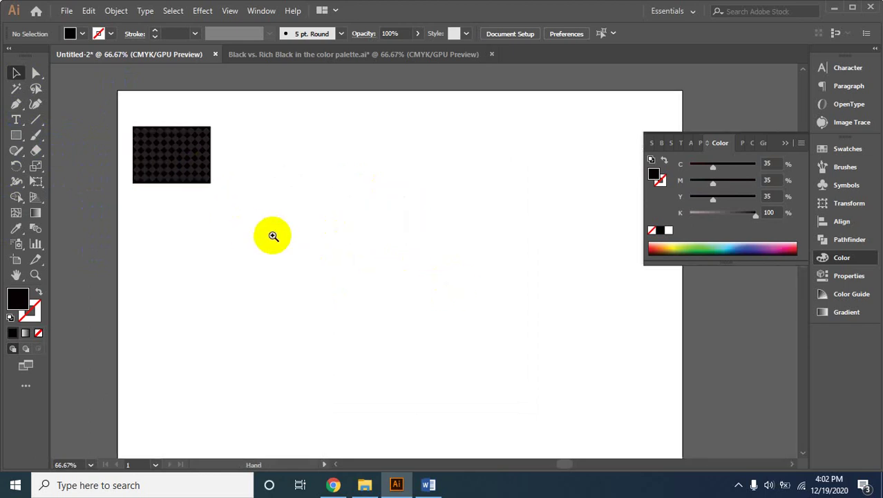
pyautogui.hotkey('ctrl', '-')
pyautogui.moveTo(438, 267); pyautogui.dragTo(325, 243)
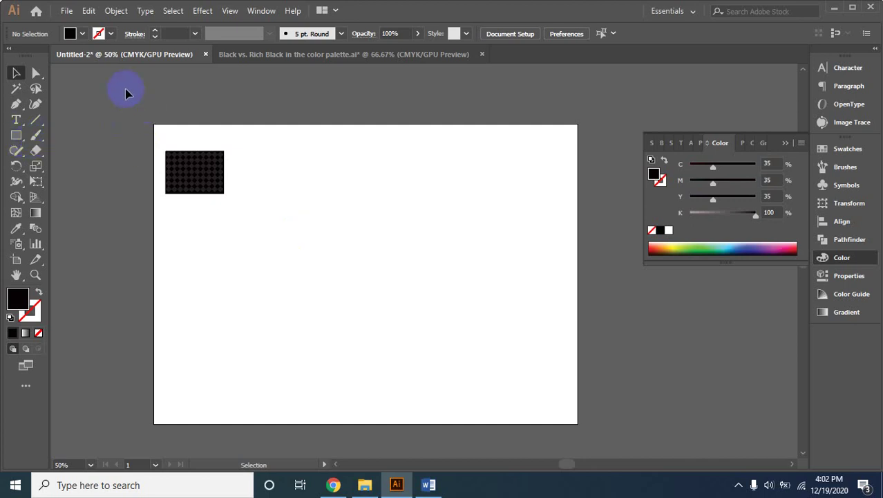
# Place the robi-axiata-logo image onto the artboard beside the pattern rectangle
pyautogui.click(66, 10)
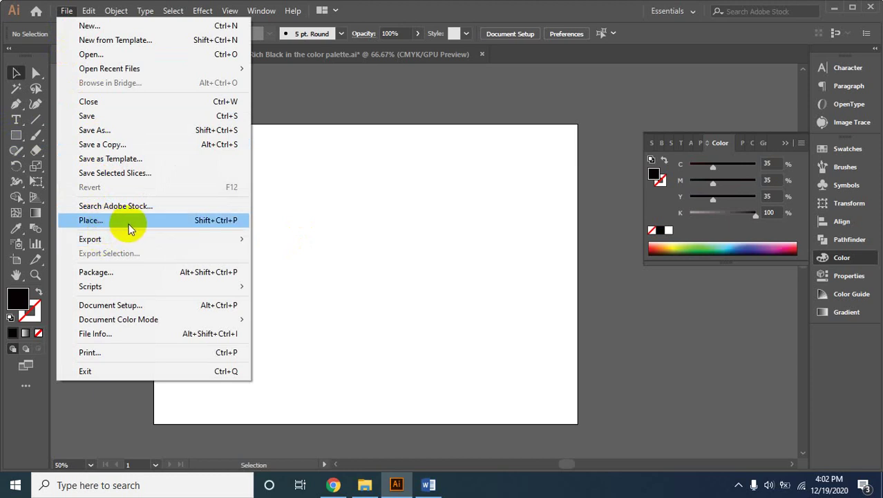
pyautogui.moveTo(90, 238)
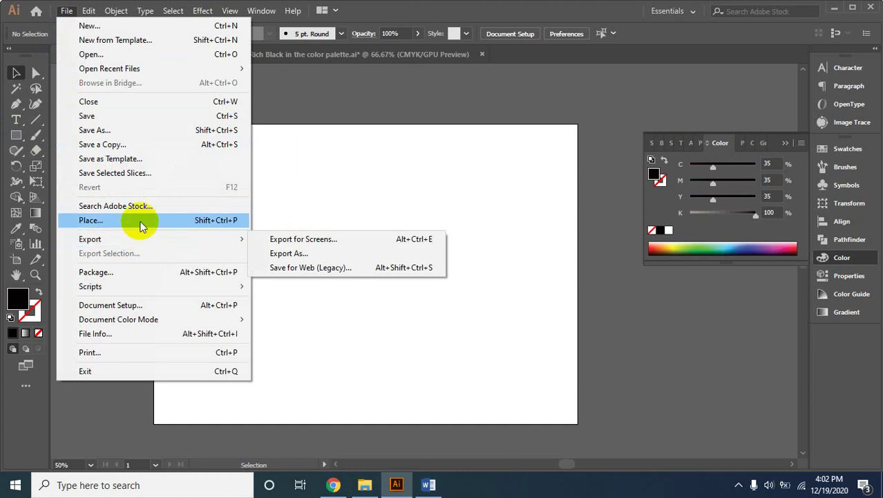
pyautogui.click(141, 221)
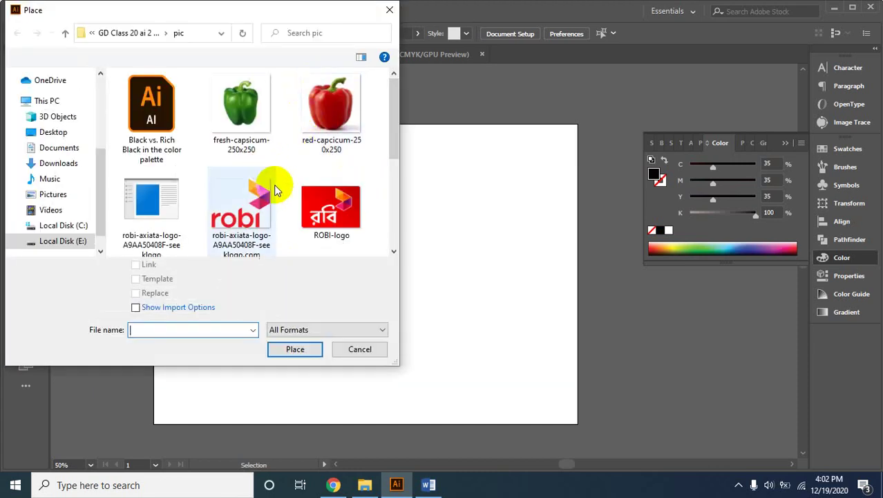
pyautogui.click(256, 213)
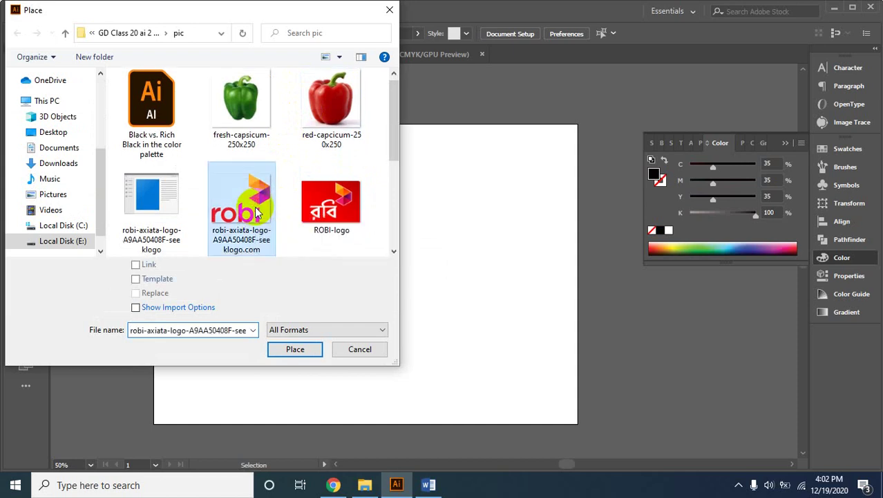
pyautogui.click(296, 350)
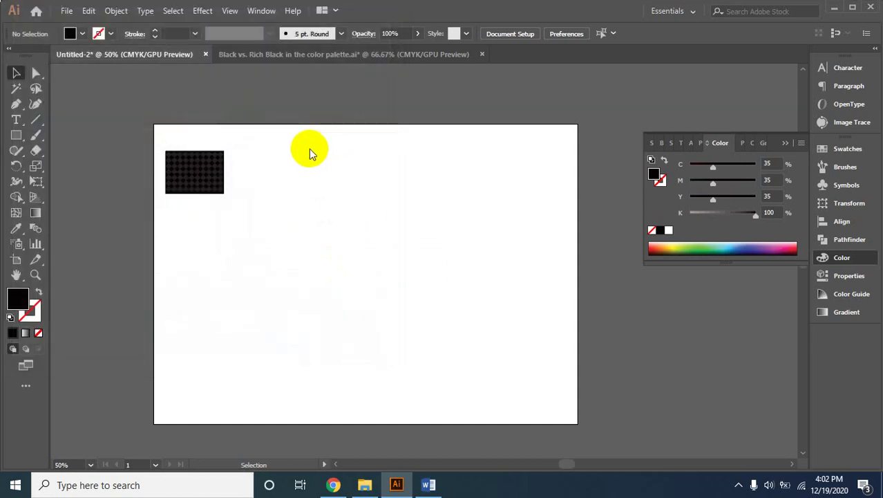
pyautogui.moveTo(293, 147); pyautogui.dragTo(463, 313)
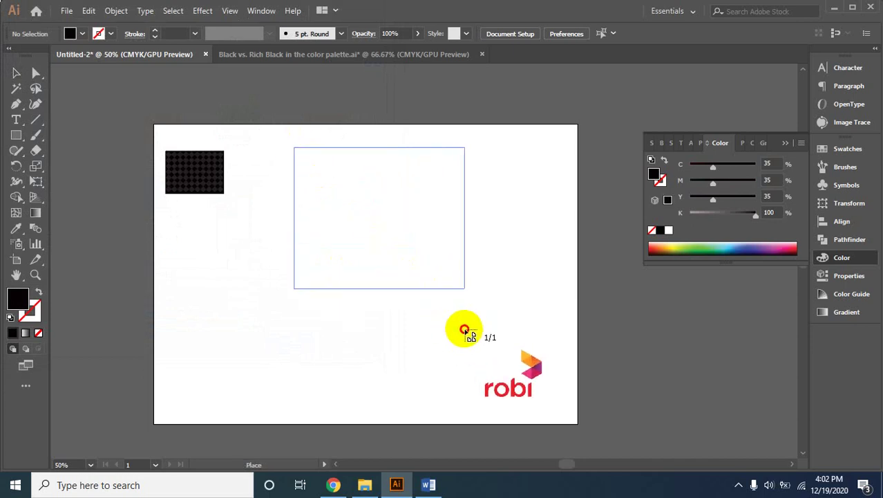
# Drag the robi logo to the artboard's centre, zoom in, and fine-tune its position
pyautogui.click(421, 280)
pyautogui.moveTo(420, 280)
pyautogui.mouseDown()
pyautogui.moveTo(360, 365)
pyautogui.moveTo(374, 338)
pyautogui.moveTo(313, 347)
pyautogui.mouseUp()
pyautogui.click(342, 181)
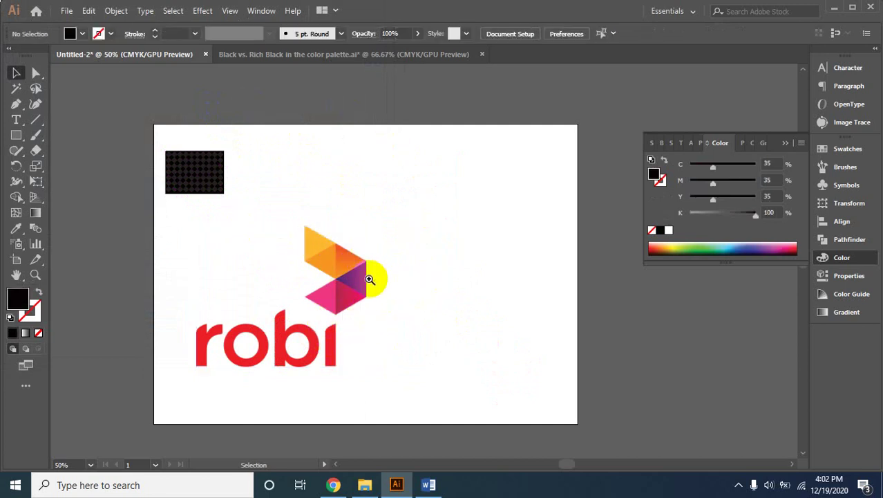
pyautogui.hotkey('ctrl', '+')
pyautogui.moveTo(427, 281); pyautogui.dragTo(413, 317)
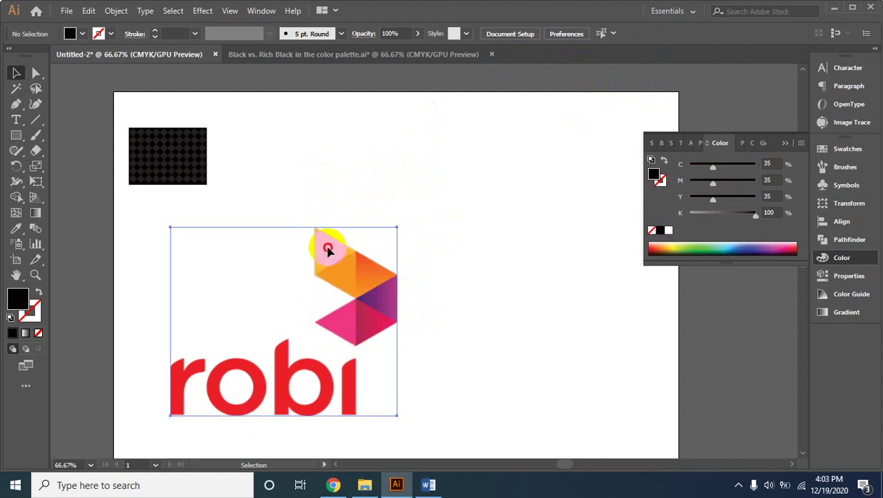
pyautogui.moveTo(369, 278); pyautogui.dragTo(392, 278)
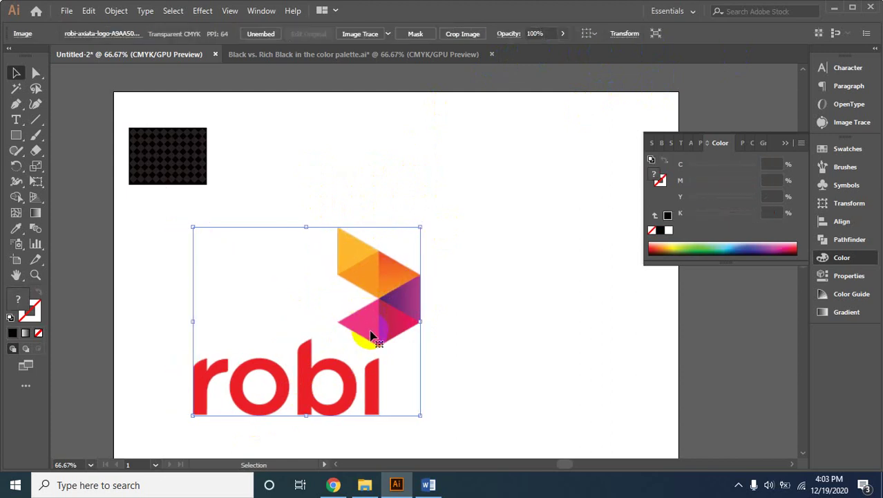
pyautogui.moveTo(367, 384); pyautogui.dragTo(351, 368)
pyautogui.click(414, 181)
pyautogui.click(144, 185)
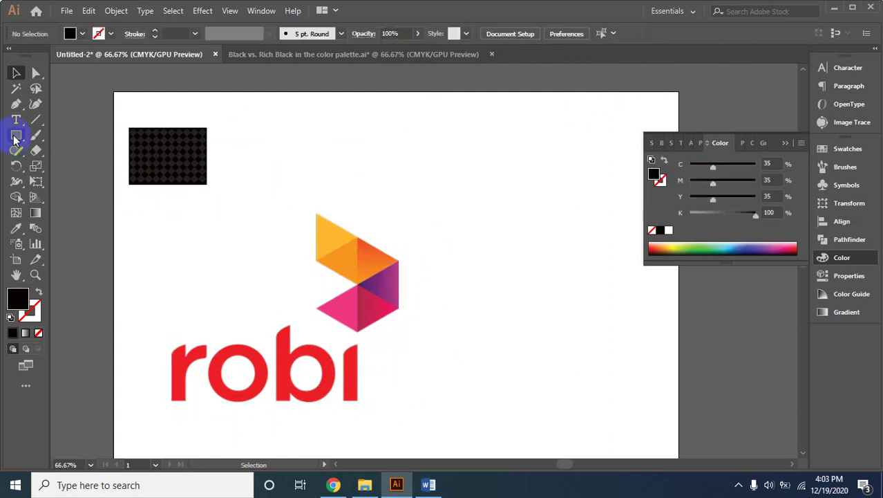
# Draw a small rectangle near the artboard's top right
pyautogui.click(16, 136)
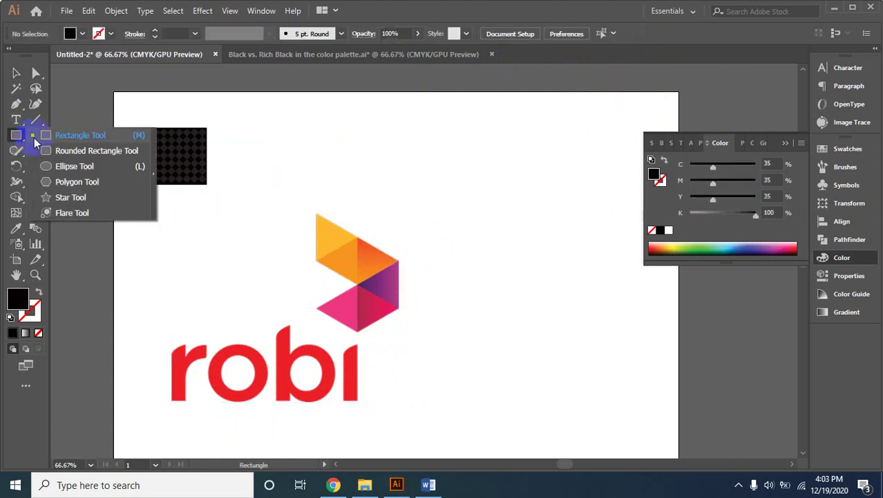
pyautogui.click(45, 135)
pyautogui.moveTo(535, 112); pyautogui.dragTo(580, 149)
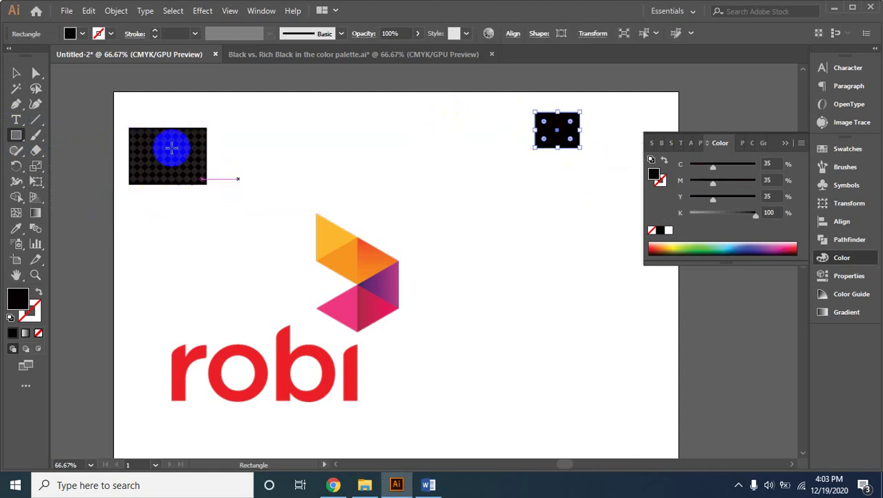
pyautogui.click(15, 72)
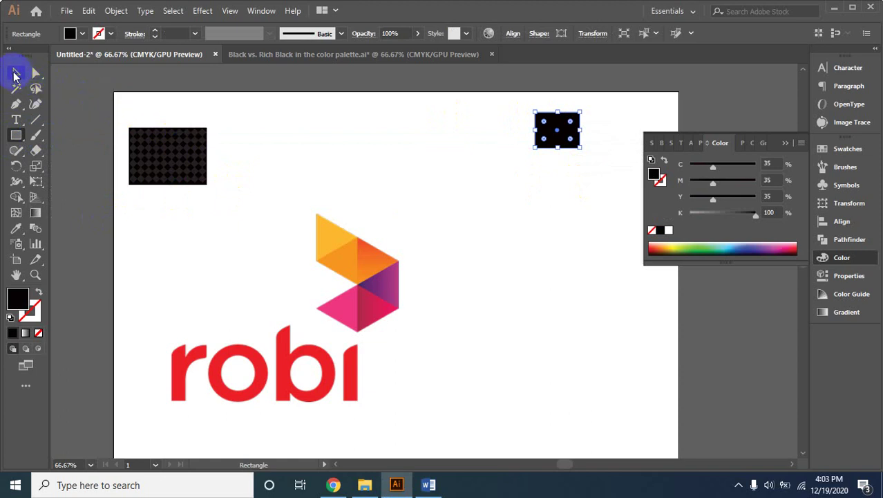
pyautogui.click(592, 207)
# Fill the new rectangle with the logo's yellow-orange (C0 M27.84 Y89.41 K0)
pyautogui.click(562, 148)
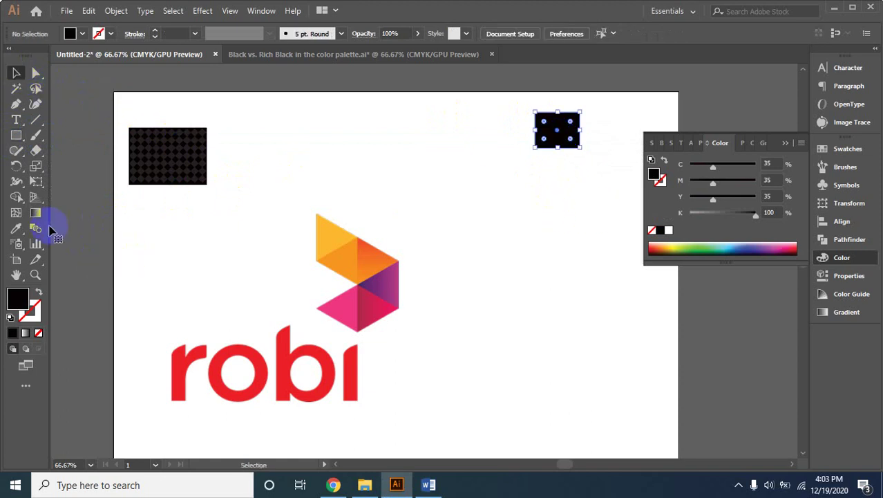
pyautogui.click(16, 229)
pyautogui.click(344, 218)
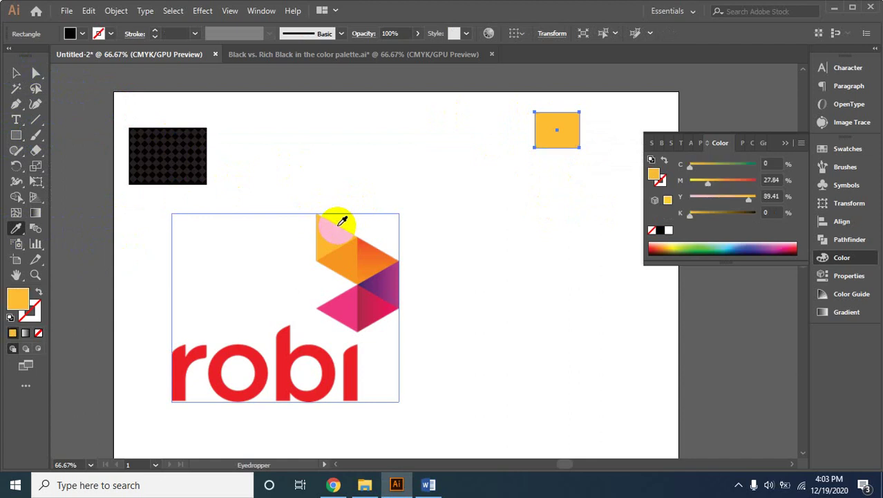
pyautogui.click(17, 76)
pyautogui.click(522, 199)
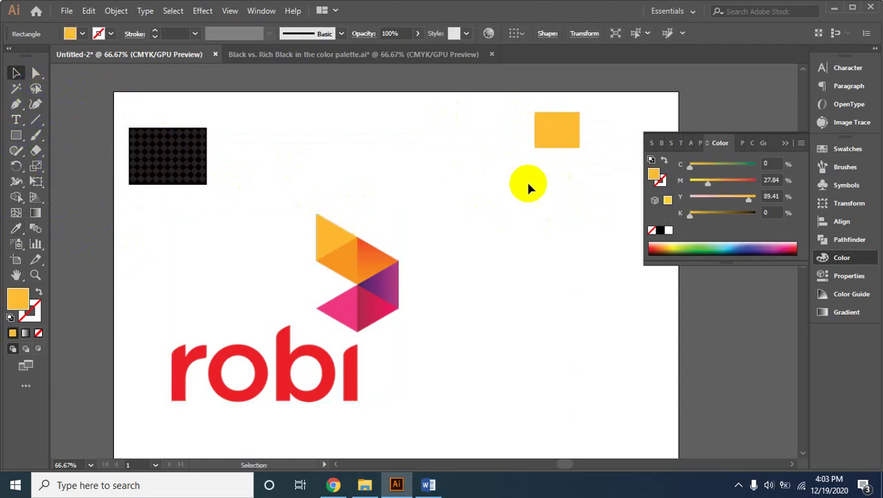
# Alt-drag a copy below the rectangle and repeat with Ctrl+D to build the column
pyautogui.moveTo(565, 135); pyautogui.dragTo(565, 175)
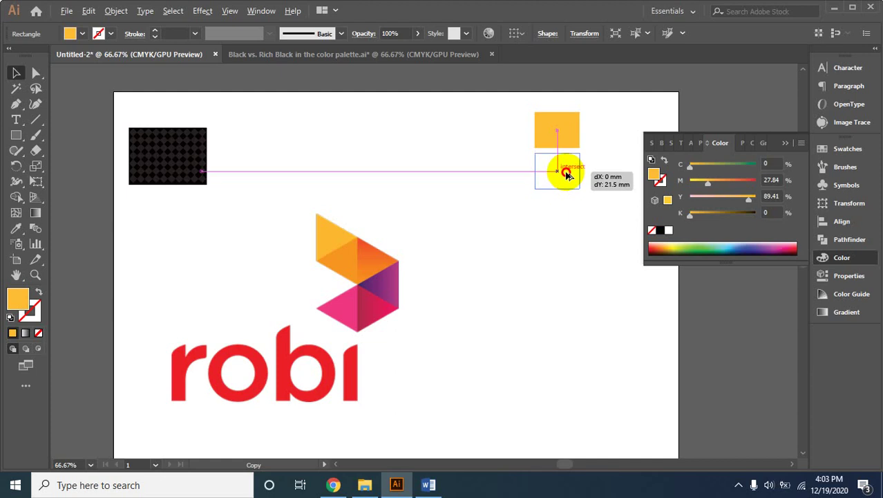
pyautogui.moveTo(565, 175); pyautogui.dragTo(566, 180)
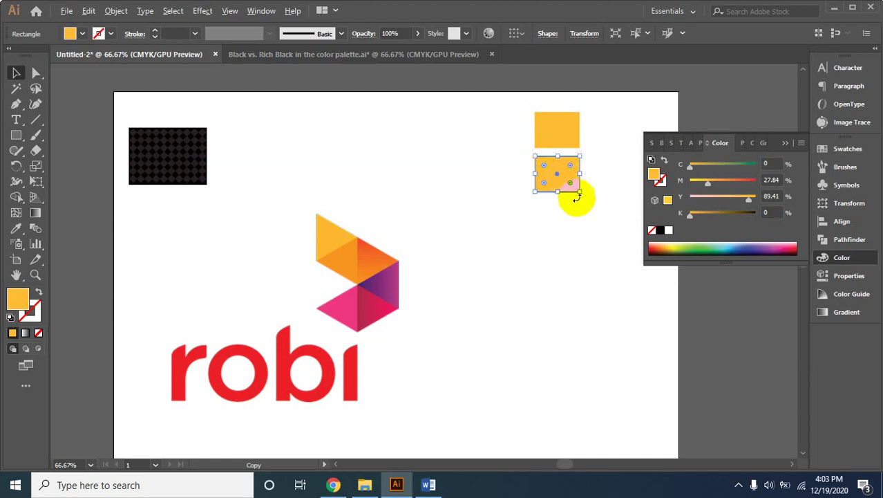
pyautogui.hotkey('ctrl', 'd')
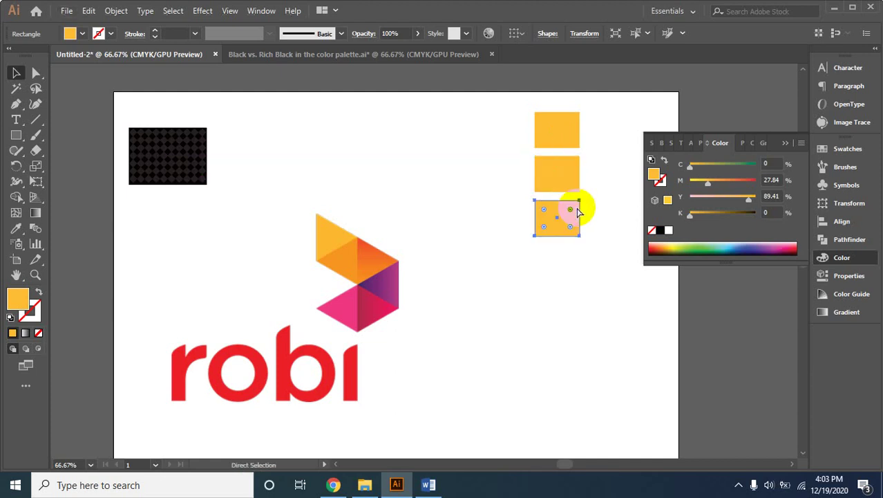
pyautogui.hotkey('ctrl', 'd')
pyautogui.hotkey('ctrl', 'd')
pyautogui.hotkey('ctrl', 'd')
pyautogui.hotkey('ctrl', 'd')
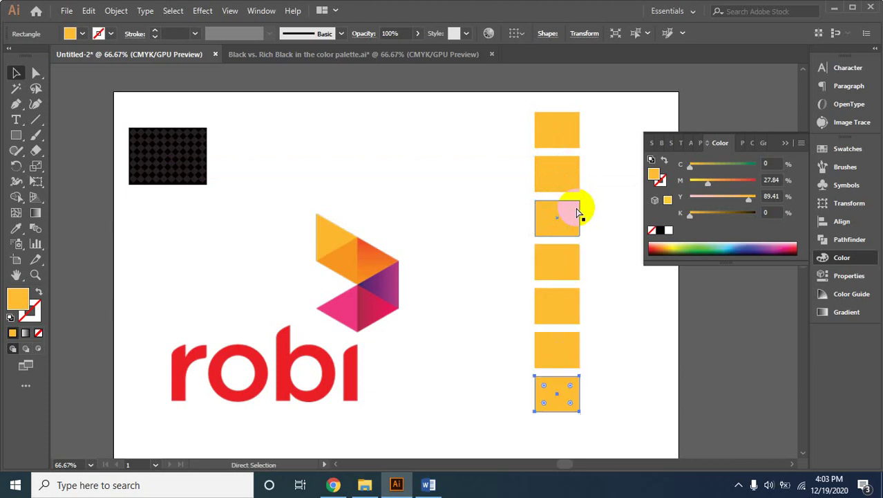
pyautogui.hotkey('ctrl', 'd')
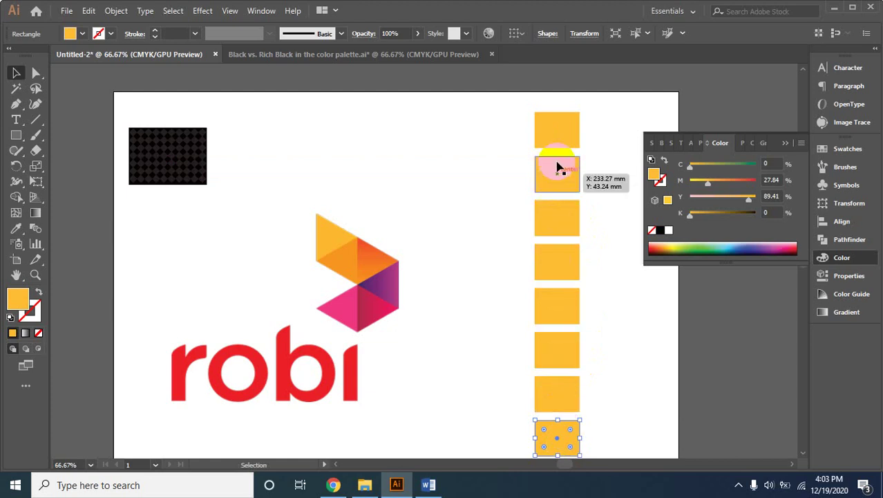
pyautogui.click(561, 198)
pyautogui.scroll(-2, 474, 249)
pyautogui.scroll(1, 539, 232)
# Recolour the second rectangle with the logo's darker orange (C0 M49.41 Y98.43 K0)
pyautogui.click(562, 156)
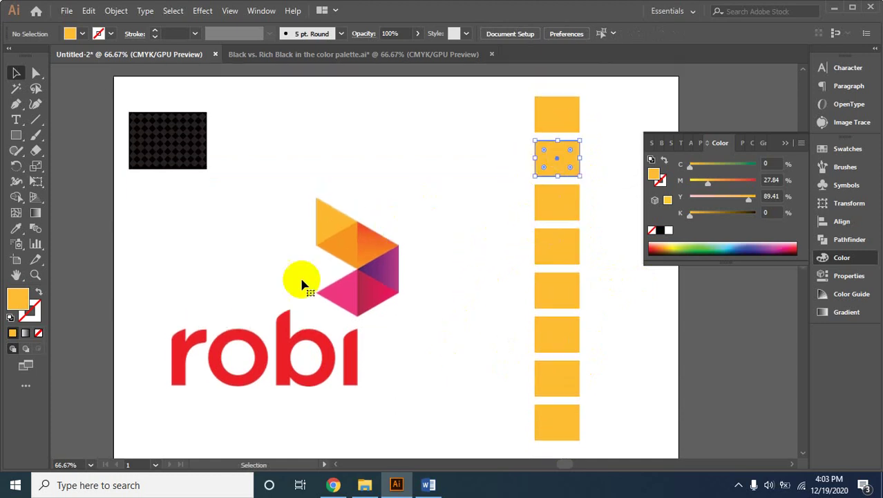
pyautogui.click(15, 229)
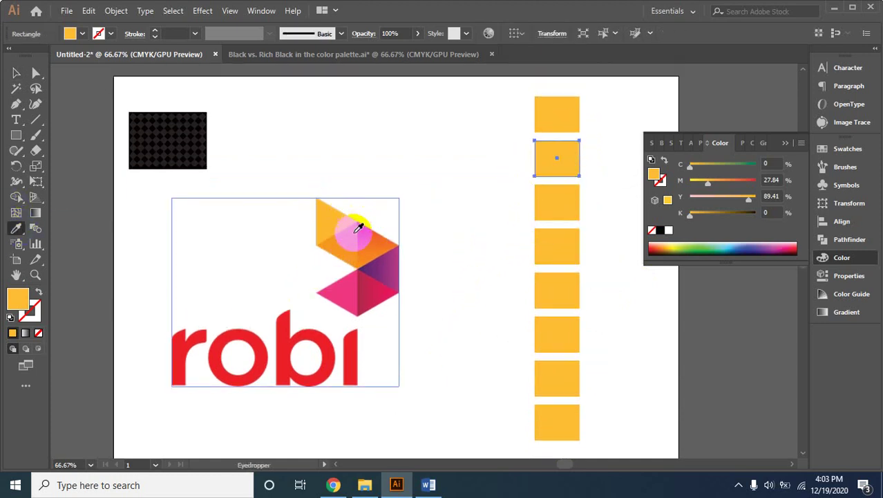
pyautogui.click(346, 230)
pyautogui.click(16, 73)
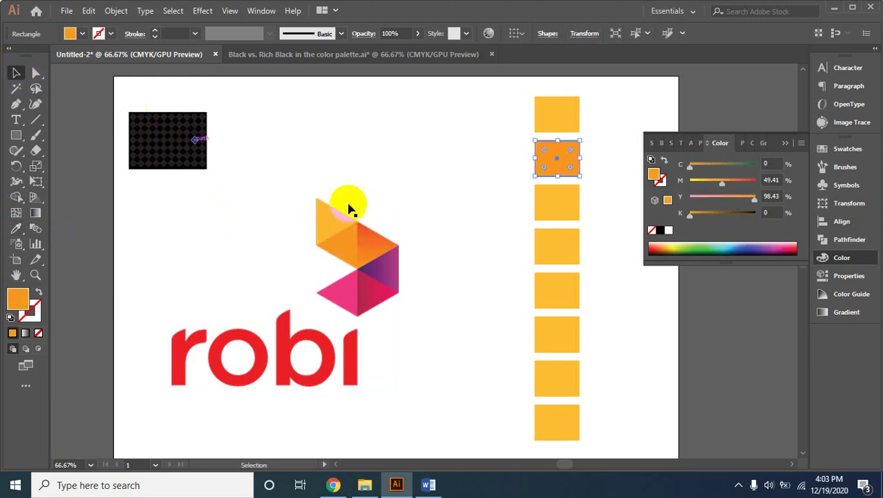
pyautogui.click(562, 202)
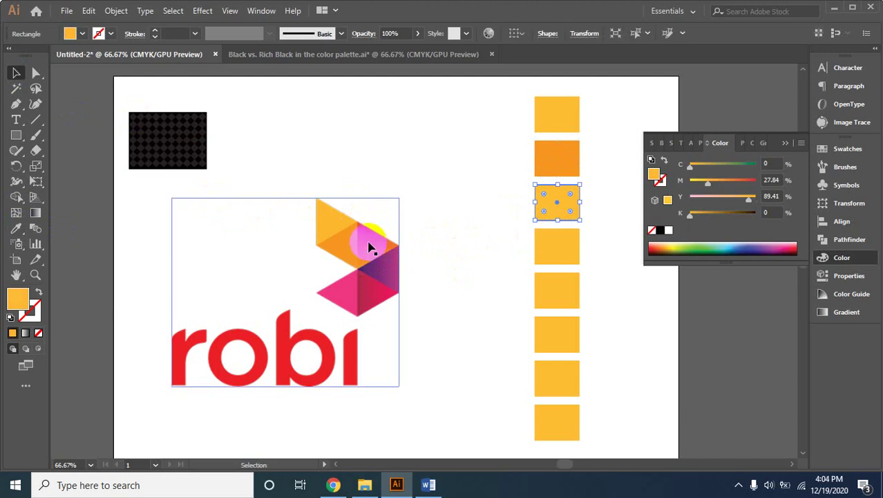
pyautogui.click(30, 216)
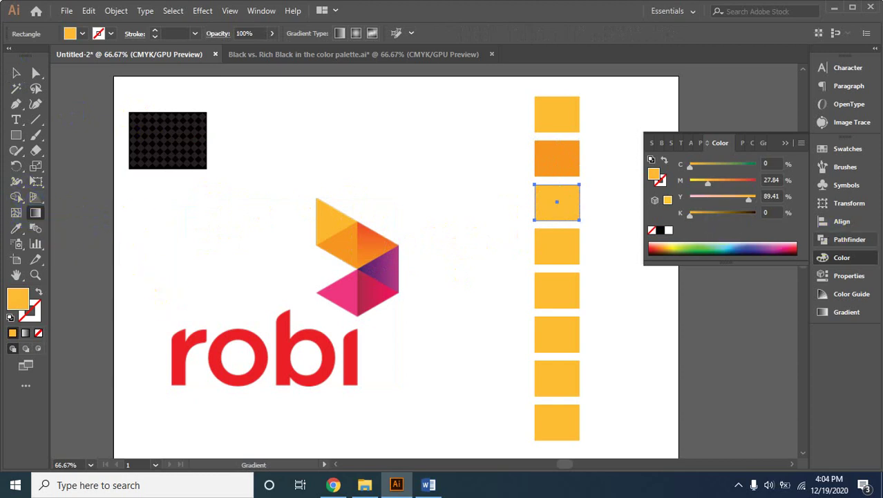
# Apply a gradient to the third rectangle and set its right stop to the logo's orange-red
pyautogui.click(847, 314)
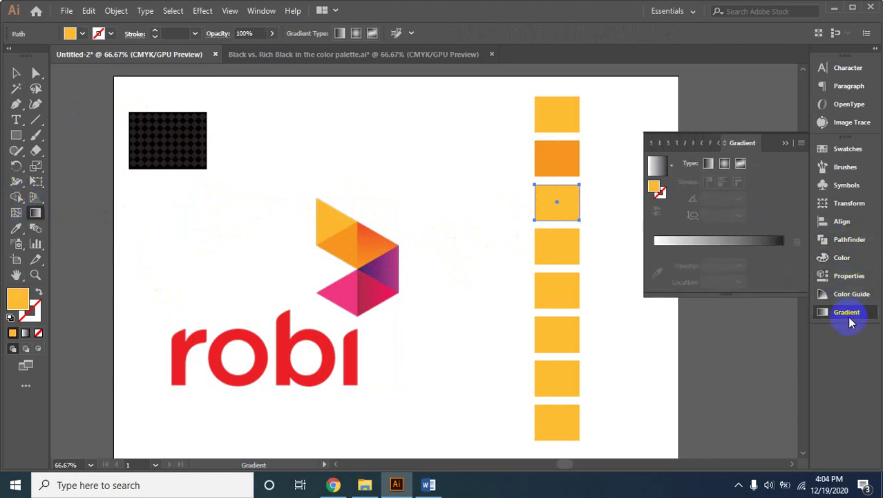
pyautogui.click(704, 240)
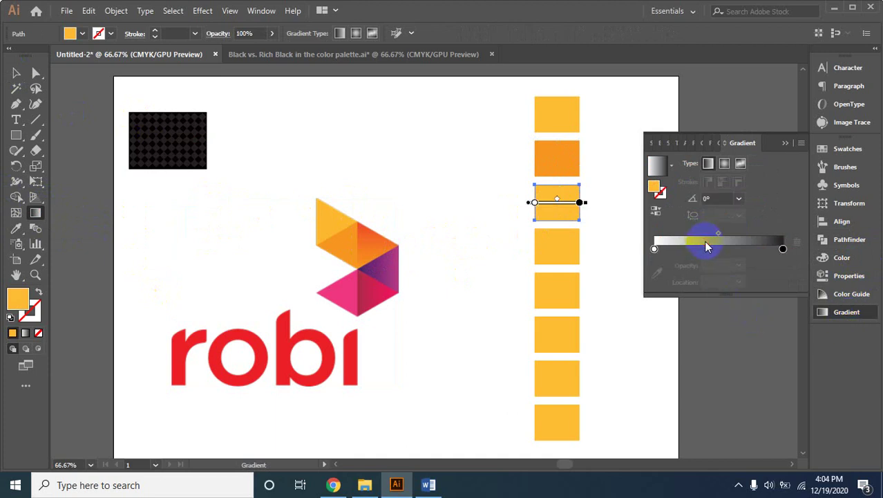
pyautogui.click(579, 202)
pyautogui.doubleClick(579, 203)
pyautogui.click(415, 293)
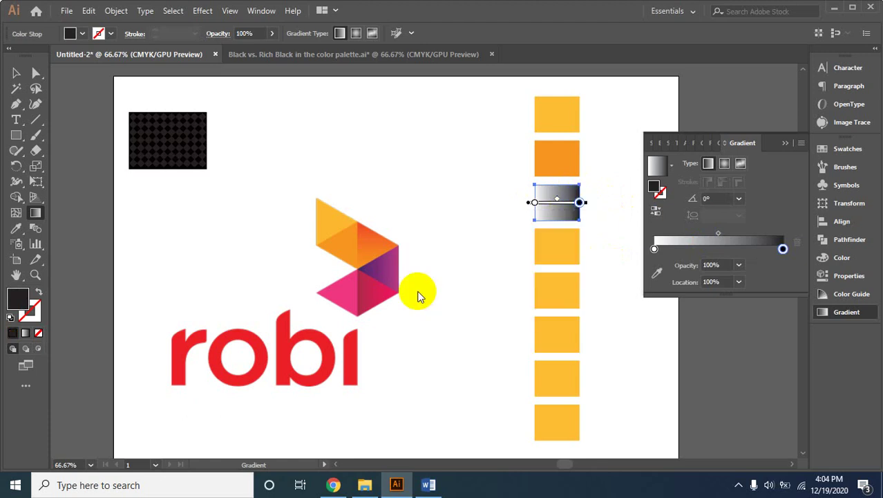
pyautogui.click(362, 224)
pyautogui.click(357, 227)
pyautogui.click(369, 256)
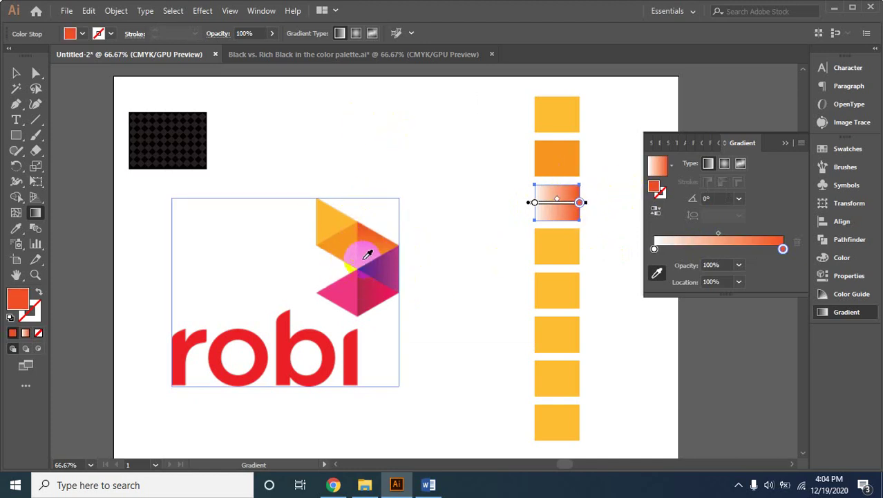
# Set the gradient's left stop to the logo's orange and deselect the rectangle
pyautogui.click(536, 203)
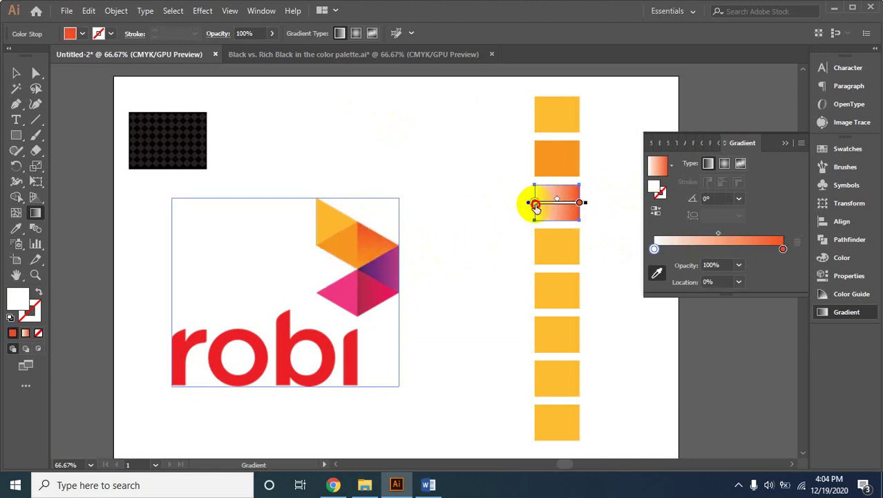
pyautogui.doubleClick(535, 203)
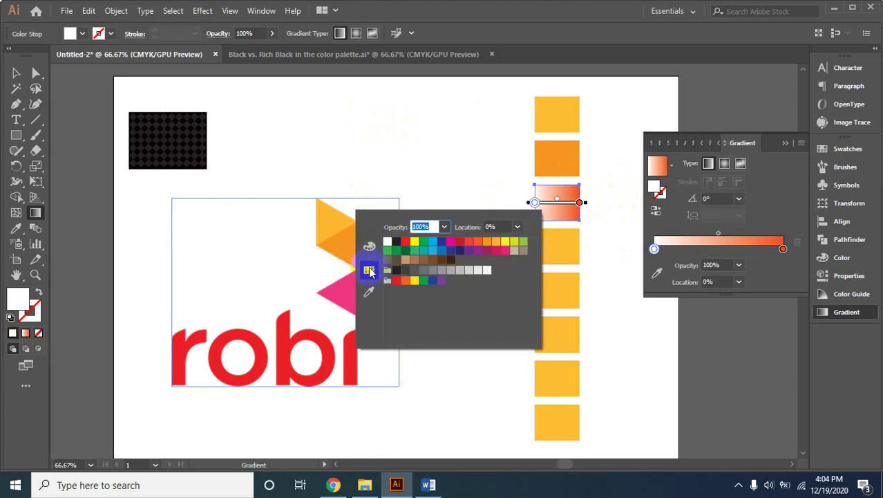
pyautogui.click(370, 293)
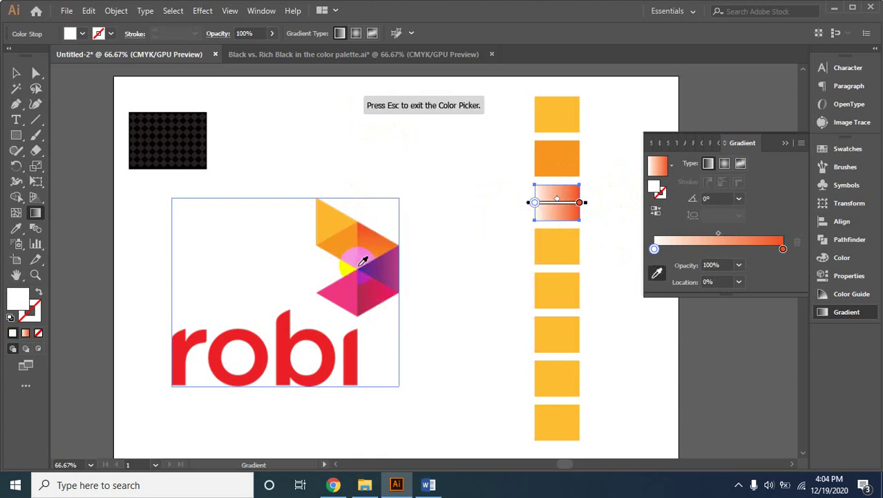
pyautogui.click(359, 243)
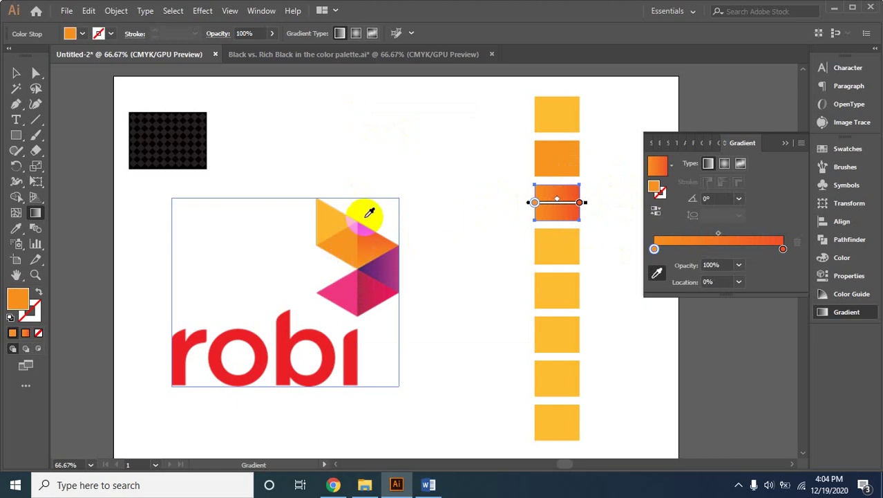
pyautogui.click(16, 72)
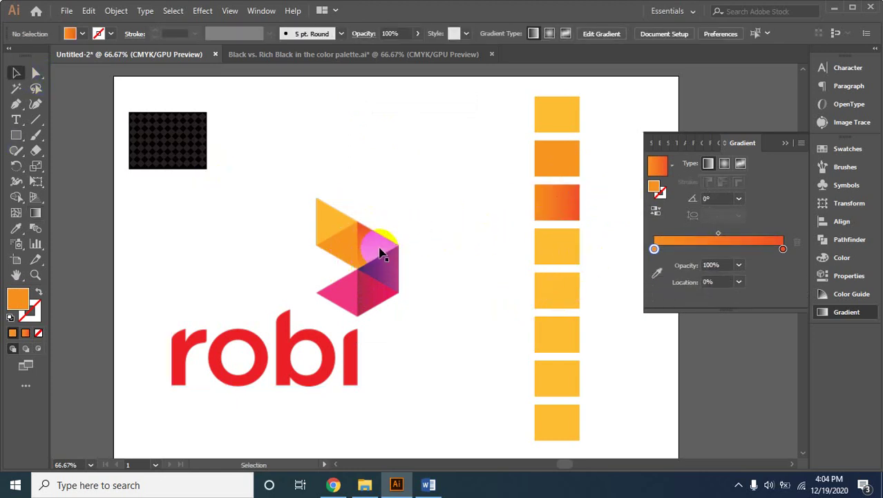
pyautogui.hotkey('ctrl', 'shift', 'a')
pyautogui.click(559, 250)
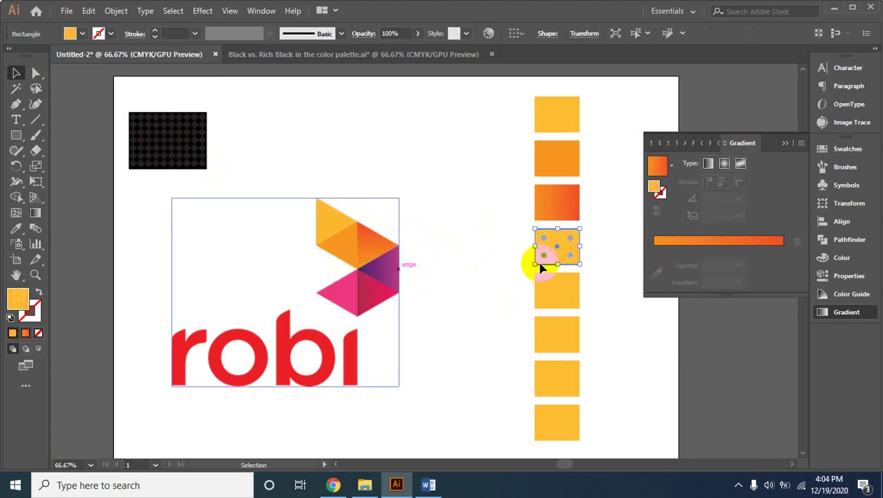
# Apply a gradient to the fourth rectangle and set its right stop to the logo's pink
pyautogui.click(35, 214)
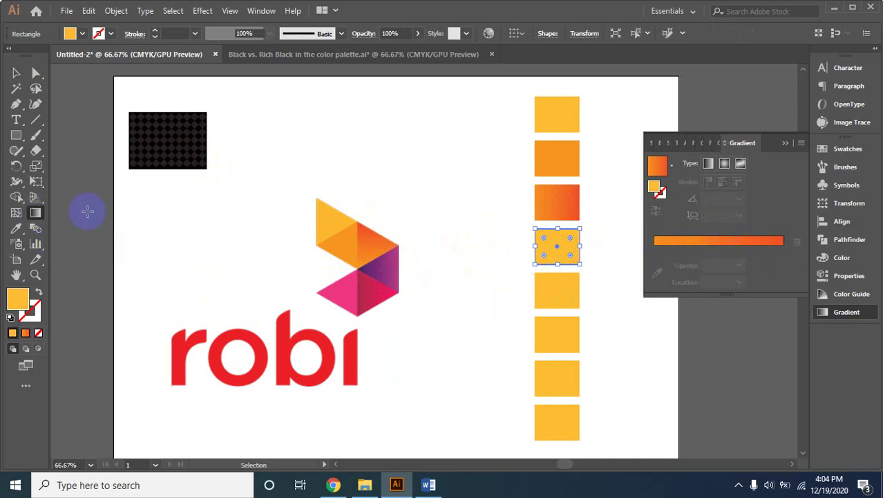
pyautogui.click(771, 244)
pyautogui.moveTo(737, 241); pyautogui.dragTo(721, 241)
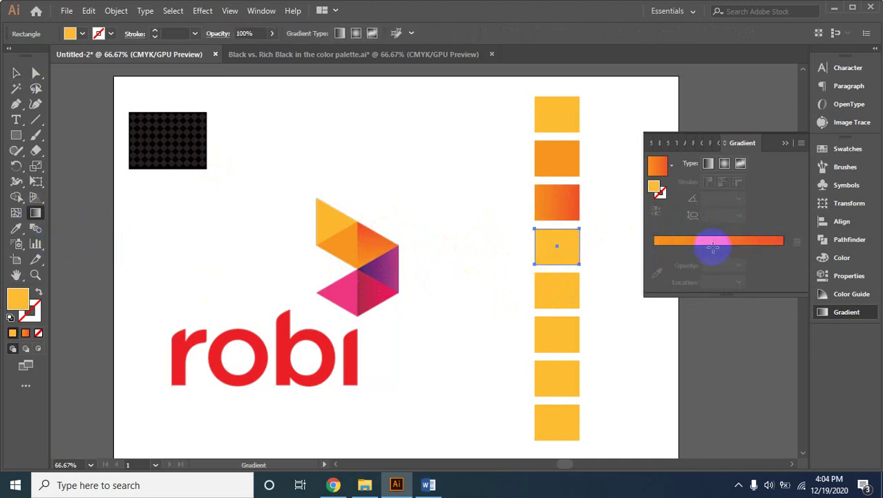
pyautogui.click(721, 241)
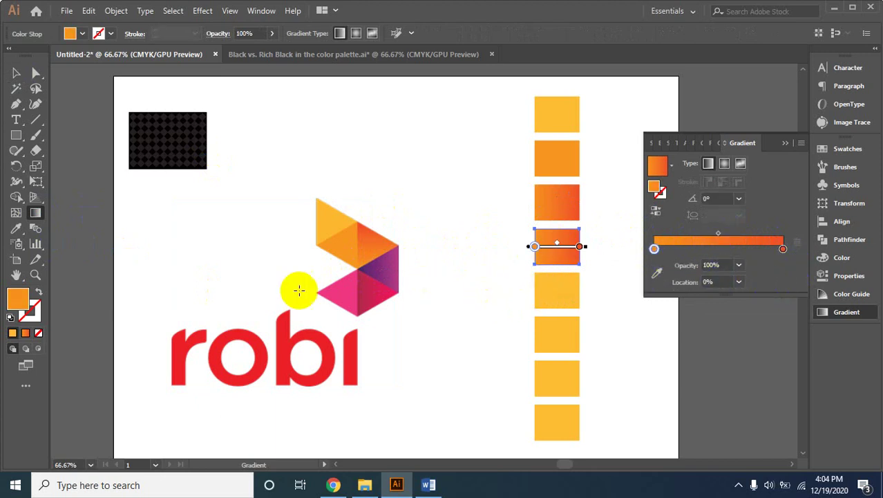
pyautogui.click(579, 247)
pyautogui.doubleClick(579, 248)
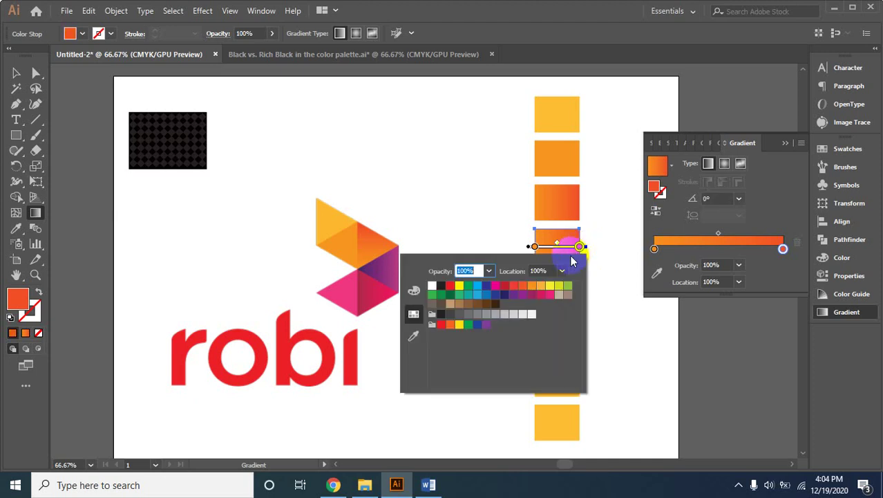
pyautogui.click(415, 338)
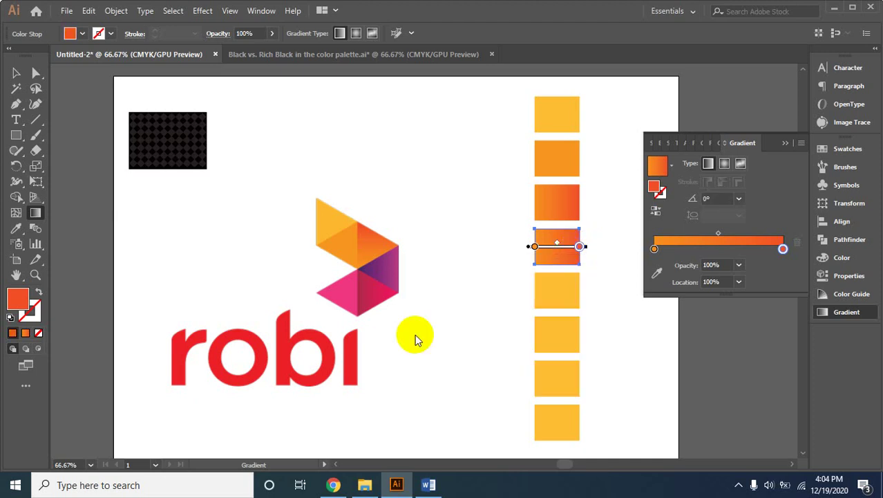
pyautogui.click(399, 271)
# Set the gradient's left stop to the logo's purple and deselect
pyautogui.click(533, 247)
pyautogui.doubleClick(533, 248)
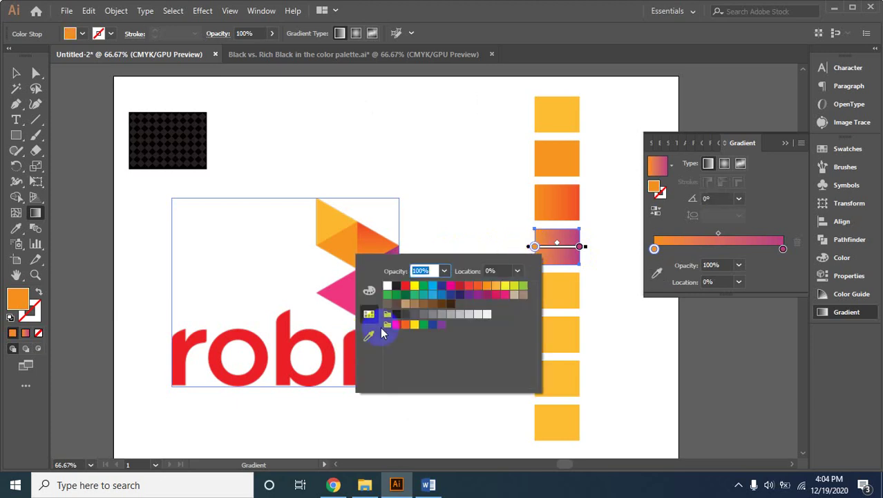
pyautogui.click(372, 336)
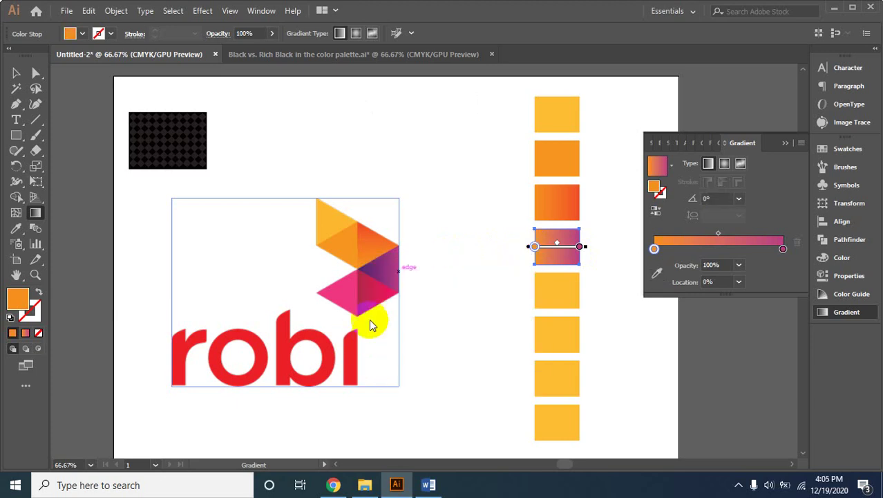
pyautogui.click(366, 266)
pyautogui.click(16, 73)
pyautogui.click(550, 183)
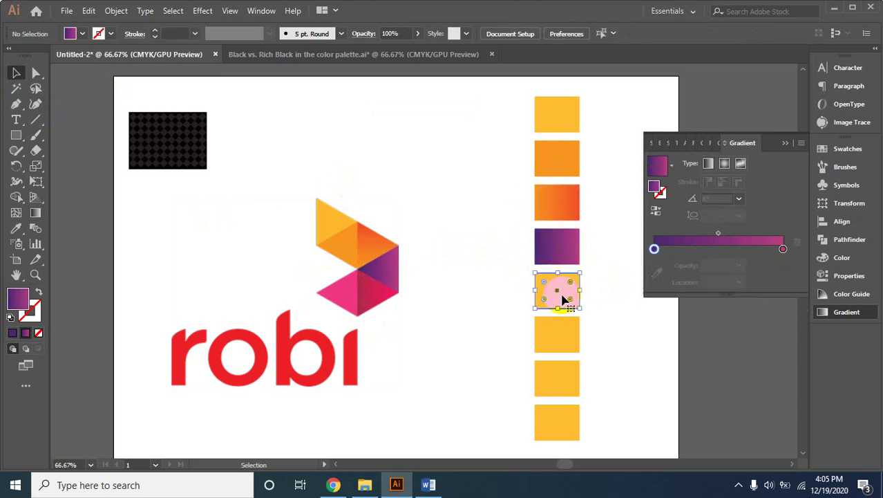
# Apply a gradient to the fifth square with its end stop sampled from the logo's red-pink
pyautogui.click(564, 298)
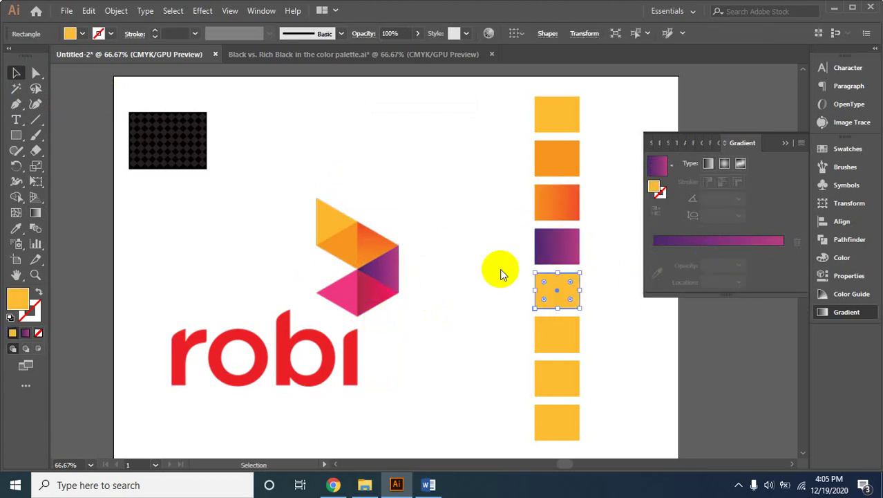
pyautogui.click(36, 215)
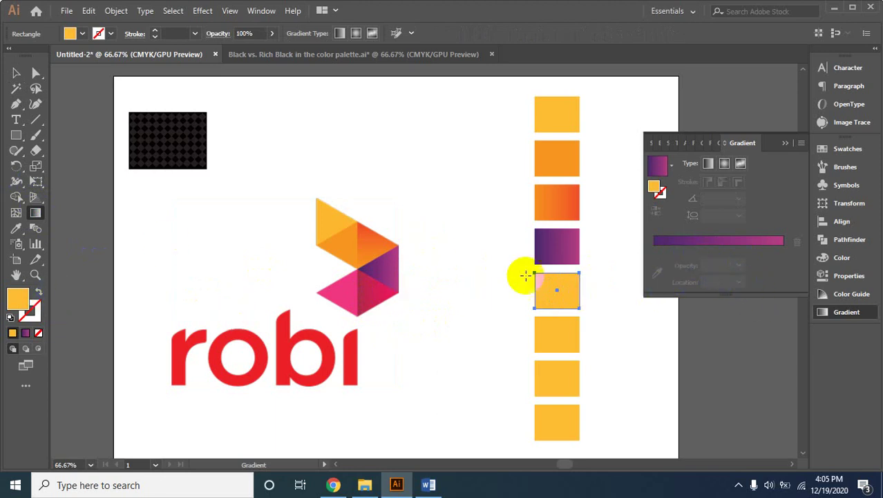
pyautogui.click(837, 316)
pyautogui.click(826, 317)
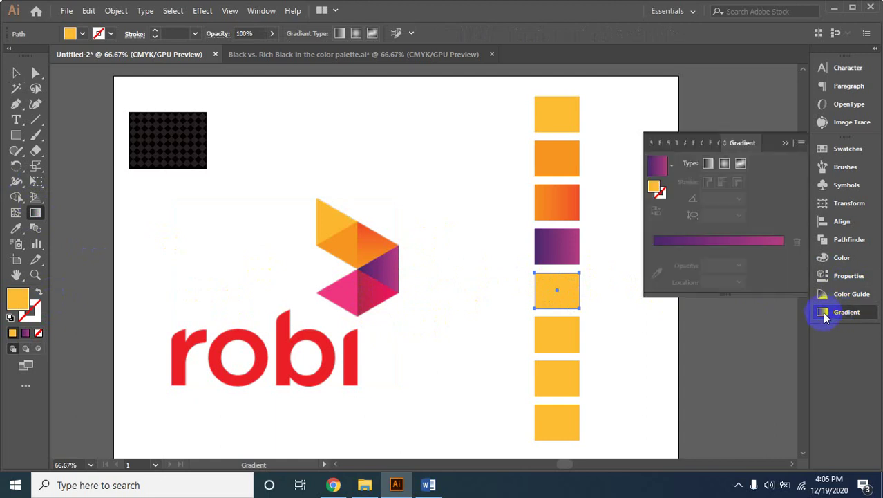
pyautogui.click(703, 243)
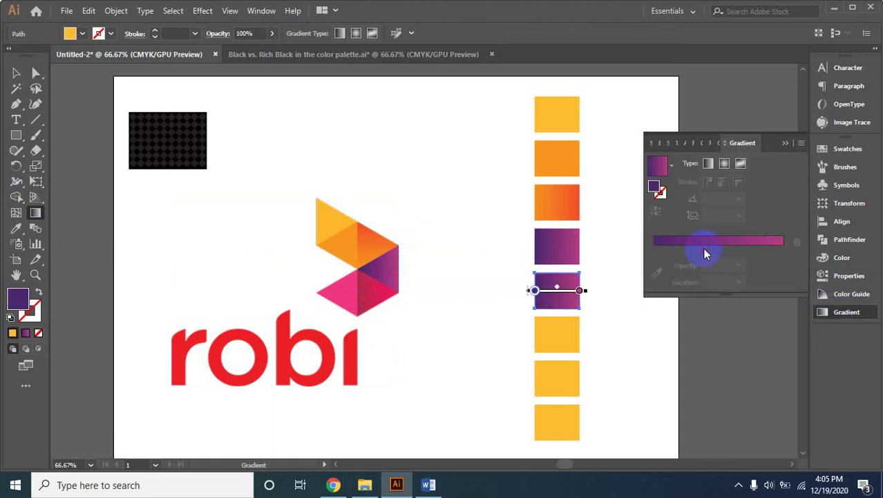
pyautogui.click(579, 291)
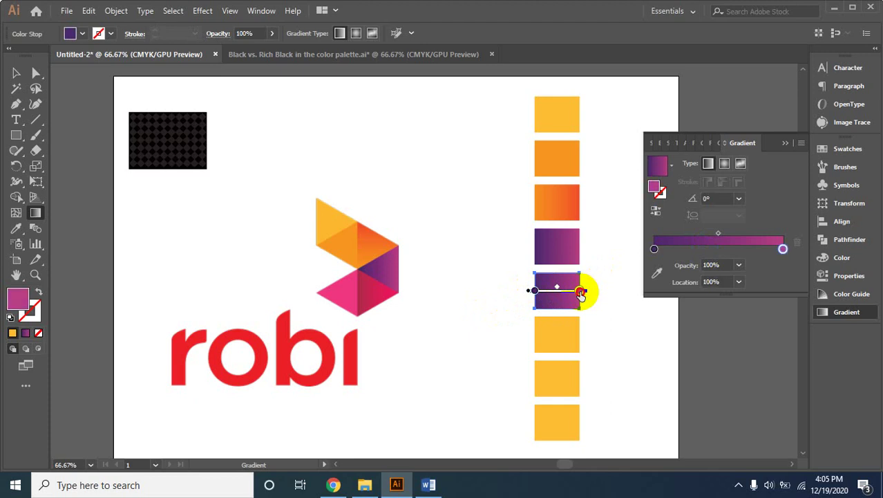
pyautogui.doubleClick(579, 290)
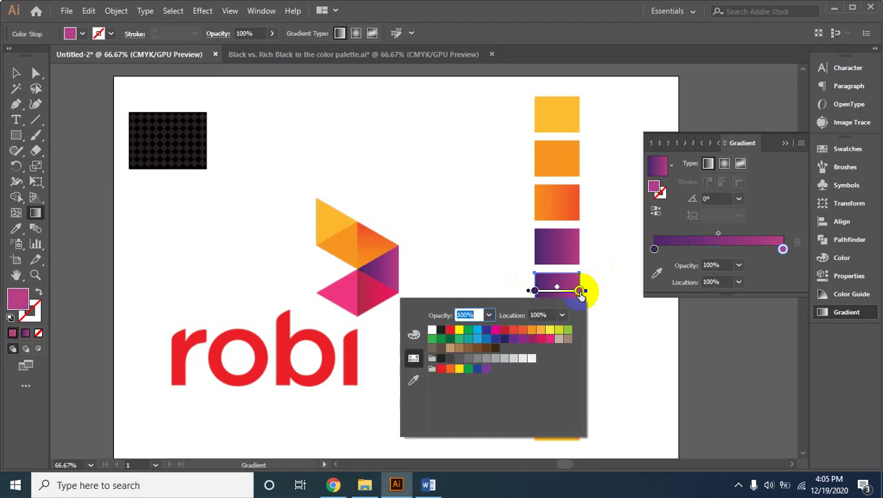
pyautogui.click(414, 381)
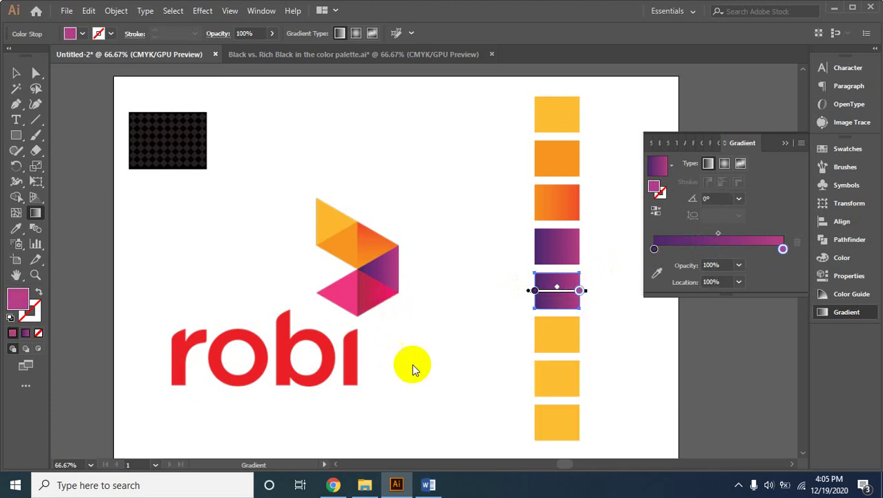
pyautogui.click(393, 290)
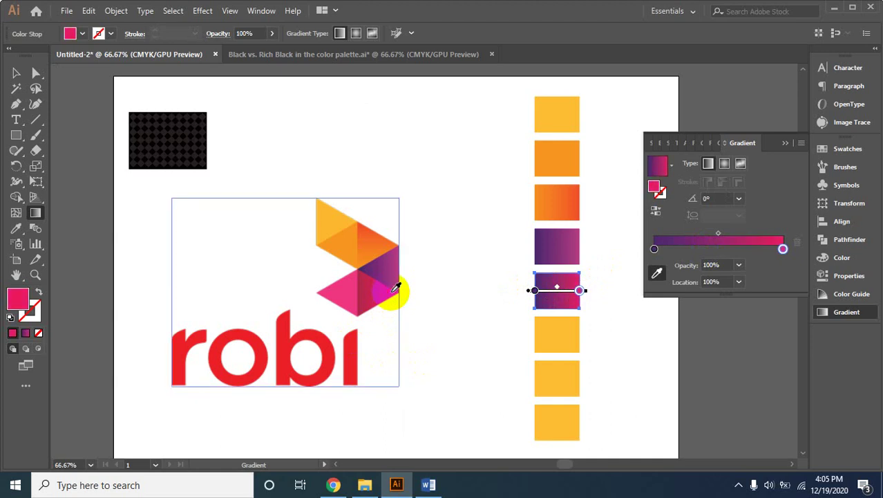
# Set the gradient's start stop to the logo's pink-red
pyautogui.click(534, 291)
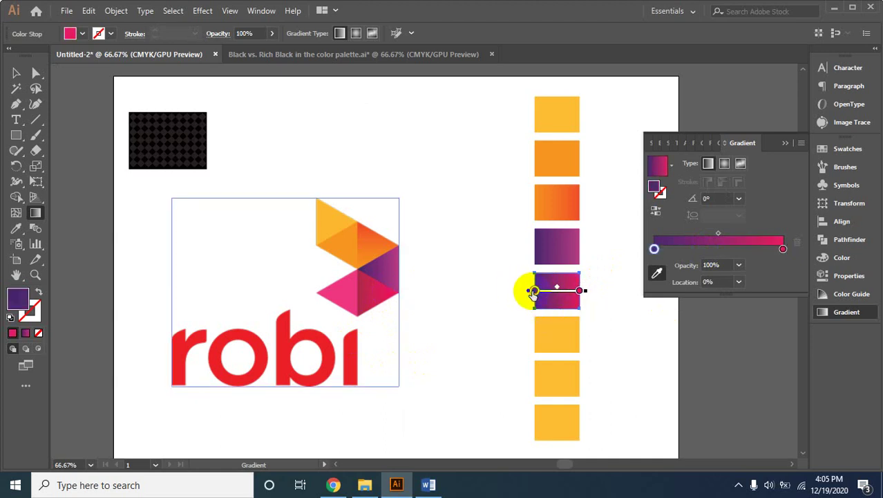
pyautogui.doubleClick(534, 291)
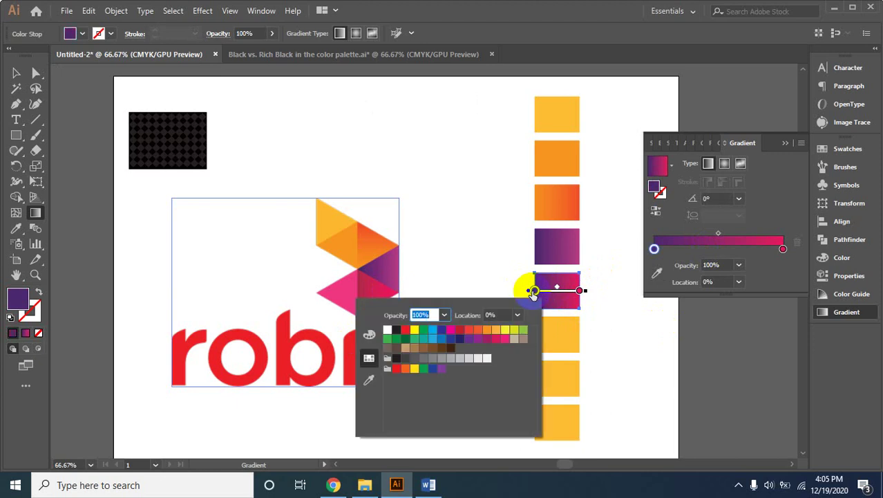
pyautogui.click(371, 381)
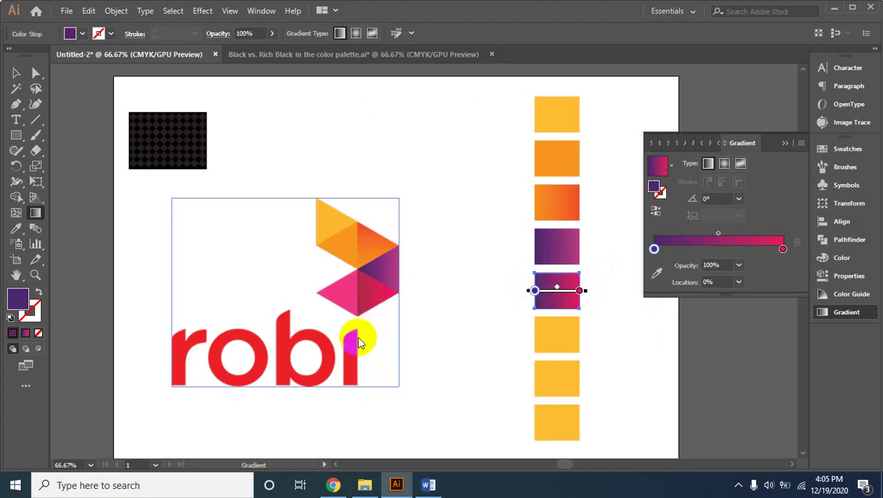
pyautogui.click(364, 289)
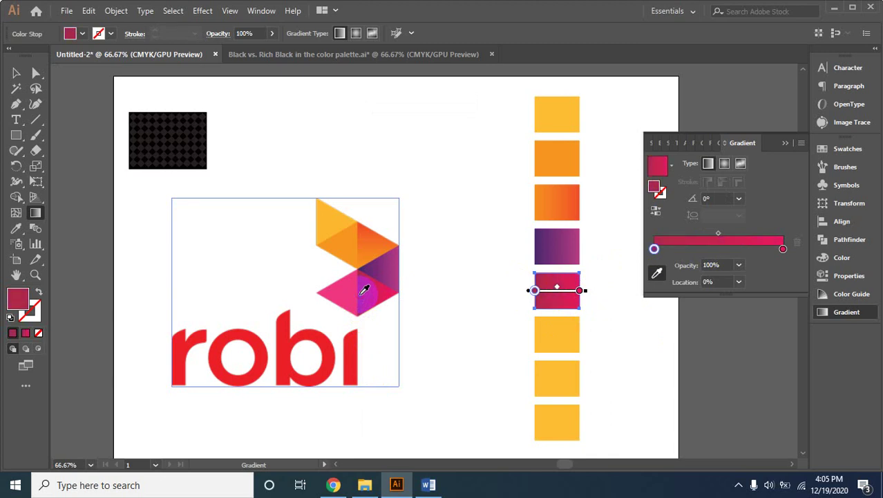
pyautogui.click(16, 73)
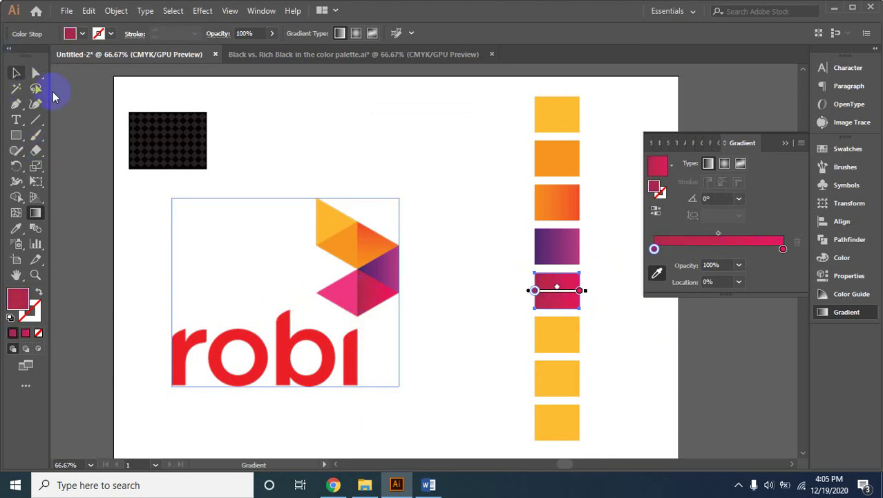
# Zoom into the logo's pink hexagon facets to inspect their colours
pyautogui.click(405, 150)
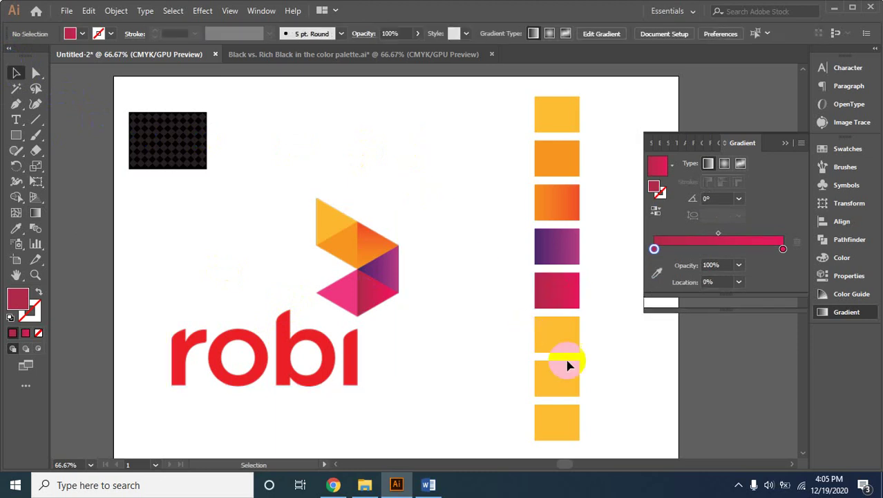
pyautogui.click(410, 273)
pyautogui.click(426, 174)
pyautogui.click(463, 387)
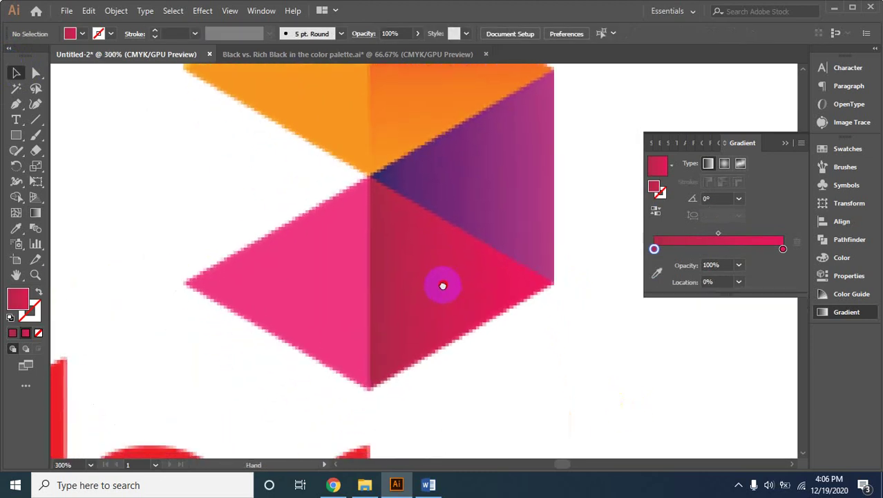
pyautogui.click(576, 267)
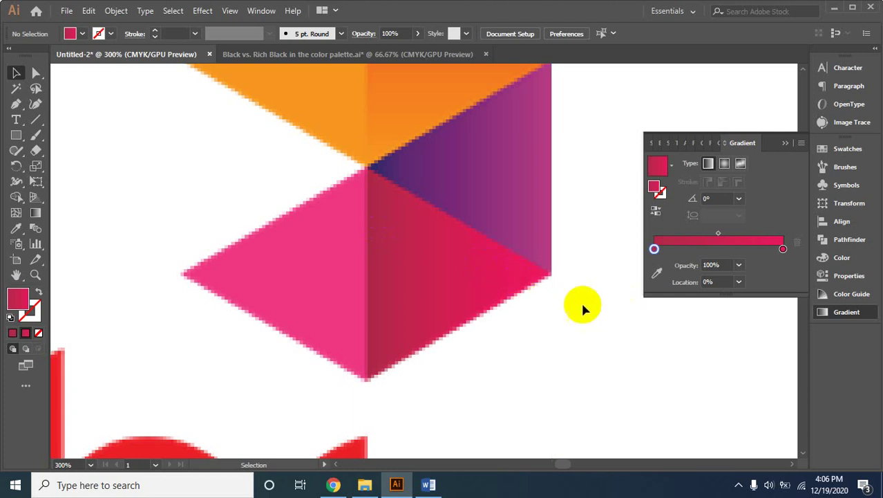
pyautogui.press('a')
# Zoom out and inspect the new red-pink gradient square beside the logo
pyautogui.keyDown('alt'); pyautogui.click(476, 288); pyautogui.keyUp('alt')
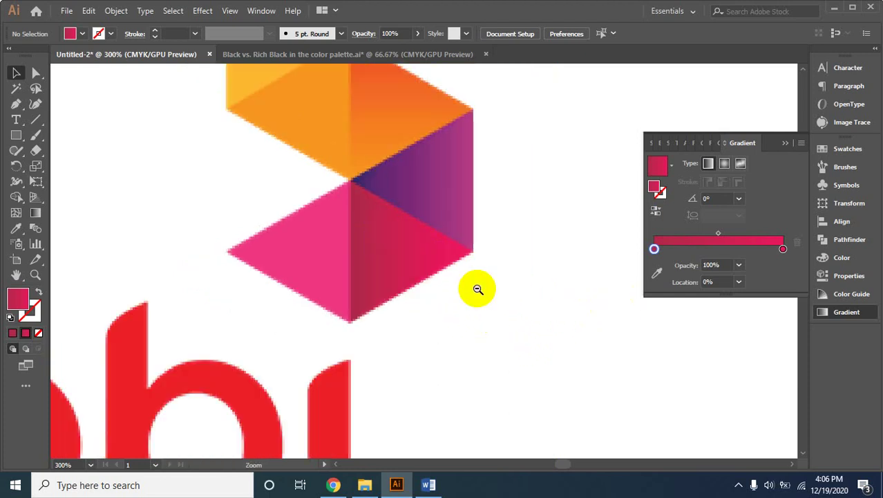
pyautogui.keyDown('alt'); pyautogui.click(393, 233); pyautogui.keyUp('alt')
pyautogui.keyDown('alt'); pyautogui.click(393, 233); pyautogui.keyUp('alt')
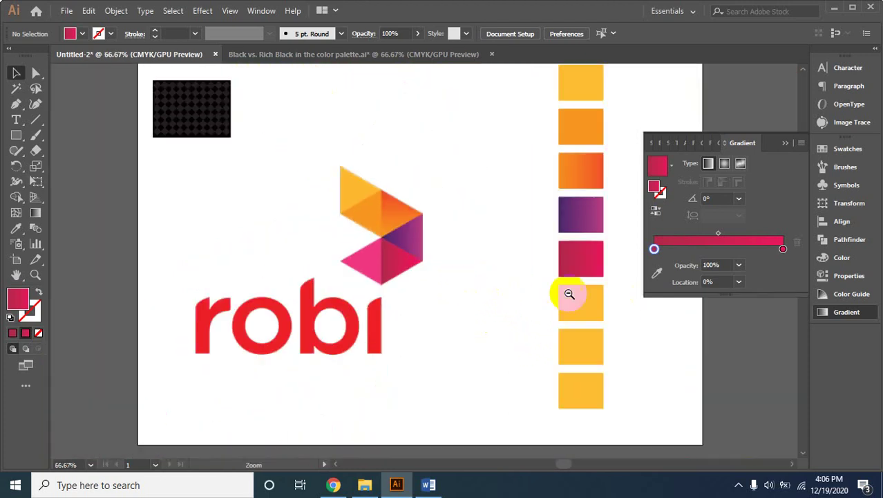
pyautogui.click(596, 264)
pyautogui.moveTo(386, 261); pyautogui.dragTo(498, 244)
pyautogui.click(498, 244)
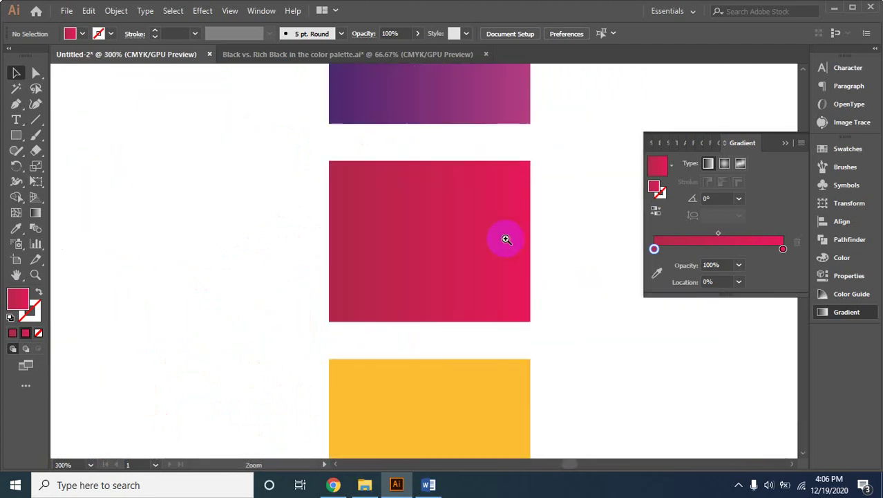
pyautogui.click(390, 257)
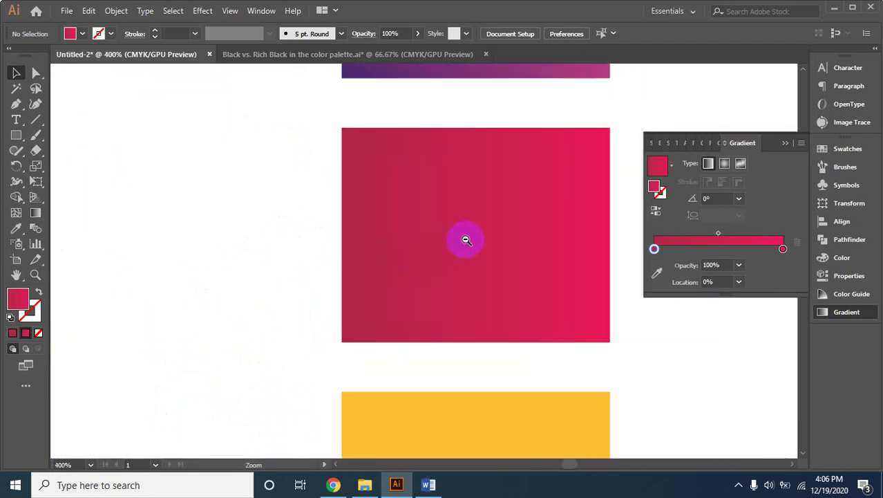
pyautogui.keyDown('alt'); pyautogui.click(466, 239); pyautogui.keyUp('alt')
pyautogui.keyDown('alt'); pyautogui.click(421, 259); pyautogui.keyUp('alt')
pyautogui.keyDown('alt'); pyautogui.click(421, 259); pyautogui.keyUp('alt')
pyautogui.keyDown('alt'); pyautogui.click(385, 278); pyautogui.keyUp('alt')
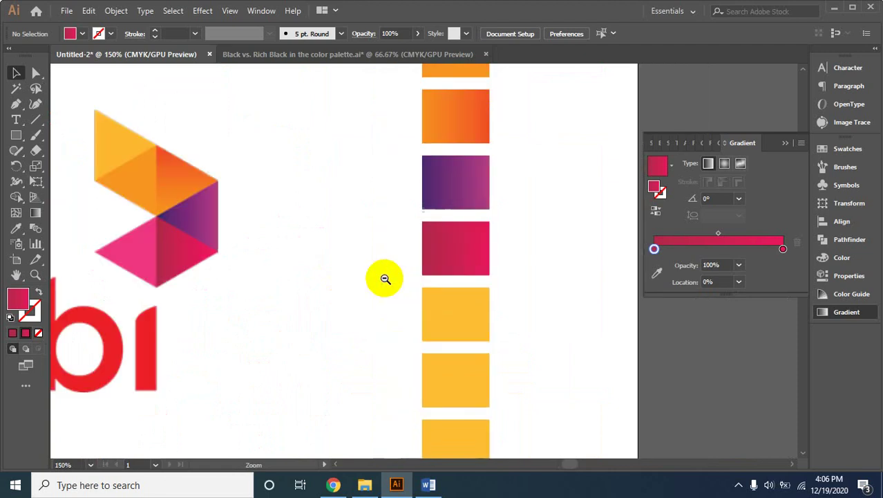
# Select the sixth yellow square and ready the Eyedropper to sample the logo's pink
pyautogui.click(451, 265)
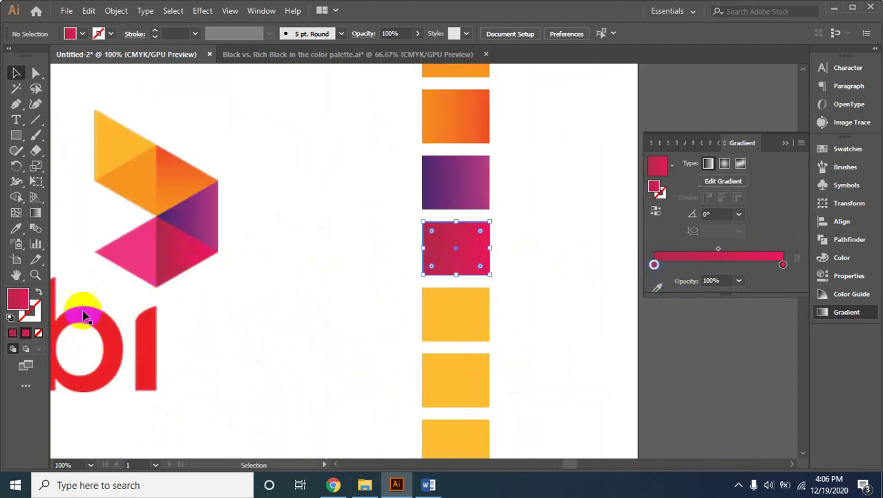
pyautogui.click(128, 260)
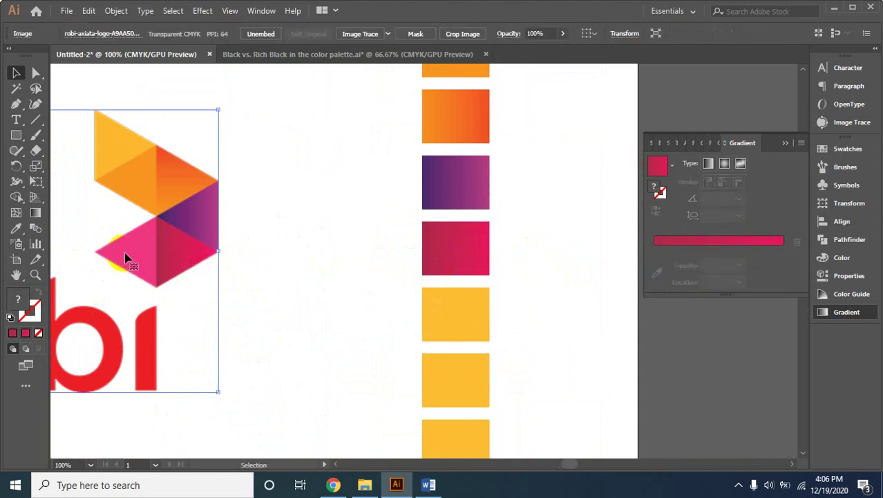
pyautogui.click(433, 325)
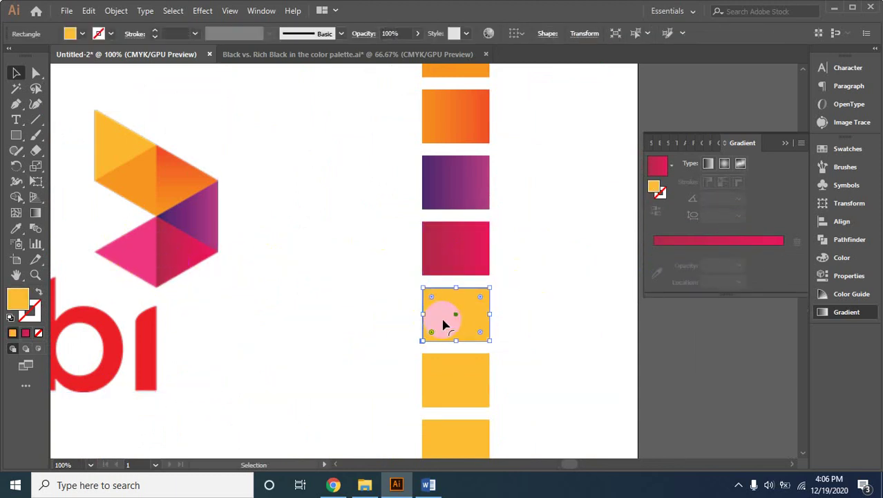
pyautogui.click(16, 230)
# Fill two column squares with the logo's pink and the red of the robi lettering
pyautogui.click(152, 240)
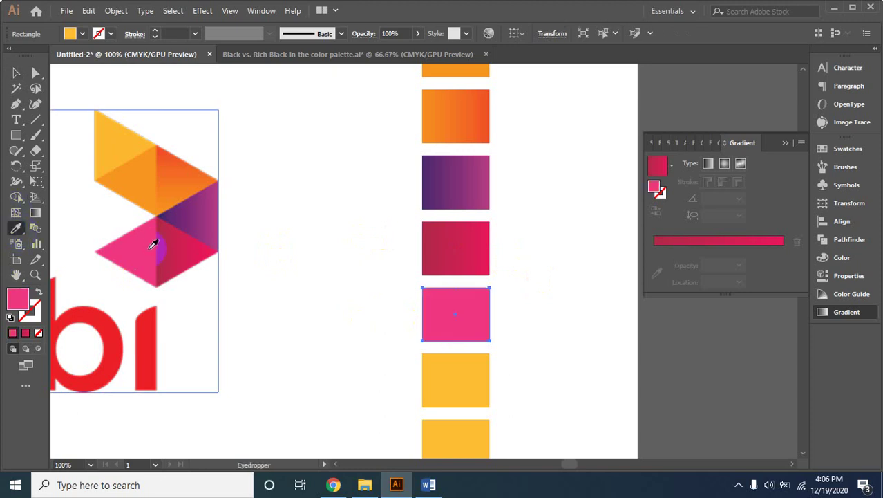
pyautogui.click(17, 74)
pyautogui.click(467, 379)
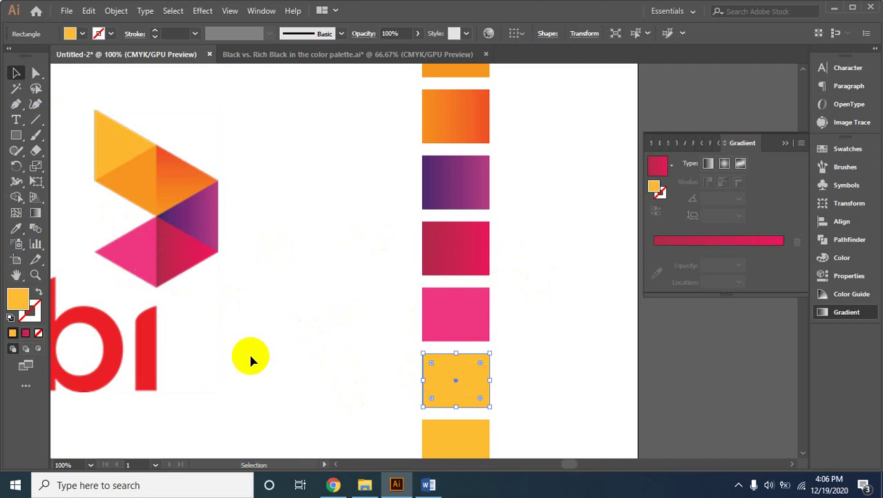
pyautogui.click(16, 233)
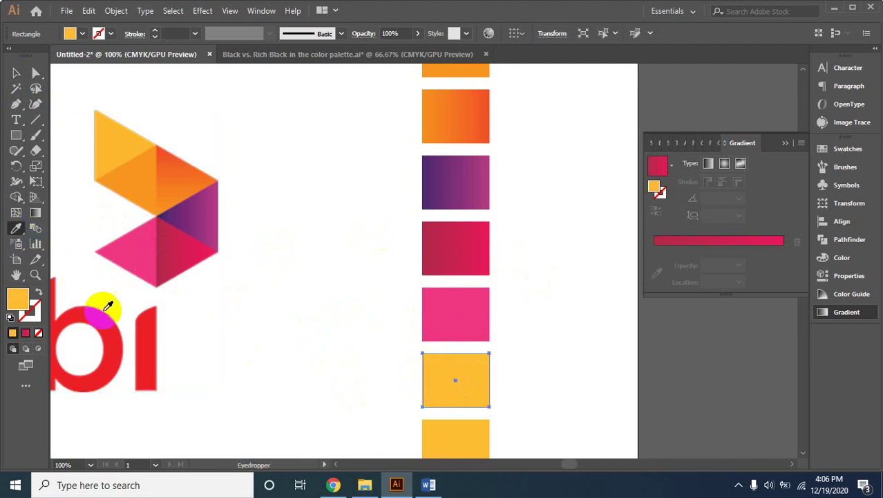
pyautogui.click(118, 336)
pyautogui.click(17, 73)
pyautogui.click(354, 238)
# Delete the leftover bottom yellow square and move the colour column up to the artboard's top edge
pyautogui.hotkey('ctrl', '-')
pyautogui.hotkey('ctrl', '-')
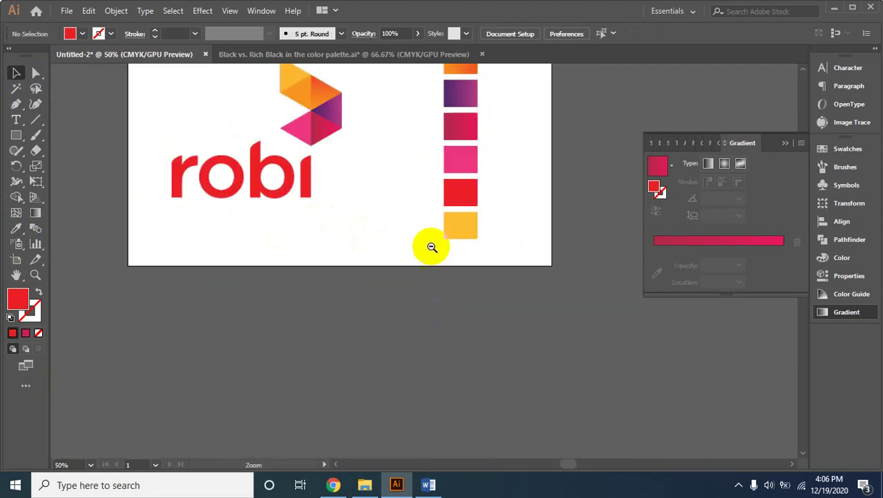
pyautogui.click(486, 341)
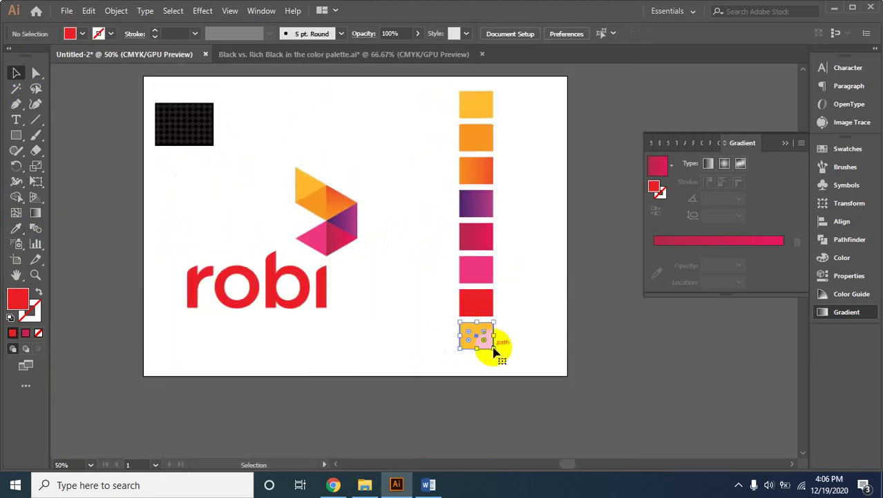
pyautogui.moveTo(493, 349); pyautogui.dragTo(491, 352)
pyautogui.moveTo(428, 97); pyautogui.dragTo(514, 334)
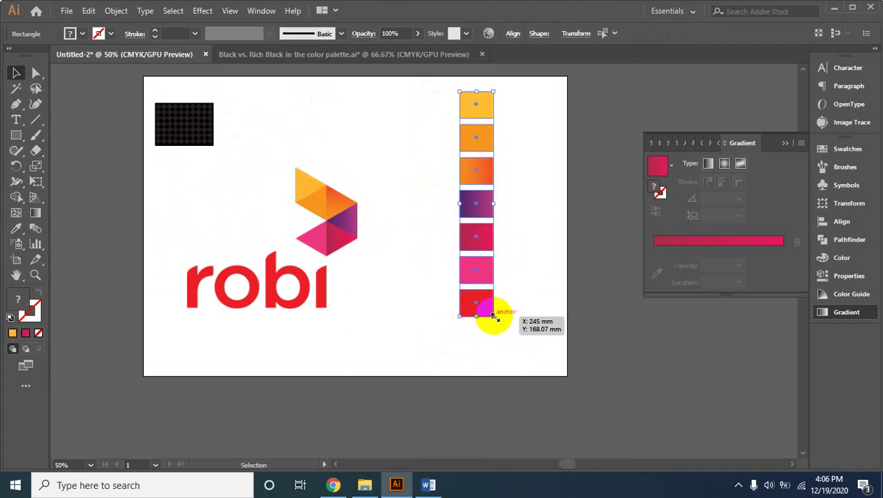
pyautogui.moveTo(494, 315)
pyautogui.mouseDown()
pyautogui.moveTo(478, 287)
pyautogui.moveTo(487, 296)
pyautogui.mouseUp()
pyautogui.moveTo(430, 139)
pyautogui.mouseDown()
pyautogui.moveTo(468, 160)
pyautogui.moveTo(409, 94)
pyautogui.mouseUp()
pyautogui.click(458, 129)
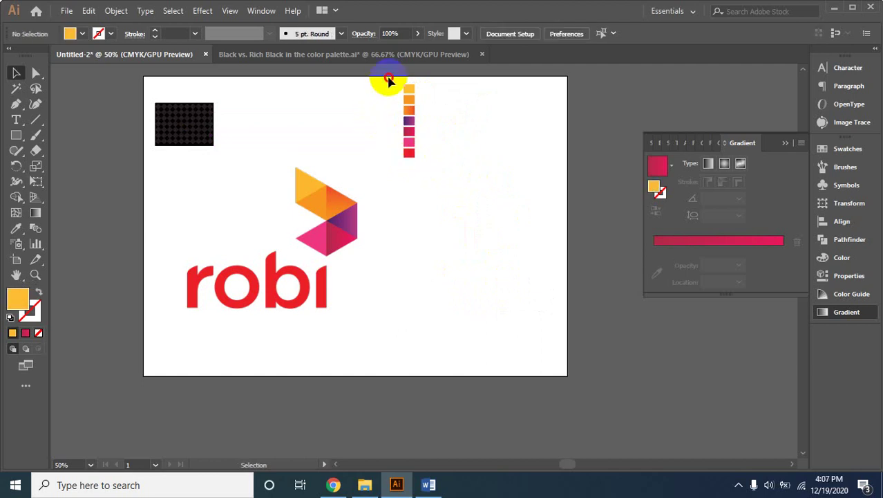
# Shift the robi logo image up and left toward the artboard's top-left corner
pyautogui.moveTo(389, 81); pyautogui.dragTo(430, 172)
pyautogui.moveTo(321, 277); pyautogui.dragTo(270, 222)
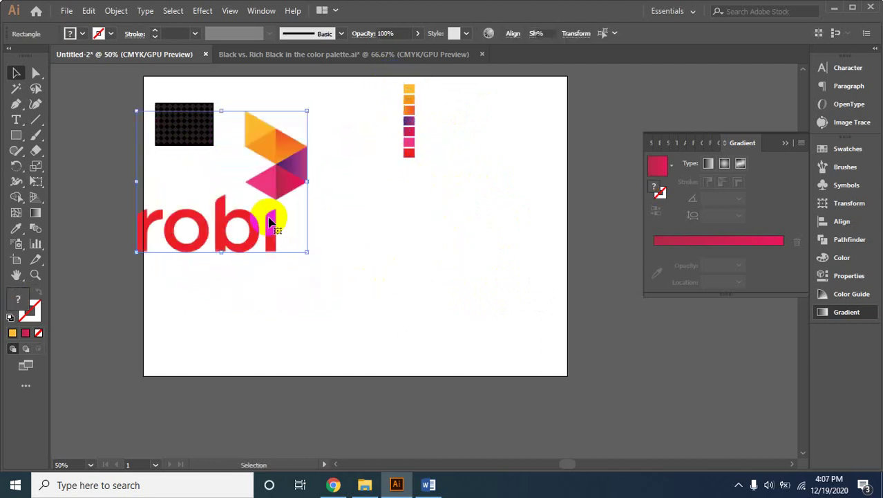
pyautogui.click(270, 221)
pyautogui.moveTo(221, 223); pyautogui.dragTo(227, 220)
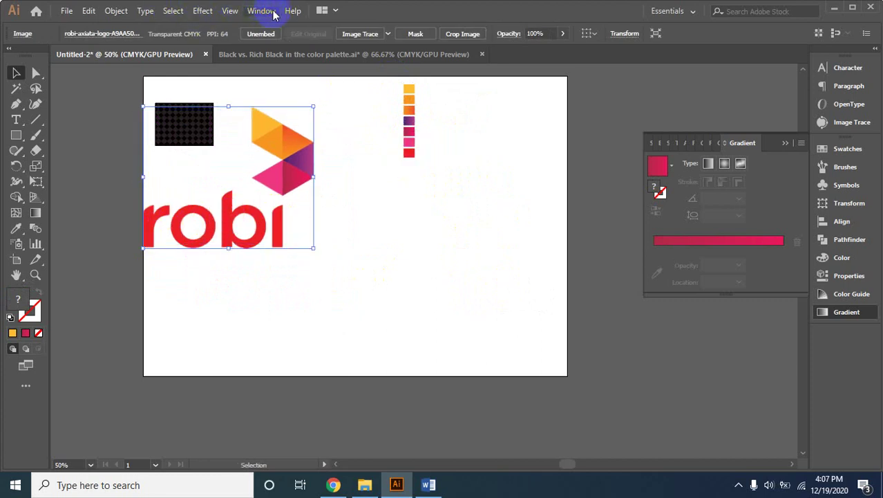
# Show the Swatches panel from the Window menu
pyautogui.click(261, 10)
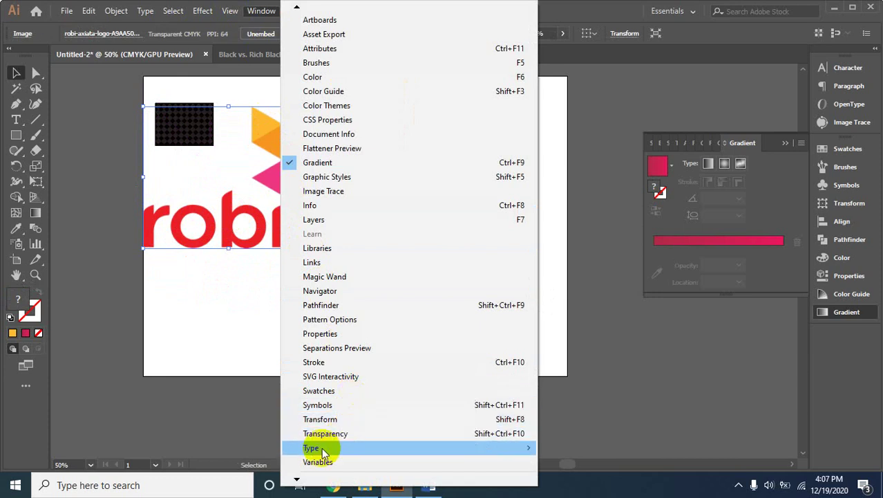
pyautogui.click(297, 479)
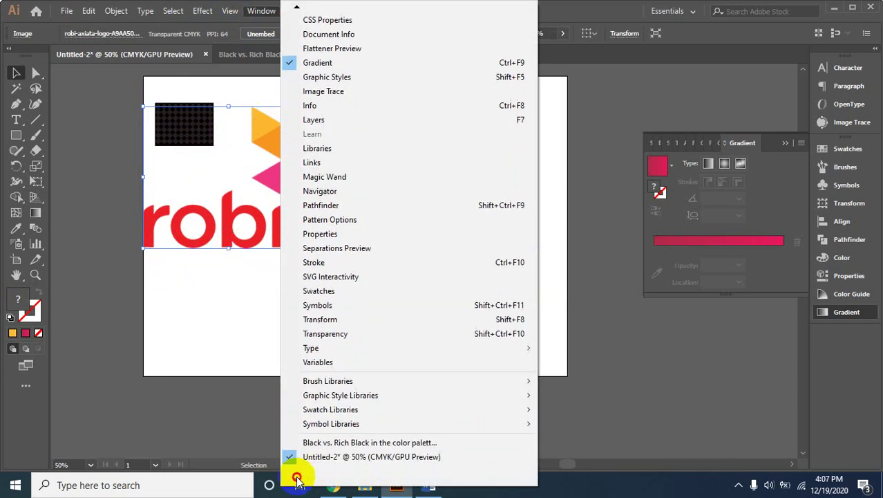
pyautogui.click(342, 292)
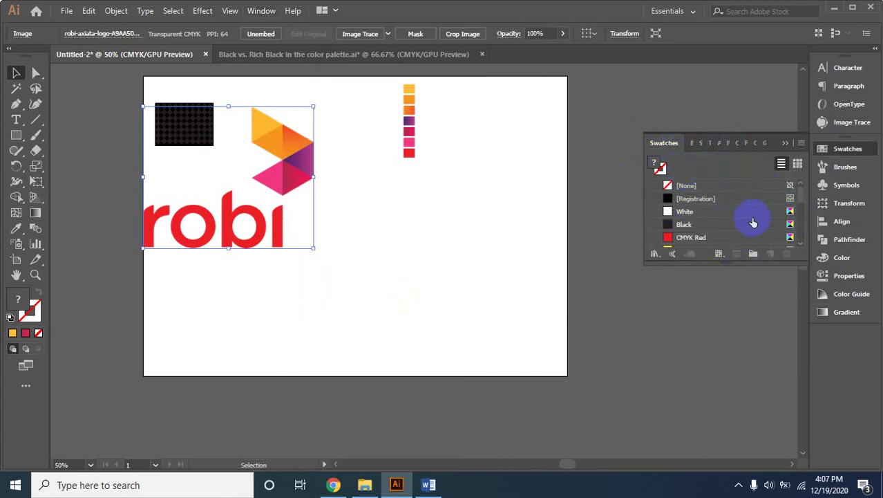
pyautogui.scroll(-1, 754, 222)
# Marquee-select the whole column of seven colour squares
pyautogui.moveTo(436, 79); pyautogui.dragTo(409, 162)
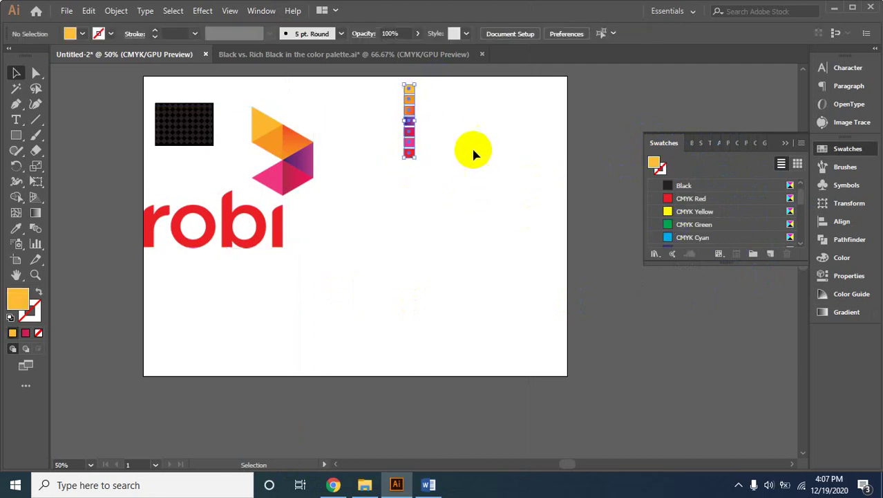
pyautogui.moveTo(409, 120); pyautogui.dragTo(415, 137)
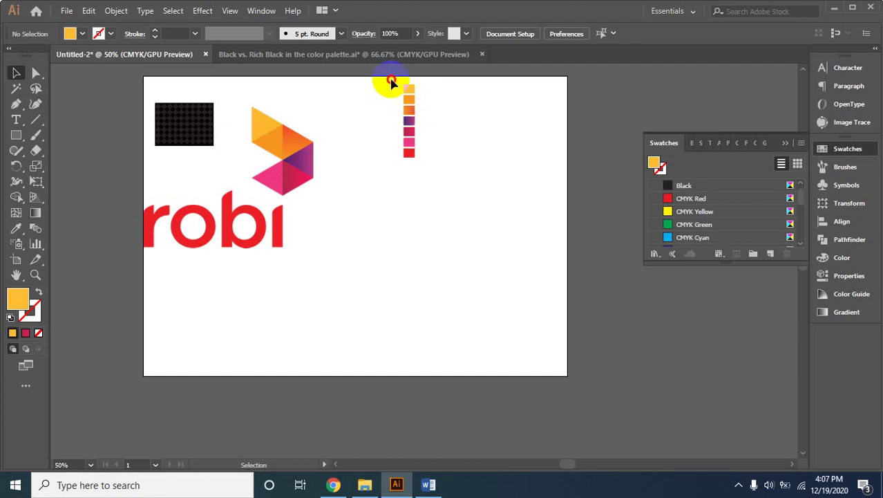
pyautogui.moveTo(391, 84); pyautogui.dragTo(429, 160)
pyautogui.moveTo(409, 127); pyautogui.dragTo(409, 124)
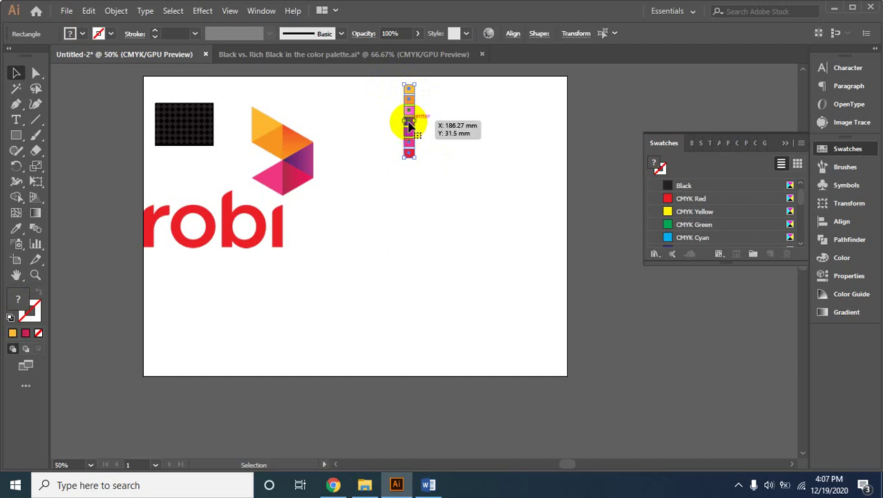
pyautogui.moveTo(384, 83); pyautogui.dragTo(446, 175)
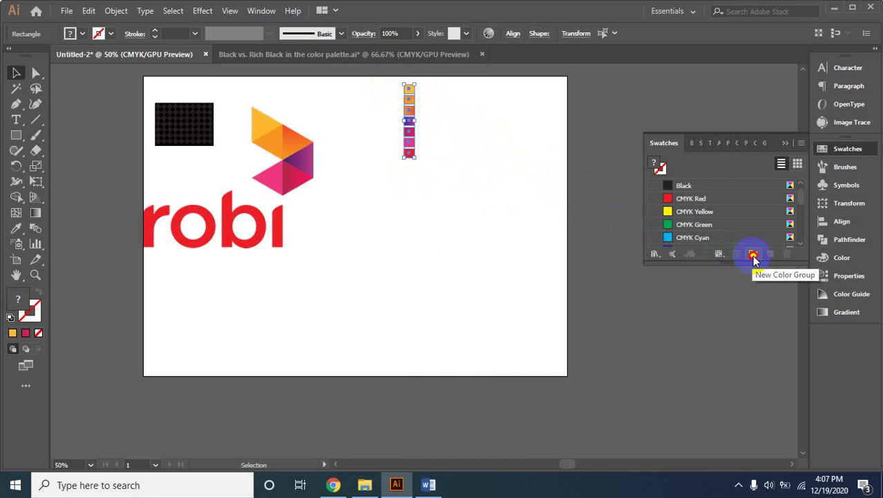
# Create a new colour group named 'robi logo color' from the selected squares
pyautogui.click(753, 255)
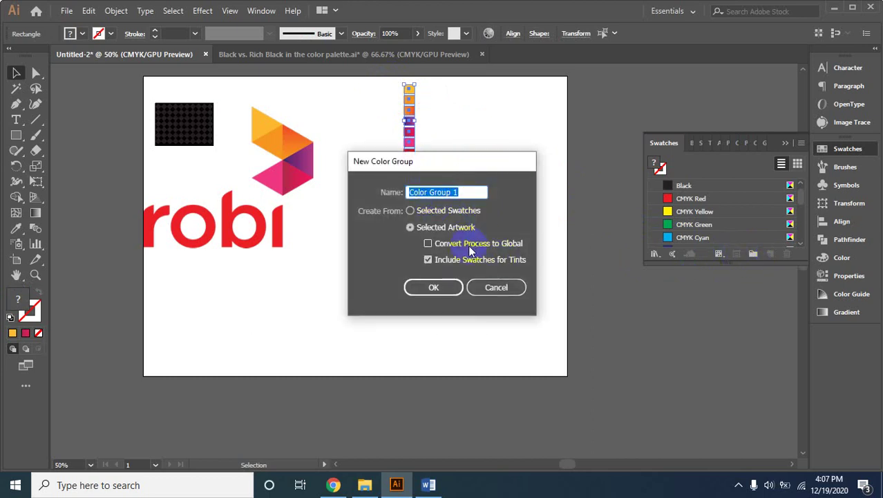
pyautogui.write('robi logo color')
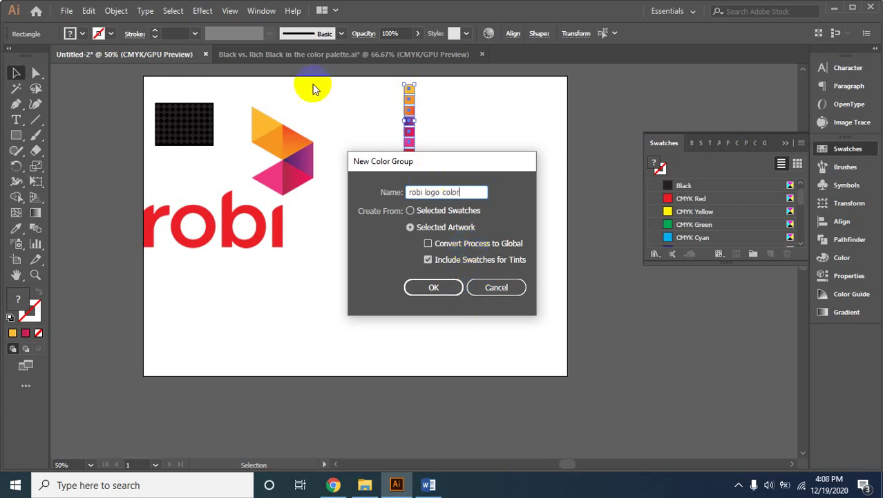
pyautogui.click(437, 287)
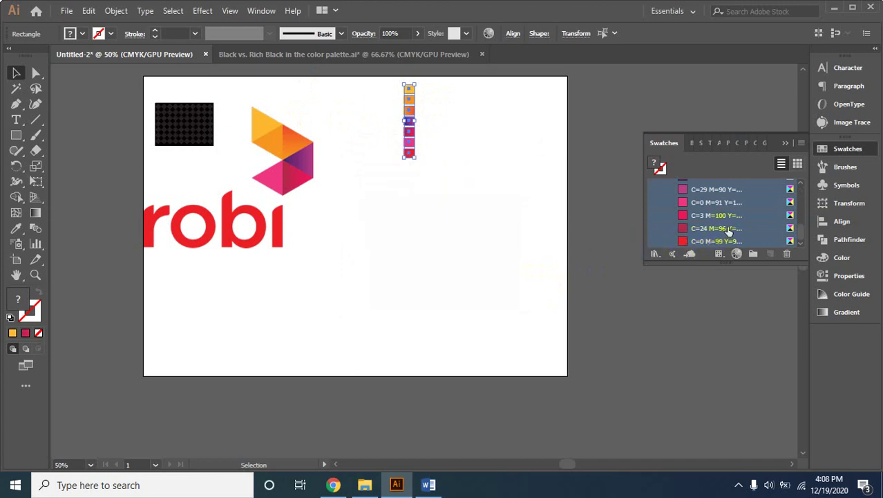
# Review the new swatch group in the Swatches panel, then deselect everything
pyautogui.scroll(3, 729, 232)
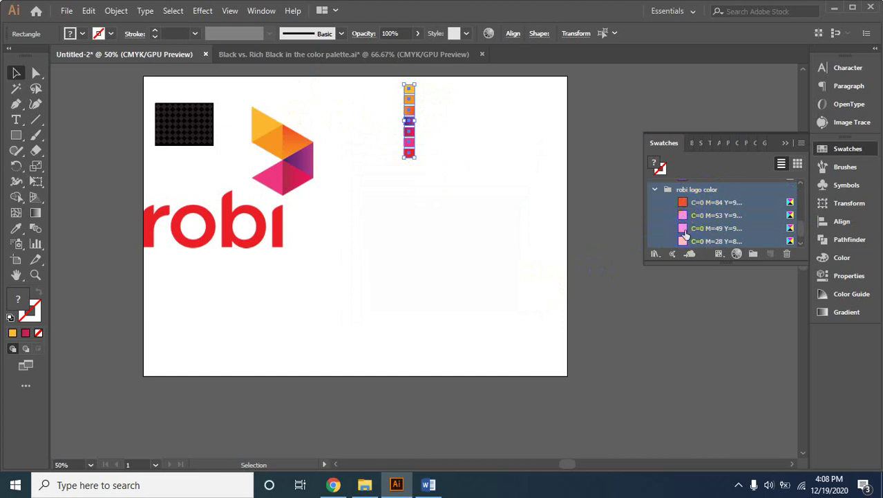
pyautogui.scroll(-2, 694, 244)
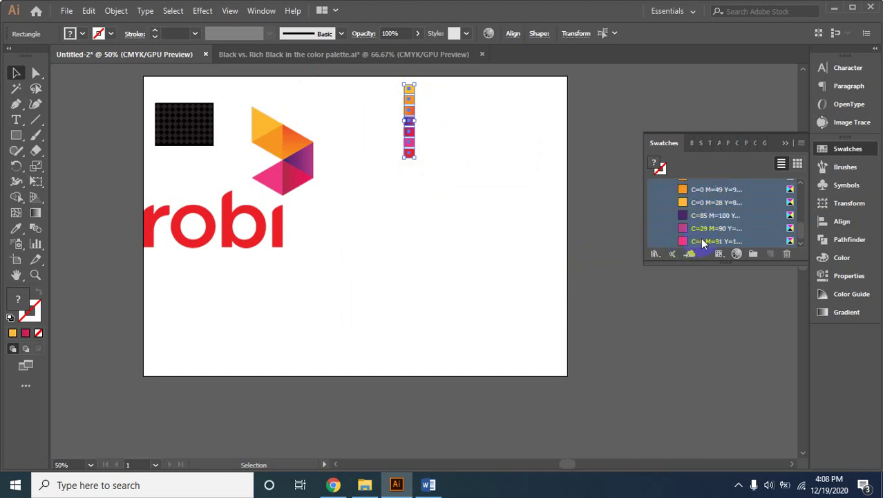
pyautogui.scroll(-3, 696, 240)
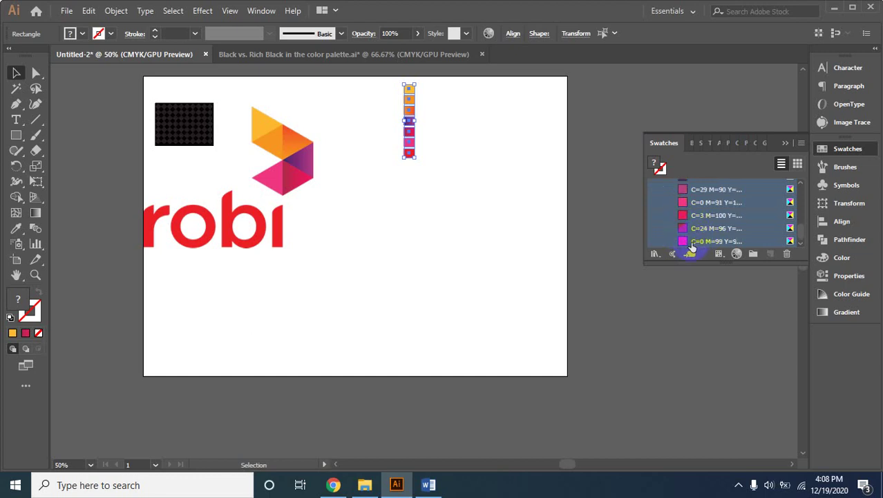
pyautogui.scroll(3, 712, 235)
pyautogui.scroll(-3, 714, 229)
pyautogui.click(599, 150)
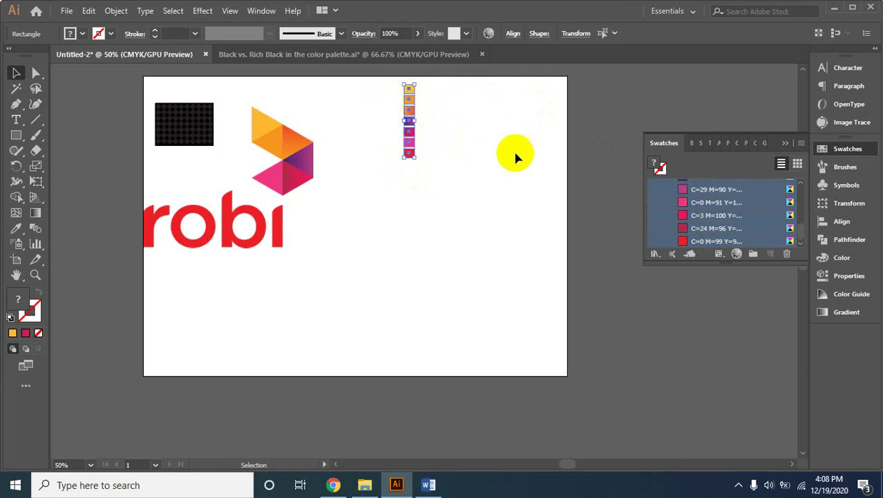
pyautogui.scroll(5, 732, 206)
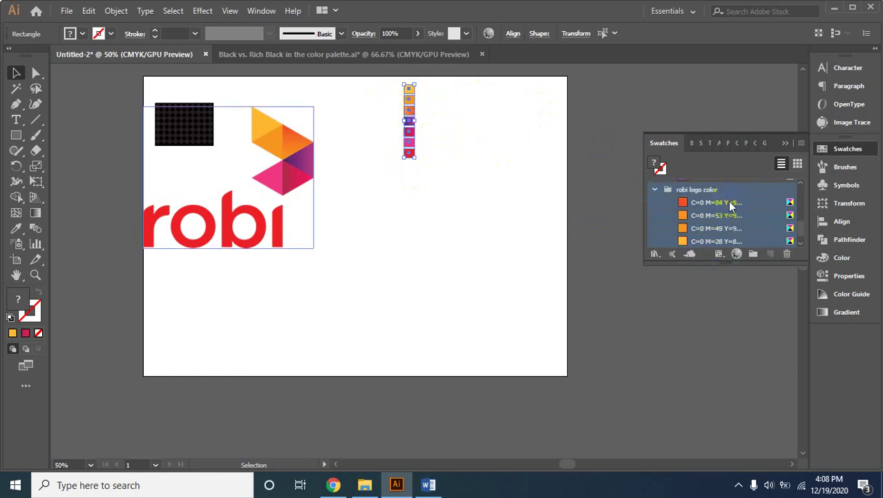
pyautogui.scroll(-2, 732, 205)
pyautogui.scroll(-3, 729, 228)
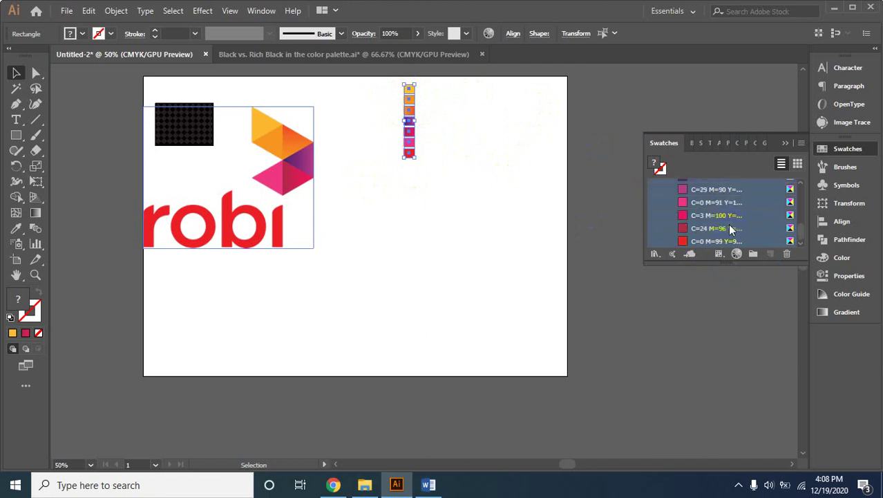
pyautogui.click(436, 109)
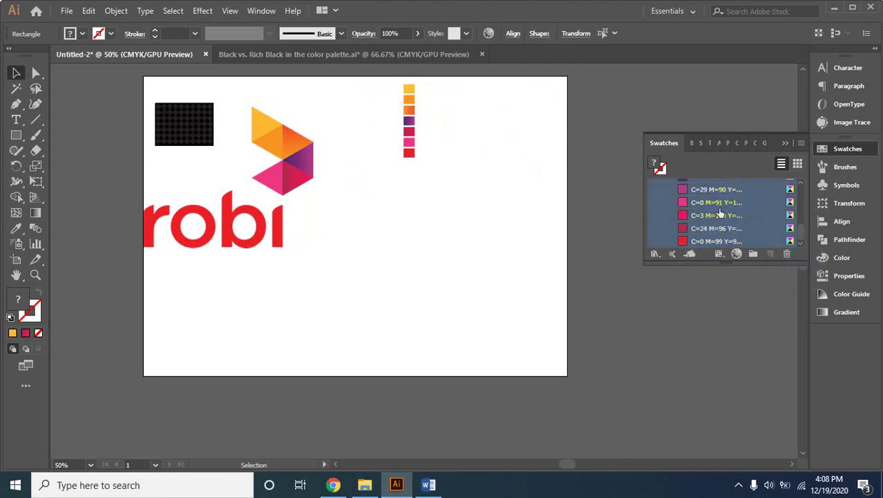
pyautogui.scroll(3, 695, 206)
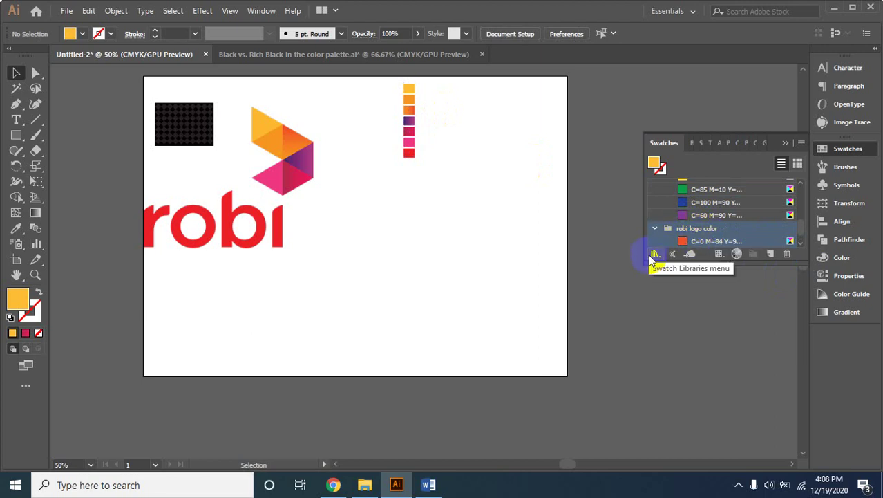
# Save the current swatches as the library file 'robi logo color'
pyautogui.click(654, 253)
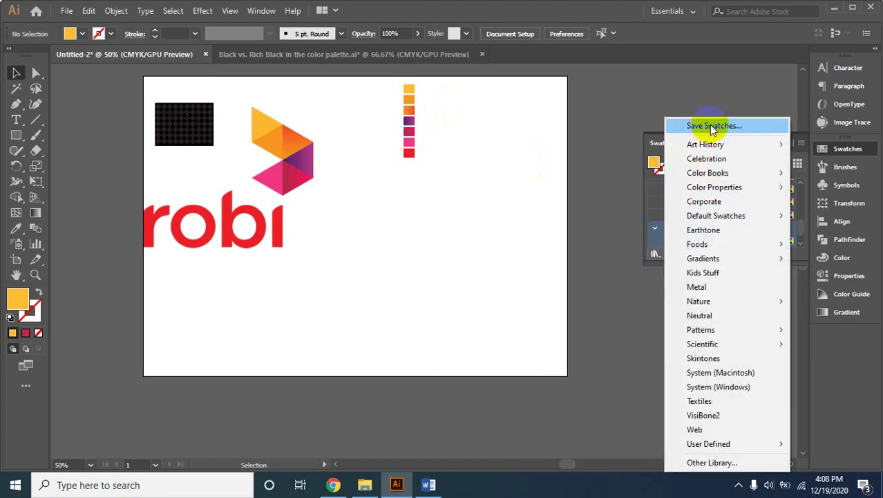
pyautogui.click(734, 126)
pyautogui.click(669, 229)
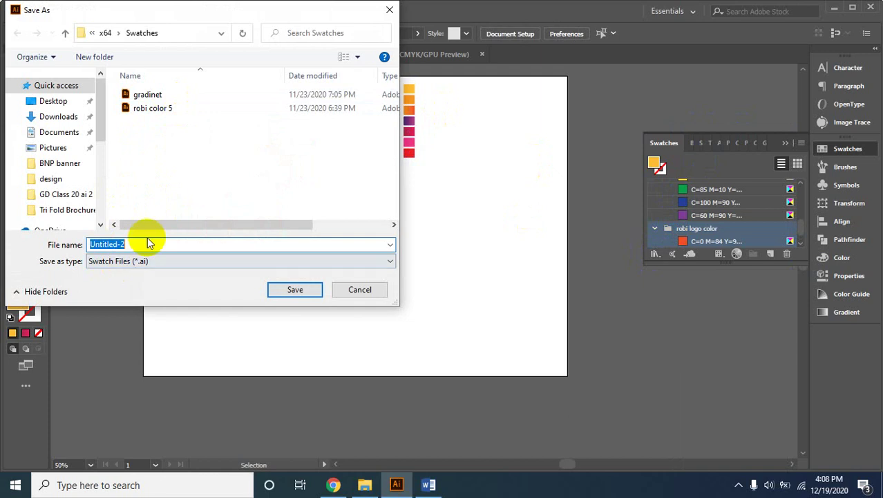
pyautogui.write('robi ')
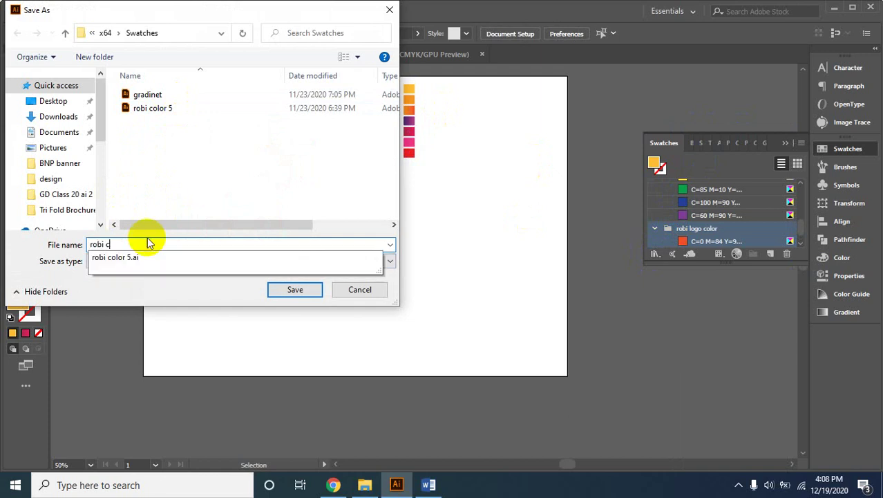
pyautogui.write('logo color')
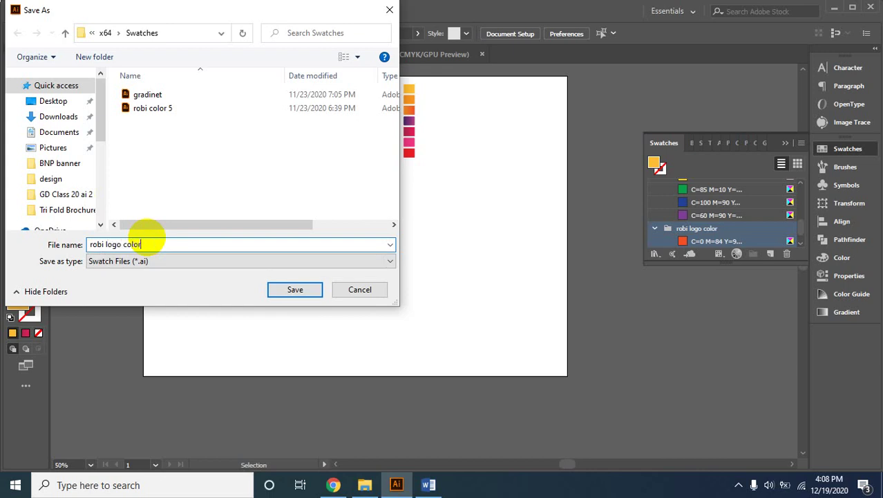
pyautogui.click(289, 289)
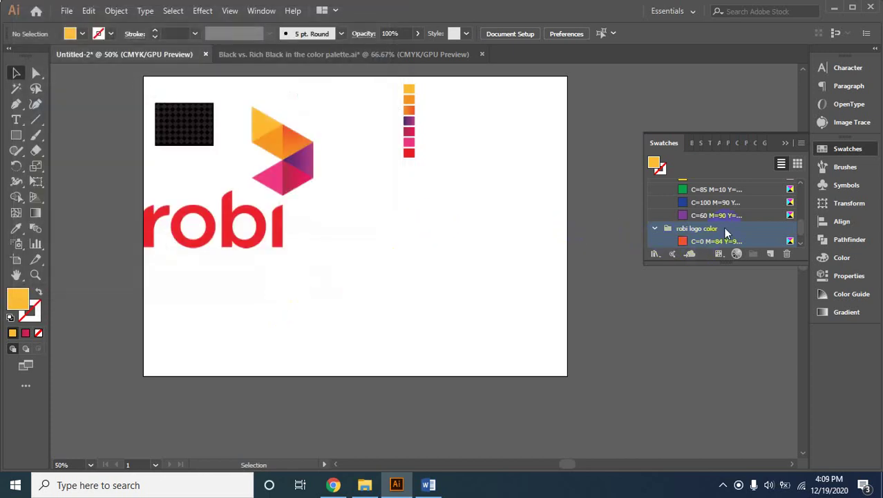
# Try stretching the colour squares into wide bars, then undo the stretch
pyautogui.scroll(-3, 726, 228)
pyautogui.scroll(-1, 726, 228)
pyautogui.scroll(3, 726, 229)
pyautogui.scroll(-3, 726, 228)
pyautogui.scroll(2, 725, 219)
pyautogui.scroll(1, 725, 219)
pyautogui.scroll(2, 725, 219)
pyautogui.scroll(2, 725, 219)
pyautogui.scroll(2, 727, 223)
pyautogui.scroll(2, 727, 223)
pyautogui.scroll(3, 727, 223)
pyautogui.scroll(-5, 727, 223)
pyautogui.scroll(-2, 727, 223)
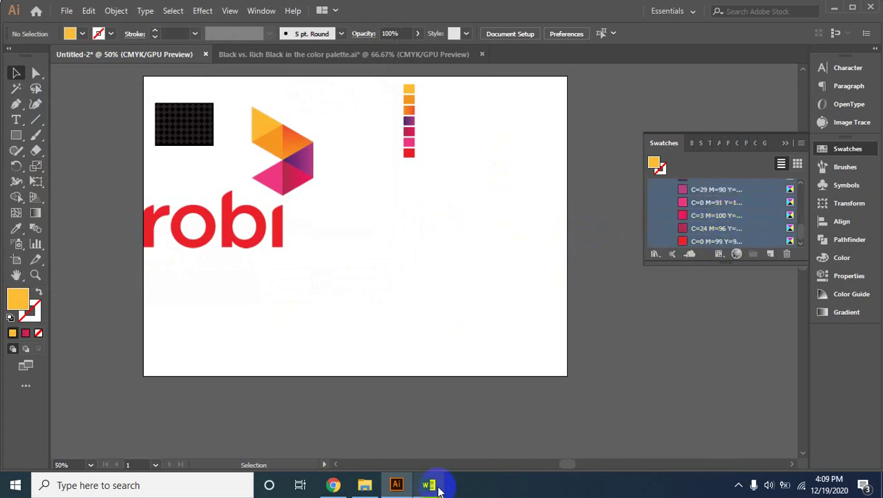
pyautogui.moveTo(428, 485)
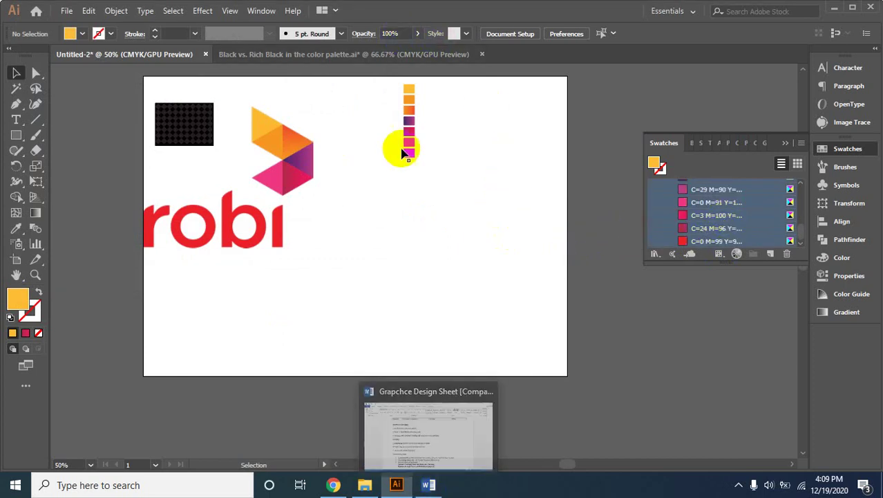
pyautogui.moveTo(385, 78); pyautogui.dragTo(420, 168)
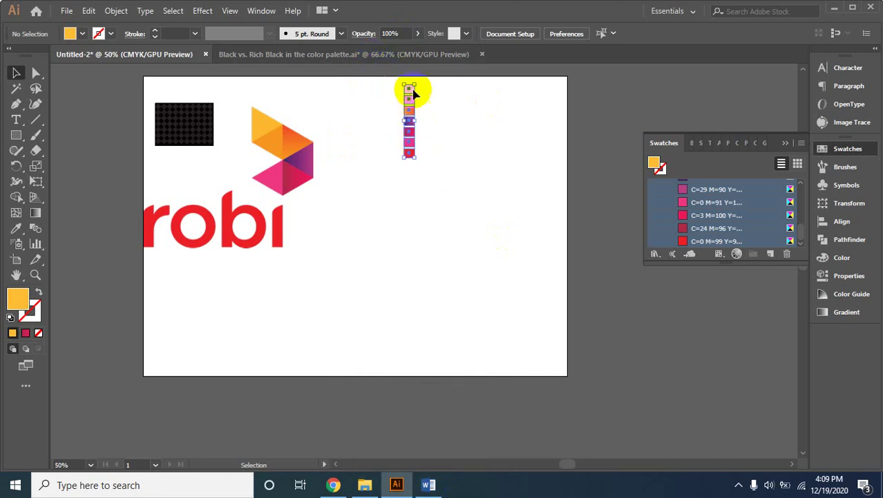
pyautogui.moveTo(410, 89)
pyautogui.mouseDown()
pyautogui.moveTo(479, 95)
pyautogui.moveTo(537, 121)
pyautogui.mouseUp()
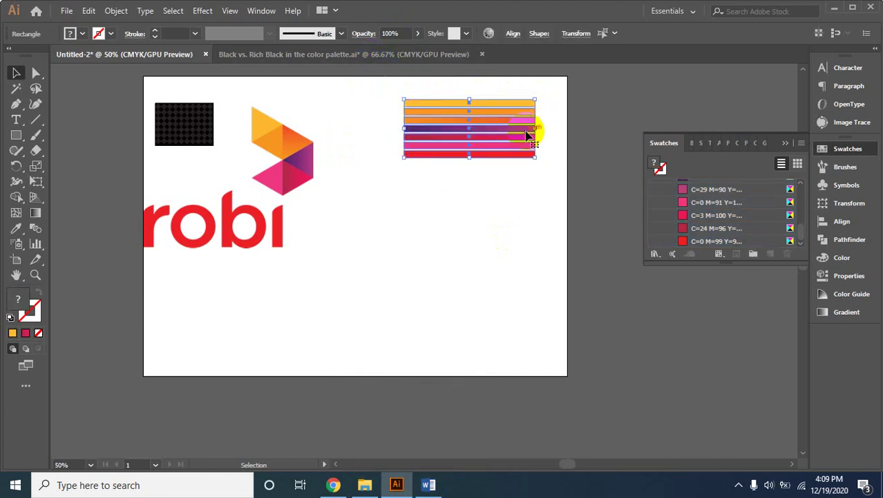
pyautogui.hotkey('ctrl', 'z')
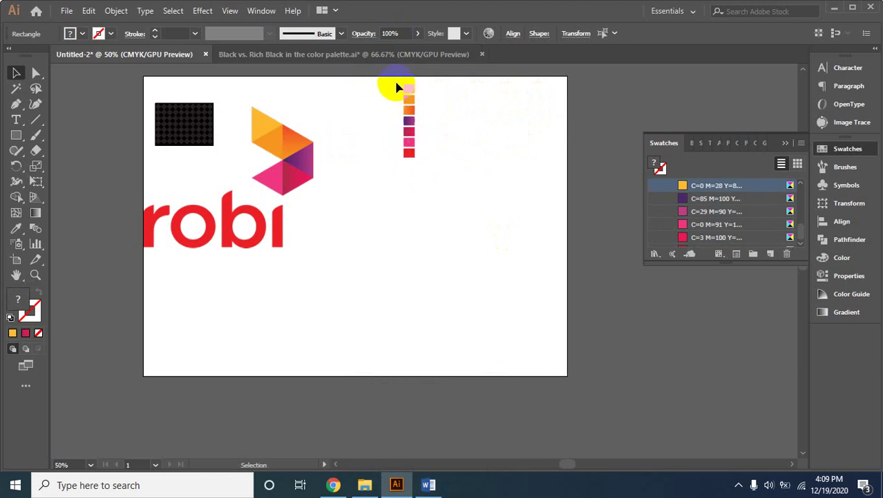
pyautogui.click(423, 183)
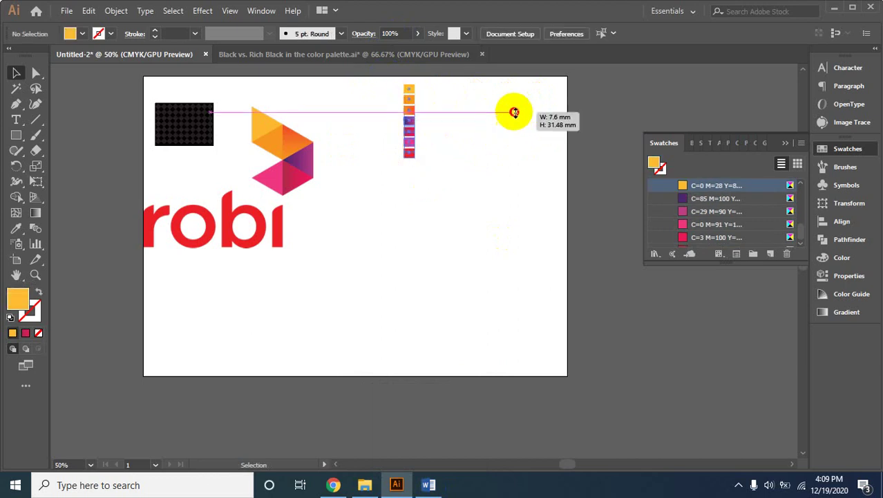
pyautogui.moveTo(410, 91); pyautogui.dragTo(536, 140)
pyautogui.hotkey('ctrl', 'z')
# Move the seven-square column about 101 mm right to the artboard's top-right edge, then deselect
pyautogui.moveTo(416, 141); pyautogui.dragTo(412, 92)
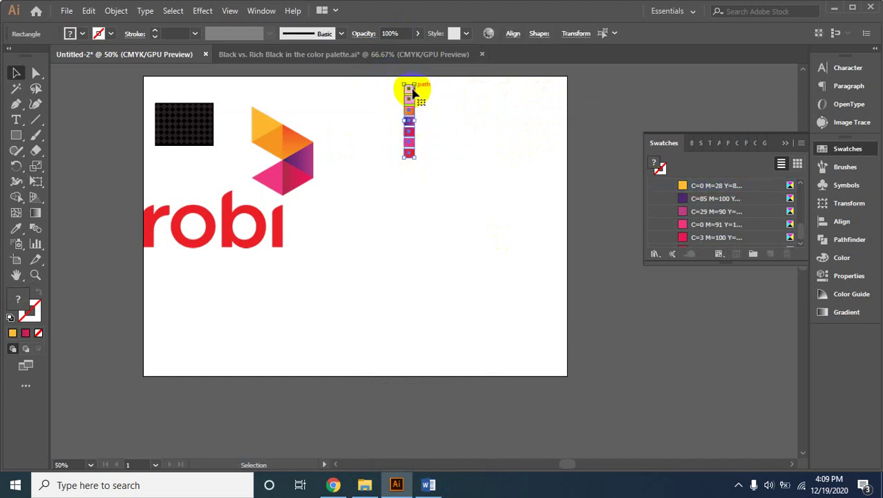
pyautogui.moveTo(413, 91); pyautogui.dragTo(556, 90)
pyautogui.click(527, 208)
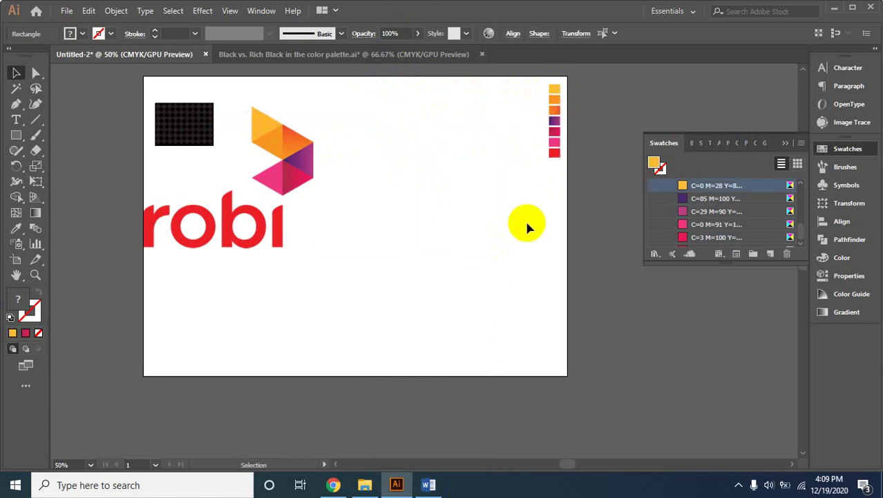
pyautogui.click(434, 253)
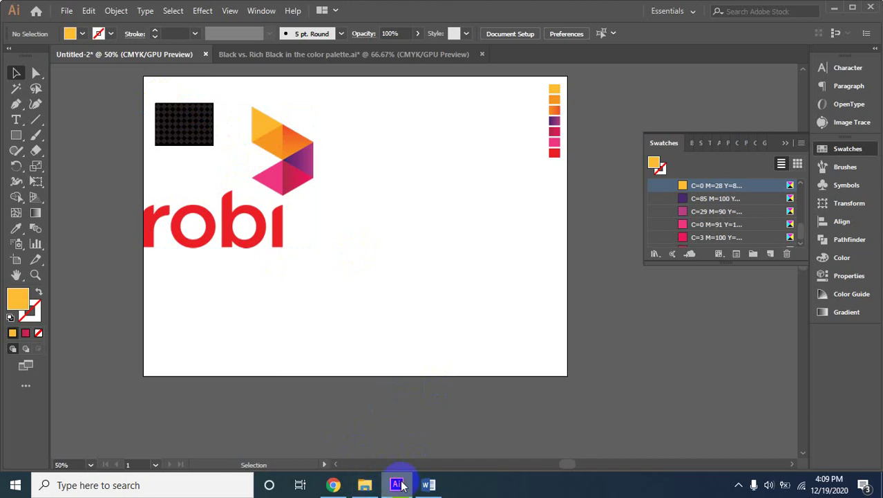
# In the Word outline, select the Gradient lines on introducing gradients and saving gradient swatches
pyautogui.click(427, 484)
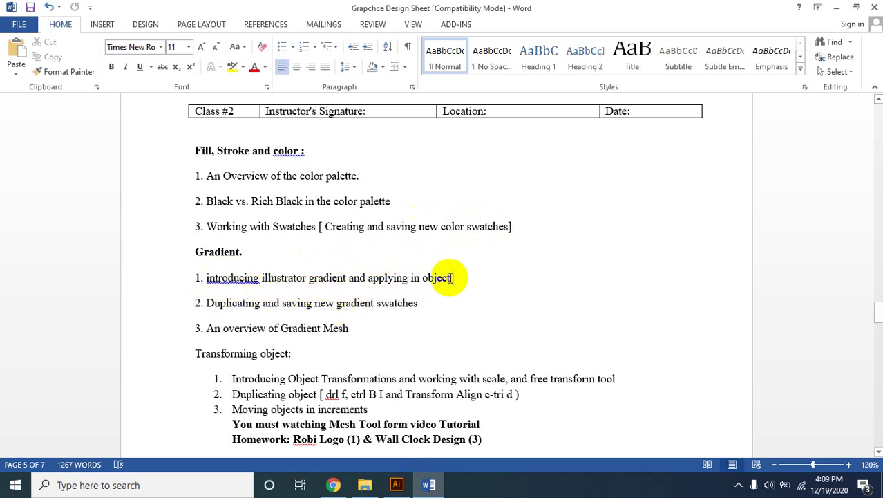
pyautogui.moveTo(450, 279)
pyautogui.mouseDown()
pyautogui.moveTo(340, 260)
pyautogui.moveTo(237, 279)
pyautogui.mouseUp()
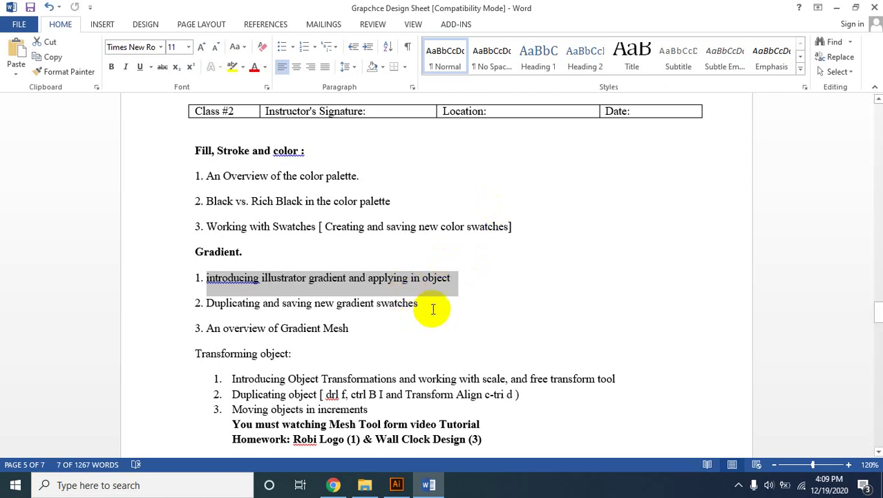
pyautogui.moveTo(430, 306); pyautogui.dragTo(228, 291)
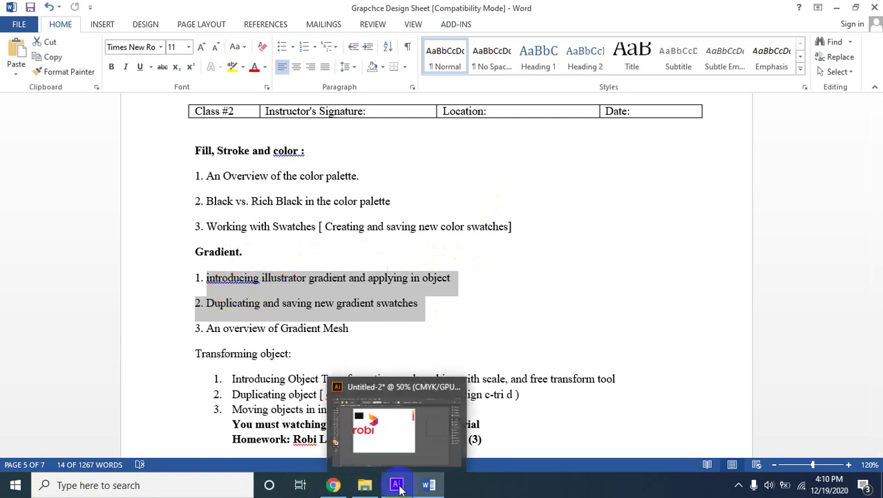
pyautogui.click(378, 413)
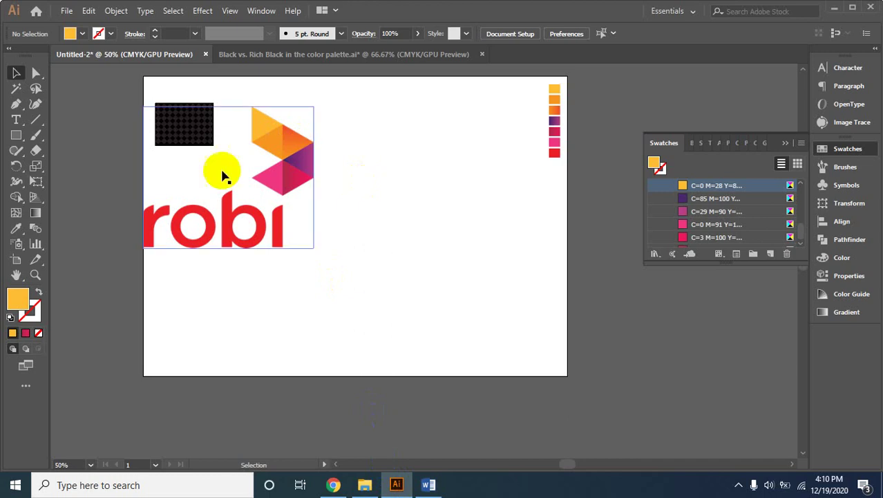
# Draw a wide rectangle, about 118 × 28 mm, right of the robi lettering
pyautogui.click(10, 138)
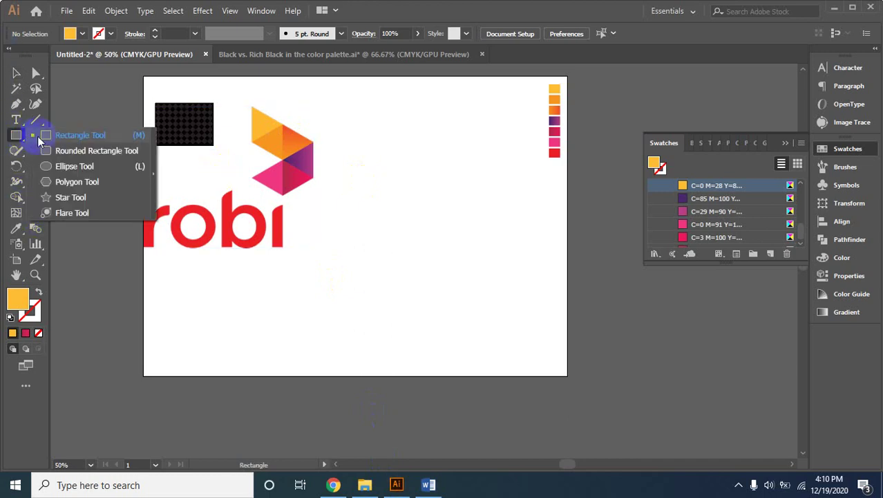
pyautogui.moveTo(228, 177); pyautogui.dragTo(330, 175)
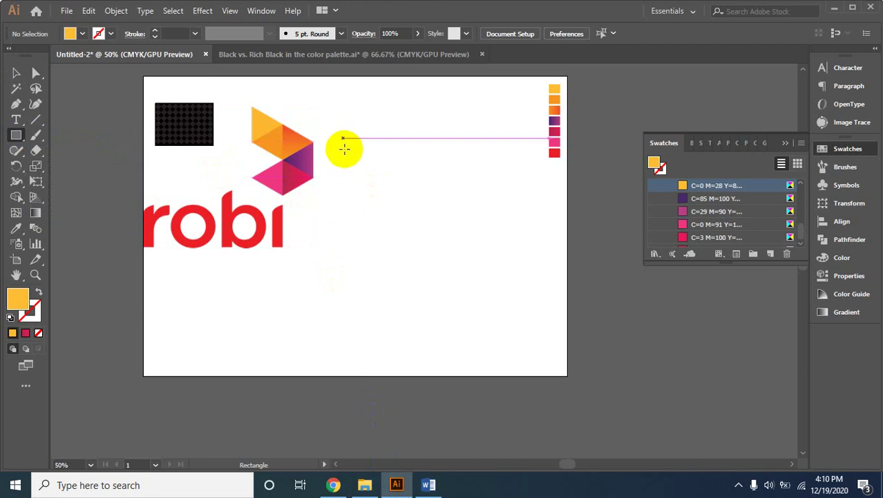
pyautogui.moveTo(317, 208); pyautogui.dragTo(556, 243)
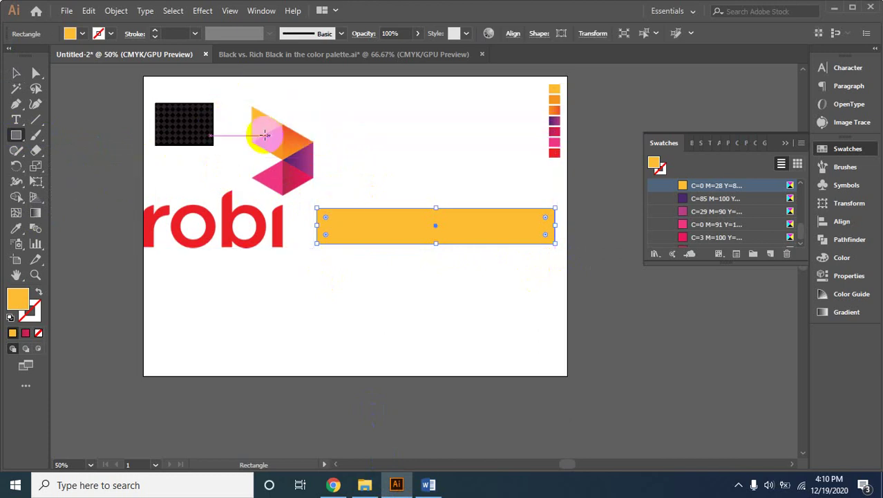
pyautogui.click(16, 72)
pyautogui.click(414, 227)
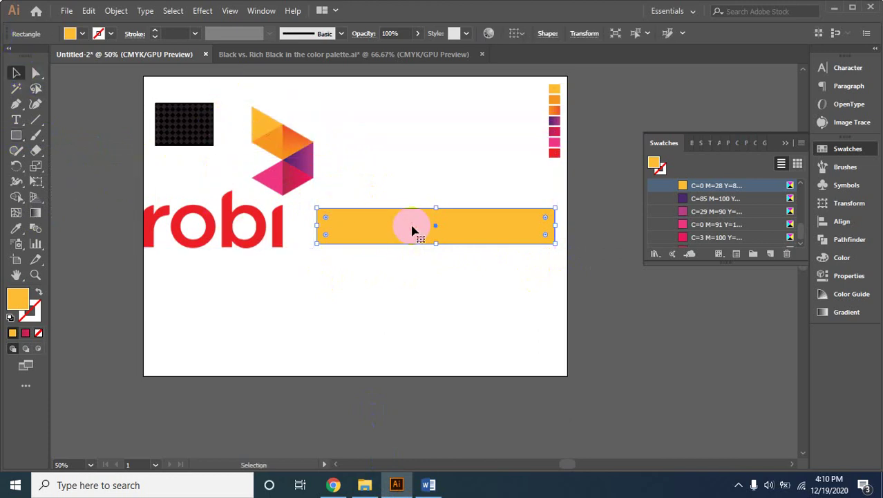
# Give the rectangle a gradient fill with its right end stop set to the logo's yellow
pyautogui.click(35, 214)
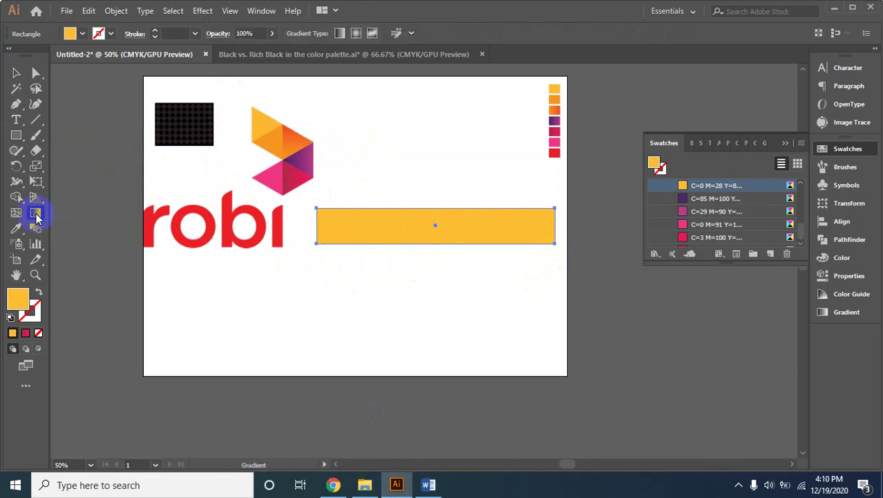
pyautogui.click(844, 312)
pyautogui.click(691, 240)
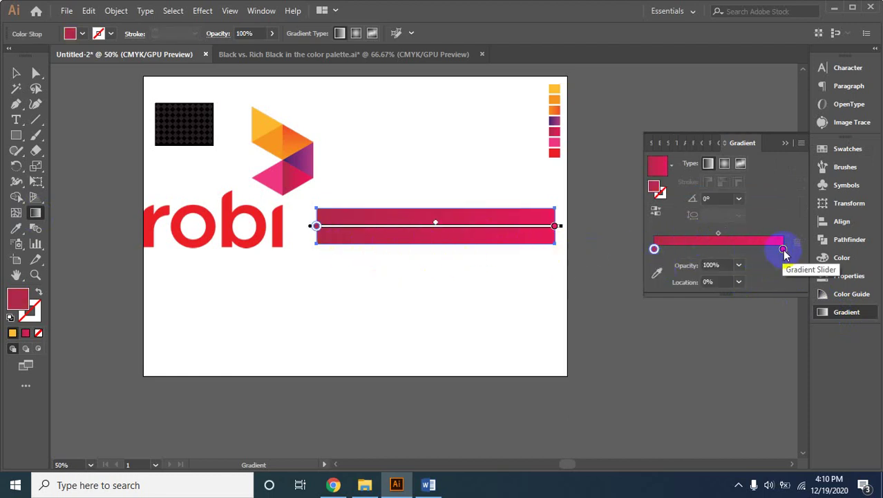
pyautogui.moveTo(785, 254); pyautogui.dragTo(779, 249)
pyautogui.click(783, 249)
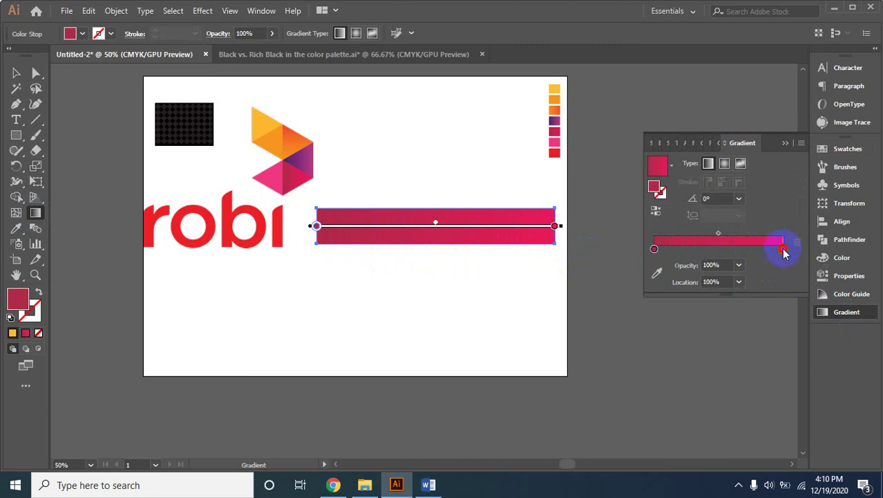
pyautogui.doubleClick(783, 249)
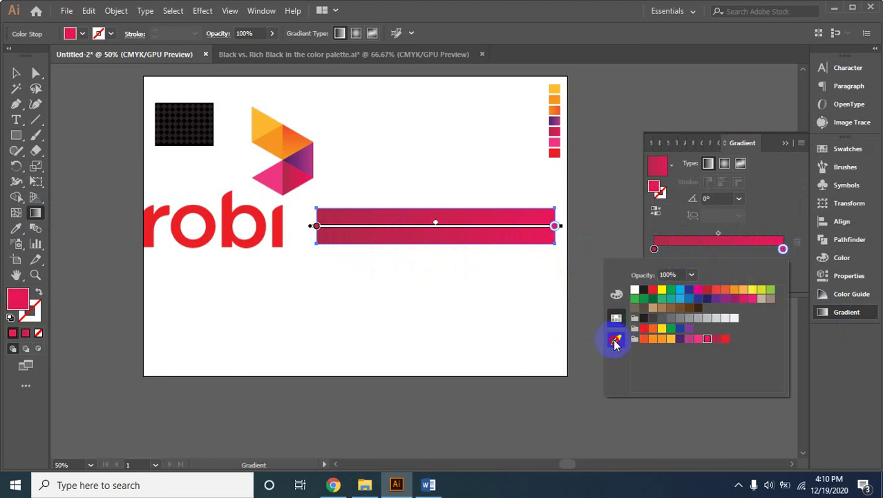
pyautogui.click(616, 339)
pyautogui.click(260, 124)
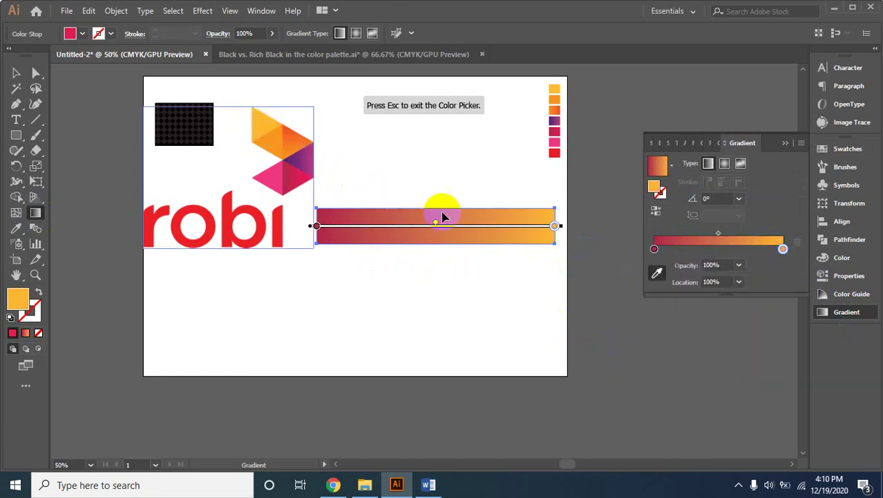
# Add gradient stops at about 82.51% and 70.2%, undoing an accidental loss of the gradient
pyautogui.click(760, 249)
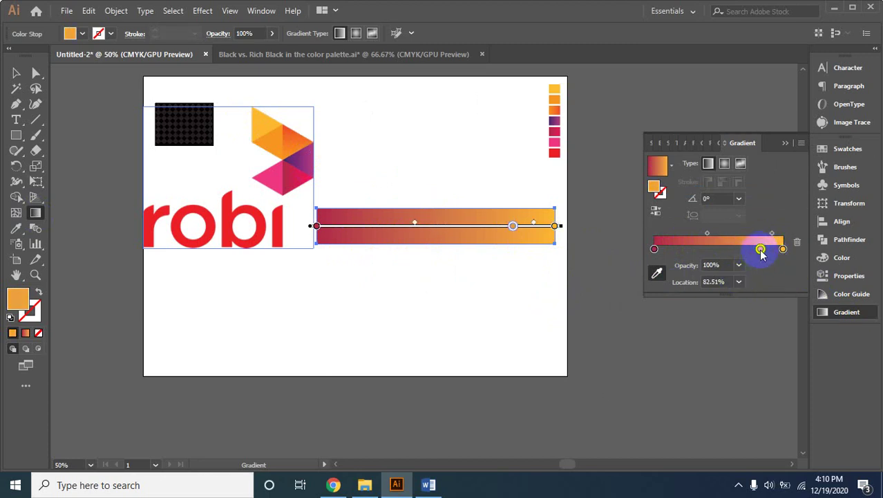
pyautogui.doubleClick(760, 249)
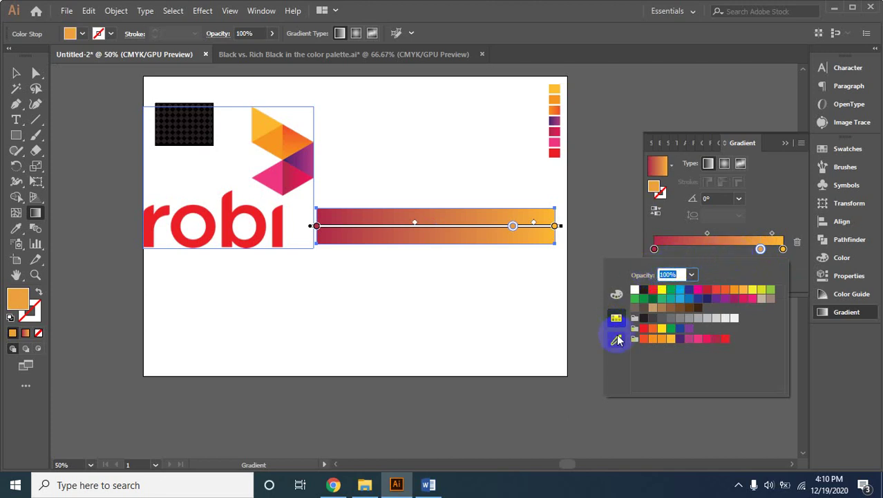
pyautogui.click(615, 329)
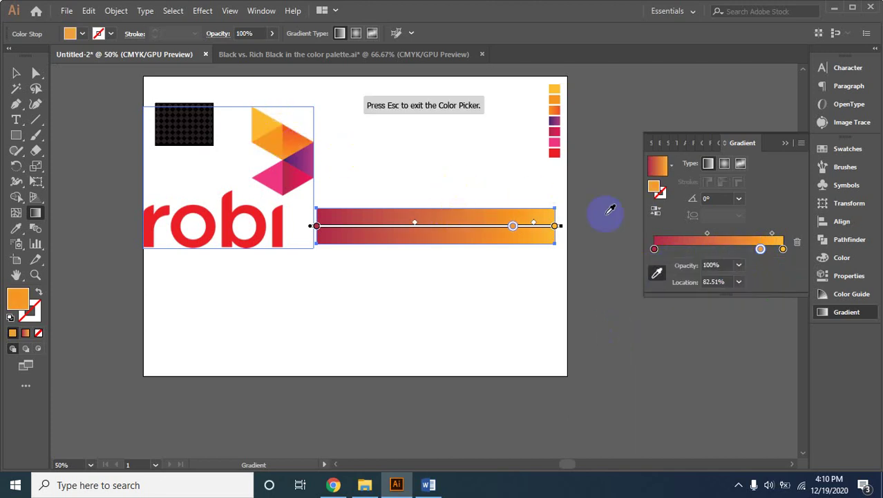
pyautogui.click(744, 250)
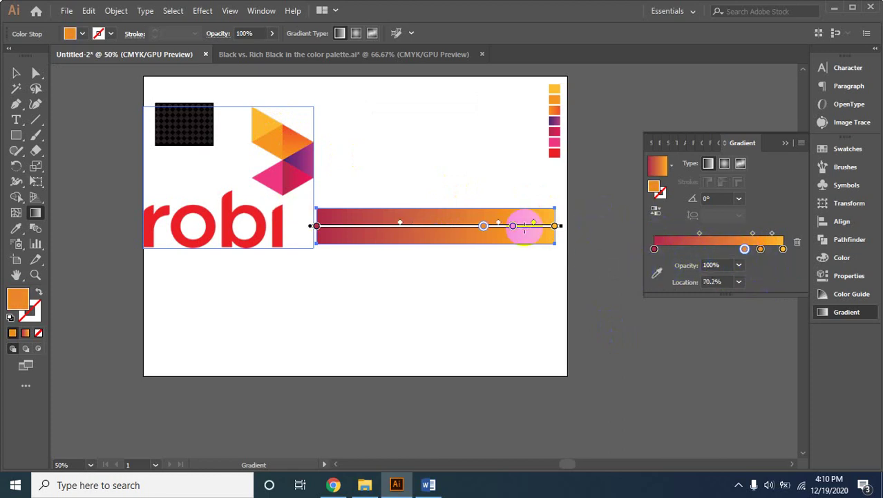
pyautogui.click(295, 141)
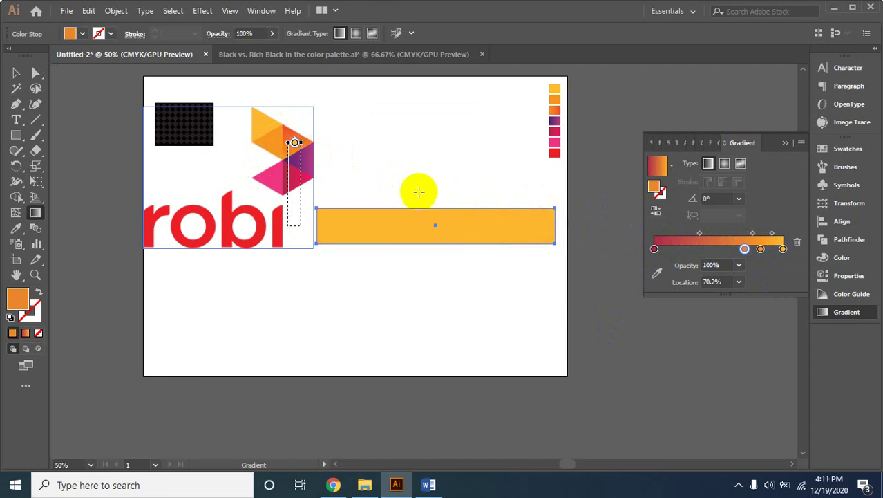
pyautogui.hotkey('ctrl', 'z')
# Colour the 70.2% stop with the logo's orange and add a purple stop at 59.85%
pyautogui.click(744, 249)
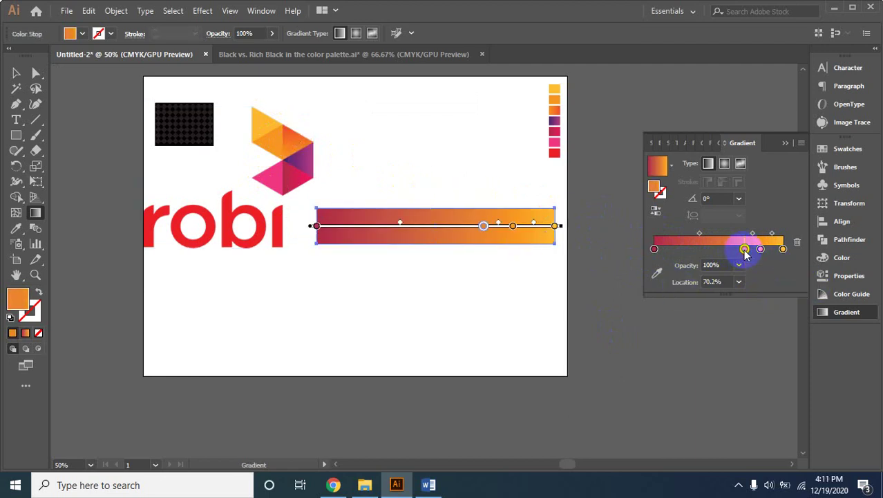
pyautogui.doubleClick(744, 248)
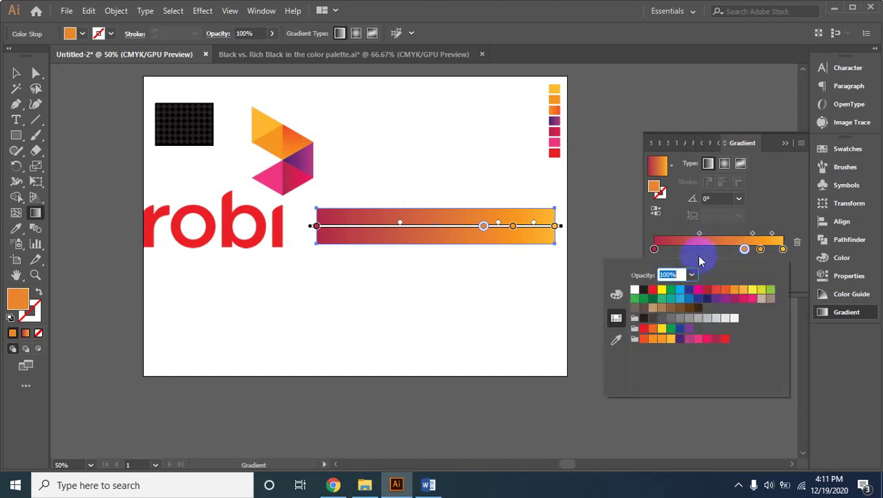
pyautogui.click(616, 338)
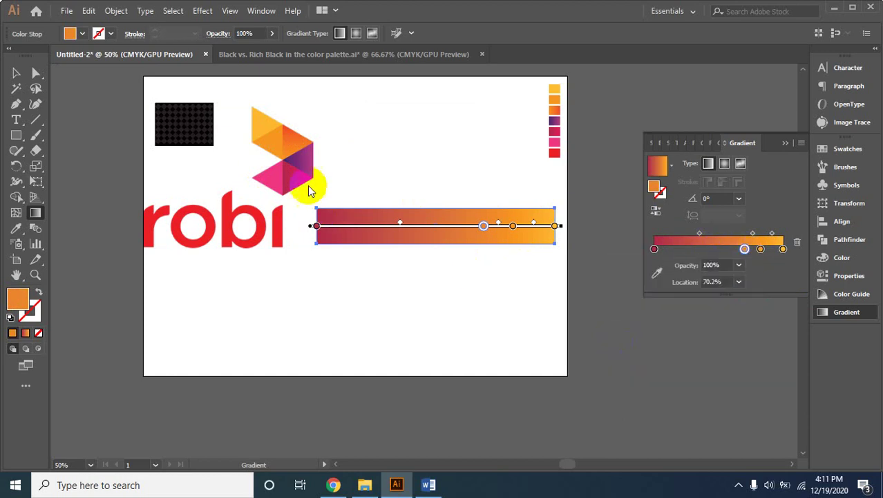
pyautogui.click(290, 129)
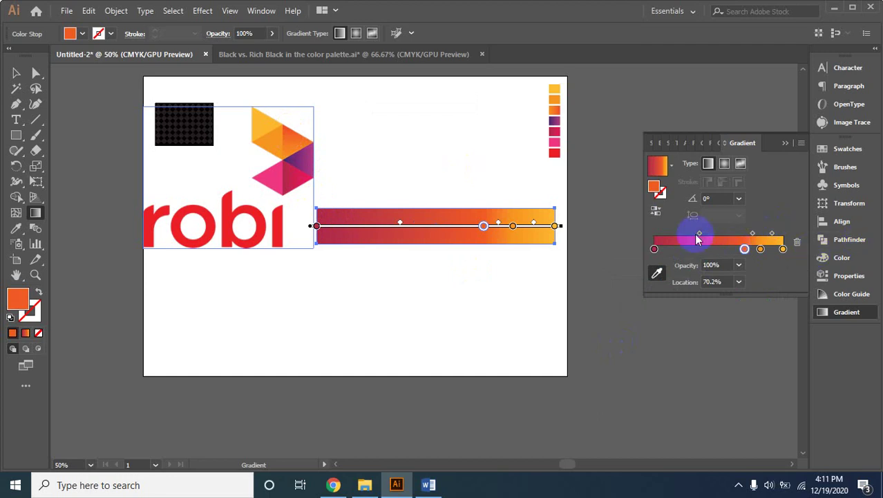
pyautogui.click(732, 249)
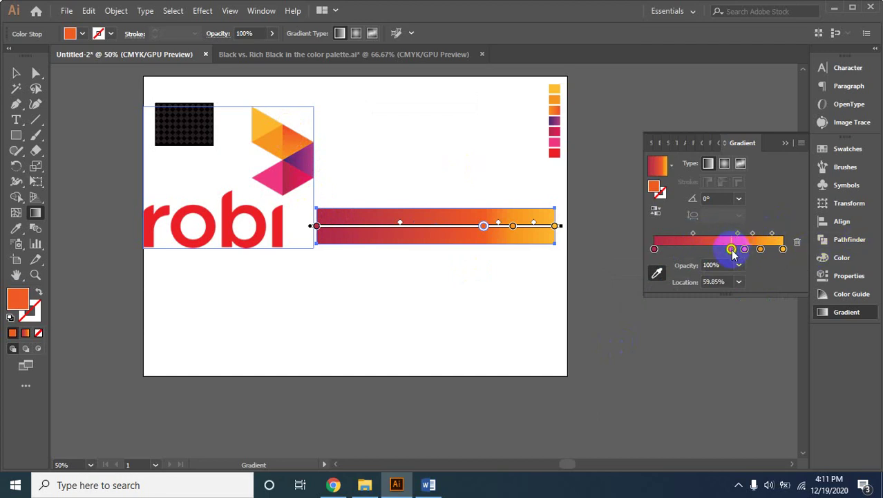
pyautogui.doubleClick(731, 249)
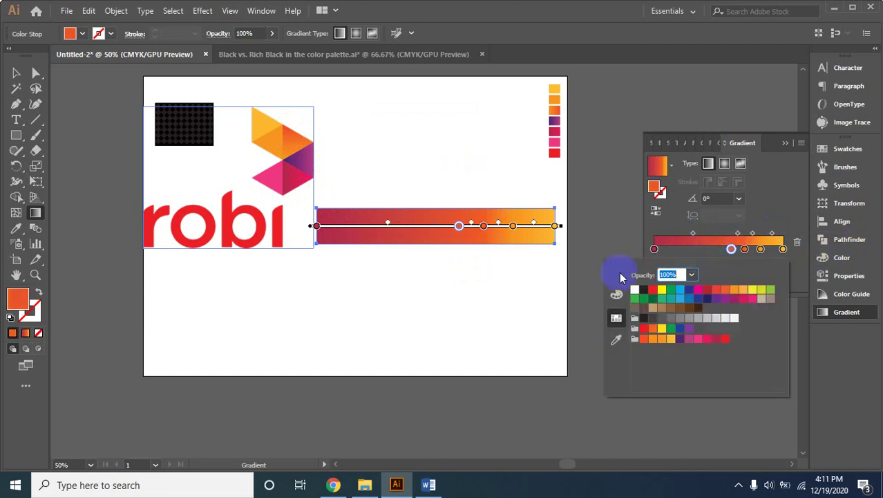
pyautogui.click(618, 340)
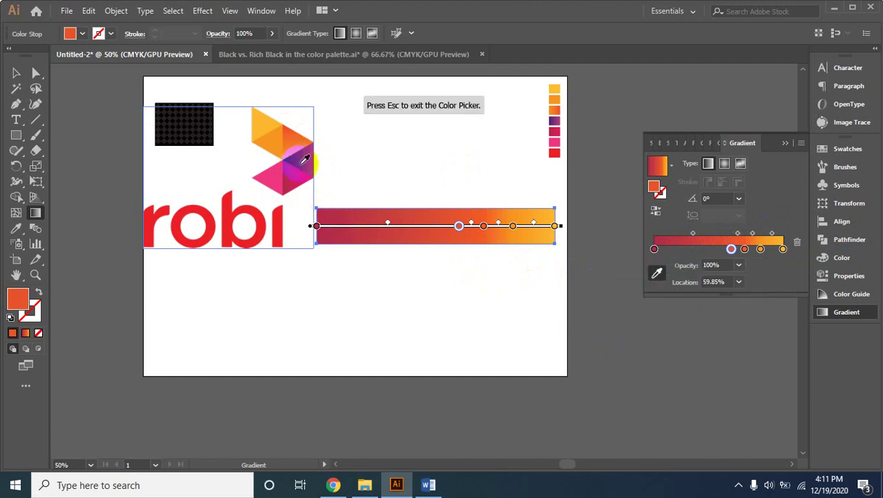
pyautogui.click(294, 157)
pyautogui.press('Escape')
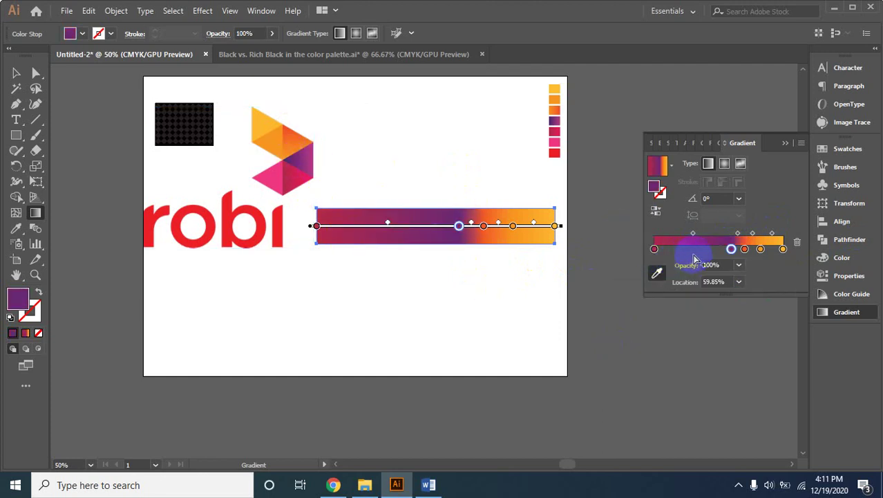
# Add a stop near 36.7% and set it to the logo's pink after briefly trying crimson
pyautogui.click(702, 250)
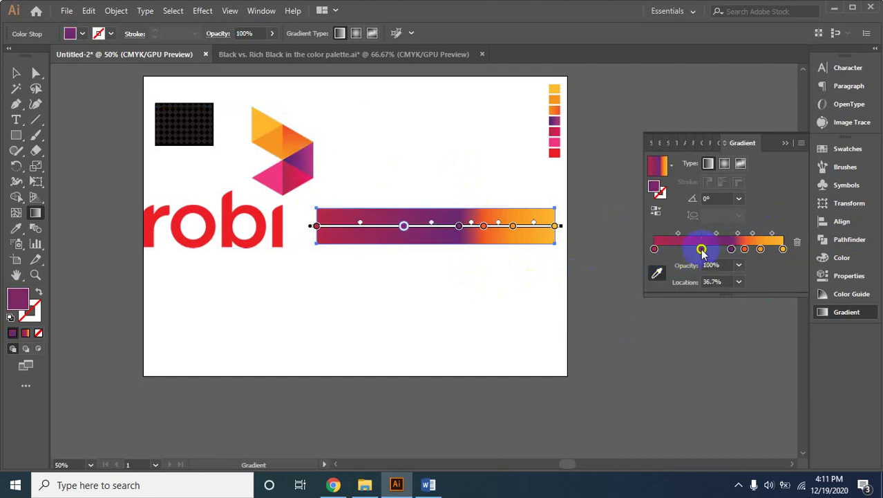
pyautogui.doubleClick(701, 249)
pyautogui.click(616, 341)
pyautogui.click(291, 176)
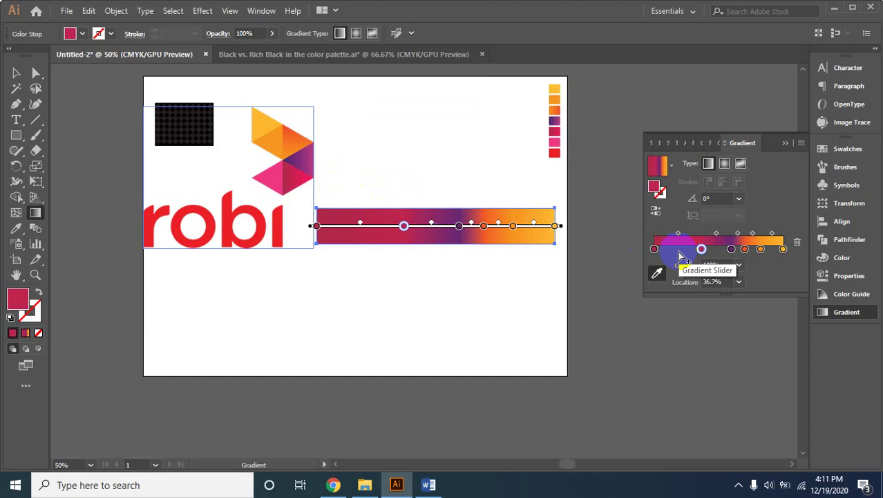
pyautogui.moveTo(702, 249); pyautogui.dragTo(676, 250)
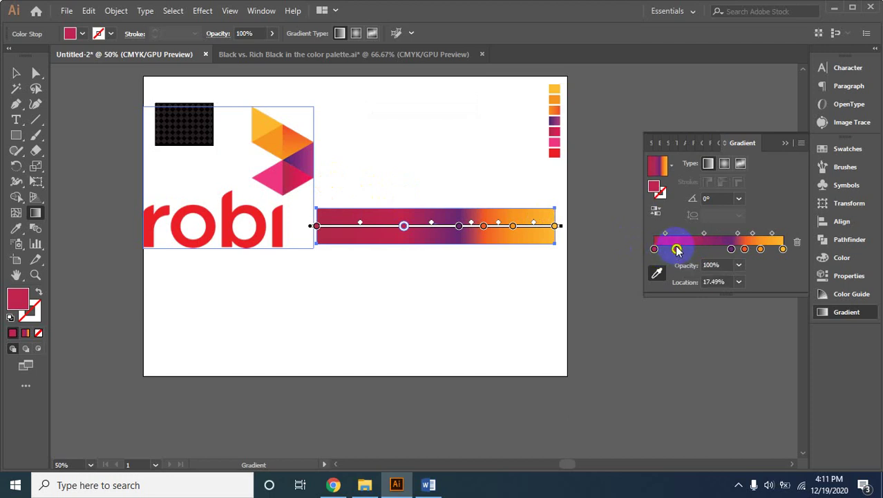
pyautogui.doubleClick(676, 250)
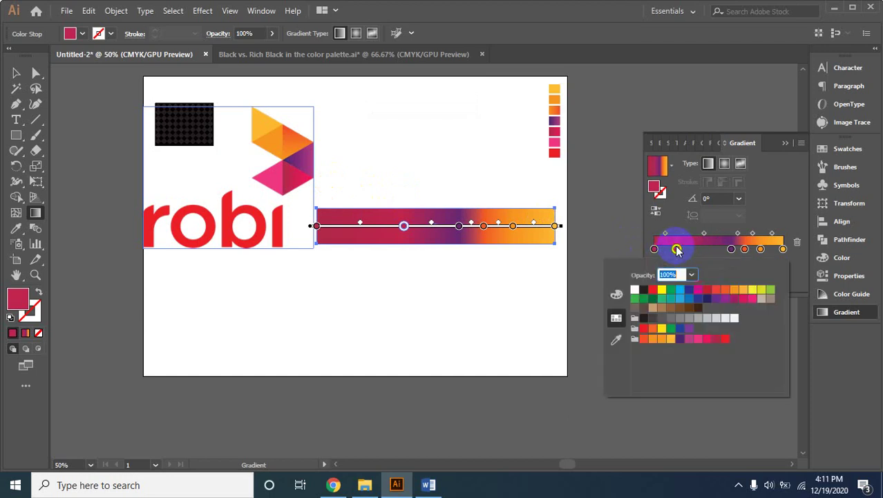
pyautogui.moveTo(677, 250)
pyautogui.mouseDown()
pyautogui.moveTo(700, 249)
pyautogui.moveTo(691, 250)
pyautogui.mouseUp()
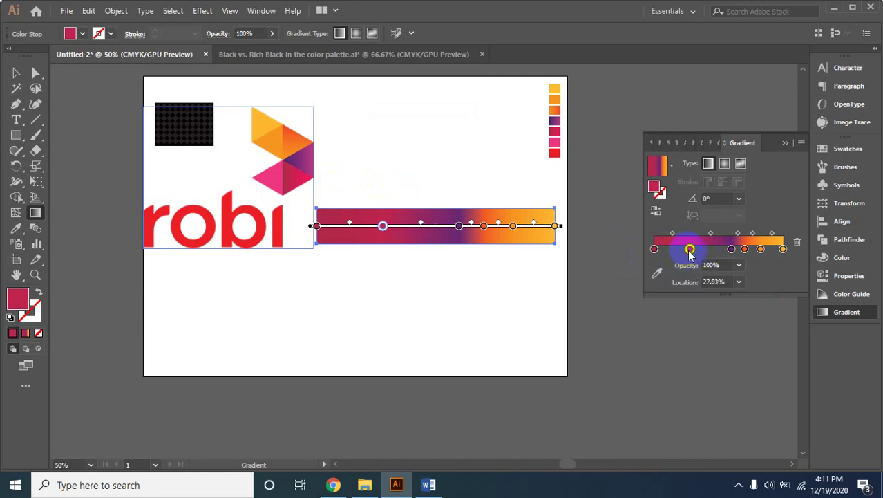
pyautogui.doubleClick(690, 250)
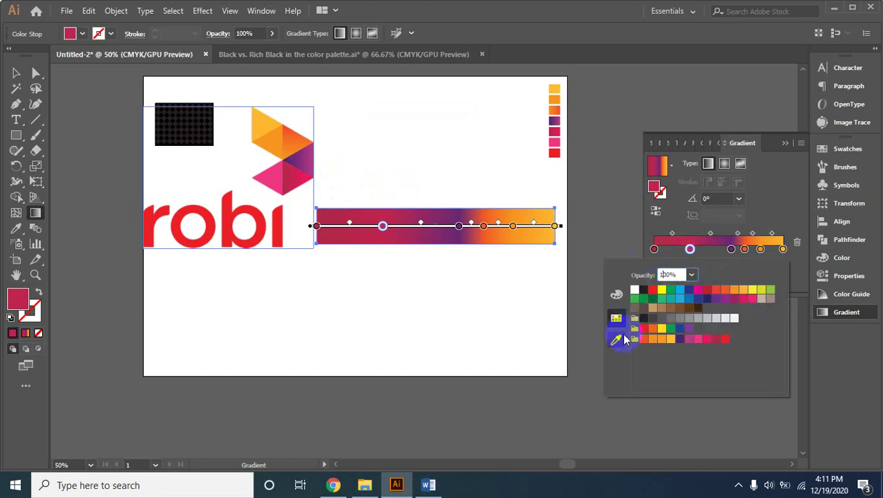
pyautogui.click(278, 179)
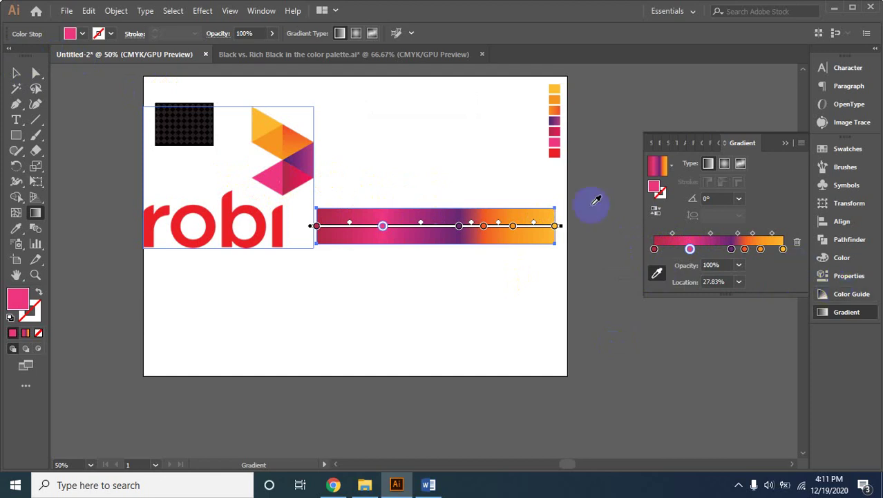
pyautogui.click(15, 72)
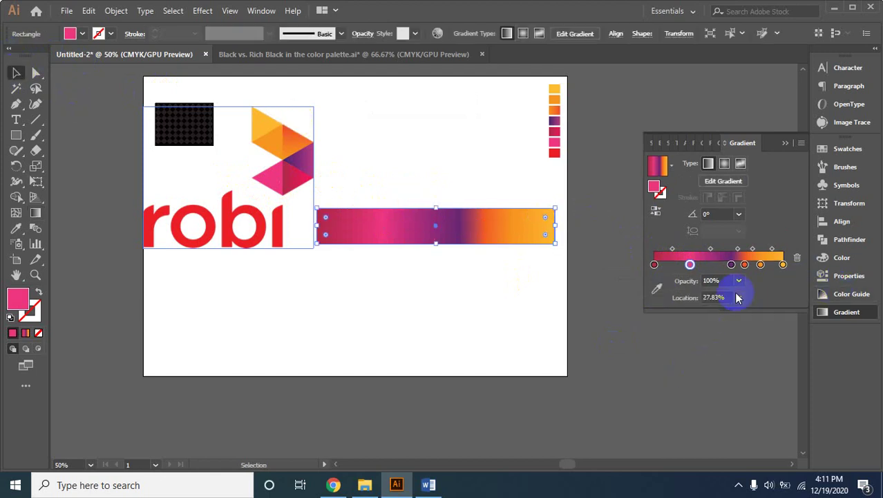
# Reorder and prune the gradient stops, placing purple at 60.84%, then reselect the bar
pyautogui.moveTo(731, 264); pyautogui.dragTo(682, 265)
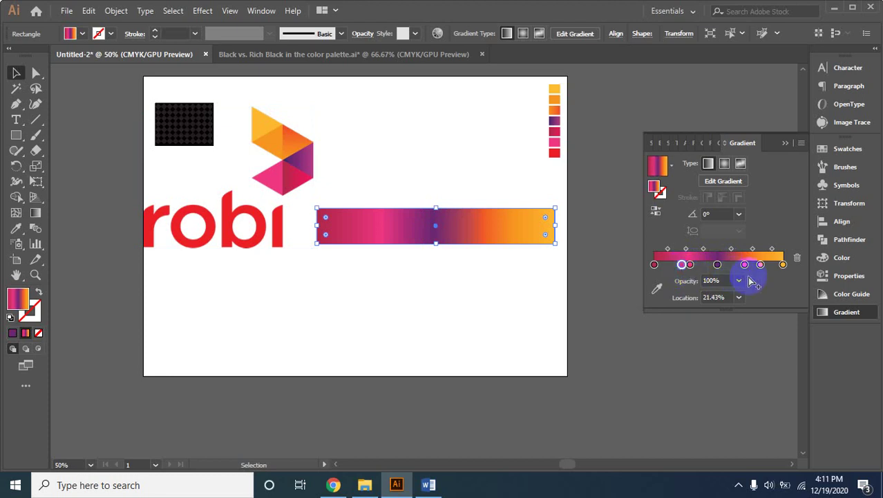
pyautogui.moveTo(766, 278)
pyautogui.mouseDown()
pyautogui.moveTo(740, 277)
pyautogui.moveTo(766, 269)
pyautogui.mouseUp()
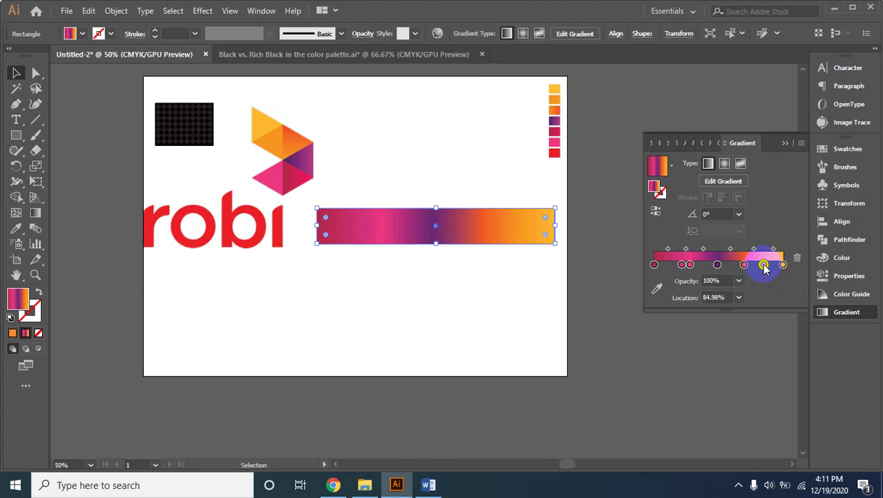
pyautogui.moveTo(764, 269); pyautogui.dragTo(763, 289)
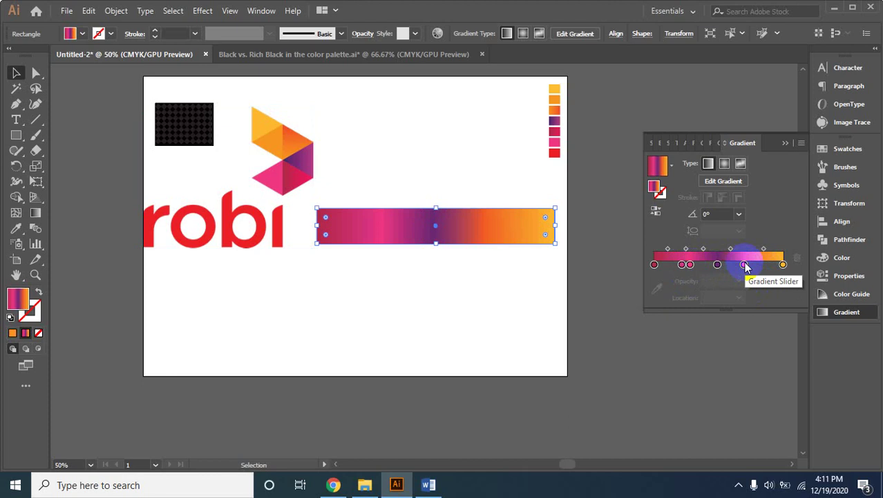
pyautogui.click(751, 265)
pyautogui.moveTo(717, 265); pyautogui.dragTo(676, 265)
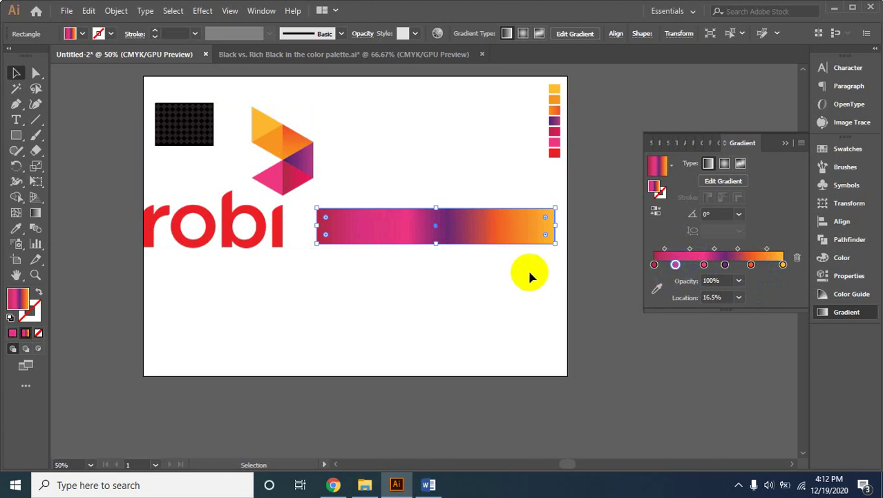
pyautogui.click(752, 266)
pyautogui.moveTo(752, 266); pyautogui.dragTo(732, 265)
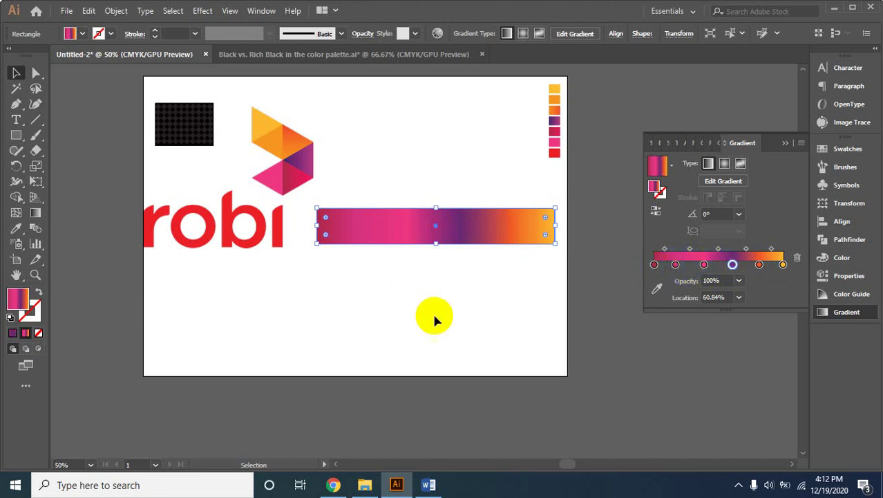
pyautogui.click(440, 279)
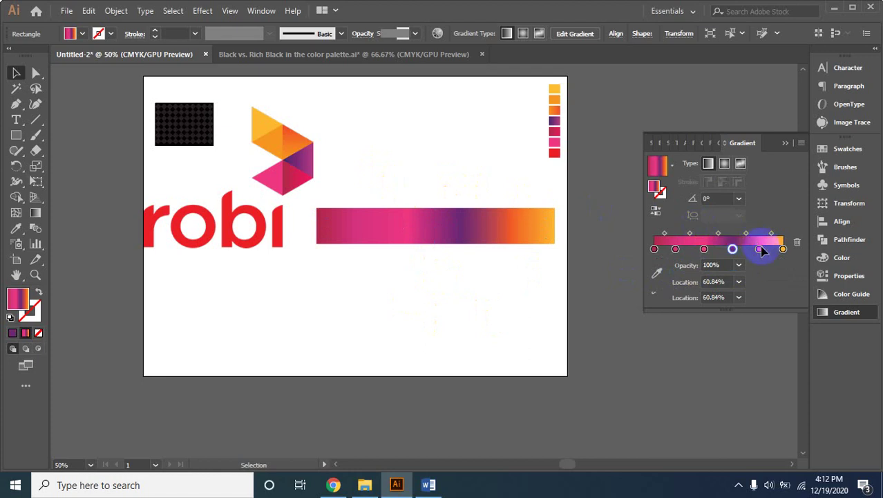
pyautogui.moveTo(317, 194); pyautogui.dragTo(551, 256)
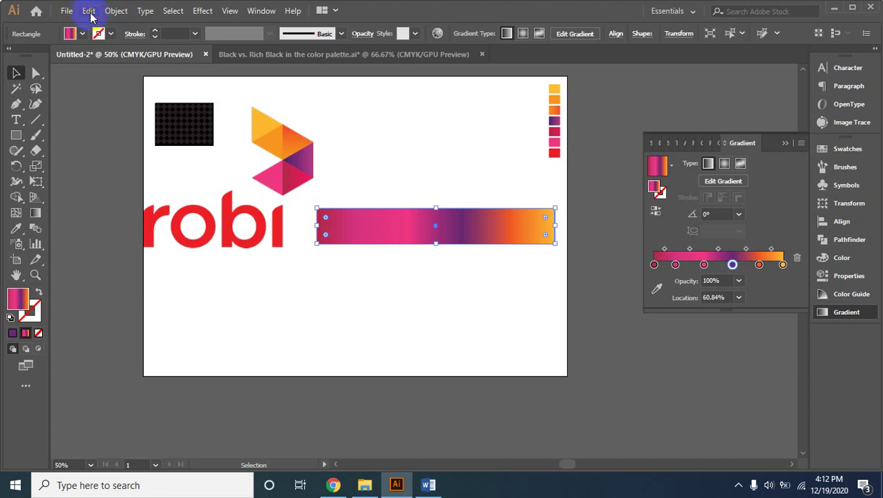
# Expand the gradient bar's fill into a specified number of flat colour strip objects
pyautogui.click(89, 12)
pyautogui.moveTo(116, 11)
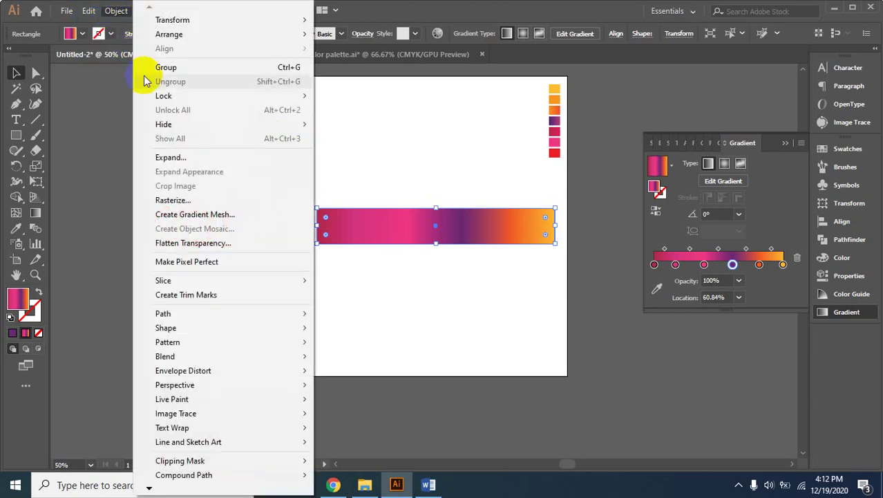
pyautogui.click(185, 159)
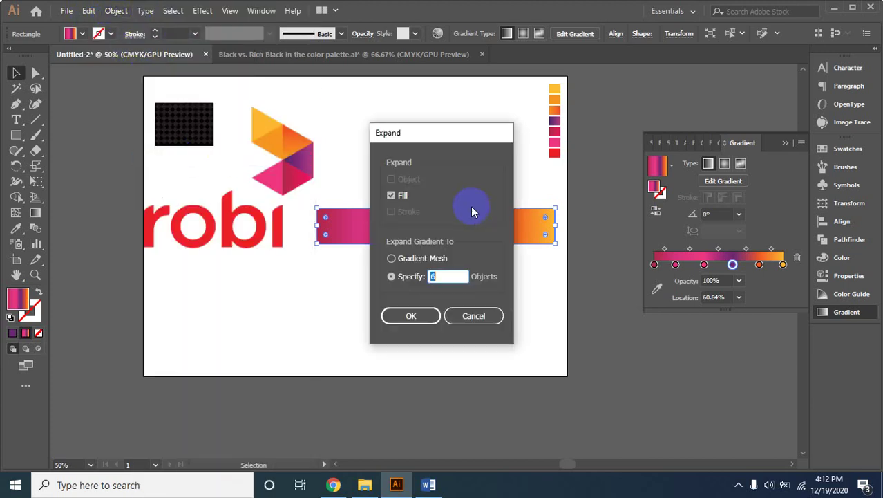
pyautogui.click(444, 277)
pyautogui.click(437, 275)
pyautogui.click(424, 316)
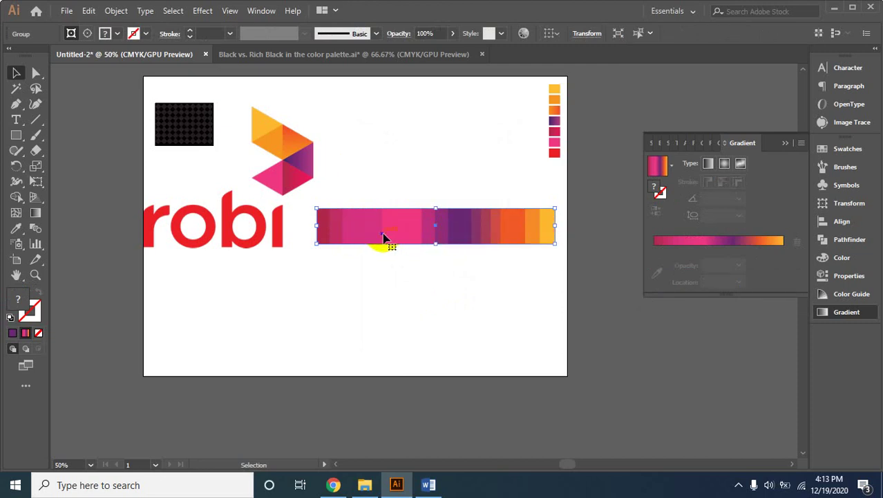
# Reselect the gradient bar and drag off its middle stops, leaving a red-to-orange gradient
pyautogui.click(423, 158)
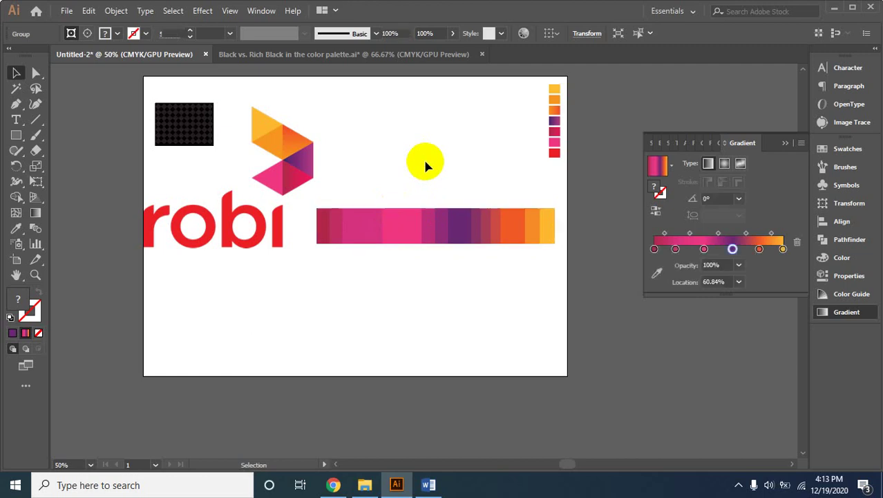
pyautogui.click(417, 205)
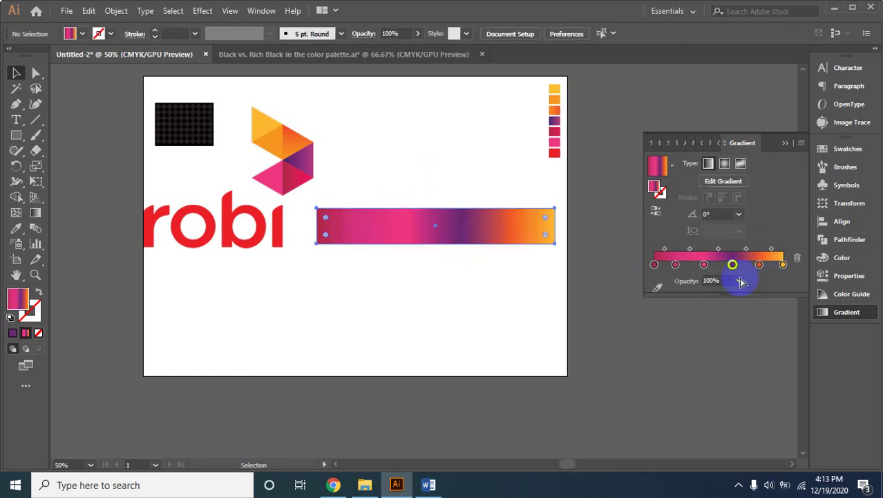
pyautogui.moveTo(704, 264)
pyautogui.mouseDown()
pyautogui.moveTo(692, 291)
pyautogui.moveTo(678, 289)
pyautogui.mouseUp()
pyautogui.moveTo(732, 264)
pyautogui.mouseDown()
pyautogui.moveTo(735, 291)
pyautogui.moveTo(720, 283)
pyautogui.mouseUp()
pyautogui.click(655, 265)
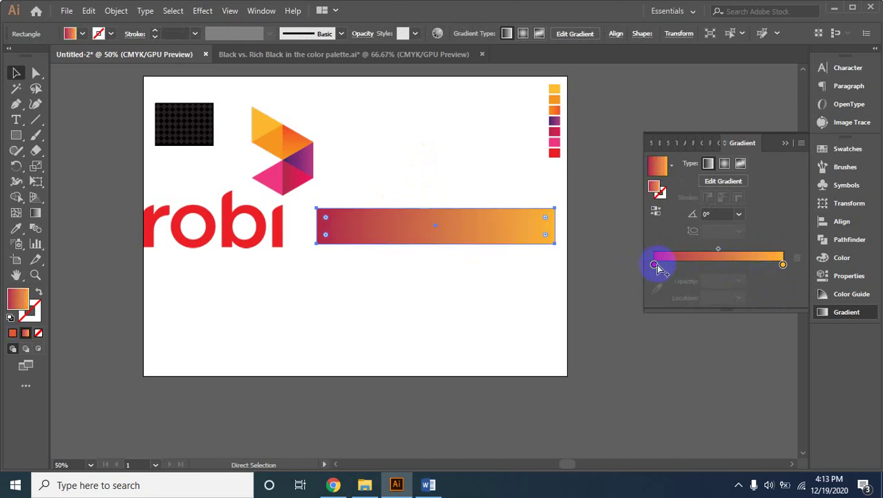
pyautogui.click(415, 225)
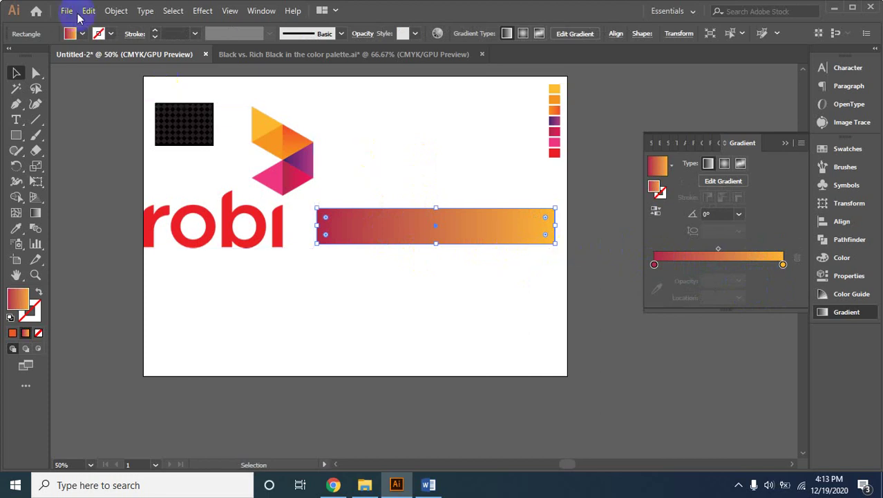
# Expand the bar with Specify 4 objects into four flat stripes and select the stripe group
pyautogui.click(117, 10)
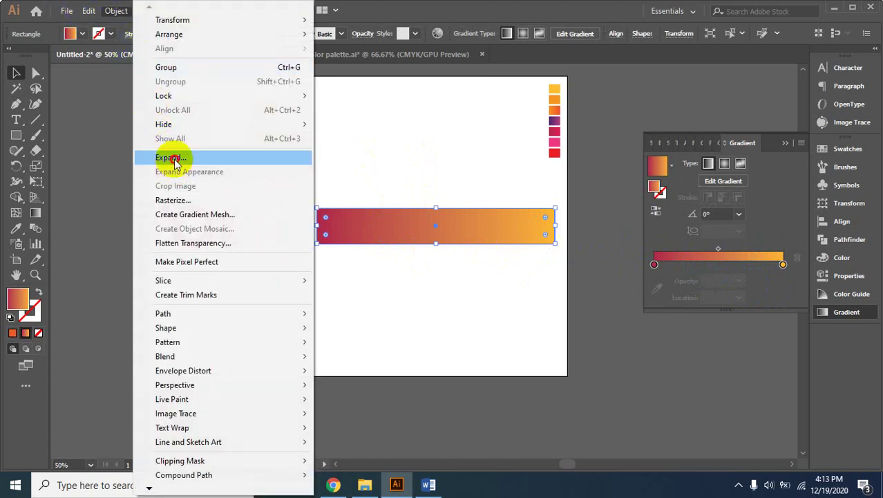
pyautogui.click(174, 163)
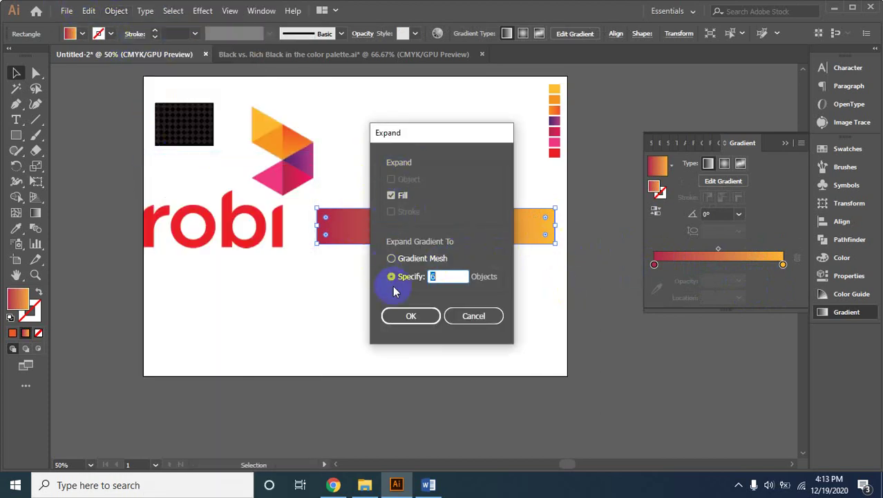
pyautogui.write('4')
pyautogui.click(411, 316)
pyautogui.click(351, 223)
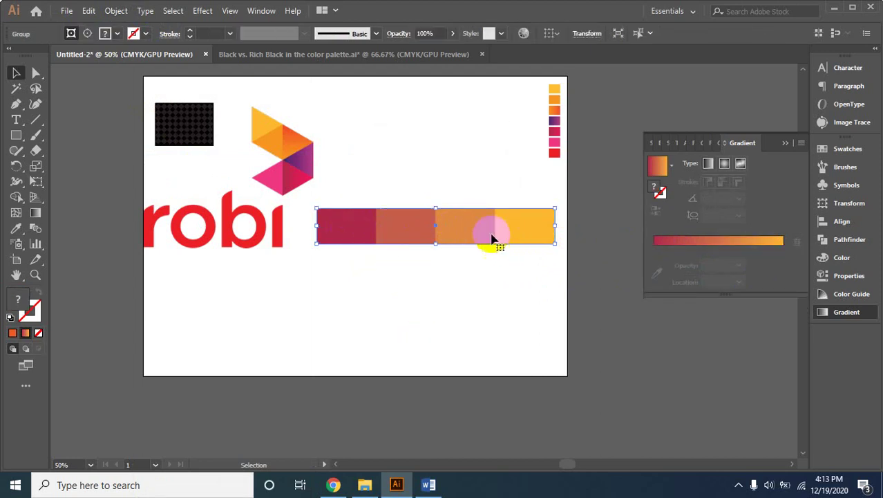
pyautogui.click(378, 211)
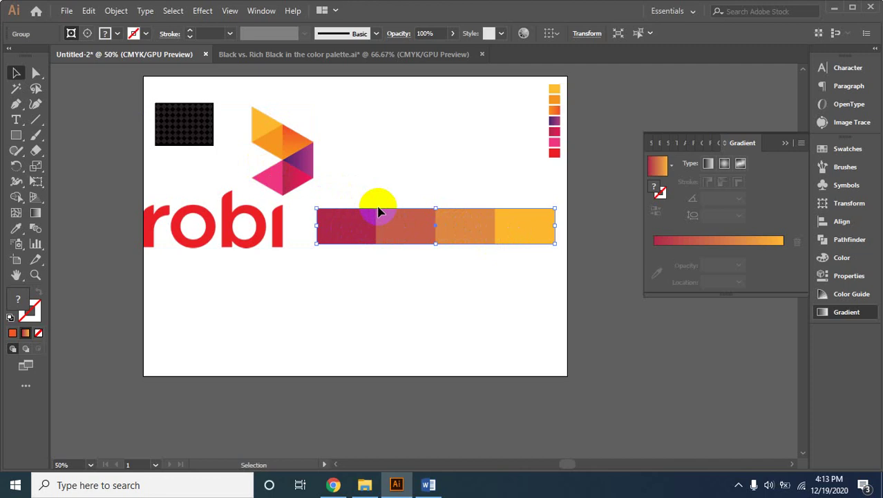
pyautogui.click(716, 239)
pyautogui.click(501, 246)
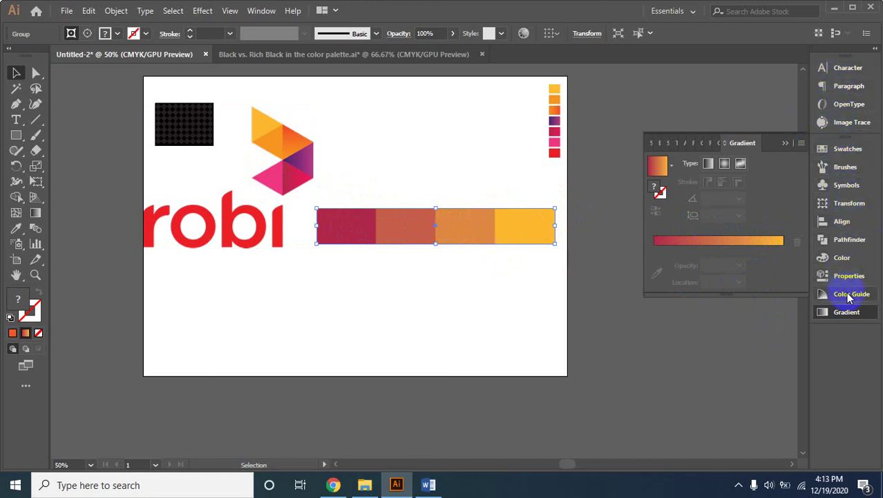
pyautogui.click(263, 11)
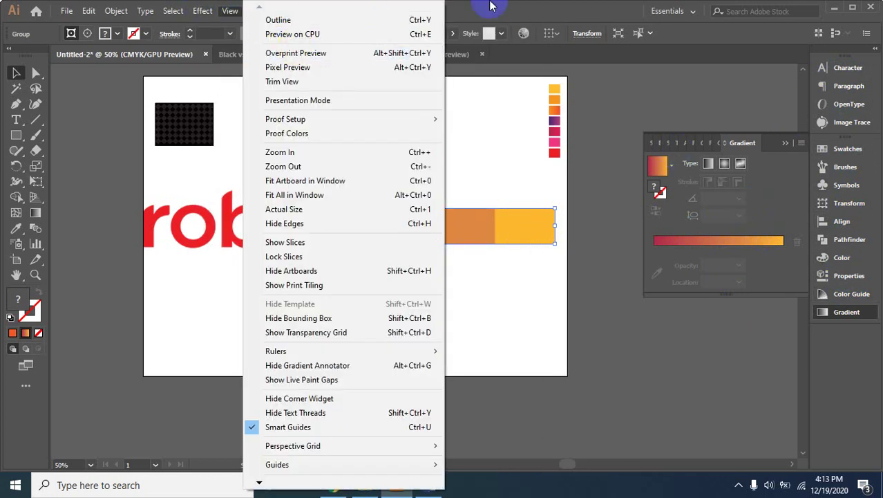
# Show the Layers panel and expand Layer 1 to list the stripe group, rectangles, image and diamonds
pyautogui.click(490, 6)
pyautogui.click(261, 11)
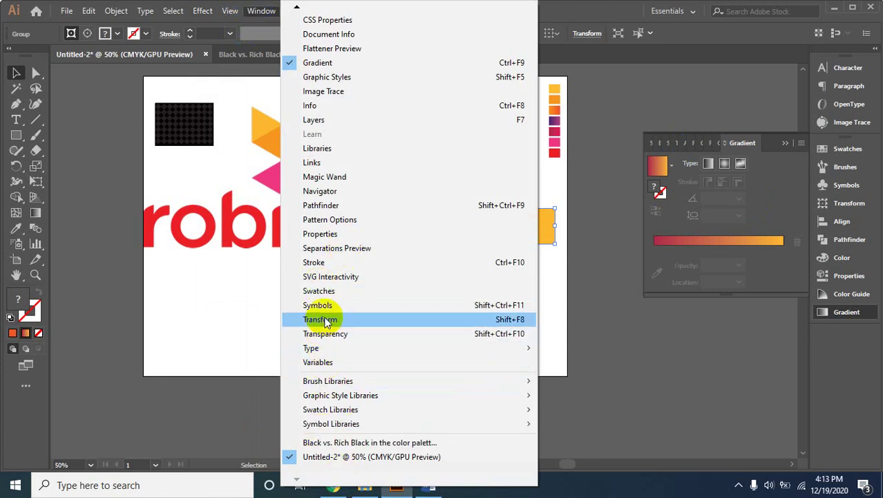
pyautogui.click(320, 120)
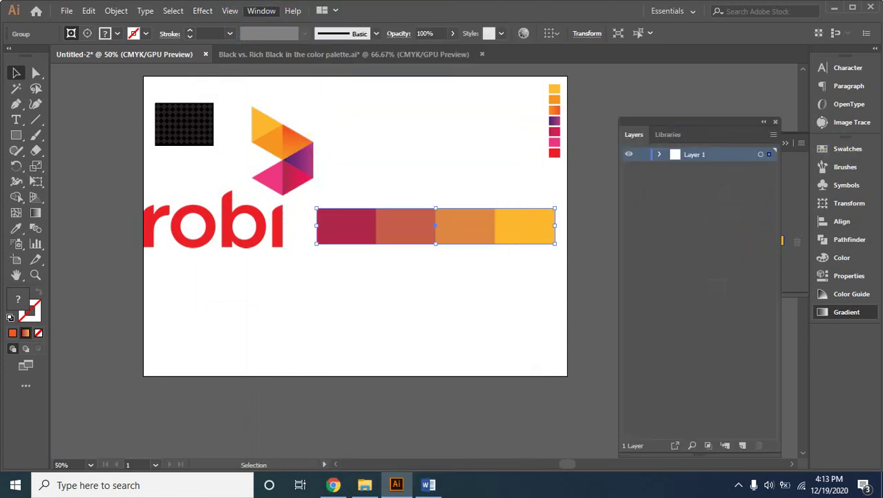
pyautogui.click(660, 155)
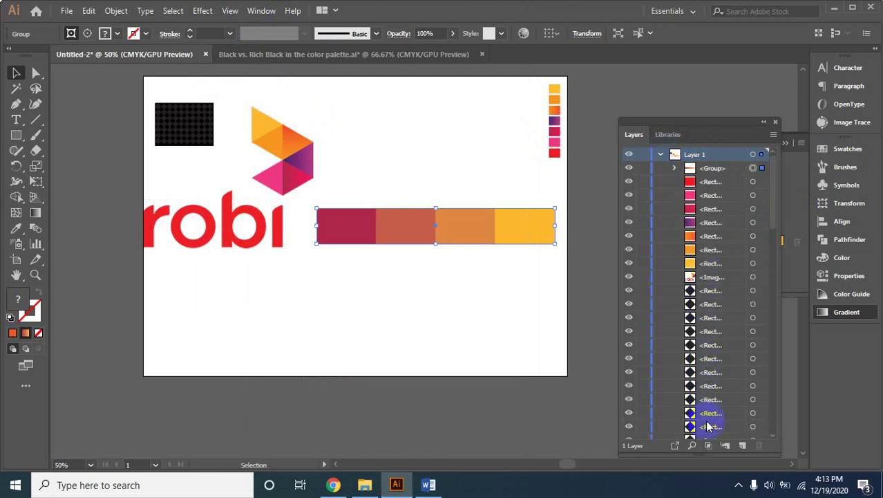
pyautogui.scroll(-5, 723, 377)
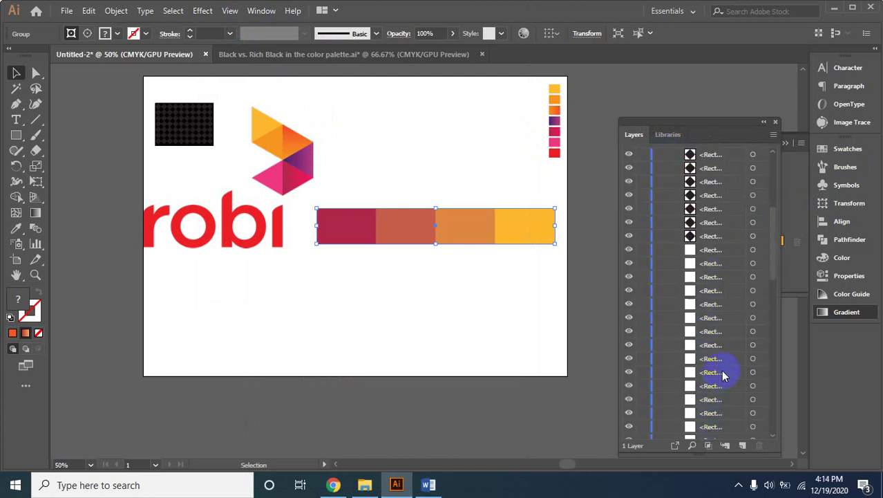
pyautogui.scroll(-1, 723, 369)
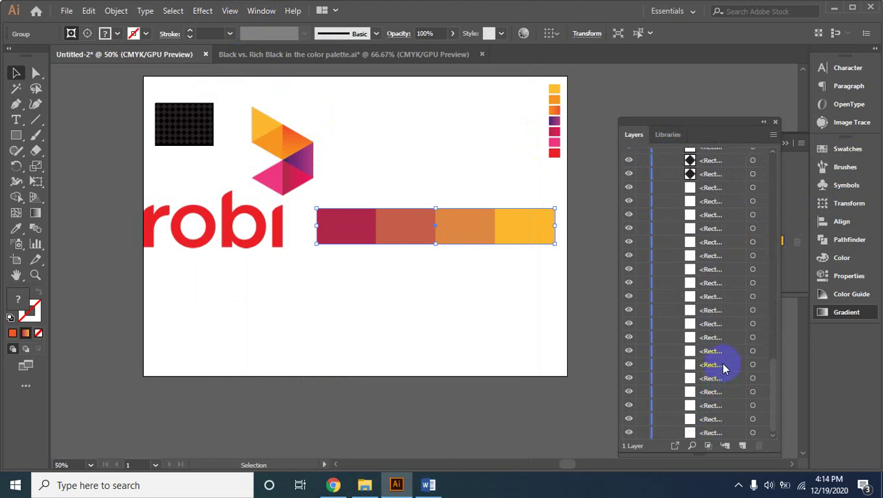
pyautogui.scroll(3, 723, 367)
pyautogui.scroll(3, 725, 352)
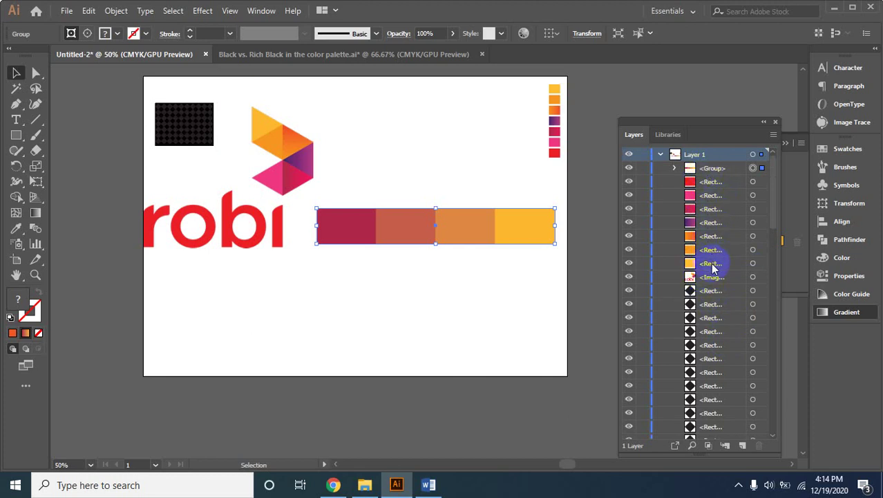
# Expand the striped group in Layers, ungroup it, and try deleting the clip group before undoing
pyautogui.click(674, 168)
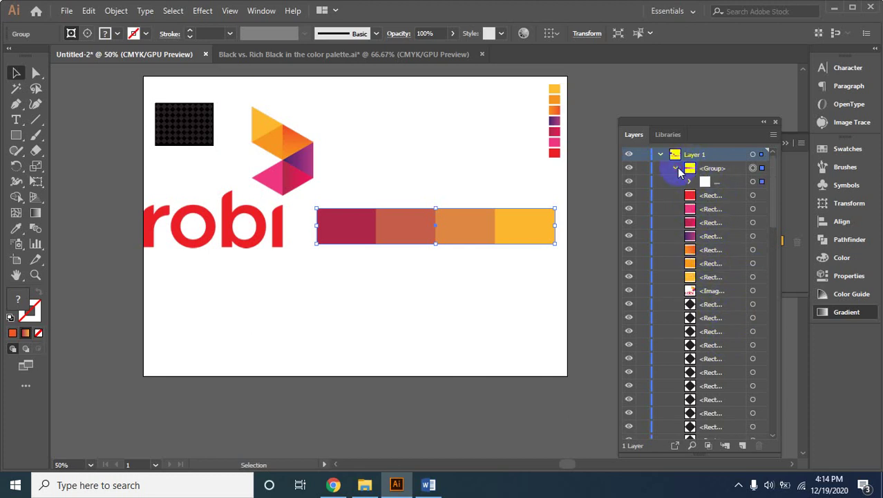
pyautogui.click(714, 171)
pyautogui.rightClick(424, 225)
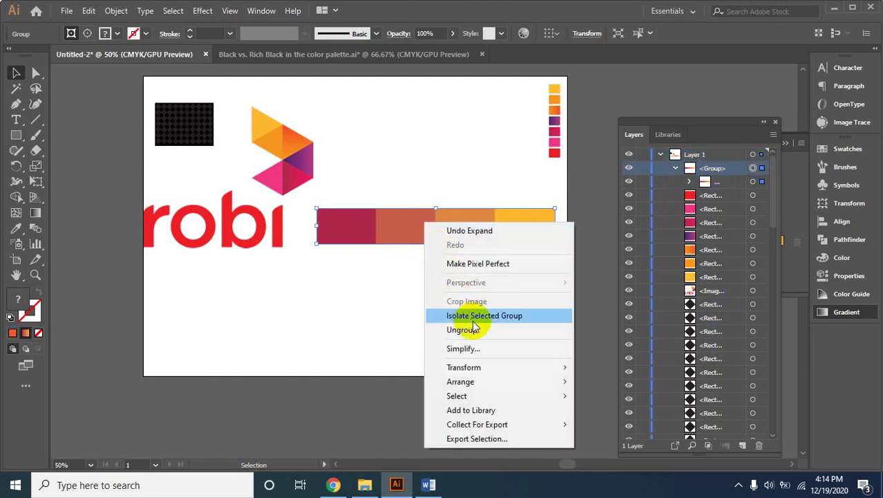
pyautogui.click(474, 330)
pyautogui.moveTo(691, 225); pyautogui.dragTo(711, 173)
pyautogui.click(712, 171)
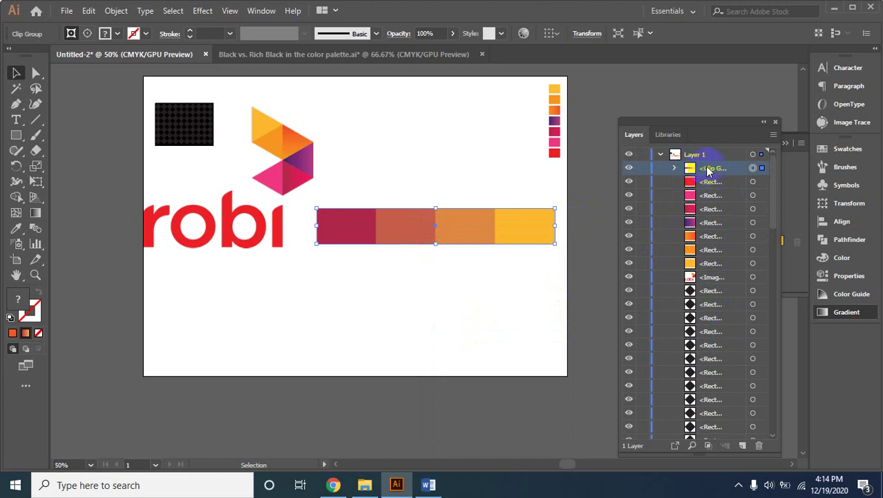
pyautogui.press('Delete')
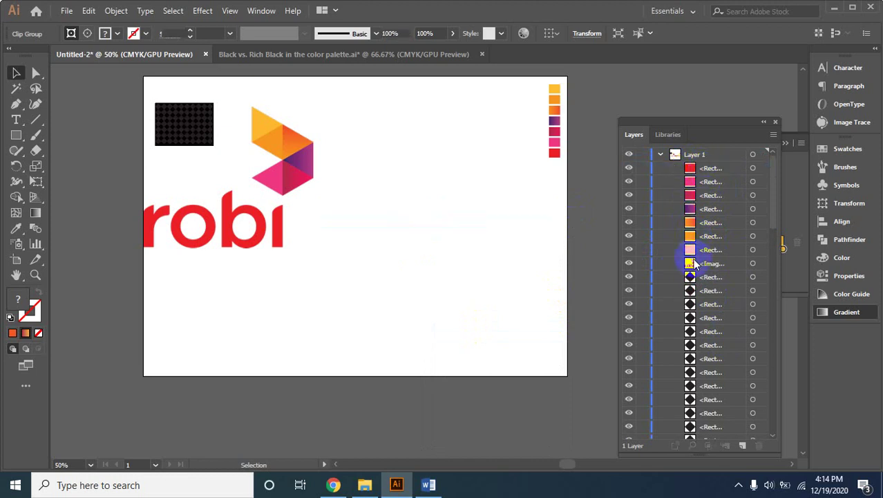
pyautogui.hotkey('ctrl', 'z')
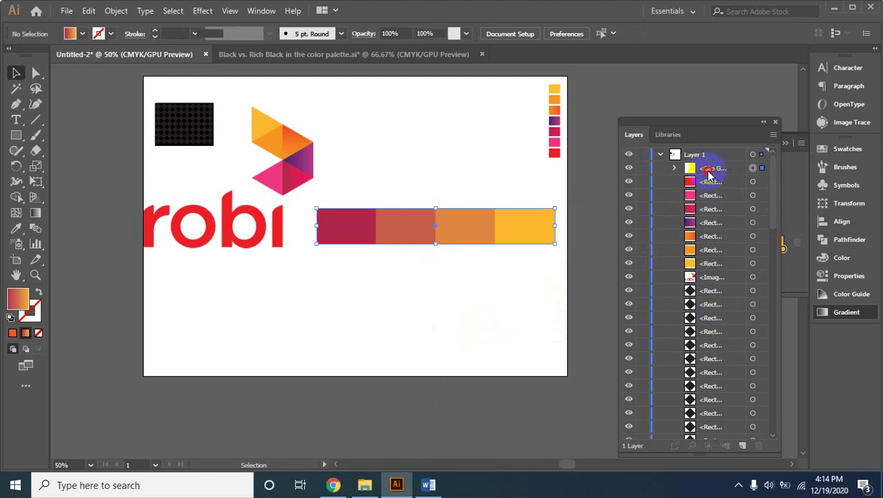
# Reselect the colour bar's clip group, expand its contents, and test-delete a leftover piece, then undo
pyautogui.click(710, 171)
pyautogui.moveTo(704, 273)
pyautogui.mouseDown()
pyautogui.moveTo(706, 257)
pyautogui.moveTo(710, 267)
pyautogui.mouseUp()
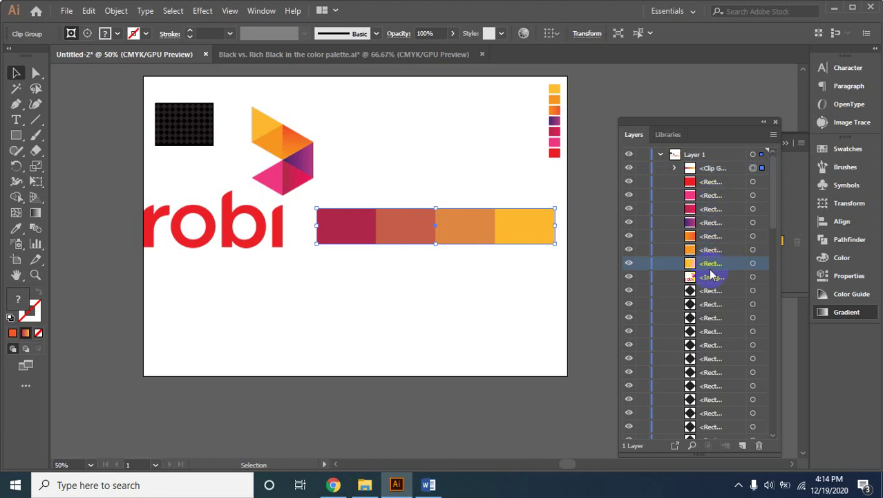
pyautogui.click(502, 203)
pyautogui.click(516, 232)
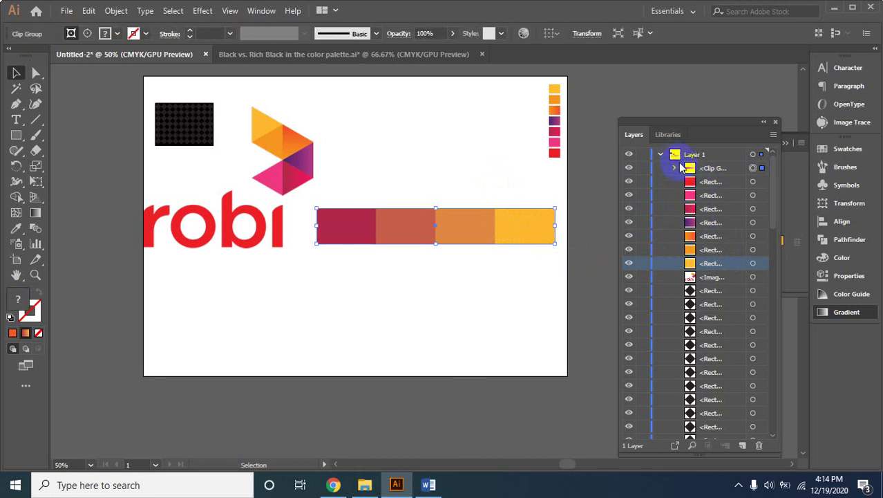
pyautogui.click(723, 154)
pyautogui.click(704, 167)
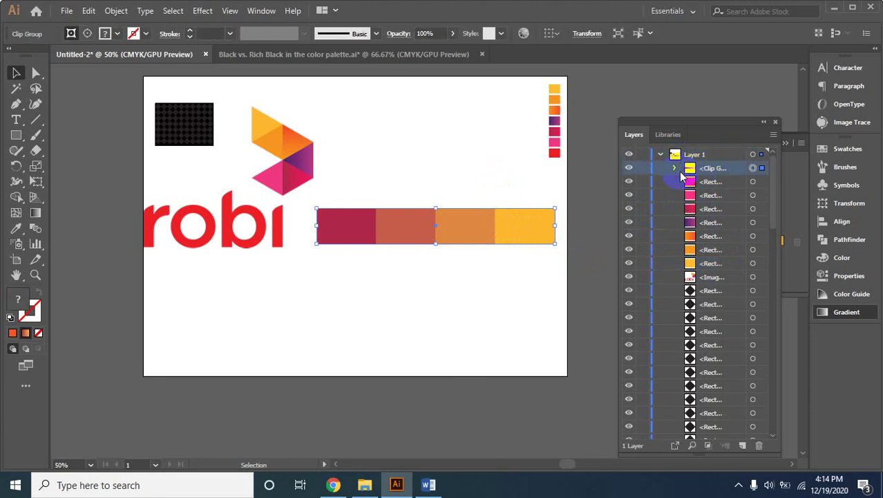
pyautogui.click(675, 169)
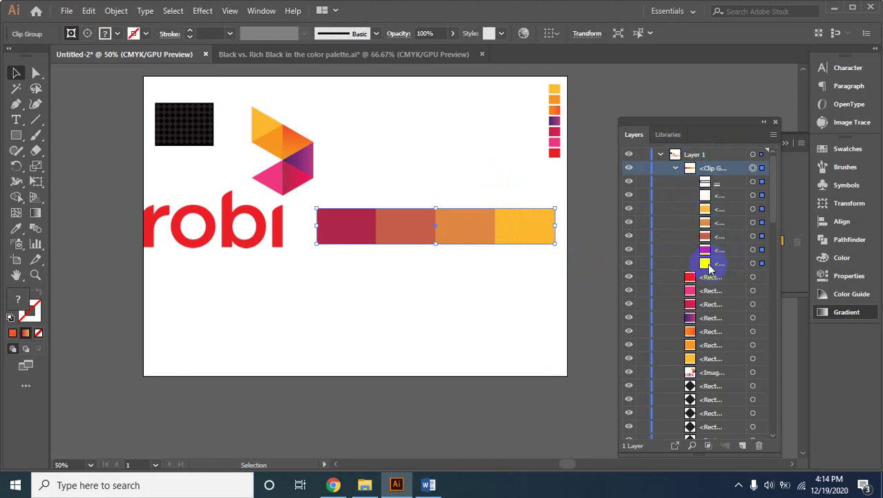
pyautogui.click(710, 267)
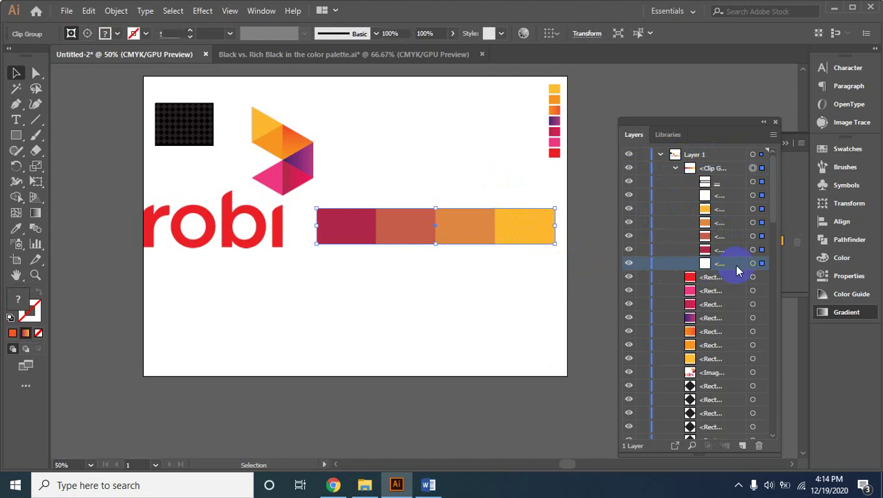
pyautogui.press('Delete')
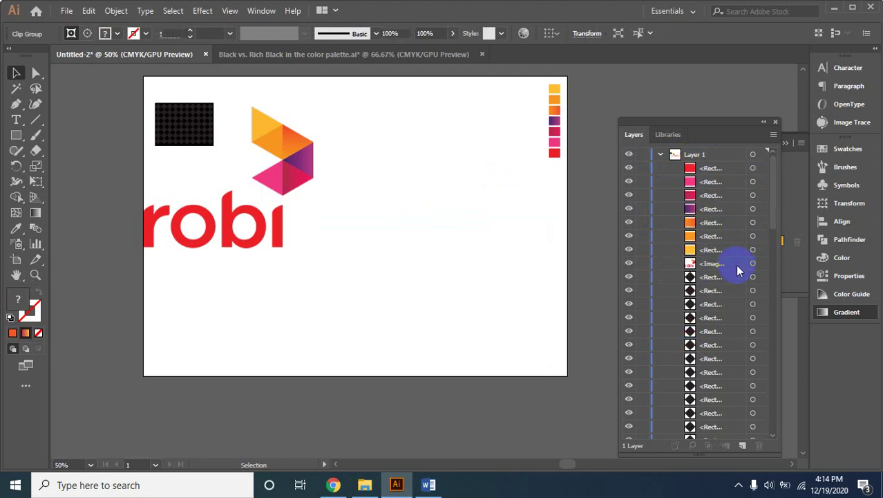
pyautogui.hotkey('ctrl', 'z')
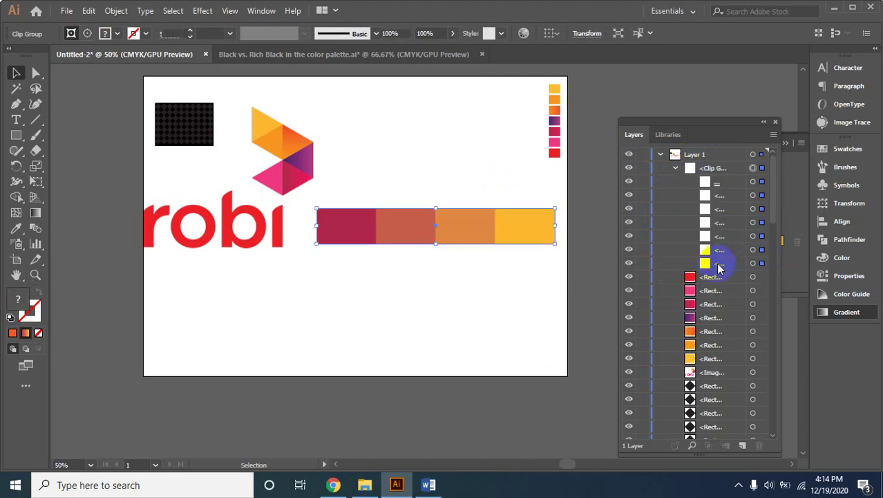
# Delete the bottom leftover shape and the stray sliver at the bar's right end
pyautogui.click(503, 273)
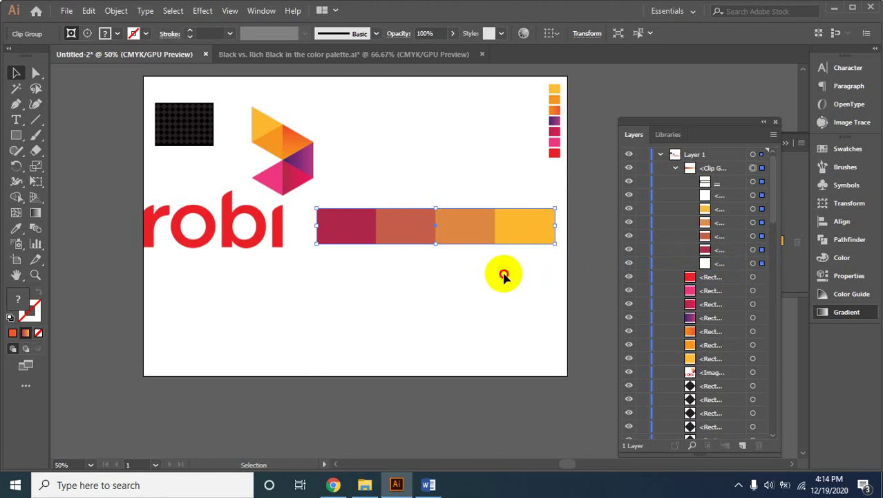
pyautogui.click(752, 264)
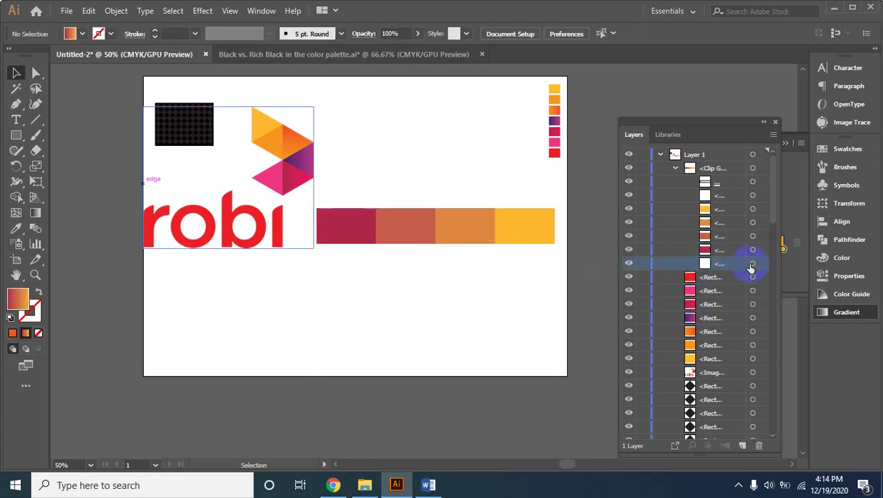
pyautogui.click(753, 263)
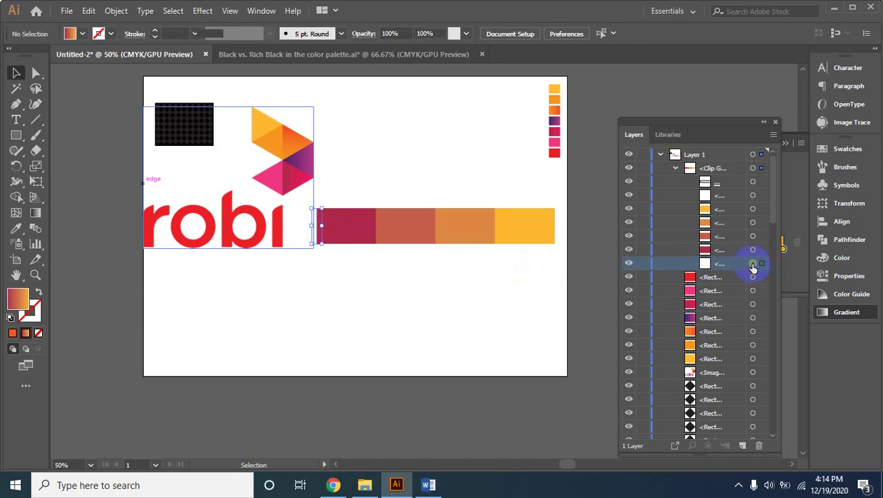
pyautogui.press('Delete')
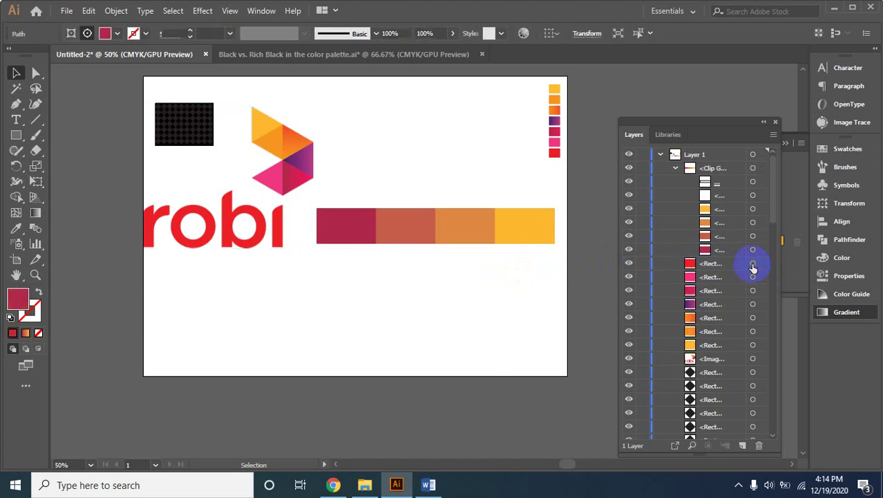
pyautogui.click(723, 199)
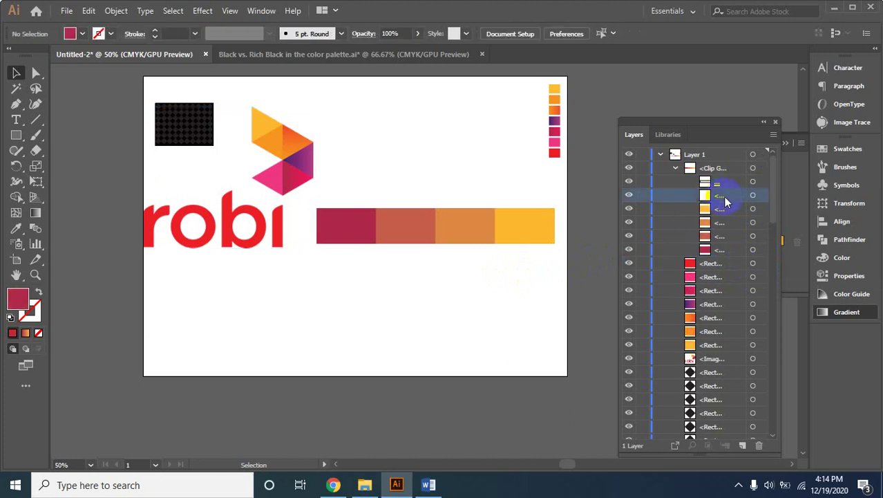
pyautogui.click(753, 197)
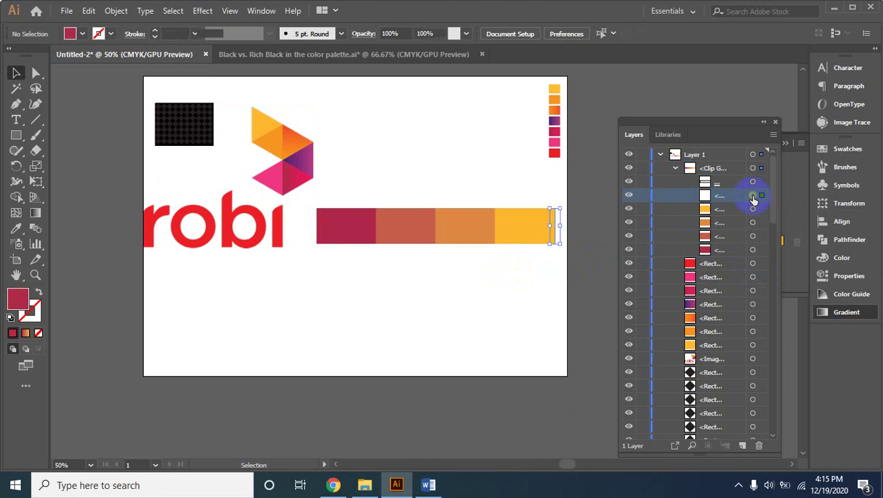
pyautogui.click(546, 233)
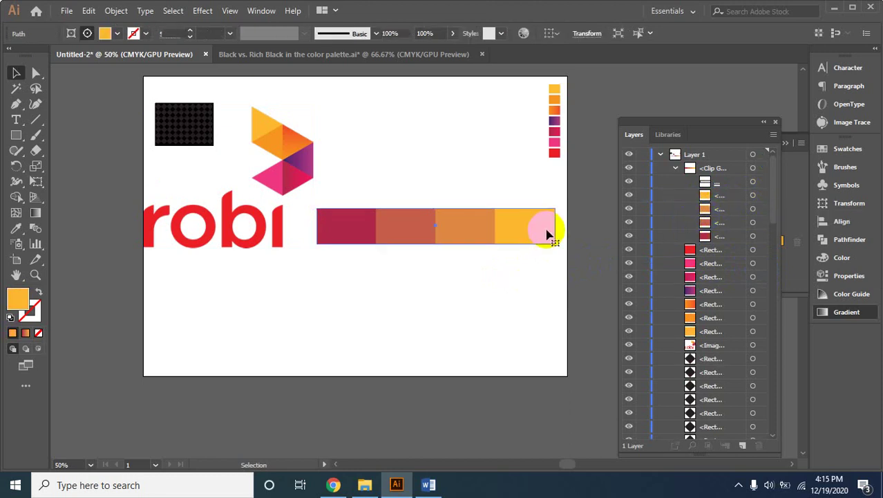
pyautogui.click(547, 233)
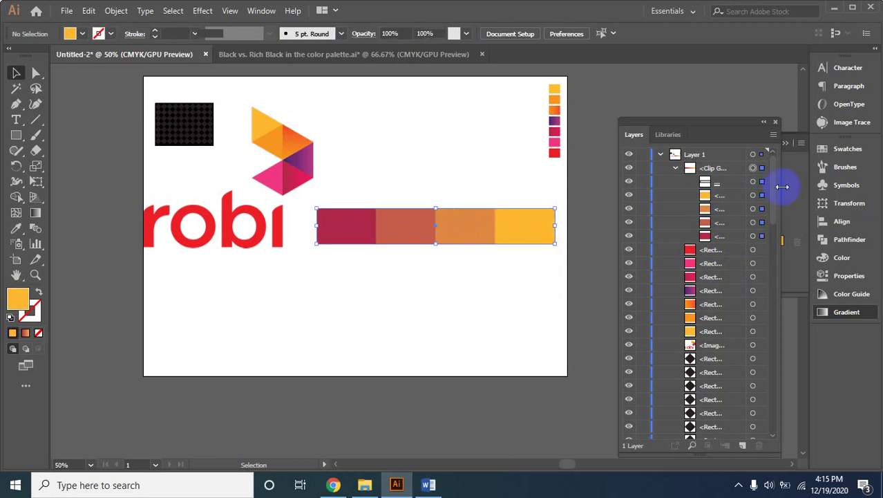
pyautogui.click(753, 181)
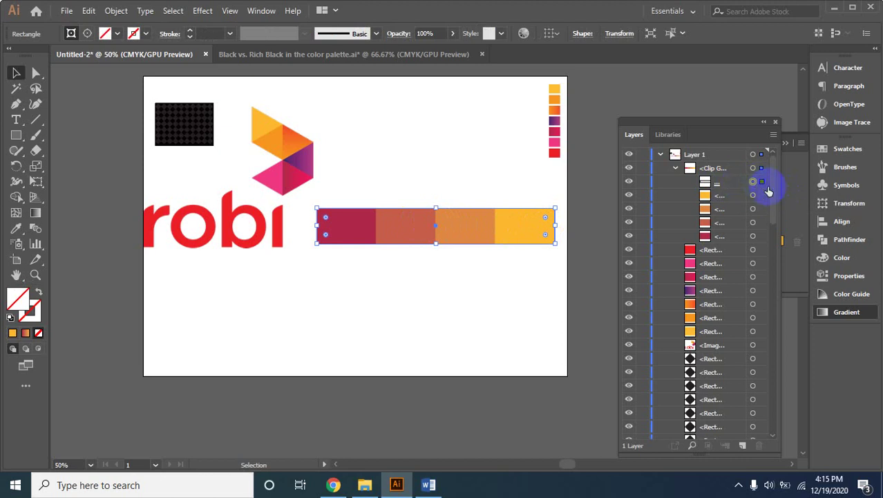
# Delete the bar's clipping path, releasing its clip mask
pyautogui.press('Delete')
pyautogui.click(453, 246)
pyautogui.click(453, 245)
pyautogui.click(356, 229)
pyautogui.rightClick(344, 229)
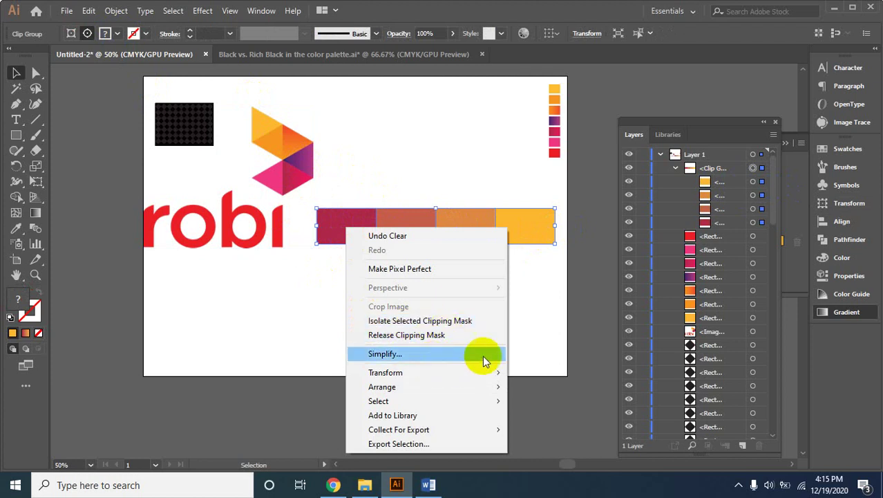
pyautogui.click(552, 324)
pyautogui.click(440, 236)
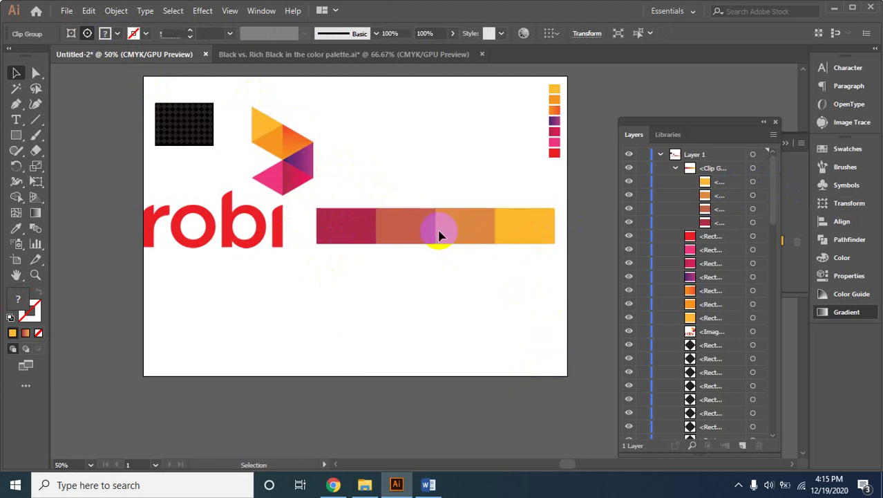
# Reselect the colour bar's group in the layer list and review its context menu
pyautogui.keyDown('shift'); pyautogui.click(523, 233); pyautogui.keyUp('shift')
pyautogui.click(735, 169)
pyautogui.click(719, 170)
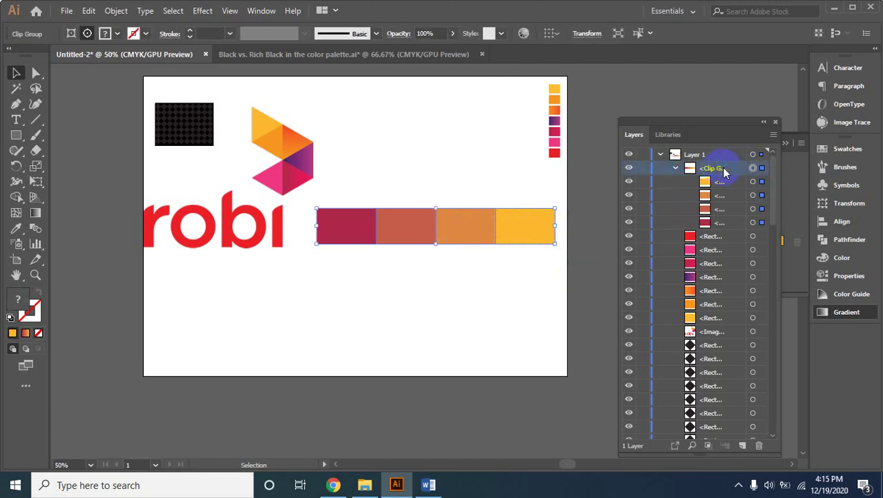
pyautogui.rightClick(462, 230)
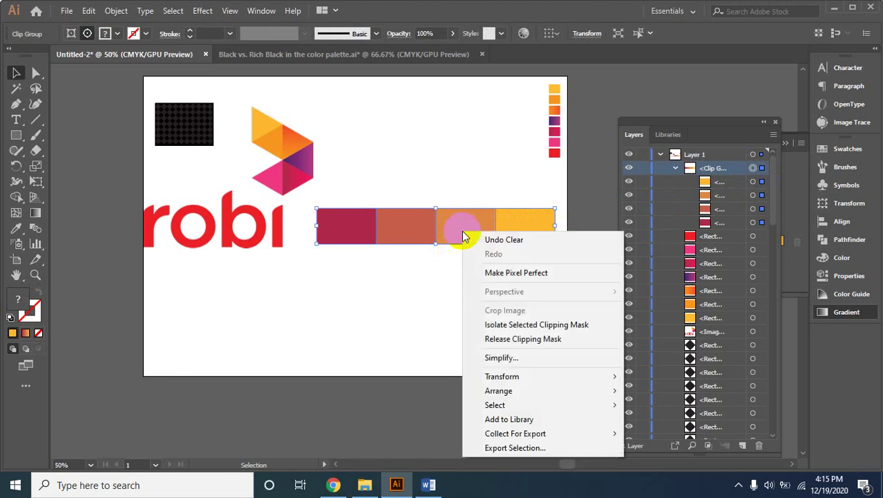
pyautogui.click(469, 180)
# Expand the group in Layers to confirm it is a plain group of four stripe rectangles
pyautogui.click(525, 222)
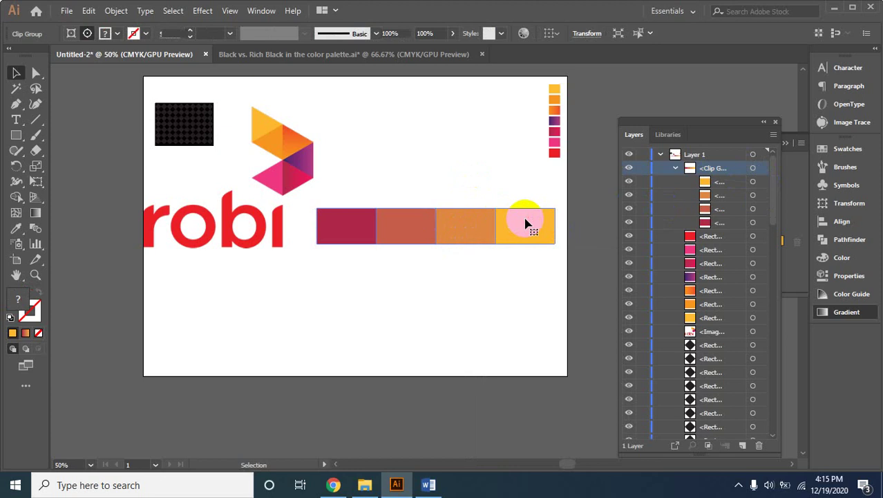
pyautogui.click(684, 176)
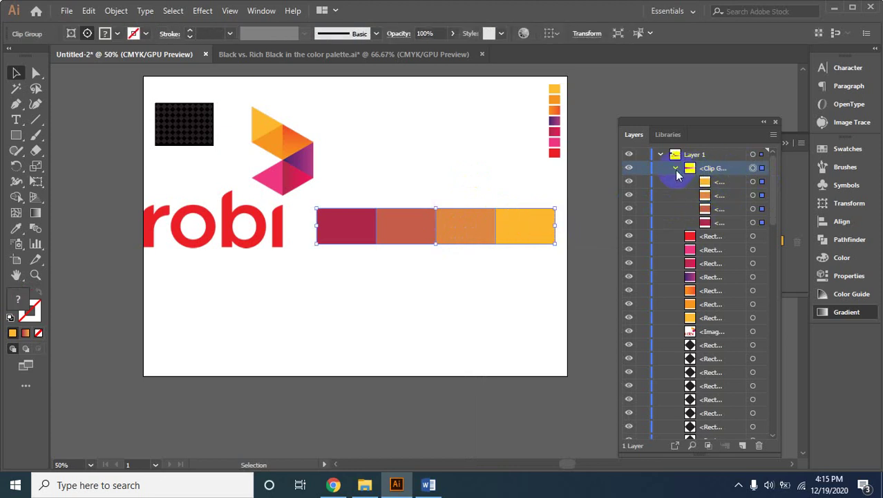
pyautogui.click(674, 168)
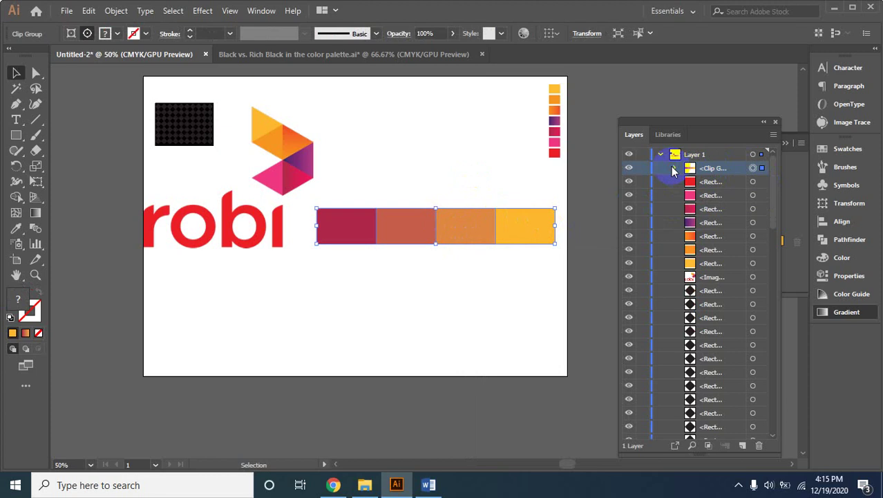
pyautogui.click(675, 169)
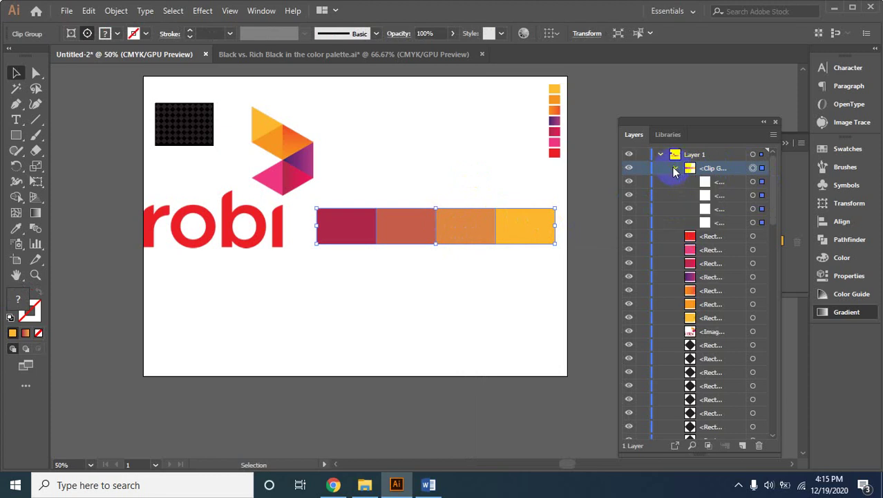
pyautogui.click(704, 209)
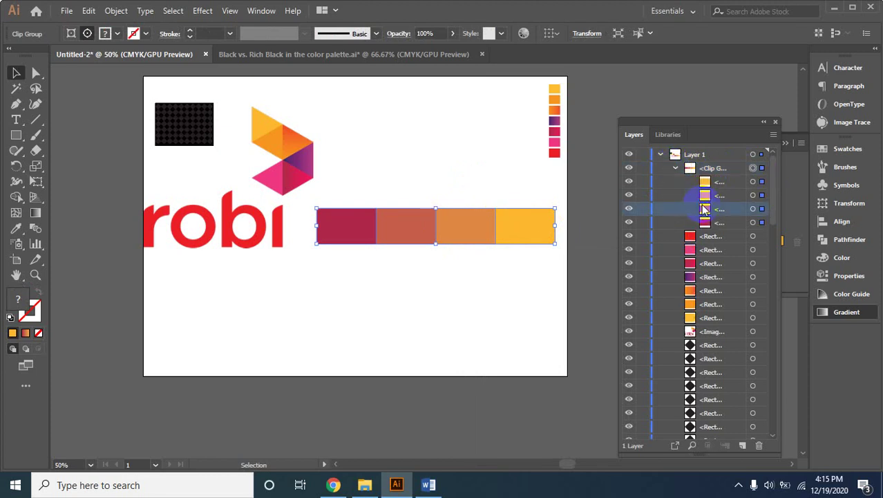
pyautogui.click(730, 168)
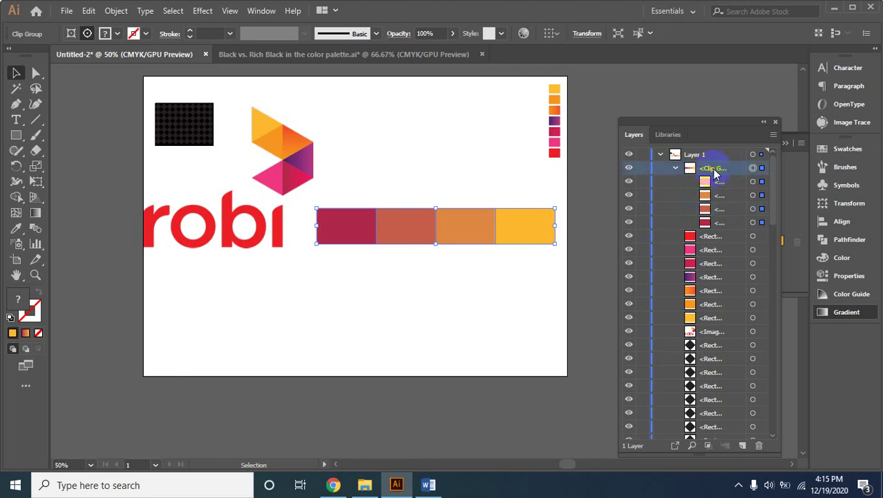
pyautogui.click(753, 169)
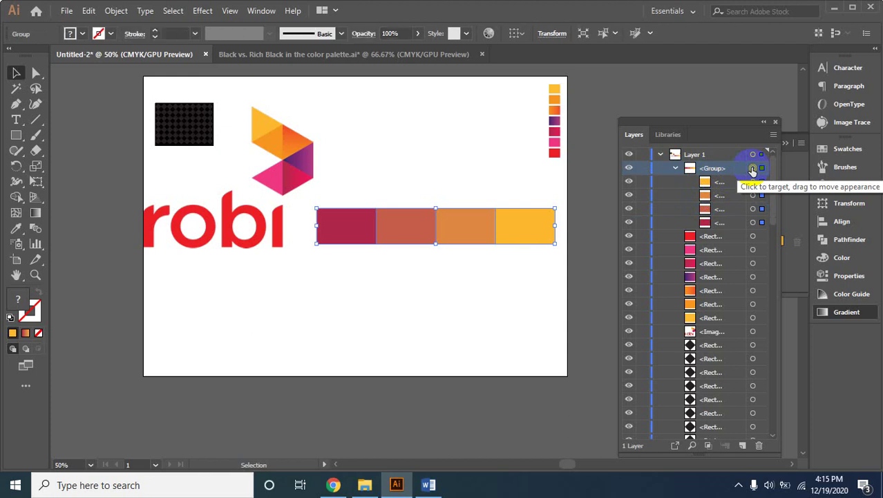
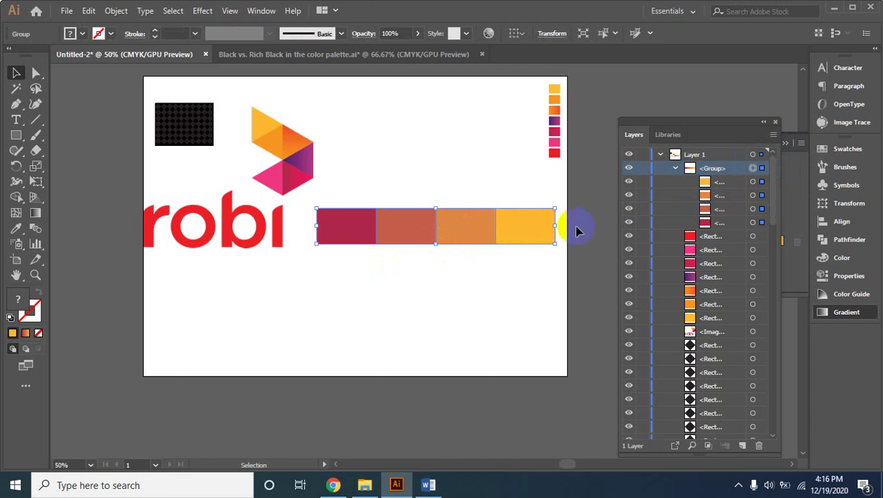
# Ungroup the four-colour bar into separate rectangles
pyautogui.keyDown('shift'); pyautogui.click(467, 234); pyautogui.keyUp('shift')
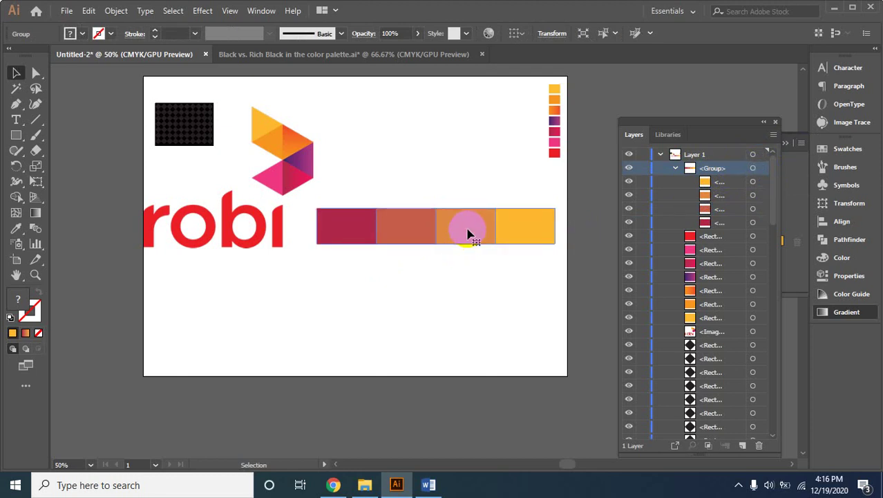
pyautogui.rightClick(467, 234)
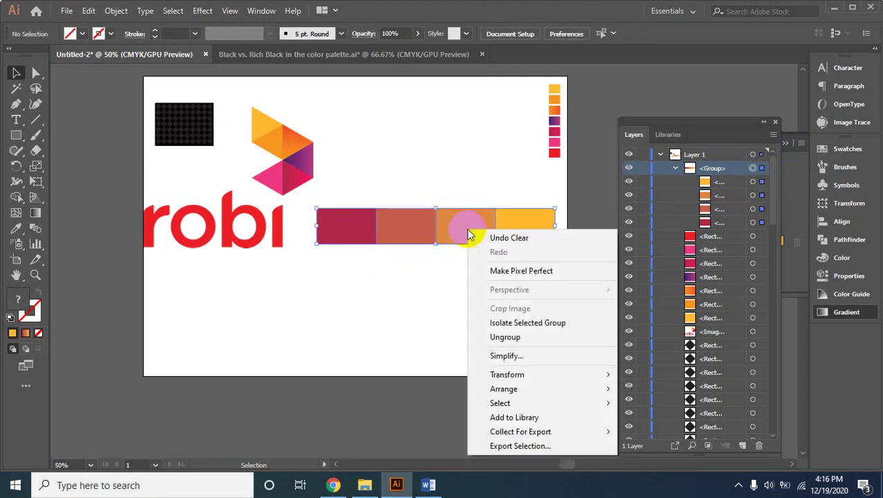
pyautogui.click(515, 336)
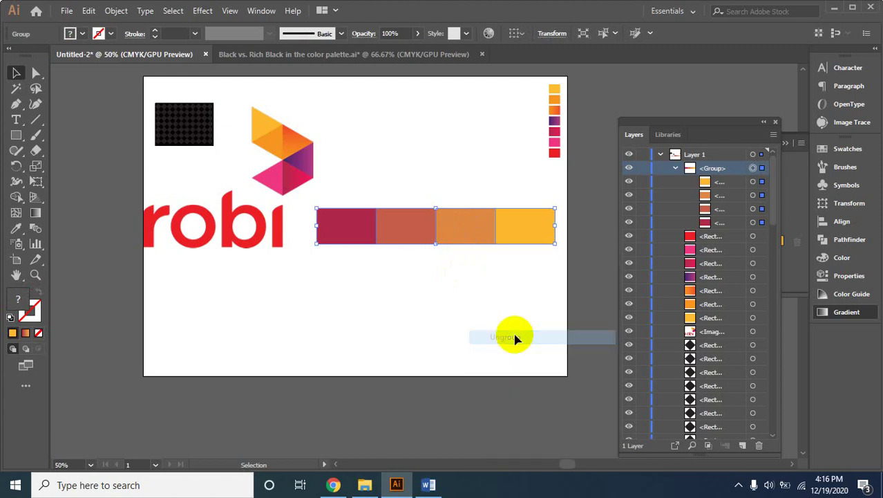
pyautogui.click(469, 241)
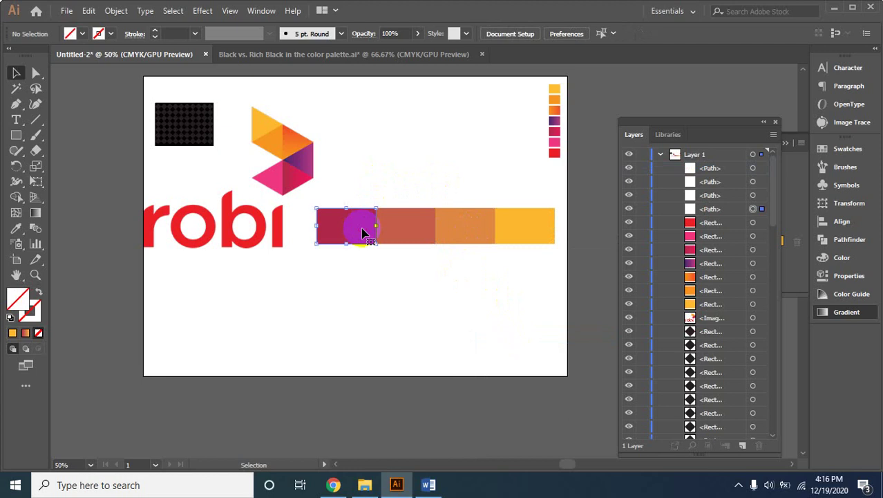
# Test-move the rectangles, undo them back into their original row, and select all four
pyautogui.click(380, 230)
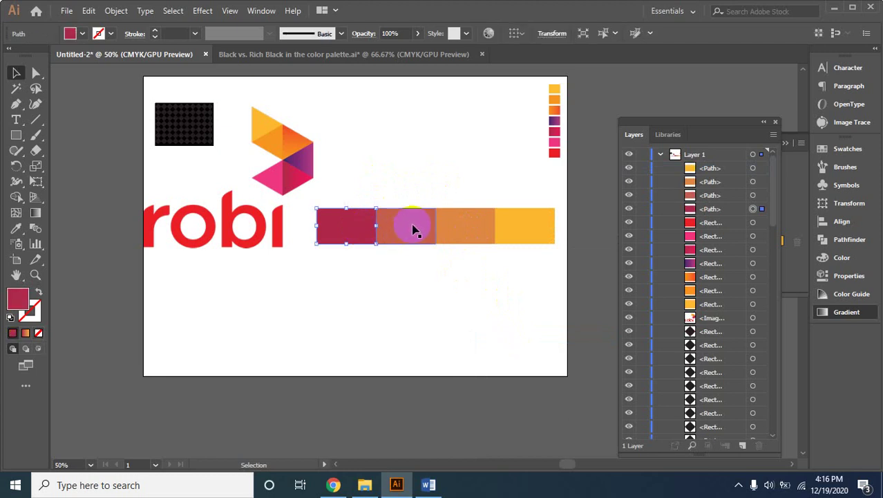
pyautogui.moveTo(487, 225); pyautogui.dragTo(340, 304)
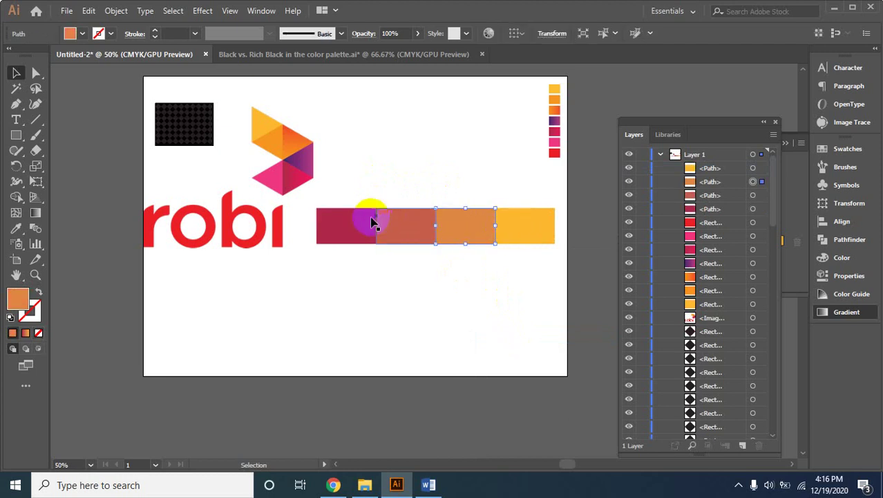
pyautogui.moveTo(410, 227); pyautogui.dragTo(440, 306)
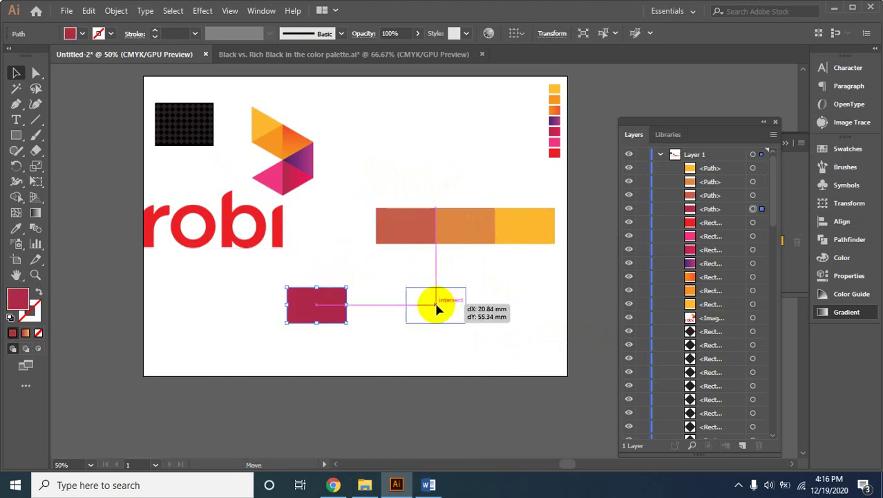
pyautogui.moveTo(479, 242); pyautogui.dragTo(515, 300)
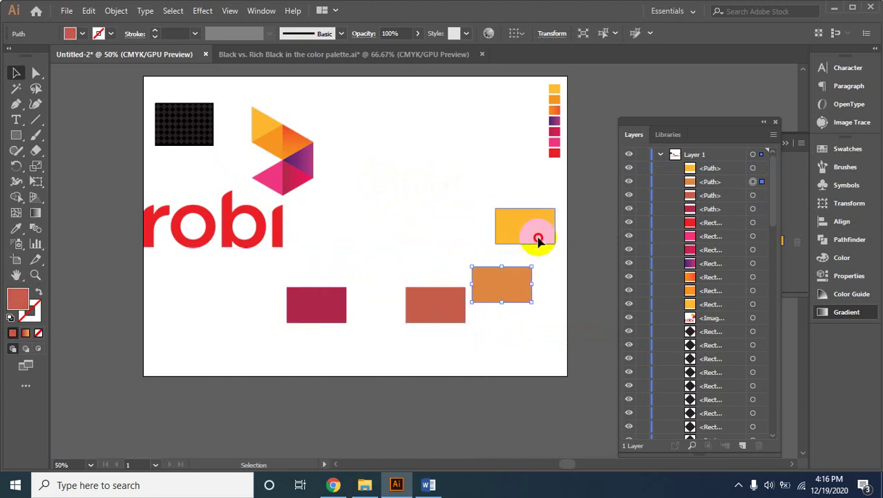
pyautogui.moveTo(517, 221); pyautogui.dragTo(547, 246)
pyautogui.hotkey('ctrl', 'z')
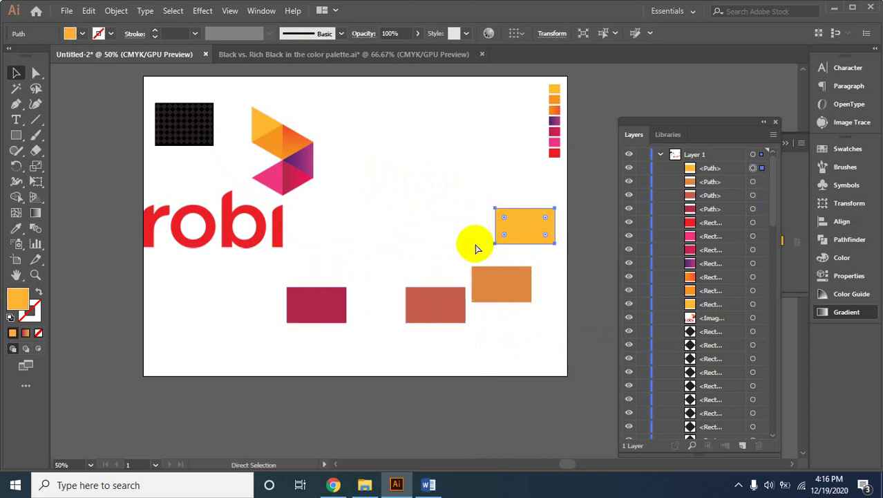
pyautogui.hotkey('ctrl', 'z')
pyautogui.hotkey('ctrl', 'z')
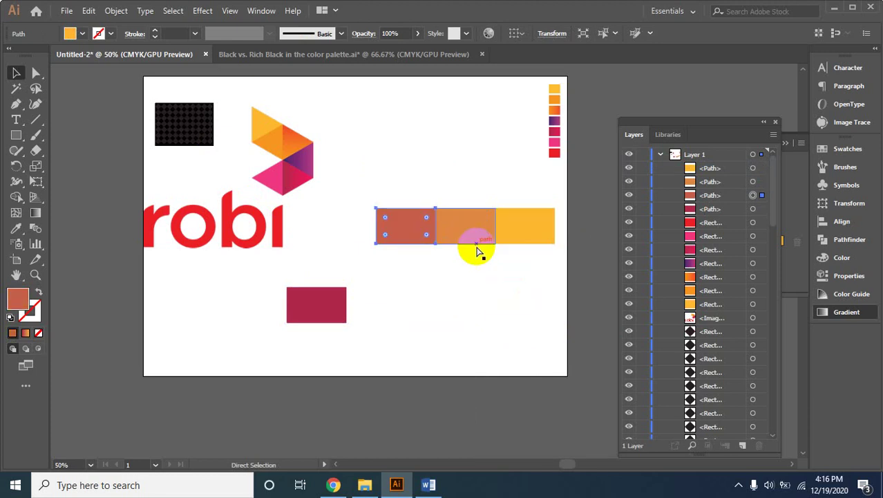
pyautogui.hotkey('ctrl', 'z')
pyautogui.click(344, 177)
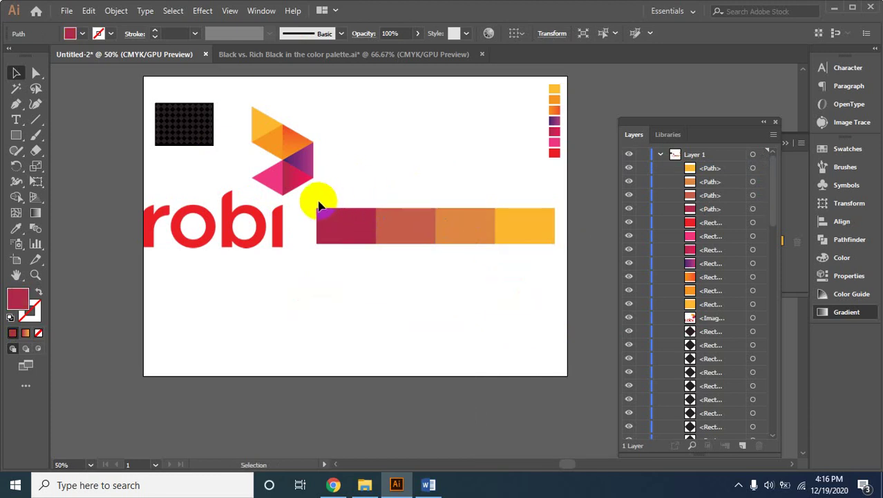
pyautogui.click(474, 182)
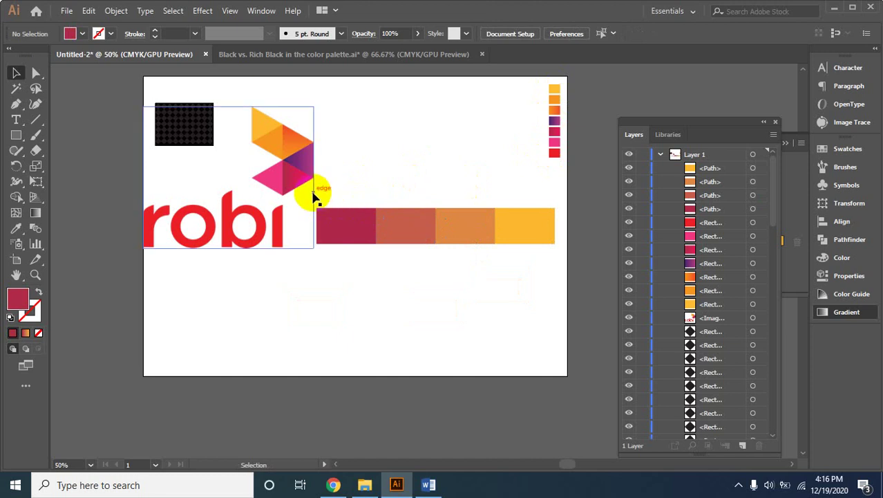
pyautogui.moveTo(332, 199)
pyautogui.mouseDown()
pyautogui.moveTo(546, 255)
pyautogui.moveTo(577, 253)
pyautogui.mouseUp()
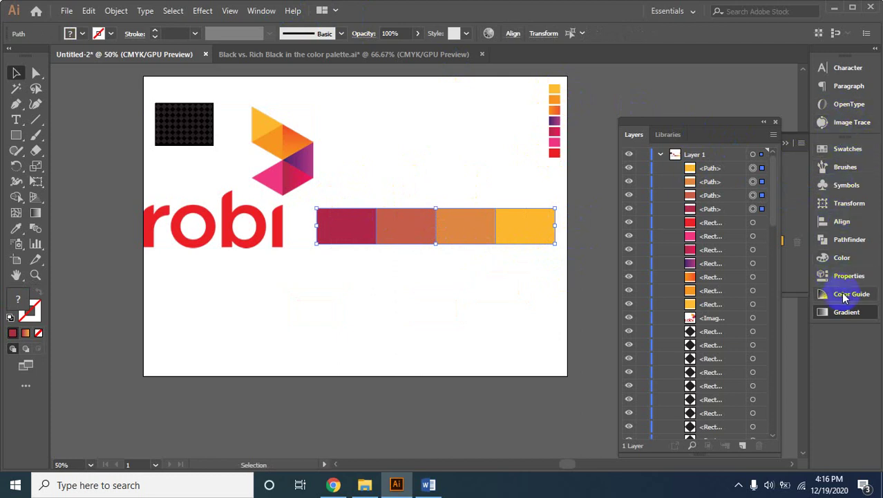
# Create a new swatch group, Color Group 1, from the selected bar colours
pyautogui.click(832, 149)
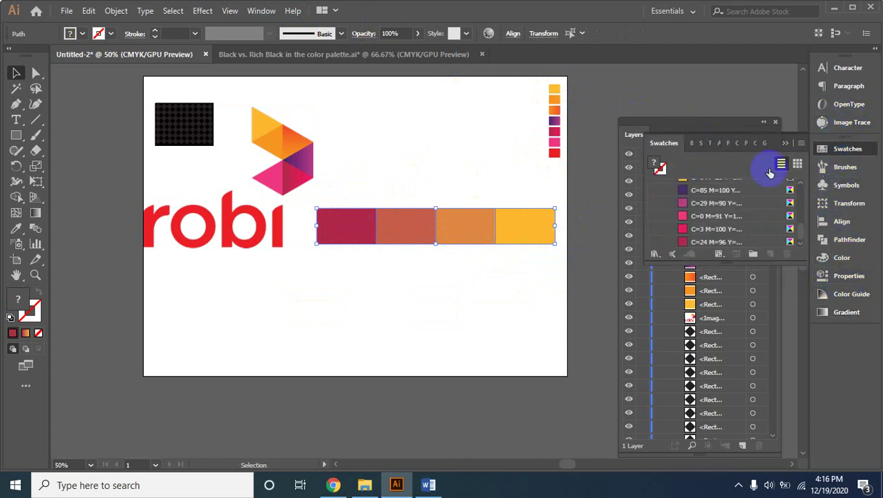
pyautogui.click(756, 255)
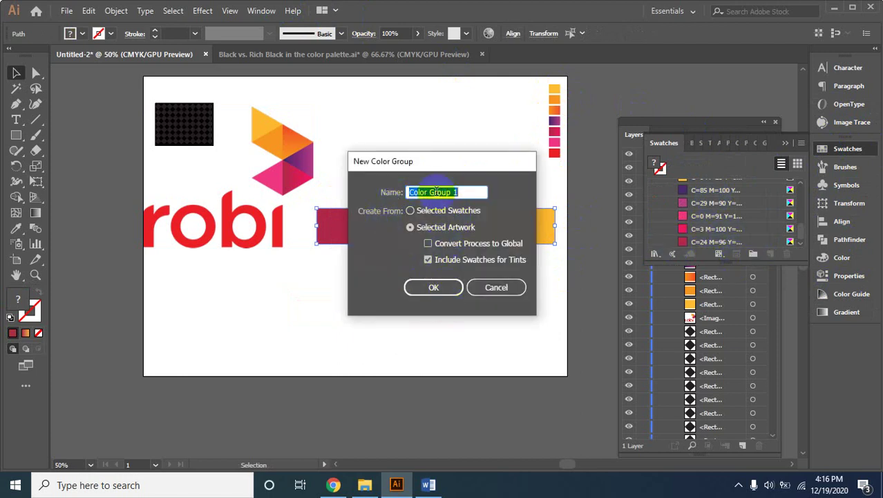
pyautogui.click(465, 194)
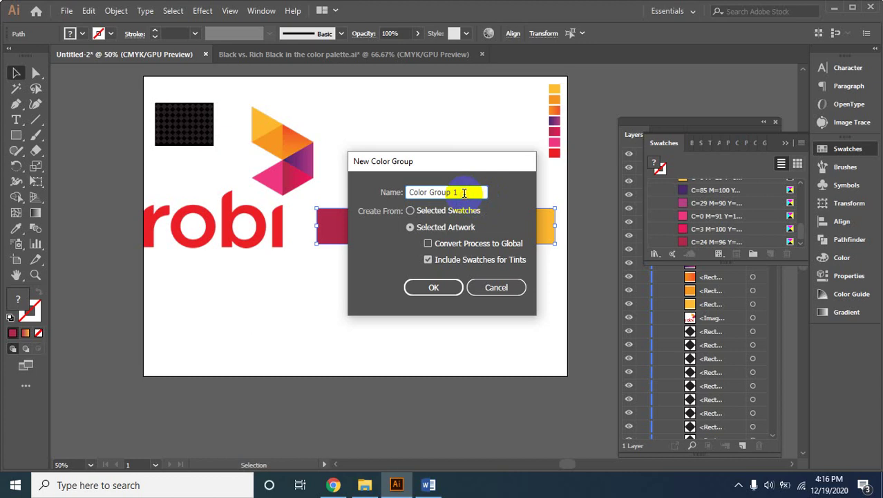
pyautogui.click(450, 286)
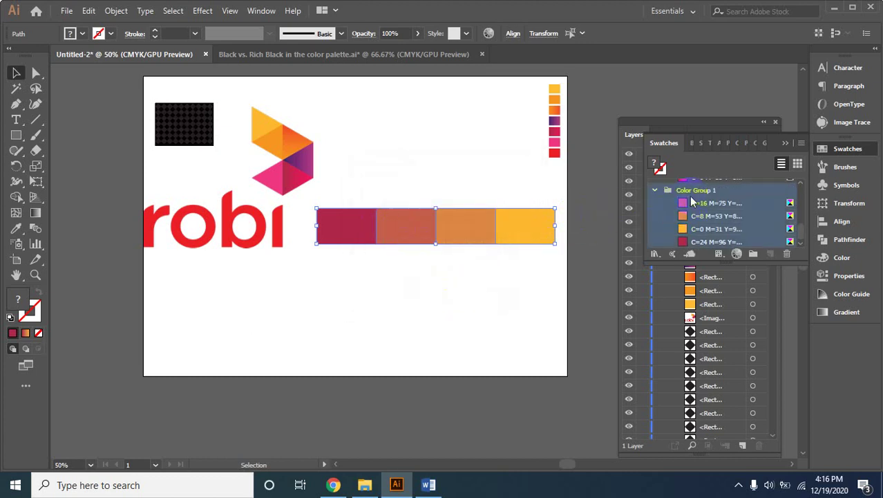
# Save the swatches as a swatch library file
pyautogui.click(654, 253)
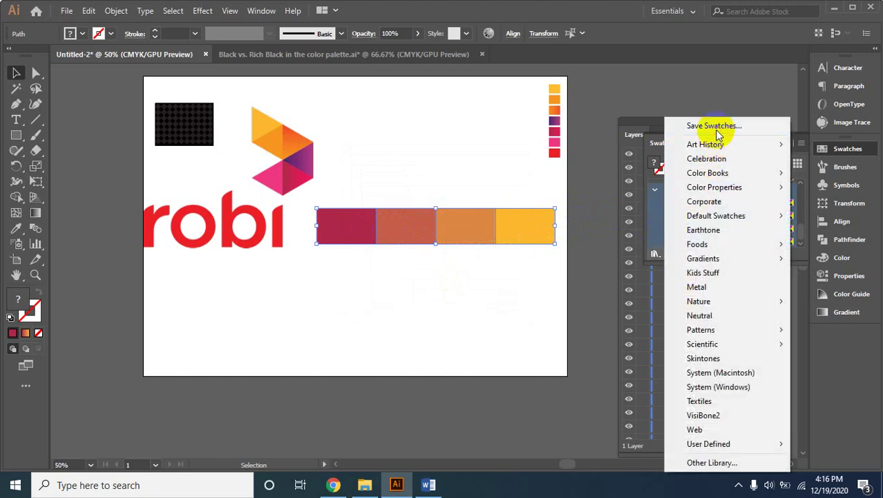
pyautogui.click(714, 128)
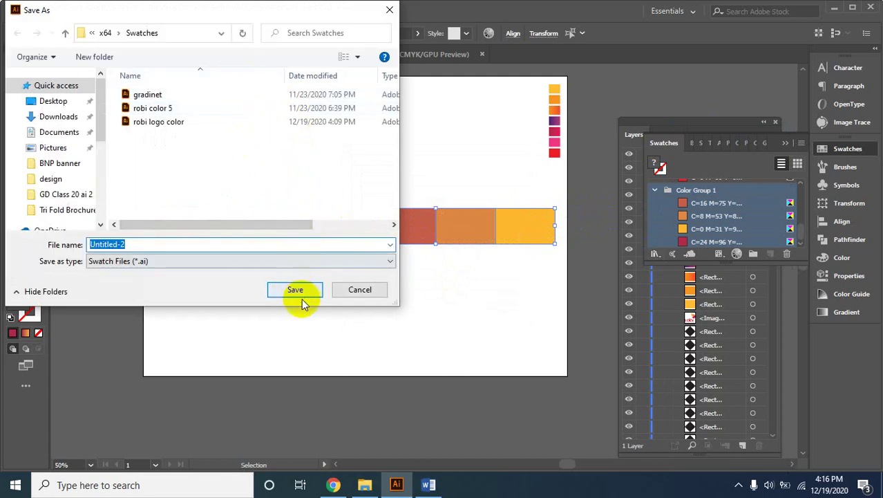
pyautogui.click(295, 291)
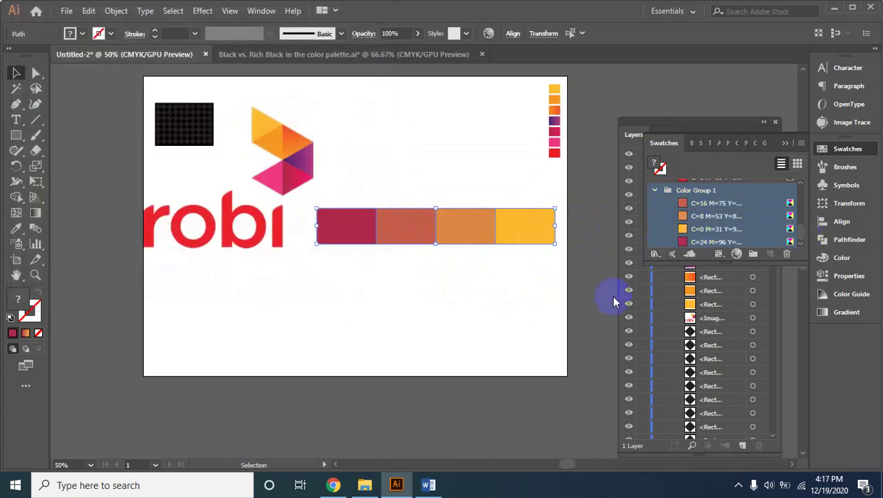
pyautogui.click(812, 260)
# Click through the colour rectangles and set crimson as the fill colour
pyautogui.click(370, 235)
pyautogui.click(490, 235)
pyautogui.click(538, 235)
pyautogui.click(468, 235)
pyautogui.click(410, 235)
pyautogui.click(343, 235)
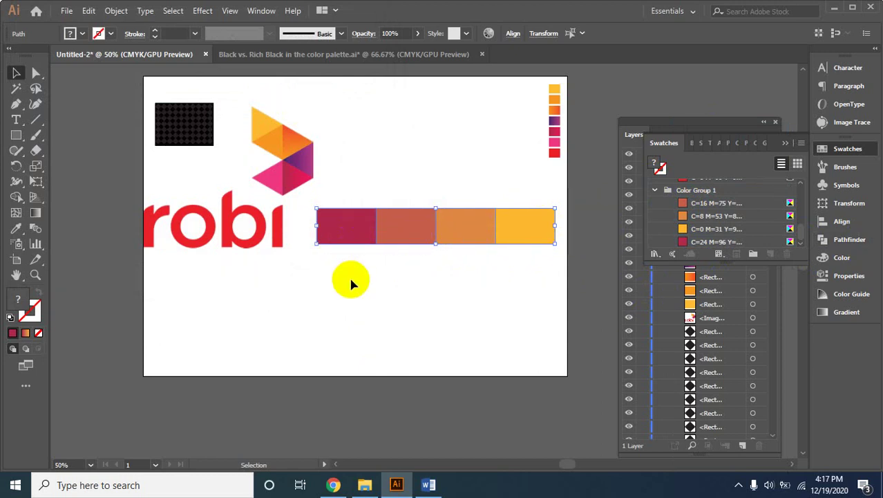
pyautogui.click(527, 277)
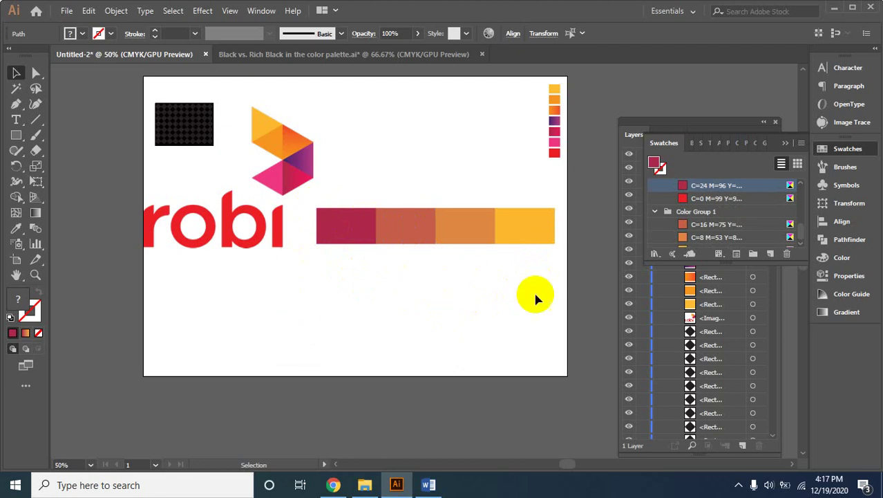
pyautogui.click(537, 299)
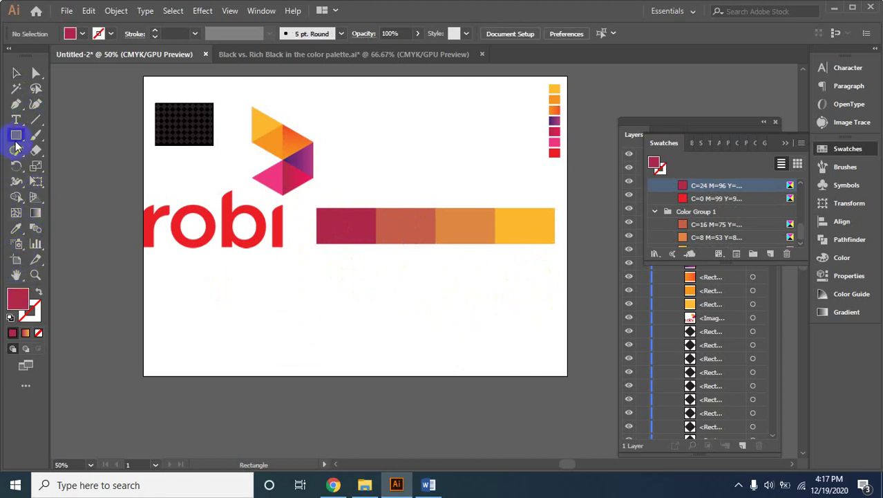
# Draw a wide crimson rectangle below the colour bar and select all same-crimson objects
pyautogui.moveTo(289, 278); pyautogui.dragTo(547, 318)
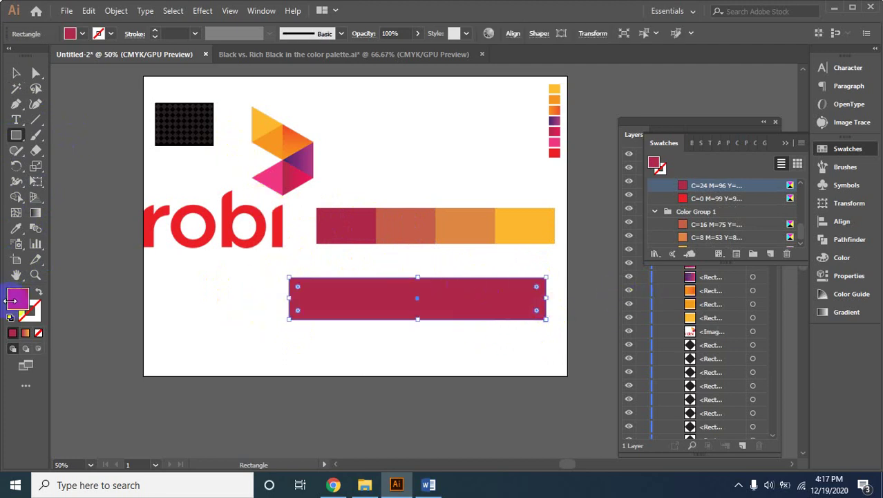
pyautogui.click(33, 215)
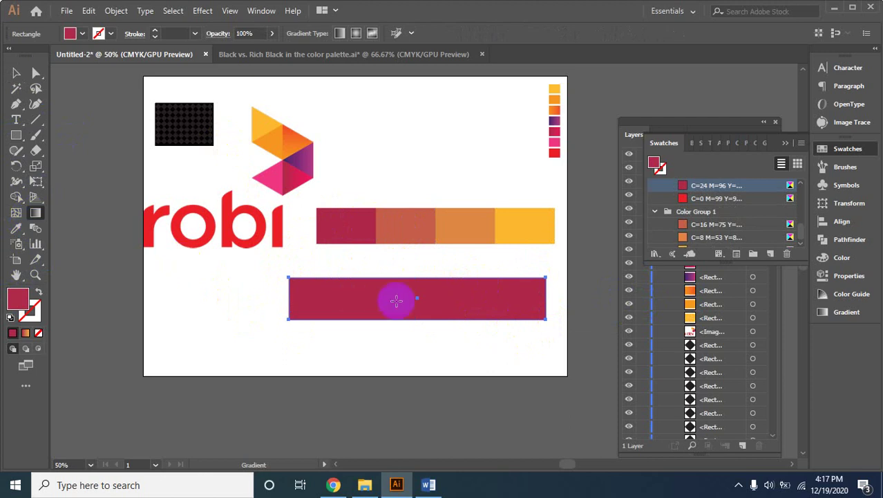
pyautogui.click(17, 85)
pyautogui.click(375, 311)
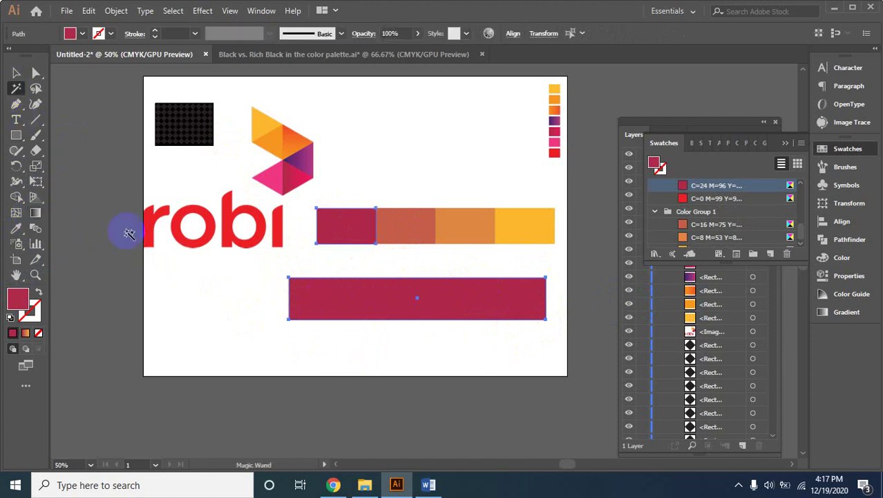
# Clear the selection, close the Layers panel, and select the bottom crimson bar
pyautogui.click(36, 73)
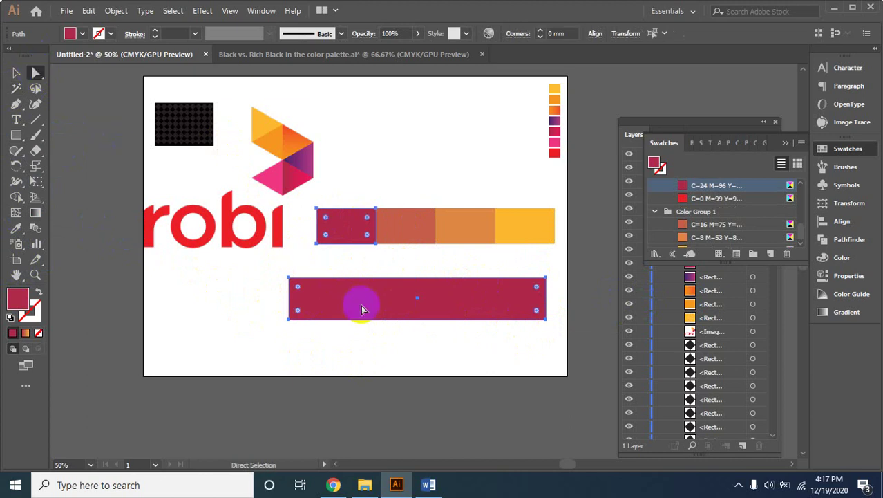
pyautogui.click(17, 73)
pyautogui.click(354, 384)
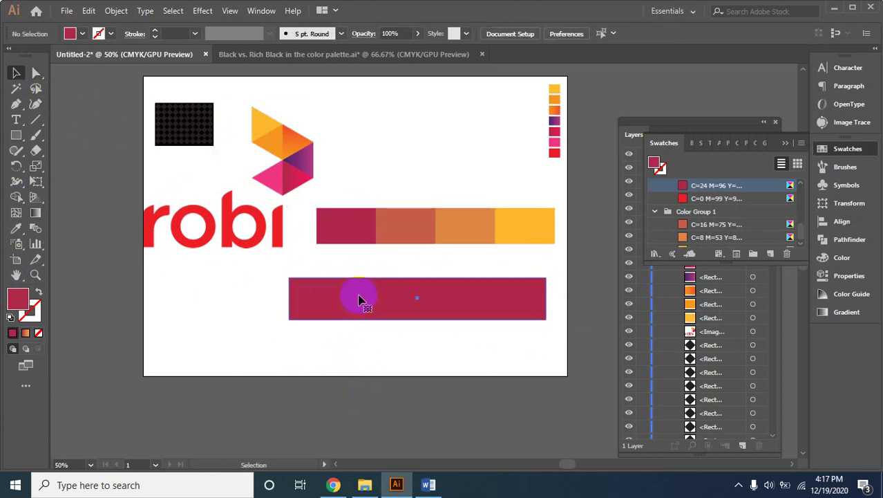
pyautogui.scroll(-5, 769, 272)
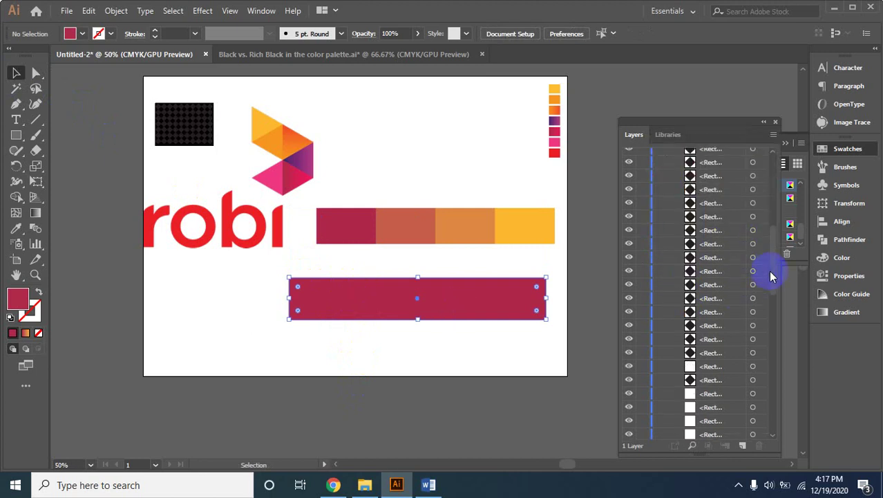
pyautogui.hotkey('ctrl', 'shift', 'a')
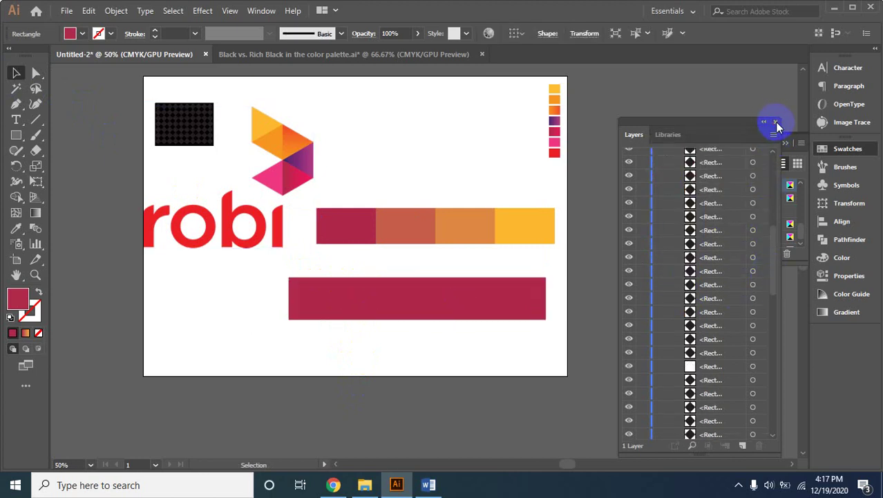
pyautogui.click(775, 122)
pyautogui.click(346, 294)
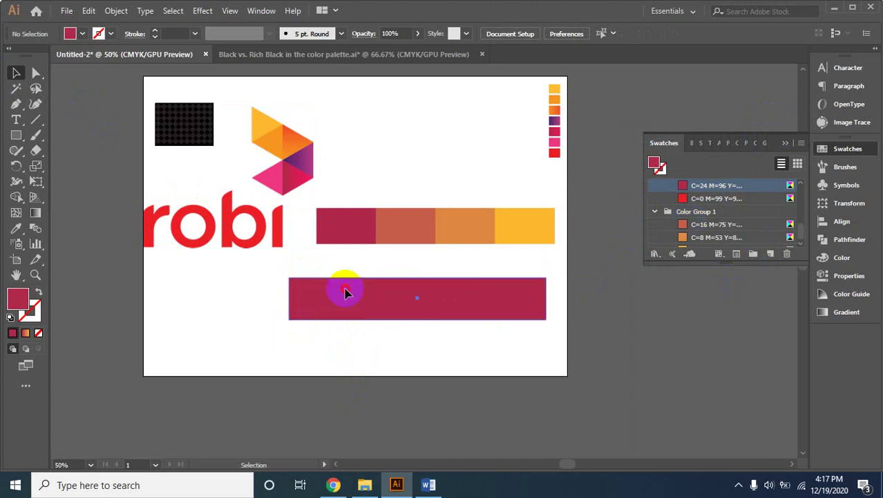
# Give the bottom bar a linear gradient fill ending in orange
pyautogui.click(831, 315)
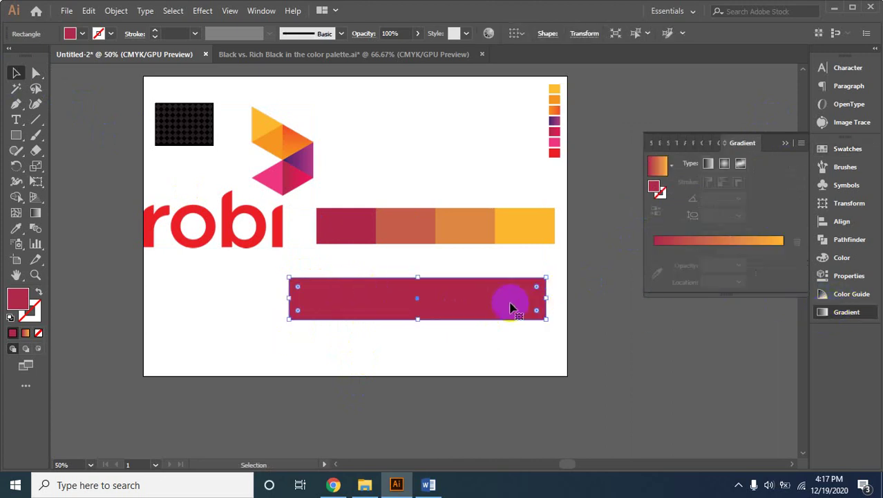
pyautogui.click(668, 242)
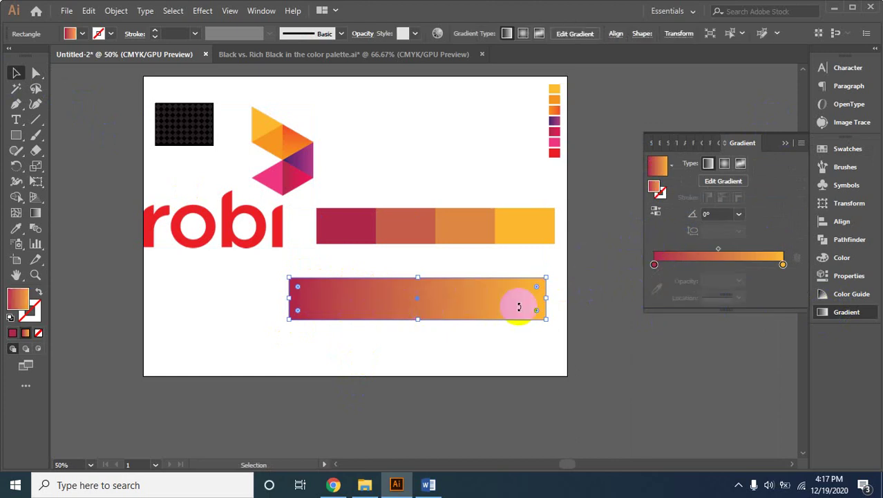
pyautogui.click(783, 265)
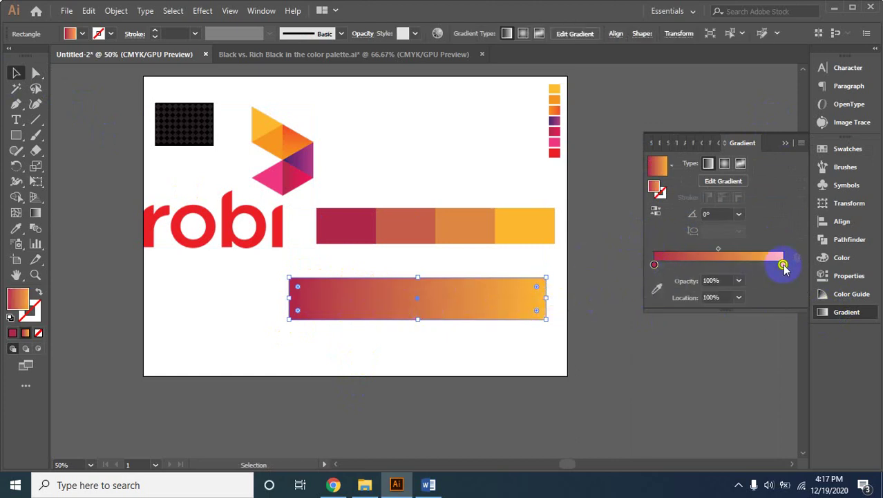
pyautogui.doubleClick(783, 265)
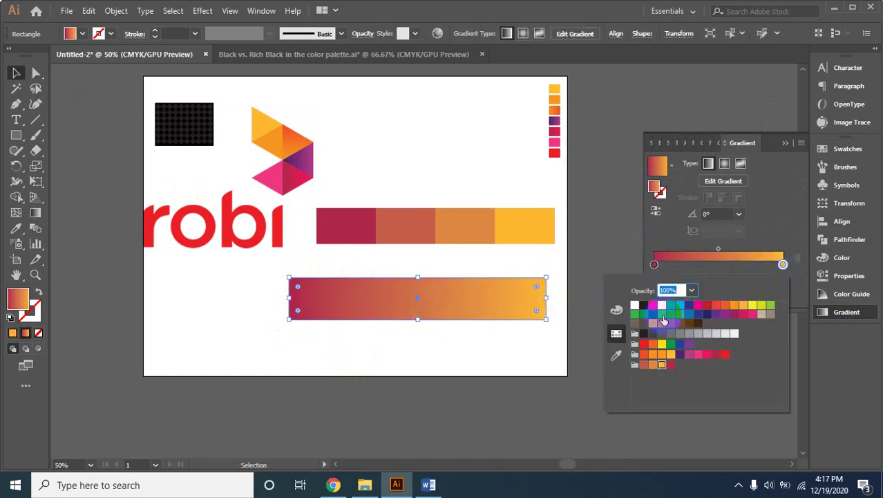
pyautogui.click(716, 270)
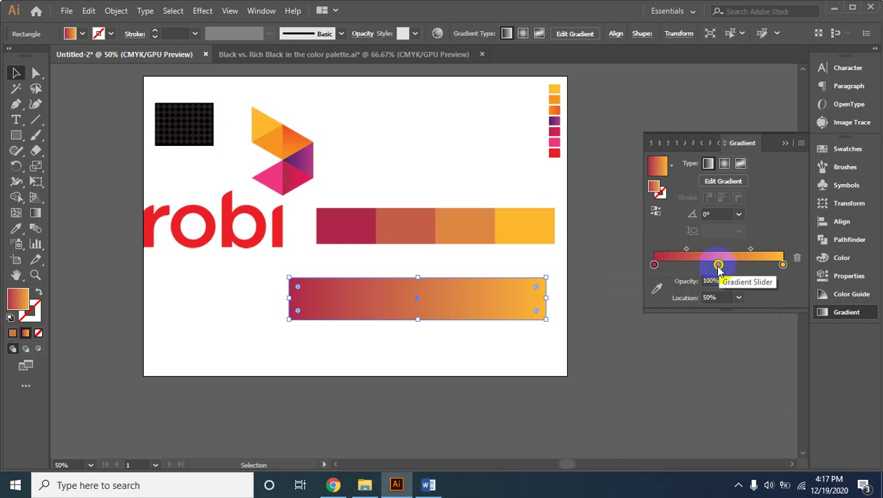
# Add a blue colour stop in the middle of the gradient and preview the bar
pyautogui.click(719, 266)
pyautogui.doubleClick(719, 265)
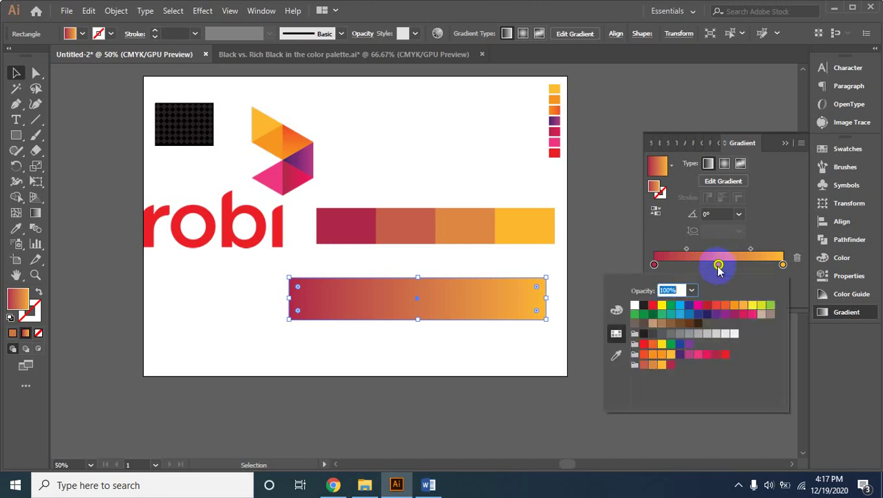
pyautogui.click(689, 306)
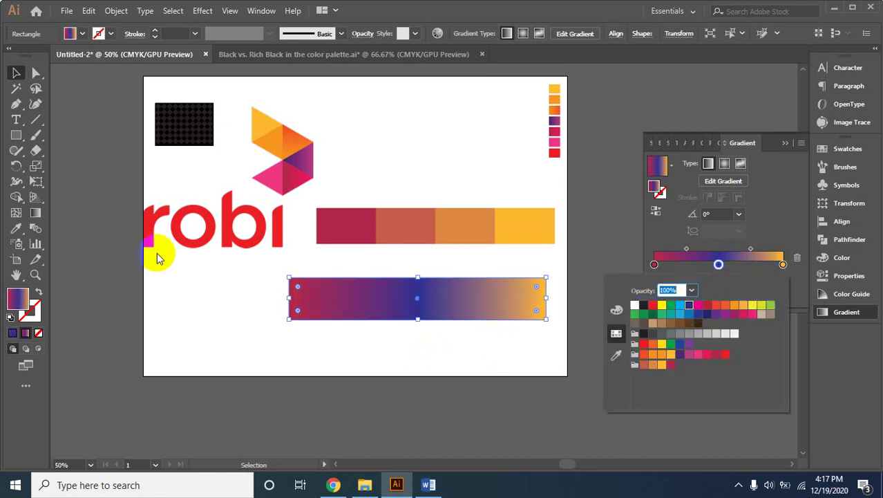
pyautogui.click(15, 72)
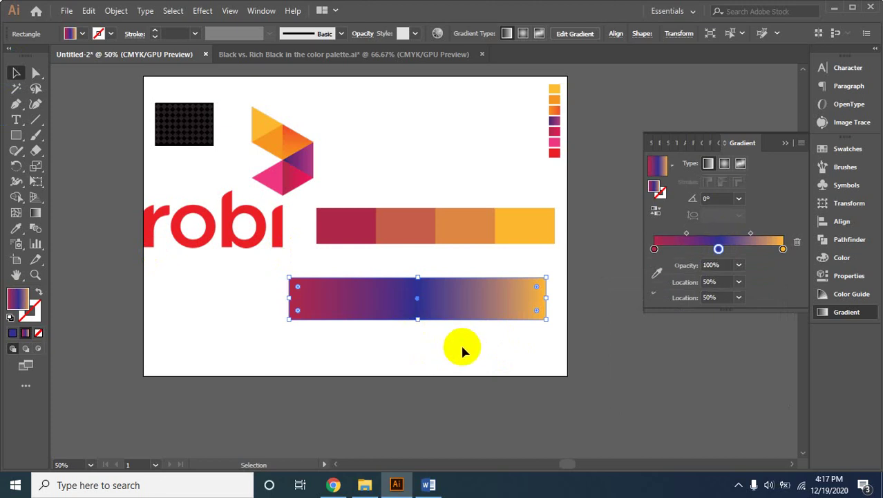
pyautogui.click(270, 311)
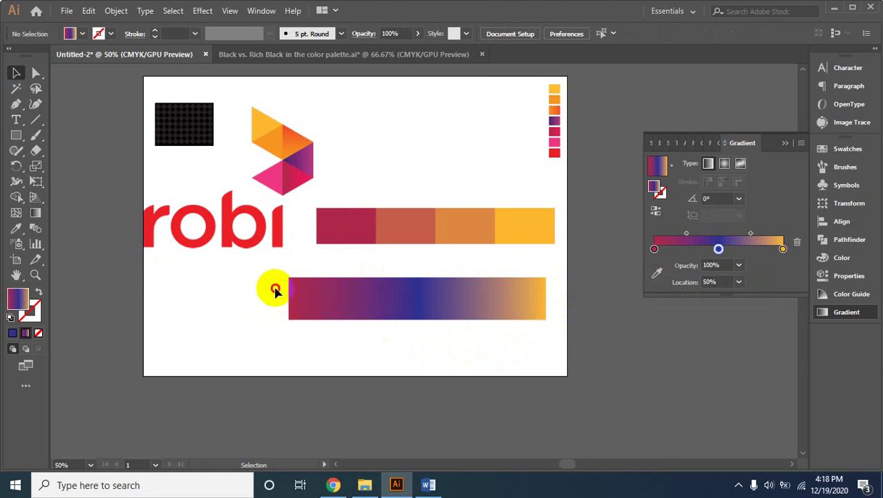
pyautogui.click(462, 317)
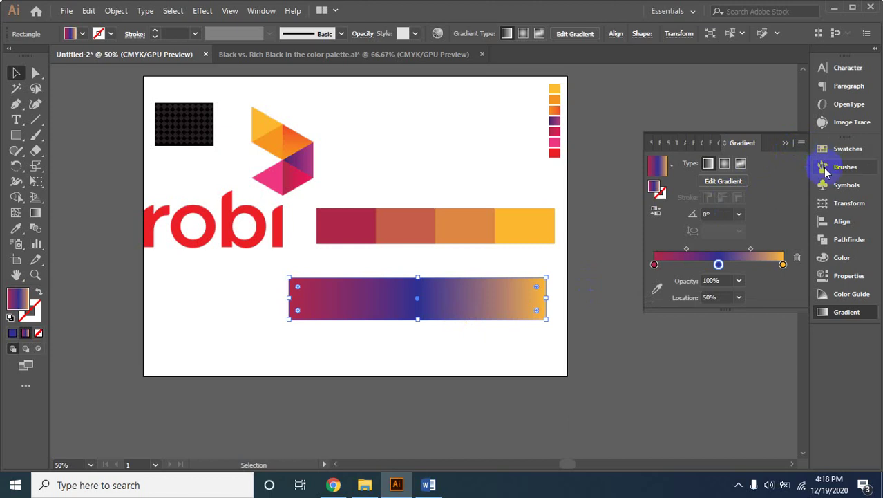
# Save the bar's gradient as New Gradient Swatch
pyautogui.click(838, 150)
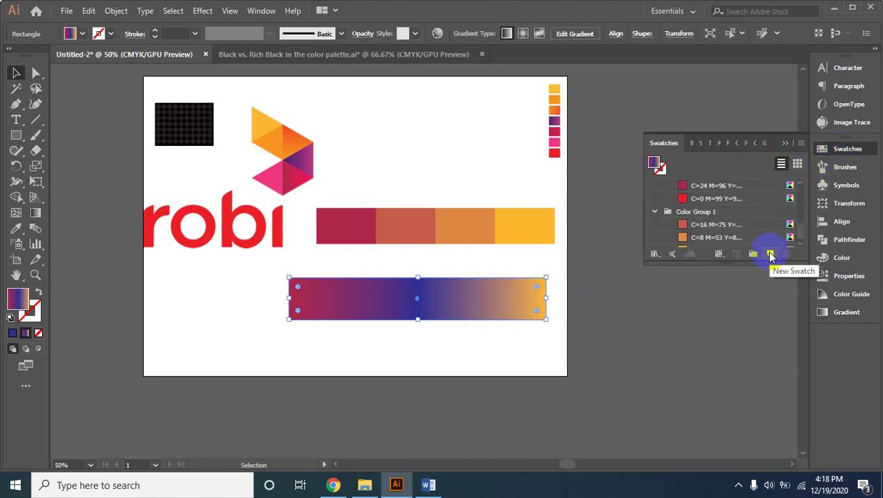
pyautogui.click(772, 255)
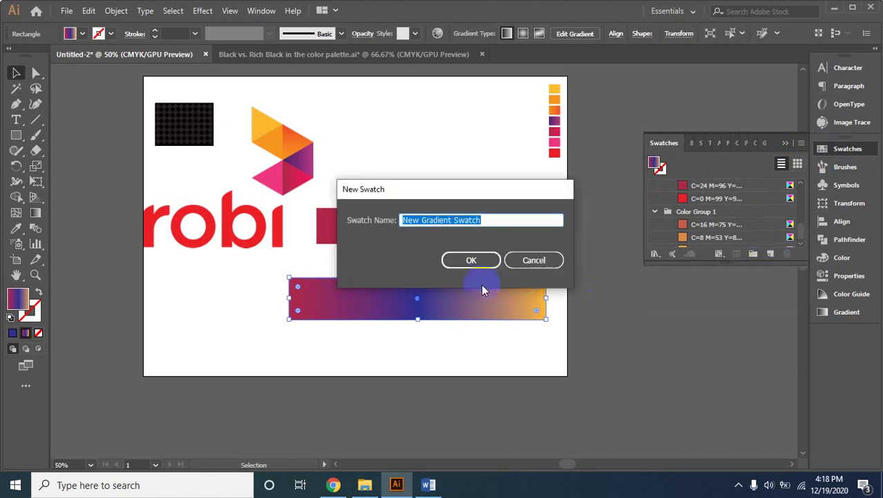
pyautogui.click(489, 263)
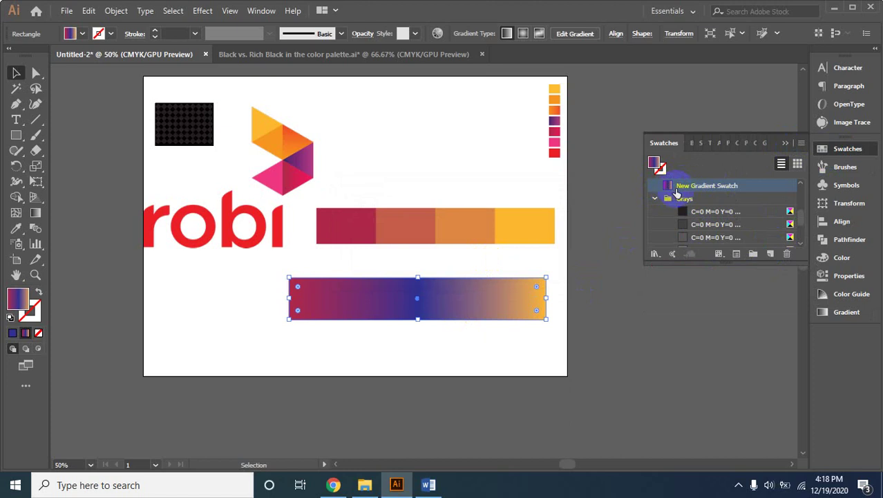
pyautogui.click(325, 104)
pyautogui.click(17, 136)
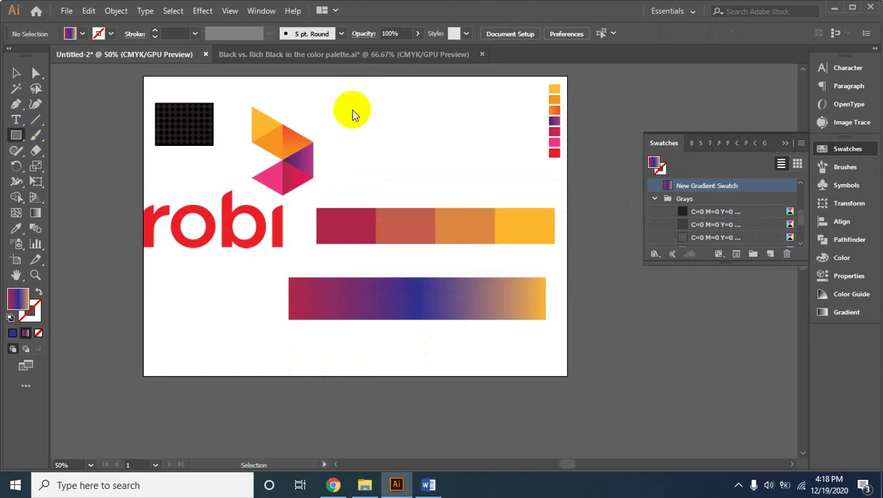
# Draw a square near the artboard top and apply the crimson-blue-yellow New Gradient Swatch to it
pyautogui.click(11, 334)
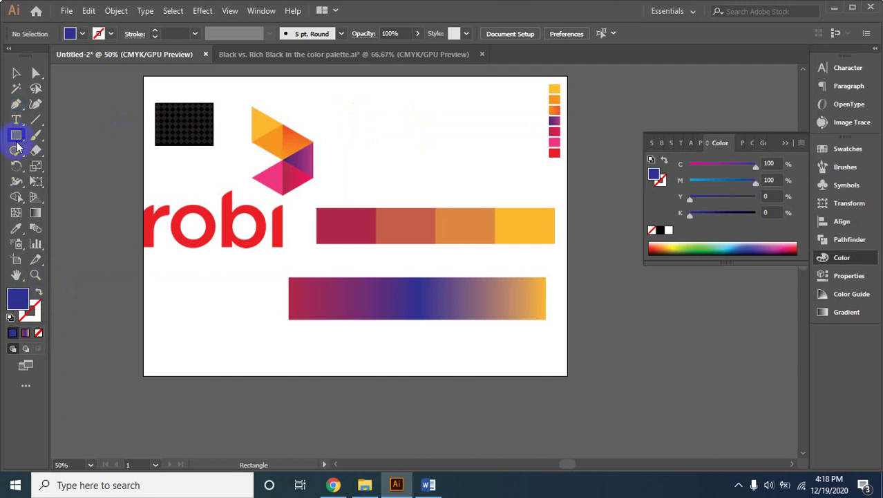
pyautogui.moveTo(386, 99); pyautogui.dragTo(462, 170)
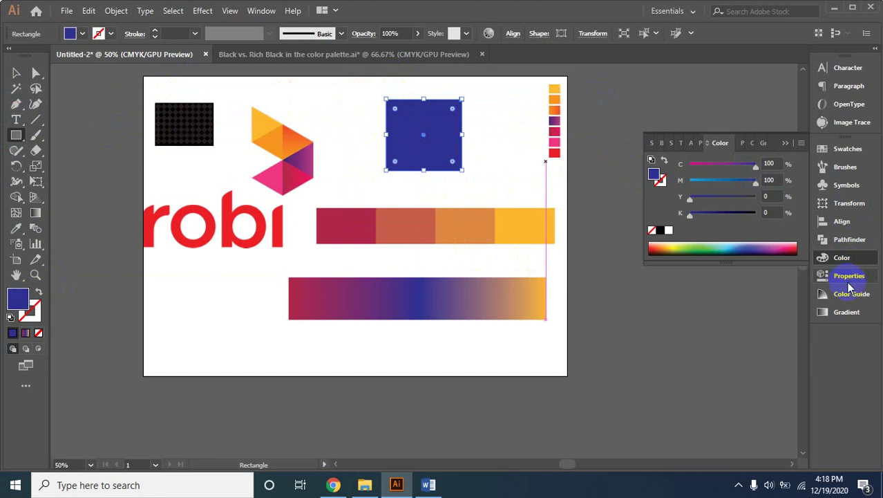
pyautogui.click(840, 148)
pyautogui.scroll(3, 705, 212)
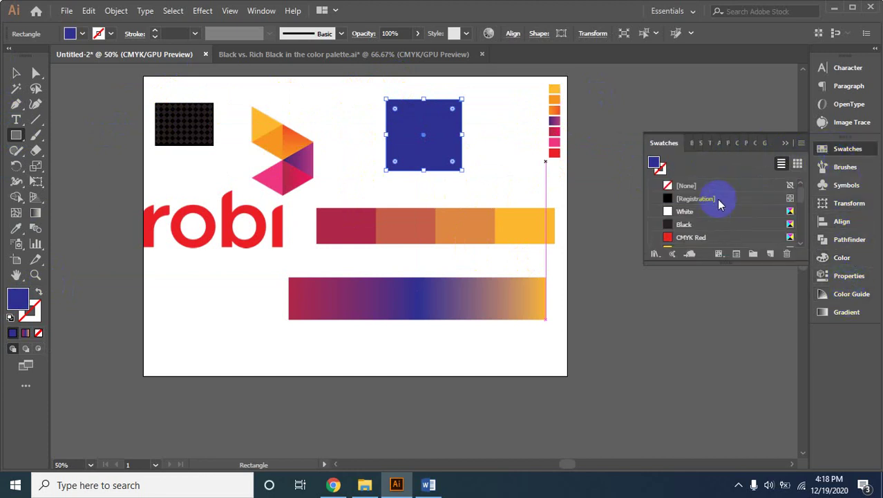
pyautogui.scroll(-3, 720, 199)
pyautogui.scroll(-3, 720, 199)
pyautogui.scroll(-3, 719, 199)
pyautogui.scroll(-3, 720, 199)
pyautogui.scroll(-2, 720, 199)
pyautogui.scroll(-2, 720, 199)
pyautogui.scroll(-1, 719, 199)
pyautogui.scroll(-1, 720, 199)
pyautogui.scroll(-1, 720, 199)
pyautogui.scroll(-1, 721, 200)
pyautogui.scroll(2, 721, 200)
pyautogui.scroll(1, 721, 200)
pyautogui.scroll(2, 721, 200)
pyautogui.scroll(2, 721, 200)
pyautogui.scroll(3, 720, 200)
pyautogui.scroll(3, 721, 200)
pyautogui.scroll(-2, 704, 221)
pyautogui.scroll(-1, 704, 221)
pyautogui.scroll(-4, 705, 224)
pyautogui.scroll(-2, 706, 226)
pyautogui.scroll(-2, 706, 225)
pyautogui.scroll(-2, 708, 223)
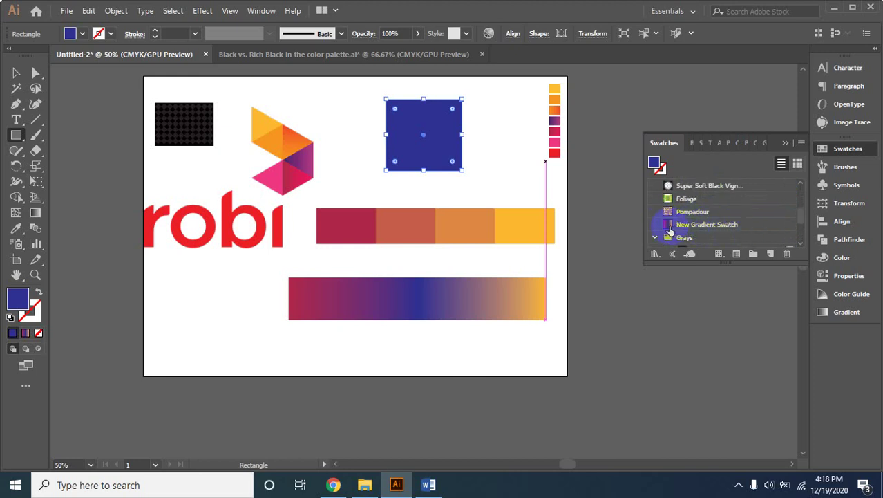
pyautogui.click(670, 231)
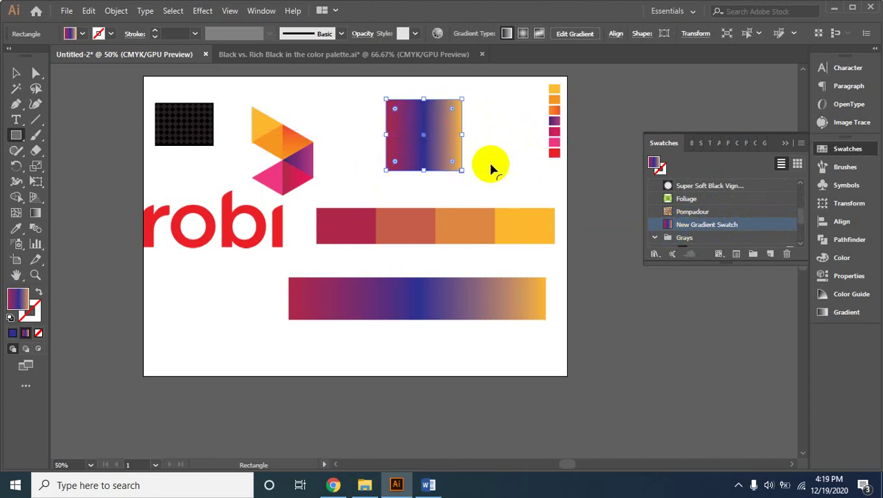
pyautogui.click(16, 72)
pyautogui.click(345, 107)
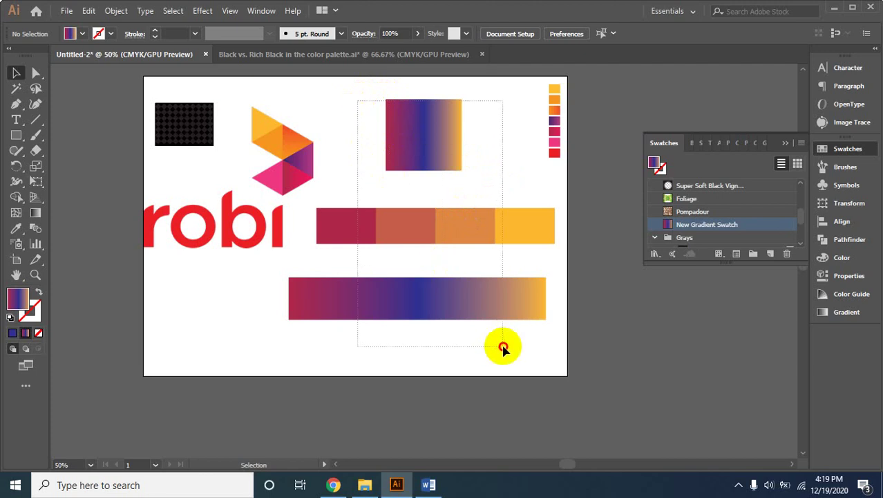
# Delete the test square and gradient bars, leaving the robi logo
pyautogui.moveTo(358, 105); pyautogui.dragTo(518, 348)
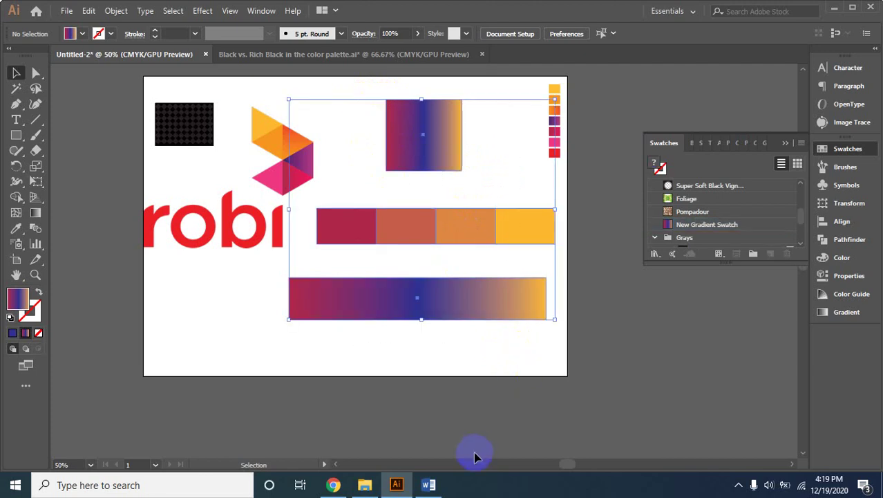
pyautogui.press('Delete')
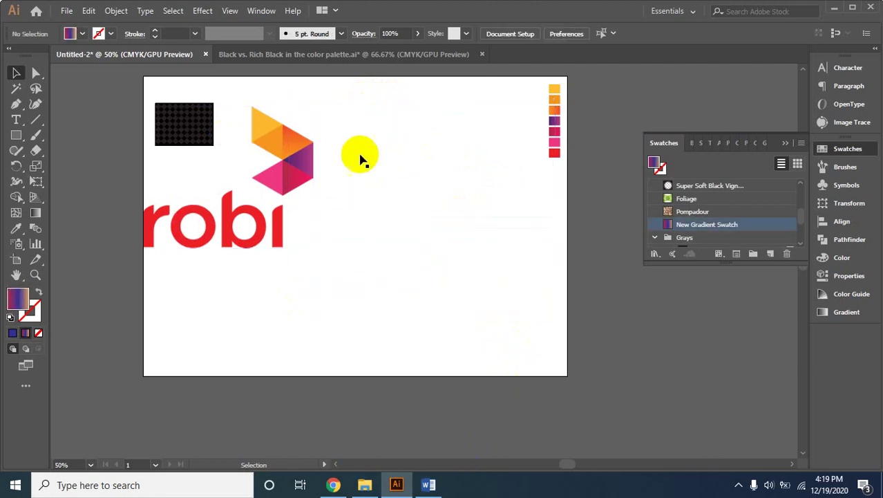
pyautogui.click(312, 148)
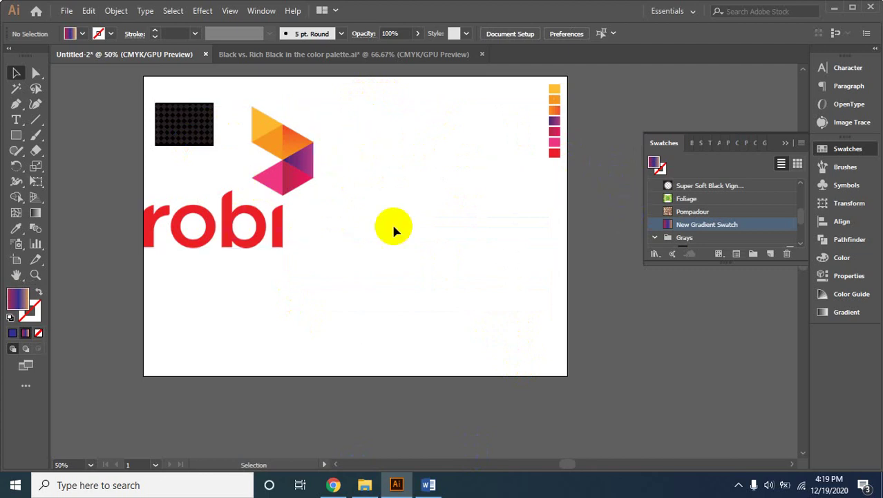
pyautogui.click(360, 200)
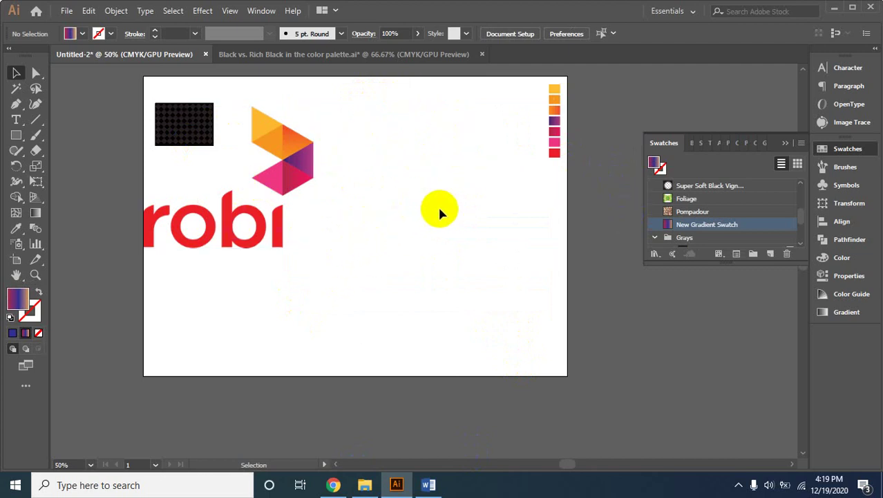
pyautogui.click(287, 144)
pyautogui.click(418, 159)
# Zoom in to 200% on the hexagon mark and pan across it
pyautogui.click(272, 198)
pyautogui.click(296, 178)
pyautogui.click(397, 229)
pyautogui.click(396, 231)
pyautogui.click(458, 296)
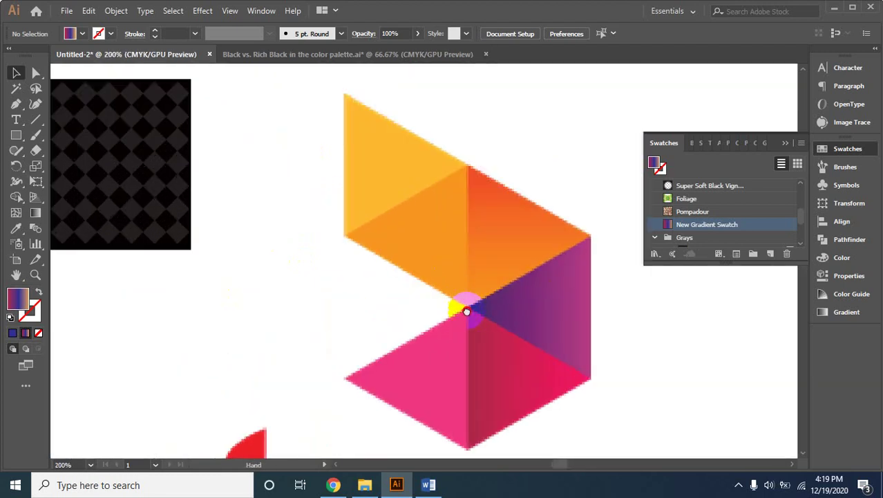
pyautogui.moveTo(467, 309); pyautogui.dragTo(404, 213)
pyautogui.moveTo(447, 169); pyautogui.dragTo(441, 244)
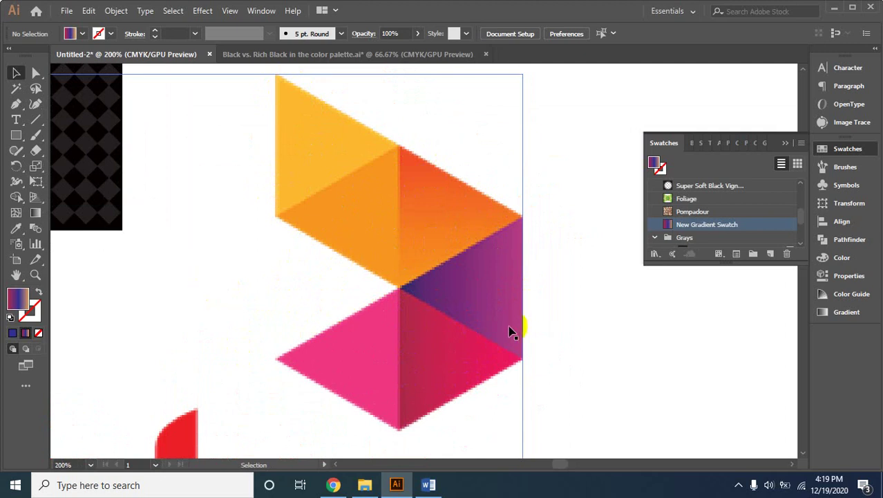
# Zoom out to 50% and pan so the whole artboard is visible
pyautogui.hotkey('ctrl', 'alt', 'space')
pyautogui.click(410, 242)
pyautogui.click(450, 311)
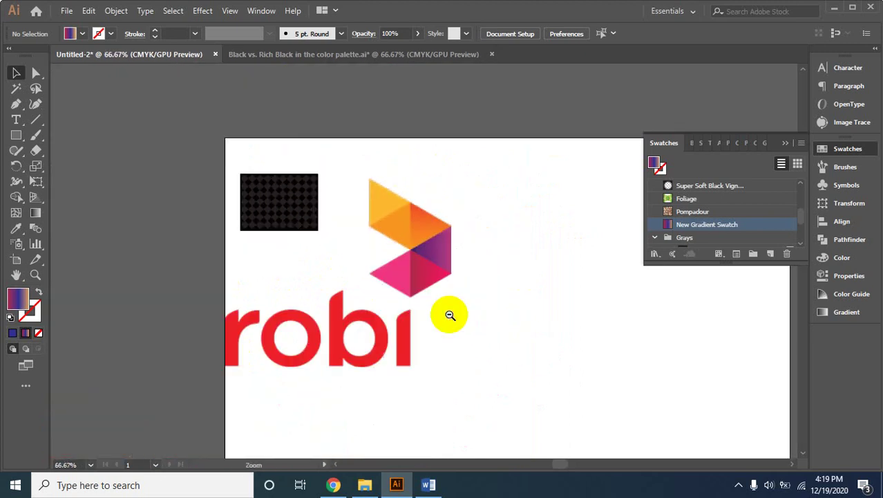
pyautogui.click(449, 312)
pyautogui.moveTo(490, 282)
pyautogui.mouseDown()
pyautogui.moveTo(390, 264)
pyautogui.moveTo(398, 260)
pyautogui.mouseUp()
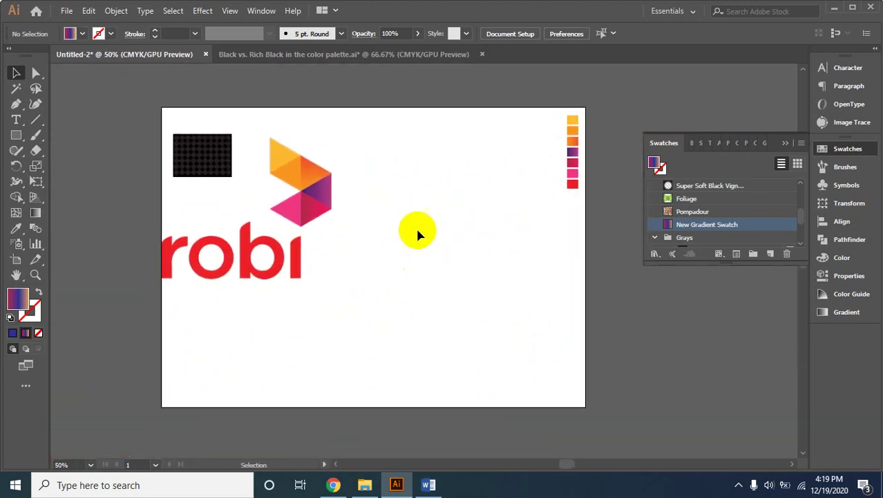
# Draw a hexagon to the right of the robi logo
pyautogui.click(11, 138)
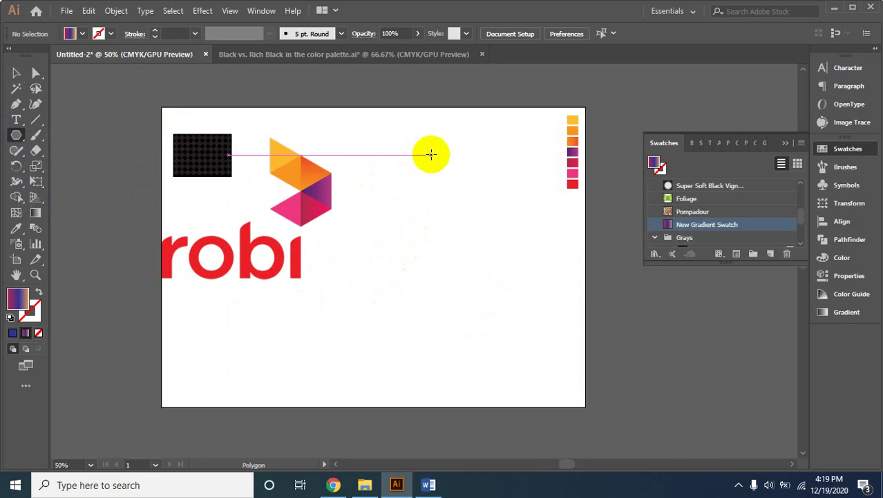
pyautogui.moveTo(431, 153); pyautogui.dragTo(431, 196)
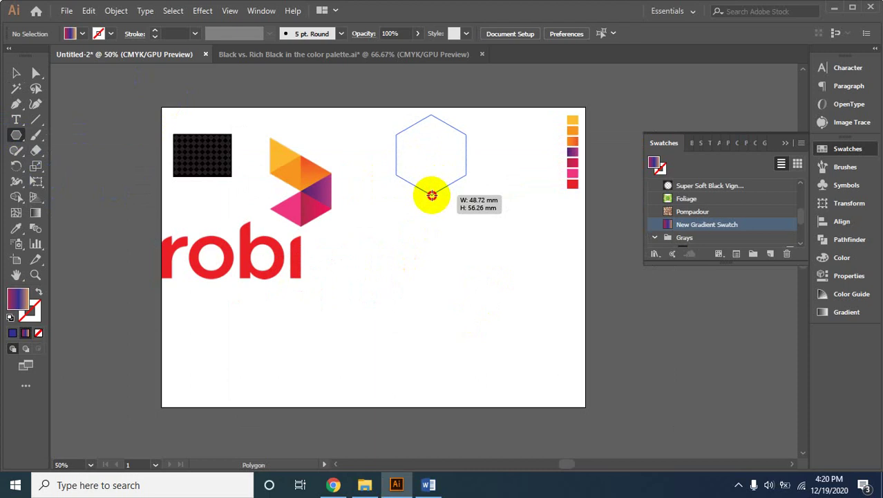
pyautogui.moveTo(433, 196); pyautogui.dragTo(431, 196)
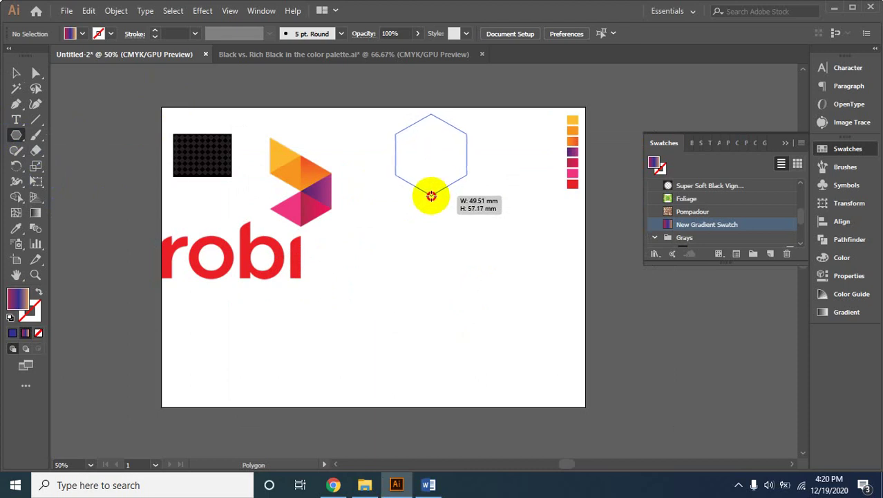
pyautogui.press('shift')
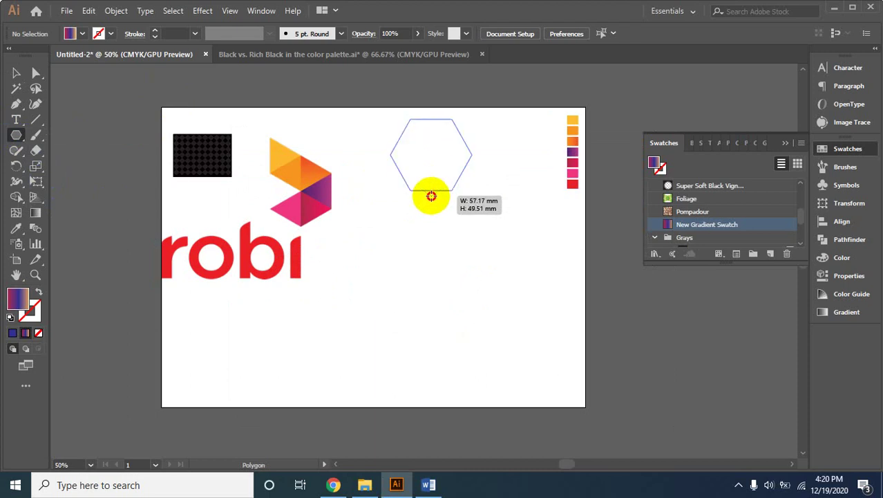
pyautogui.moveTo(431, 197); pyautogui.dragTo(431, 197)
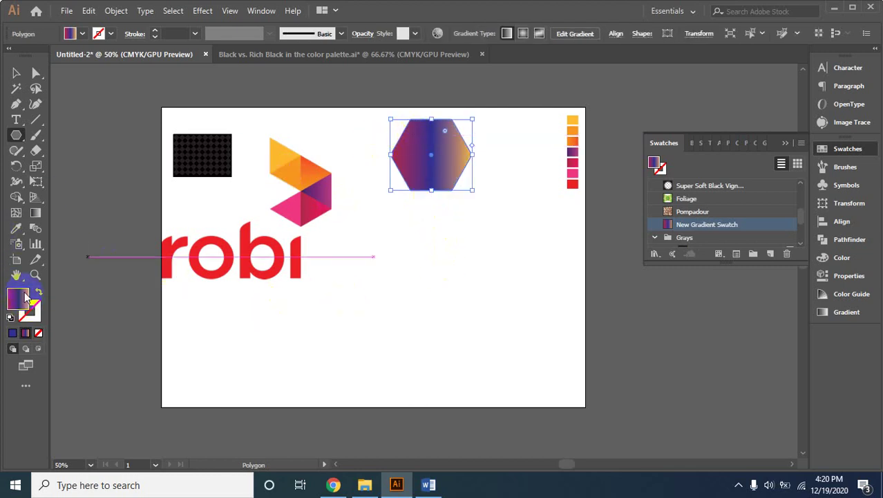
# Fill the hexagon with the logo's orange sampled by the Eyedropper
pyautogui.click(16, 228)
pyautogui.click(271, 149)
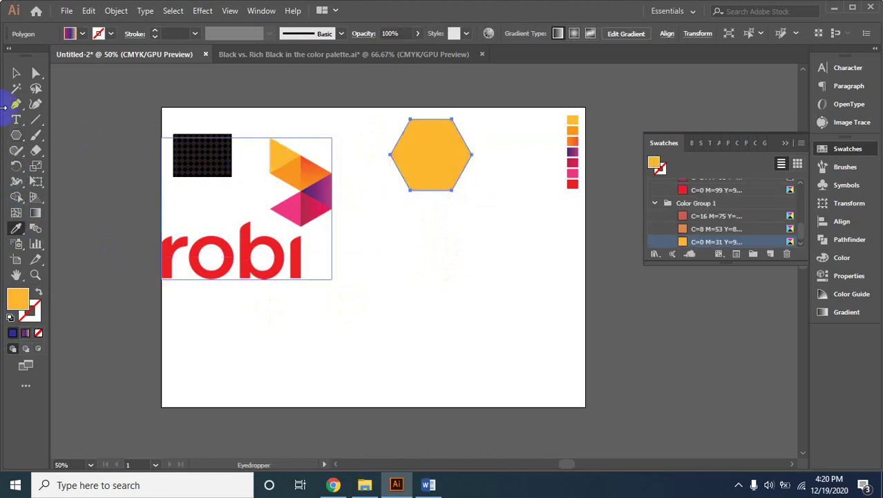
pyautogui.click(16, 73)
pyautogui.click(424, 280)
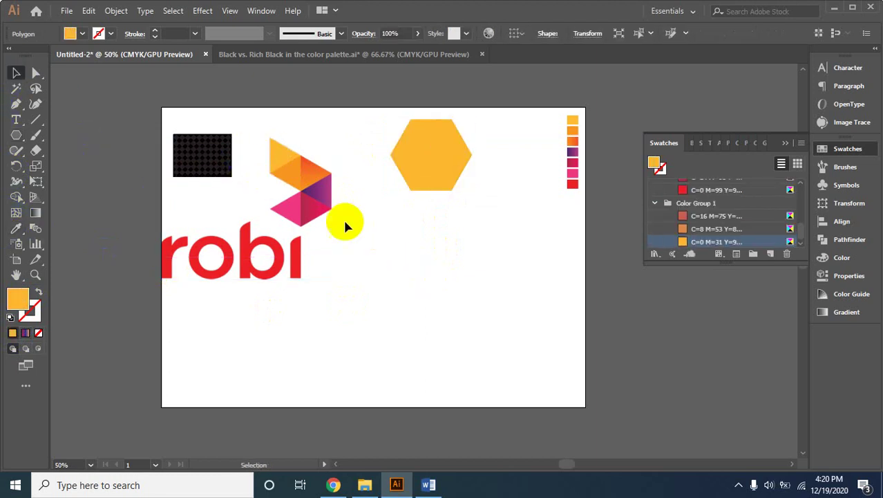
pyautogui.click(442, 134)
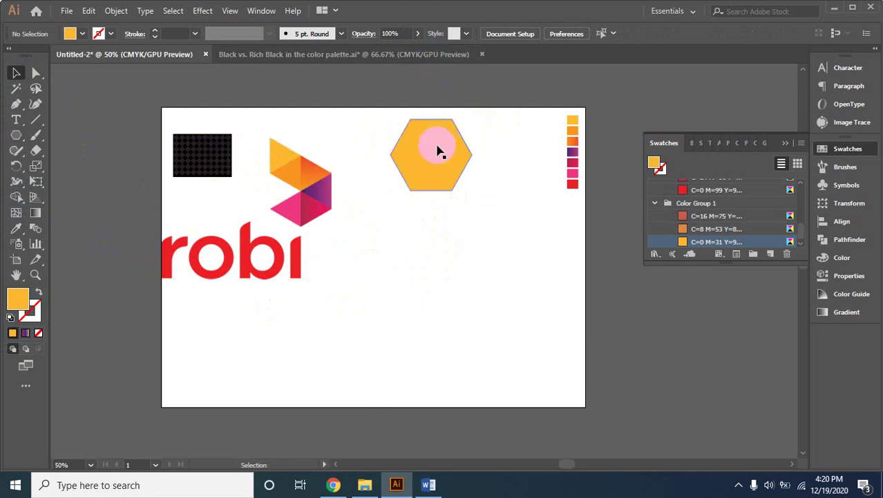
# Rotate the hexagon 90° to stand point-up and move it lower on the artboard
pyautogui.click(478, 155)
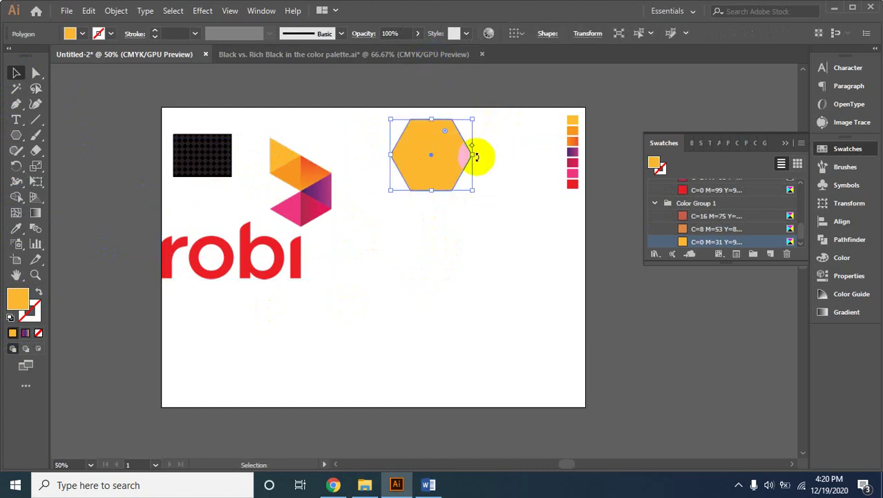
pyautogui.moveTo(477, 156); pyautogui.dragTo(425, 112)
pyautogui.click(487, 198)
pyautogui.moveTo(418, 156)
pyautogui.mouseDown()
pyautogui.moveTo(436, 250)
pyautogui.moveTo(437, 199)
pyautogui.mouseUp()
pyautogui.click(511, 251)
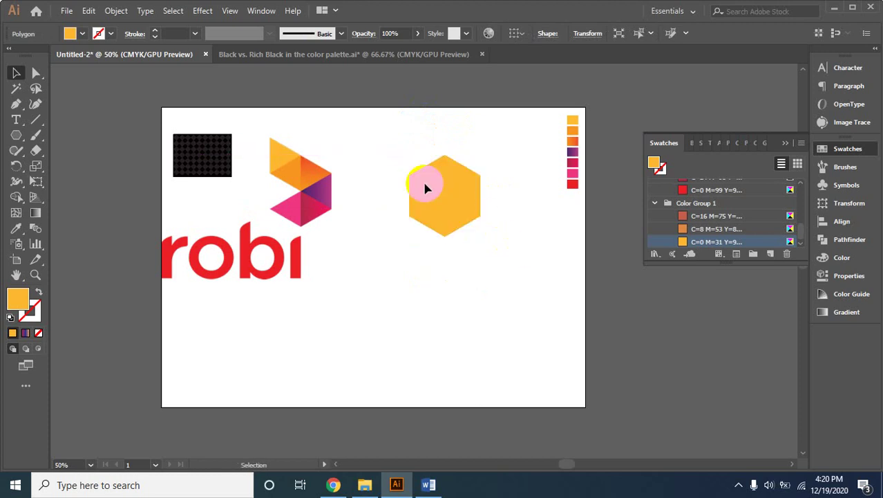
pyautogui.click(458, 213)
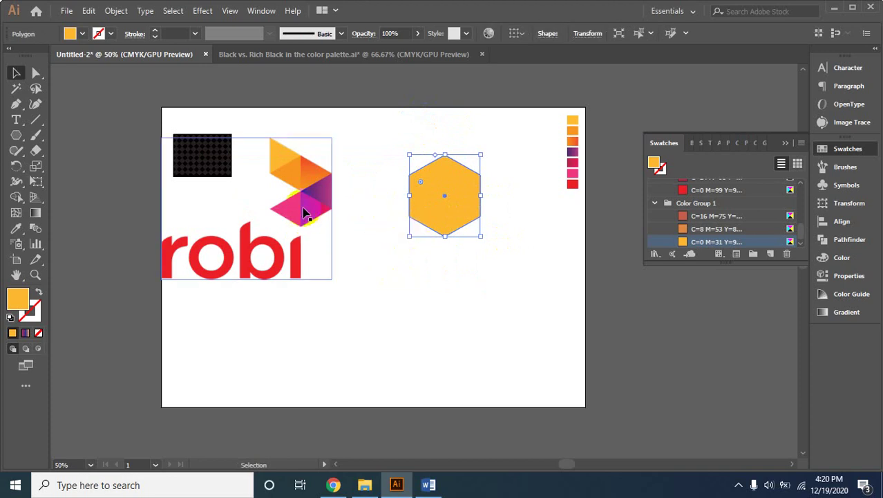
# Zoom in closely on the orange hexagon
pyautogui.press('z')
pyautogui.click(437, 236)
pyautogui.click(437, 263)
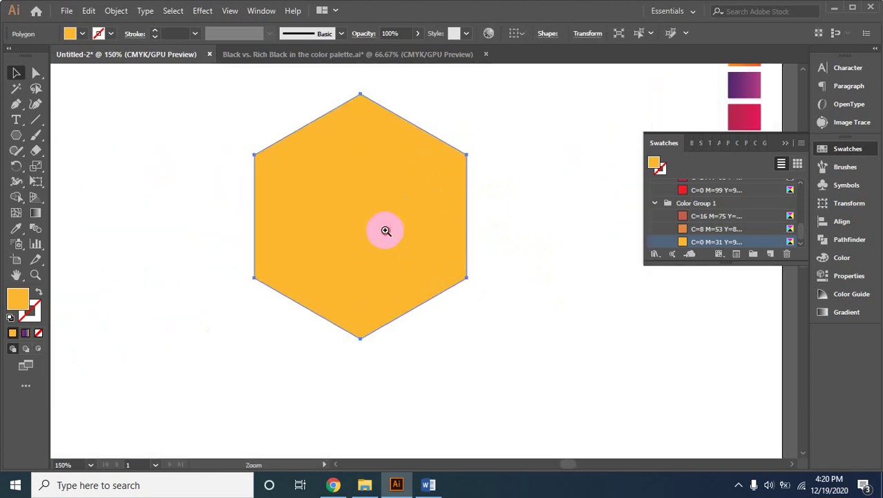
pyautogui.click(384, 229)
pyautogui.press('v')
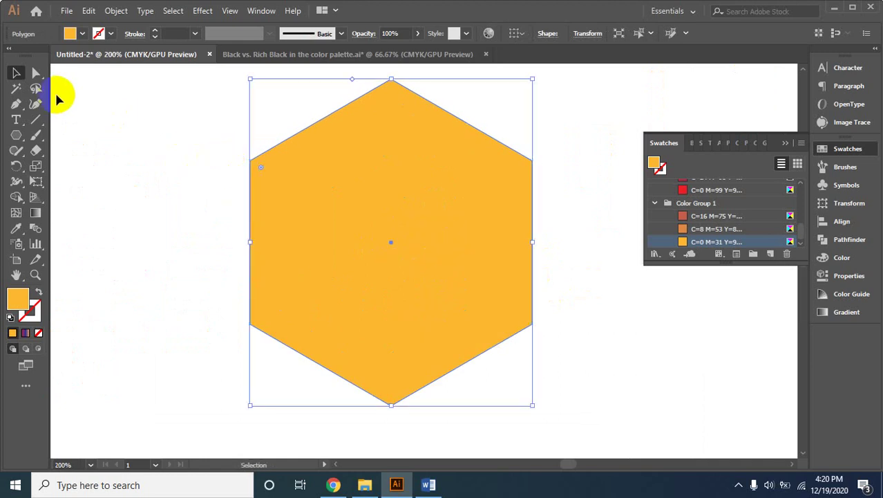
# Draw a vertical line through the hexagon's centre
pyautogui.click(35, 120)
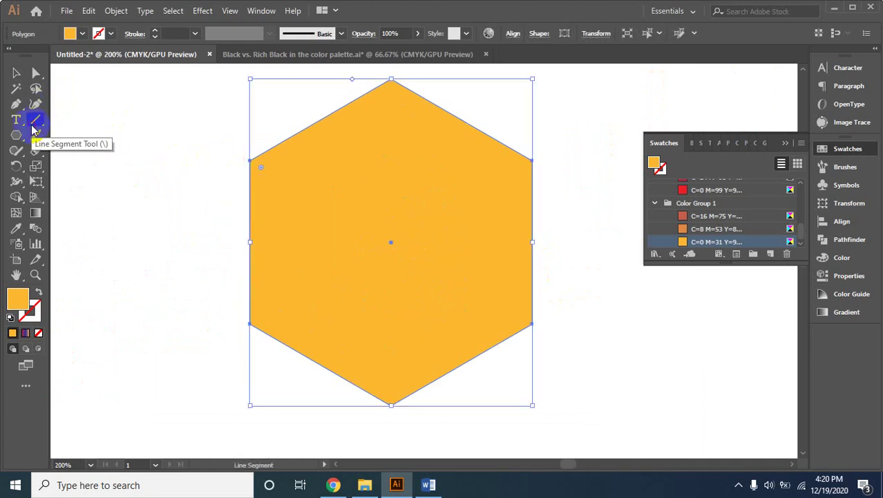
pyautogui.click(19, 302)
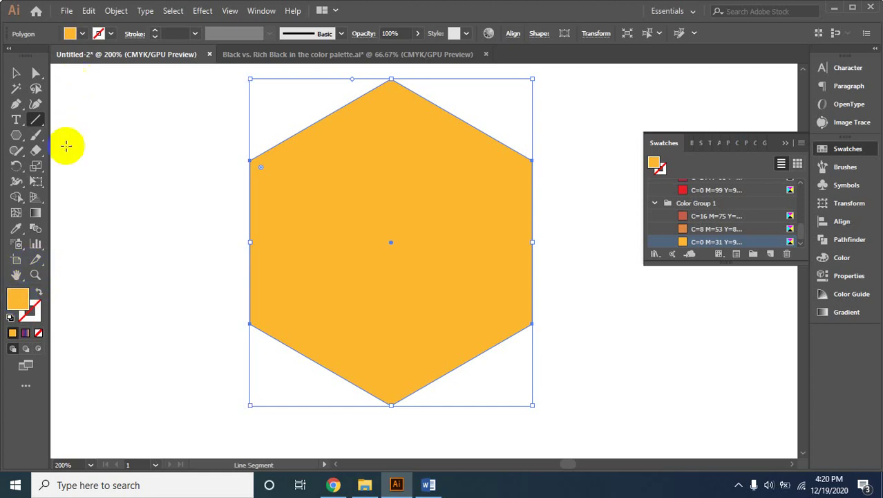
pyautogui.moveTo(394, 59); pyautogui.dragTo(394, 87)
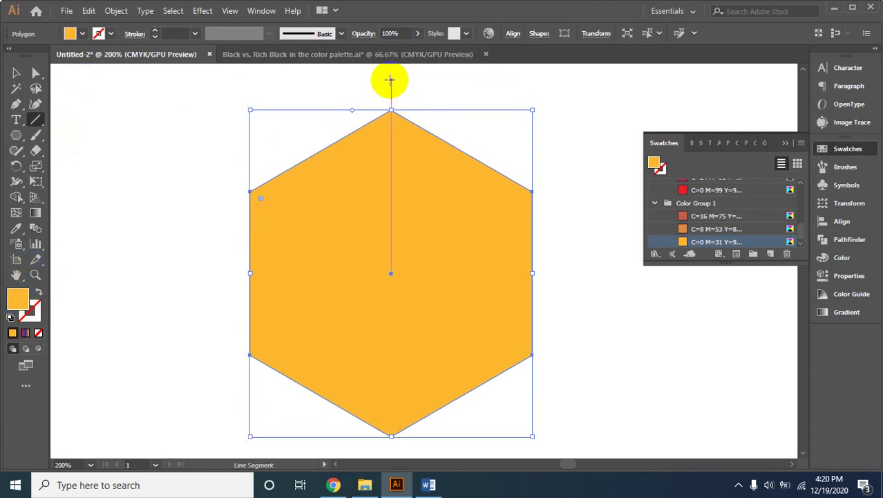
pyautogui.moveTo(390, 79); pyautogui.dragTo(393, 451)
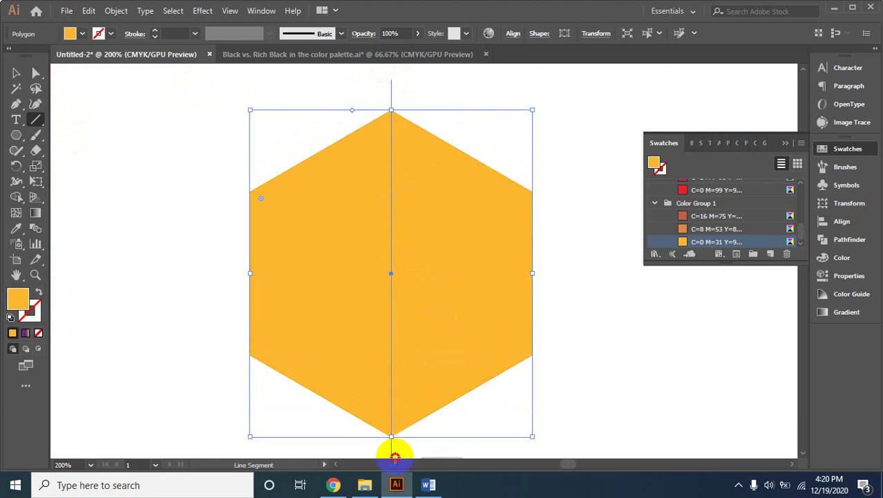
pyautogui.scroll(-2, 424, 356)
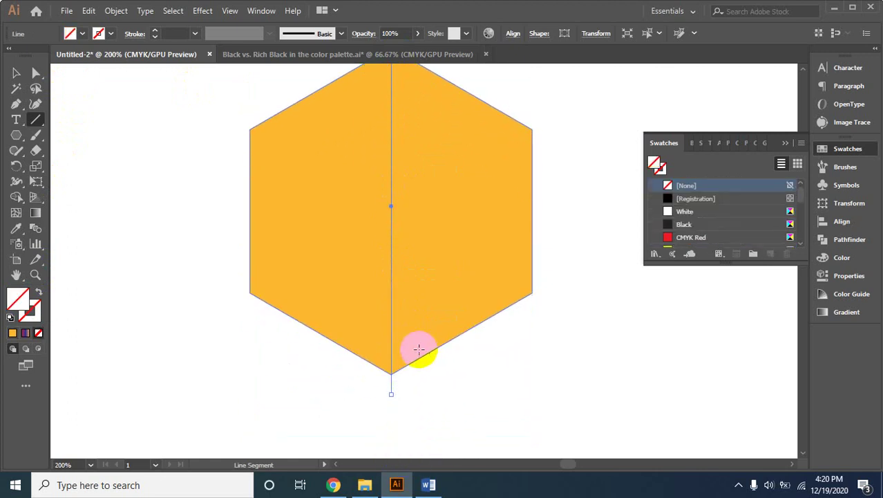
# Make the line's stroke white with no fill
pyautogui.click(11, 332)
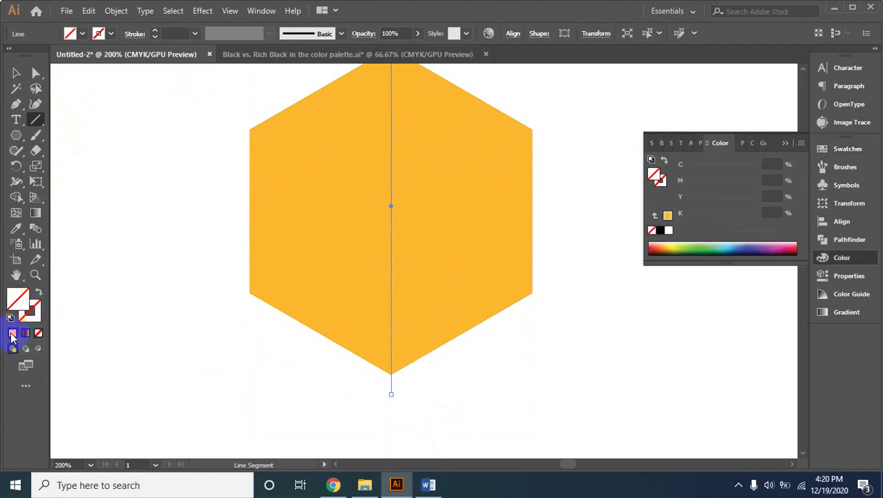
pyautogui.click(39, 294)
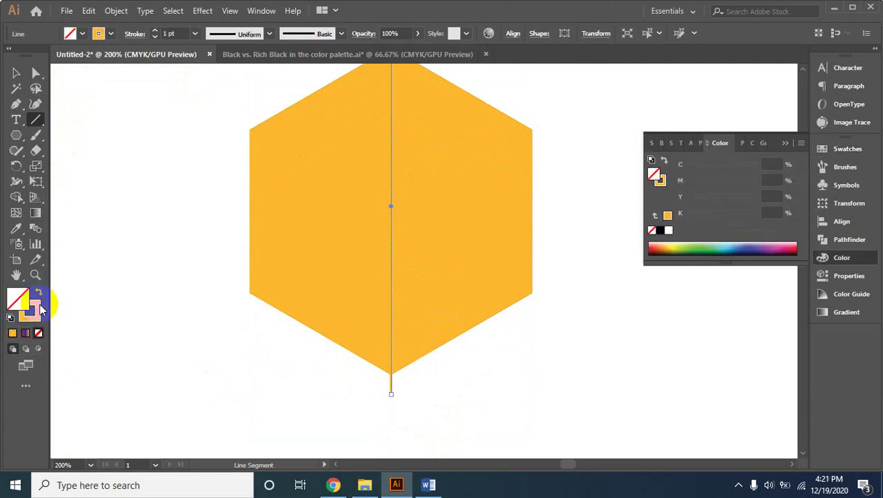
pyautogui.doubleClick(38, 312)
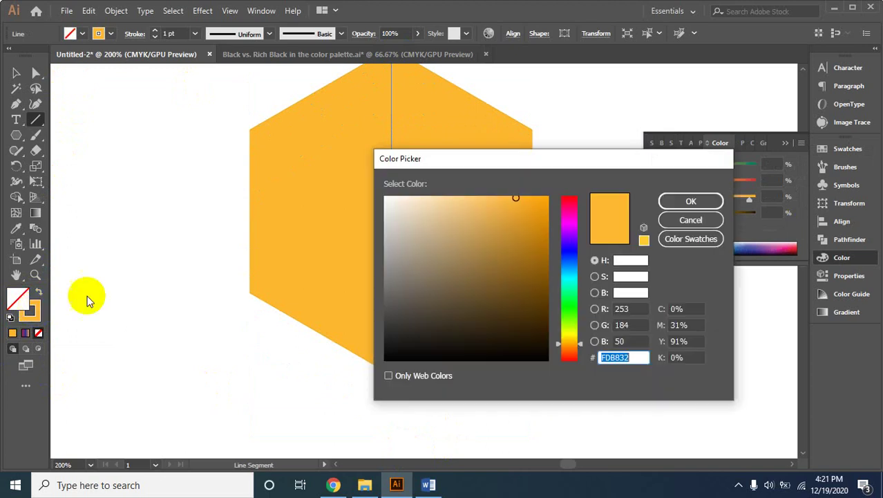
pyautogui.click(388, 199)
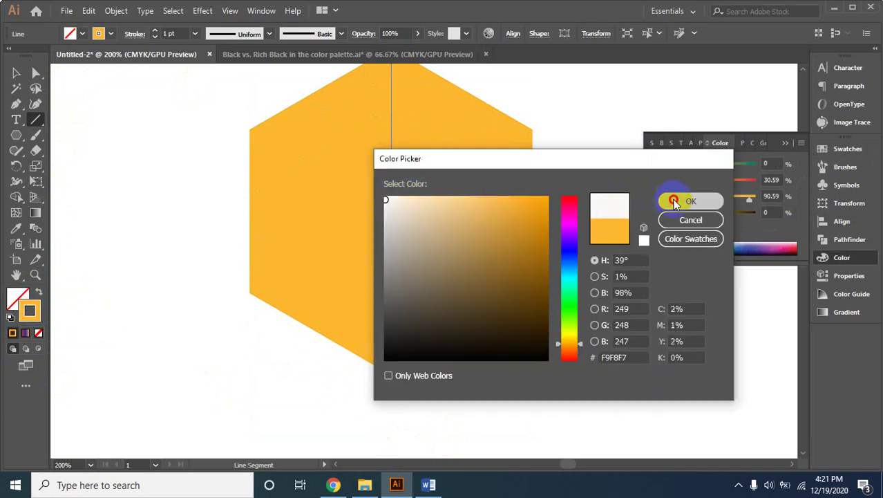
pyautogui.click(677, 200)
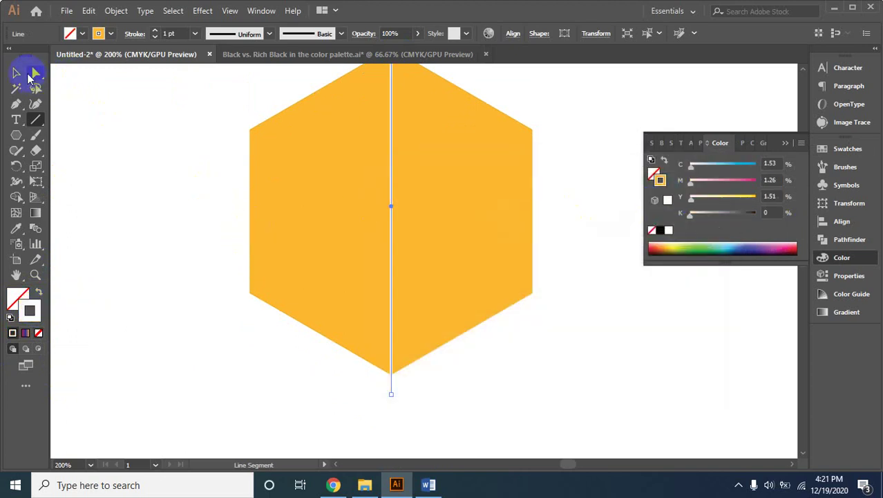
pyautogui.click(15, 73)
pyautogui.click(203, 202)
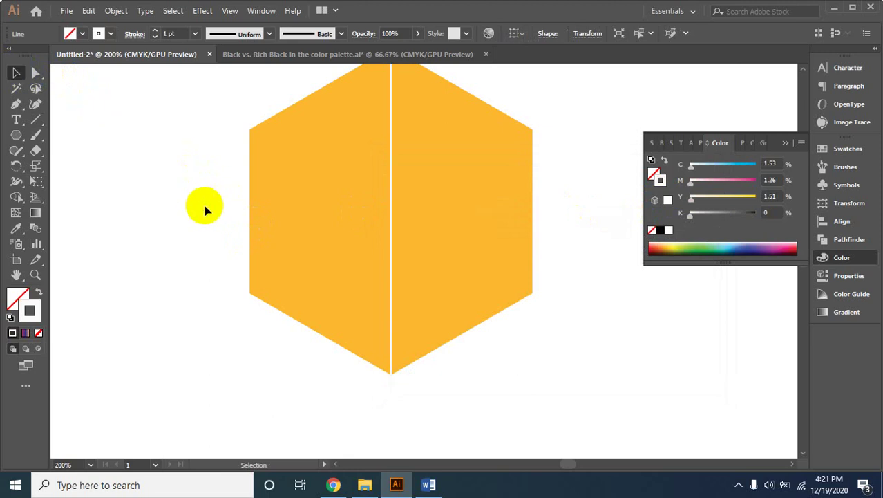
pyautogui.scroll(2, 318, 218)
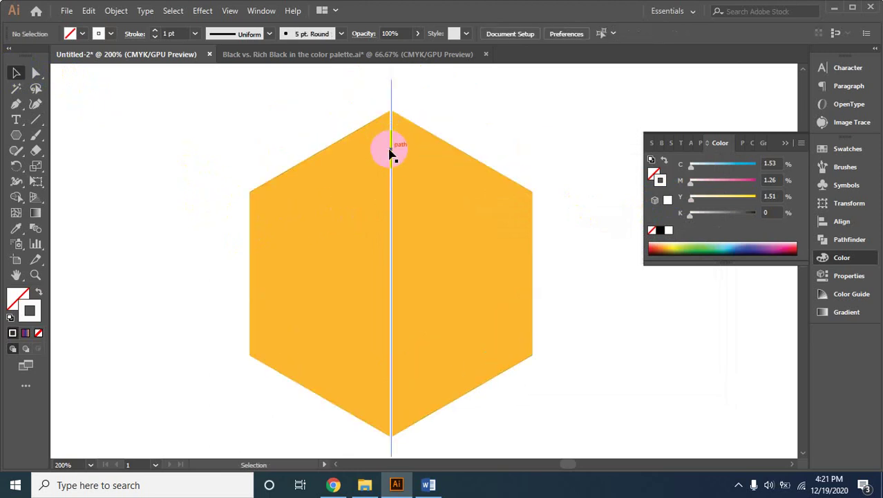
# Position a second white line at 330° so it crosses the orange hexagon's centre
pyautogui.click(392, 78)
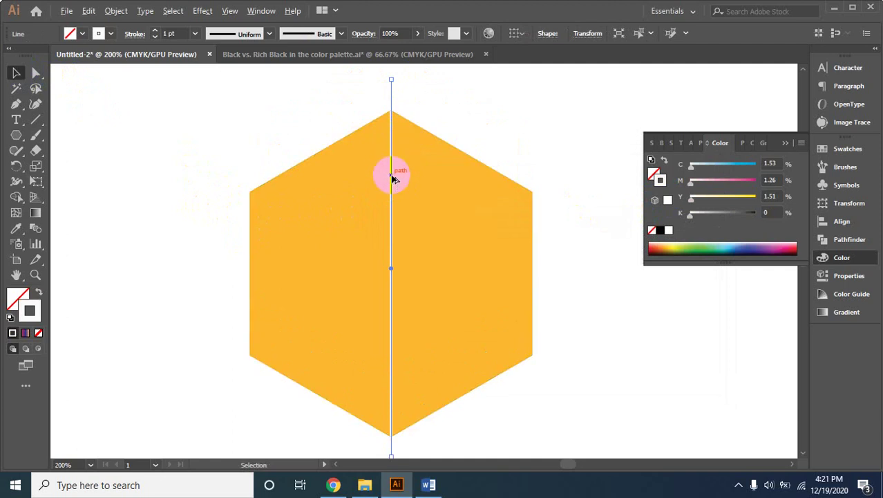
pyautogui.moveTo(391, 178); pyautogui.dragTo(424, 181)
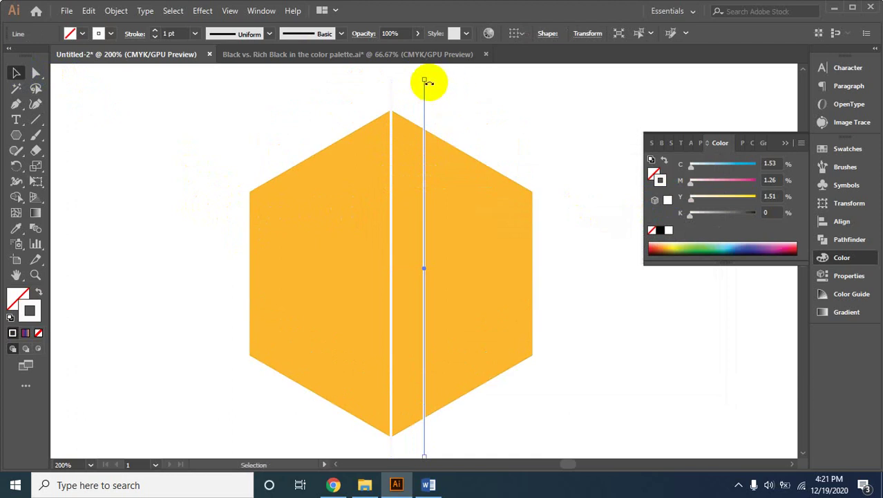
pyautogui.moveTo(429, 76)
pyautogui.mouseDown()
pyautogui.moveTo(231, 206)
pyautogui.moveTo(236, 188)
pyautogui.mouseUp()
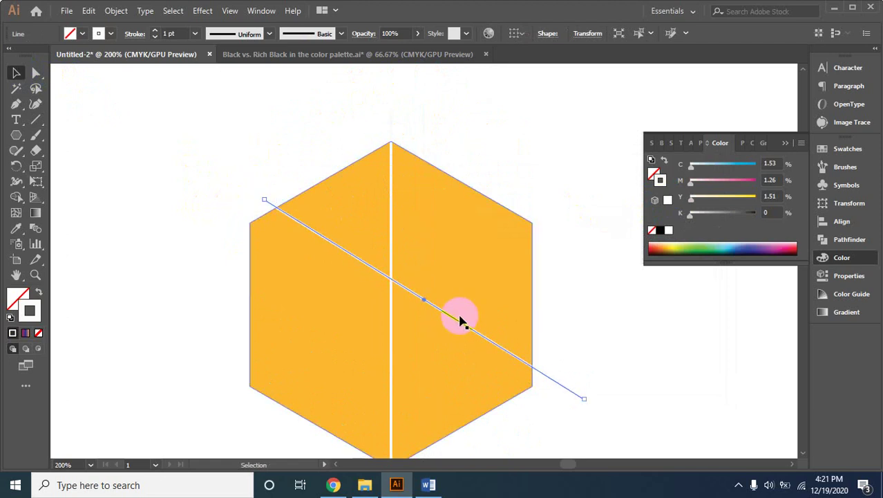
pyautogui.moveTo(461, 325); pyautogui.dragTo(414, 329)
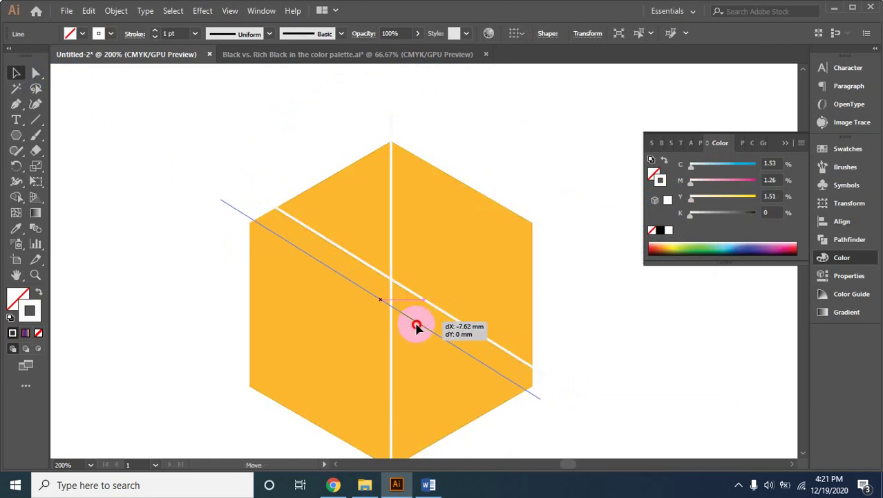
pyautogui.moveTo(413, 327); pyautogui.dragTo(415, 329)
# Give the diagonal line a dark grey stroke using the Color Picker
pyautogui.press('z')
pyautogui.click(310, 213)
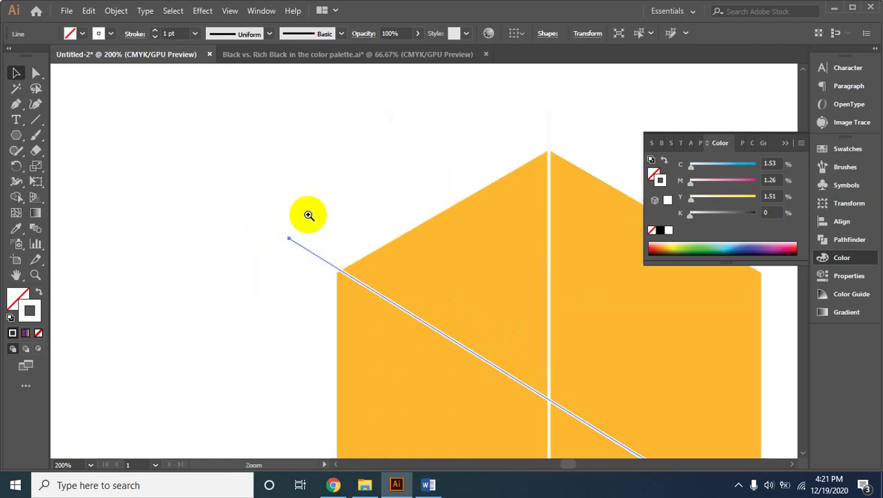
pyautogui.moveTo(342, 230); pyautogui.dragTo(444, 320)
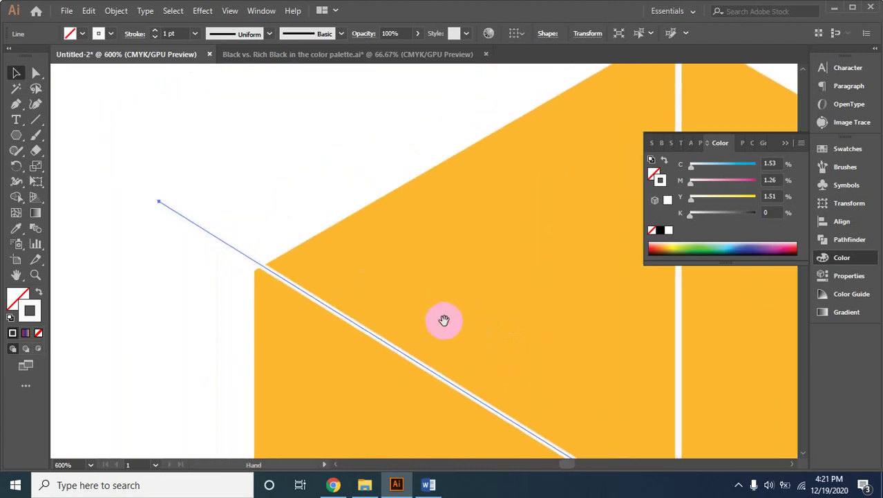
pyautogui.click(177, 214)
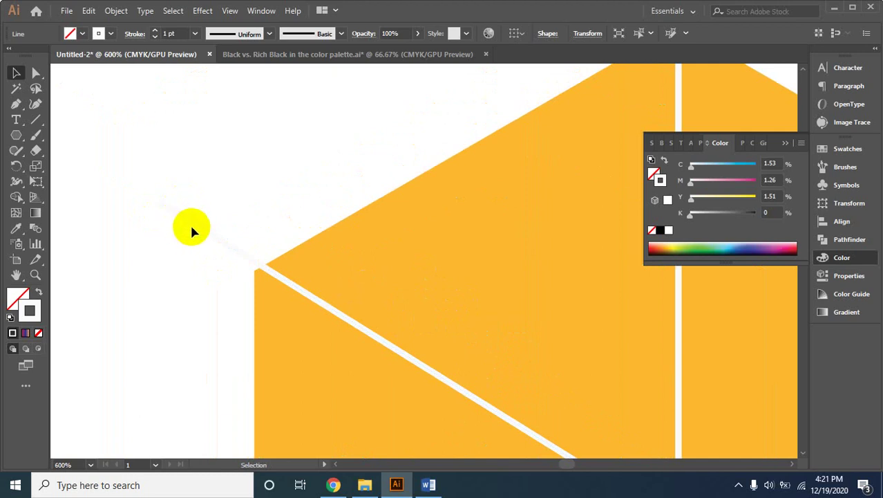
pyautogui.click(36, 278)
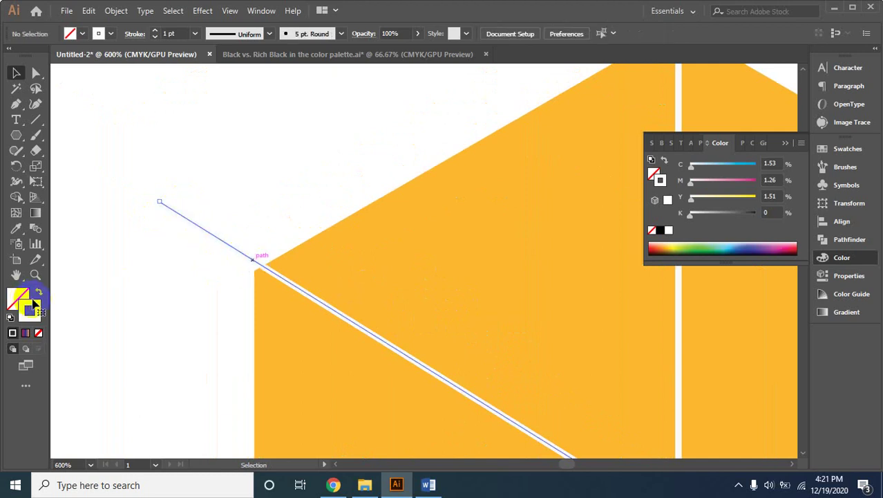
pyautogui.click(37, 310)
pyautogui.click(40, 310)
pyautogui.doubleClick(39, 310)
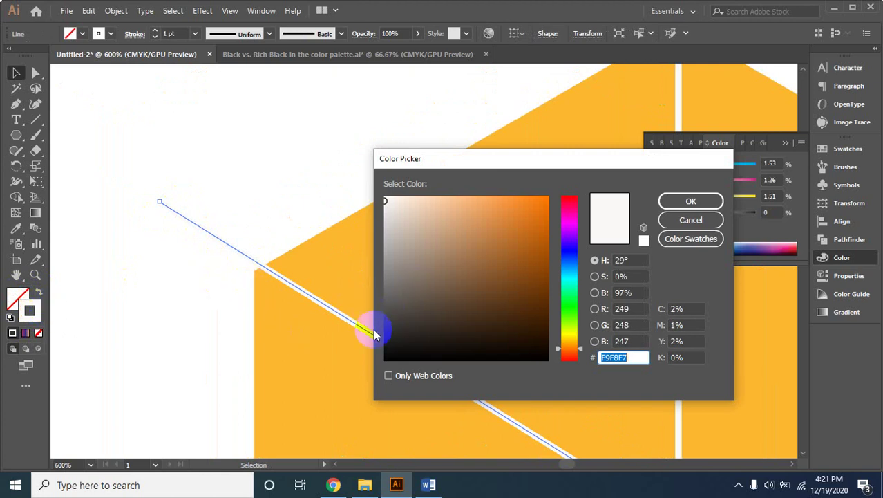
pyautogui.click(384, 329)
pyautogui.click(684, 201)
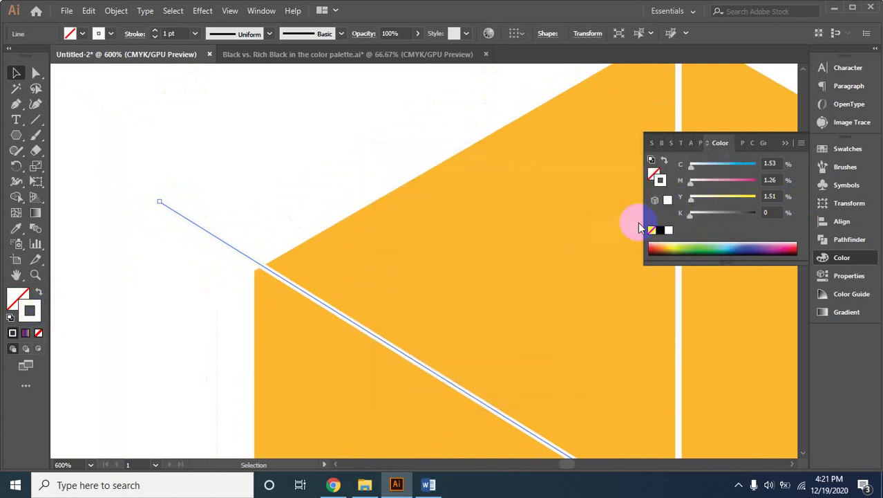
# Change the vertical stripe's stroke to dark grey #282726
pyautogui.click(678, 300)
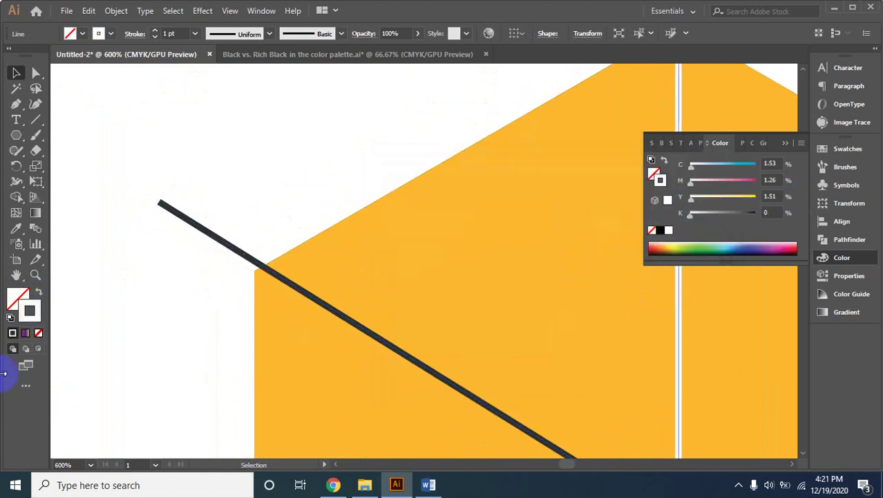
pyautogui.doubleClick(38, 317)
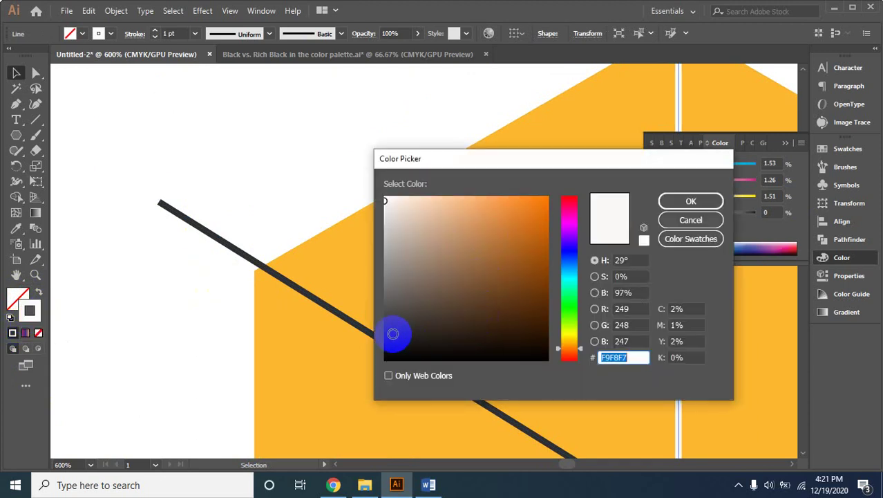
pyautogui.click(391, 335)
pyautogui.click(691, 200)
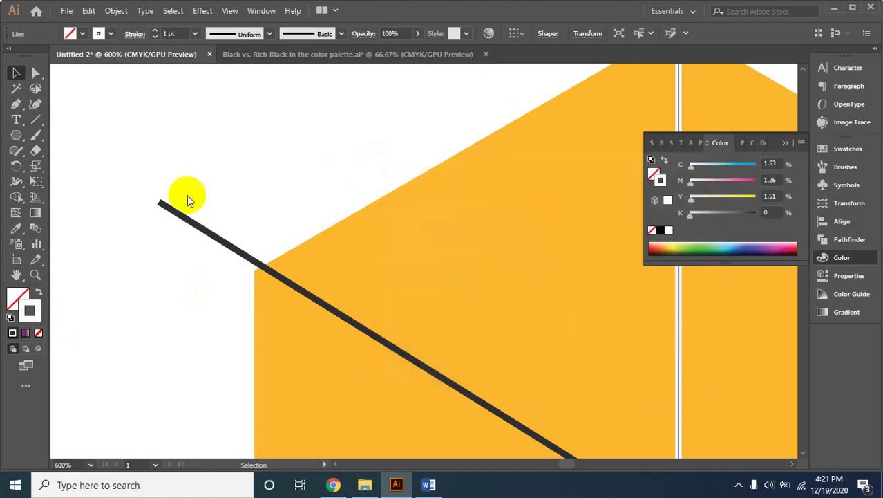
pyautogui.click(209, 130)
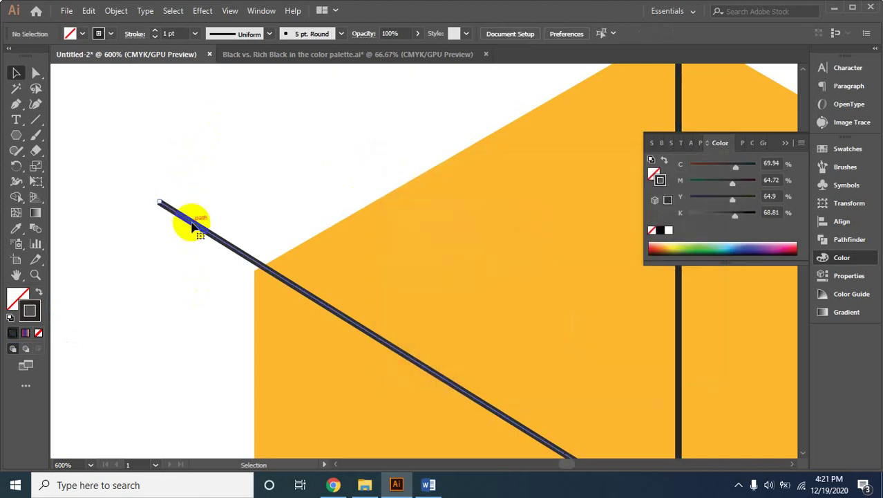
pyautogui.click(161, 206)
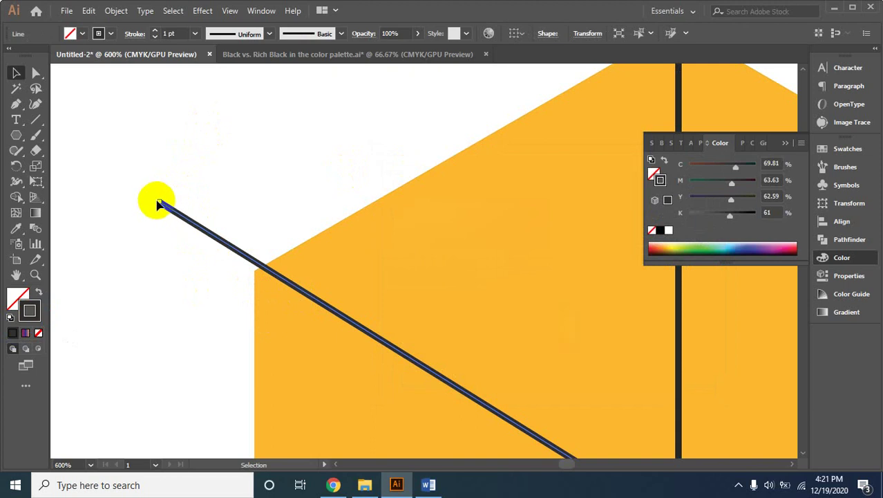
# Drag the diagonal's left endpoint to sit just outside the hexagon
pyautogui.moveTo(157, 199); pyautogui.dragTo(151, 213)
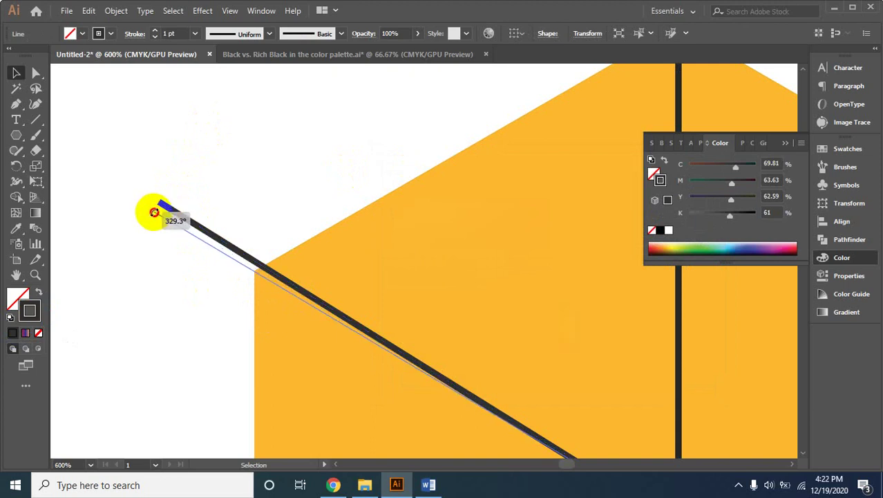
pyautogui.moveTo(154, 212); pyautogui.dragTo(154, 208)
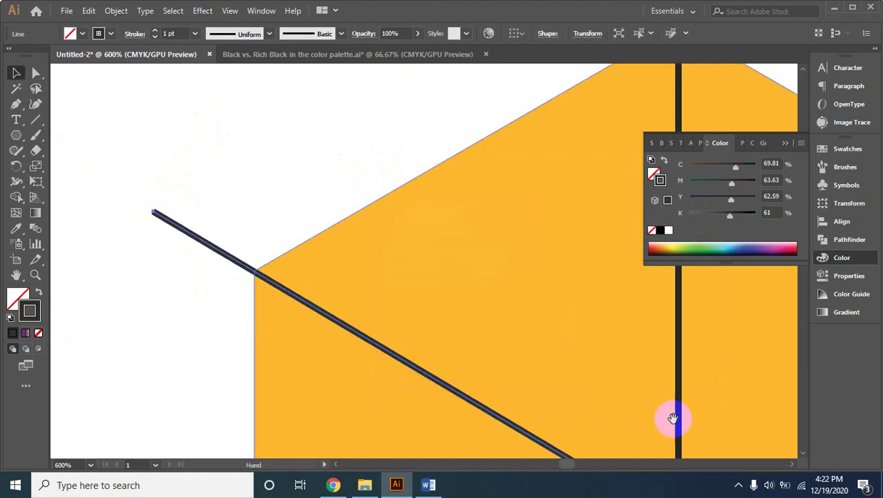
pyautogui.moveTo(630, 414); pyautogui.dragTo(331, 228)
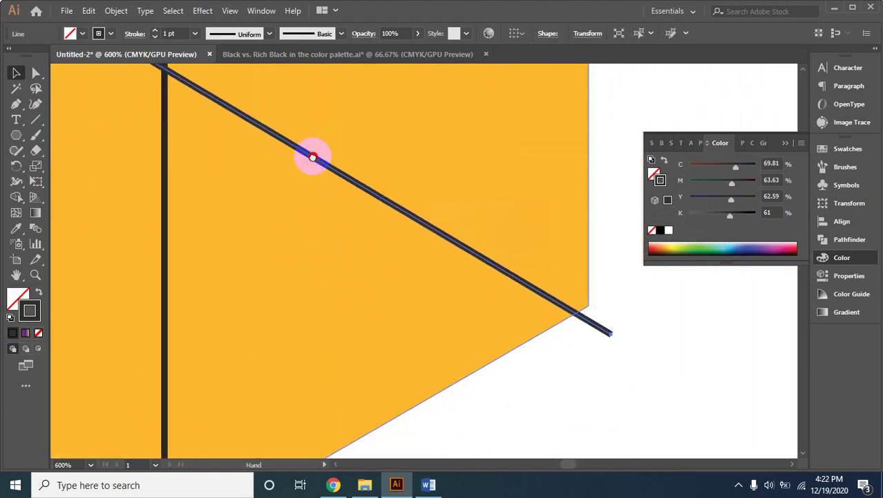
# Set the right endpoint just past the hexagon's lower-right corner
pyautogui.click(608, 339)
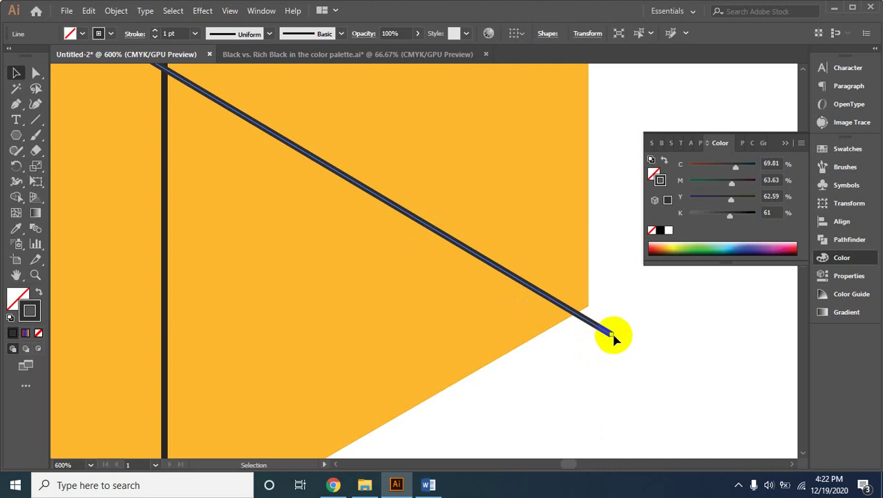
pyautogui.moveTo(615, 336); pyautogui.dragTo(622, 323)
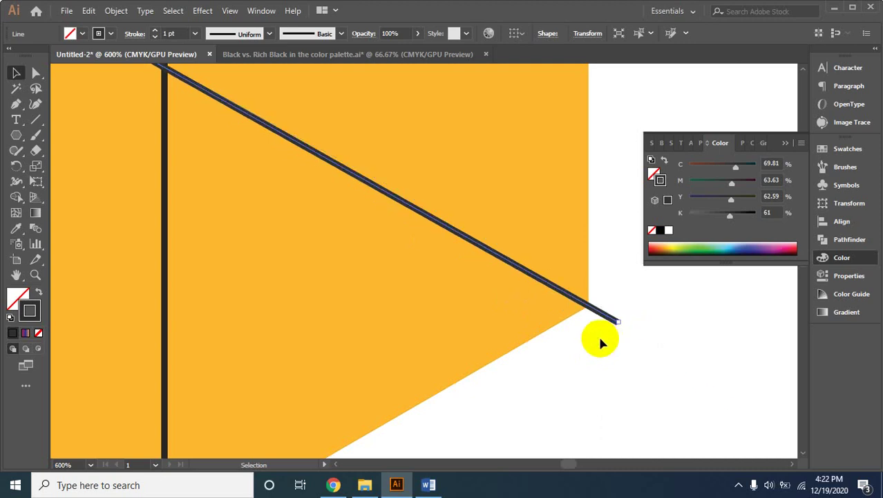
pyautogui.click(577, 318)
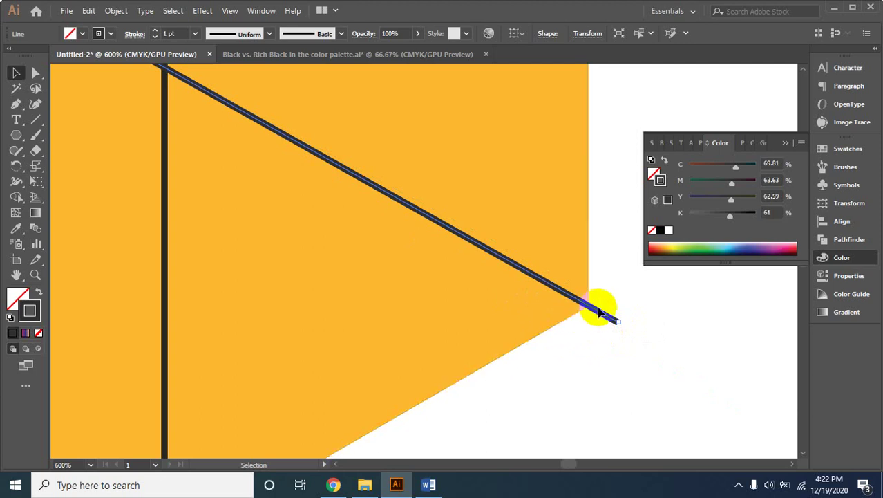
pyautogui.keyDown('ctrl'); pyautogui.keyDown('alt'); pyautogui.click(252, 250); pyautogui.keyUp('alt'); pyautogui.keyUp('ctrl')
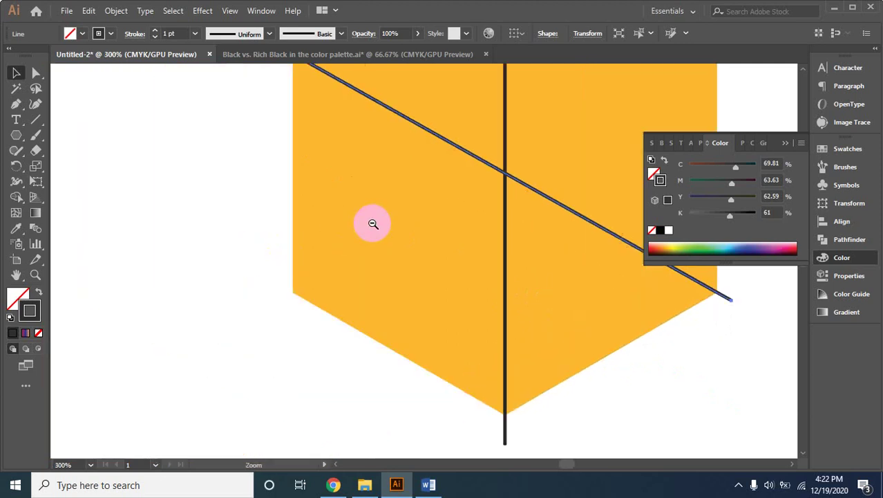
pyautogui.keyDown('ctrl'); pyautogui.keyDown('alt'); pyautogui.click(424, 238); pyautogui.keyUp('alt'); pyautogui.keyUp('ctrl')
pyautogui.moveTo(426, 243); pyautogui.dragTo(336, 289)
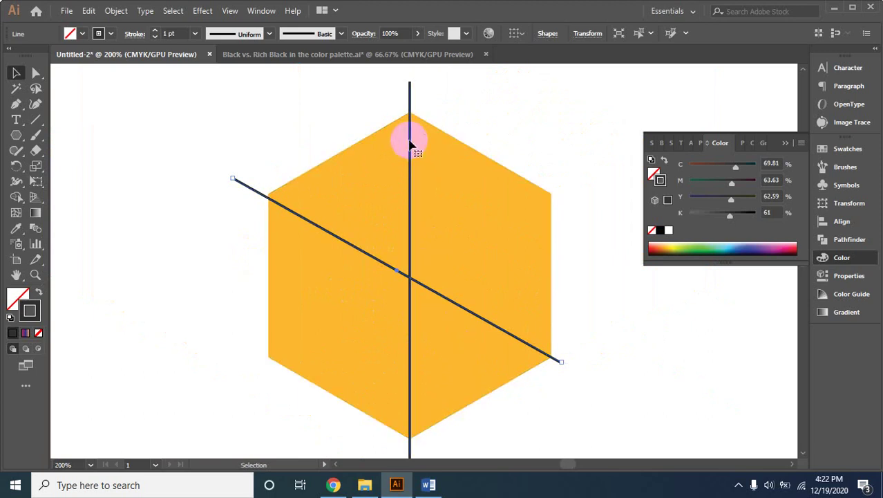
# Duplicate the vertical line and rotate the copy into a third diagonal near 210°
pyautogui.moveTo(409, 140); pyautogui.dragTo(424, 140)
pyautogui.moveTo(426, 79); pyautogui.dragTo(559, 190)
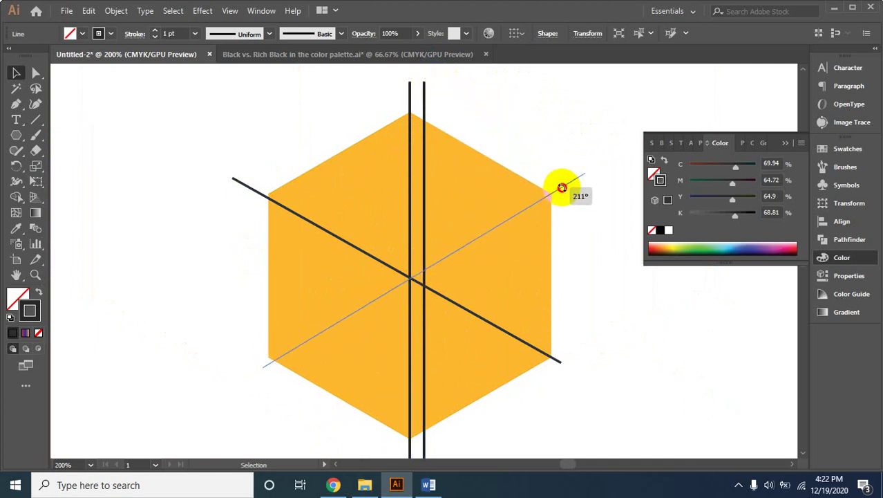
pyautogui.moveTo(560, 190); pyautogui.dragTo(561, 185)
pyautogui.keyDown('shift'); pyautogui.click(533, 243); pyautogui.keyUp('shift')
pyautogui.press('Left')
pyautogui.press('Left')
pyautogui.press('Left')
pyautogui.press('Left')
pyautogui.moveTo(579, 170); pyautogui.dragTo(584, 174)
# Fine-tune the new diagonal's angle at its lower-left end
pyautogui.click(379, 302)
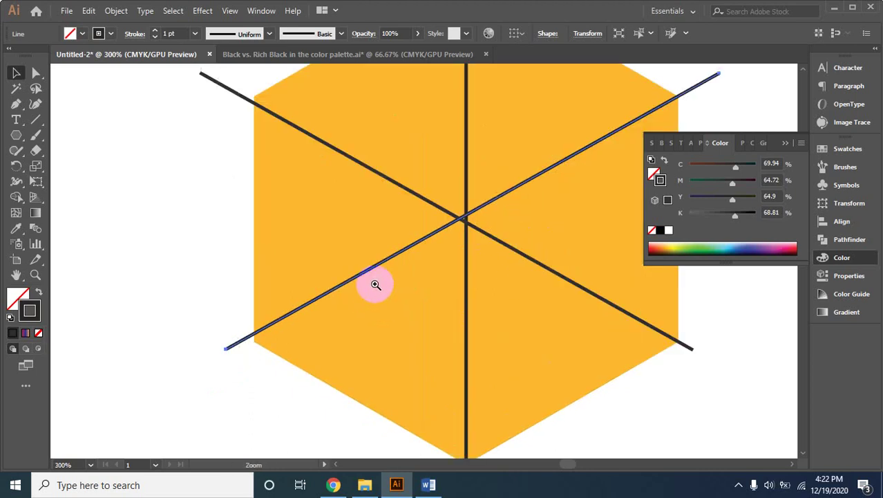
pyautogui.click(378, 286)
pyautogui.click(267, 339)
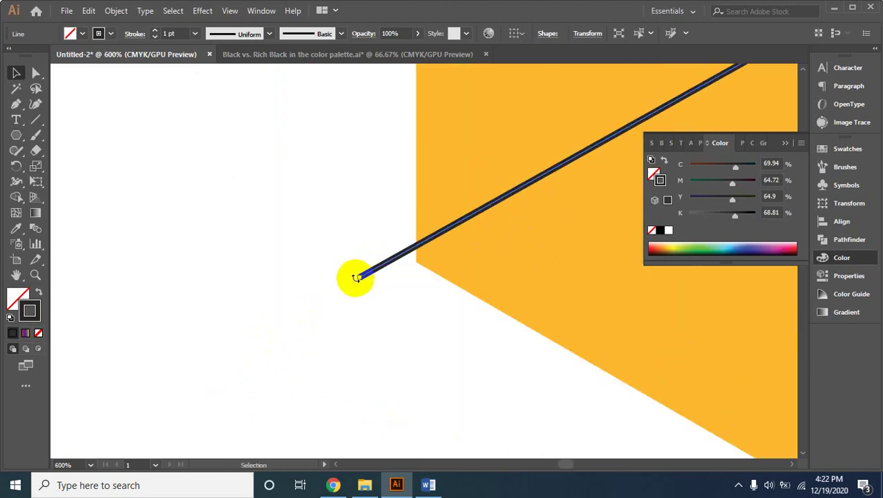
pyautogui.moveTo(356, 276); pyautogui.dragTo(369, 290)
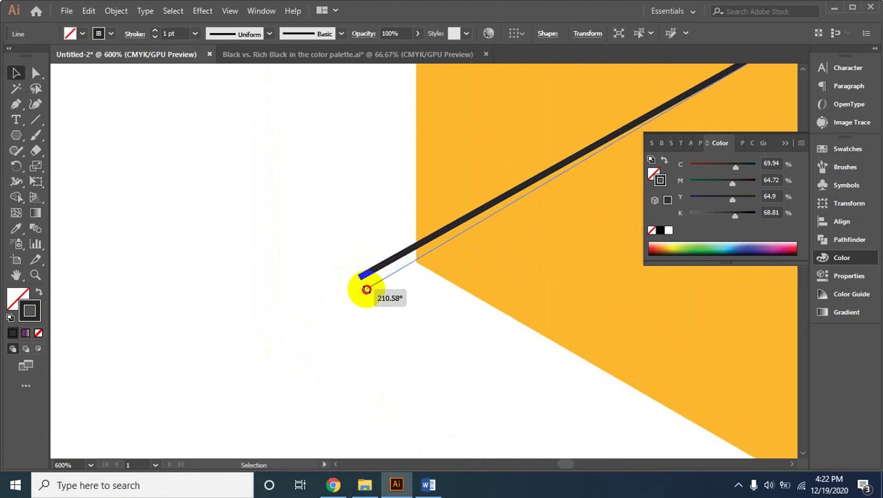
pyautogui.moveTo(368, 290); pyautogui.dragTo(367, 291)
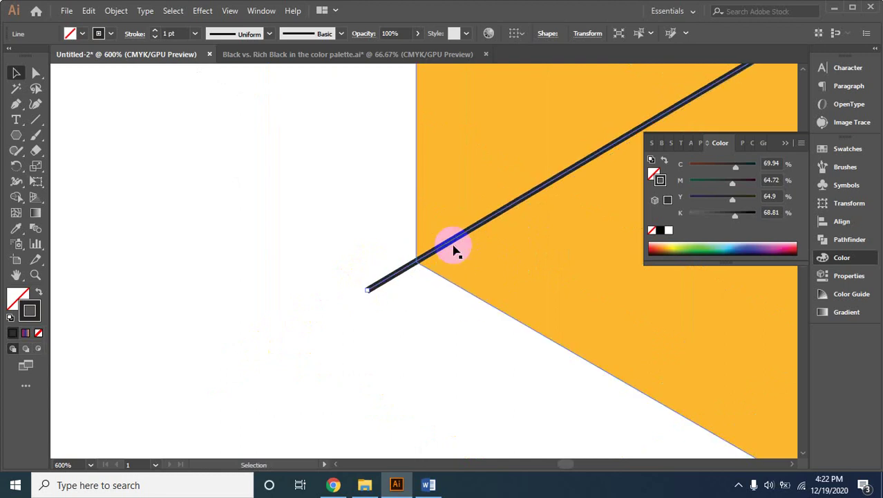
# Adjust the upper-right end so the line runs corner to corner through the centre
pyautogui.moveTo(477, 199); pyautogui.dragTo(71, 349)
pyautogui.keyDown('alt'); pyautogui.click(394, 191); pyautogui.keyUp('alt')
pyautogui.keyDown('alt'); pyautogui.click(495, 191); pyautogui.keyUp('alt')
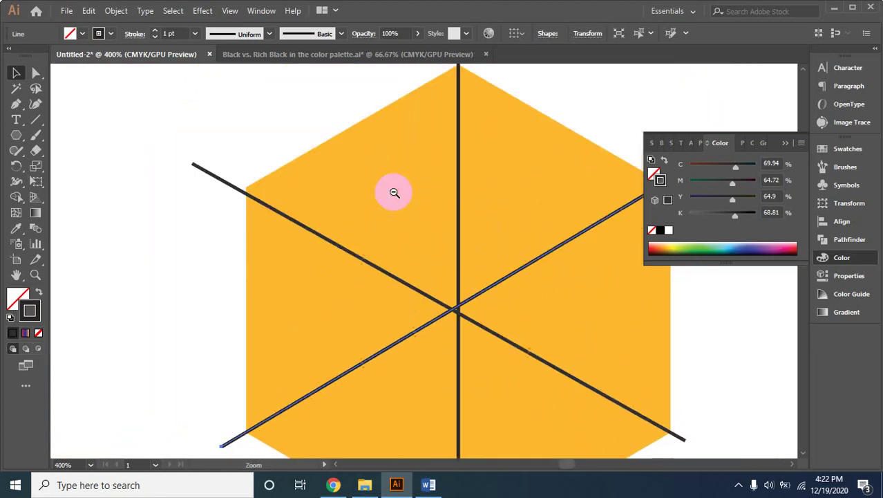
pyautogui.keyDown('alt'); pyautogui.click(546, 221); pyautogui.keyUp('alt')
pyautogui.click(512, 273)
pyautogui.click(465, 266)
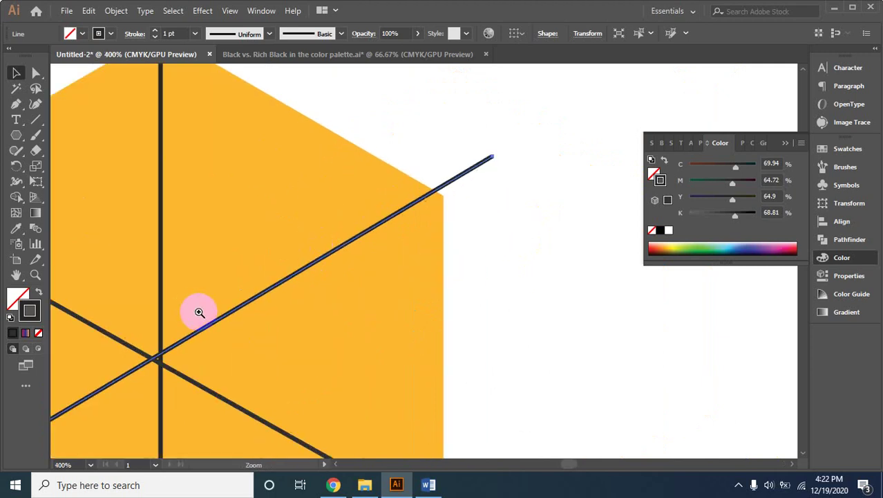
pyautogui.click(236, 319)
pyautogui.moveTo(540, 209)
pyautogui.mouseDown()
pyautogui.moveTo(197, 365)
pyautogui.moveTo(308, 333)
pyautogui.mouseUp()
pyautogui.moveTo(554, 149); pyautogui.dragTo(561, 161)
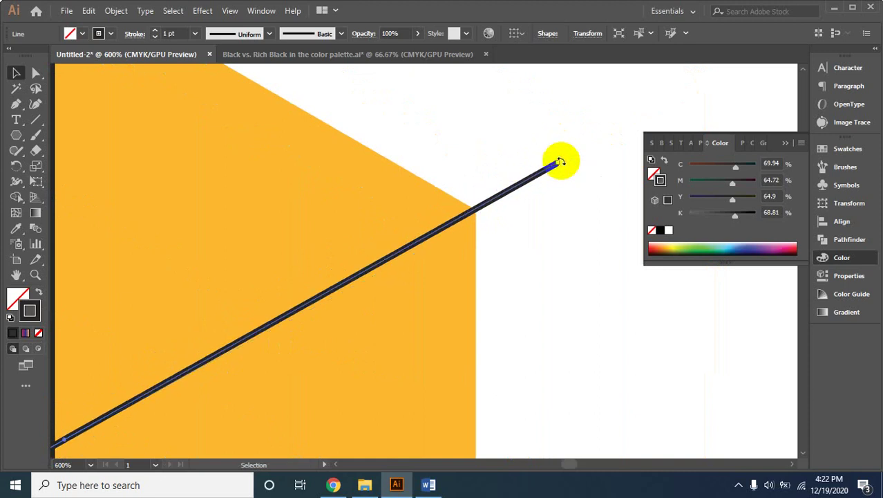
pyautogui.keyDown('ctrl'); pyautogui.keyDown('alt'); pyautogui.click(296, 310); pyautogui.keyUp('alt'); pyautogui.keyUp('ctrl')
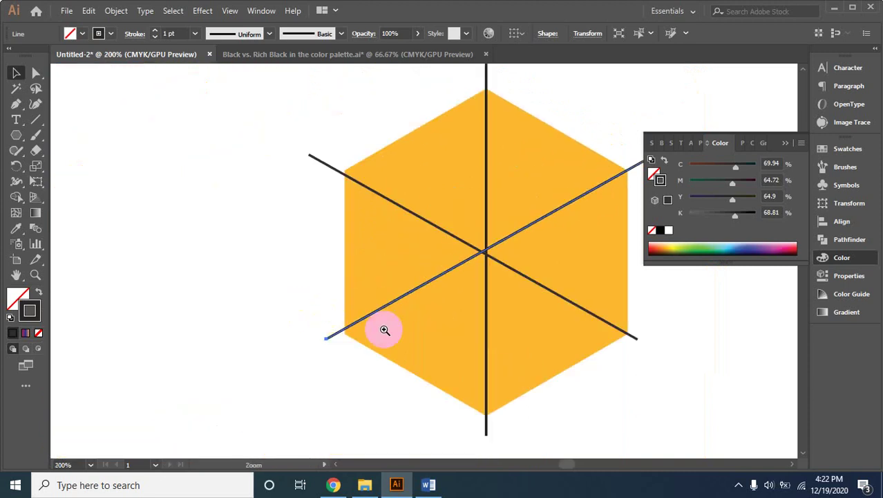
# Select only the rising diagonal and switch to the Direct Selection tool
pyautogui.click(306, 350)
pyautogui.click(333, 334)
pyautogui.keyDown('shift'); pyautogui.click(498, 260); pyautogui.keyUp('shift')
pyautogui.click(340, 332)
pyautogui.keyDown('shift'); pyautogui.click(429, 291); pyautogui.keyUp('shift')
pyautogui.keyDown('shift'); pyautogui.click(374, 311); pyautogui.keyUp('shift')
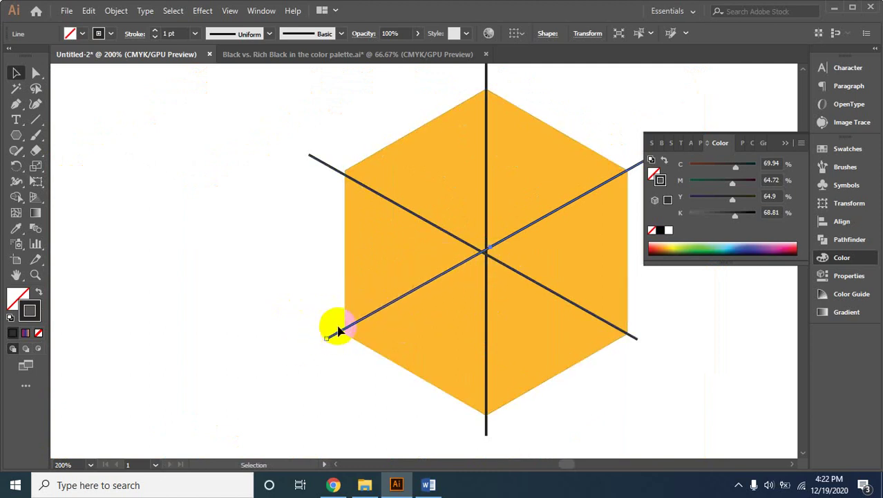
pyautogui.click(36, 72)
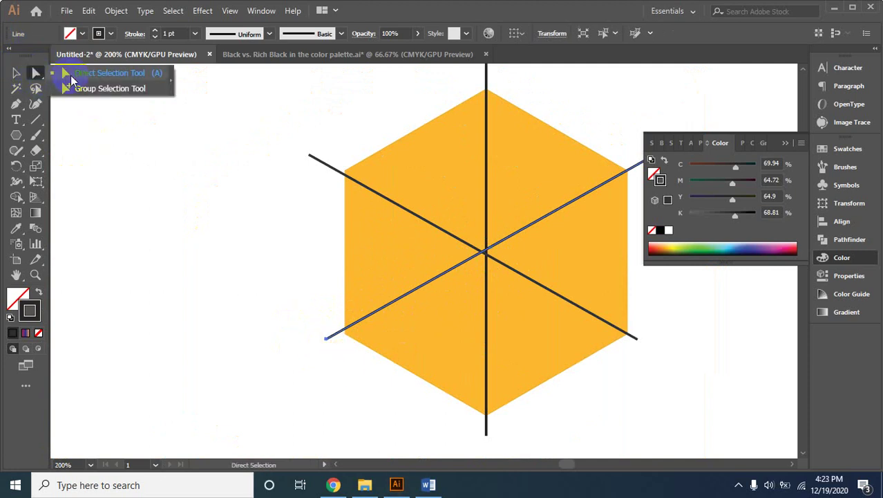
pyautogui.moveTo(38, 75); pyautogui.dragTo(66, 76)
# Nudge the rising diagonal's lower-left anchor slightly down past the hexagon corner
pyautogui.click(329, 338)
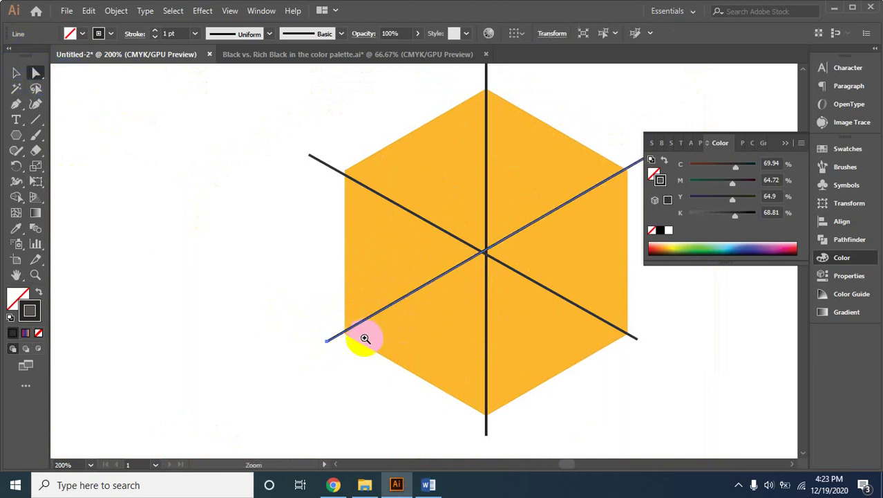
pyautogui.moveTo(331, 337); pyautogui.dragTo(335, 345)
pyautogui.click(397, 317)
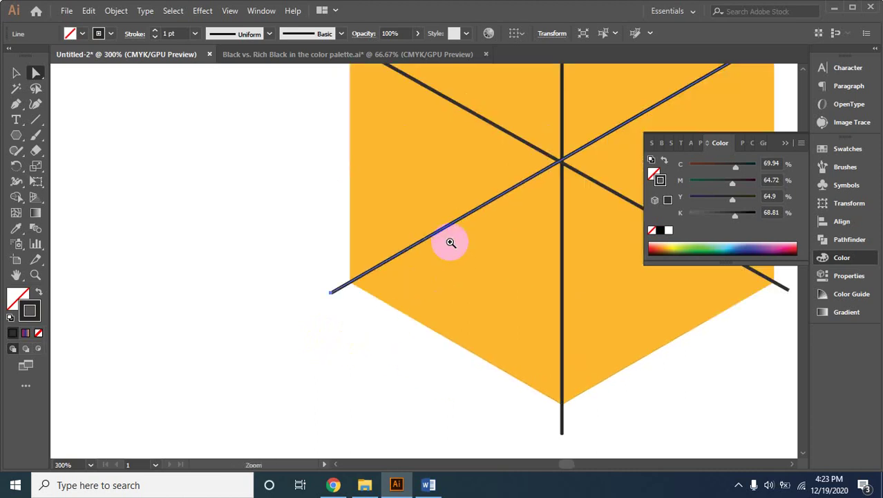
pyautogui.click(446, 246)
pyautogui.moveTo(484, 173); pyautogui.dragTo(124, 346)
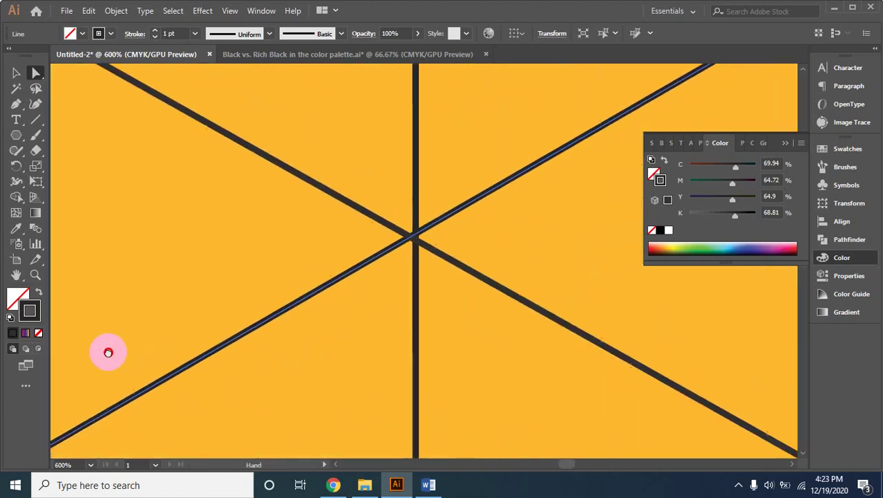
pyautogui.moveTo(354, 204)
pyautogui.mouseDown()
pyautogui.moveTo(214, 374)
pyautogui.moveTo(275, 296)
pyautogui.moveTo(329, 200)
pyautogui.mouseUp()
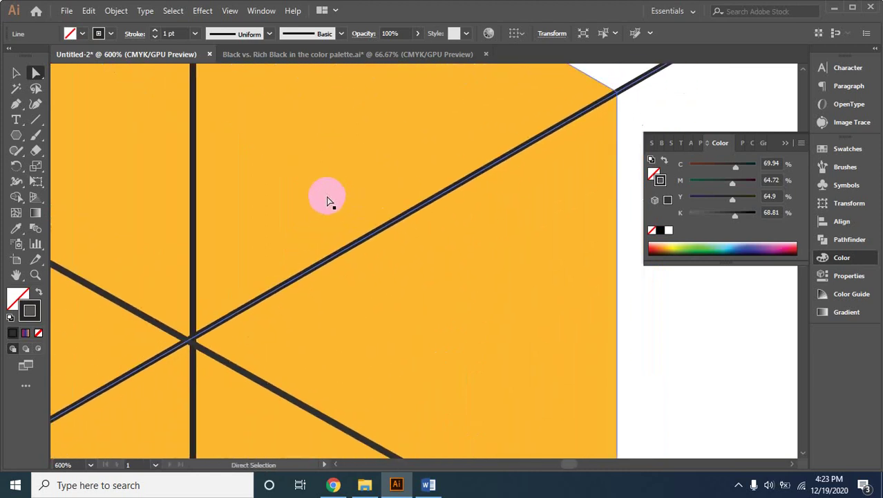
pyautogui.click(199, 351)
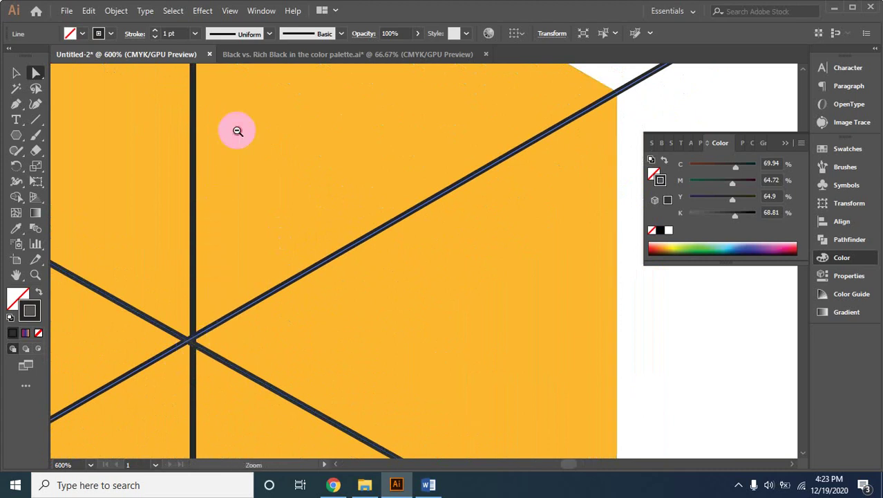
pyautogui.keyDown('ctrl'); pyautogui.keyDown('alt'); pyautogui.click(236, 130); pyautogui.keyUp('alt'); pyautogui.keyUp('ctrl')
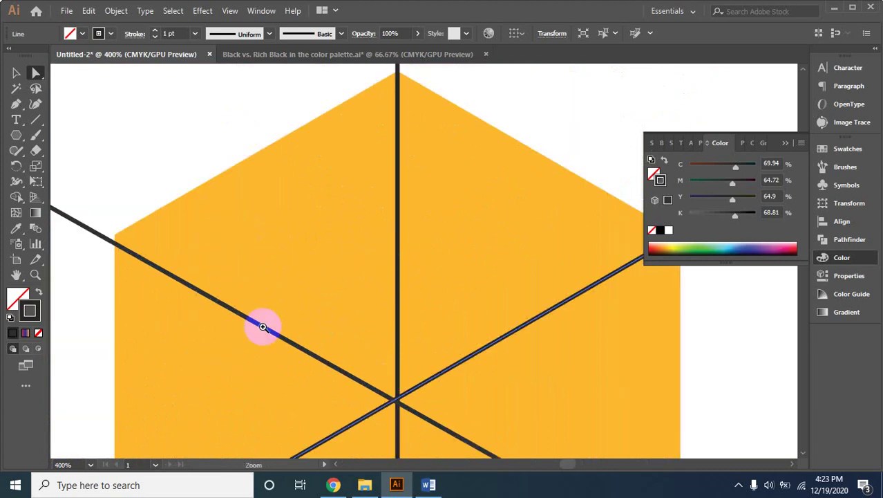
pyautogui.moveTo(343, 292)
pyautogui.mouseDown()
pyautogui.moveTo(329, 104)
pyautogui.moveTo(398, 91)
pyautogui.mouseUp()
pyautogui.moveTo(413, 247)
pyautogui.mouseDown()
pyautogui.moveTo(335, 120)
pyautogui.moveTo(394, 354)
pyautogui.mouseUp()
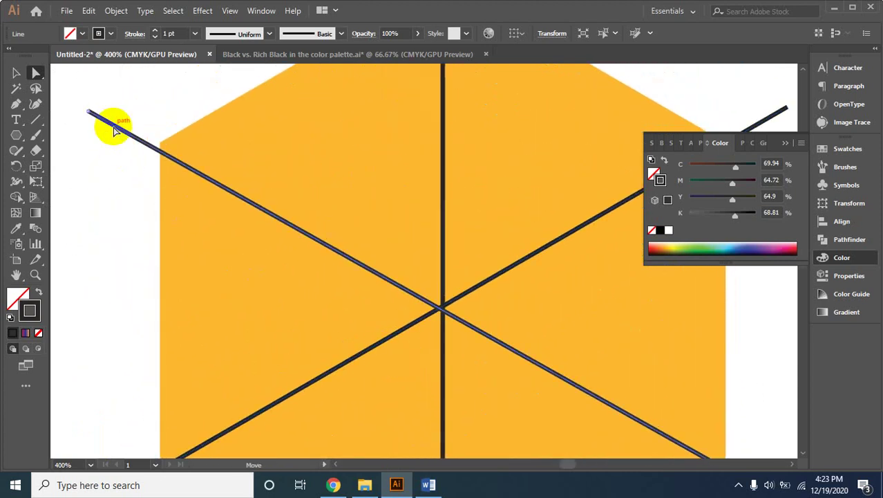
# Move the falling diagonal's upper-left anchor just past the hexagon corner
pyautogui.click(89, 113)
pyautogui.moveTo(88, 114); pyautogui.dragTo(100, 111)
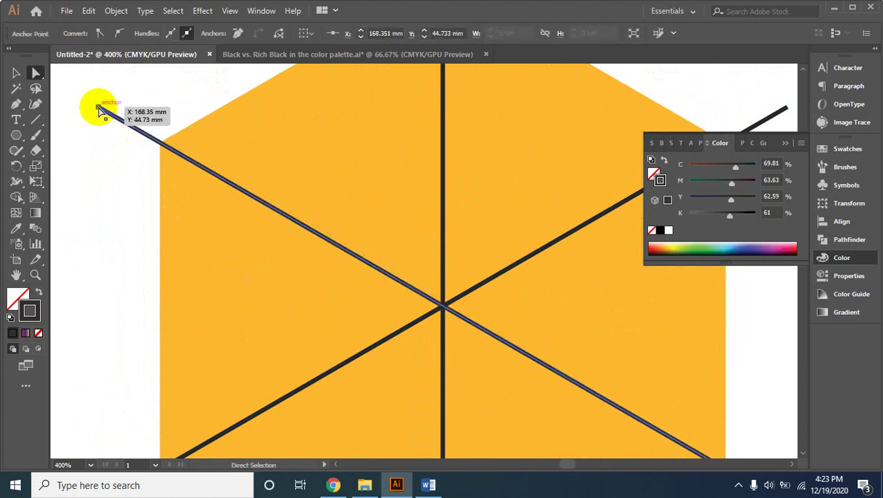
pyautogui.keyDown('ctrl'); pyautogui.keyDown('alt'); pyautogui.click(409, 307); pyautogui.keyUp('alt'); pyautogui.keyUp('ctrl')
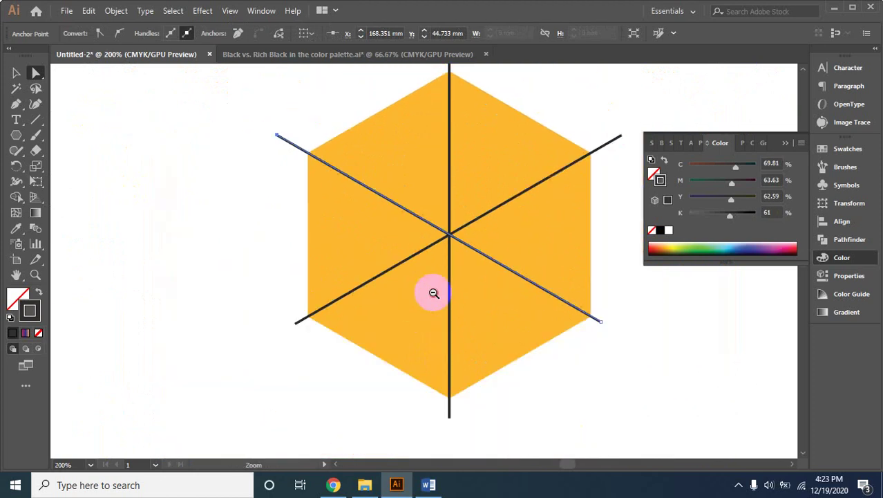
pyautogui.keyDown('ctrl'); pyautogui.keyDown('alt'); pyautogui.click(434, 293); pyautogui.keyUp('alt'); pyautogui.keyUp('ctrl')
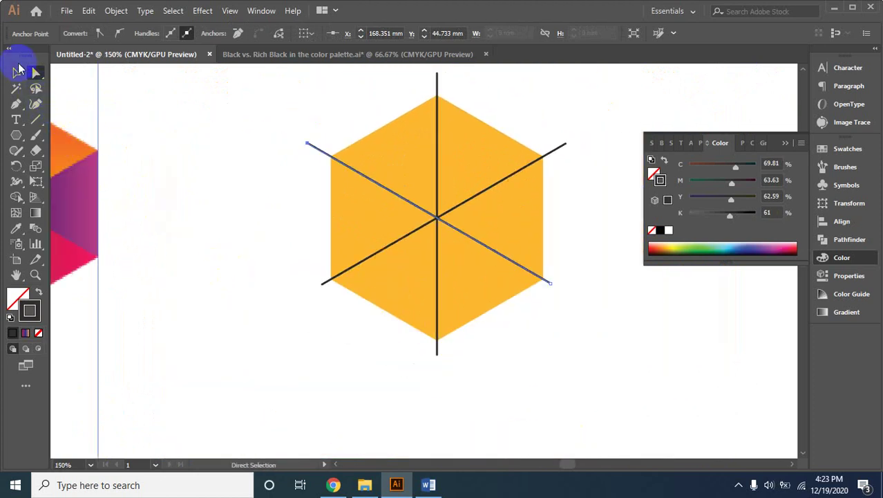
pyautogui.click(17, 72)
pyautogui.click(257, 144)
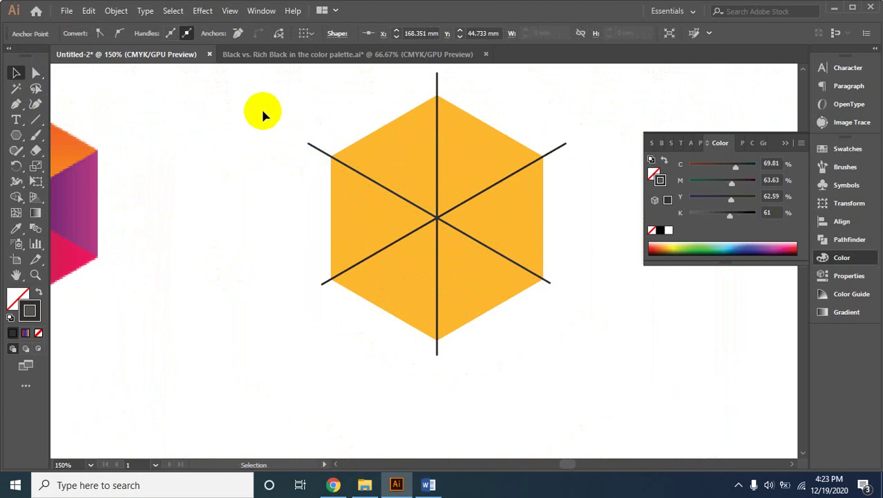
# Divide the hexagon and lines with Pathfinder, then ungroup the pieces
pyautogui.moveTo(286, 102); pyautogui.dragTo(573, 365)
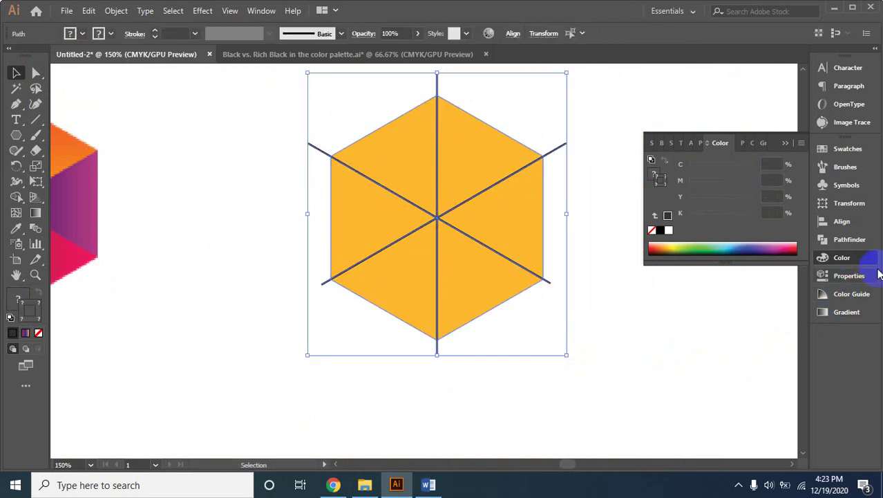
pyautogui.click(844, 242)
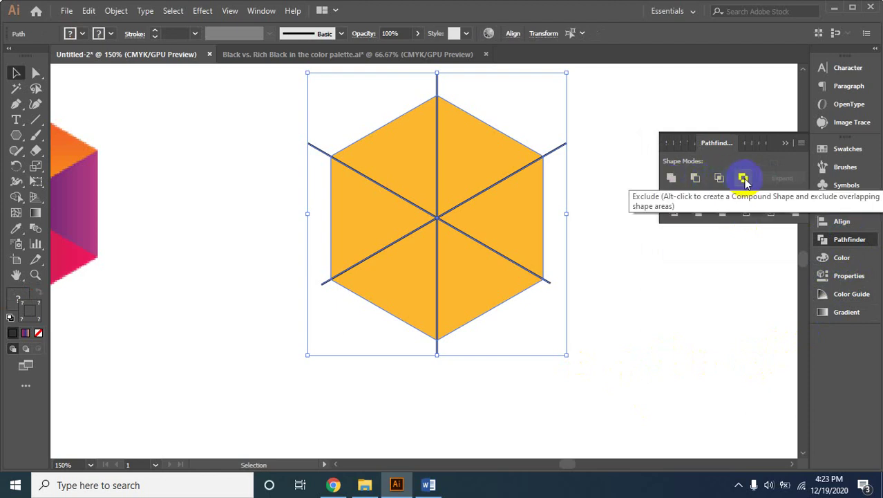
pyautogui.click(673, 212)
pyautogui.click(451, 197)
pyautogui.rightClick(466, 167)
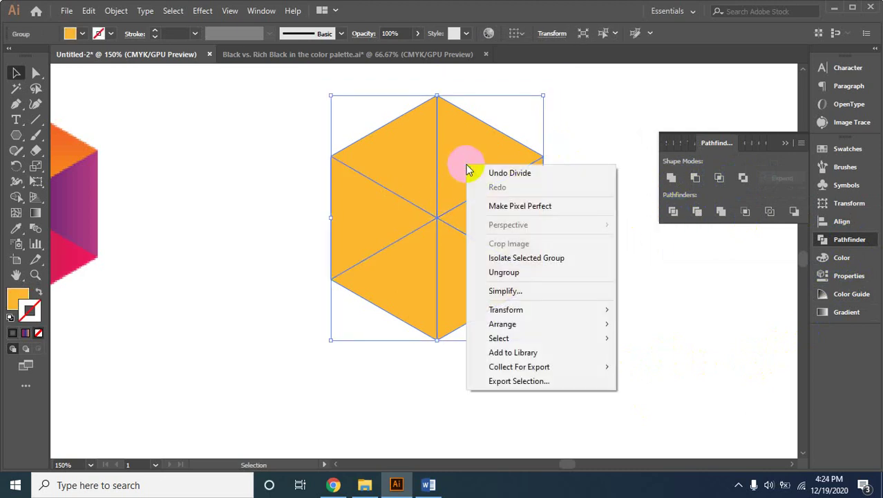
pyautogui.click(508, 274)
pyautogui.click(580, 249)
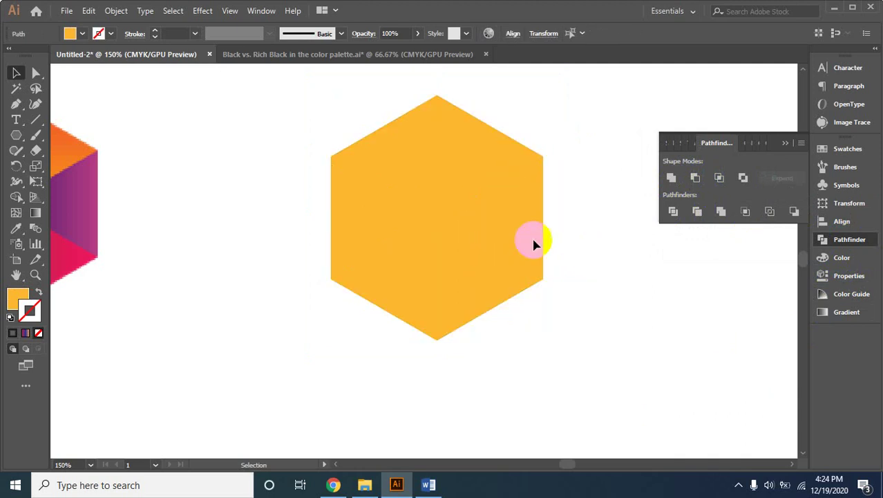
# Move the left triangle piece straight up, leaving a notch in the mark
pyautogui.click(381, 211)
pyautogui.moveTo(380, 210); pyautogui.dragTo(384, 89)
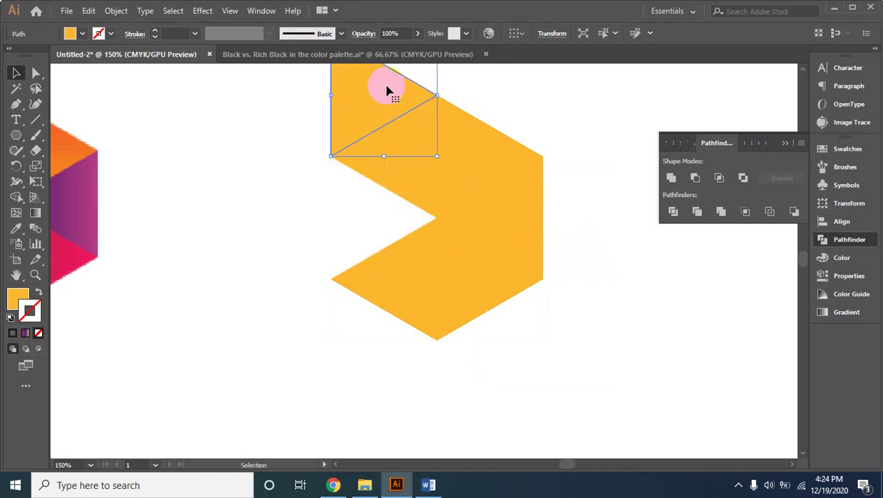
pyautogui.click(528, 95)
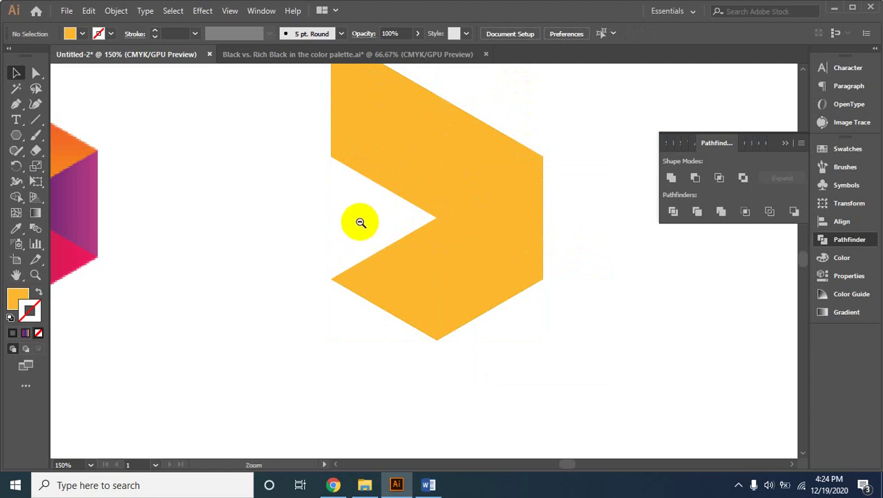
pyautogui.keyDown('ctrl'); pyautogui.keyDown('alt'); pyautogui.click(361, 228); pyautogui.keyUp('alt'); pyautogui.keyUp('ctrl')
pyautogui.keyDown('alt'); pyautogui.click(484, 271); pyautogui.keyUp('alt')
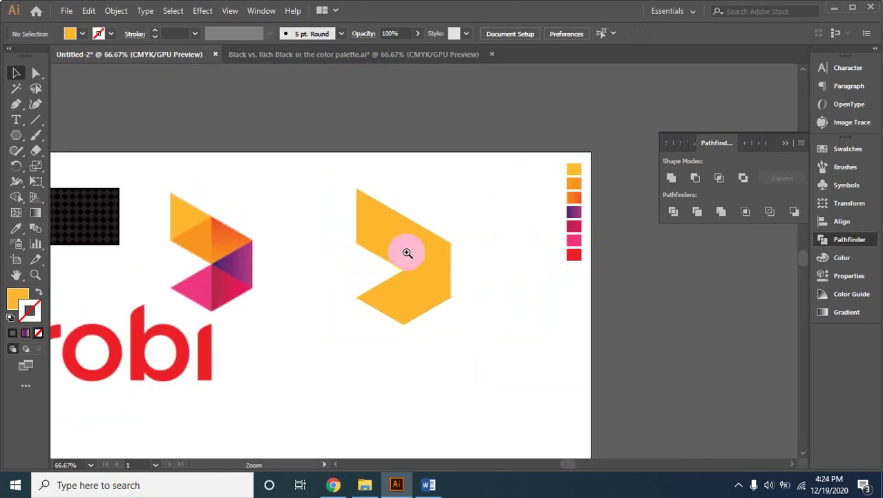
pyautogui.click(452, 259)
pyautogui.click(424, 255)
pyautogui.click(434, 258)
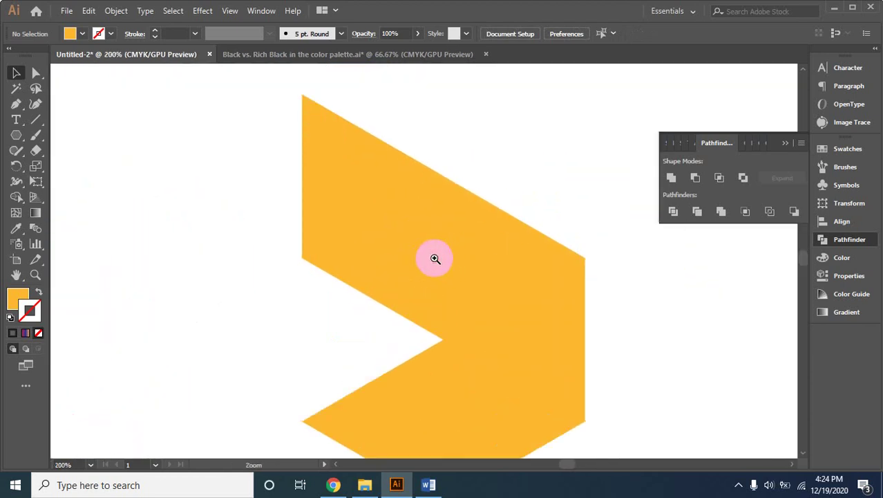
pyautogui.keyDown('alt'); pyautogui.click(420, 267); pyautogui.keyUp('alt')
pyautogui.keyDown('alt'); pyautogui.click(423, 268); pyautogui.keyUp('alt')
pyautogui.moveTo(489, 268); pyautogui.dragTo(423, 266)
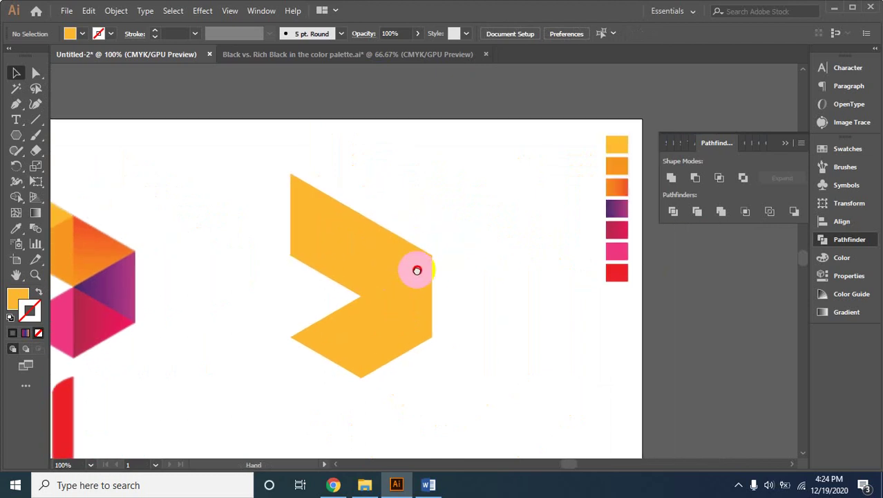
pyautogui.click(328, 212)
# Eyedropper orange gradient fills onto the lower and right triangle pieces
pyautogui.click(347, 256)
pyautogui.click(15, 228)
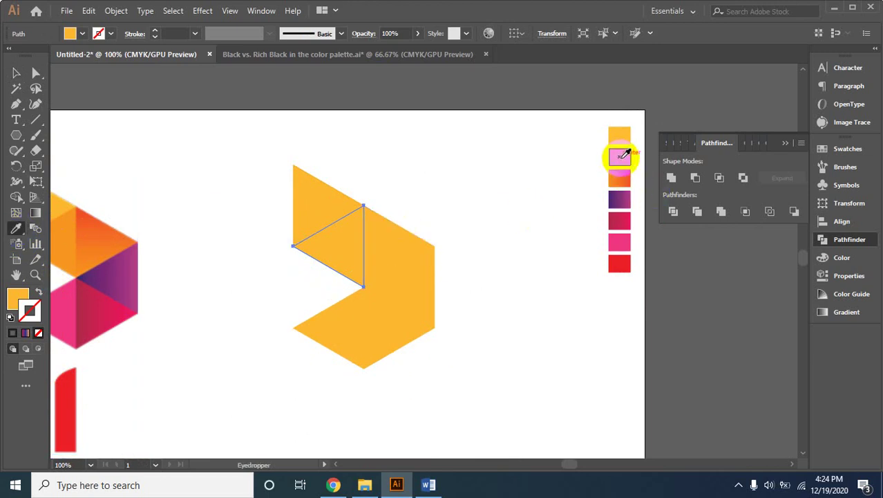
pyautogui.click(620, 156)
pyautogui.click(12, 72)
pyautogui.click(381, 239)
pyautogui.click(18, 227)
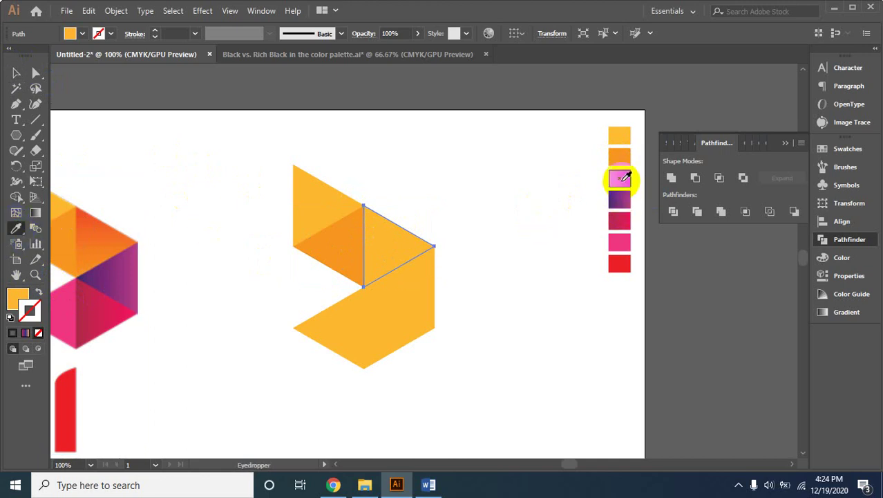
pyautogui.click(620, 178)
pyautogui.click(16, 73)
# Fill the right-middle triangle with the purple swatch colour
pyautogui.click(16, 230)
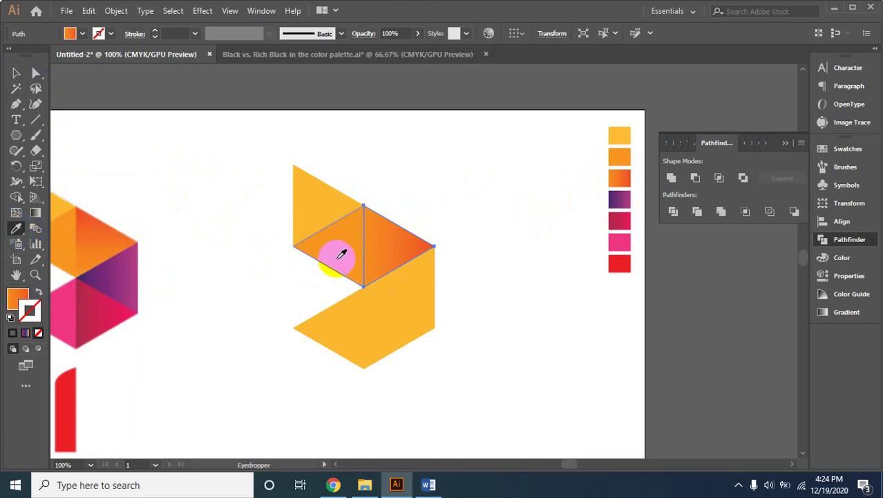
pyautogui.click(15, 76)
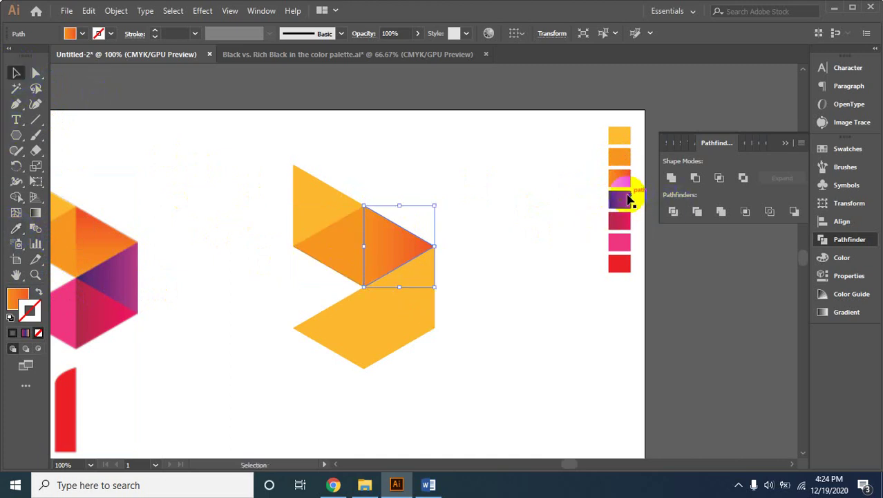
pyautogui.click(620, 199)
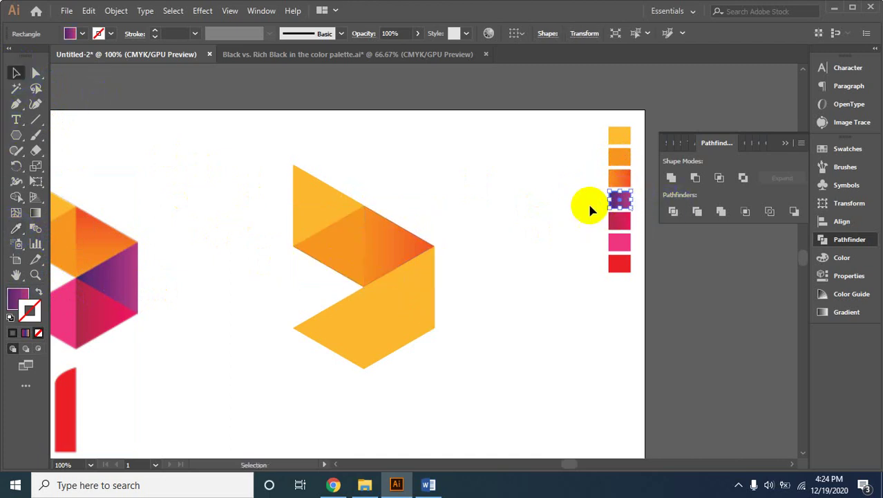
pyautogui.click(15, 230)
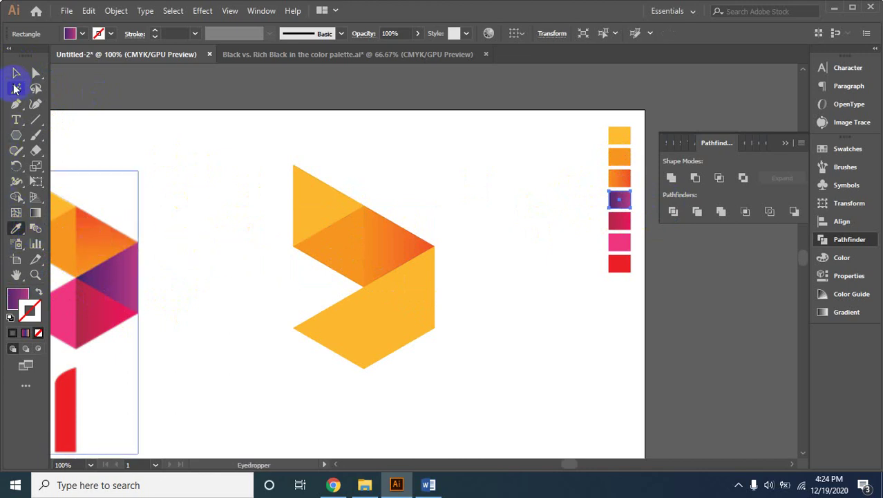
pyautogui.press('v')
pyautogui.click(426, 288)
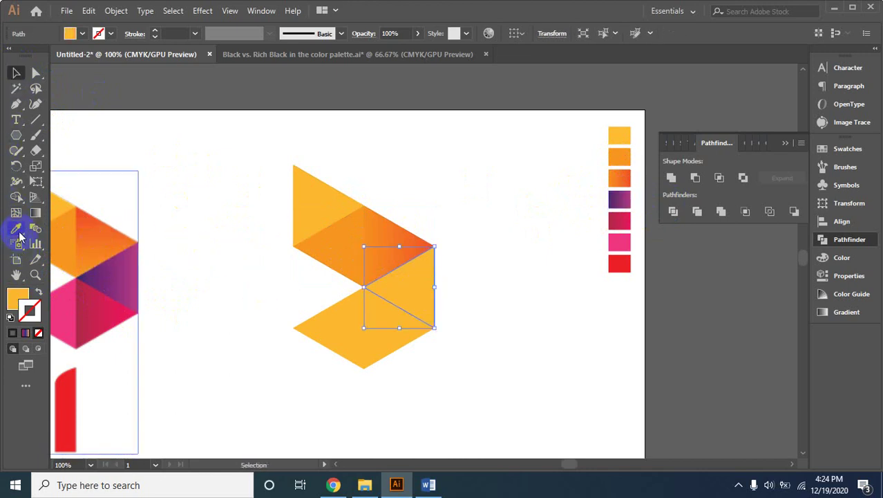
pyautogui.click(17, 231)
pyautogui.click(620, 199)
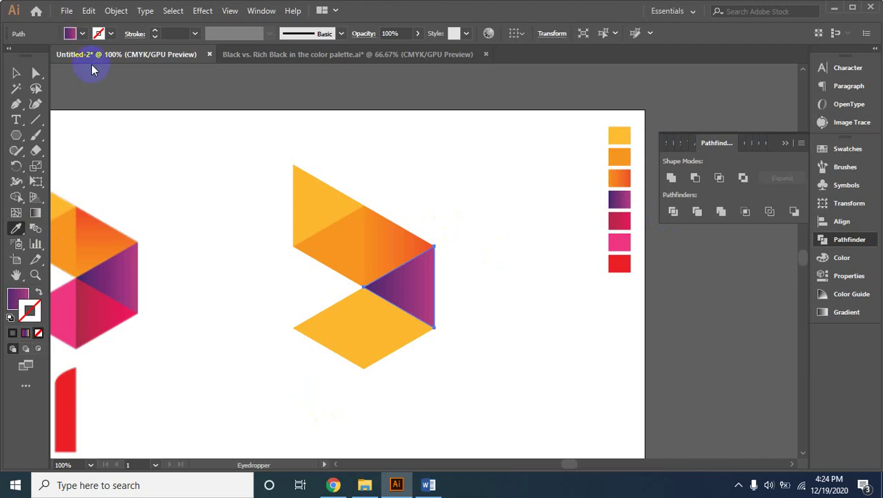
pyautogui.click(16, 73)
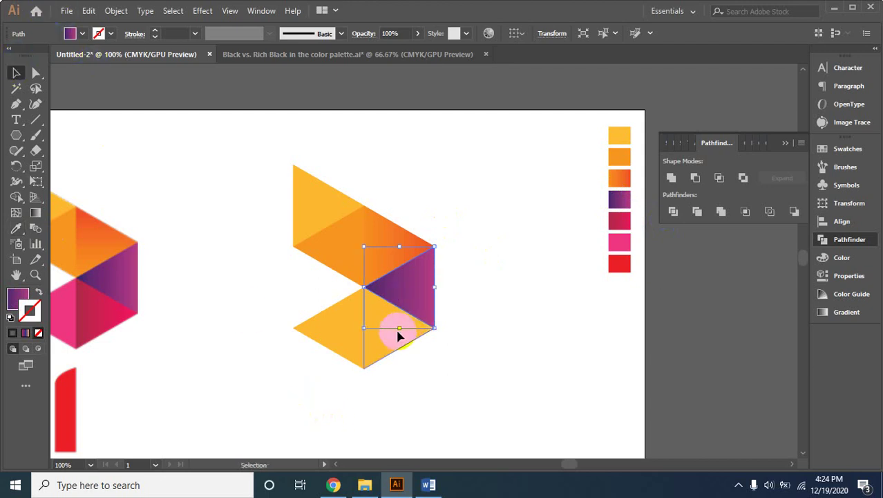
# Fill the lower-right triangle with the crimson swatch colour
pyautogui.click(423, 365)
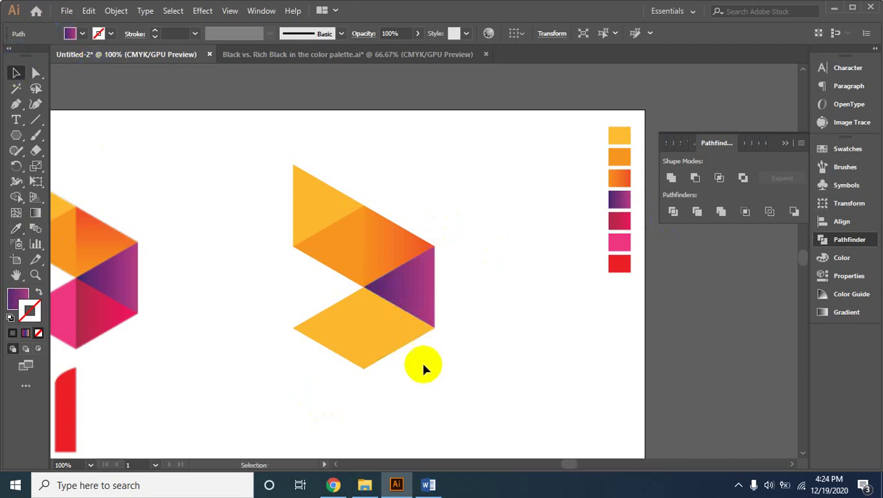
pyautogui.click(389, 342)
pyautogui.moveTo(389, 342); pyautogui.dragTo(399, 351)
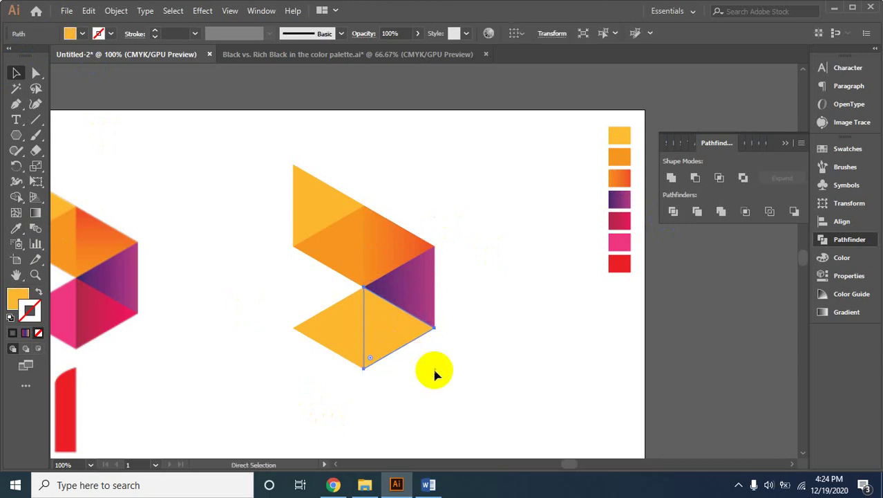
pyautogui.click(460, 357)
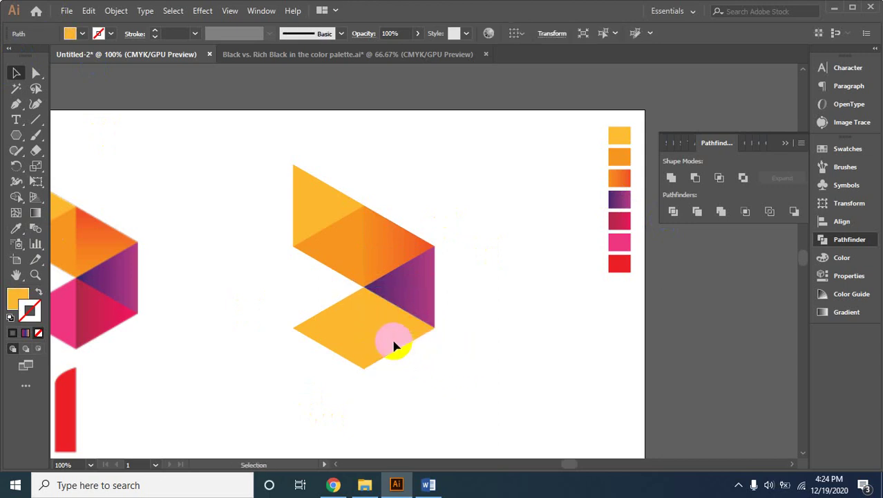
pyautogui.click(394, 346)
pyautogui.moveTo(262, 349); pyautogui.dragTo(16, 228)
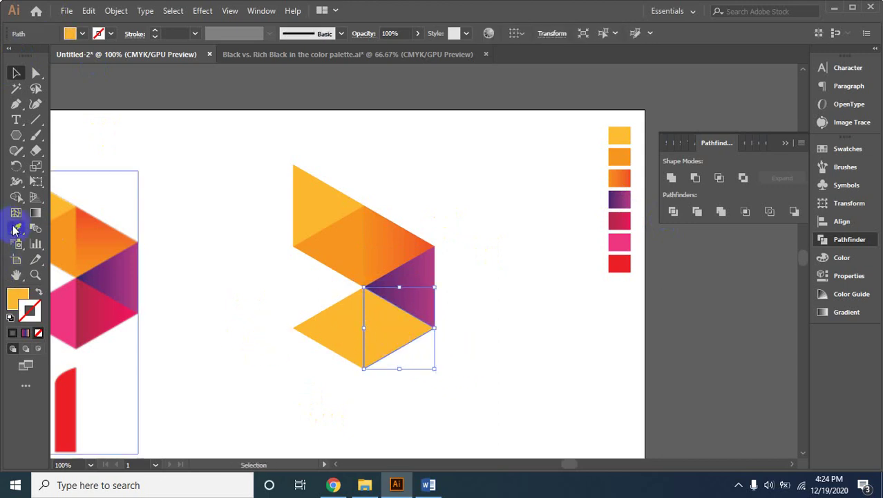
pyautogui.click(15, 233)
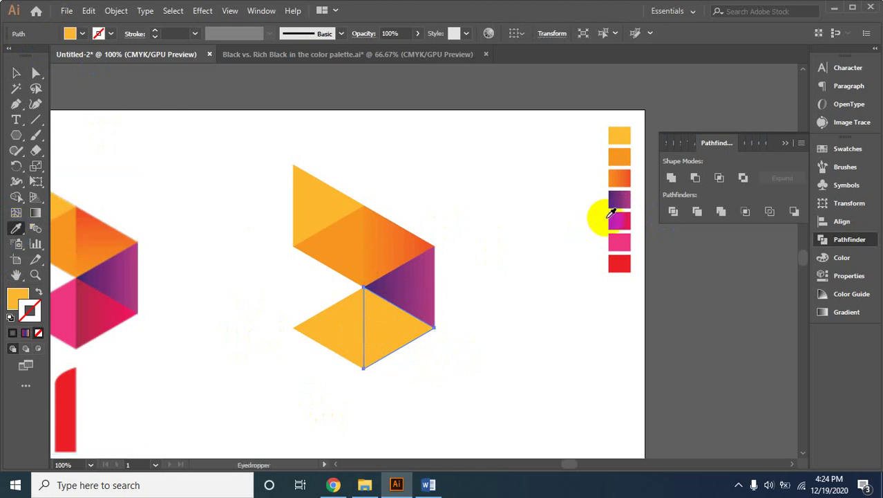
pyautogui.click(615, 219)
pyautogui.click(16, 73)
# Fill the lower-left triangle with the pink swatch colour
pyautogui.click(559, 358)
pyautogui.click(349, 341)
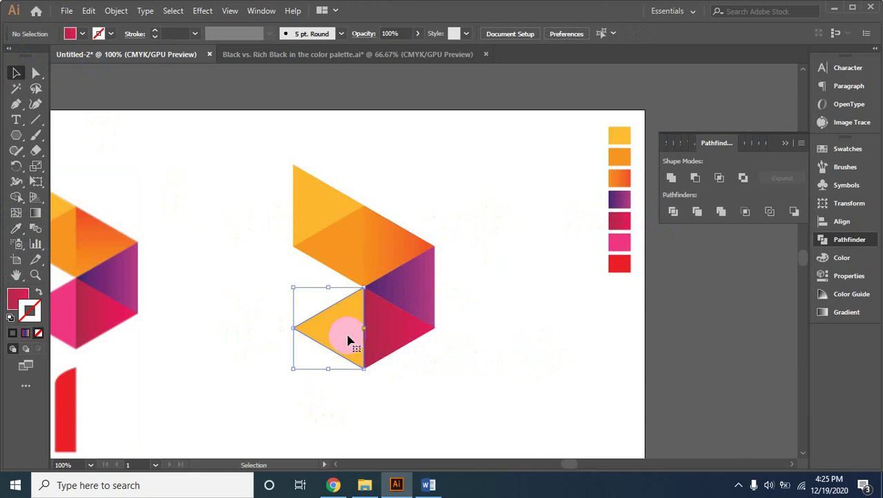
pyautogui.click(14, 231)
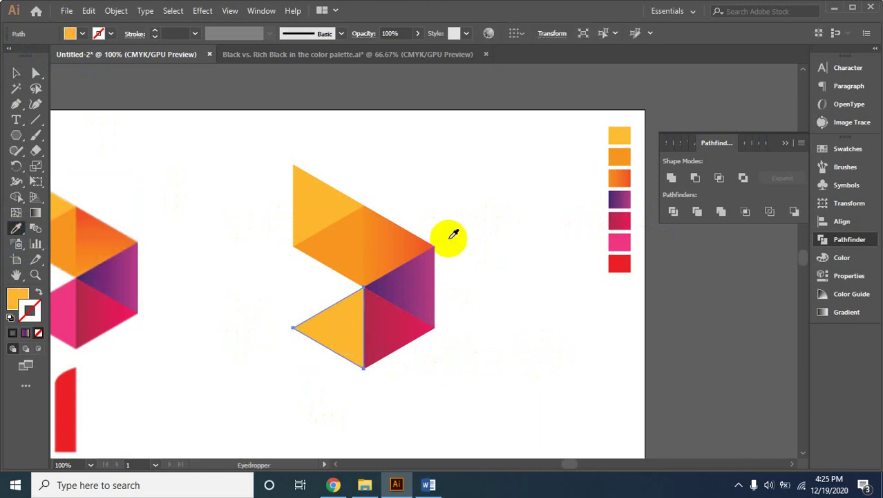
pyautogui.click(620, 242)
pyautogui.click(16, 72)
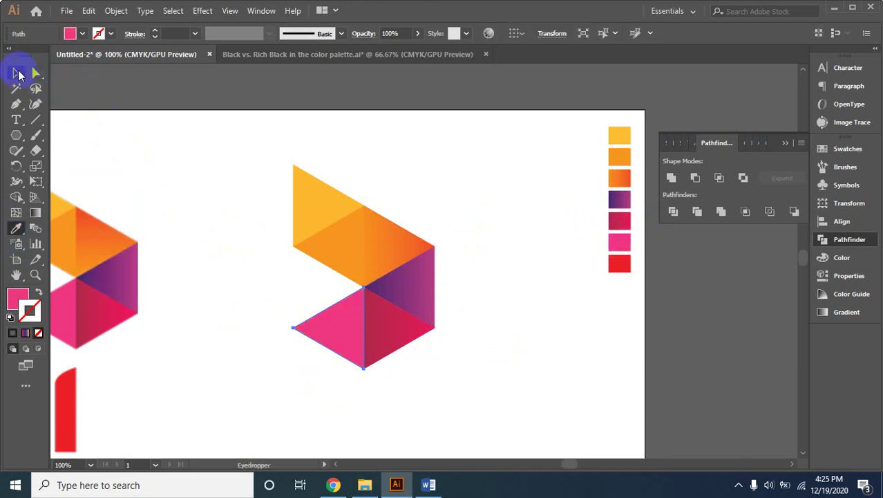
pyautogui.click(492, 239)
pyautogui.keyDown('ctrl'); pyautogui.keyDown('alt'); pyautogui.click(351, 293); pyautogui.keyUp('alt'); pyautogui.keyUp('ctrl')
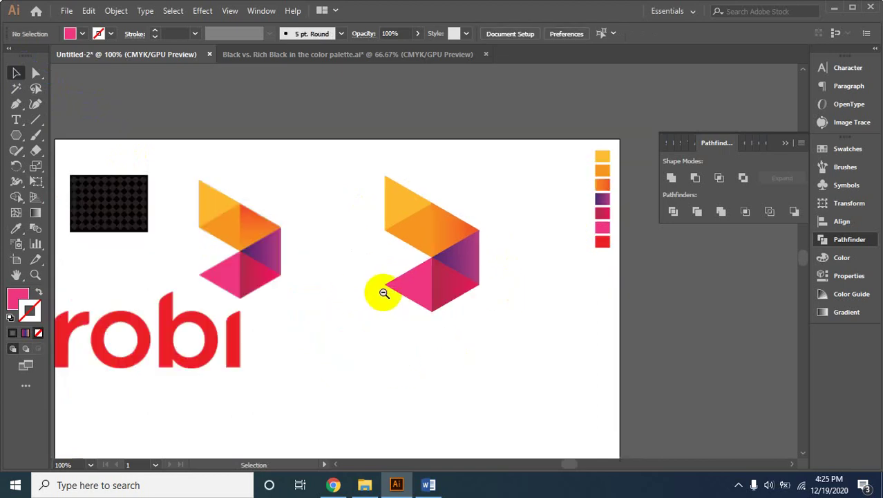
pyautogui.keyDown('ctrl'); pyautogui.keyDown('alt'); pyautogui.click(395, 291); pyautogui.keyUp('alt'); pyautogui.keyUp('ctrl')
pyautogui.keyDown('ctrl'); pyautogui.click(436, 249); pyautogui.keyUp('ctrl')
pyautogui.click(443, 251)
pyautogui.click(442, 266)
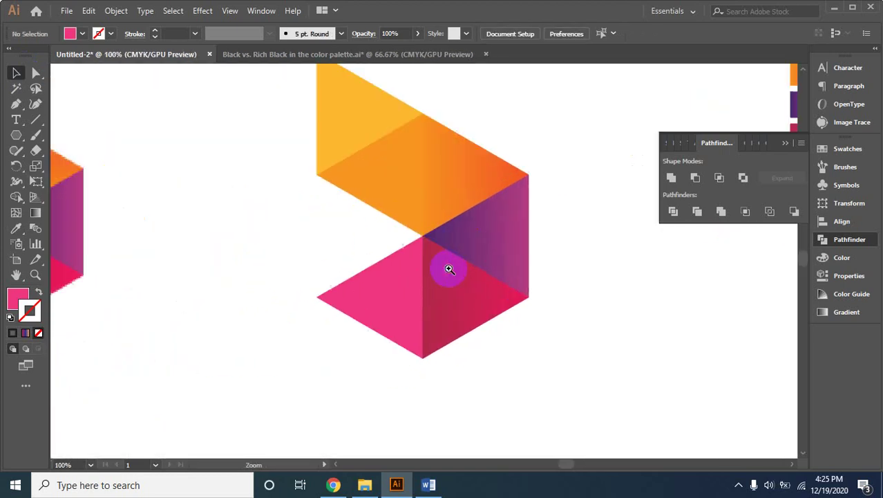
pyautogui.click(418, 277)
pyautogui.click(418, 173)
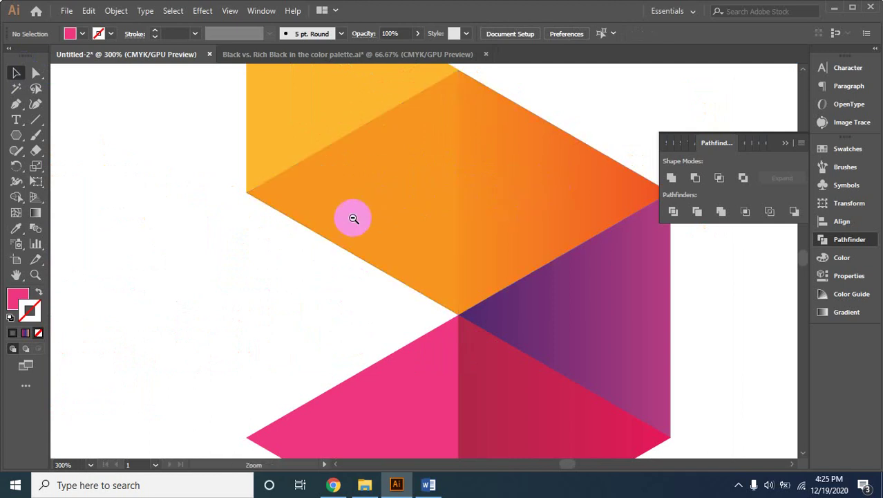
# Select the orange upper-right triangle and bring up its gradient settings
pyautogui.keyDown('ctrl'); pyautogui.keyDown('alt'); pyautogui.click(366, 249); pyautogui.keyUp('alt'); pyautogui.keyUp('ctrl')
pyautogui.keyDown('ctrl'); pyautogui.keyDown('alt'); pyautogui.click(372, 260); pyautogui.keyUp('alt'); pyautogui.keyUp('ctrl')
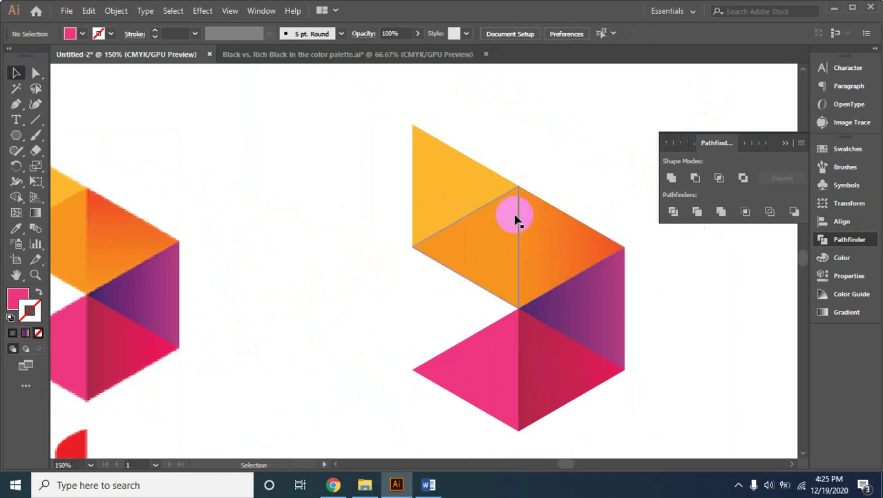
pyautogui.click(567, 259)
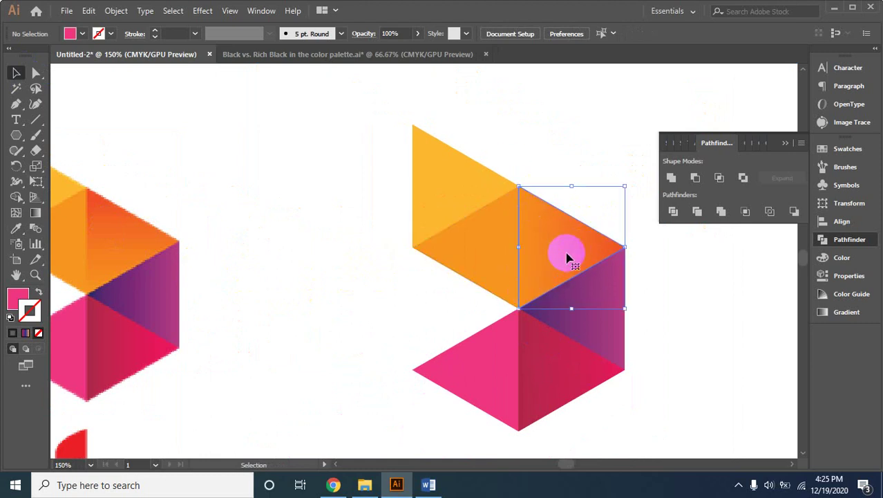
pyautogui.click(36, 213)
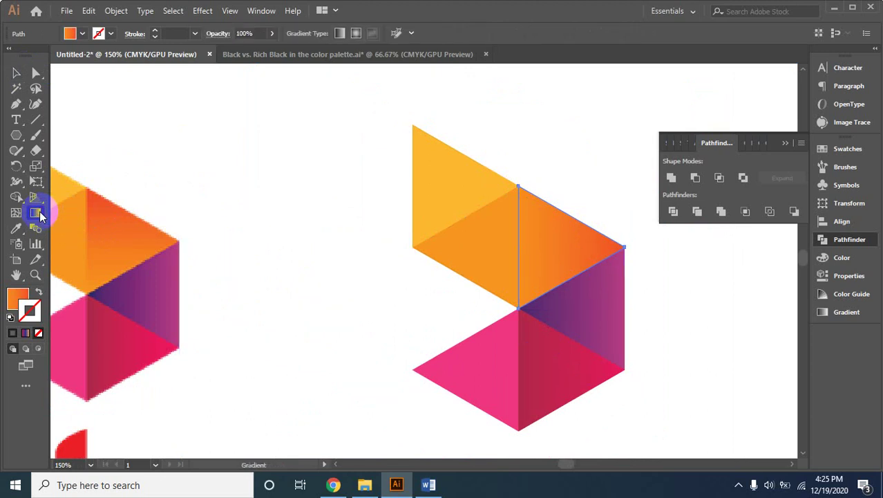
pyautogui.click(843, 313)
pyautogui.click(734, 260)
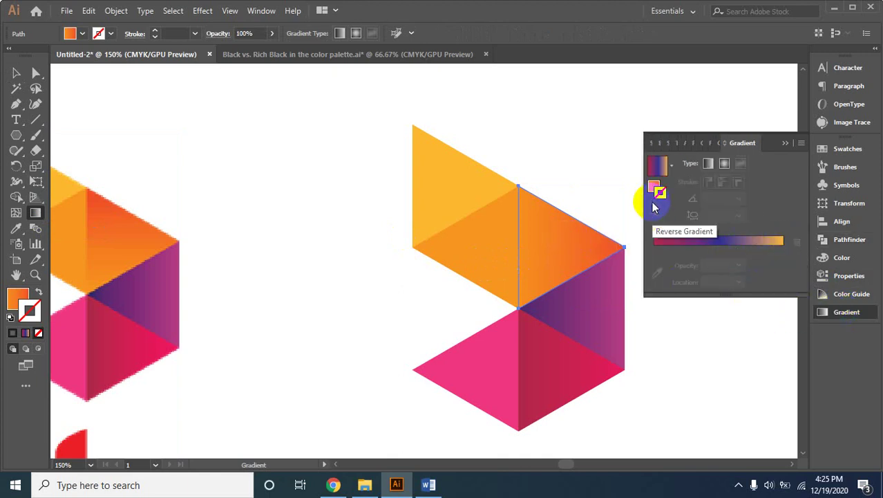
pyautogui.click(572, 238)
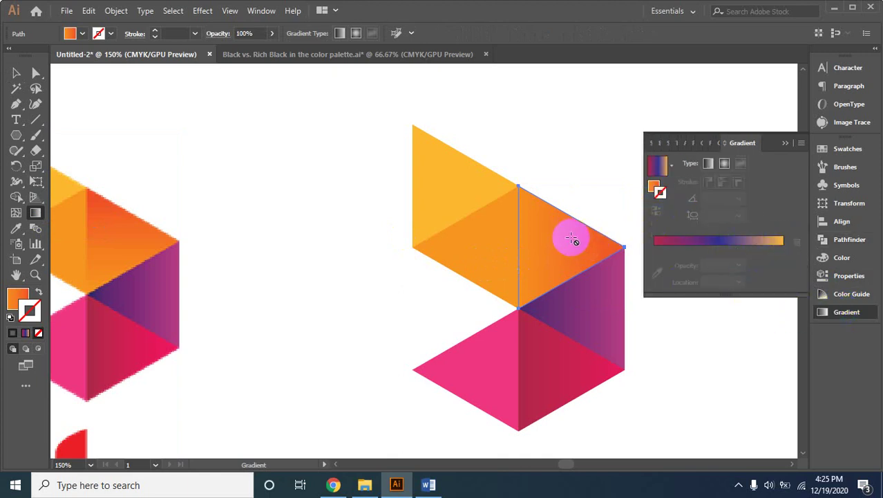
pyautogui.click(848, 313)
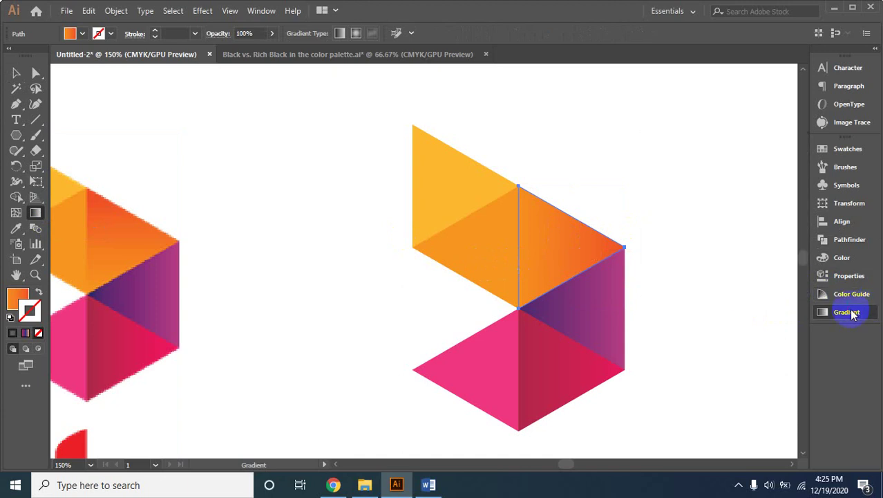
# Set the orange triangle's stroke to None, leaving only its gradient fill
pyautogui.click(853, 315)
pyautogui.click(40, 220)
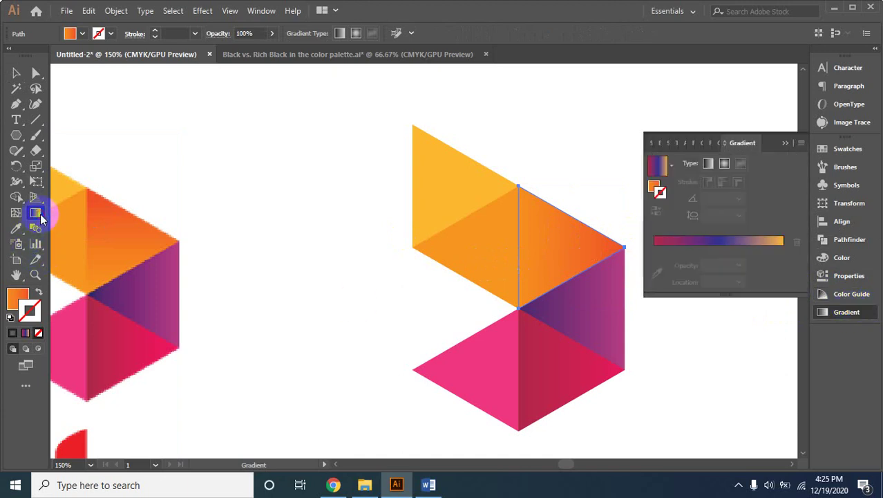
pyautogui.click(532, 214)
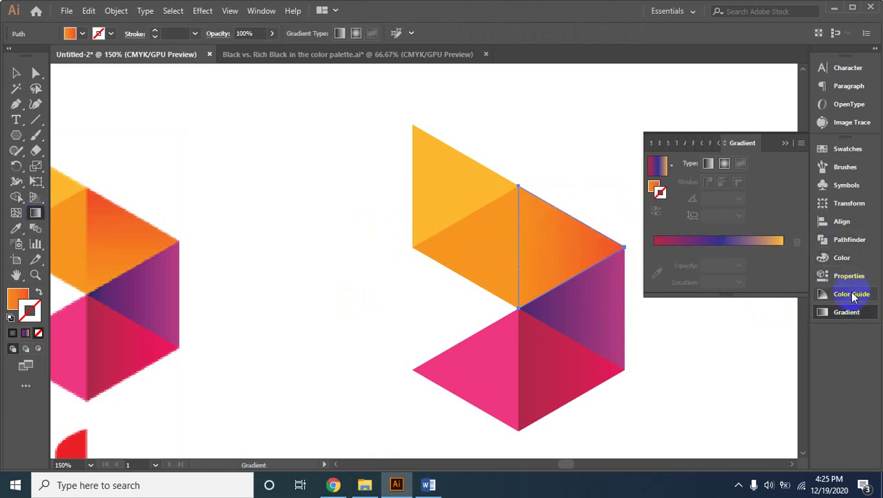
pyautogui.click(845, 312)
pyautogui.click(845, 313)
pyautogui.click(845, 312)
pyautogui.click(827, 320)
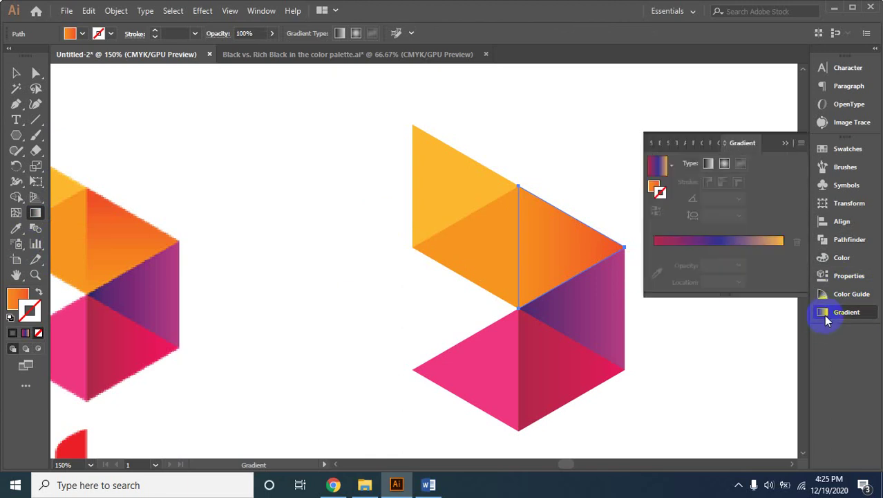
pyautogui.click(702, 247)
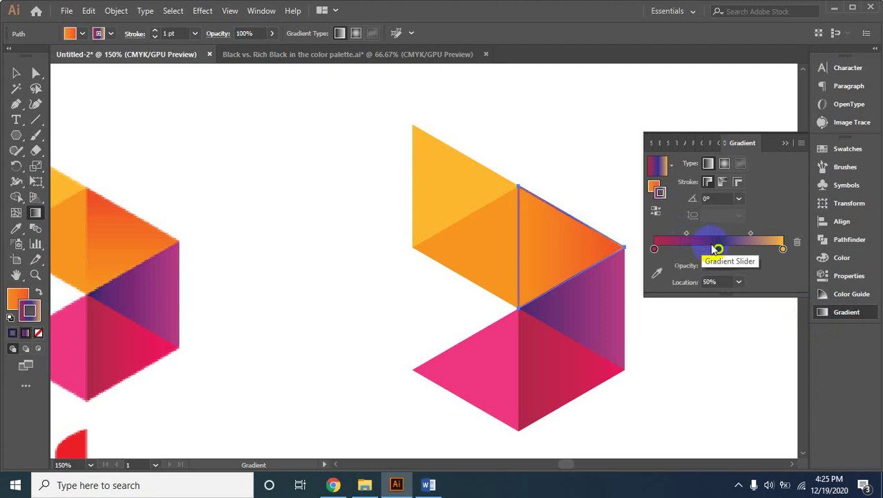
pyautogui.press('/')
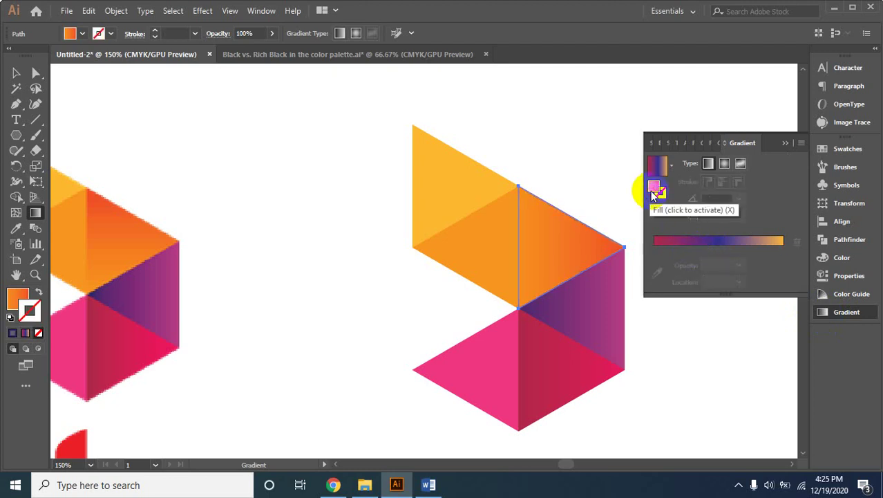
# Rotate the orange fill gradient to run vertically at about 90.8° over the triangle
pyautogui.click(653, 192)
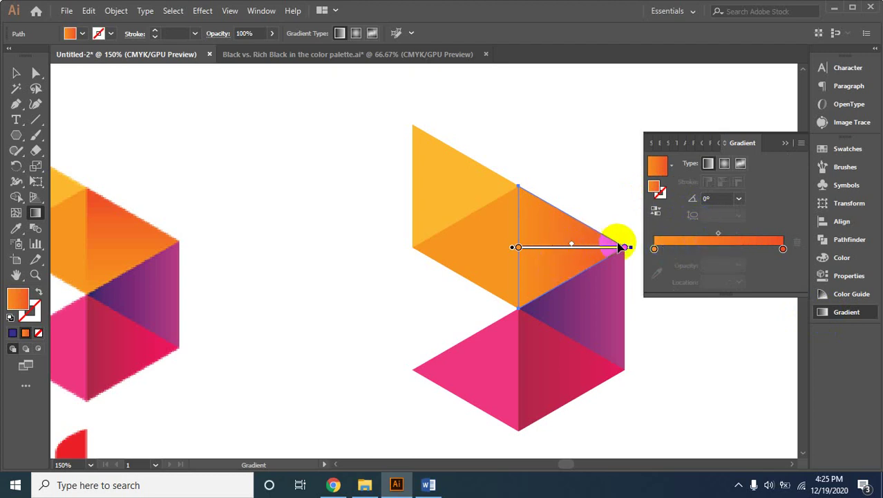
pyautogui.moveTo(634, 246); pyautogui.dragTo(518, 148)
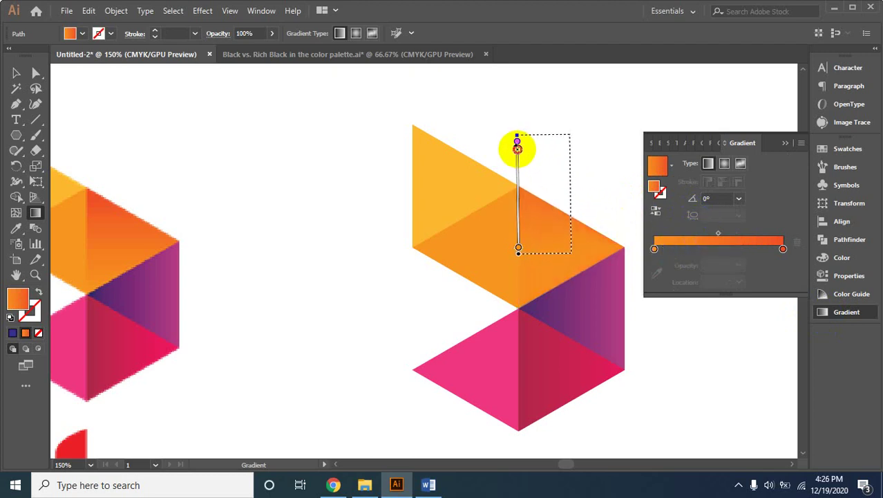
pyautogui.moveTo(571, 185); pyautogui.dragTo(538, 238)
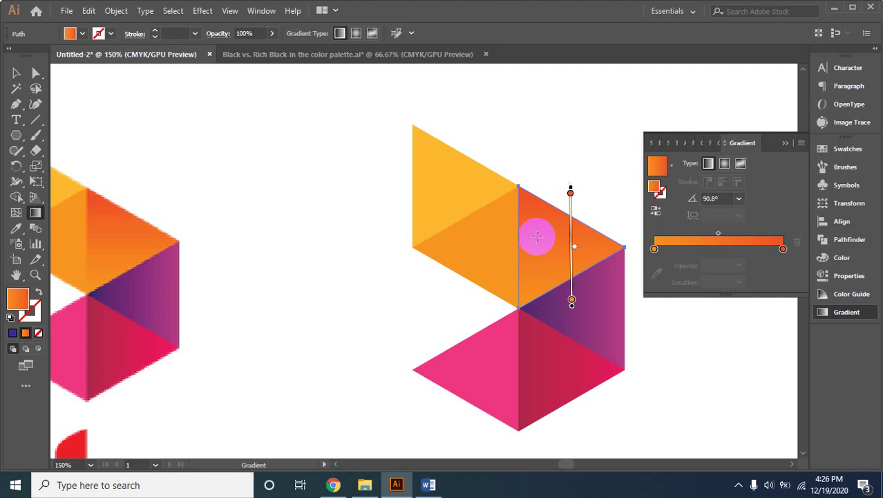
pyautogui.moveTo(571, 234); pyautogui.dragTo(548, 231)
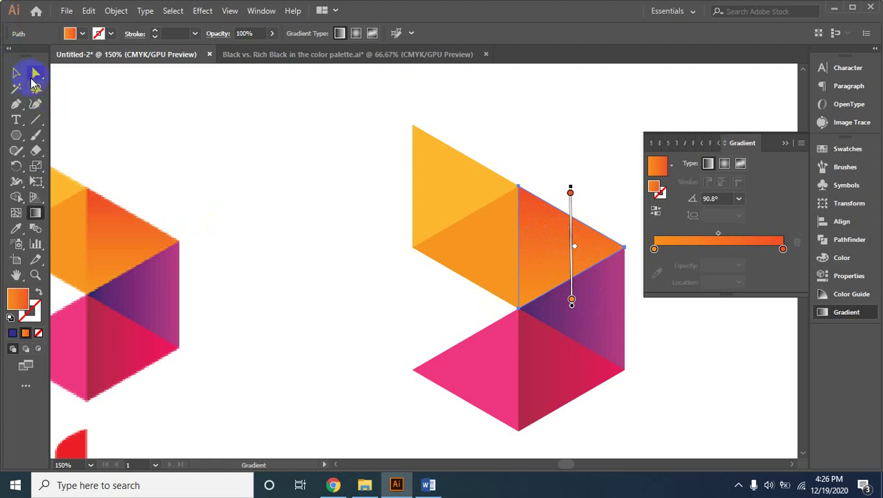
# Select the lower-right pink triangle and slide its gradient midpoint left to about 39%
pyautogui.click(15, 74)
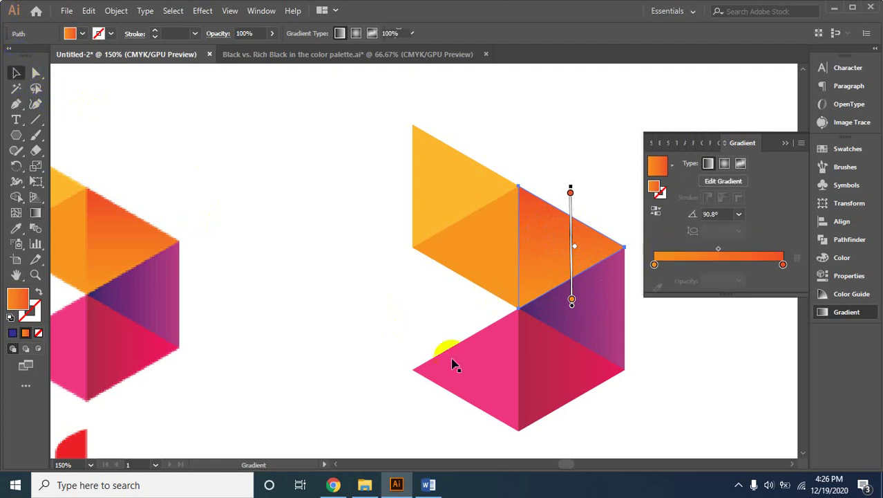
pyautogui.click(566, 385)
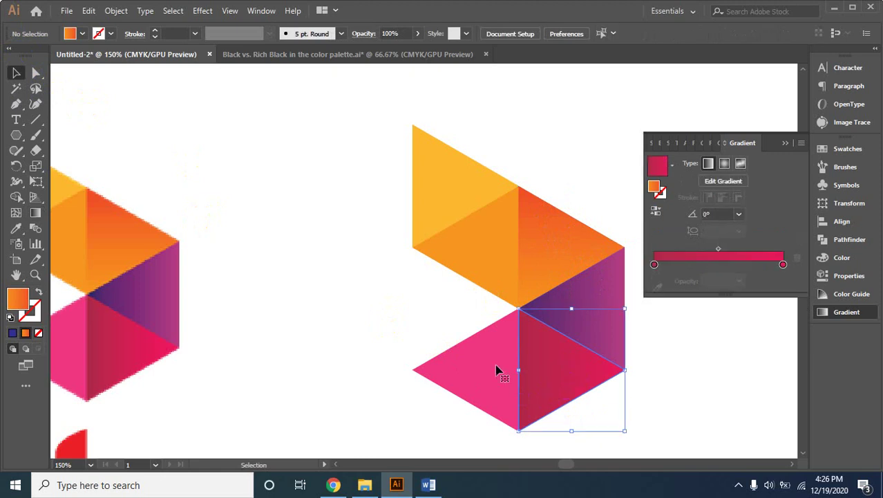
pyautogui.click(567, 390)
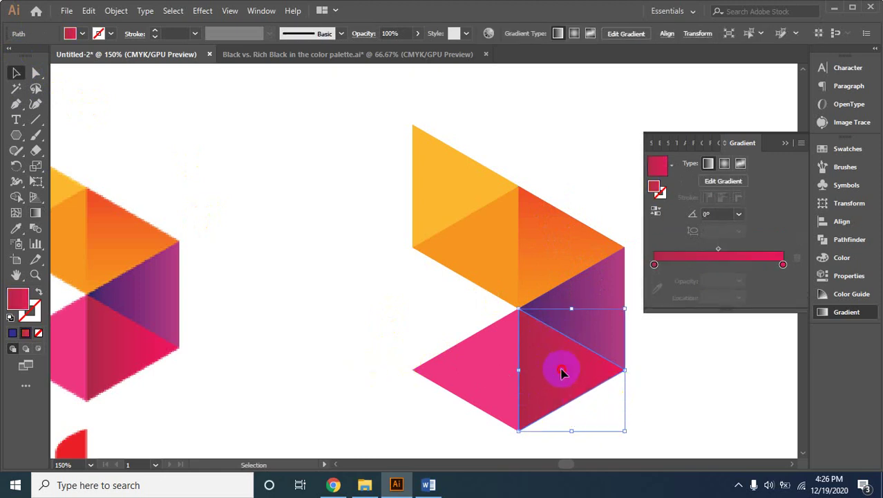
pyautogui.click(35, 212)
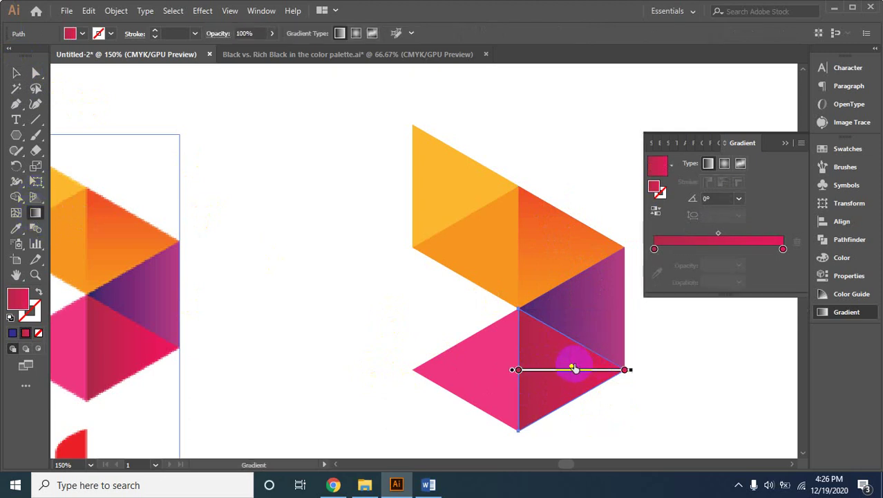
pyautogui.click(568, 370)
pyautogui.moveTo(560, 371); pyautogui.dragTo(549, 368)
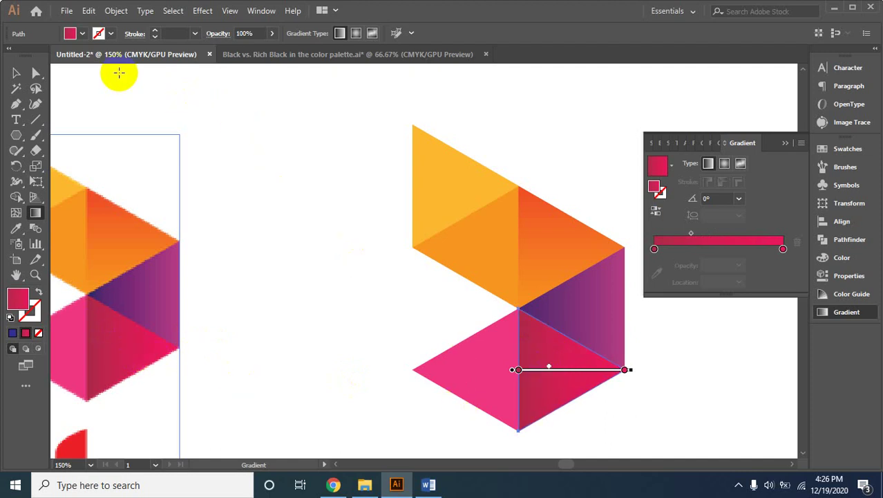
pyautogui.click(21, 72)
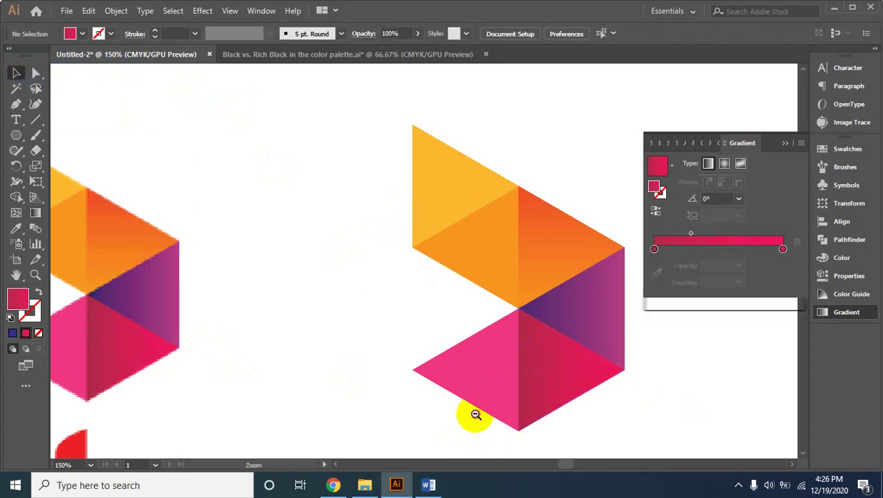
# Zoom out to 66.67% to show the whole artboard with both logos
pyautogui.hotkey('ctrl', '-')
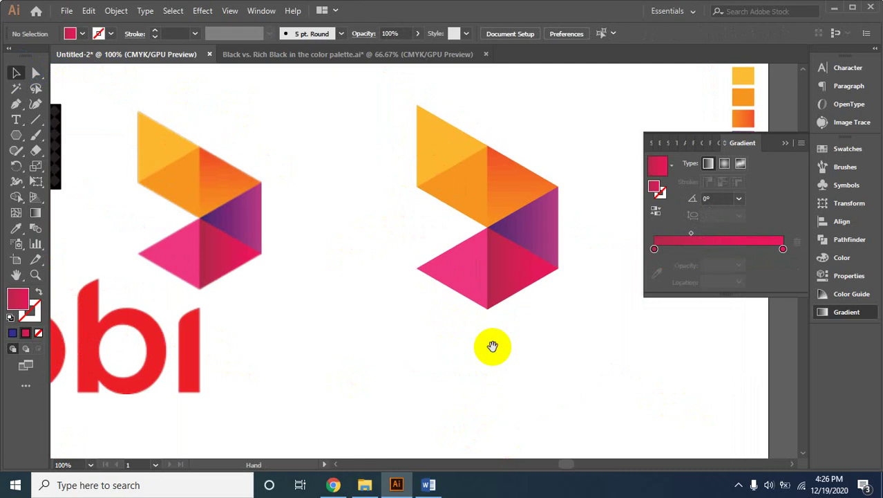
pyautogui.hotkey('ctrl', '-')
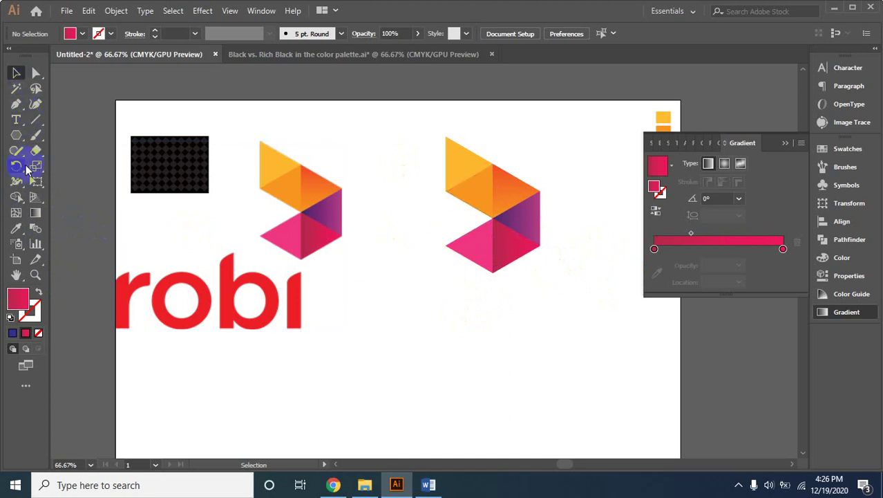
pyautogui.click(17, 120)
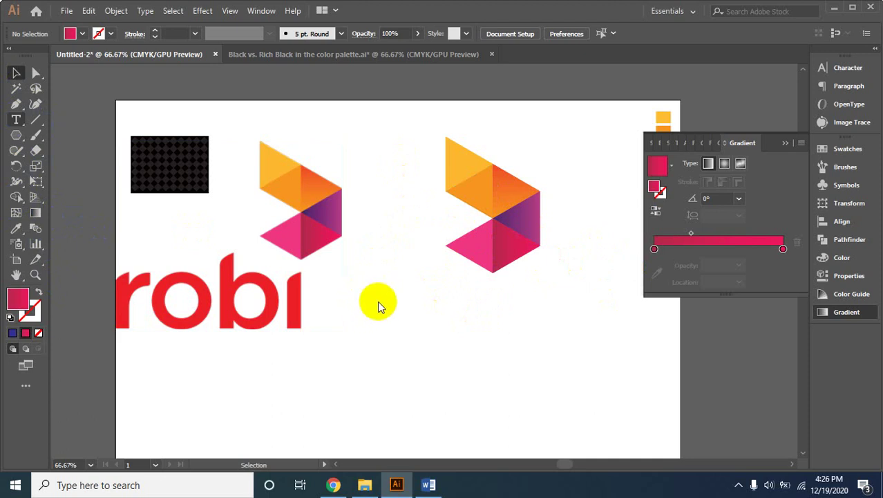
# Add 'robi' text below the mark, enlarge it to logo size and place it under the hexagon mark
pyautogui.click(378, 301)
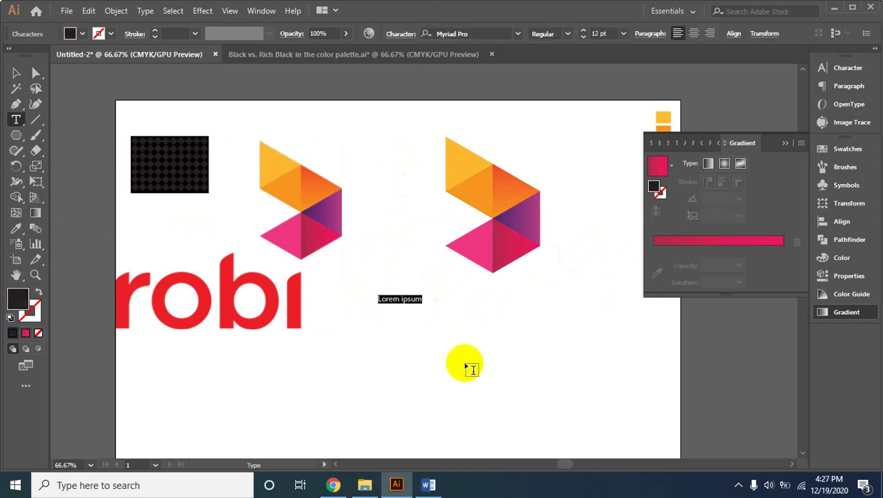
pyautogui.press('BackSpace')
pyautogui.write('robi')
pyautogui.click(15, 73)
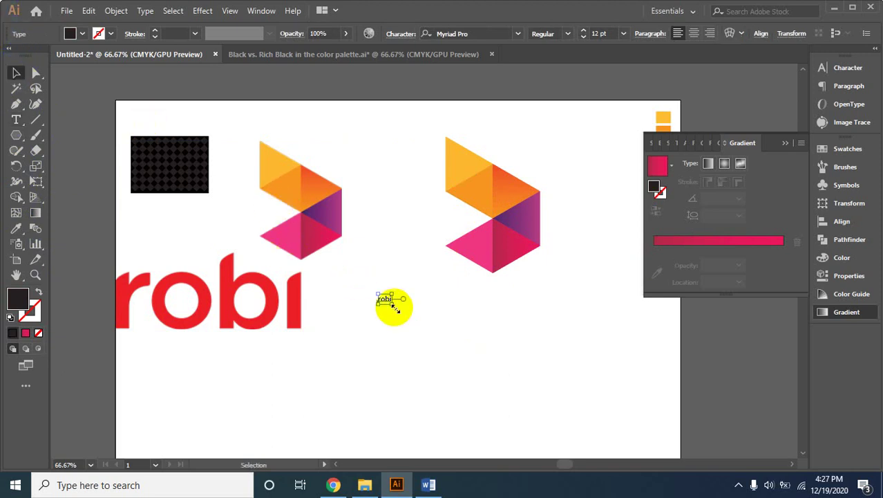
pyautogui.moveTo(393, 306); pyautogui.dragTo(445, 342)
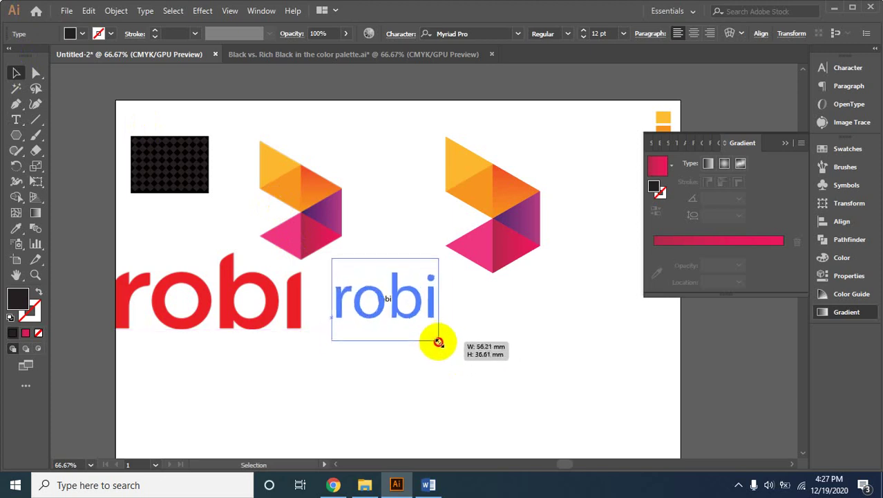
pyautogui.moveTo(419, 304); pyautogui.dragTo(473, 316)
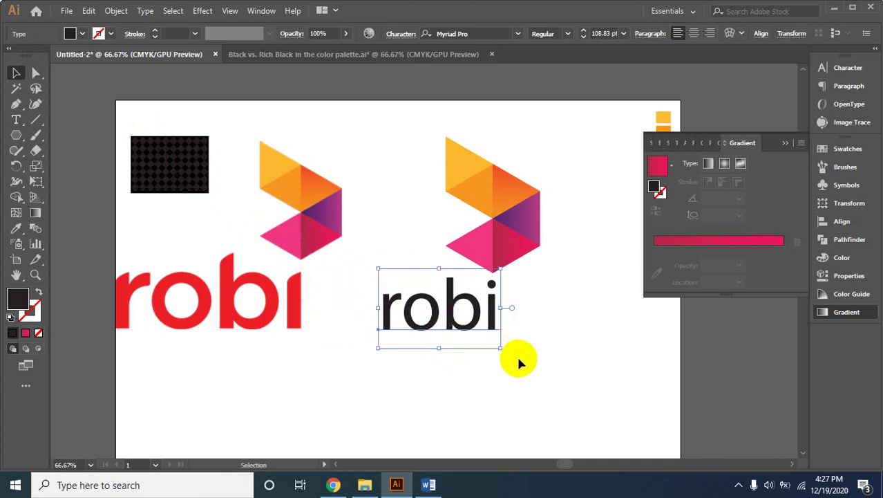
pyautogui.click(507, 331)
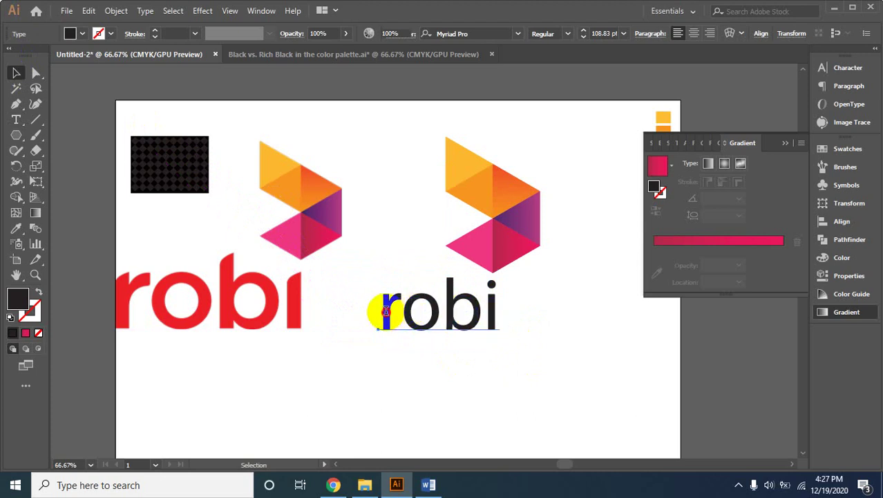
pyautogui.press('t')
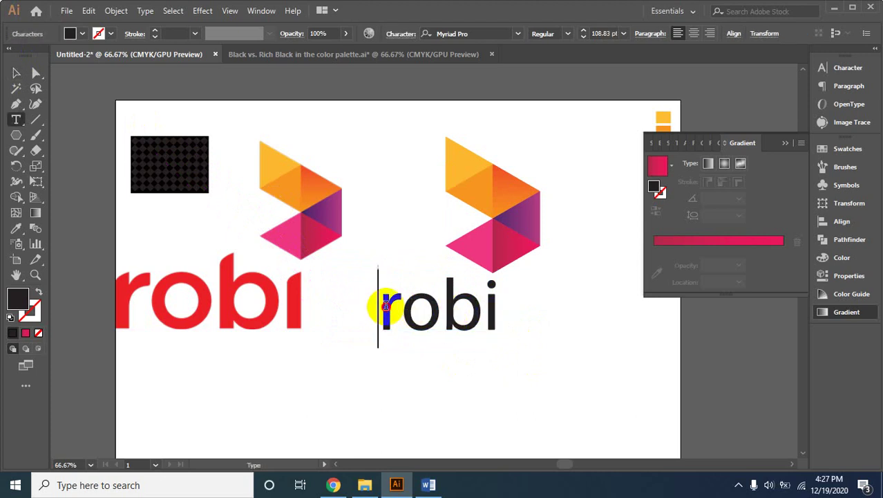
pyautogui.moveTo(381, 305); pyautogui.dragTo(536, 319)
# Colour the new robi text with the reference wordmark's red using the Eyedropper
pyautogui.click(15, 228)
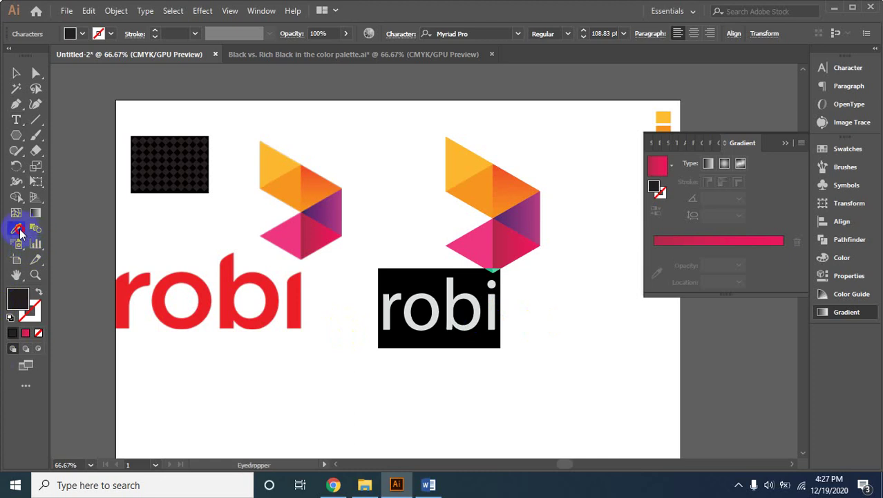
pyautogui.click(230, 284)
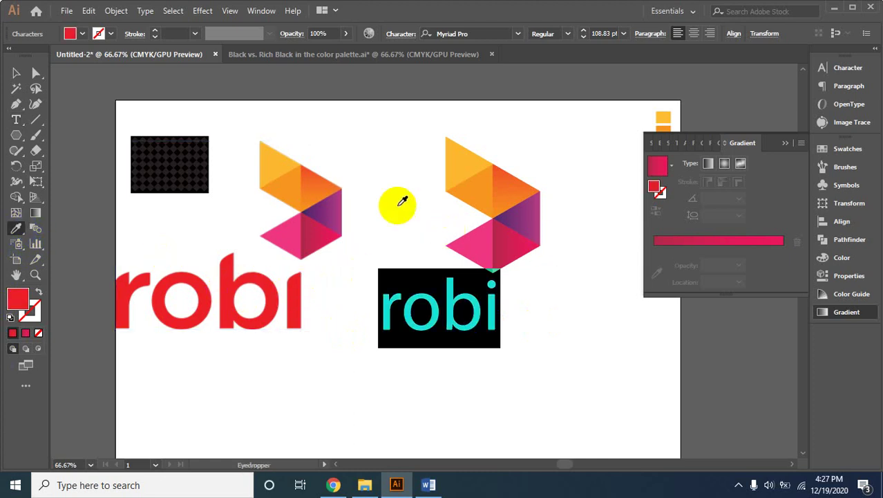
pyautogui.click(567, 34)
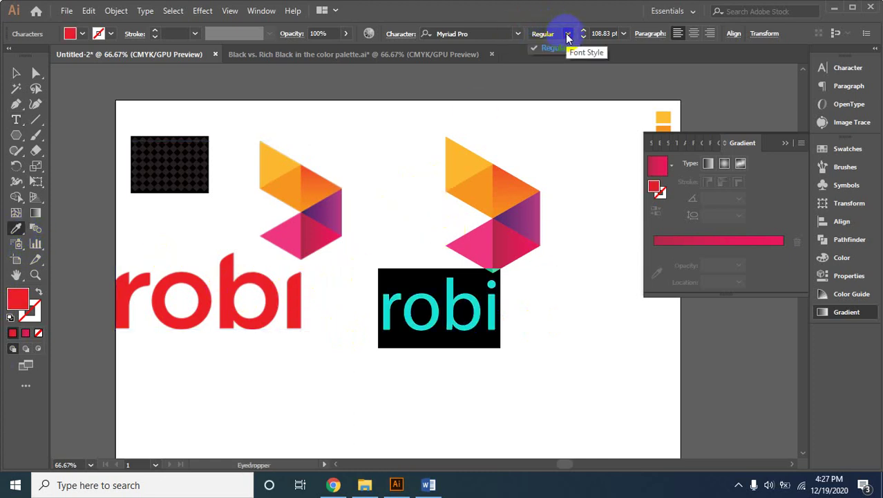
pyautogui.click(519, 36)
# Open the font family list and scroll through the available typefaces
pyautogui.click(519, 34)
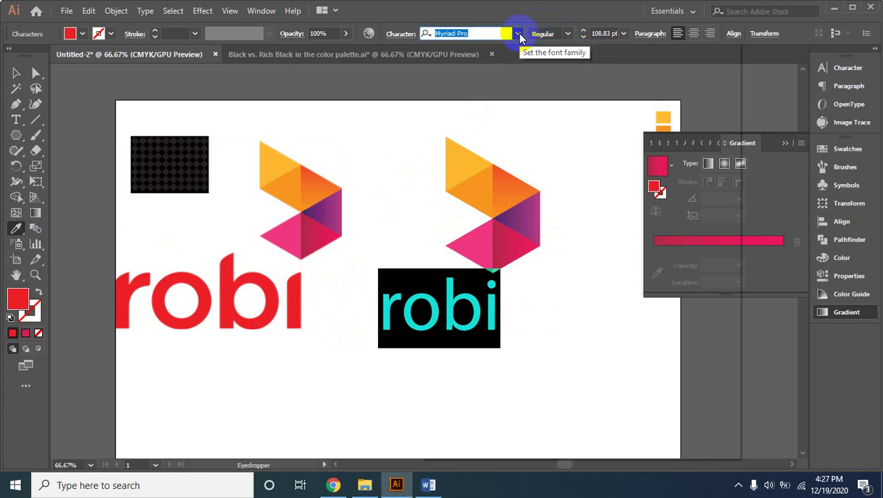
pyautogui.click(519, 33)
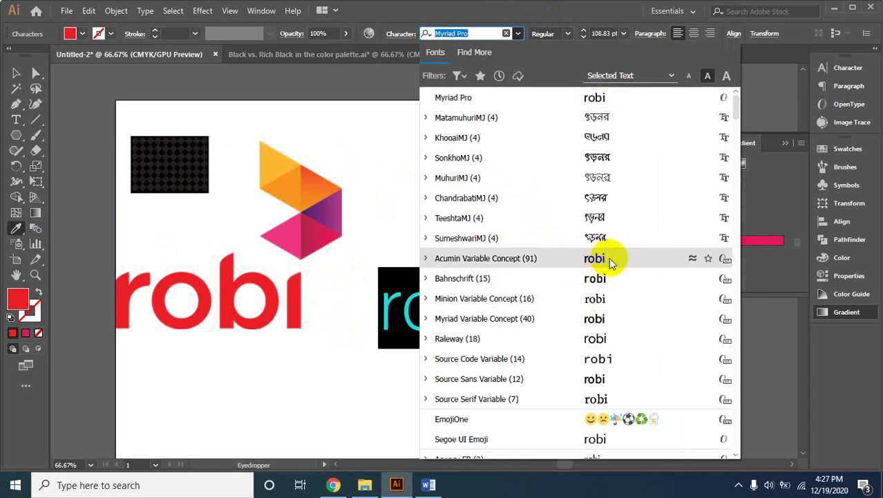
pyautogui.scroll(-1, 615, 305)
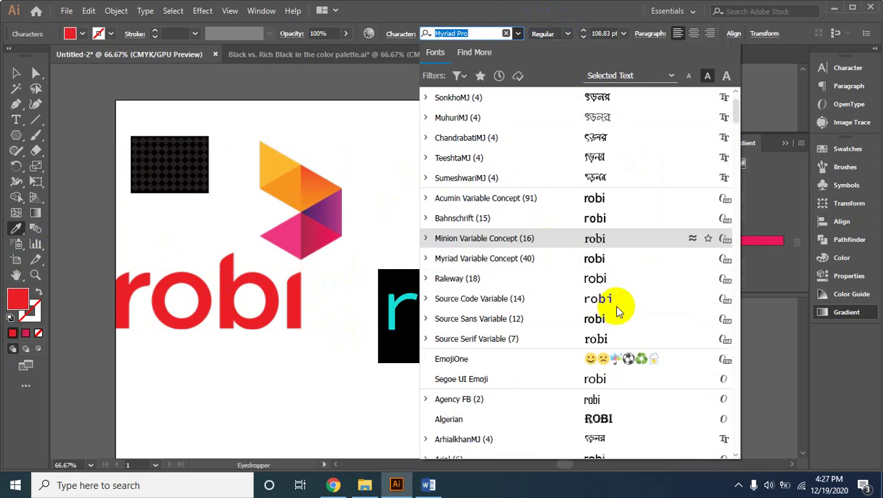
pyautogui.scroll(-4, 615, 302)
pyautogui.scroll(-3, 616, 297)
pyautogui.scroll(-4, 615, 283)
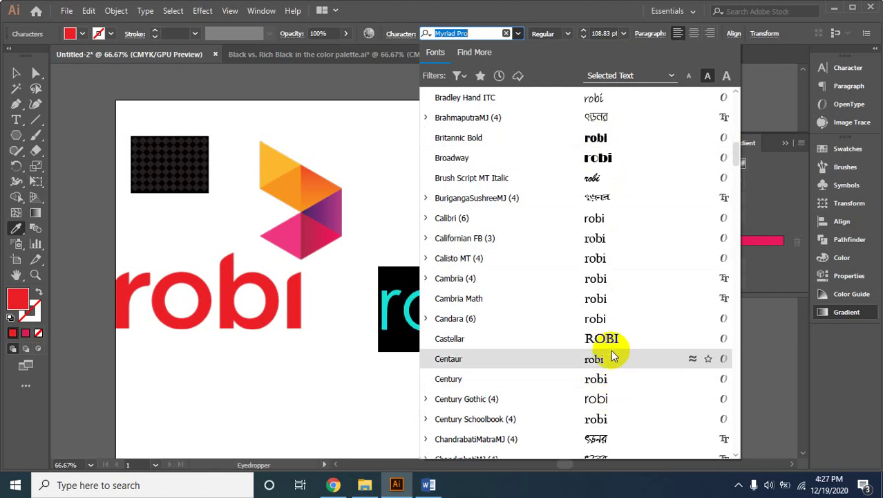
pyautogui.scroll(-4, 612, 356)
pyautogui.scroll(-1, 612, 356)
pyautogui.scroll(-3, 613, 356)
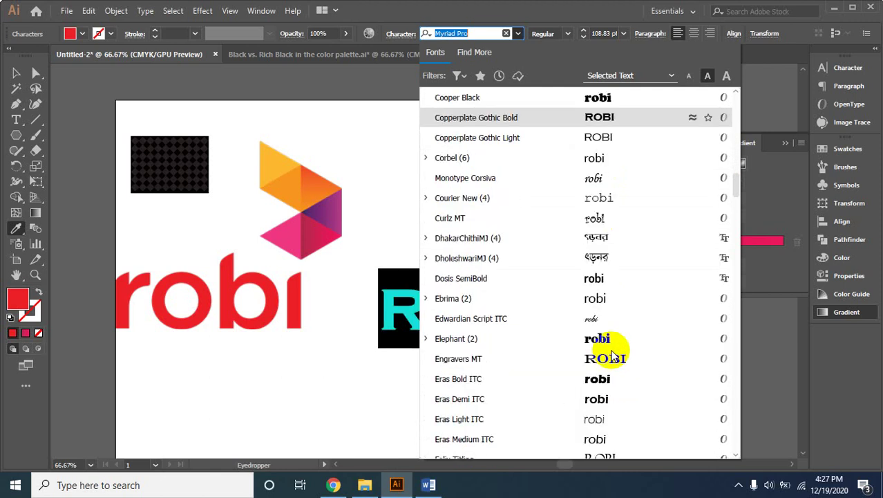
pyautogui.scroll(-5, 612, 356)
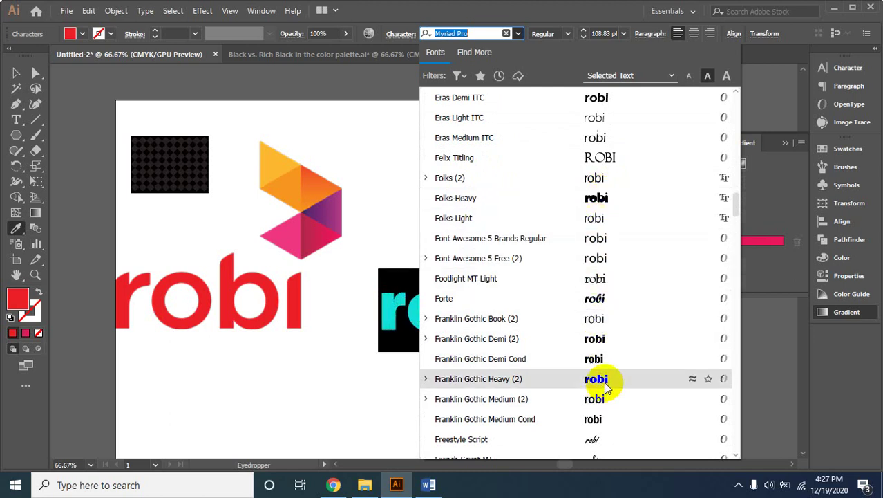
# Apply Franklin Gothic Demi to the robi text
pyautogui.click(607, 345)
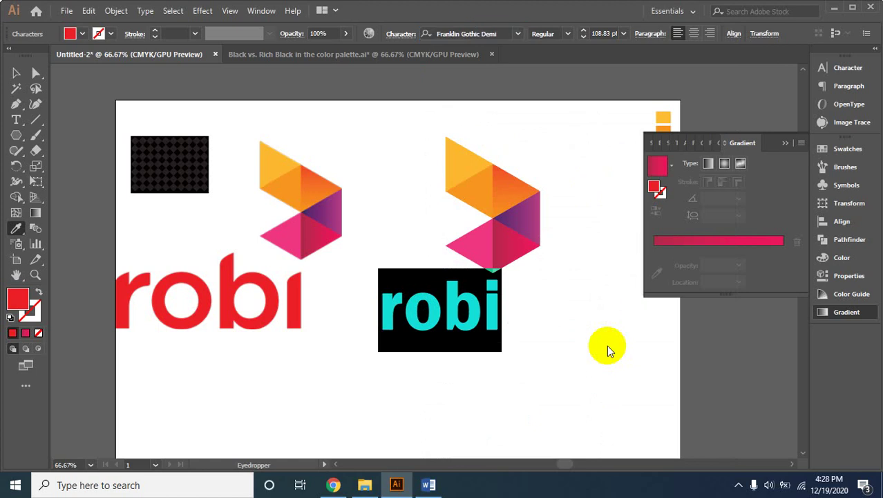
pyautogui.moveTo(408, 338); pyautogui.dragTo(458, 319)
pyautogui.click(565, 50)
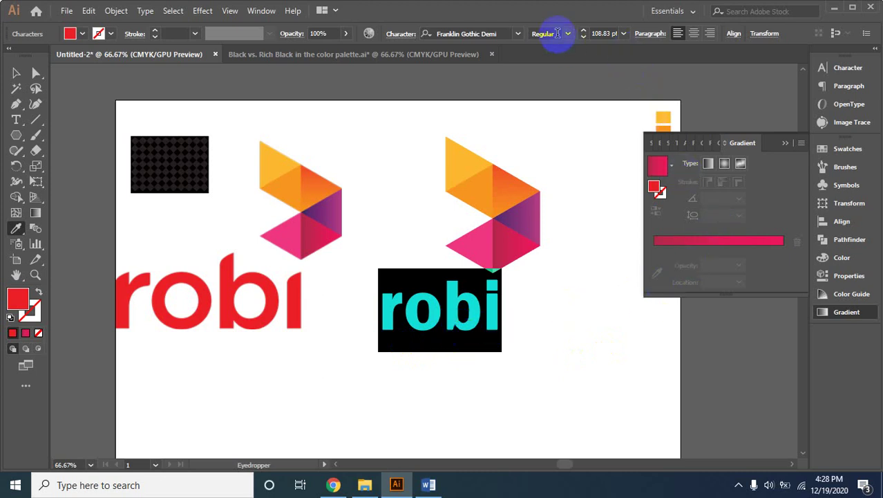
pyautogui.click(569, 35)
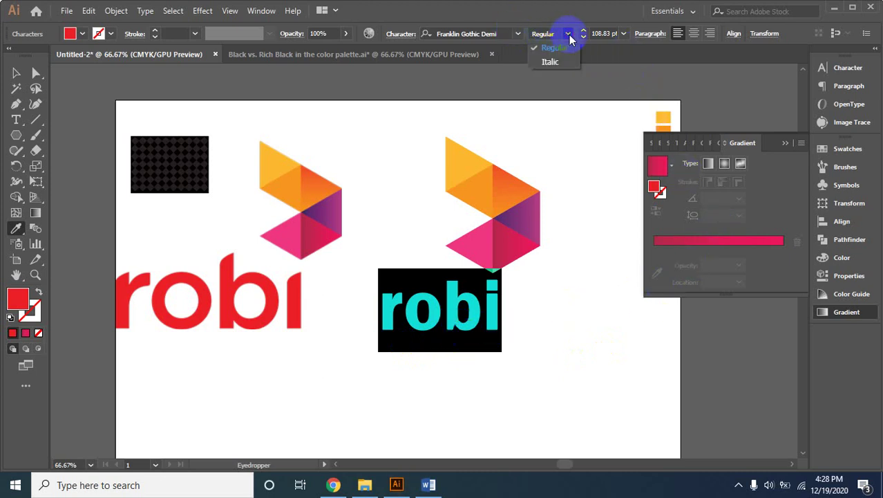
pyautogui.click(489, 32)
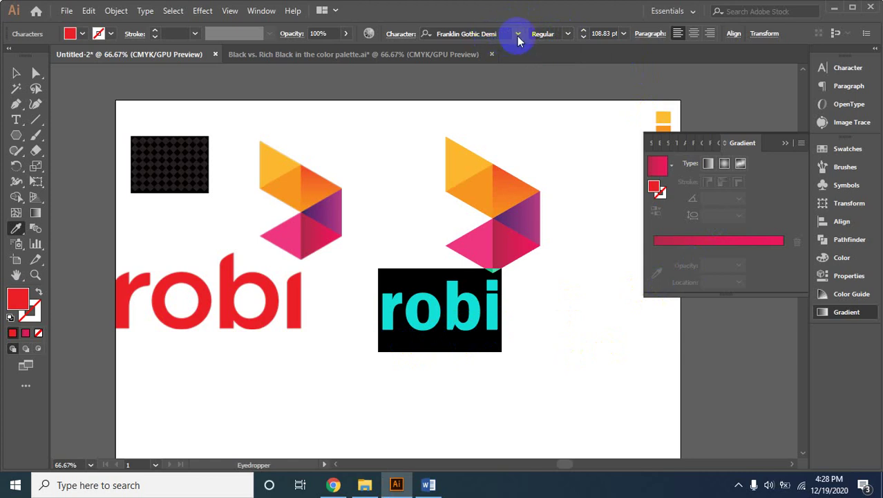
# Browse the font list and apply Franklin Gothic Heavy to the robi text
pyautogui.click(517, 33)
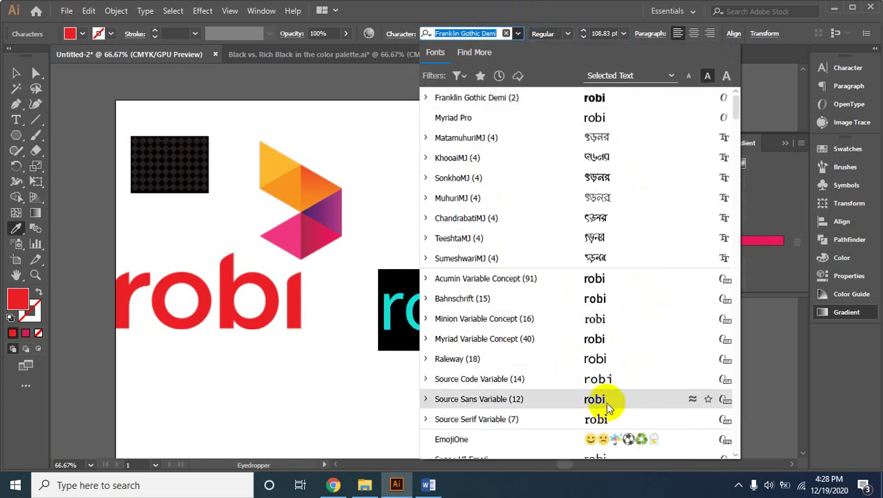
pyautogui.scroll(-1, 606, 402)
pyautogui.scroll(-3, 607, 397)
pyautogui.scroll(-3, 601, 360)
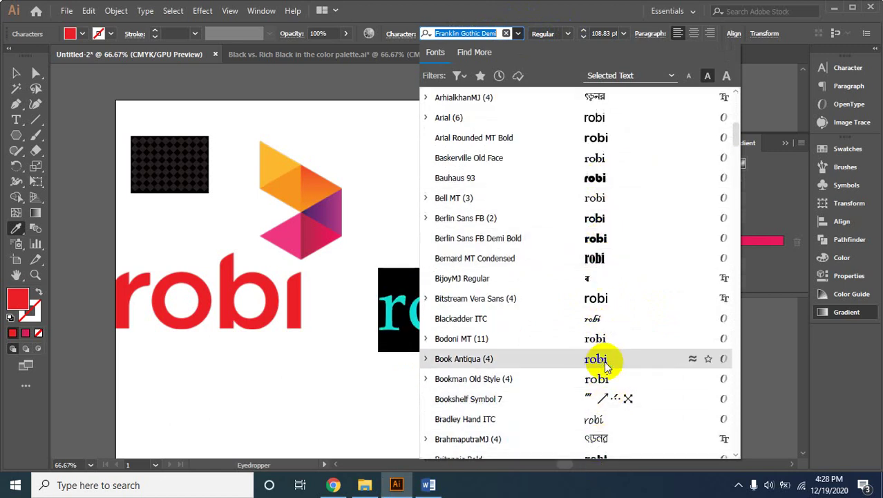
pyautogui.scroll(-4, 600, 366)
pyautogui.scroll(-1, 599, 371)
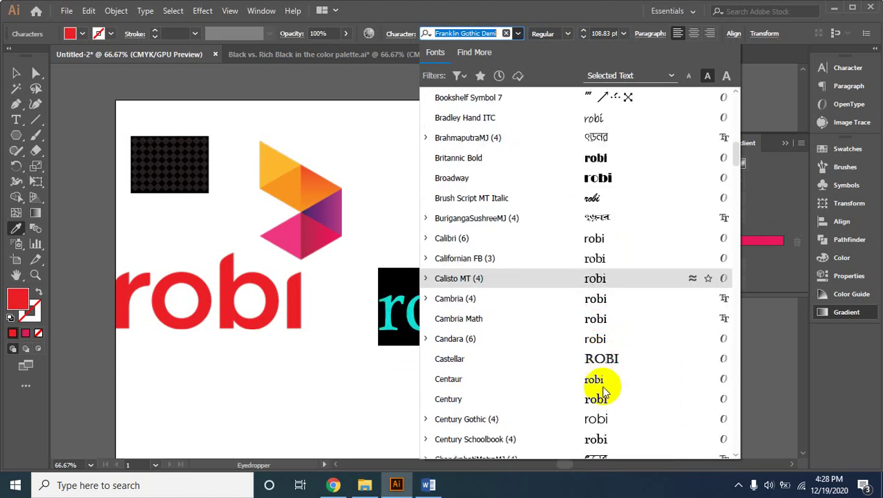
pyautogui.scroll(-1, 601, 346)
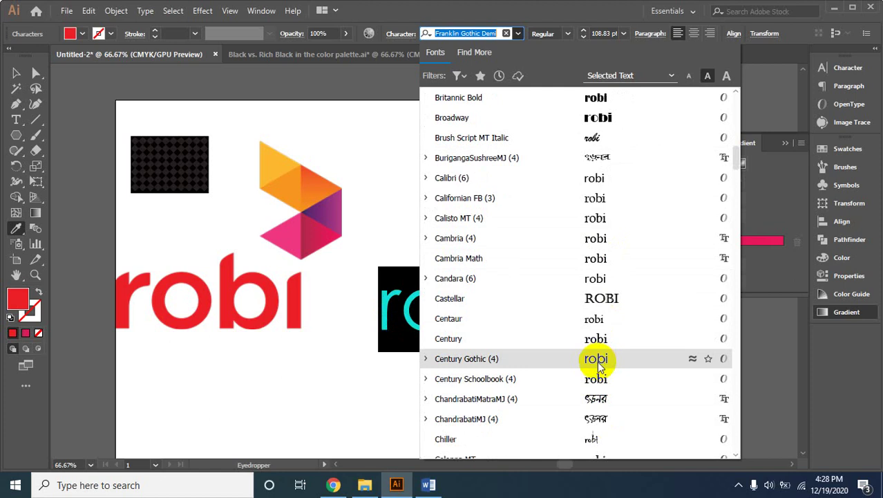
pyautogui.scroll(-2, 599, 352)
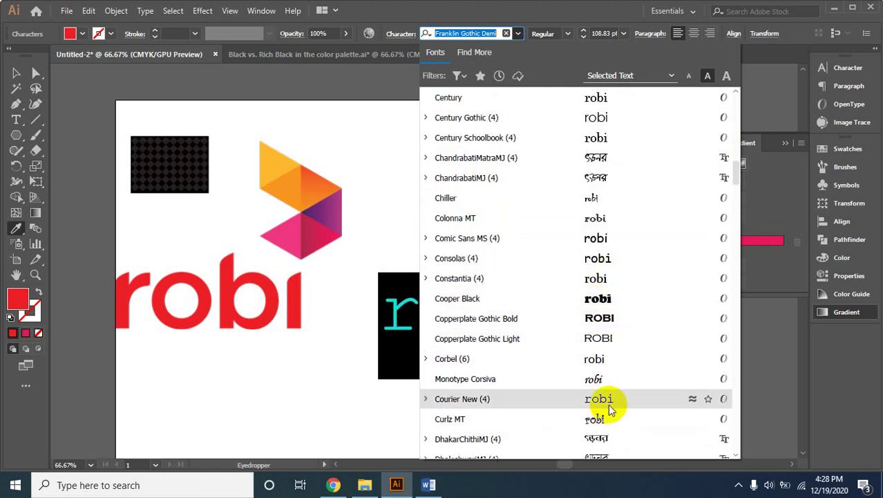
pyautogui.scroll(-3, 610, 409)
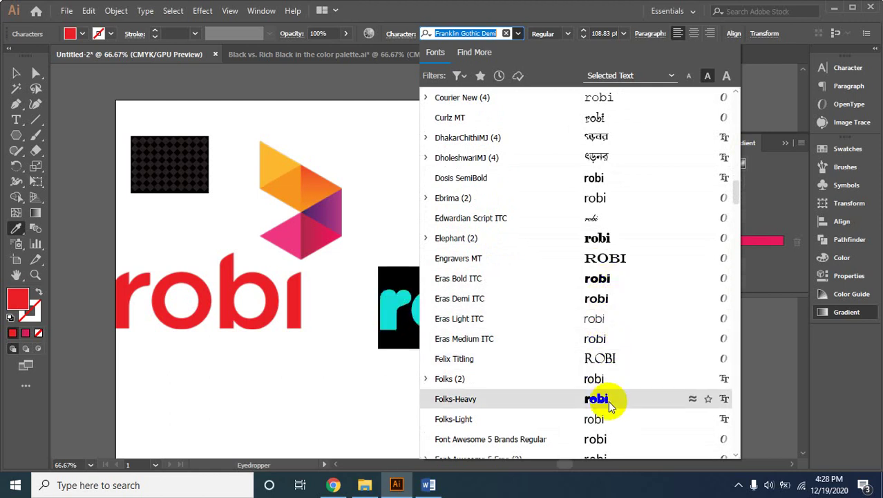
pyautogui.scroll(-1, 609, 401)
pyautogui.scroll(-3, 608, 400)
pyautogui.scroll(-1, 605, 325)
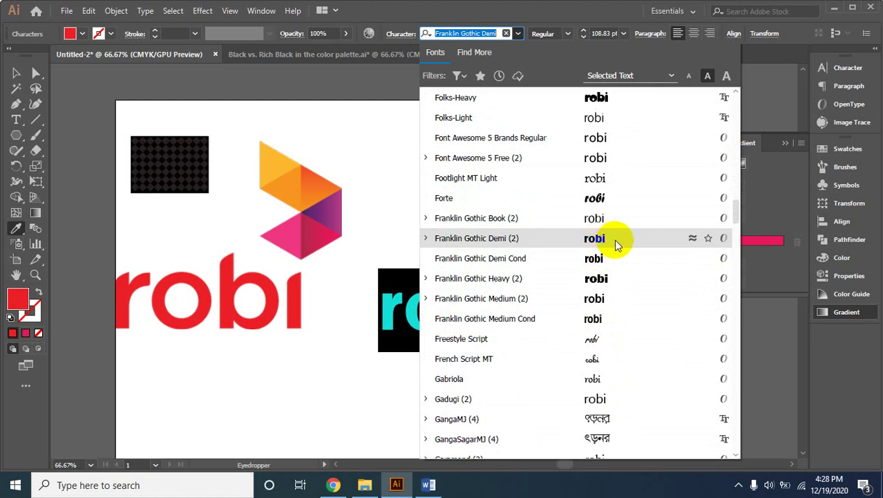
pyautogui.click(614, 283)
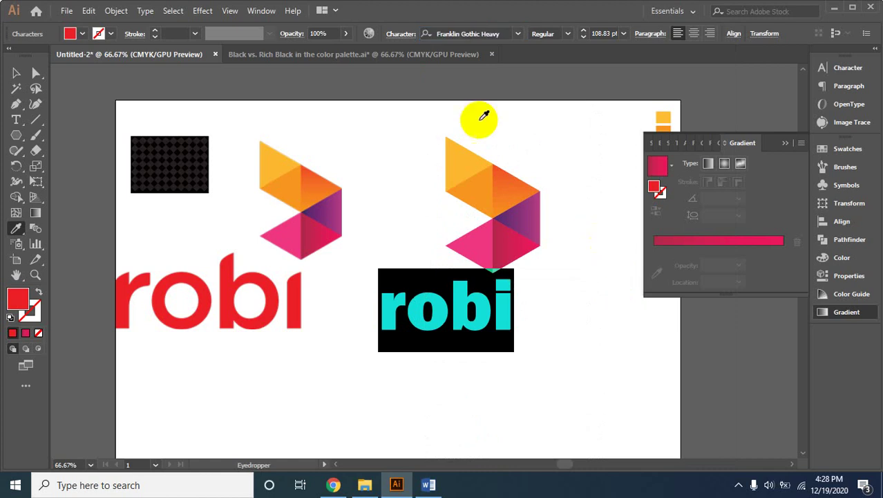
# Scroll further down the font list and apply Myriad עברית Regular
pyautogui.click(518, 33)
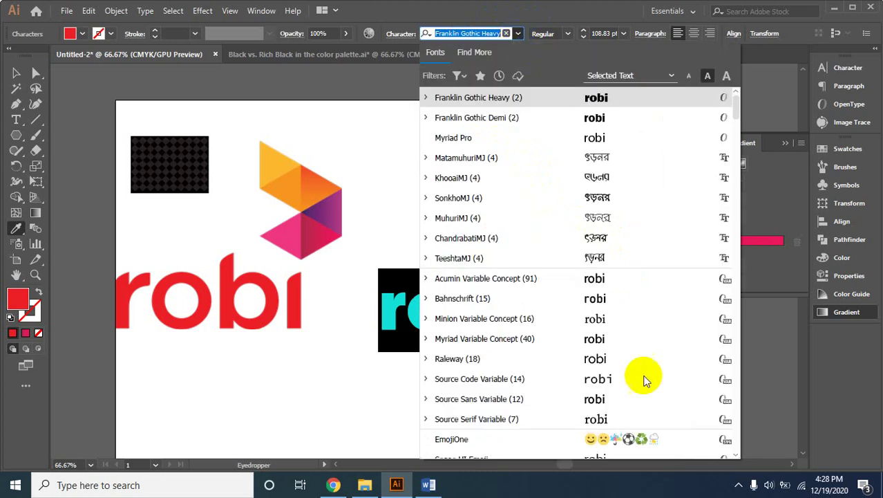
pyautogui.scroll(-5, 624, 403)
pyautogui.scroll(-5, 624, 401)
pyautogui.scroll(-7, 624, 399)
pyautogui.scroll(-5, 623, 399)
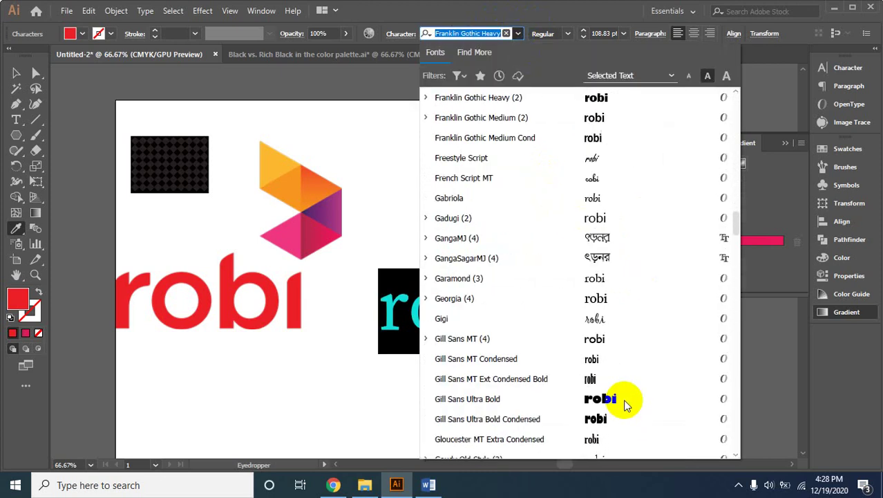
pyautogui.scroll(-7, 624, 399)
pyautogui.scroll(-15, 624, 399)
pyautogui.scroll(-20, 624, 398)
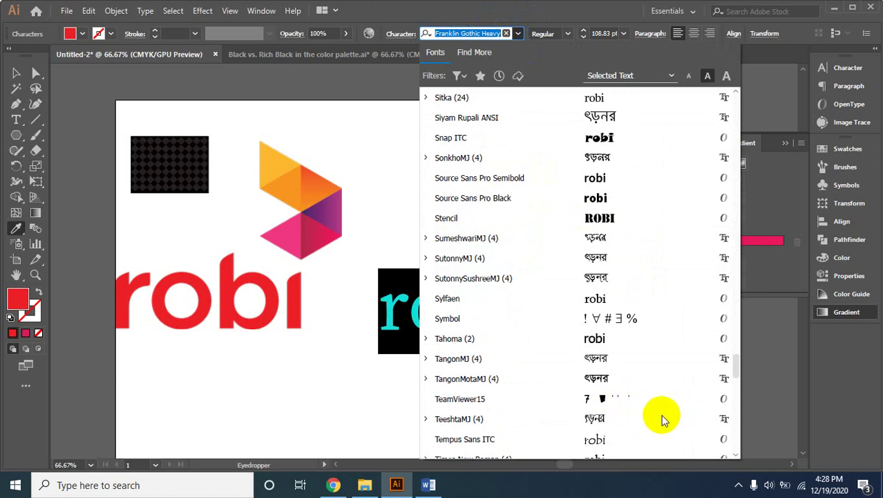
pyautogui.click(791, 409)
pyautogui.scroll(-15, 737, 377)
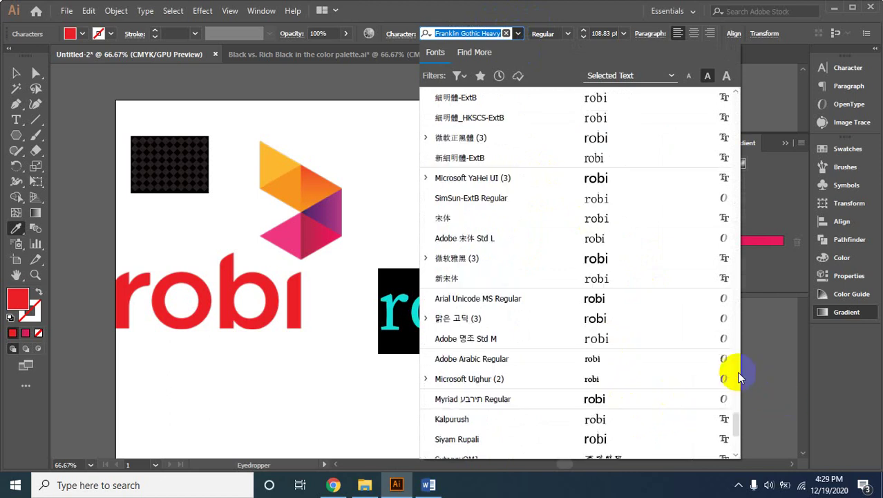
pyautogui.scroll(-10, 737, 372)
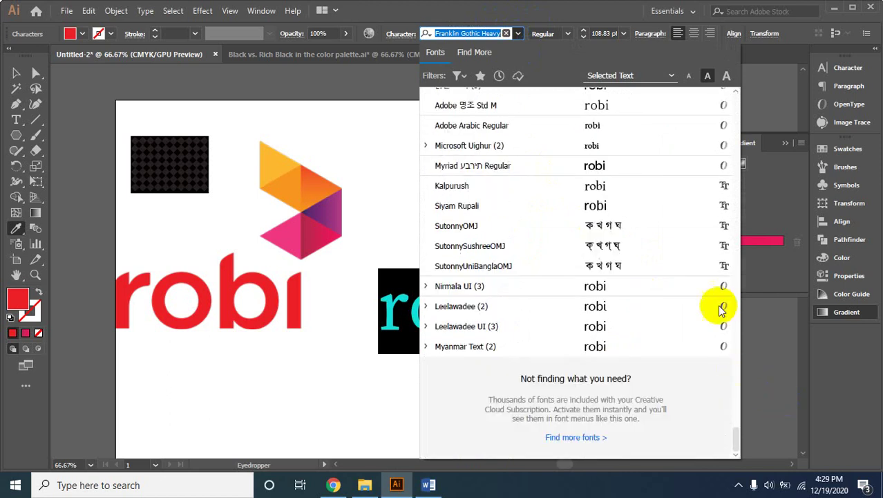
pyautogui.click(601, 170)
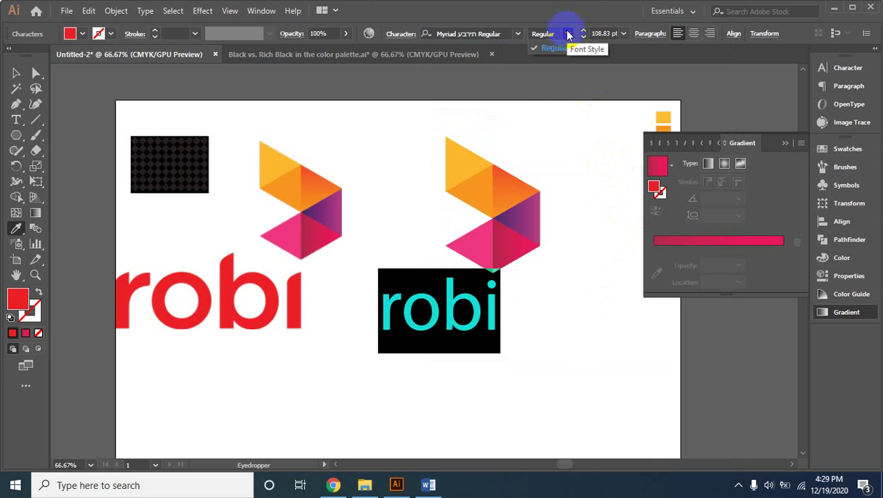
# Compare Franklin Gothic Demi once more, then settle on Myriad עברית Regular
pyautogui.click(517, 34)
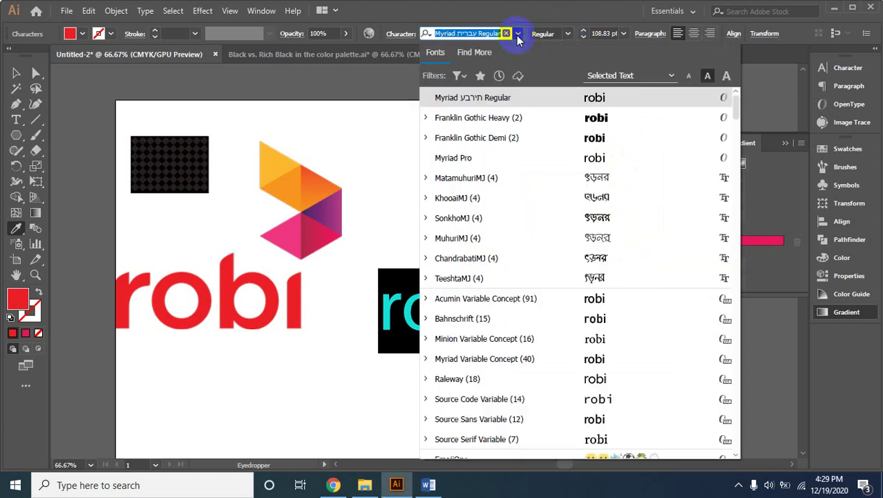
pyautogui.click(608, 142)
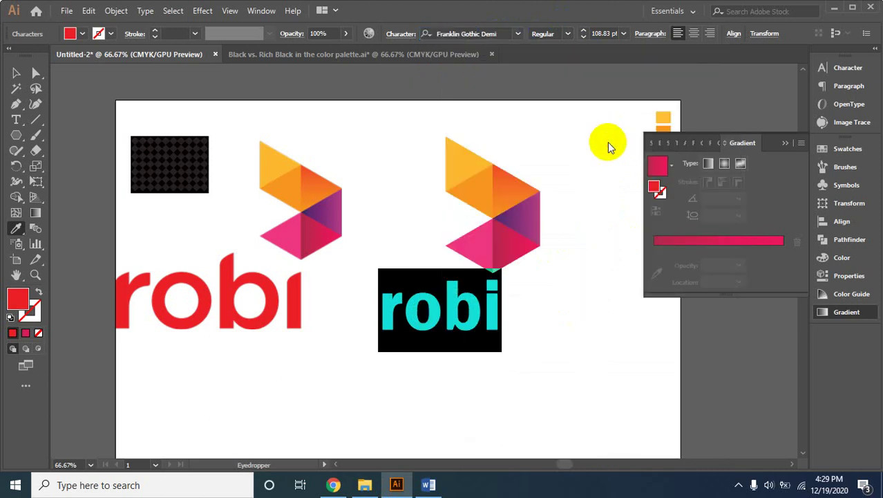
pyautogui.click(519, 36)
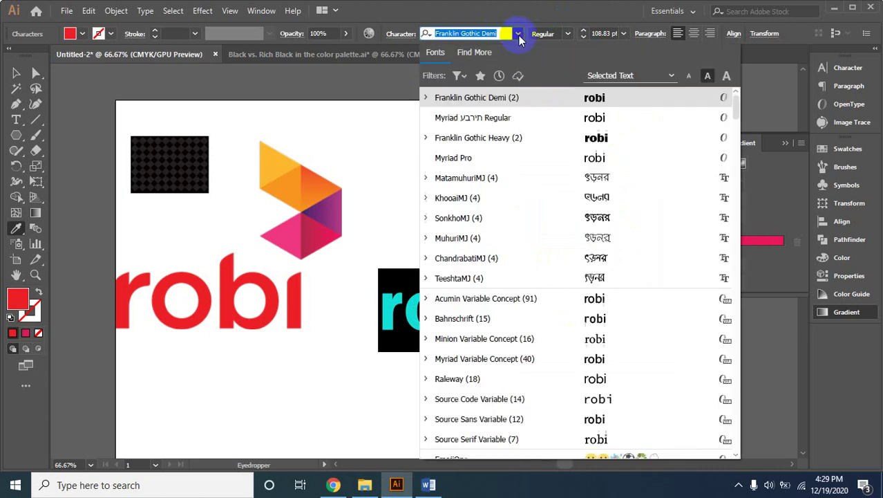
pyautogui.click(594, 98)
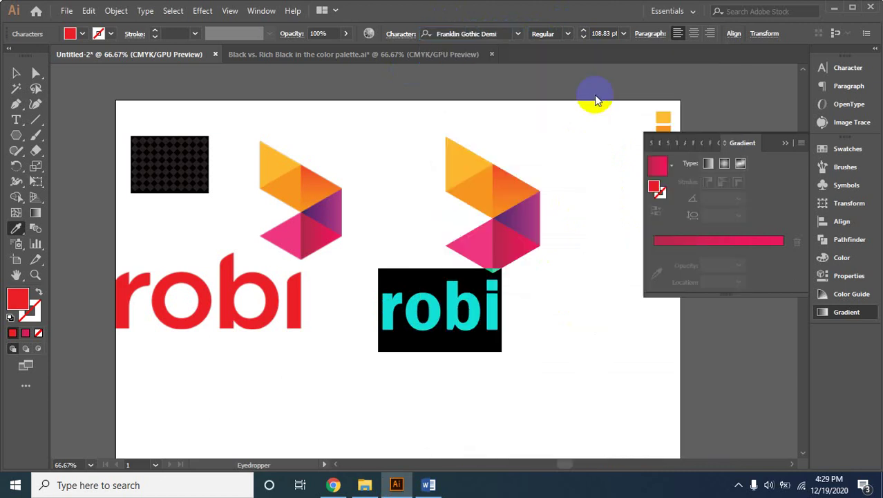
pyautogui.click(517, 34)
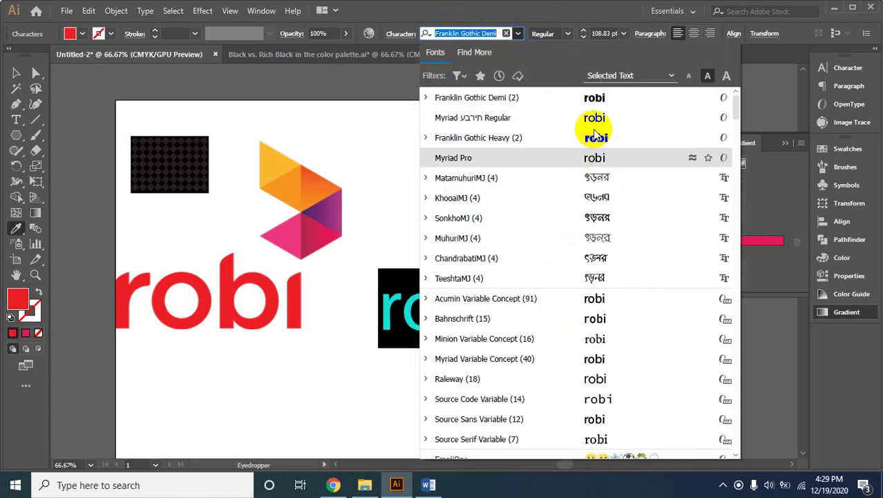
pyautogui.click(610, 117)
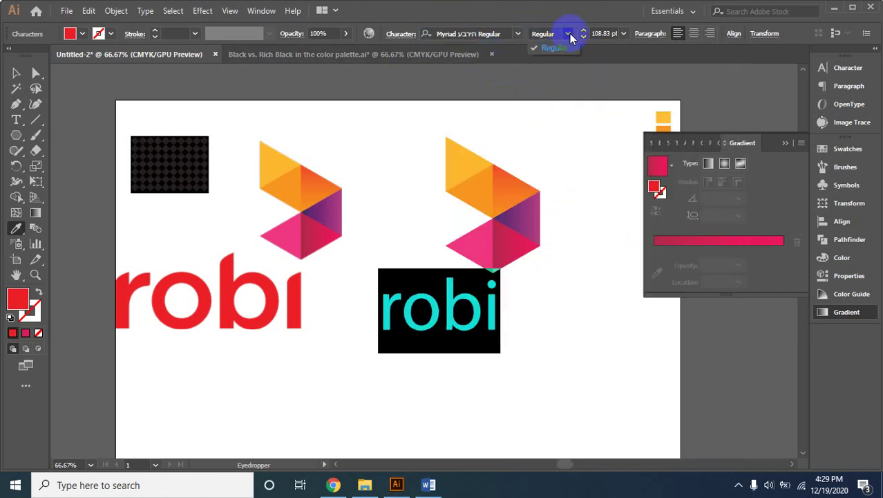
# Scroll down the font family list and set the robi text in Montserrat Regular
pyautogui.click(517, 33)
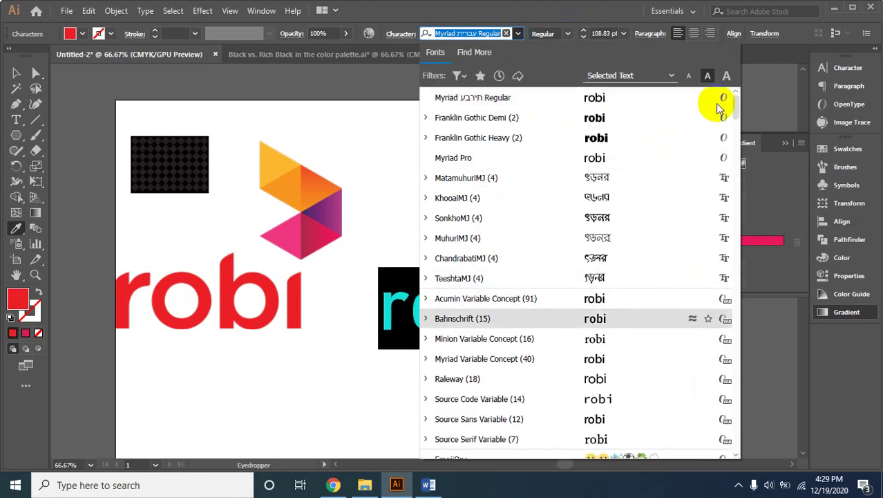
pyautogui.moveTo(736, 109); pyautogui.dragTo(738, 157)
pyautogui.scroll(-3, 734, 187)
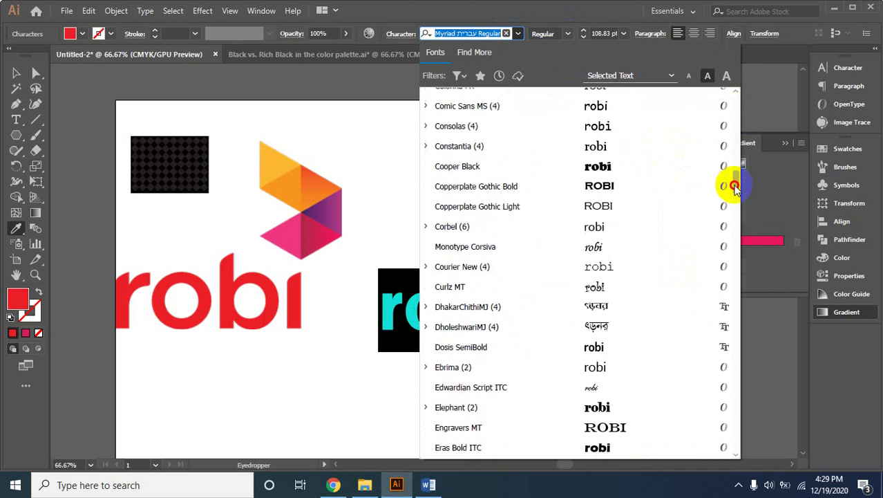
pyautogui.moveTo(734, 187); pyautogui.dragTo(731, 224)
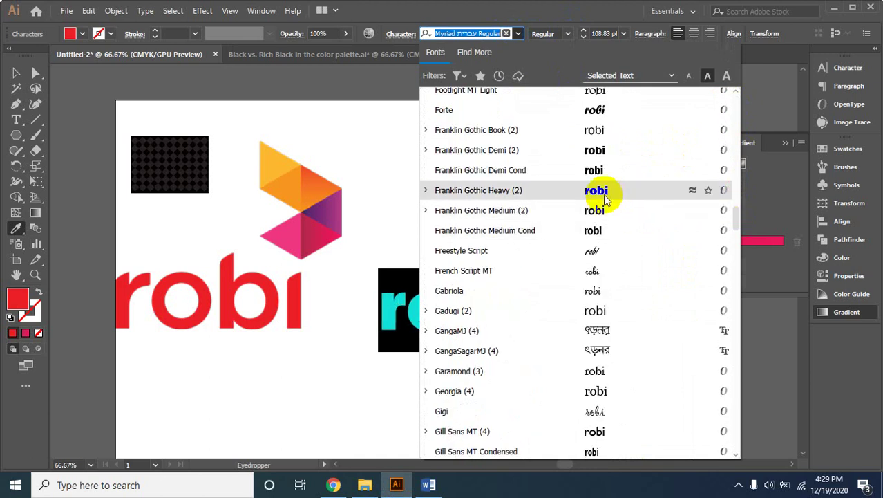
pyautogui.scroll(-2, 600, 408)
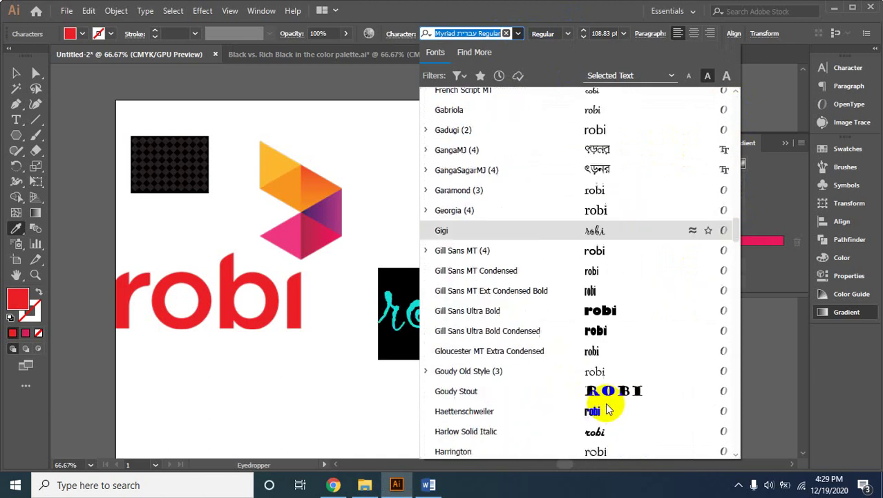
pyautogui.scroll(-3, 609, 366)
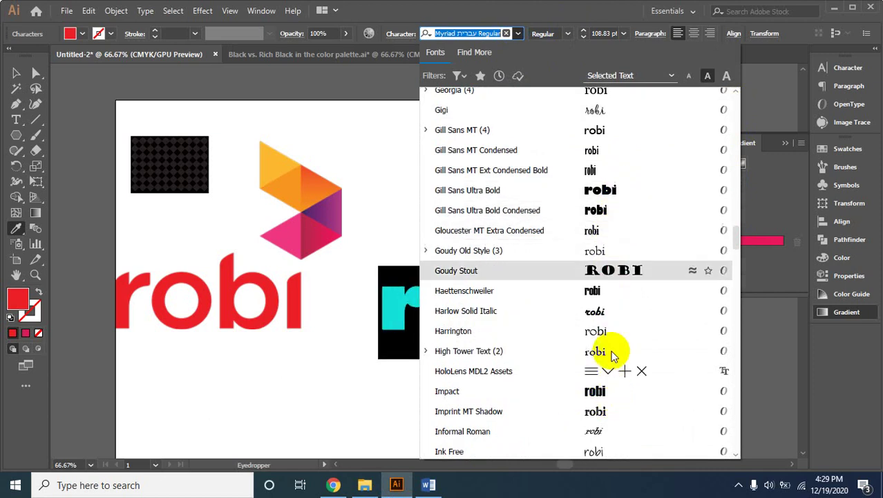
pyautogui.scroll(-3, 619, 392)
pyautogui.scroll(-1, 616, 326)
pyautogui.scroll(-1, 615, 329)
pyautogui.scroll(-2, 610, 354)
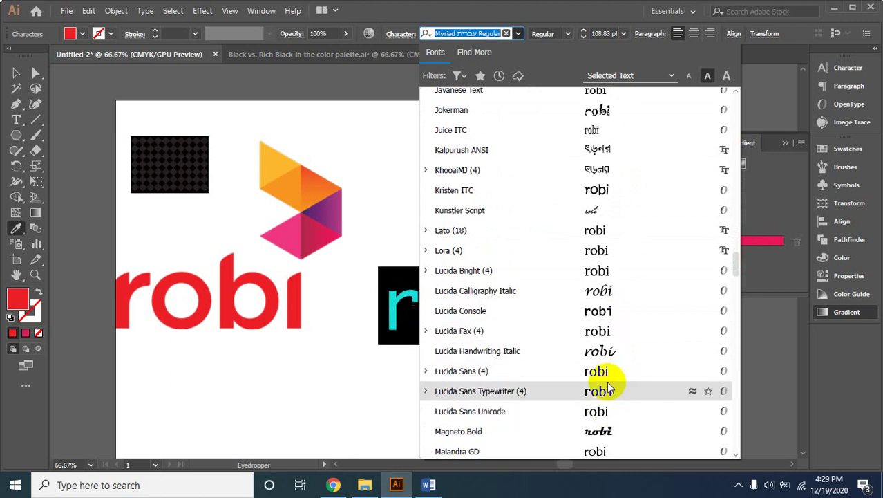
pyautogui.scroll(-2, 612, 387)
pyautogui.scroll(-3, 615, 373)
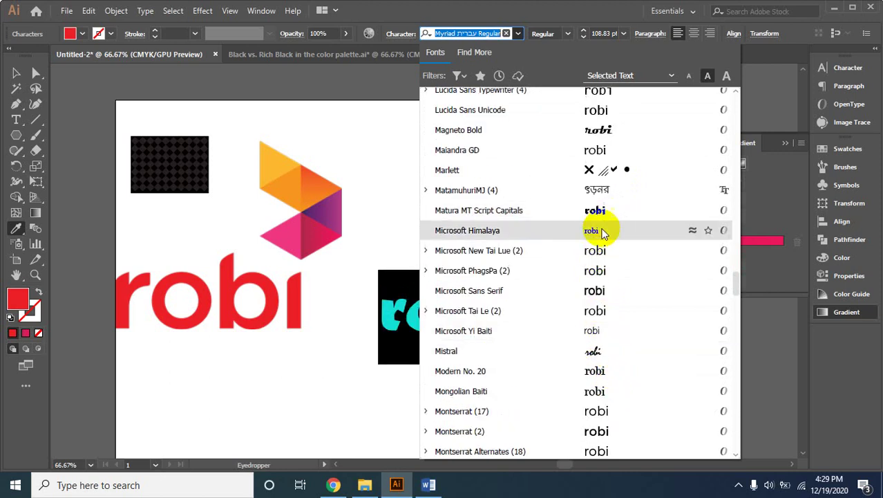
pyautogui.click(617, 433)
pyautogui.click(168, 323)
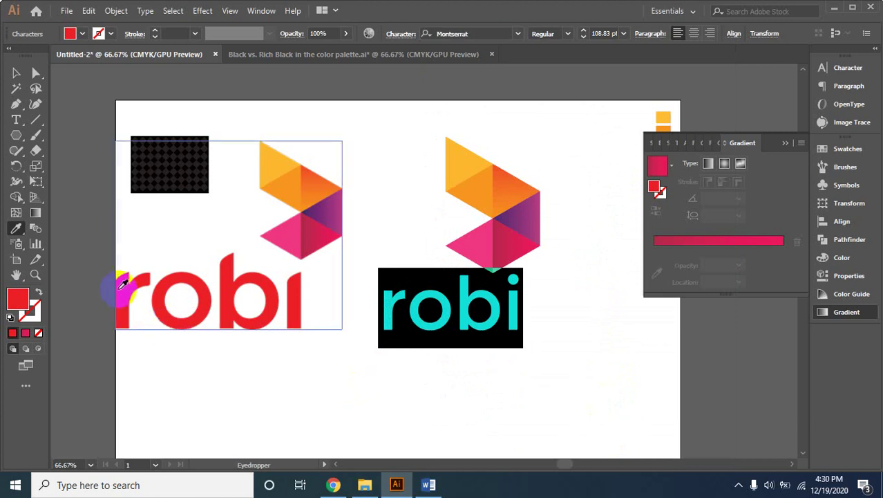
# Select the right-hand robi text and nudge it slightly left
pyautogui.hotkey('ctrl', 'shift', 'a')
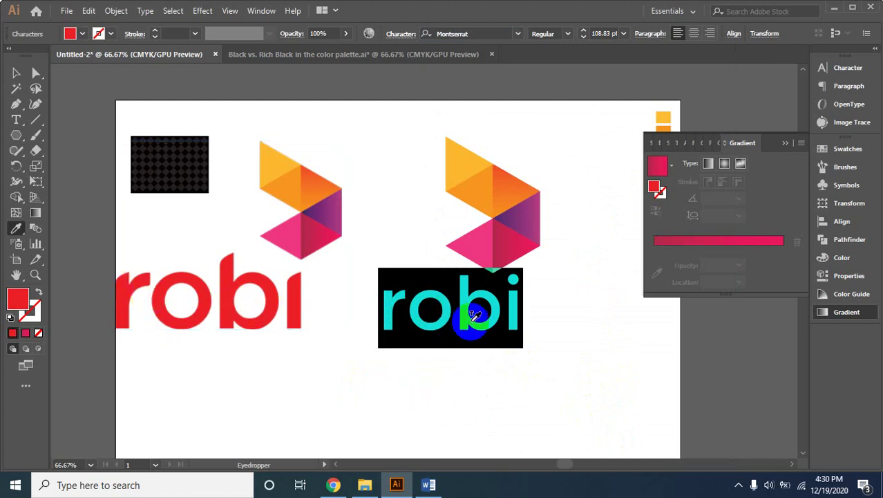
pyautogui.click(16, 74)
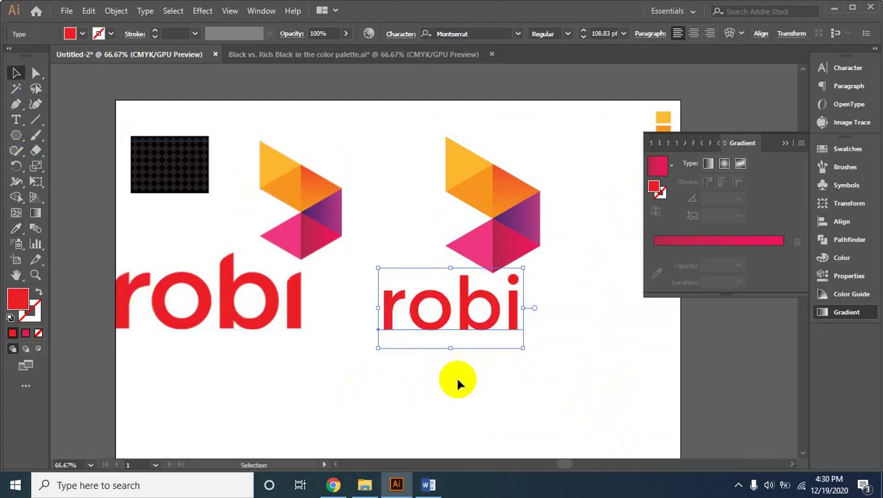
pyautogui.click(492, 322)
pyautogui.moveTo(495, 312); pyautogui.dragTo(473, 317)
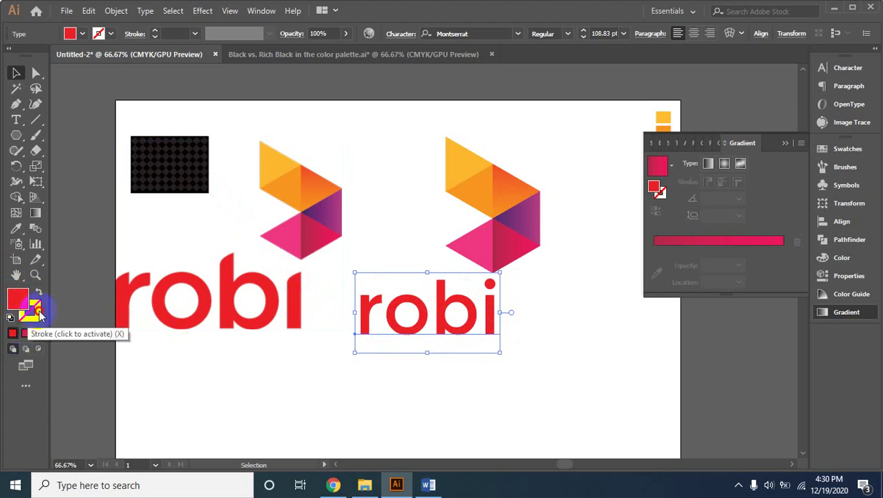
# Give the robi text a red stroke with a 4 pt weight
pyautogui.click(14, 333)
pyautogui.click(14, 334)
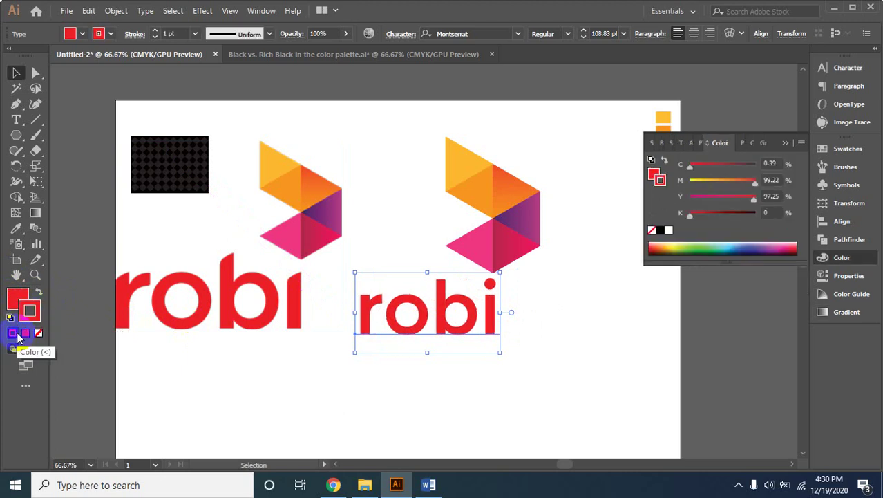
pyautogui.click(363, 312)
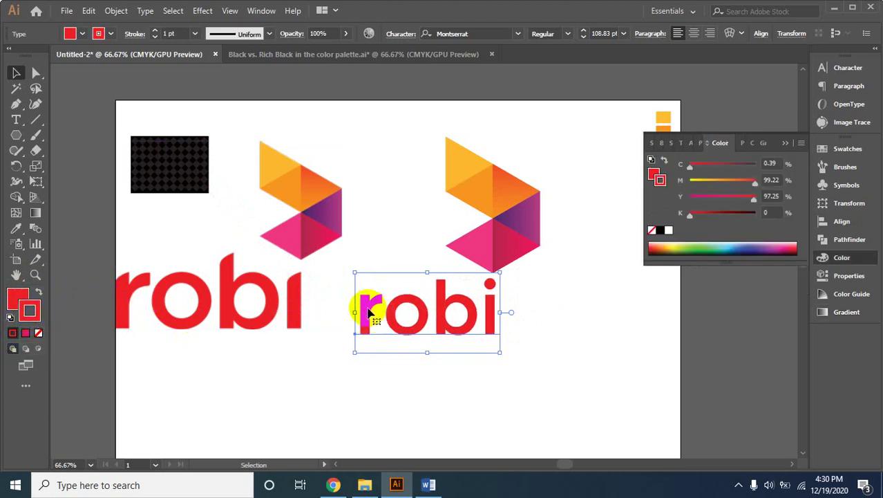
pyautogui.click(376, 257)
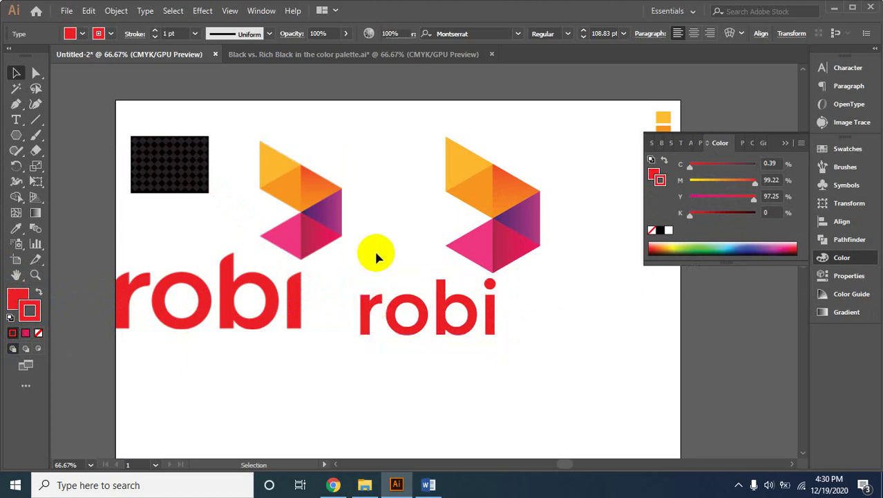
pyautogui.click(373, 308)
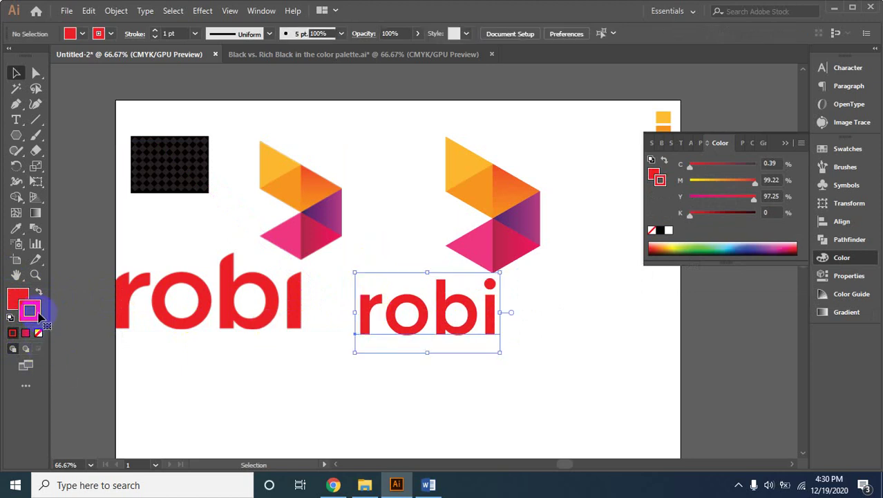
pyautogui.click(16, 332)
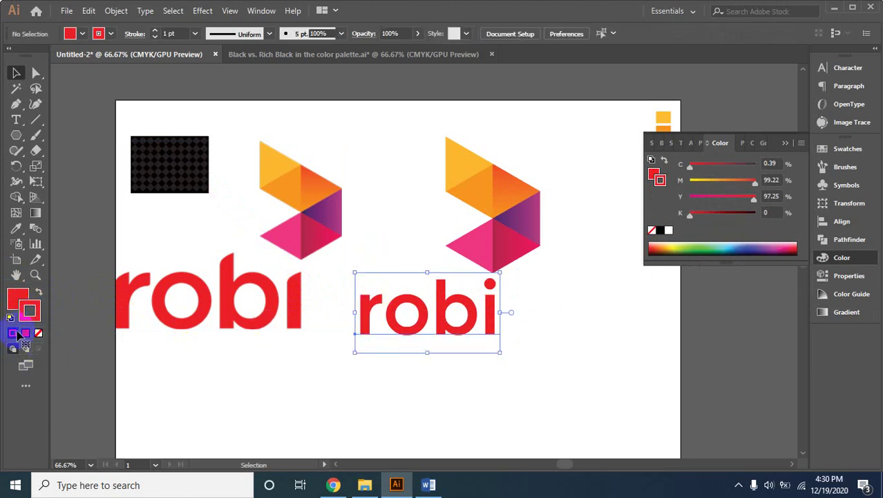
pyautogui.click(452, 355)
pyautogui.click(441, 320)
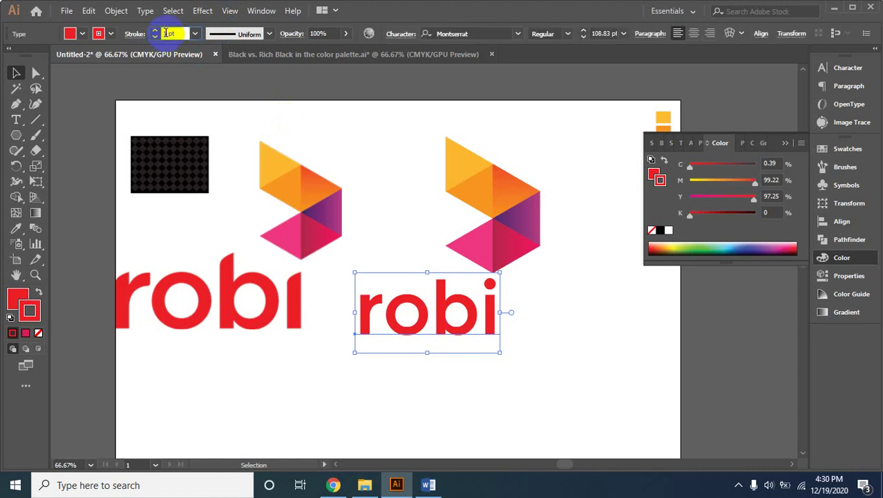
pyautogui.press('Up')
pyautogui.press('Up')
pyautogui.press('Down')
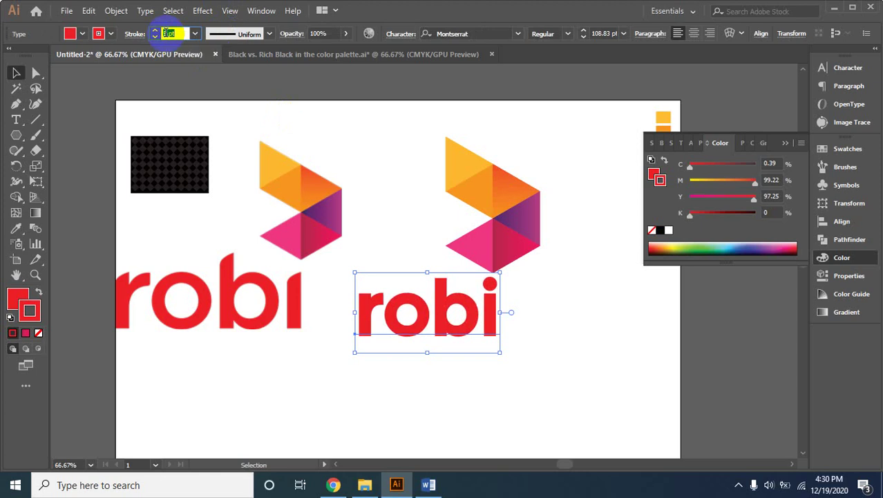
pyautogui.press('Down')
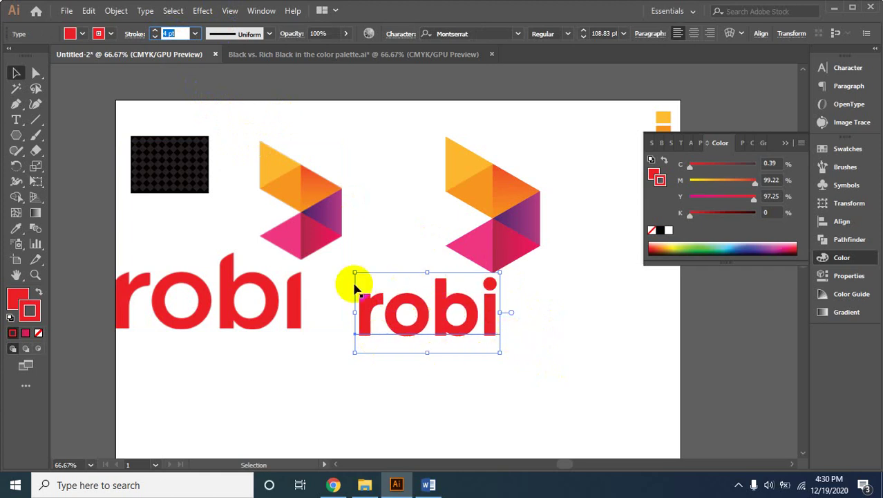
# Expand the robi text with Object and Fill checked, then reselect the outlined group
pyautogui.click(114, 10)
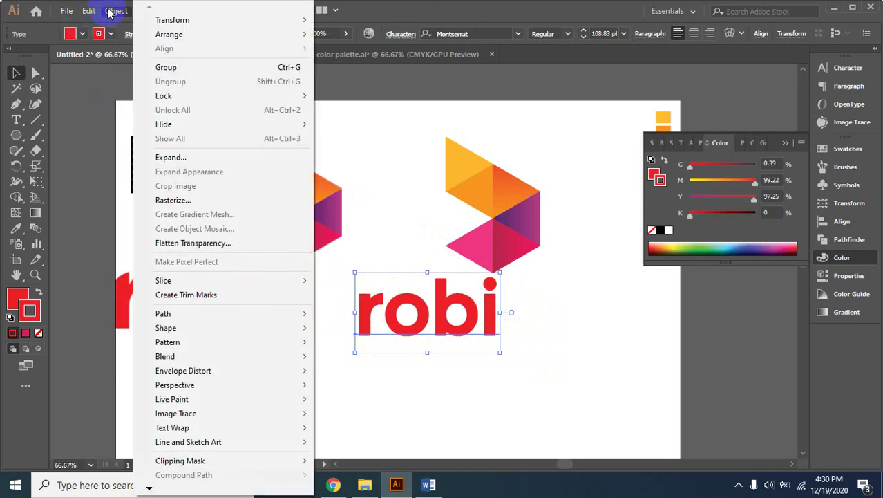
pyautogui.click(200, 178)
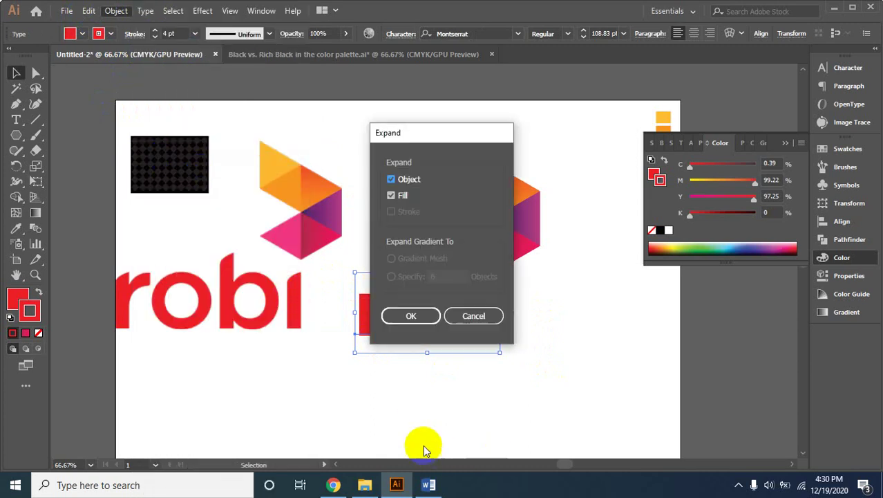
pyautogui.click(407, 317)
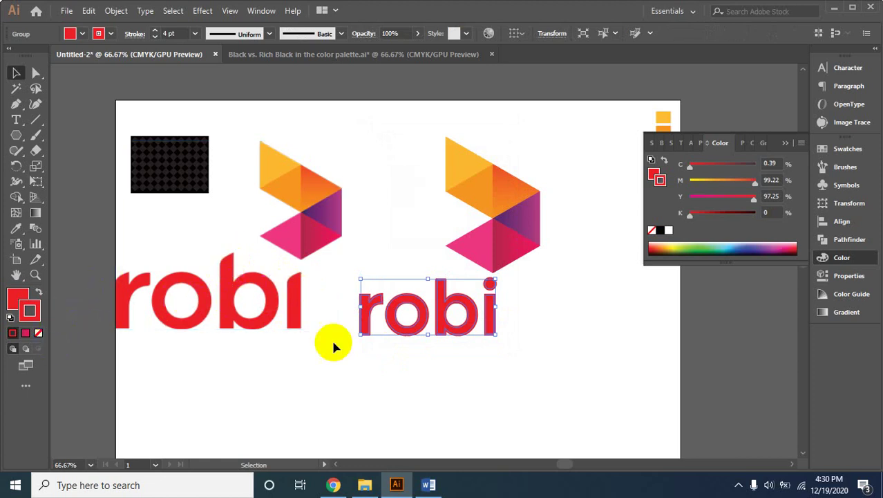
pyautogui.click(492, 347)
pyautogui.moveTo(515, 304); pyautogui.dragTo(342, 339)
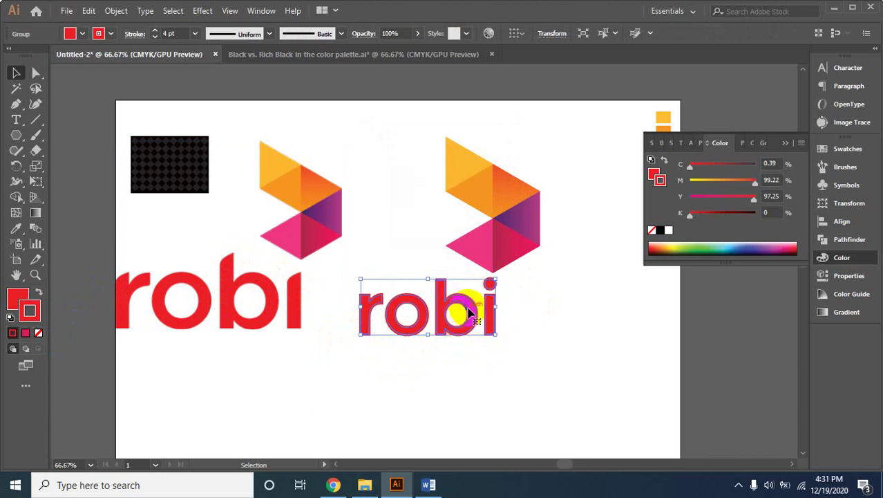
pyautogui.click(528, 341)
pyautogui.click(489, 303)
pyautogui.click(406, 301)
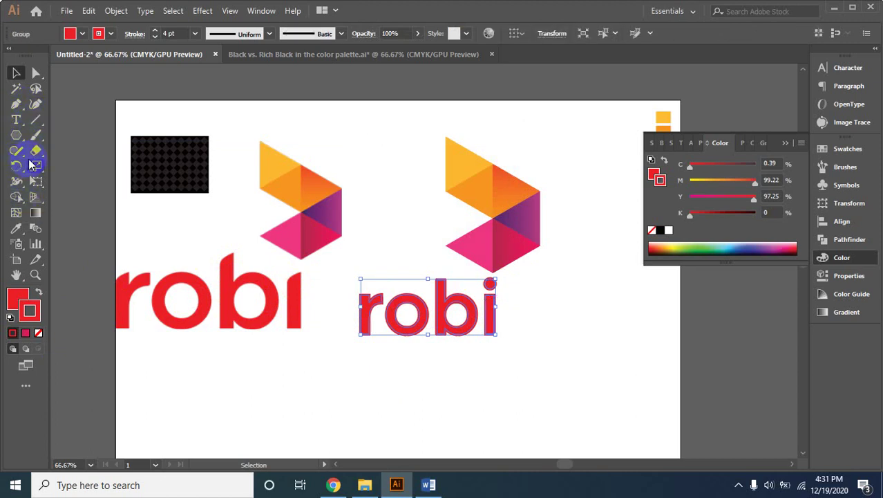
# Erase the dot above the i with the Eraser tool and reselect the artwork
pyautogui.click(32, 153)
pyautogui.moveTo(32, 152); pyautogui.dragTo(61, 147)
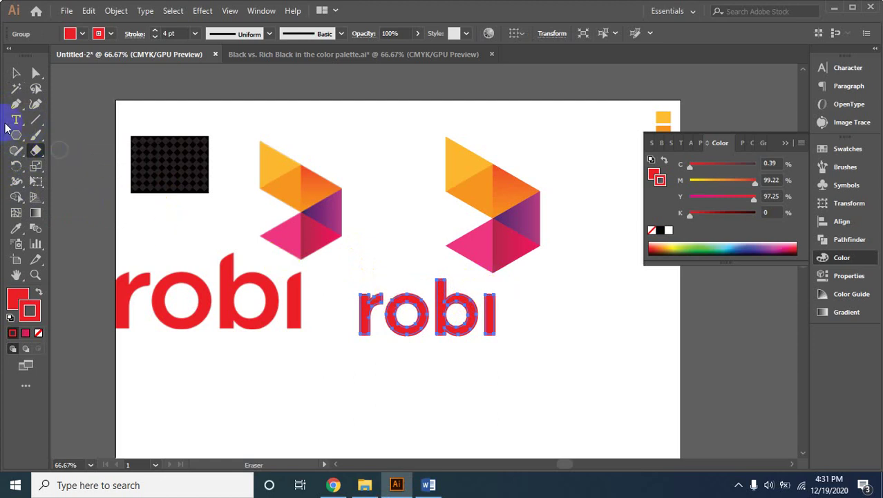
pyautogui.click(16, 72)
pyautogui.click(404, 309)
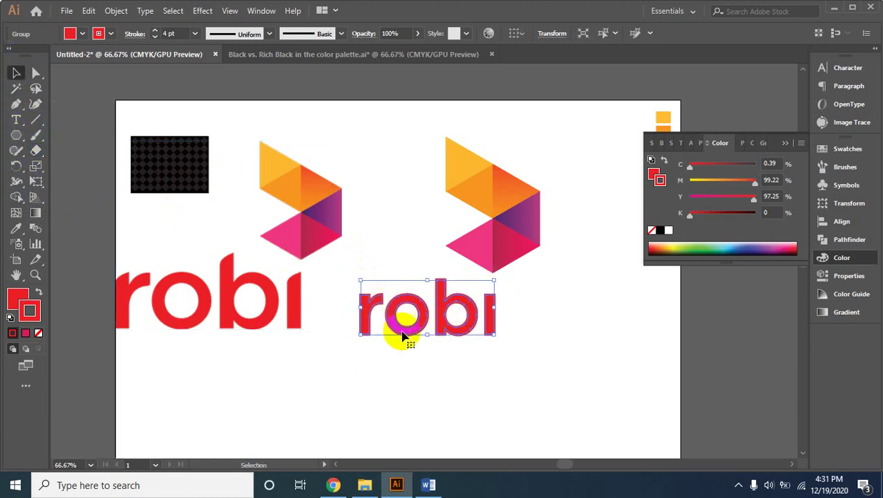
# Zoom in on the letter r and reselect the robi group
pyautogui.click(421, 320)
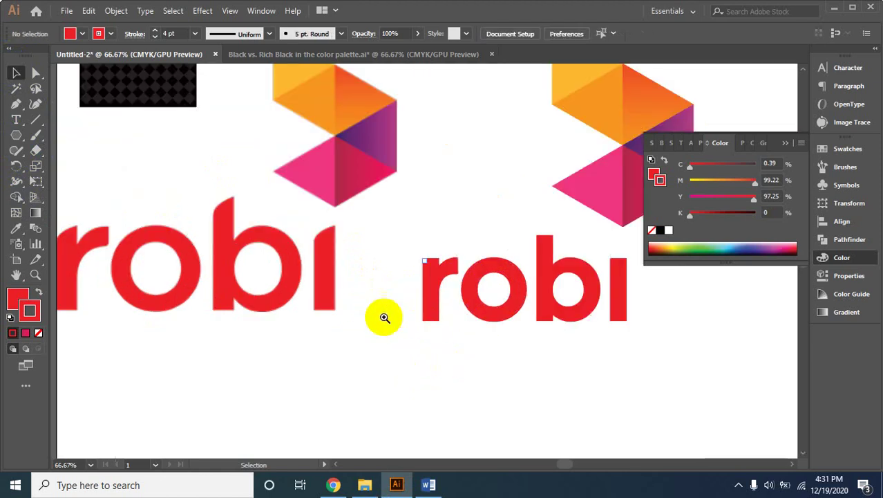
pyautogui.click(444, 282)
pyautogui.click(427, 254)
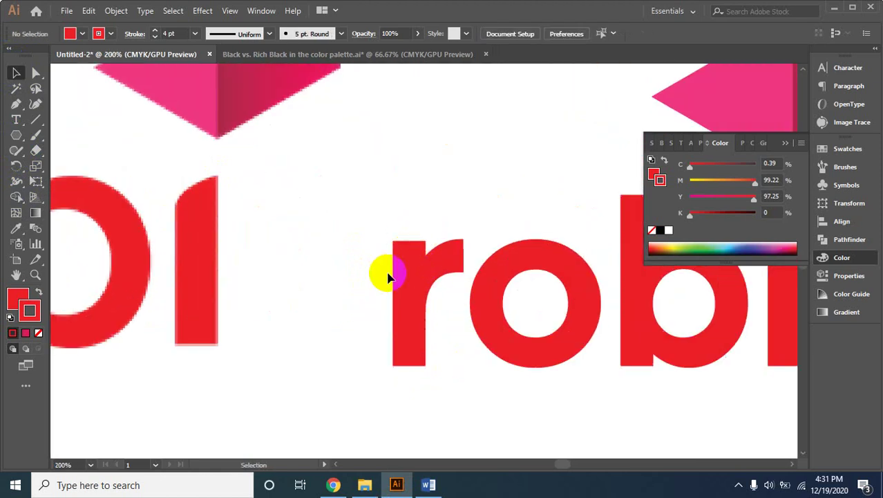
pyautogui.click(406, 252)
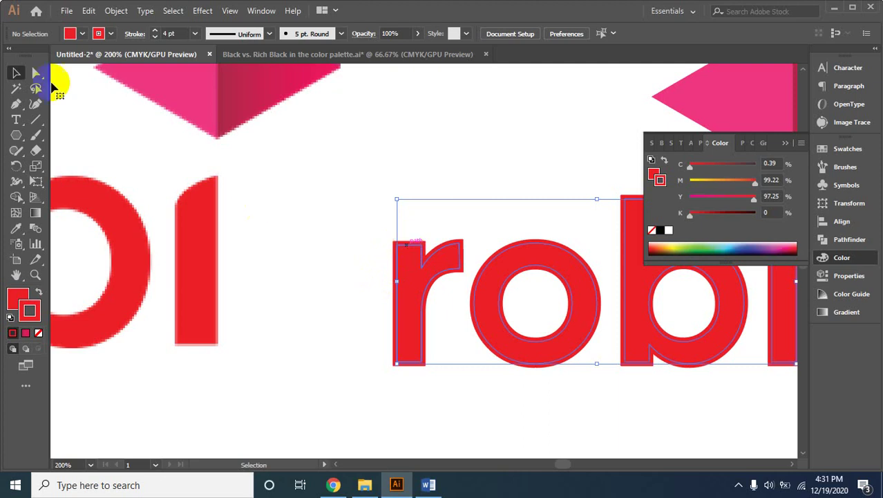
pyautogui.click(411, 384)
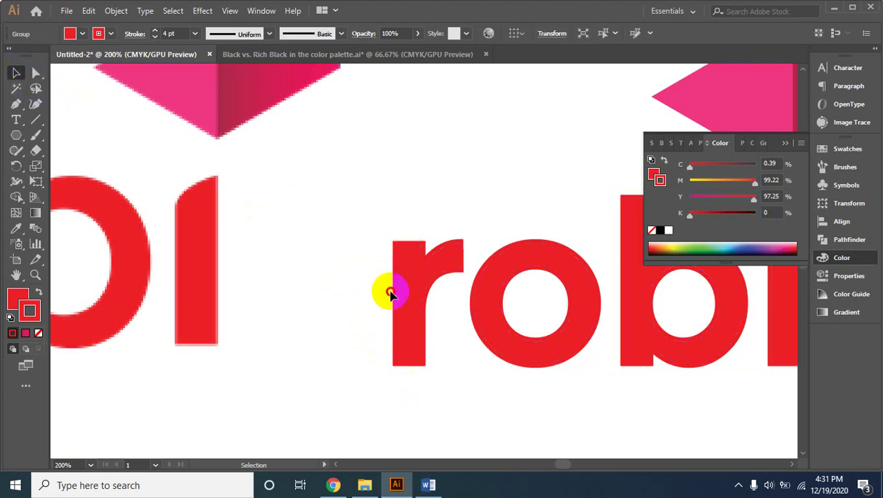
pyautogui.click(402, 294)
# Ungroup the robi letters and round the top-left corner of the r
pyautogui.rightClick(402, 295)
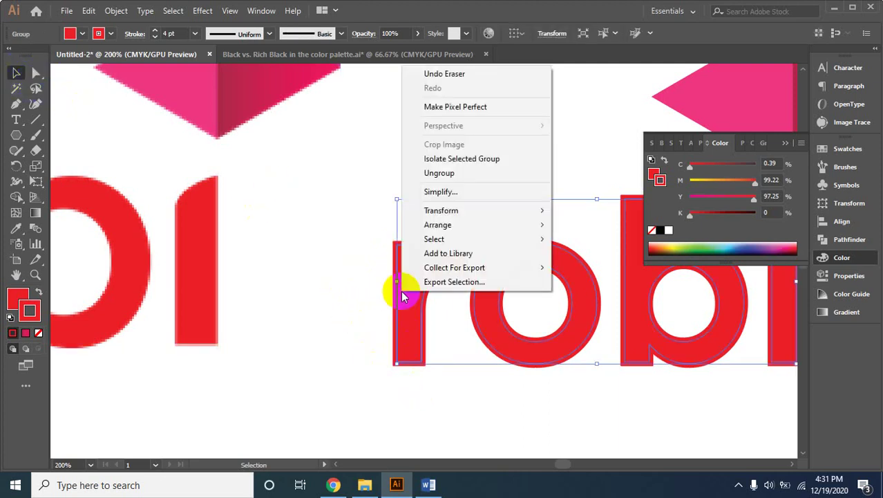
pyautogui.click(447, 176)
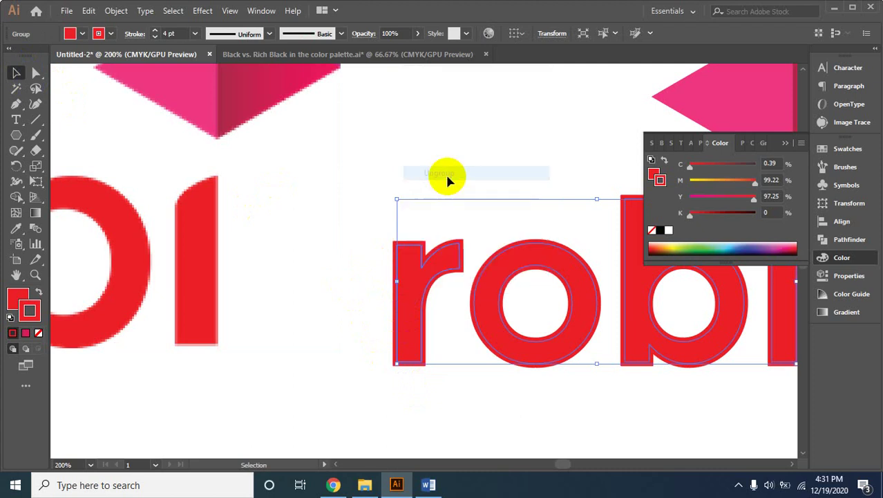
pyautogui.click(450, 386)
pyautogui.click(400, 254)
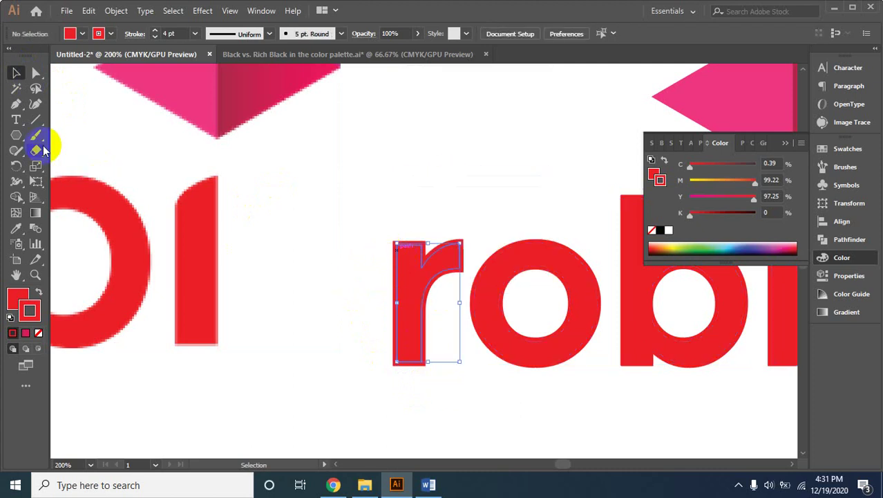
pyautogui.click(35, 74)
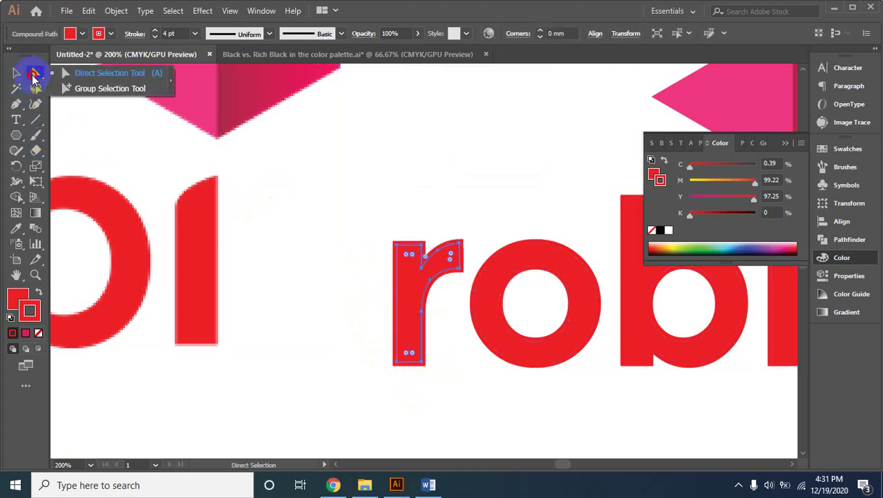
pyautogui.click(401, 262)
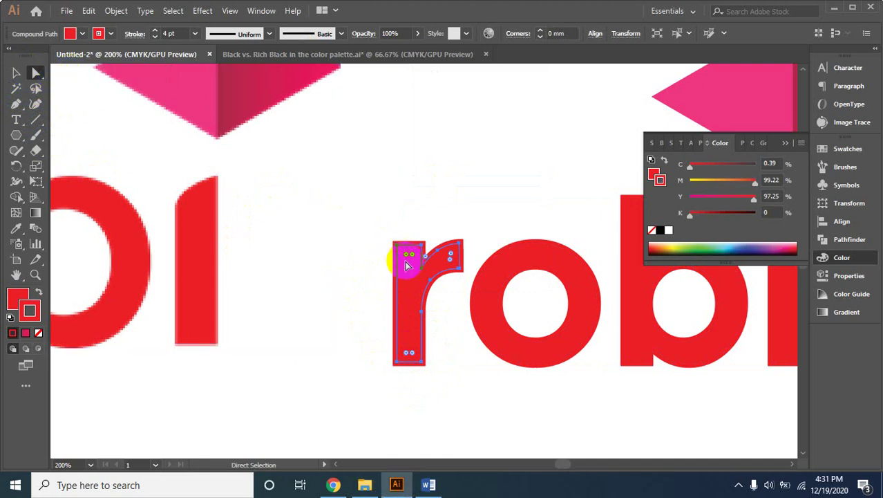
pyautogui.click(407, 278)
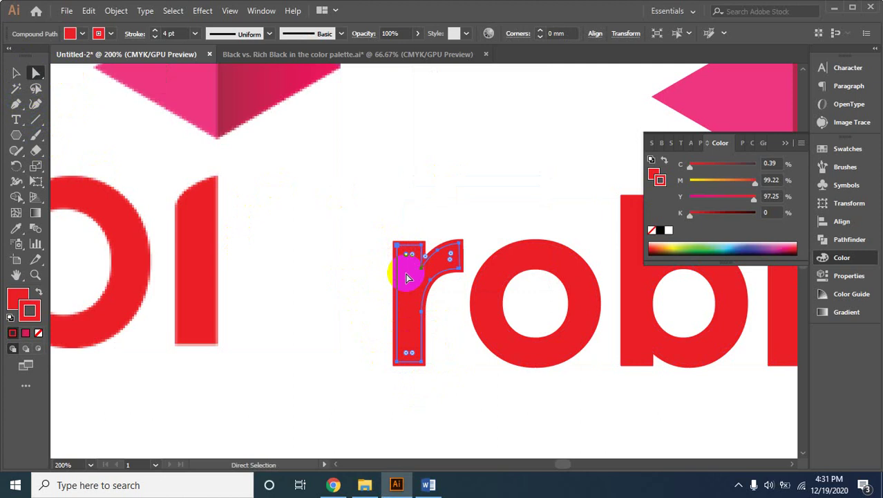
pyautogui.moveTo(409, 256); pyautogui.dragTo(412, 268)
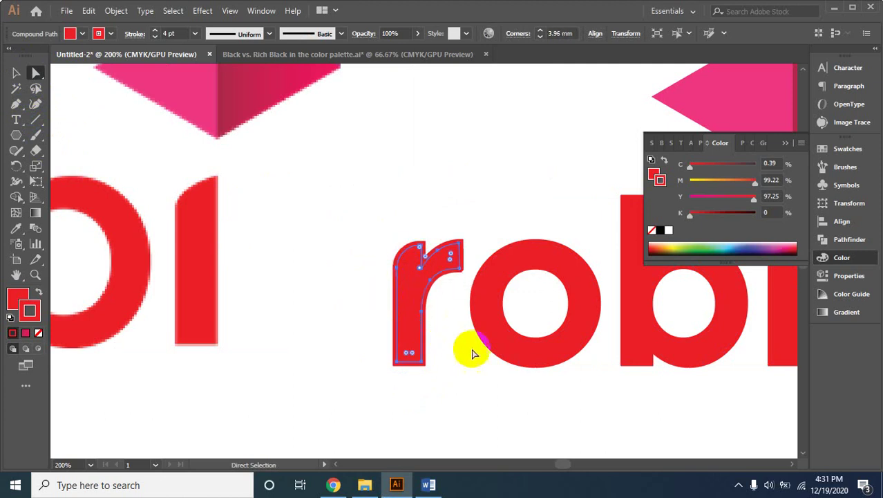
pyautogui.click(16, 72)
pyautogui.click(423, 198)
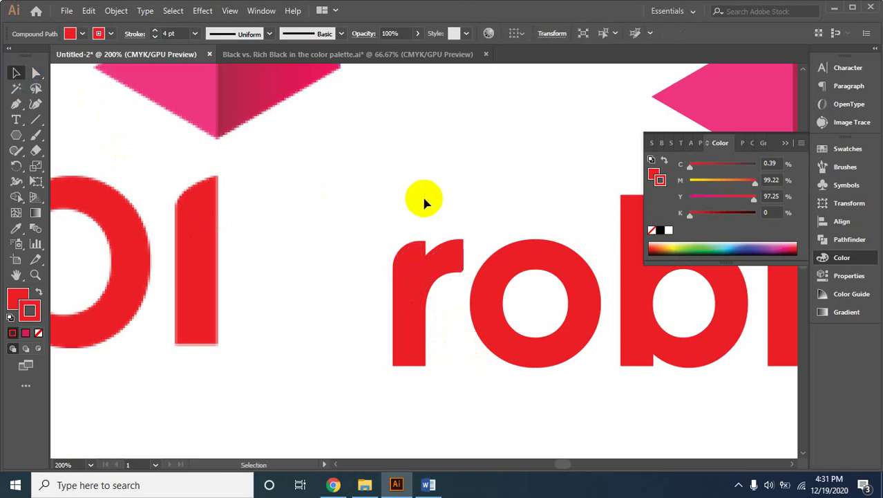
# Zoom in on the b and round the top-left corner of its ascender
pyautogui.keyDown('ctrl'); pyautogui.keyDown('alt'); pyautogui.click(384, 280); pyautogui.keyUp('alt'); pyautogui.keyUp('ctrl')
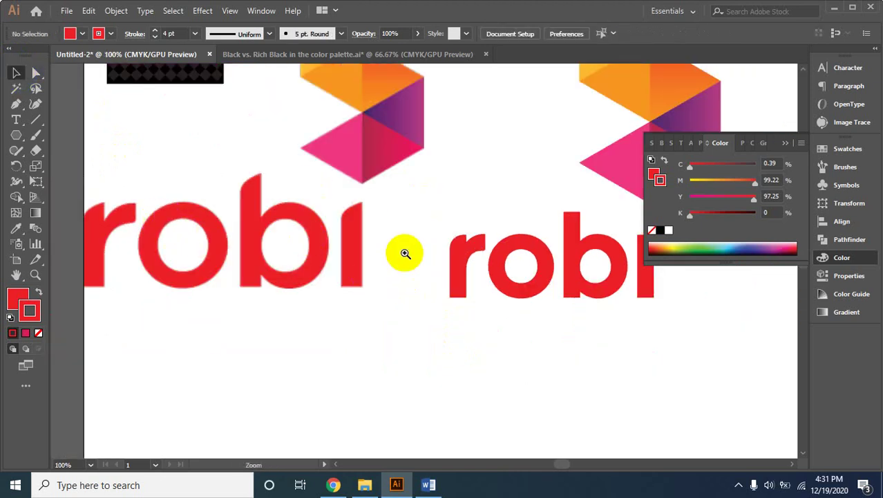
pyautogui.hotkey('ctrl', '+')
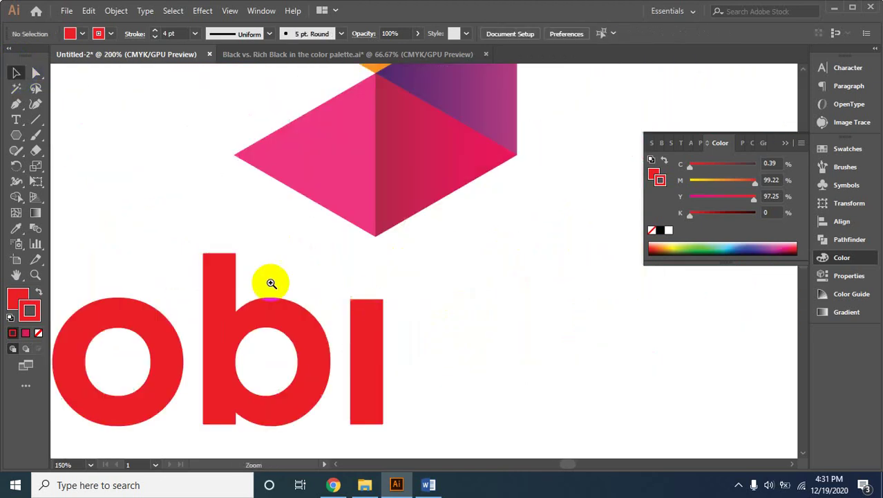
pyautogui.click(360, 296)
pyautogui.moveTo(408, 296); pyautogui.dragTo(350, 264)
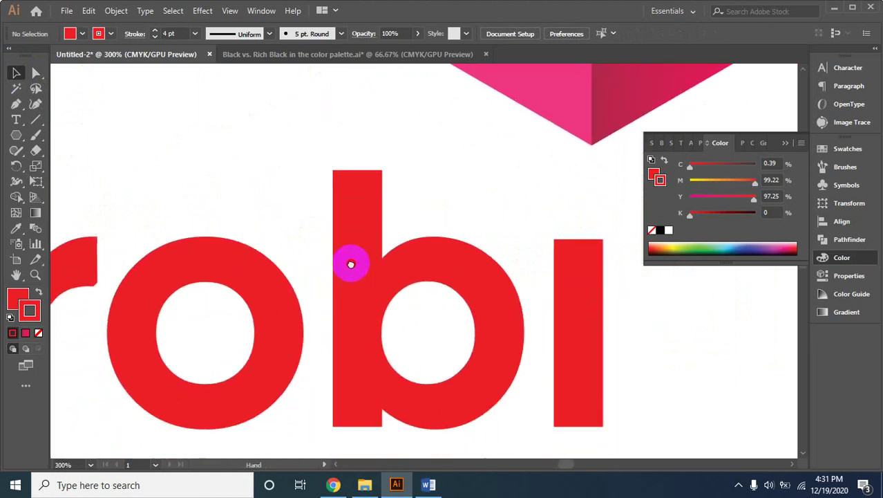
pyautogui.click(343, 197)
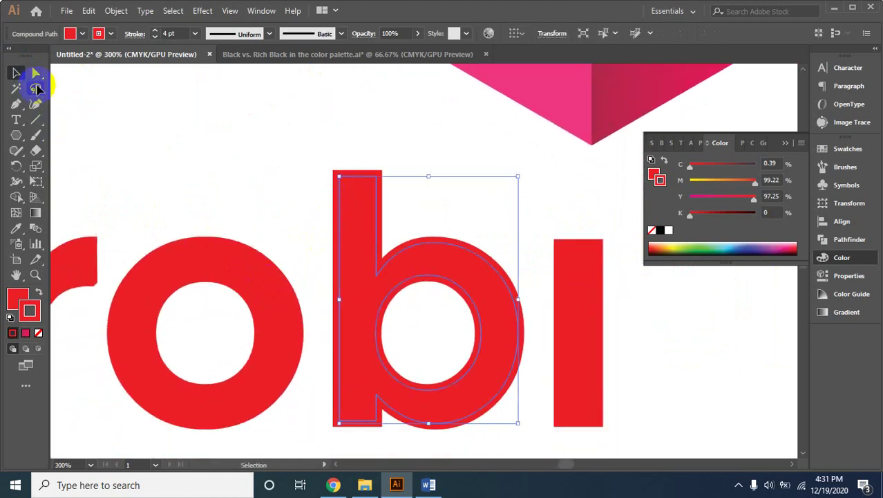
pyautogui.click(36, 72)
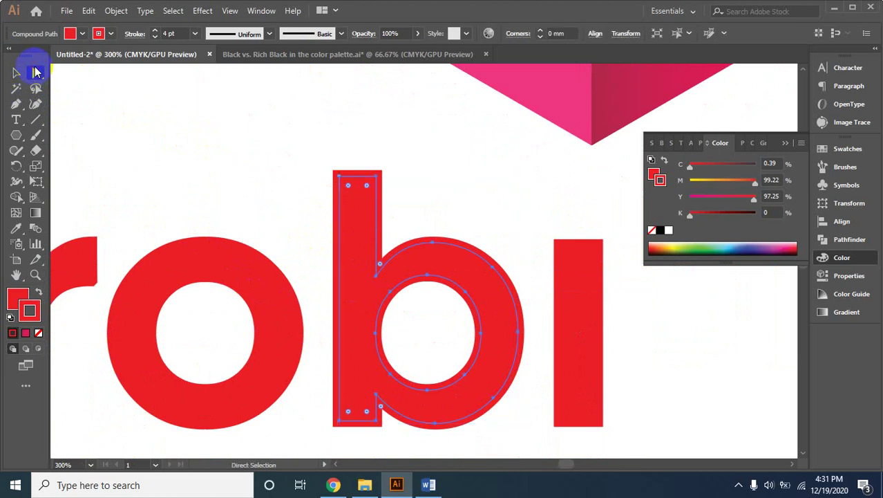
pyautogui.click(354, 185)
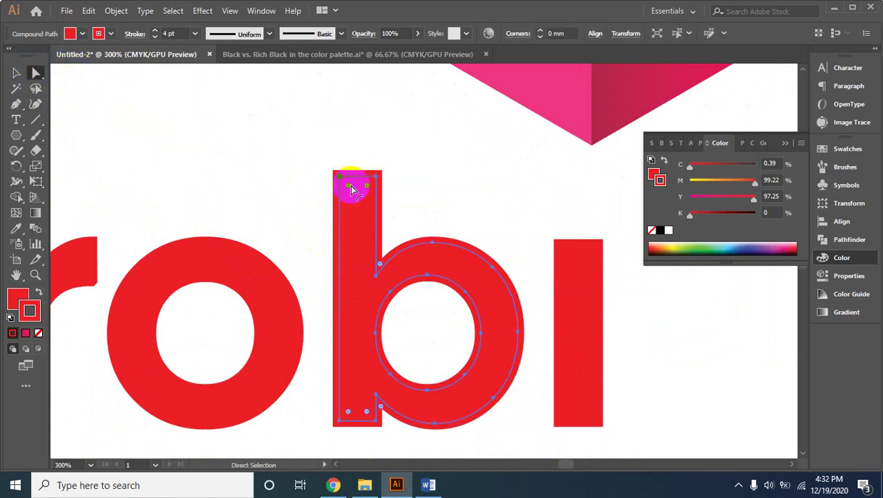
pyautogui.moveTo(350, 188); pyautogui.dragTo(365, 221)
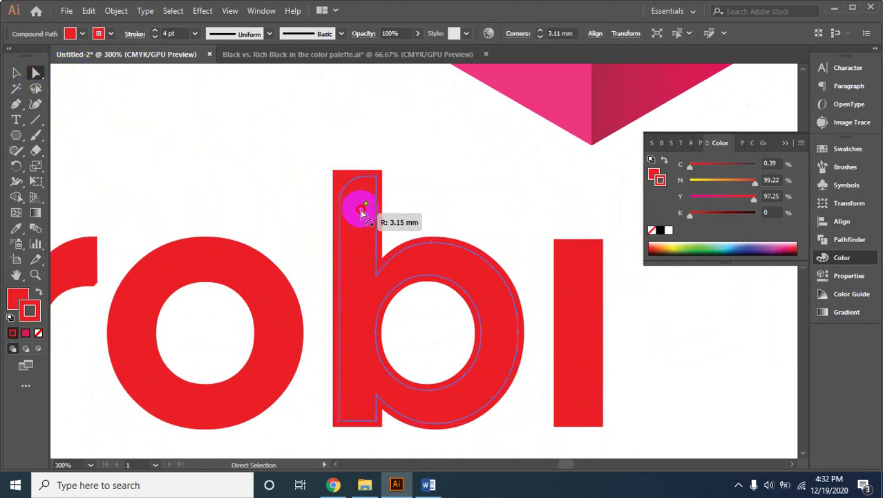
# Round the top-left corner of the i's stem to a 3.91 mm radius
pyautogui.click(569, 263)
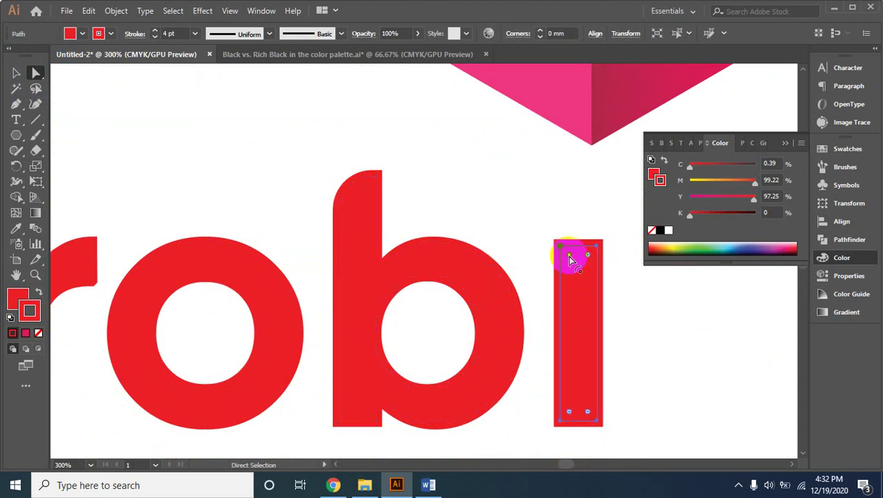
pyautogui.moveTo(569, 259); pyautogui.dragTo(582, 304)
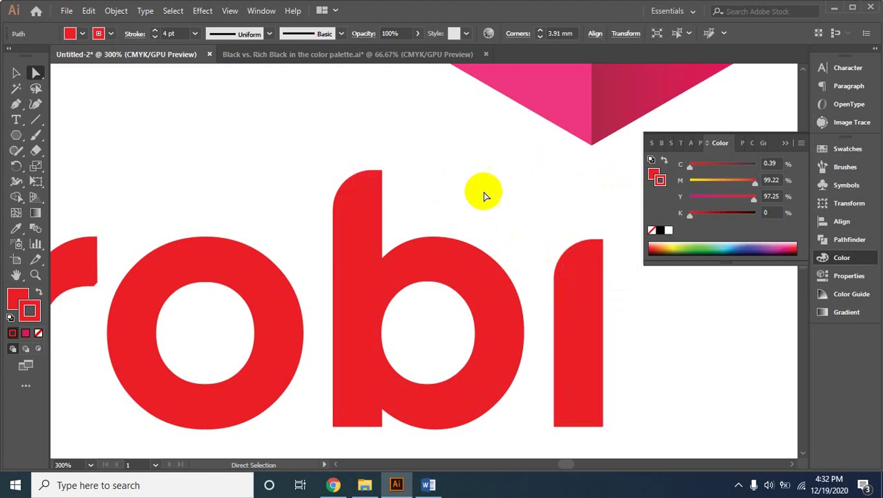
pyautogui.click(527, 168)
# Zoom out to the full artboard and marquee-select the right robi wordmark
pyautogui.press('z')
pyautogui.keyDown('alt'); pyautogui.click(458, 211); pyautogui.keyUp('alt')
pyautogui.keyDown('alt'); pyautogui.click(341, 302); pyautogui.keyUp('alt')
pyautogui.keyDown('alt'); pyautogui.click(341, 302); pyautogui.keyUp('alt')
pyautogui.keyDown('alt'); pyautogui.click(362, 288); pyautogui.keyUp('alt')
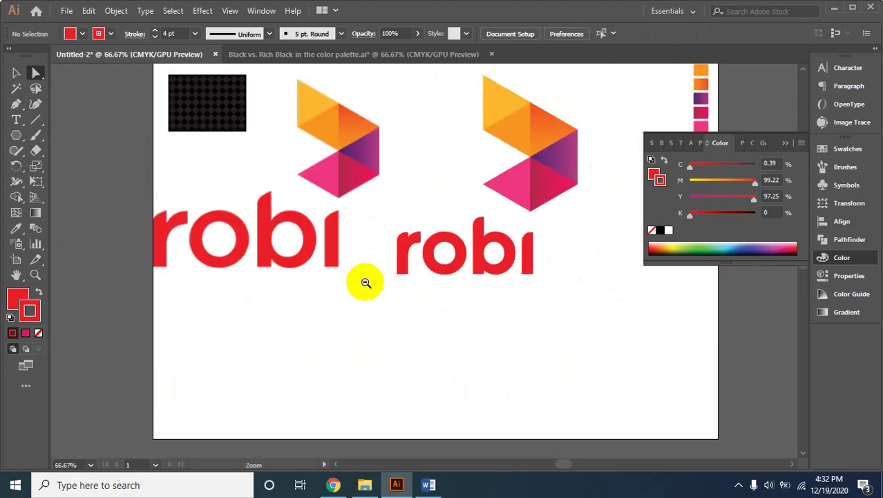
pyautogui.press('a')
pyautogui.click(206, 233)
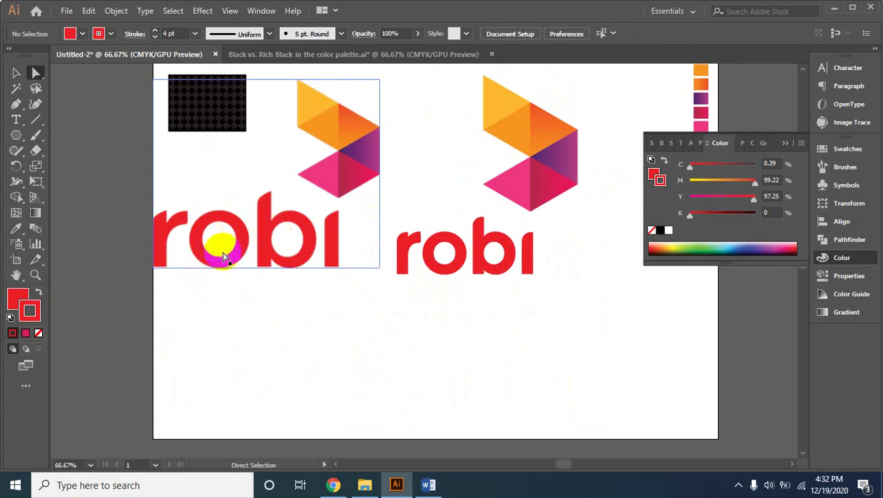
pyautogui.click(307, 276)
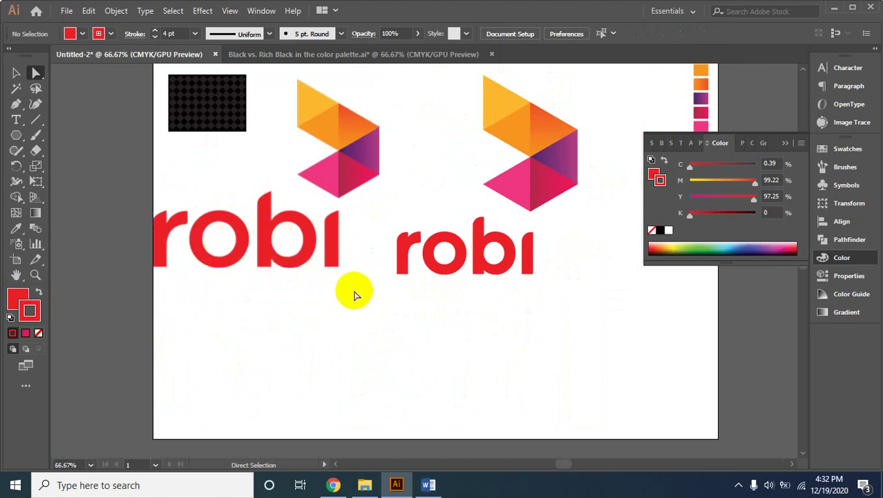
pyautogui.moveTo(381, 217)
pyautogui.mouseDown()
pyautogui.moveTo(476, 276)
pyautogui.moveTo(544, 301)
pyautogui.mouseUp()
pyautogui.press('v')
pyautogui.click(562, 300)
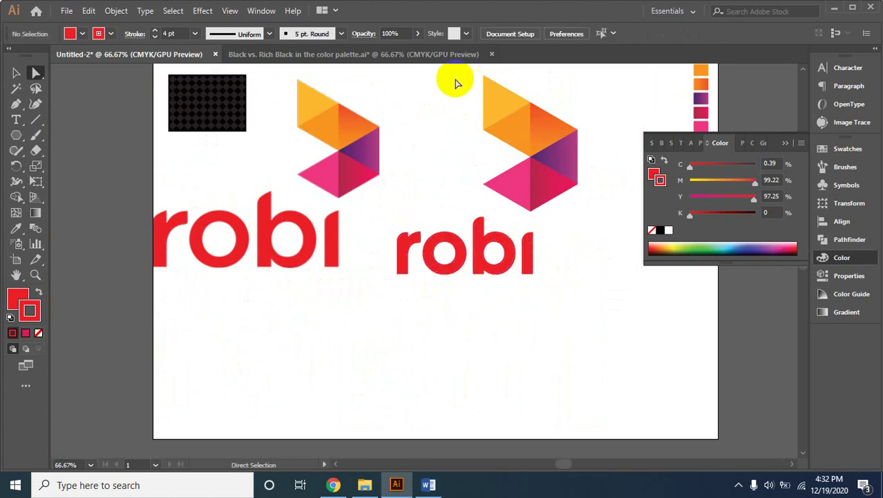
# Select the right logo's triangle mark and letters, excluding the left reference logo
pyautogui.moveTo(465, 73); pyautogui.dragTo(582, 211)
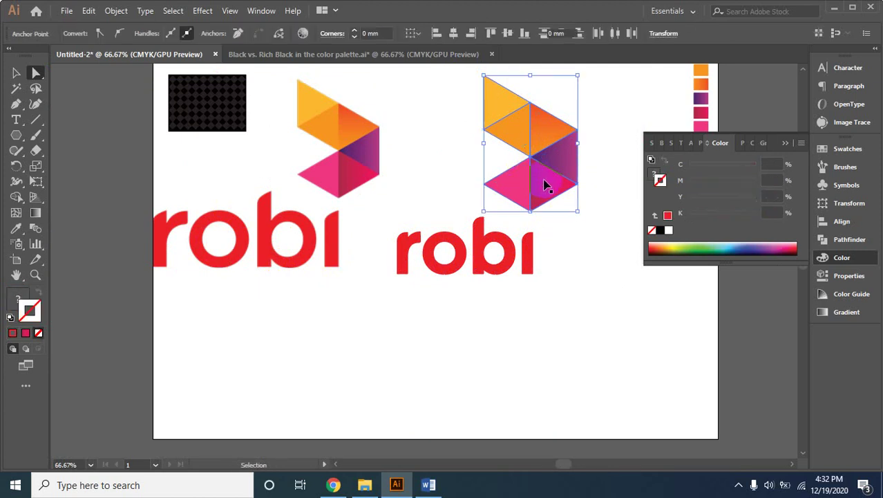
pyautogui.click(529, 250)
pyautogui.click(420, 253)
pyautogui.click(437, 260)
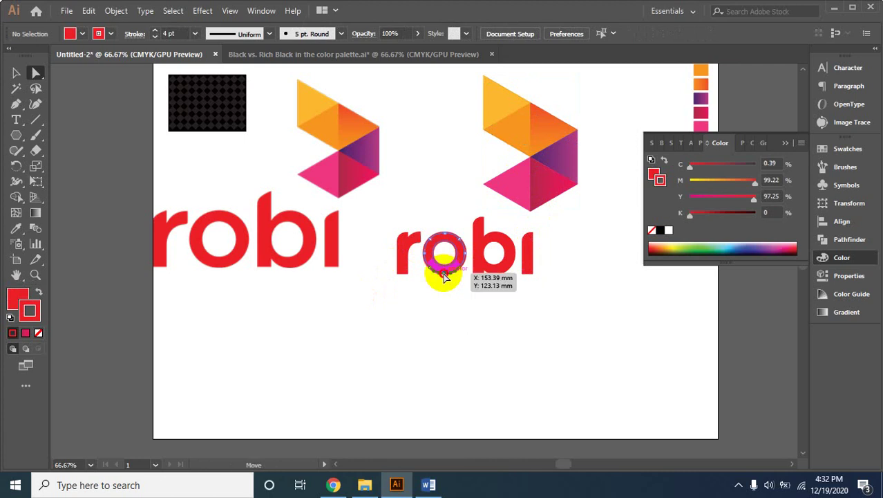
pyautogui.click(390, 234)
pyautogui.moveTo(392, 227); pyautogui.dragTo(556, 302)
pyautogui.click(16, 72)
pyautogui.keyDown('shift'); pyautogui.click(329, 253); pyautogui.keyUp('shift')
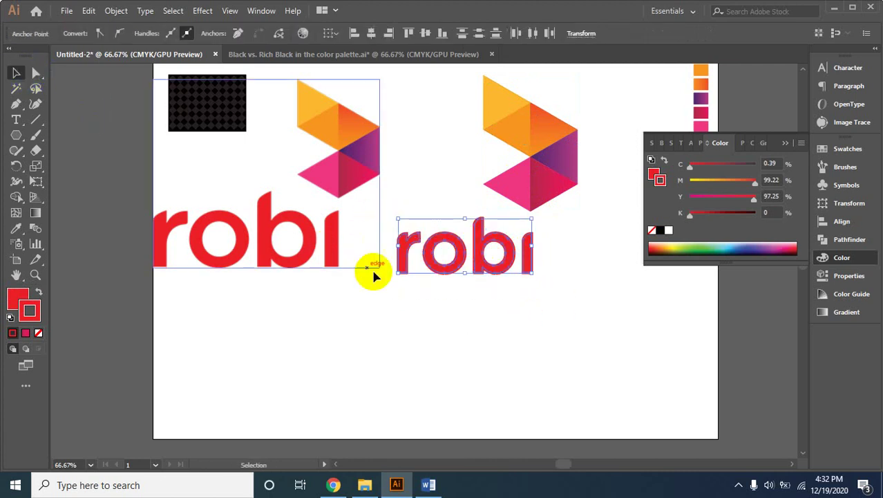
pyautogui.keyDown('shift'); pyautogui.click(329, 253); pyautogui.keyUp('shift')
# Nudge the right robi wordmark up one step toward the triangle mark
pyautogui.hotkey('ctrl', 'h')
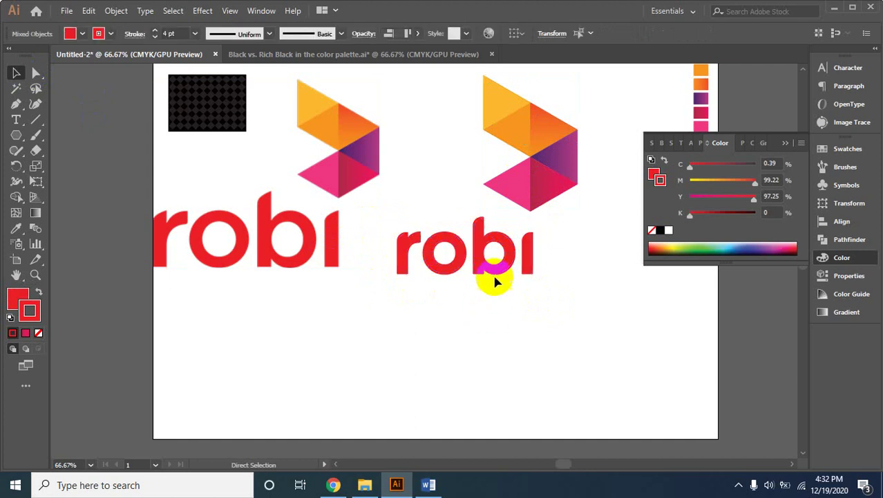
pyautogui.click(558, 182)
pyautogui.click(507, 248)
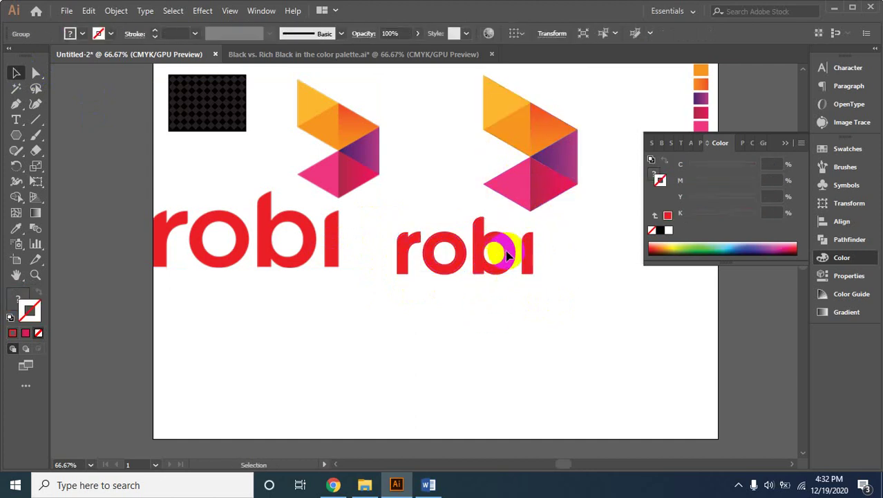
pyautogui.press('Up')
pyautogui.press('Up')
pyautogui.press('Up')
pyautogui.press('Up')
pyautogui.press('Up')
pyautogui.press('Up')
pyautogui.press('Up')
pyautogui.press('Up')
pyautogui.press('Up')
pyautogui.click(557, 298)
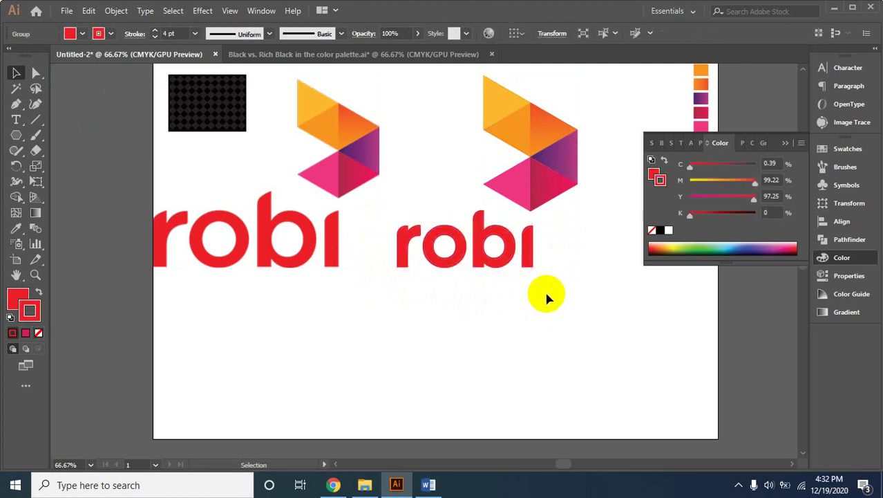
pyautogui.click(523, 189)
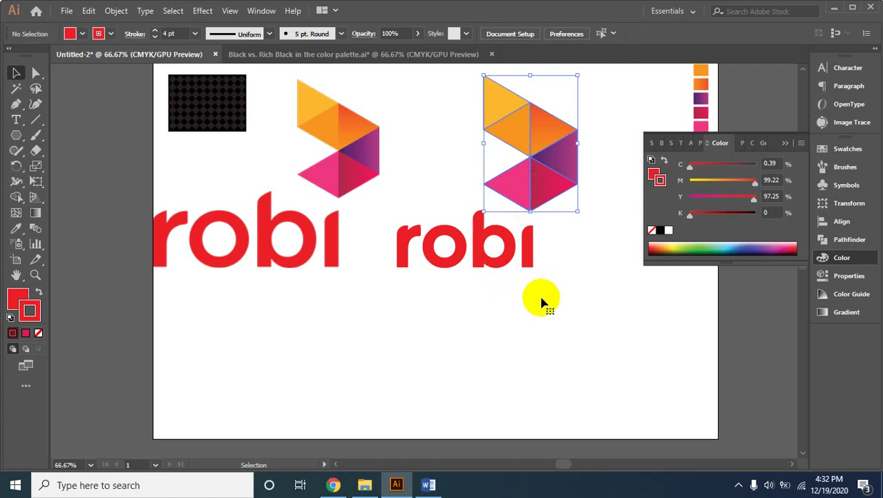
# Group the right triangle mark and robi wordmark together with Ctrl+G
pyautogui.moveTo(424, 75); pyautogui.dragTo(550, 298)
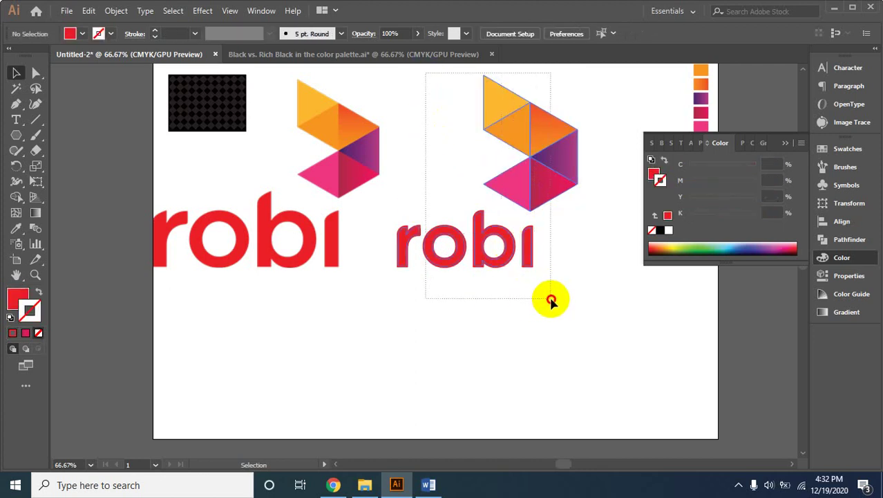
pyautogui.hotkey('ctrl', 'g')
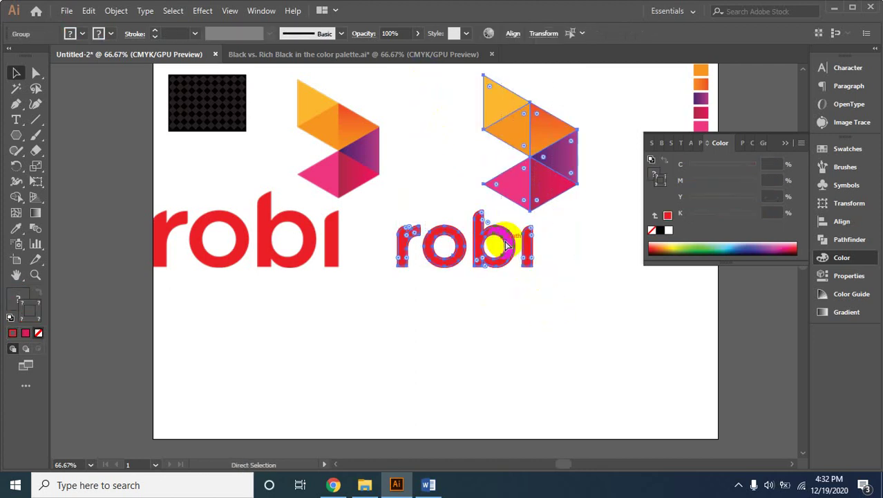
pyautogui.scroll(-2, 420, 254)
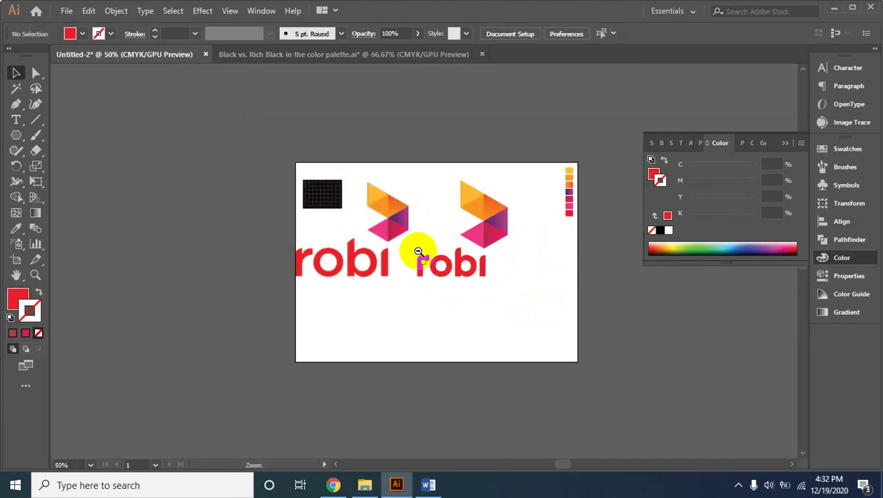
pyautogui.scroll(1, 439, 263)
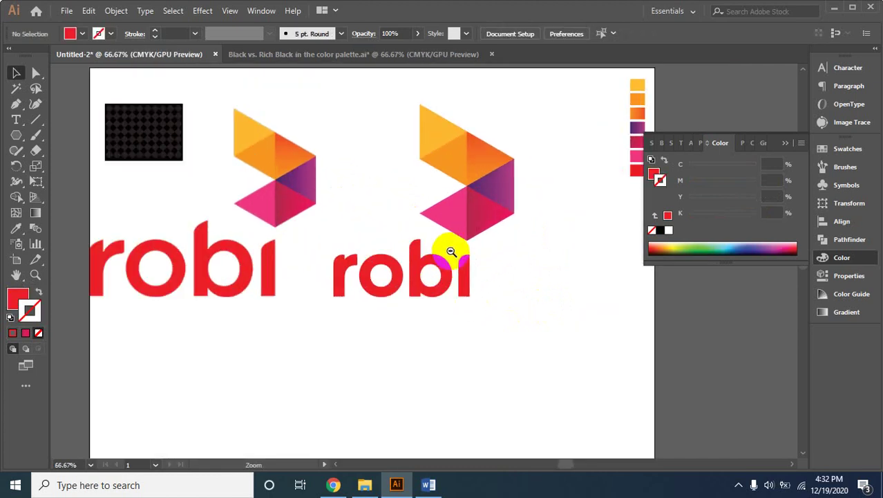
pyautogui.keyDown('alt'); pyautogui.click(451, 253); pyautogui.keyUp('alt')
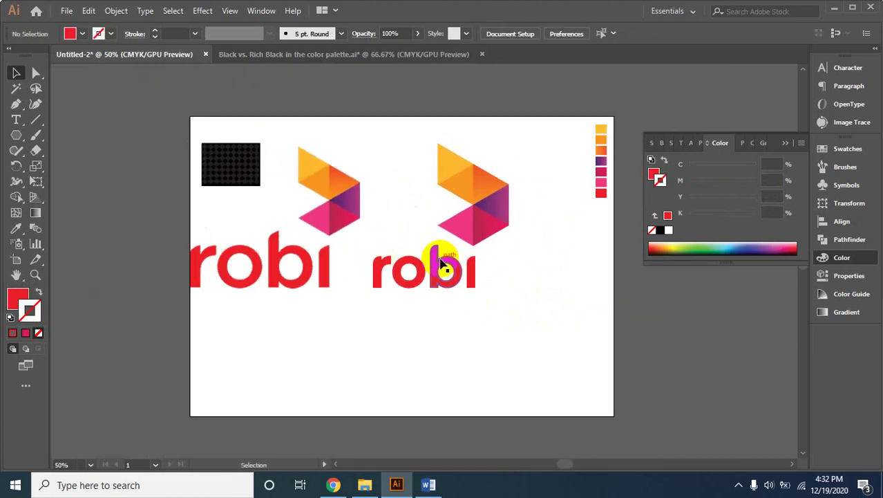
# Delete the pattern rectangle, the left reference logo and the colour swatch column
pyautogui.moveTo(197, 126); pyautogui.dragTo(350, 373)
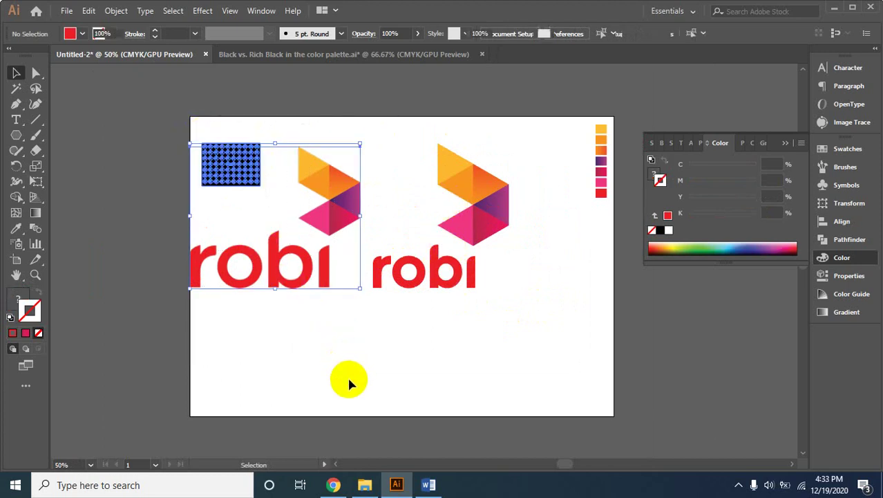
pyautogui.press('Delete')
pyautogui.moveTo(574, 120)
pyautogui.mouseDown()
pyautogui.moveTo(637, 291)
pyautogui.moveTo(632, 300)
pyautogui.mouseUp()
pyautogui.press('Delete')
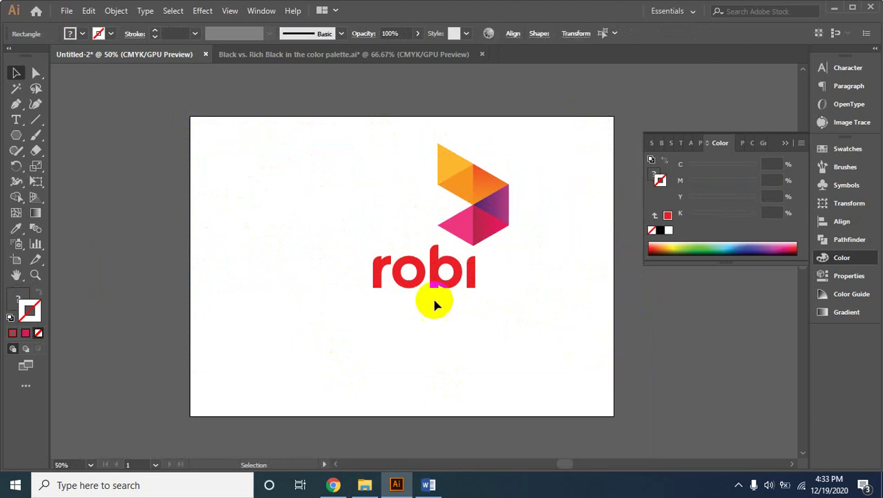
# Enlarge the robi logo and move it to the centre of the artboard
pyautogui.click(467, 220)
pyautogui.moveTo(507, 286)
pyautogui.mouseDown()
pyautogui.moveTo(585, 374)
pyautogui.moveTo(566, 362)
pyautogui.mouseUp()
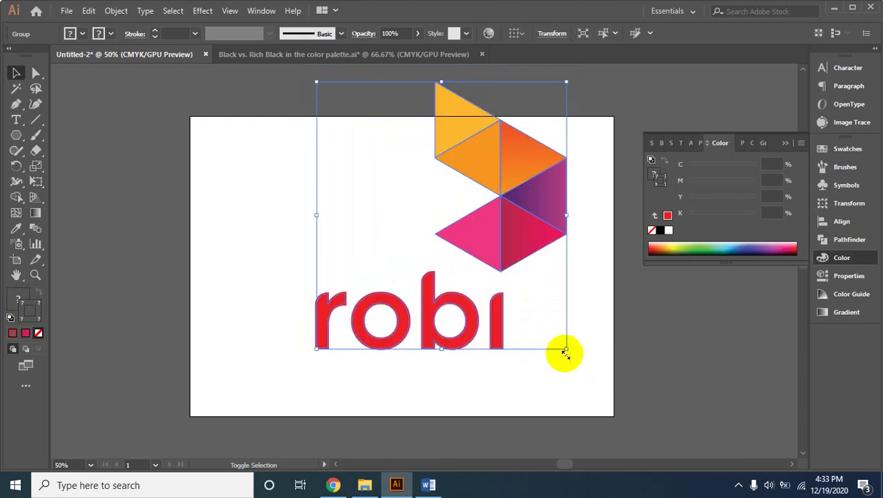
pyautogui.moveTo(518, 241)
pyautogui.mouseDown()
pyautogui.moveTo(490, 302)
pyautogui.moveTo(488, 287)
pyautogui.mouseUp()
pyautogui.click(571, 319)
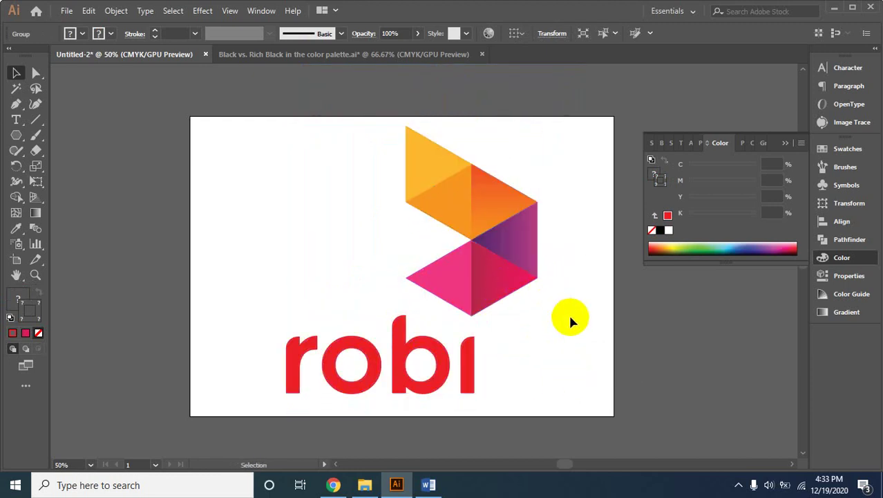
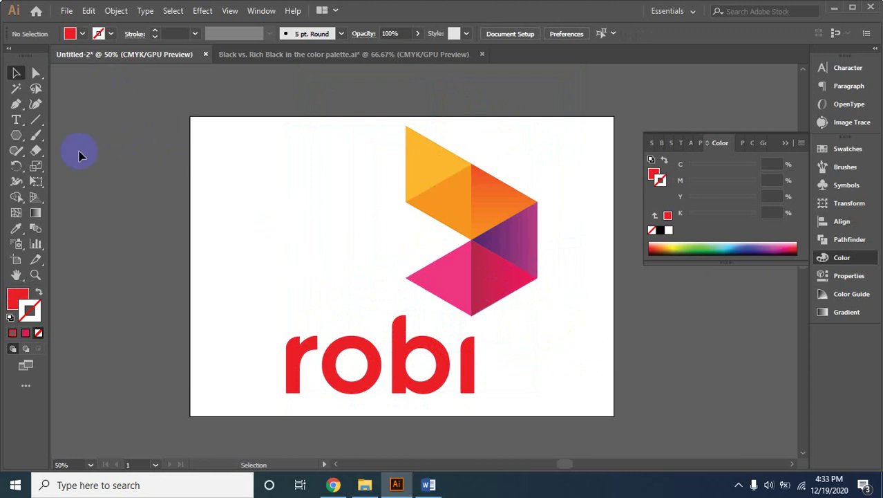
# Open the Save for Web (Legacy) export dialog from the File menu
pyautogui.click(68, 11)
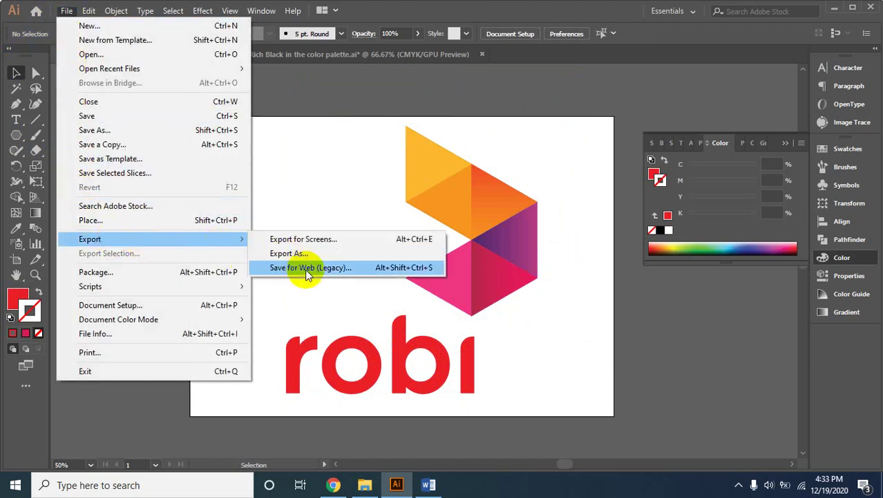
pyautogui.moveTo(90, 239)
pyautogui.click(306, 270)
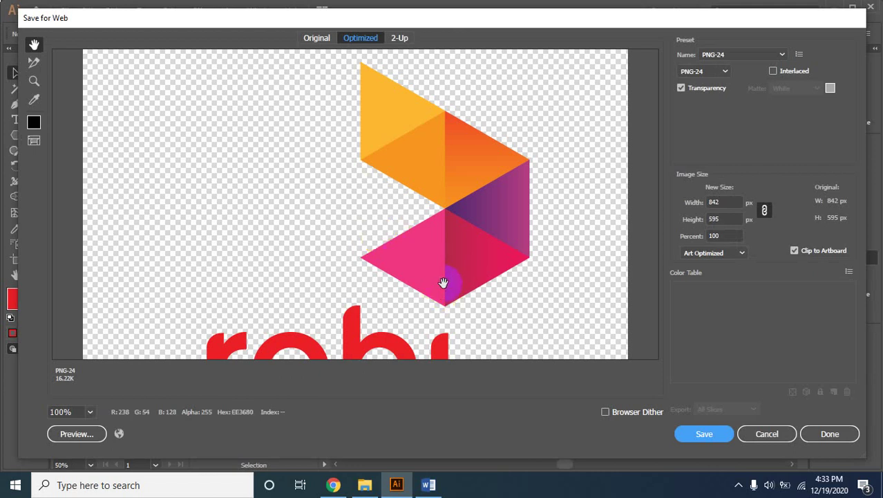
pyautogui.click(714, 437)
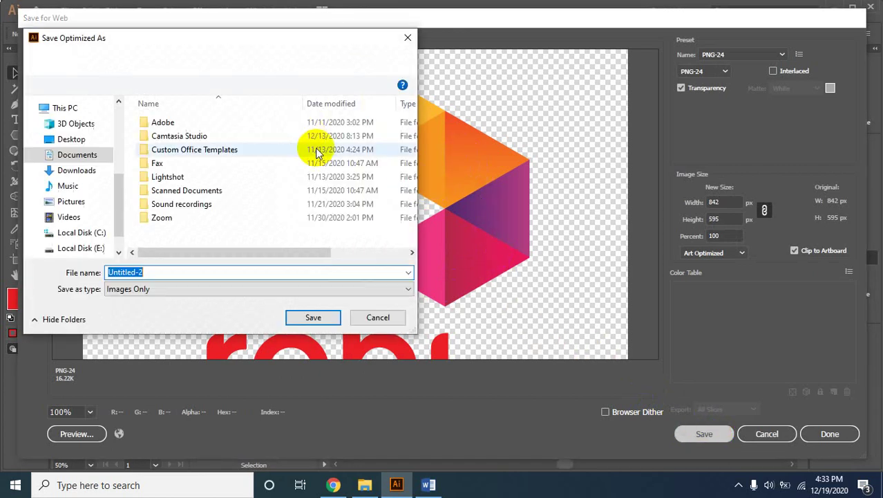
pyautogui.moveTo(117, 201)
pyautogui.mouseDown()
pyautogui.moveTo(118, 114)
pyautogui.moveTo(120, 221)
pyautogui.mouseUp()
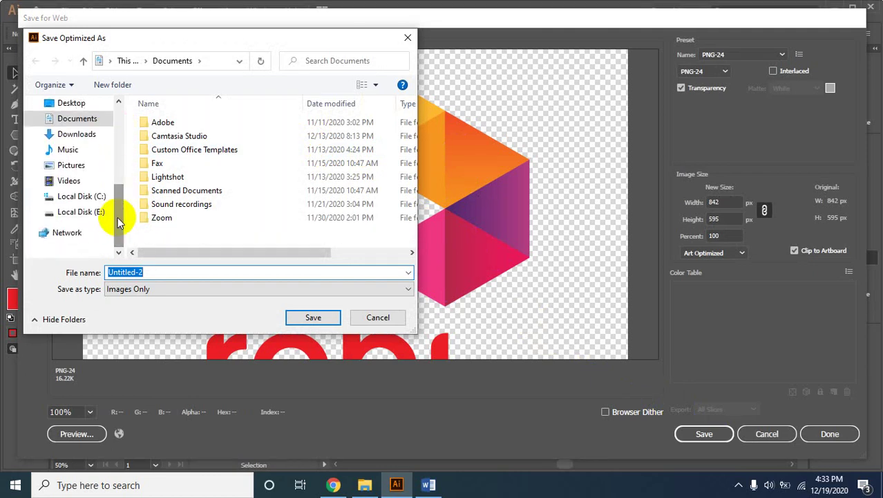
pyautogui.click(90, 215)
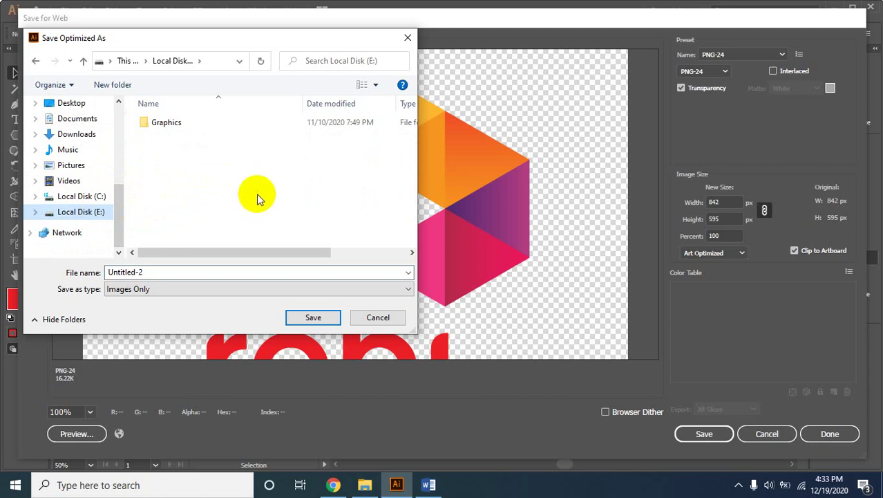
pyautogui.click(170, 124)
pyautogui.doubleClick(170, 124)
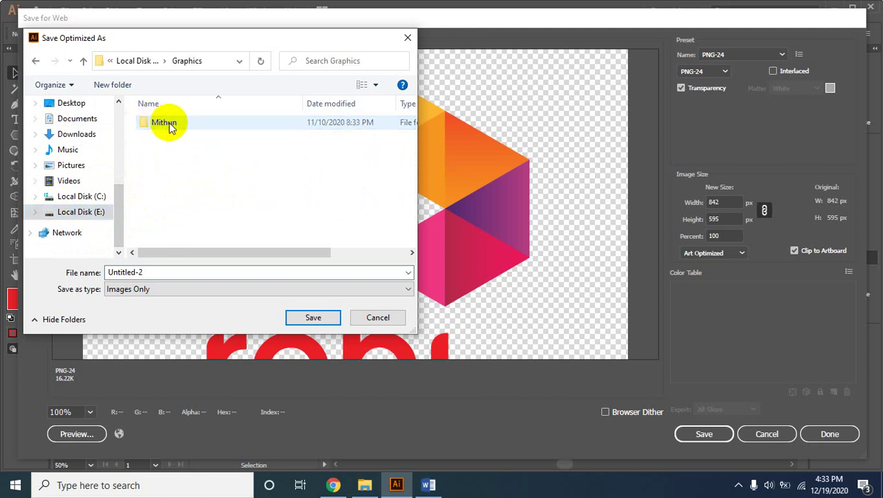
pyautogui.click(408, 37)
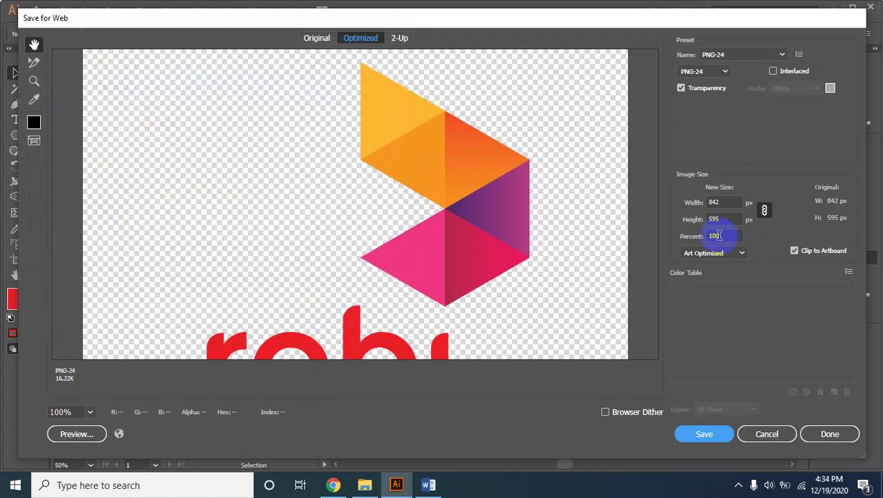
# Set the export width to 2000 px, giving 1413 px height at 237.53%
pyautogui.doubleClick(716, 201)
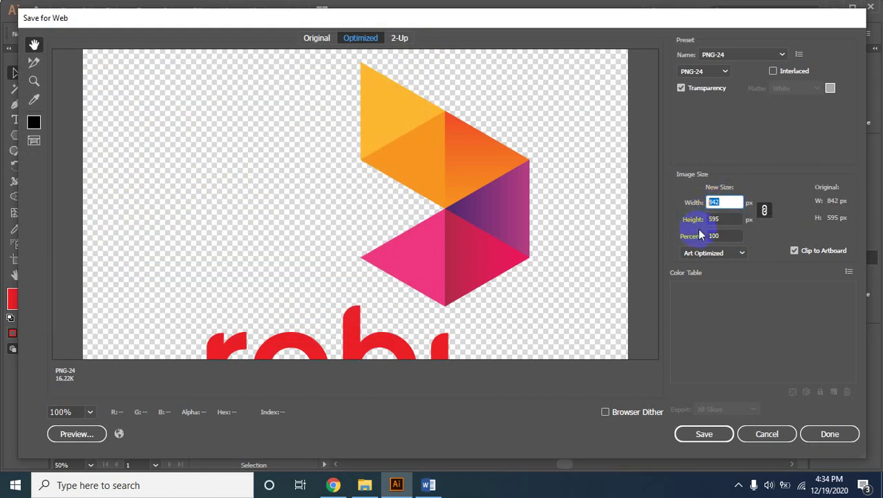
pyautogui.write('2000')
pyautogui.click(745, 279)
pyautogui.doubleClick(719, 202)
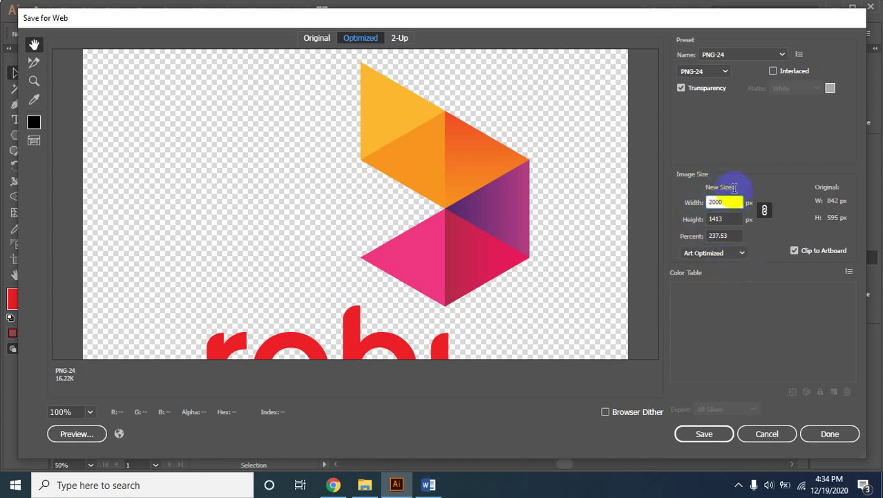
pyautogui.doubleClick(719, 218)
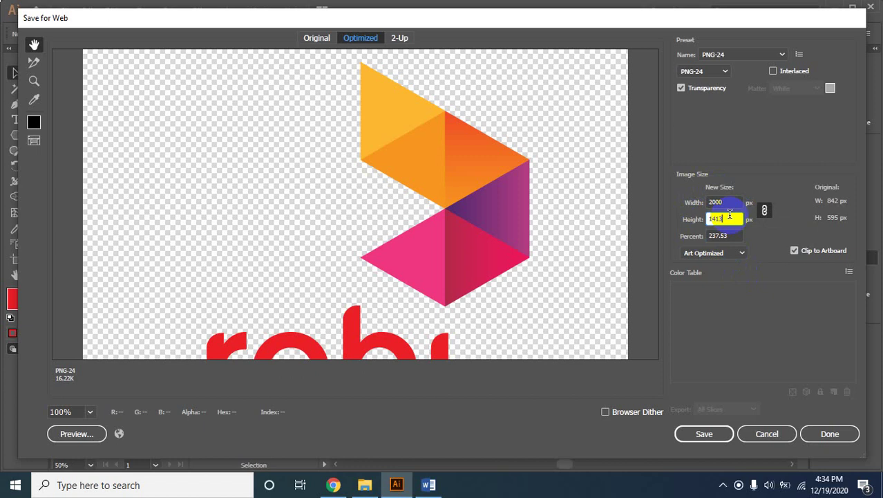
pyautogui.press('Tab')
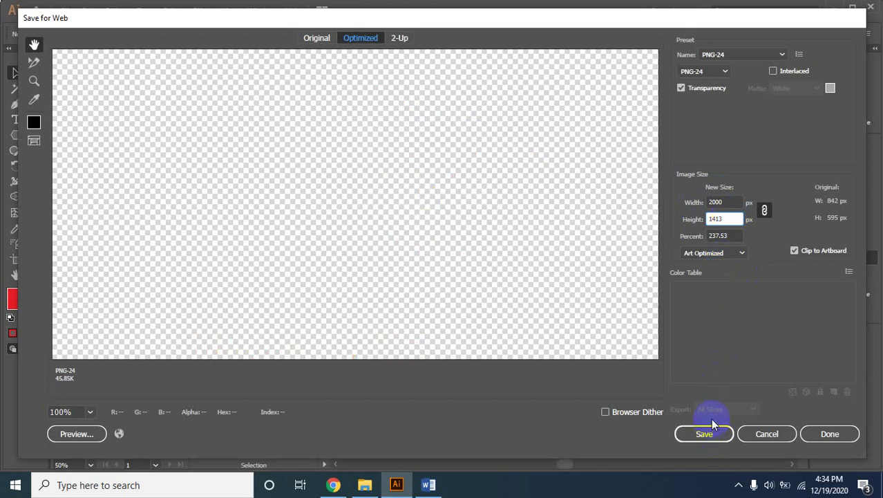
# Browse the save location to E: > Graphics > … > GD Ai 2 Class 20
pyautogui.click(717, 435)
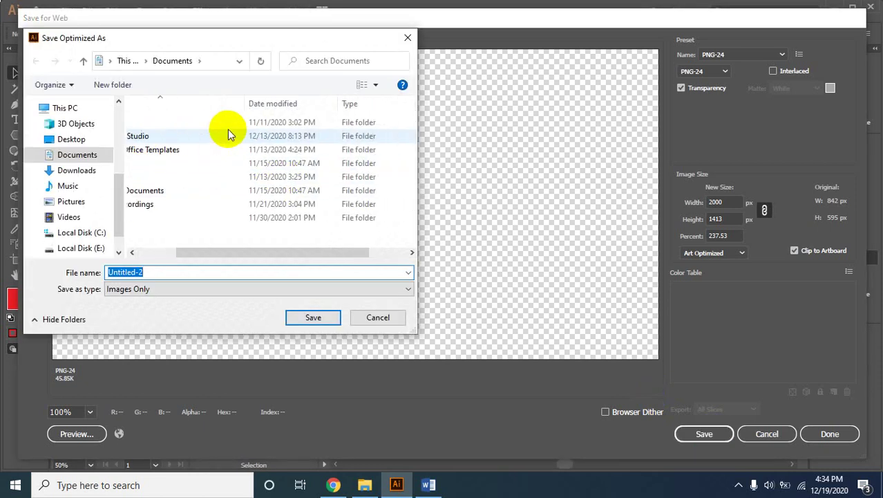
pyautogui.scroll(-1, 76, 254)
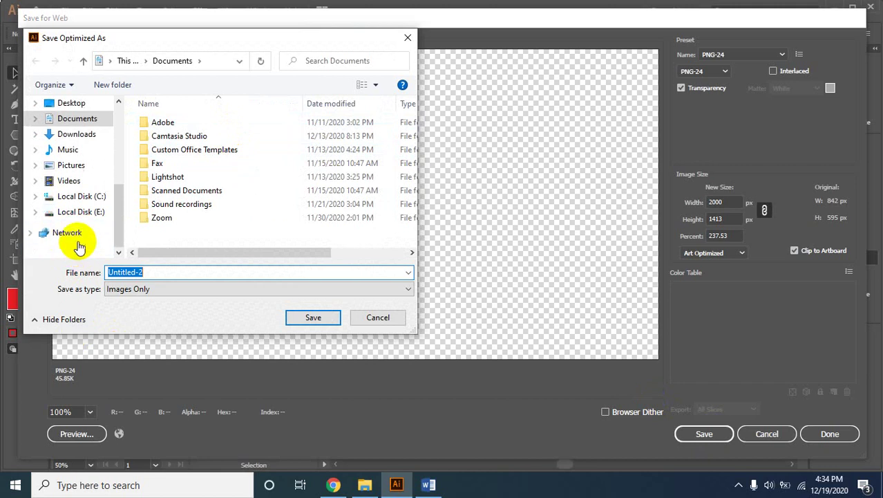
pyautogui.click(79, 215)
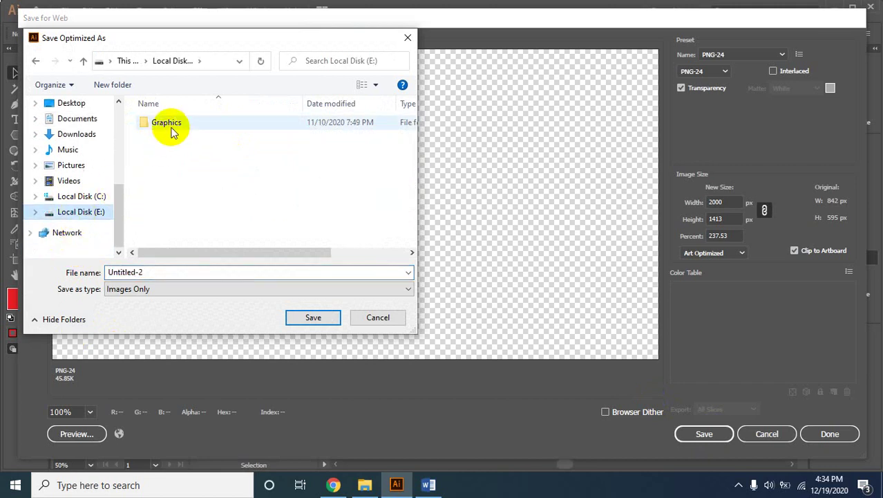
pyautogui.doubleClick(170, 126)
pyautogui.click(171, 128)
pyautogui.doubleClick(171, 128)
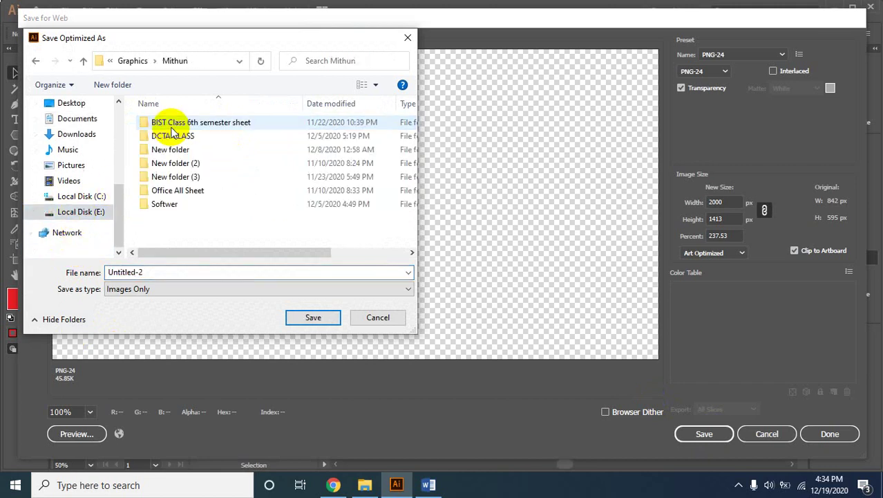
pyautogui.doubleClick(177, 137)
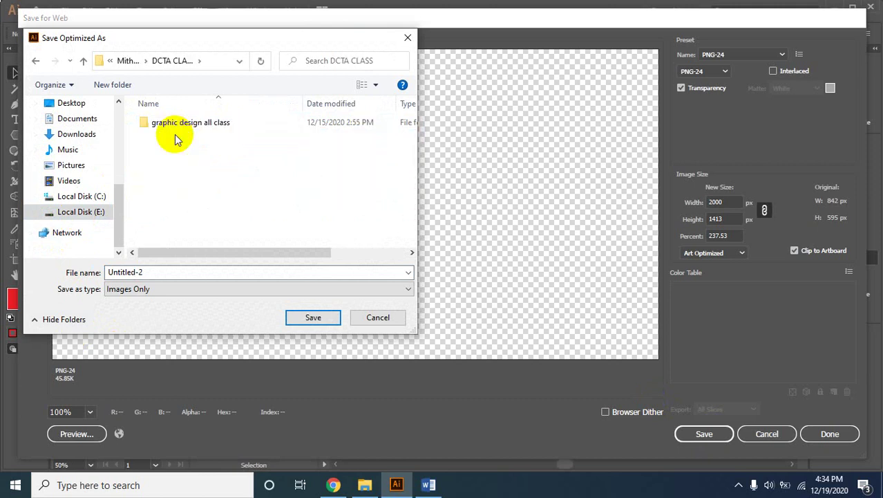
pyautogui.doubleClick(179, 124)
pyautogui.scroll(-3, 194, 207)
pyautogui.scroll(-5, 194, 213)
pyautogui.scroll(3, 190, 204)
pyautogui.scroll(3, 193, 190)
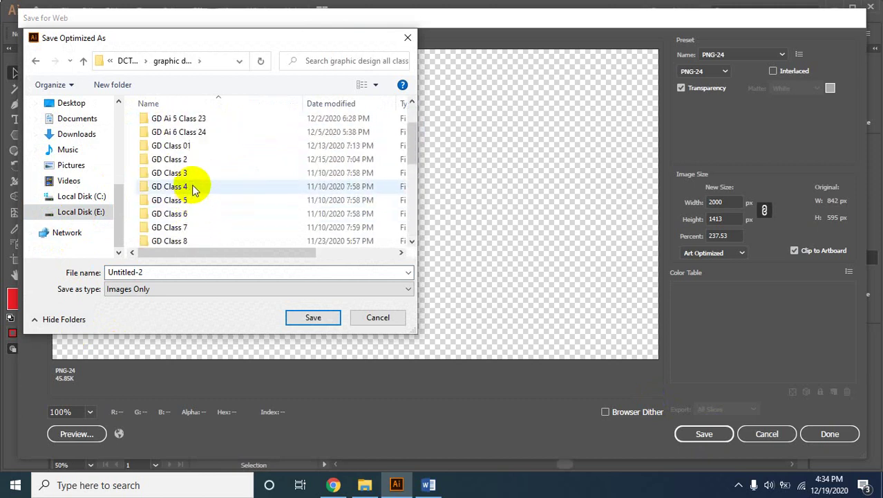
pyautogui.scroll(2, 194, 152)
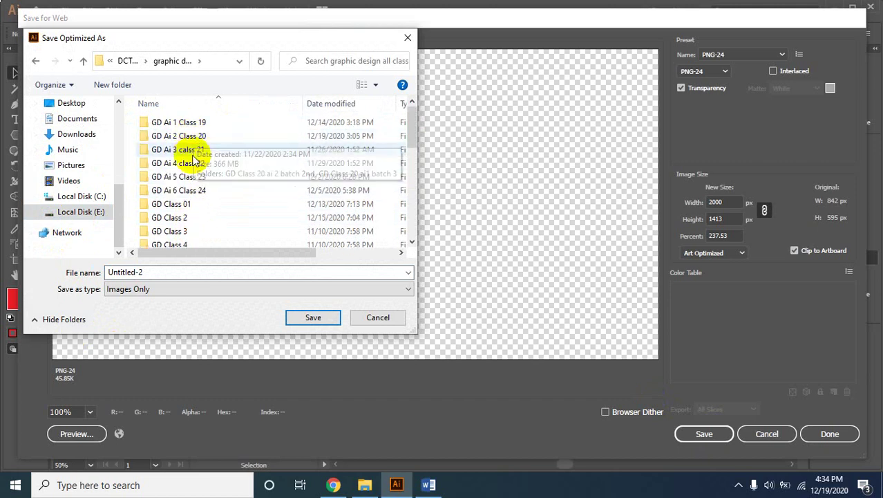
pyautogui.click(197, 138)
pyautogui.doubleClick(196, 138)
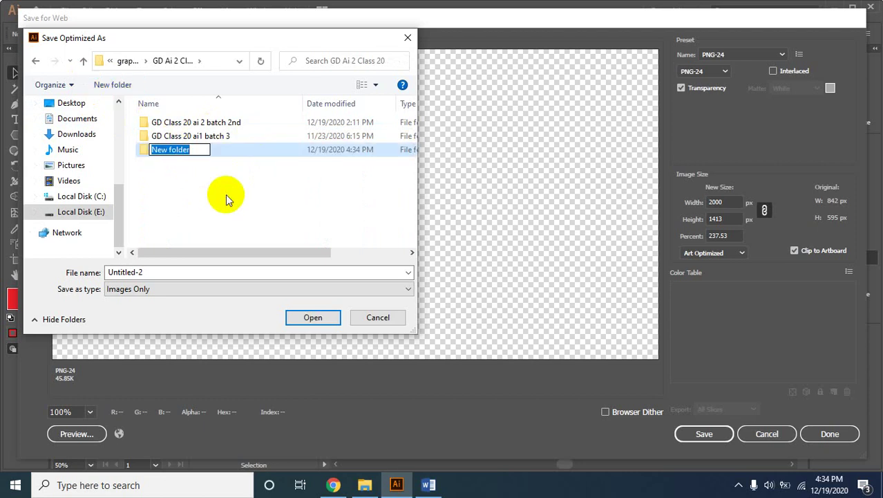
# Create a new folder named 'GD Class 20 ai 2 batch 4th' and select it
pyautogui.write('GD C;la')
pyautogui.press('BackSpace')
pyautogui.press('BackSpace')
pyautogui.write('lass 20 ai')
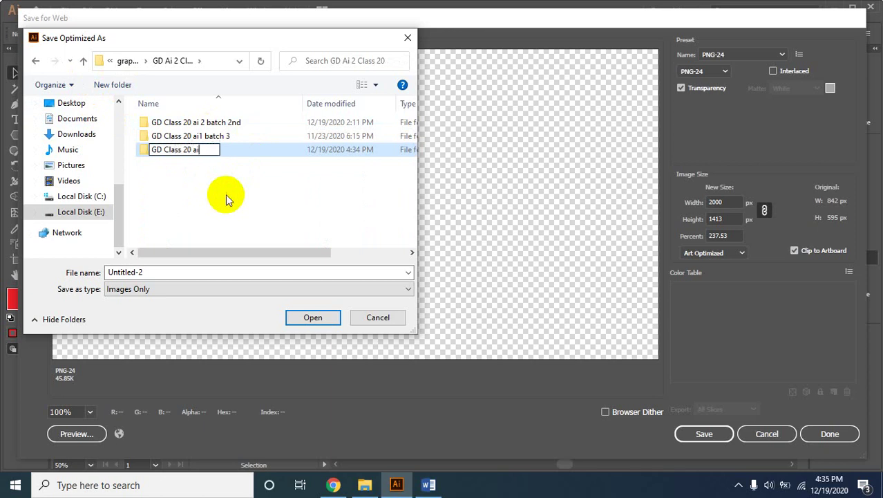
pyautogui.write(' 2')
pyautogui.write(' bathc')
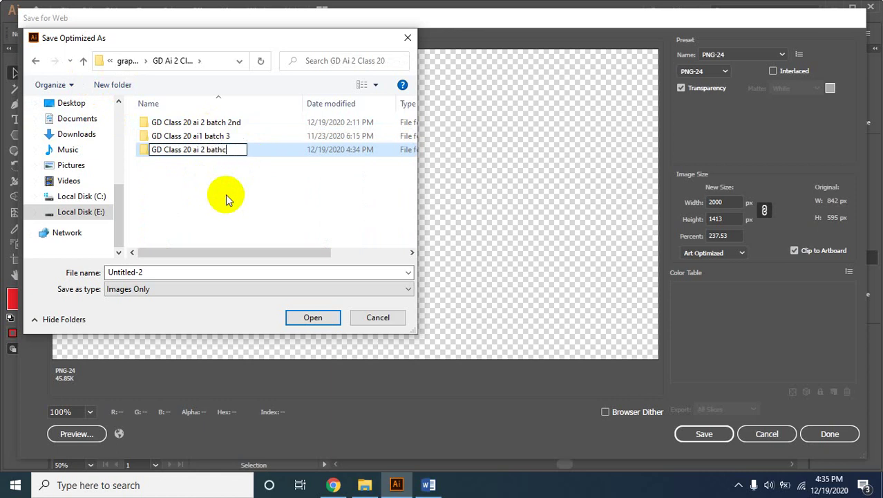
pyautogui.press('BackSpace')
pyautogui.press('BackSpace')
pyautogui.write('ch 4th')
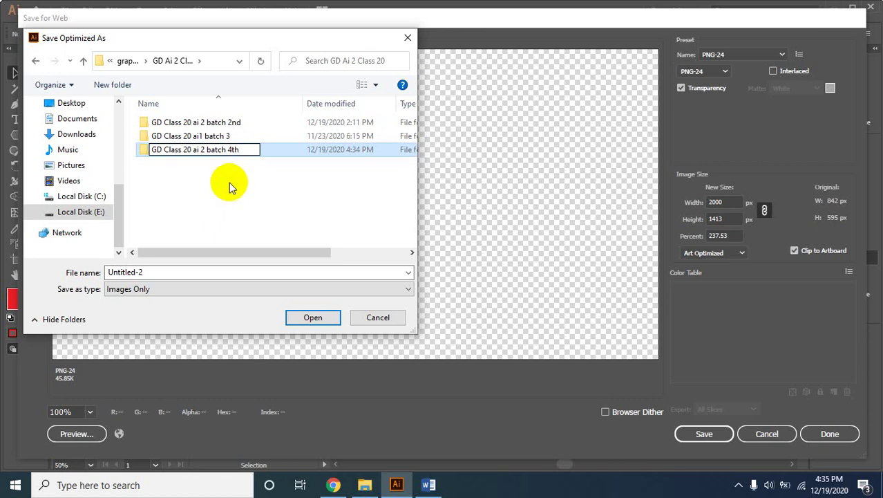
pyautogui.click(230, 166)
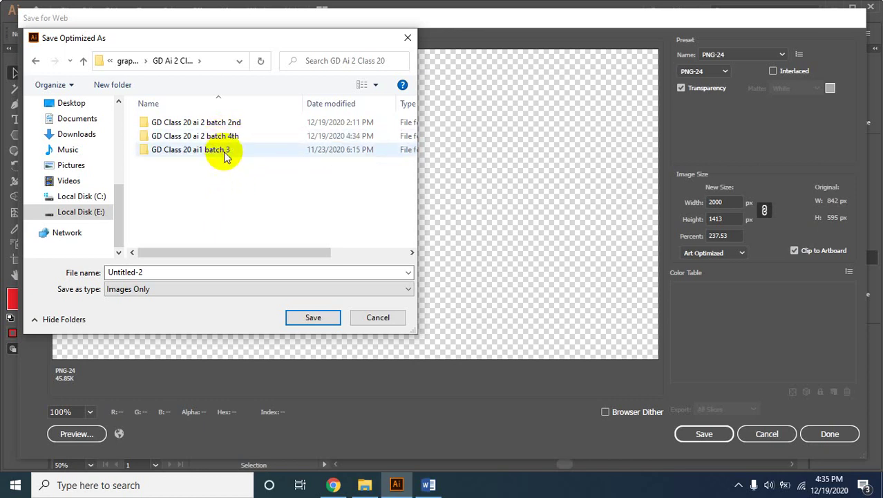
pyautogui.click(231, 136)
# Open the batch folder and save the PNG under the file name 'robi logo'
pyautogui.doubleClick(243, 135)
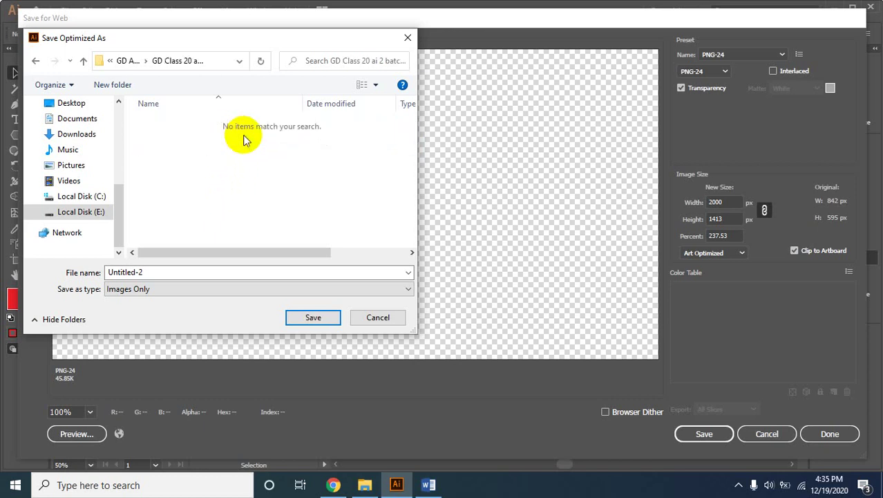
pyautogui.click(176, 272)
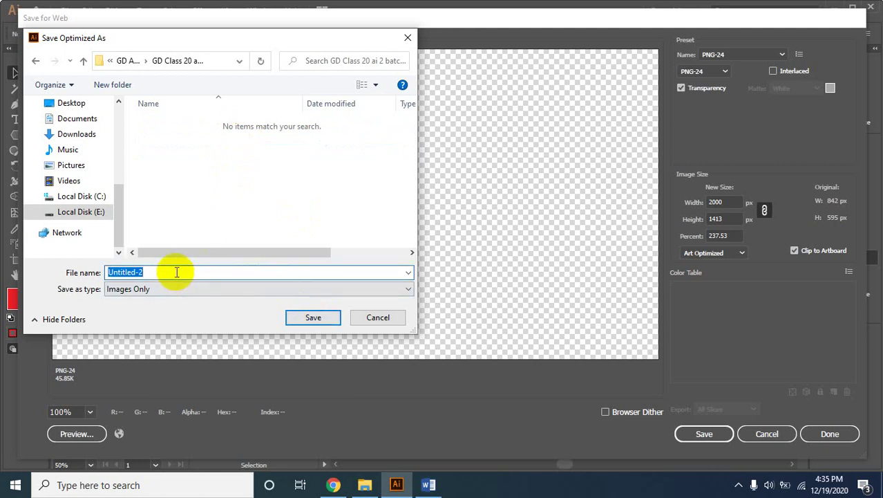
pyautogui.write('logo')
pyautogui.press('BackSpace')
pyautogui.write('b')
pyautogui.write('bilogo')
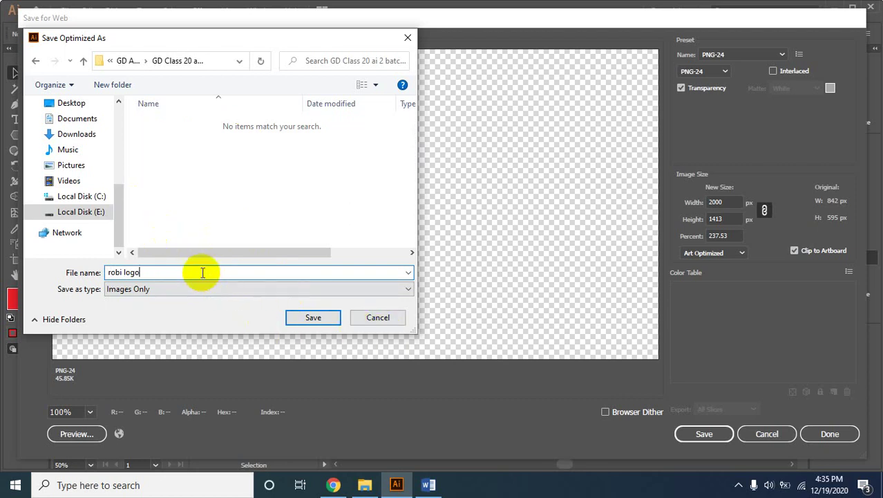
pyautogui.click(313, 317)
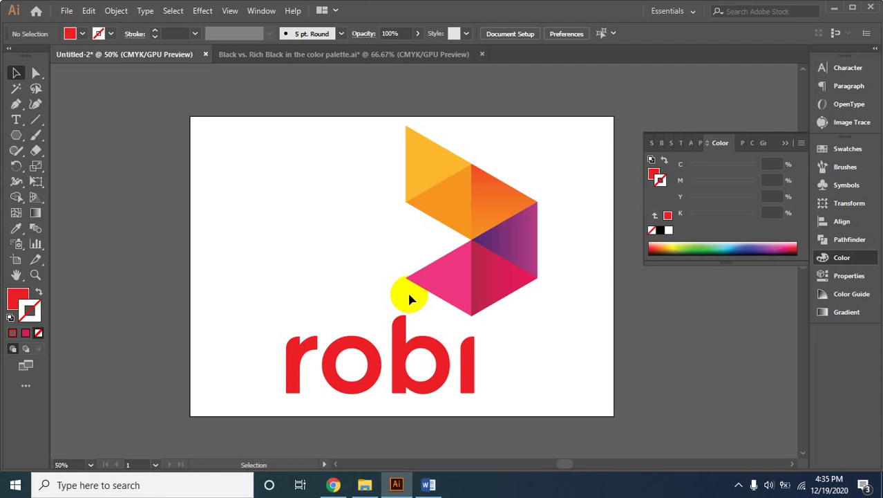
pyautogui.click(429, 485)
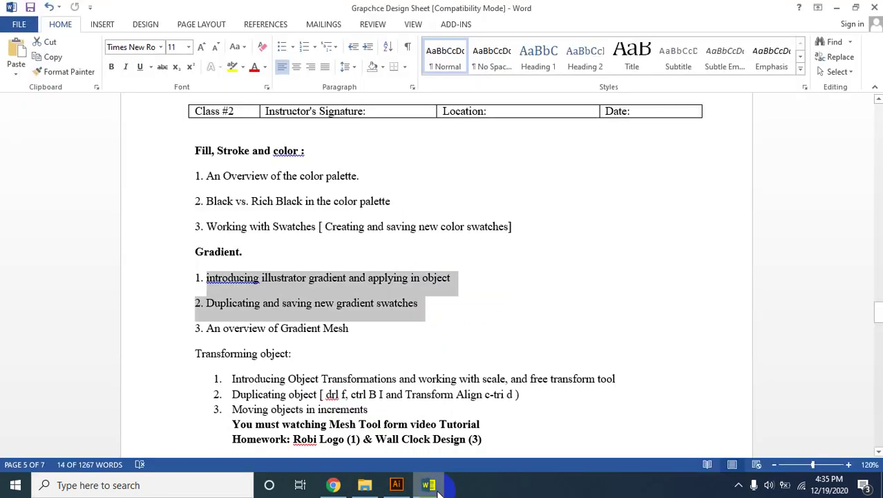
pyautogui.click(370, 329)
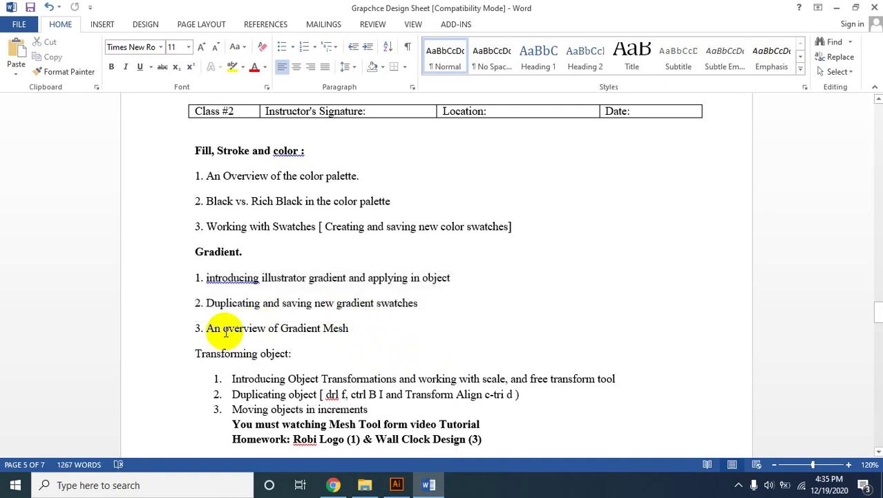
pyautogui.click(422, 303)
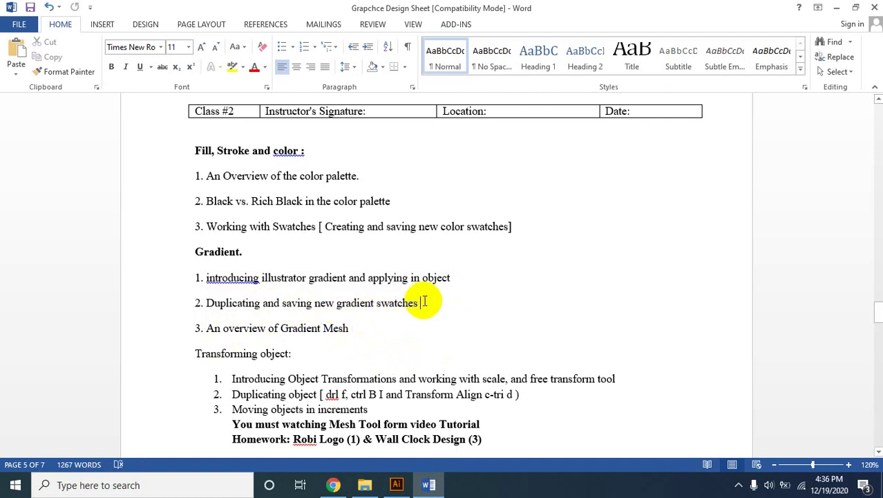
pyautogui.scroll(-2, 419, 289)
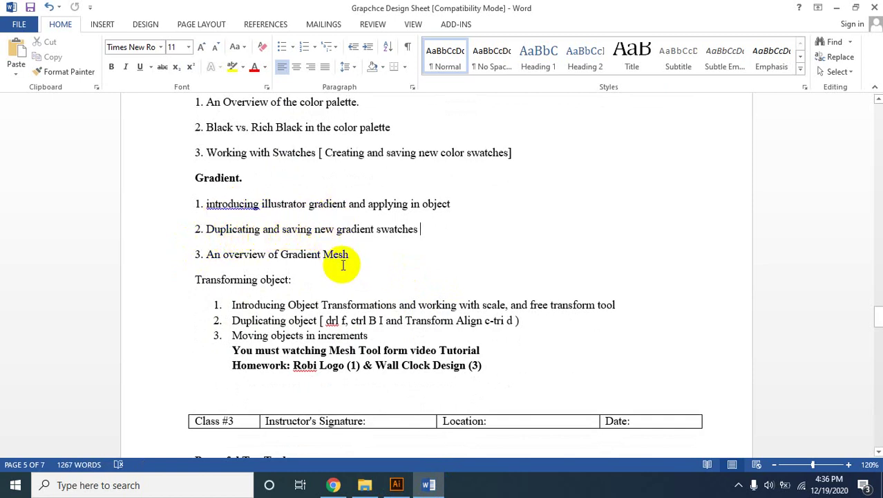
pyautogui.click(423, 228)
pyautogui.moveTo(422, 228); pyautogui.dragTo(208, 229)
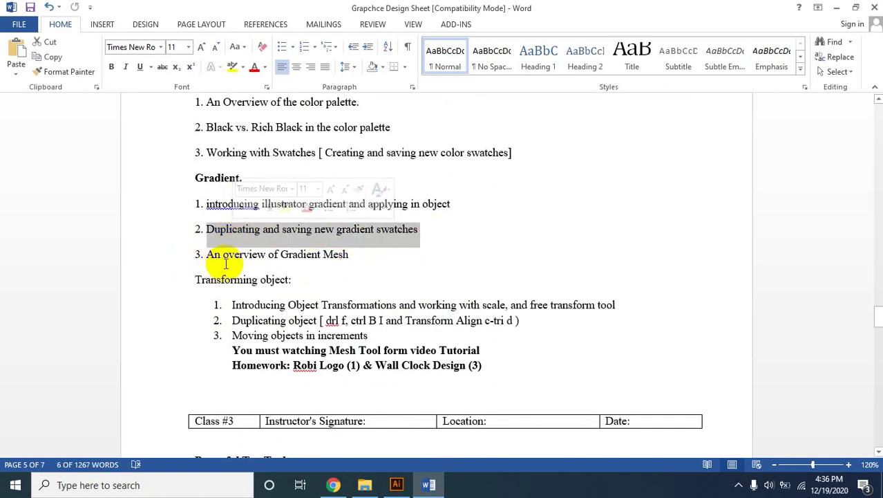
pyautogui.click(369, 259)
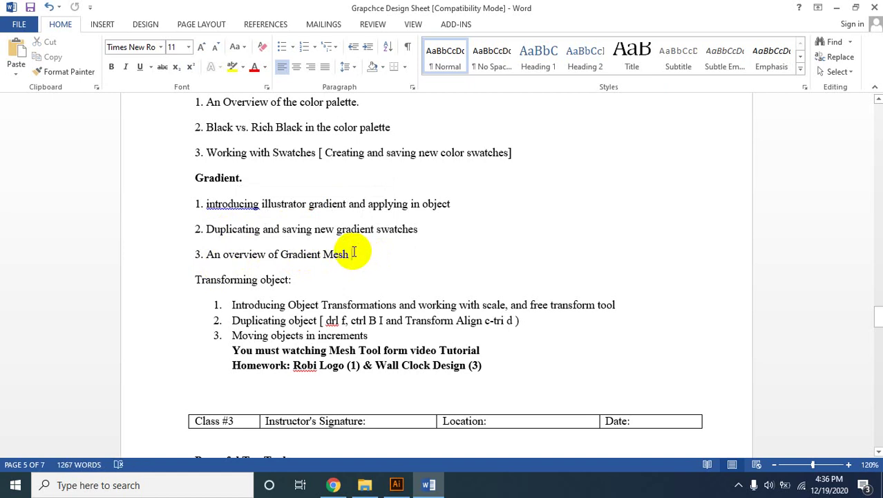
pyautogui.click(322, 367)
pyautogui.click(344, 365)
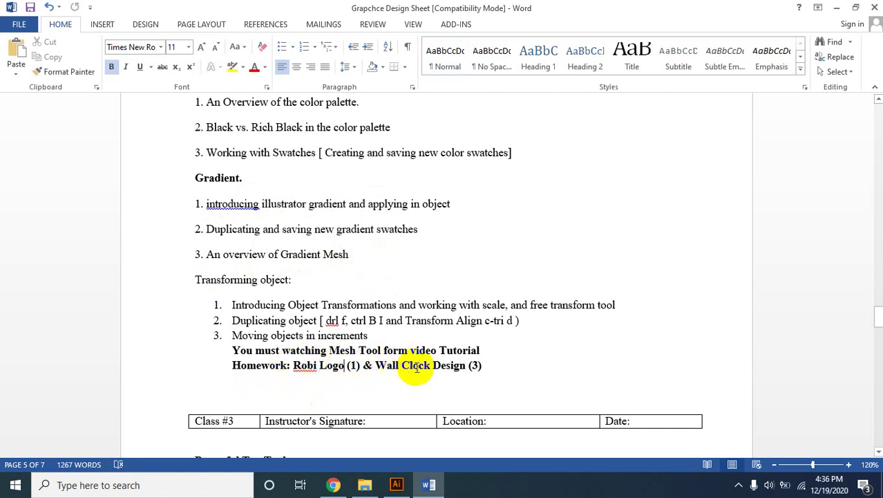
pyautogui.click(499, 371)
pyautogui.moveTo(499, 371); pyautogui.dragTo(477, 366)
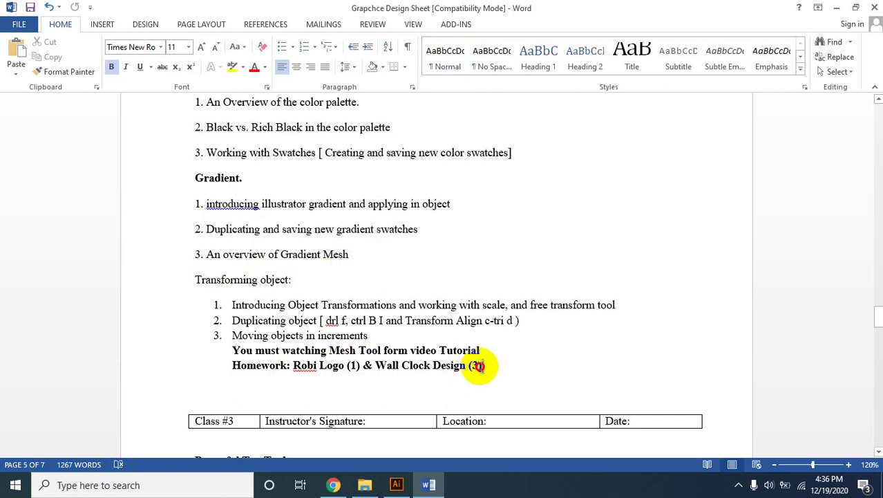
pyautogui.click(410, 351)
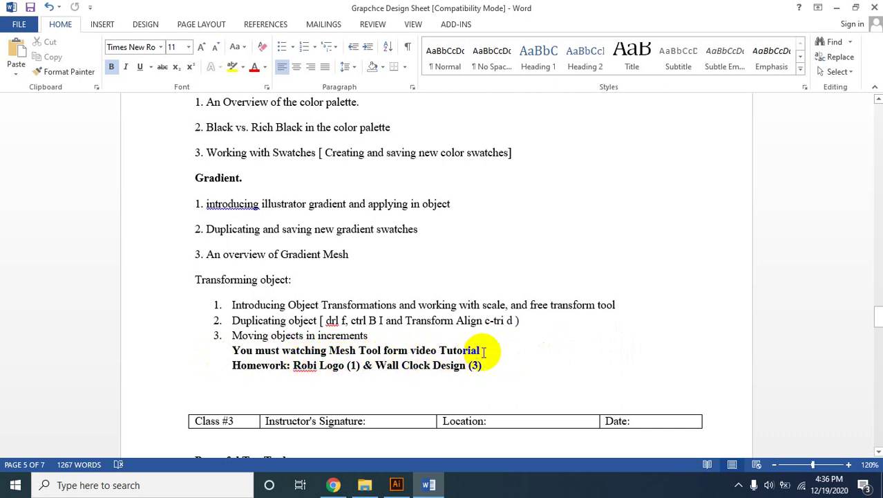
pyautogui.moveTo(482, 351); pyautogui.dragTo(237, 353)
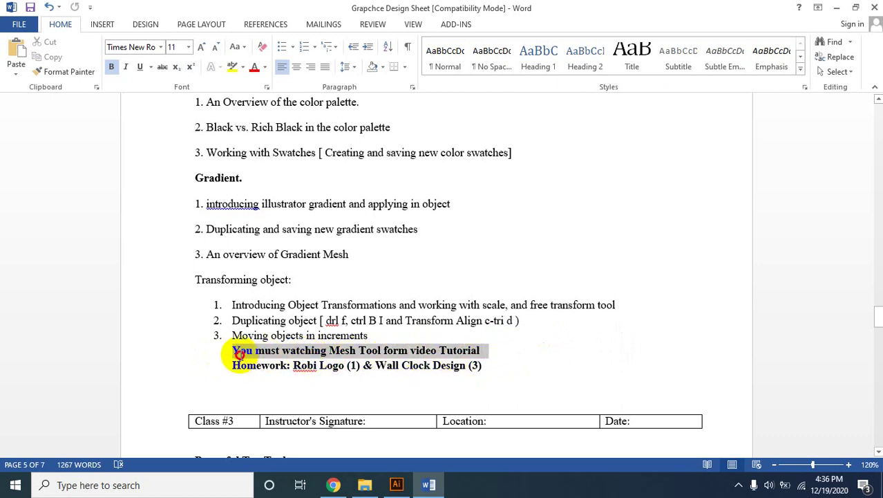
pyautogui.click(512, 352)
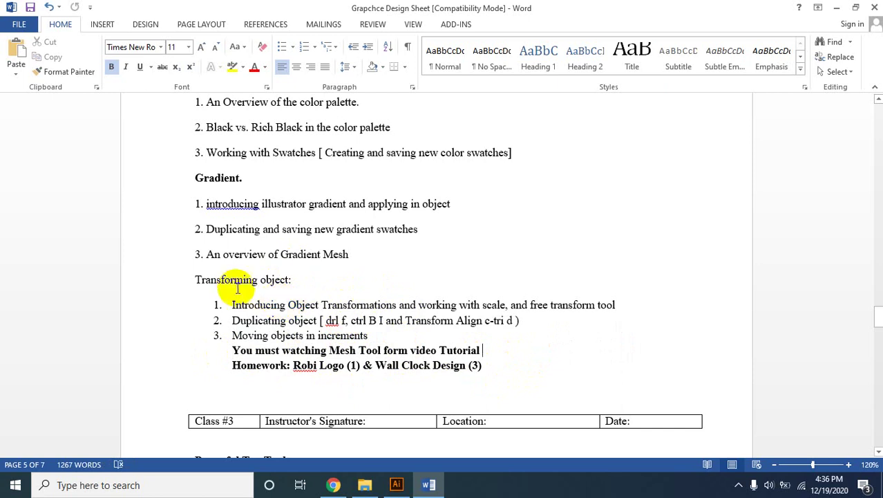
pyautogui.click(293, 280)
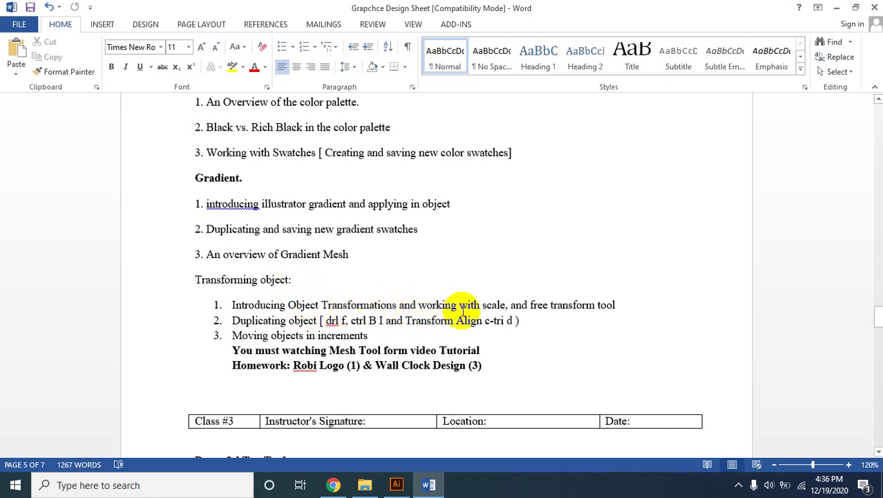
pyautogui.click(551, 309)
pyautogui.click(618, 305)
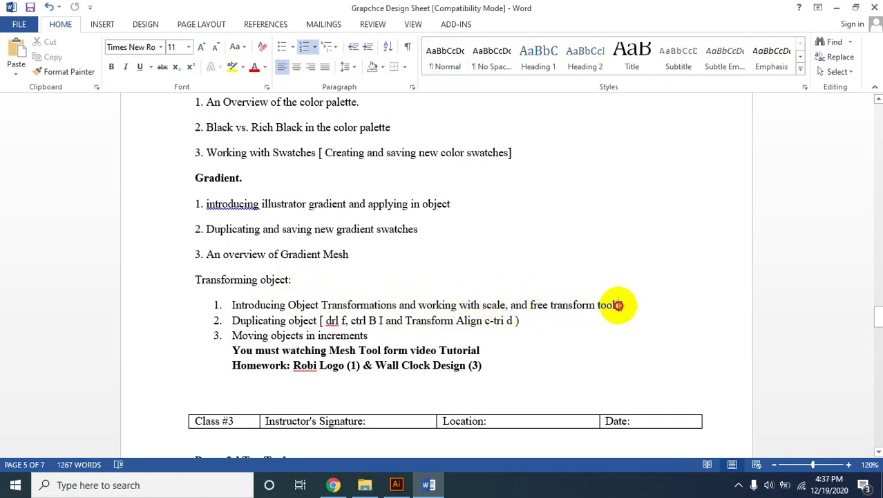
pyautogui.click(316, 320)
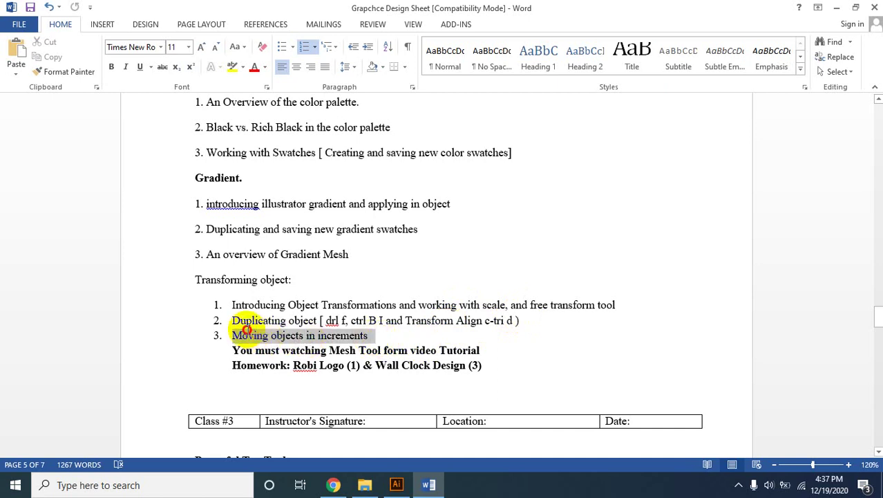
pyautogui.moveTo(379, 338); pyautogui.dragTo(234, 305)
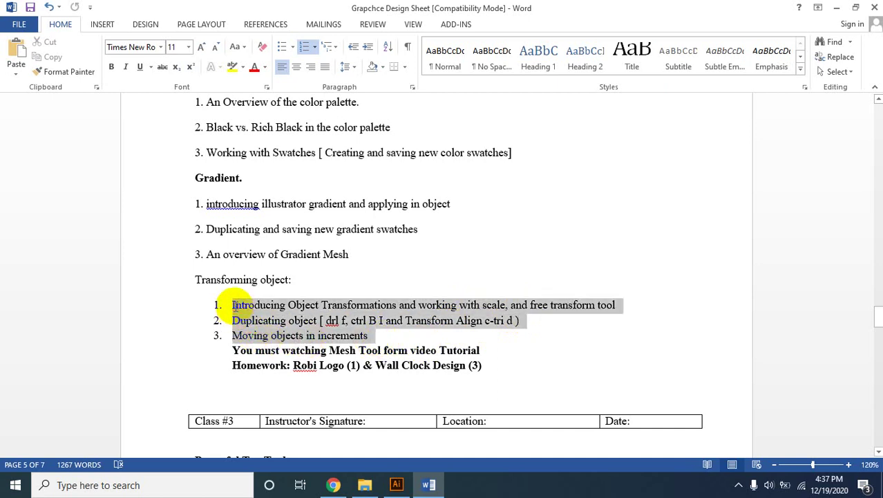
pyautogui.click(384, 336)
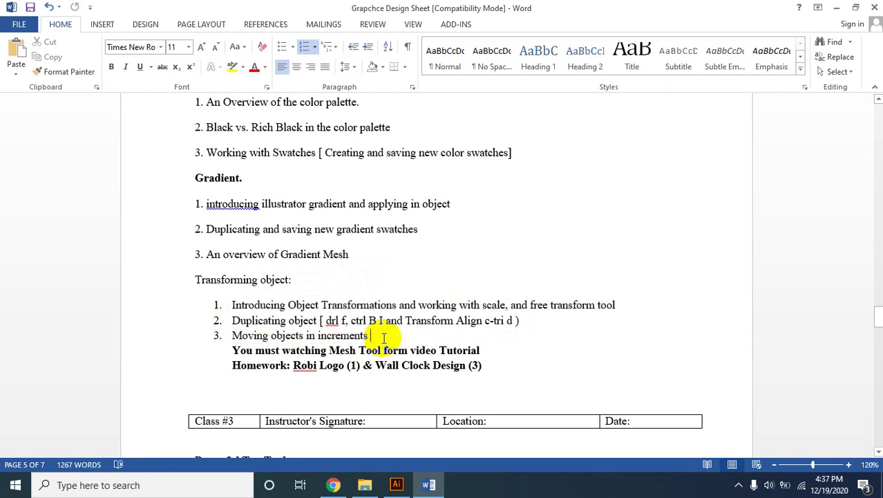
# Back in Illustrator, draw a red rectangle at the artboard's top left
pyautogui.click(406, 486)
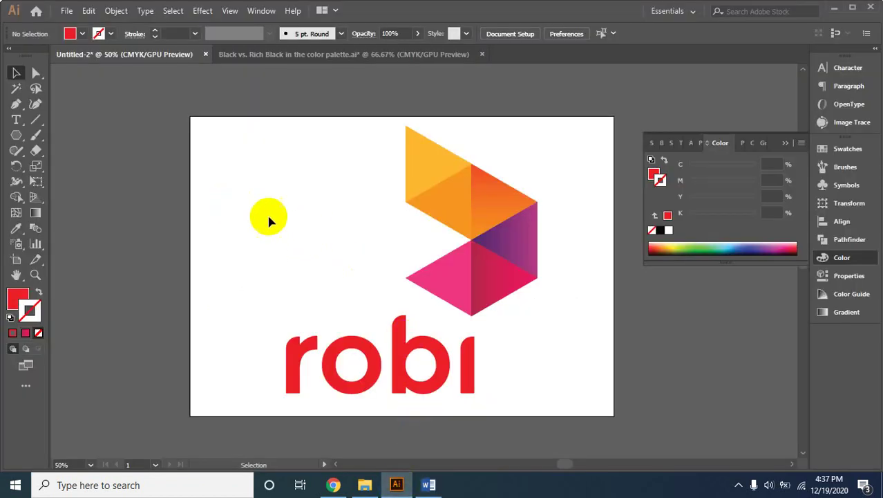
pyautogui.click(282, 184)
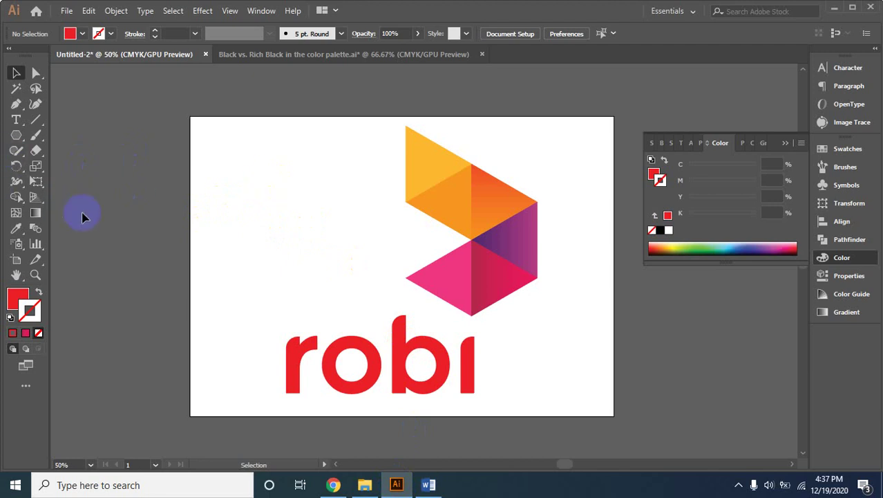
pyautogui.click(18, 134)
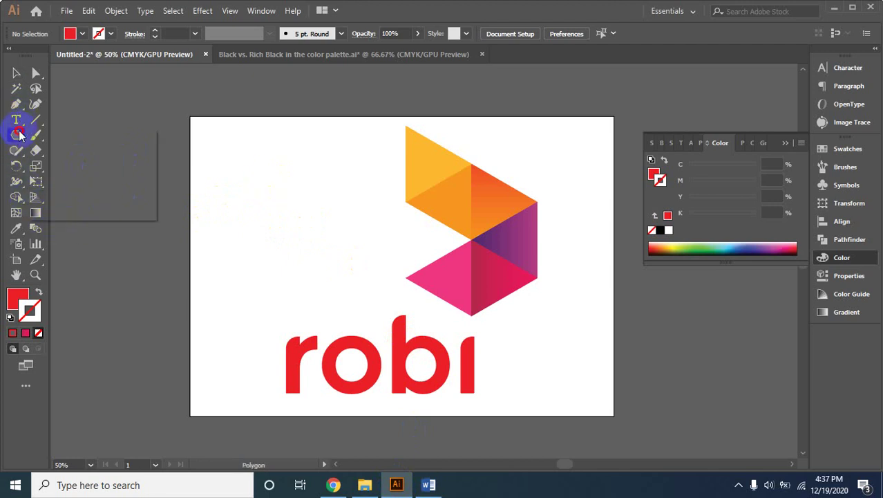
pyautogui.moveTo(19, 135); pyautogui.dragTo(41, 135)
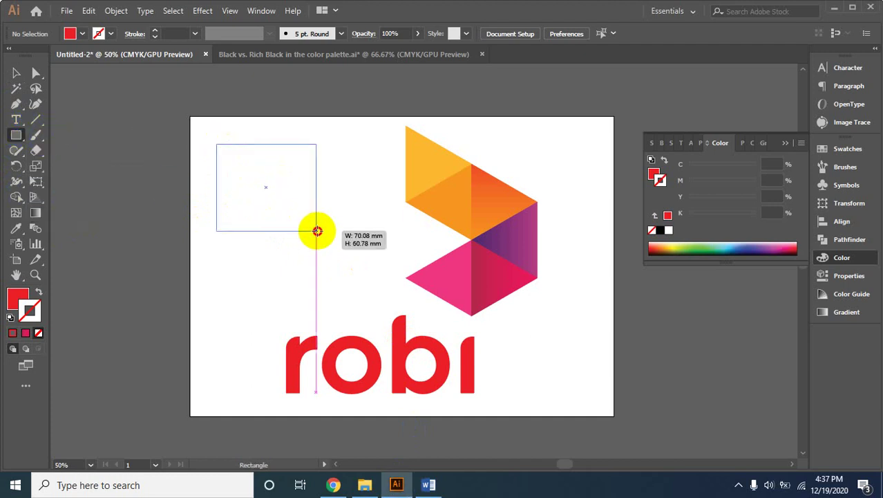
pyautogui.moveTo(216, 144); pyautogui.dragTo(317, 230)
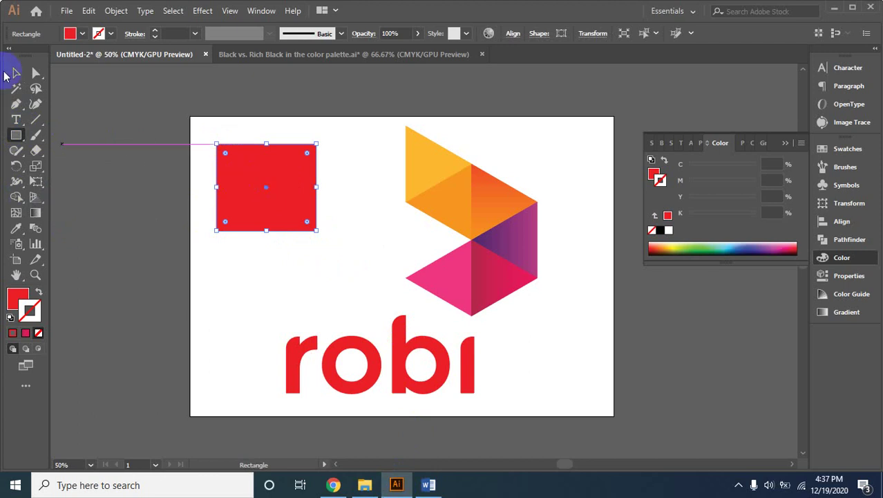
pyautogui.click(16, 72)
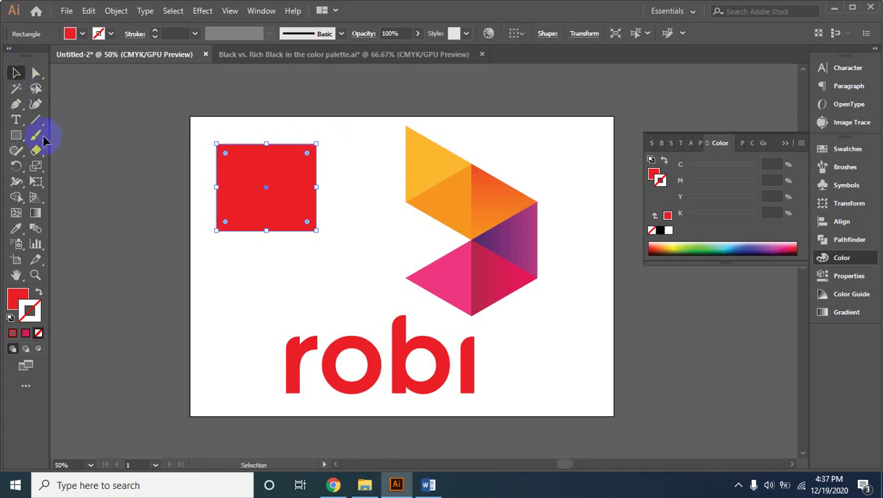
# Toggle selection of the red rectangle with the Selection tool
pyautogui.click(223, 128)
pyautogui.click(270, 174)
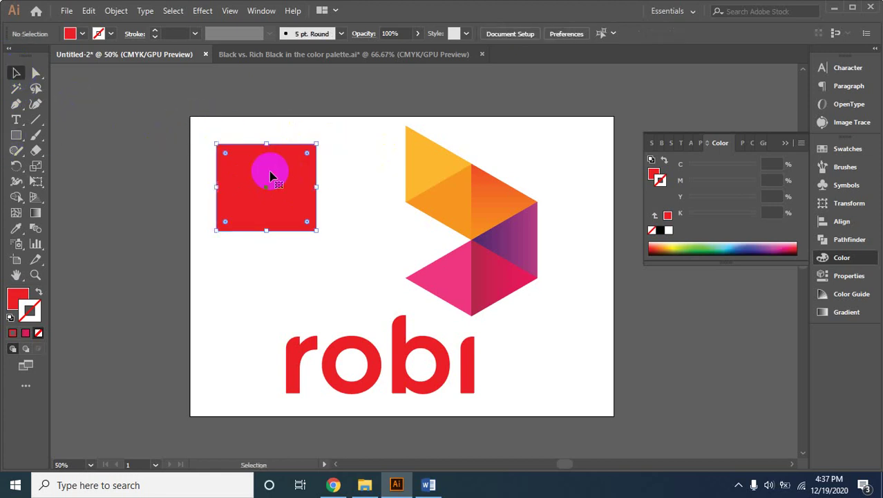
pyautogui.click(278, 118)
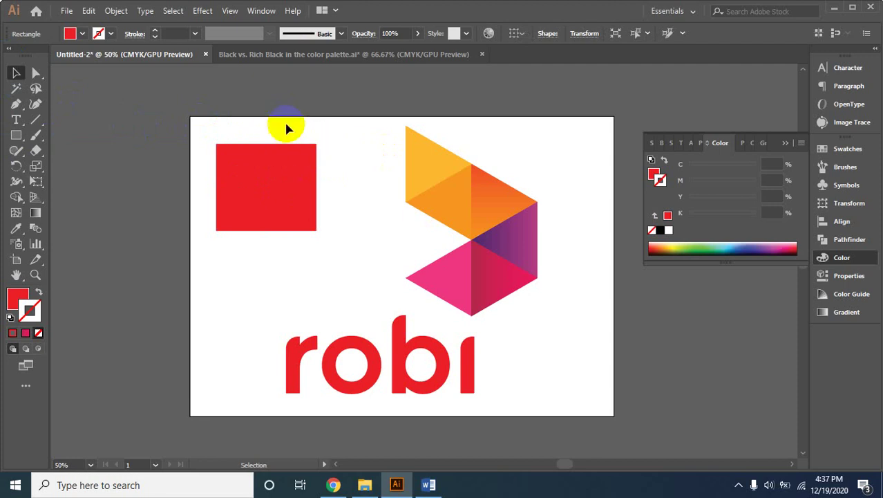
pyautogui.click(309, 228)
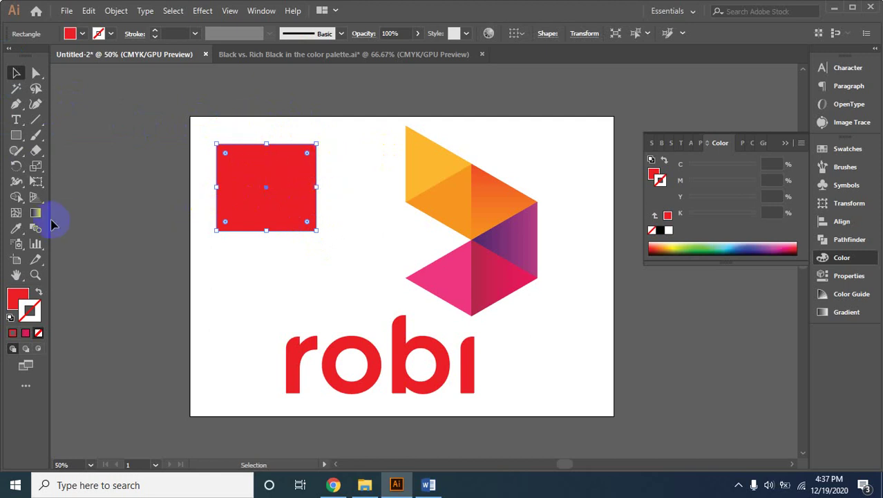
pyautogui.click(223, 204)
pyautogui.click(306, 221)
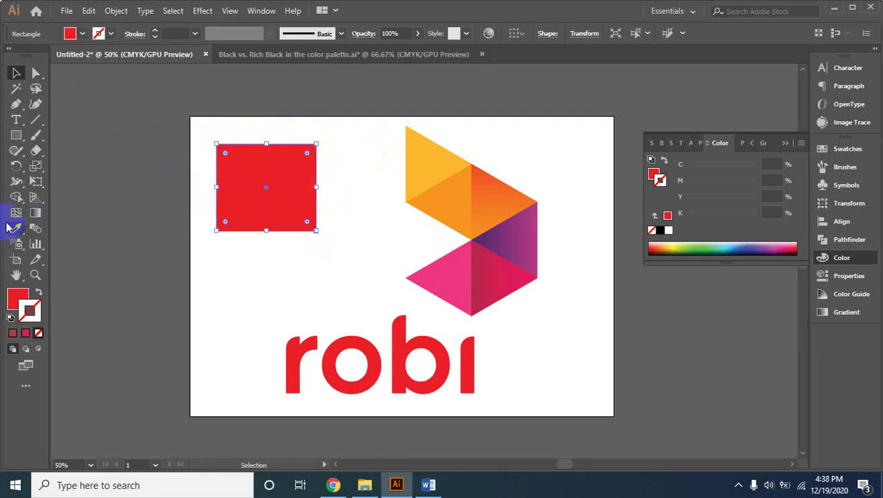
pyautogui.click(403, 132)
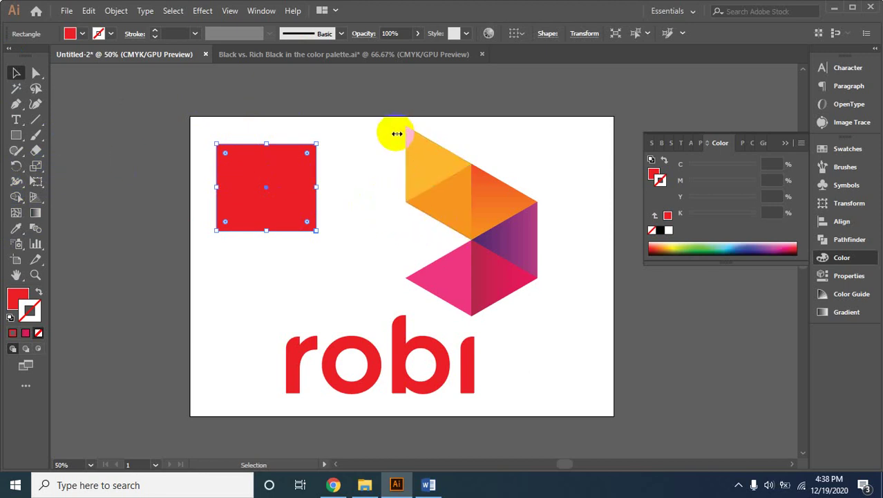
pyautogui.click(307, 145)
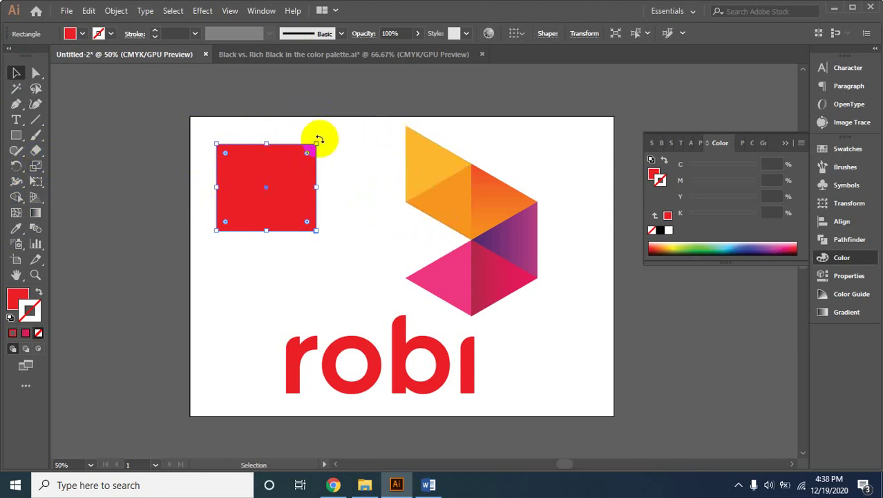
pyautogui.click(292, 174)
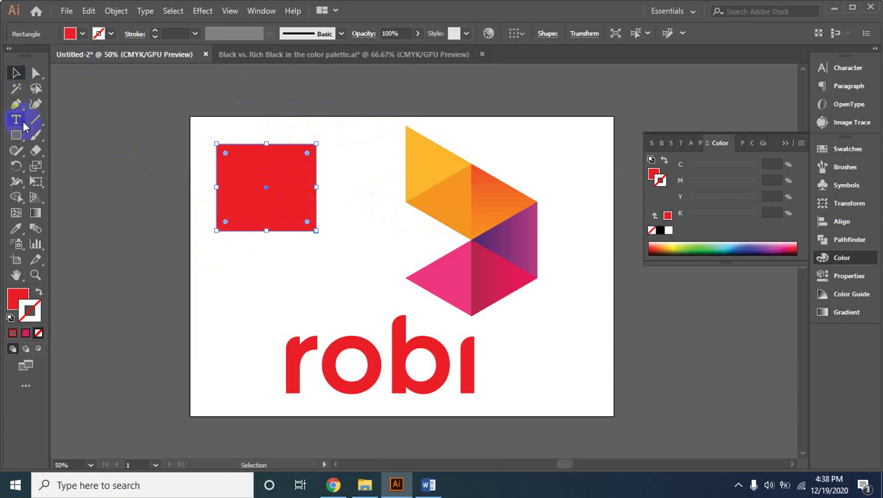
pyautogui.click(16, 103)
# Draw an S-shaped curve left of the artboard and swap its fill to a red stroke
pyautogui.click(145, 199)
pyautogui.moveTo(166, 296); pyautogui.dragTo(168, 323)
pyautogui.moveTo(140, 365); pyautogui.dragTo(121, 392)
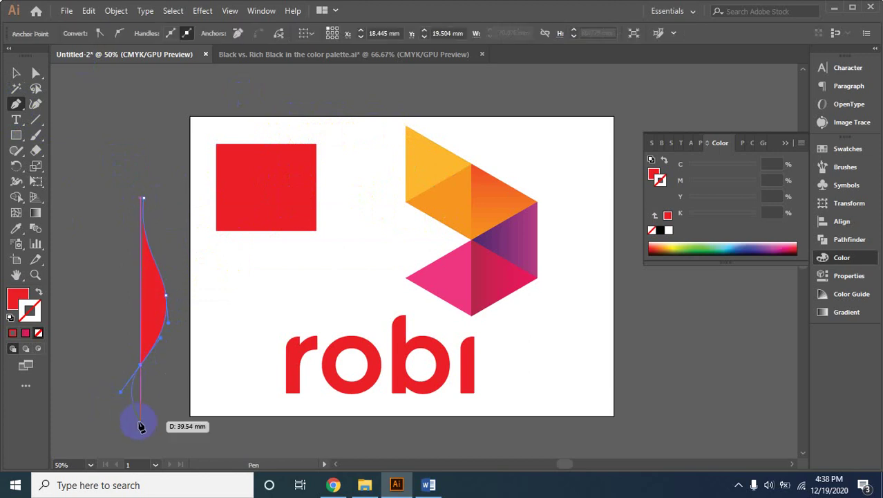
pyautogui.click(15, 75)
pyautogui.click(38, 295)
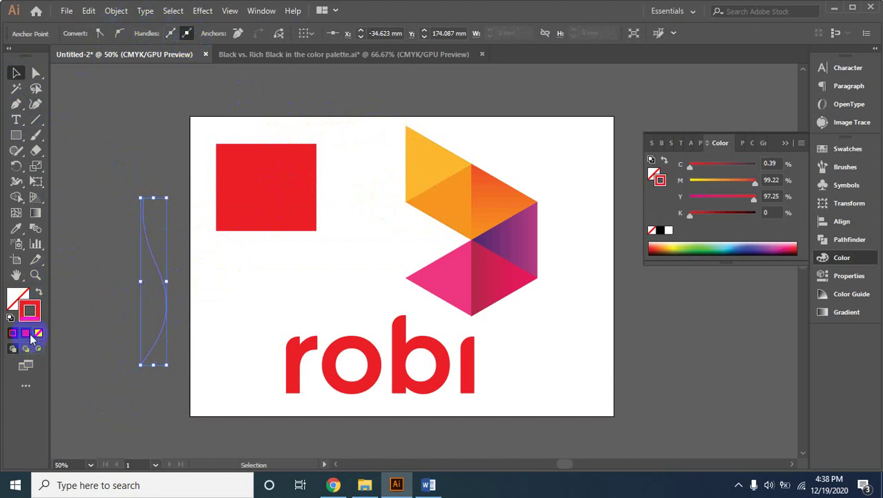
pyautogui.click(187, 291)
pyautogui.click(164, 279)
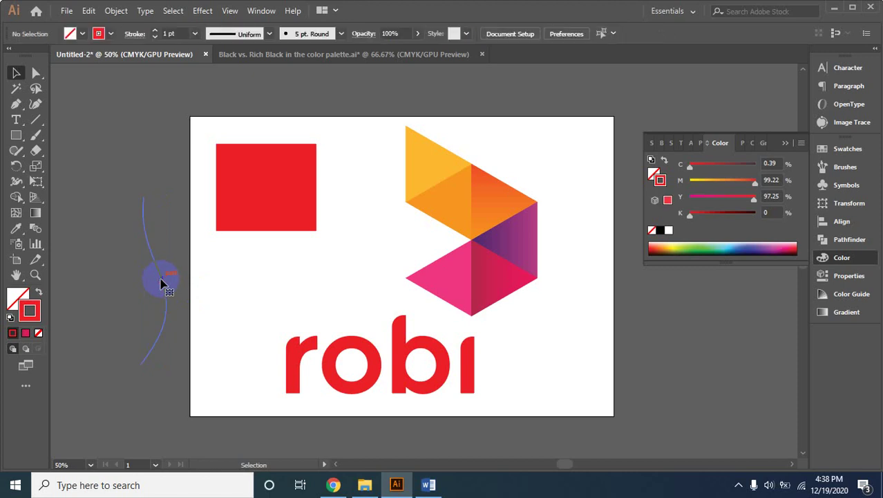
# Give the curve a 13 pt stroke weight
pyautogui.click(168, 33)
pyautogui.write('13')
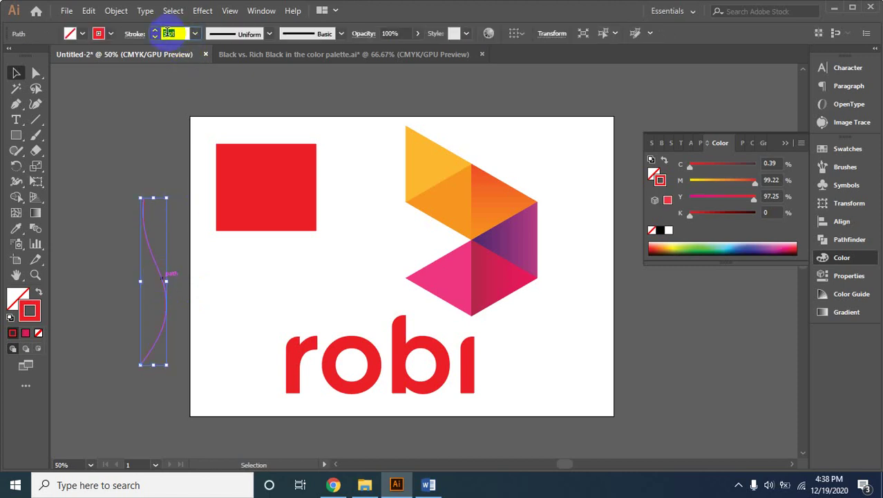
pyautogui.press('Return')
pyautogui.click(153, 140)
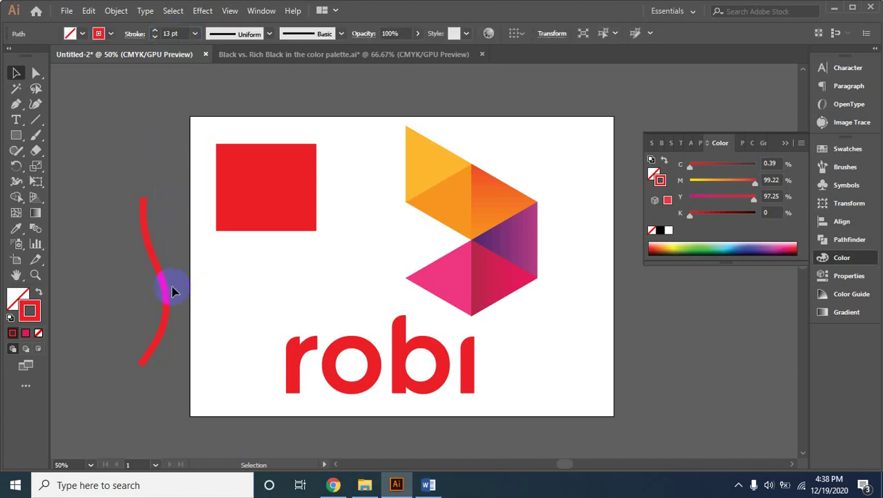
pyautogui.click(165, 318)
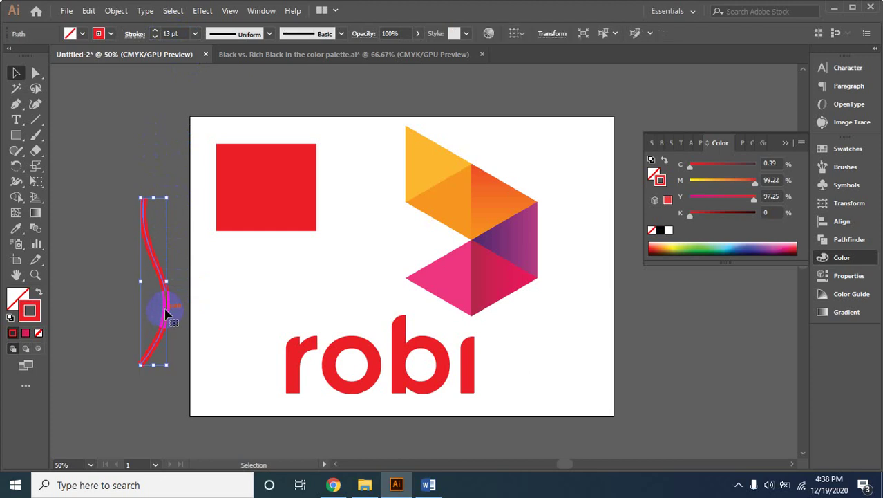
pyautogui.click(173, 291)
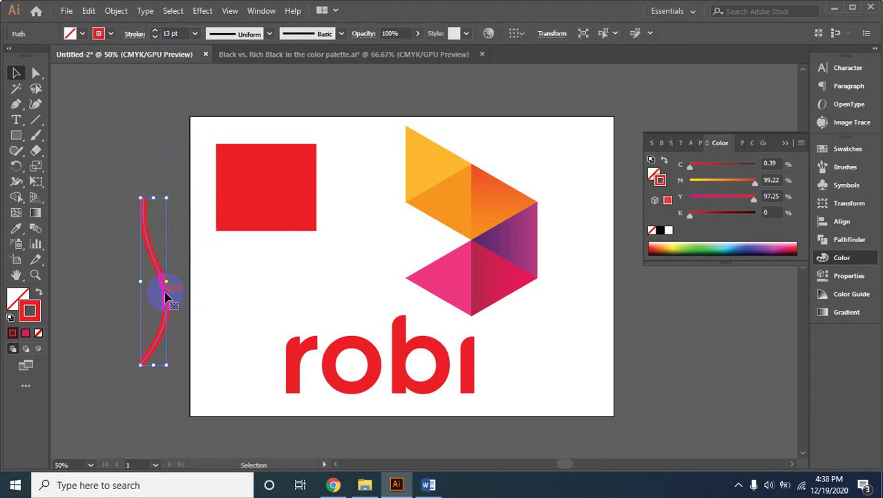
# Try repeating a transform and dragging a copy of the curve, then delete the extra copy
pyautogui.rightClick(166, 297)
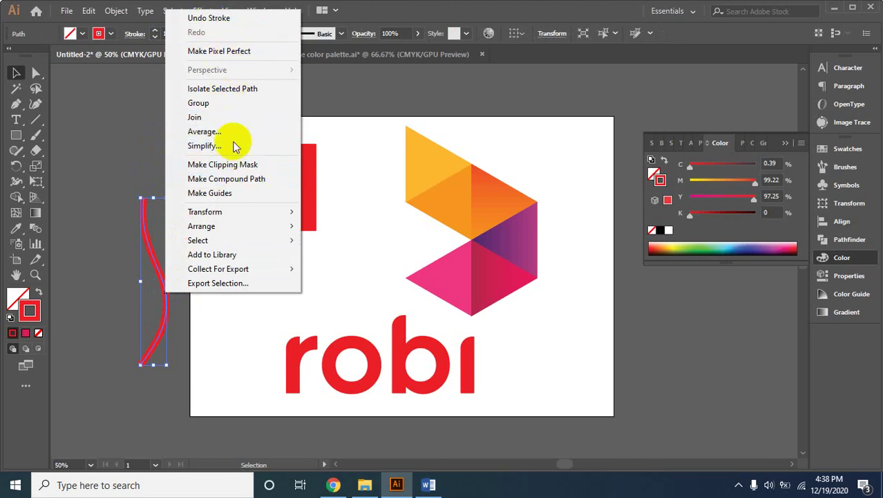
pyautogui.moveTo(204, 212)
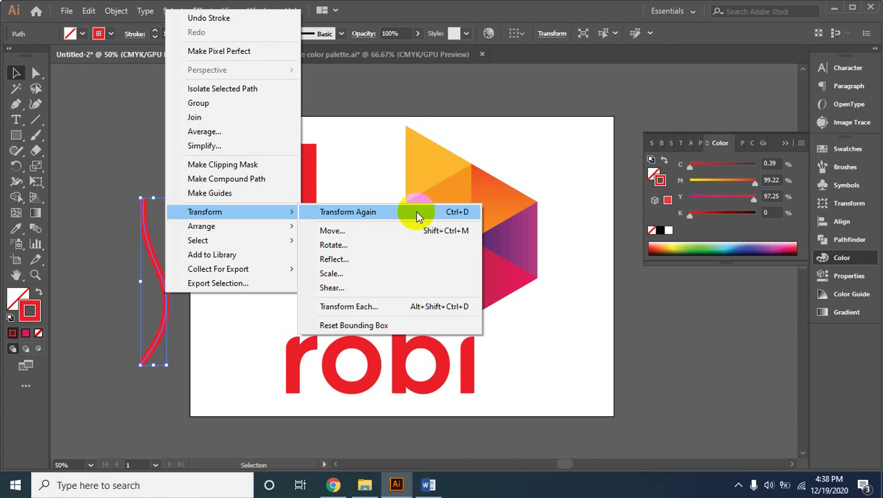
pyautogui.click(416, 215)
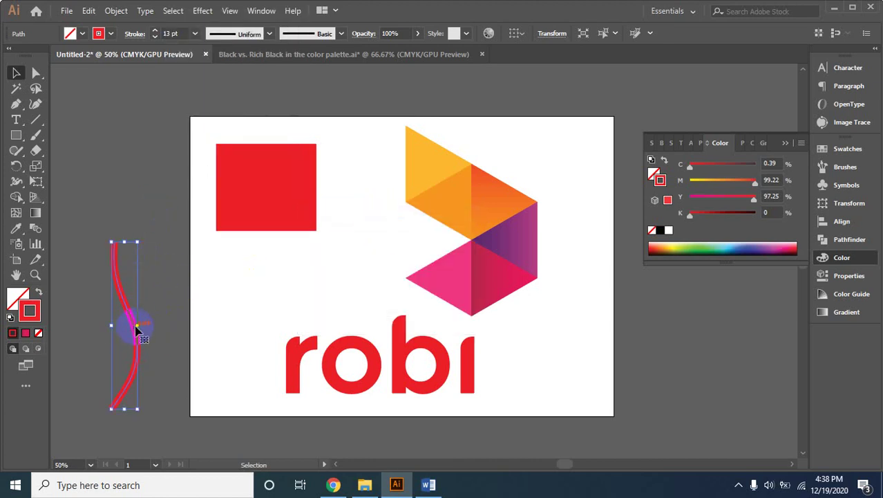
pyautogui.click(159, 268)
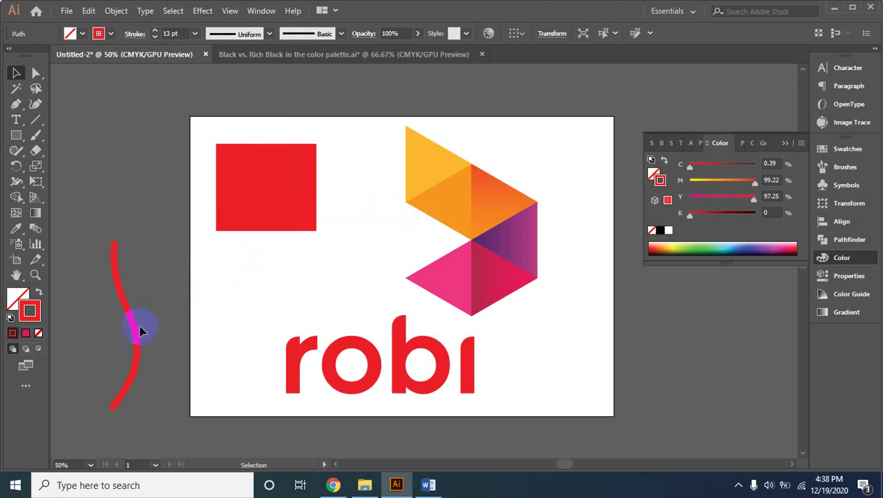
pyautogui.moveTo(137, 334); pyautogui.dragTo(179, 314)
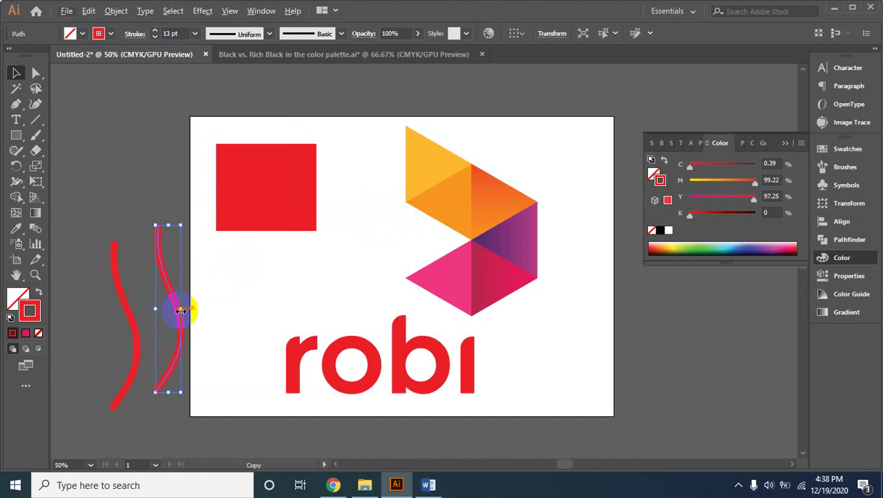
pyautogui.press('Delete')
pyautogui.click(97, 358)
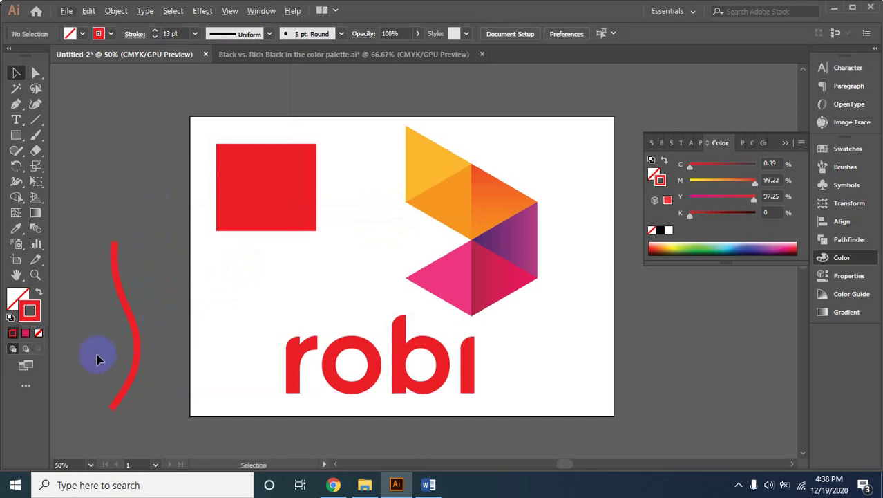
pyautogui.click(133, 317)
# Reflect the curve vertically as a copy and marquee-select both crossed curves
pyautogui.rightClick(134, 321)
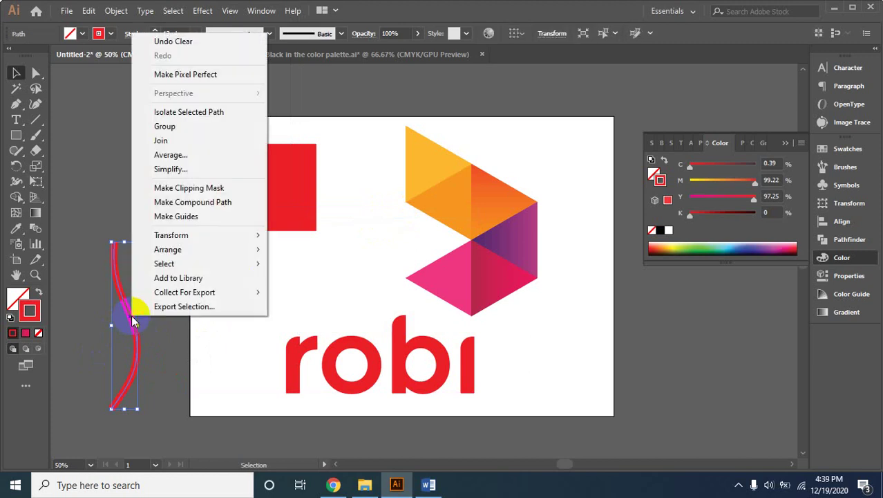
pyautogui.moveTo(171, 235)
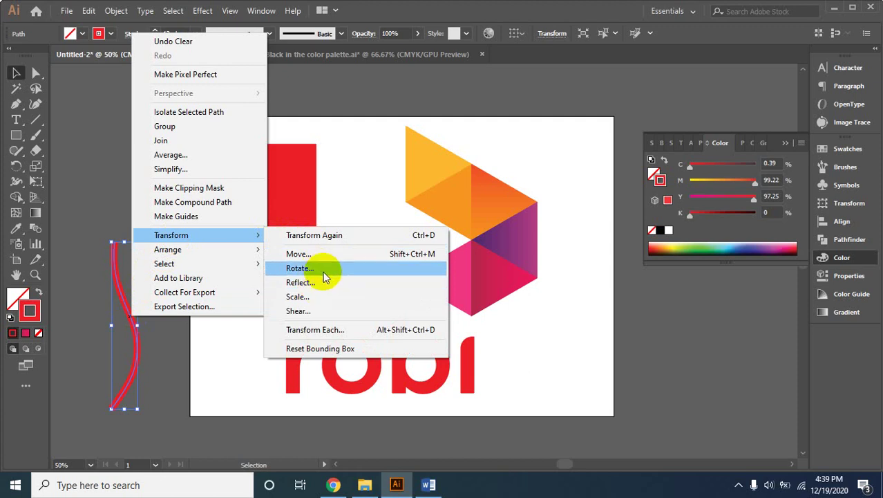
pyautogui.click(323, 283)
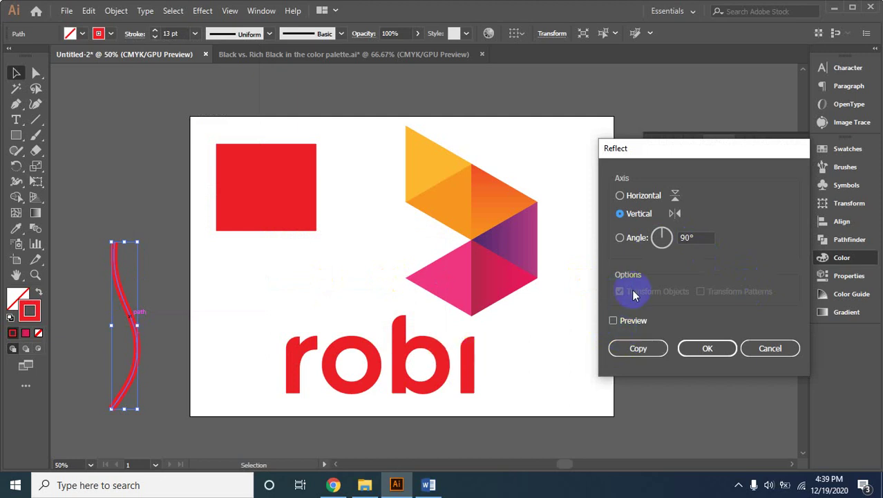
pyautogui.click(613, 321)
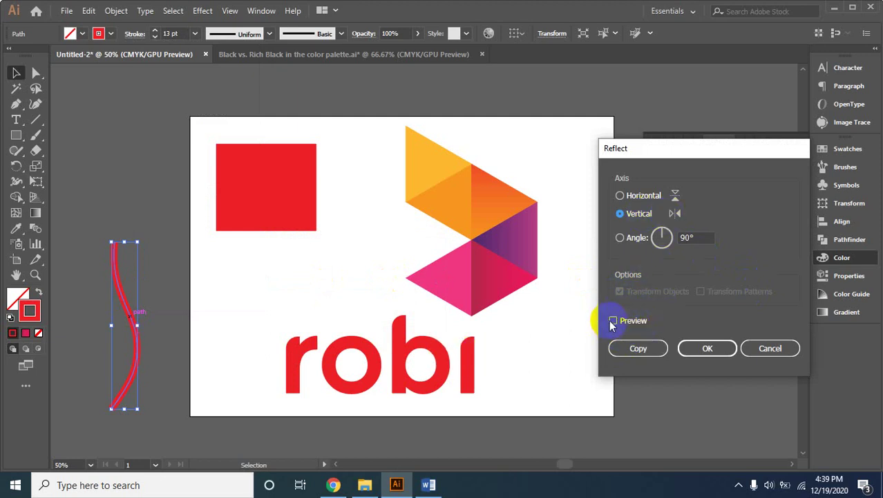
pyautogui.click(632, 348)
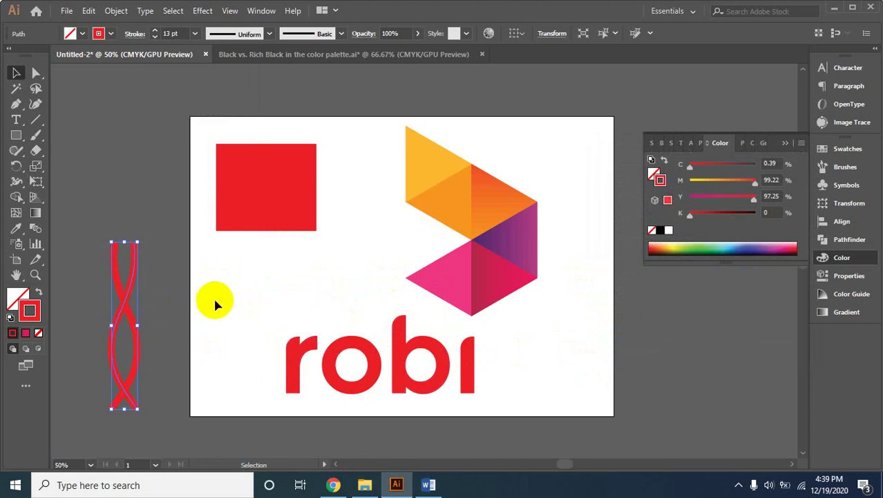
pyautogui.click(155, 218)
pyautogui.click(87, 255)
pyautogui.moveTo(165, 336); pyautogui.dragTo(186, 362)
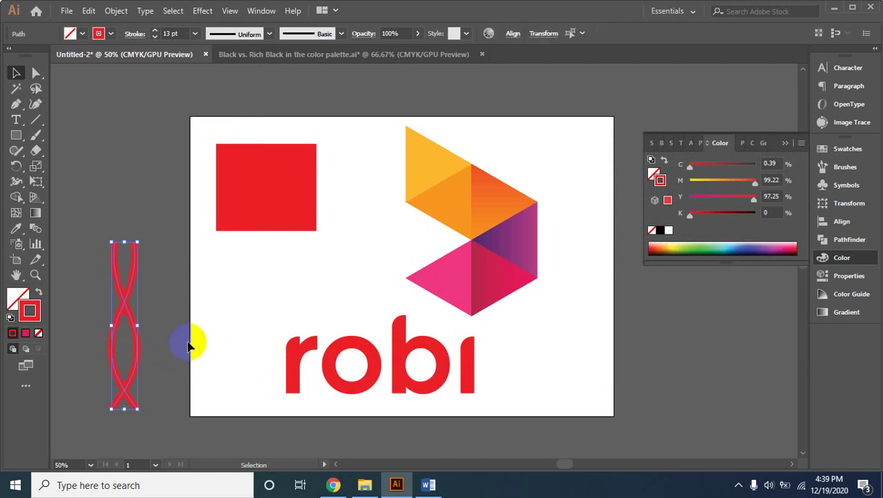
pyautogui.click(174, 270)
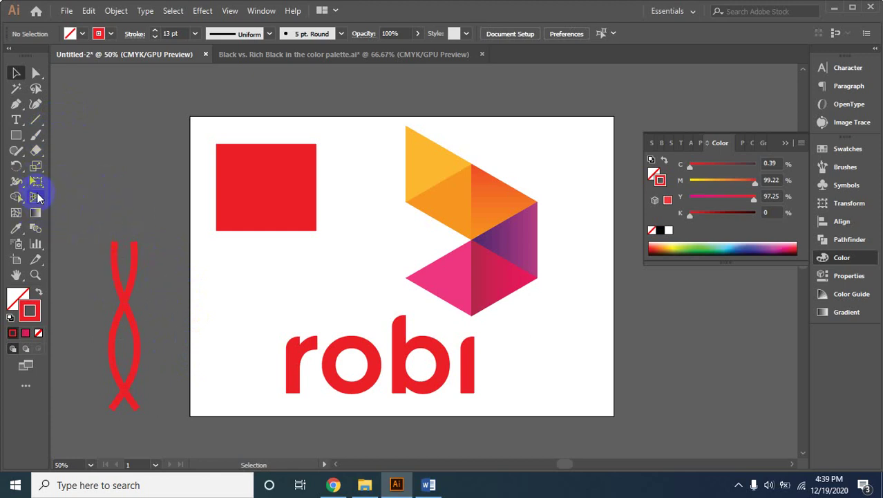
# Stretch the red square horizontally into a wide rectangle with the Scale tool
pyautogui.click(241, 183)
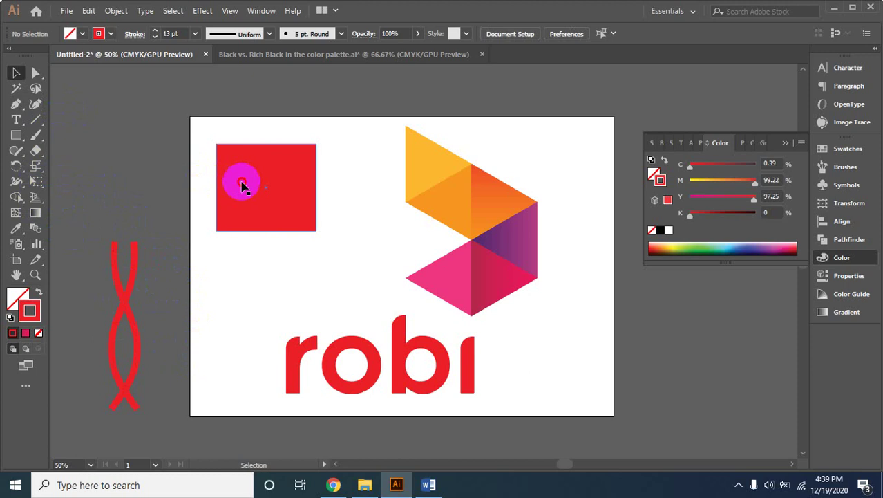
pyautogui.click(37, 168)
pyautogui.moveTo(53, 171); pyautogui.dragTo(98, 176)
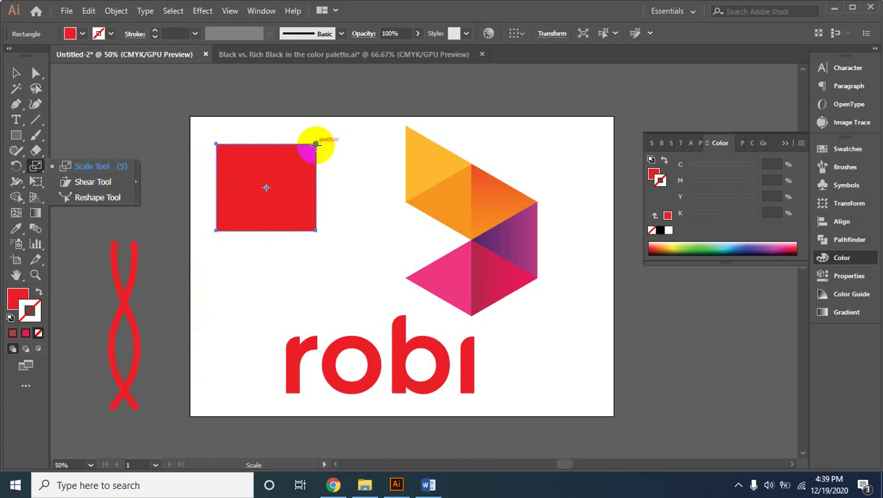
pyautogui.moveTo(315, 143); pyautogui.dragTo(368, 143)
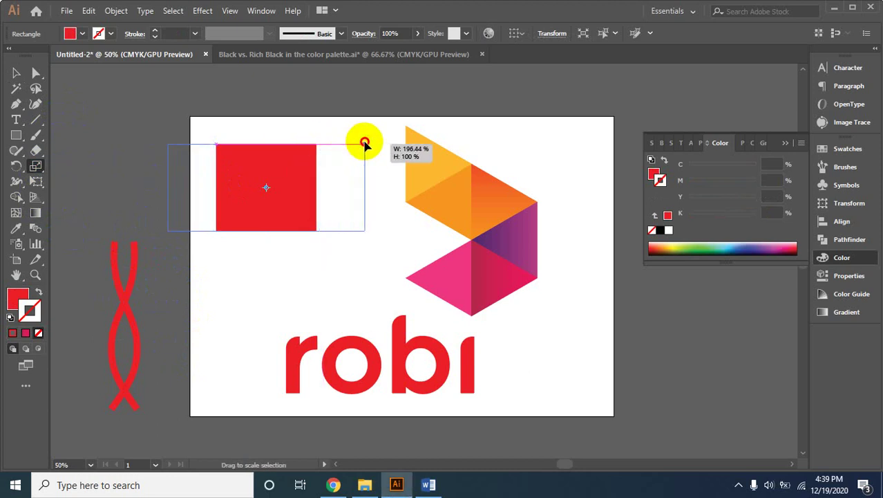
pyautogui.moveTo(368, 143); pyautogui.dragTo(382, 160)
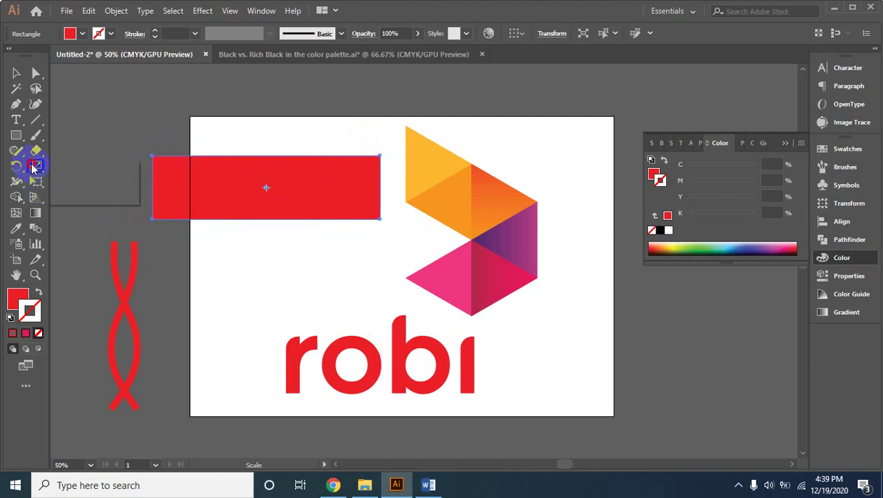
# Shear the rectangle into a right-leaning parallelogram
pyautogui.moveTo(34, 167); pyautogui.dragTo(91, 182)
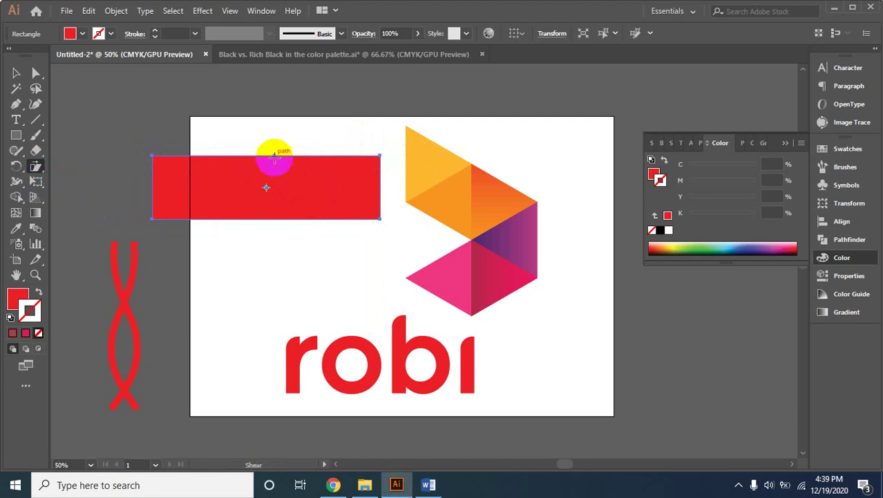
pyautogui.moveTo(380, 155)
pyautogui.mouseDown()
pyautogui.moveTo(341, 161)
pyautogui.moveTo(388, 167)
pyautogui.mouseUp()
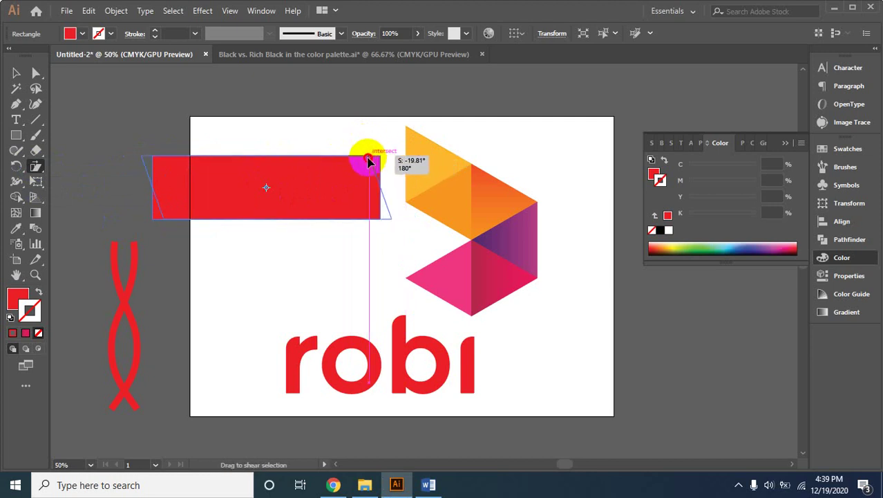
pyautogui.moveTo(388, 167); pyautogui.dragTo(366, 156)
pyautogui.click(33, 168)
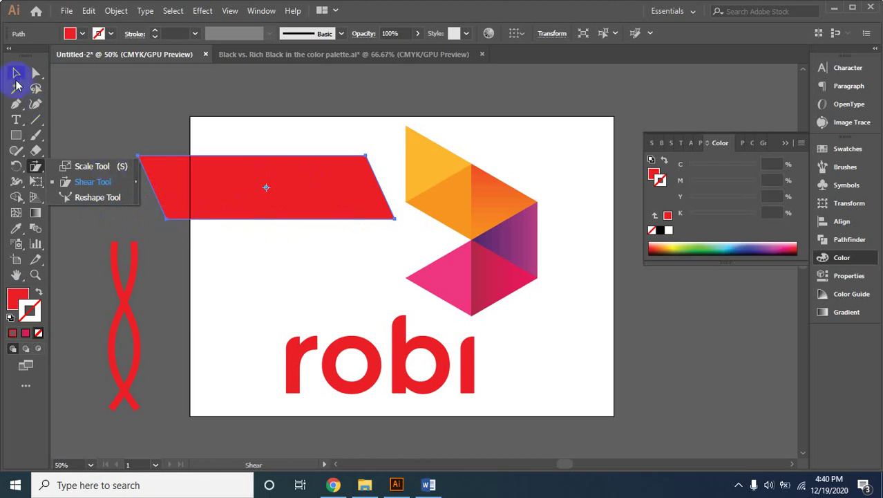
# Add an anchor point to the parallelogram's bottom edge
pyautogui.click(13, 64)
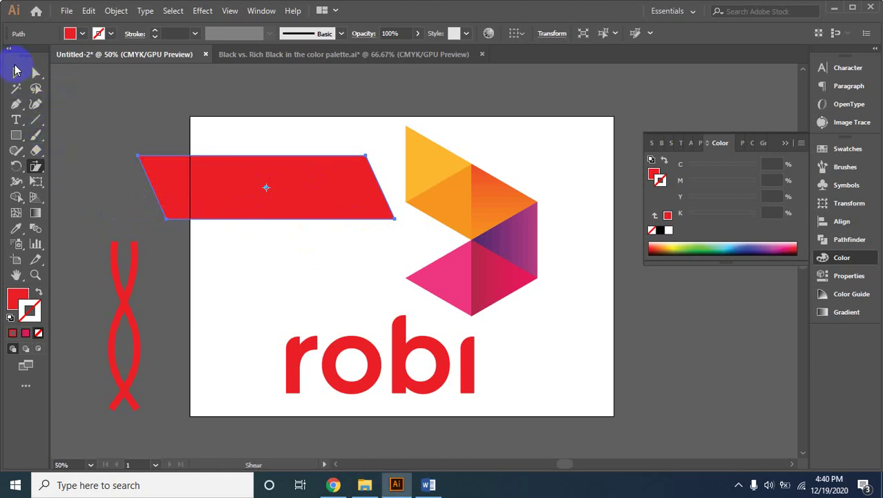
pyautogui.click(17, 74)
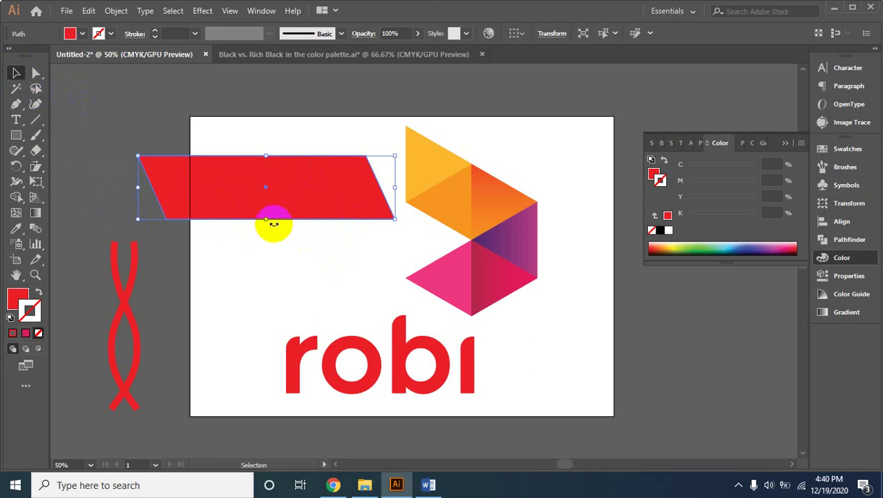
pyautogui.click(147, 174)
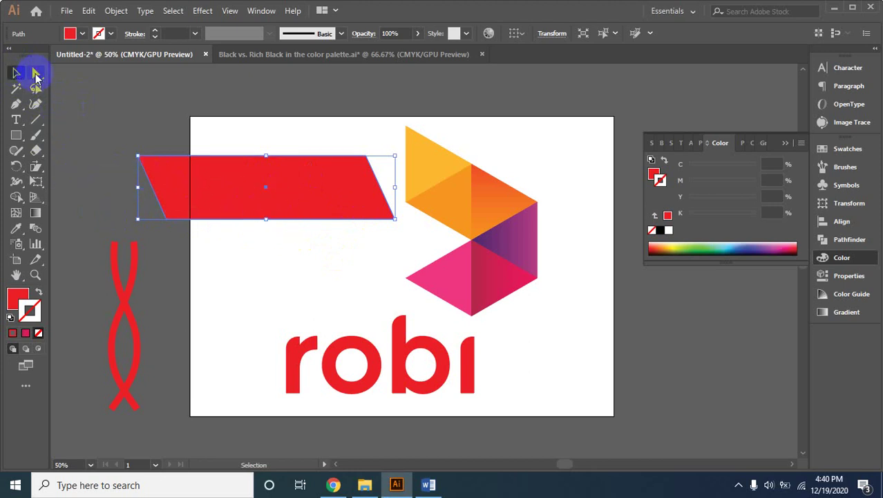
pyautogui.click(36, 74)
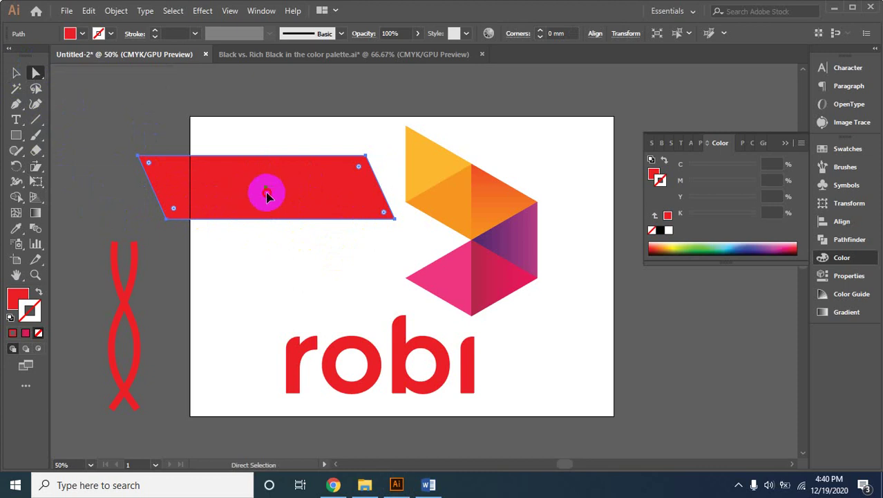
pyautogui.click(16, 103)
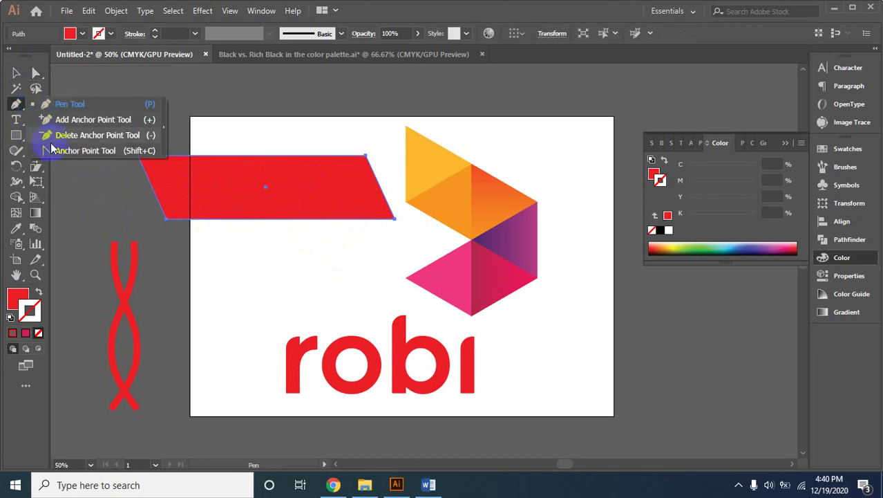
pyautogui.click(69, 103)
pyautogui.click(274, 220)
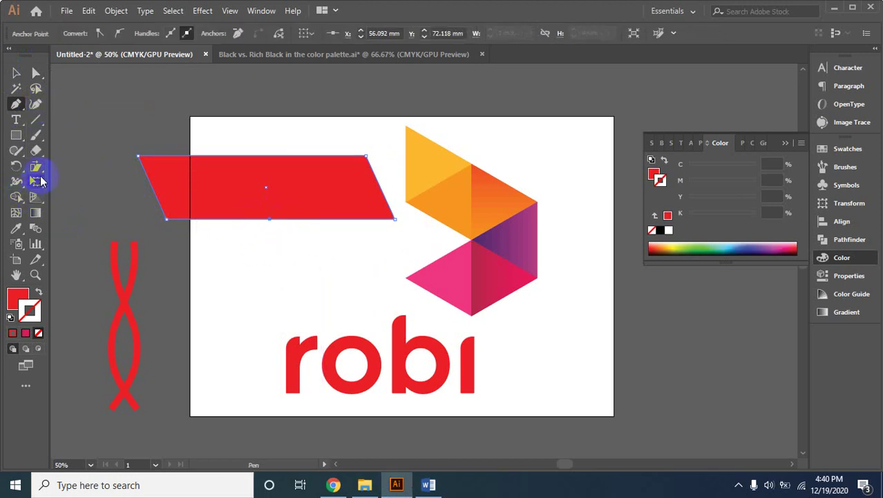
# Pull the banner's bottom edge into an inward notch with the Reshape tool
pyautogui.moveTo(39, 176); pyautogui.dragTo(73, 199)
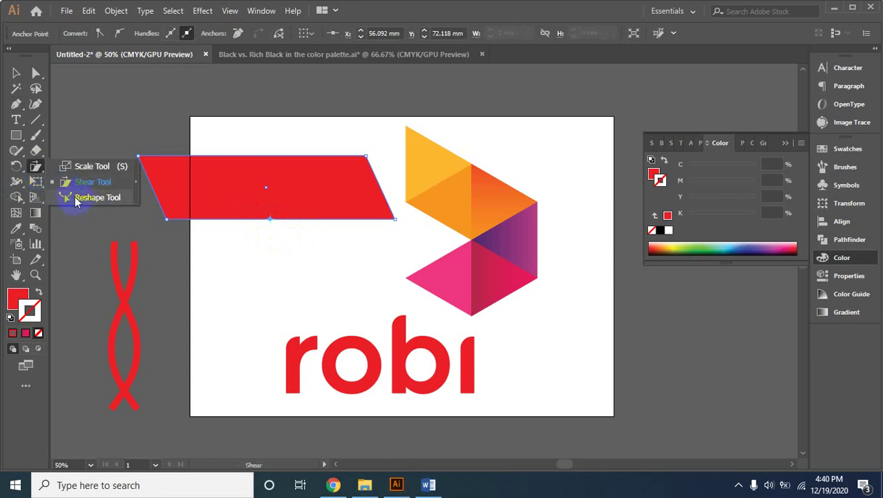
pyautogui.click(276, 219)
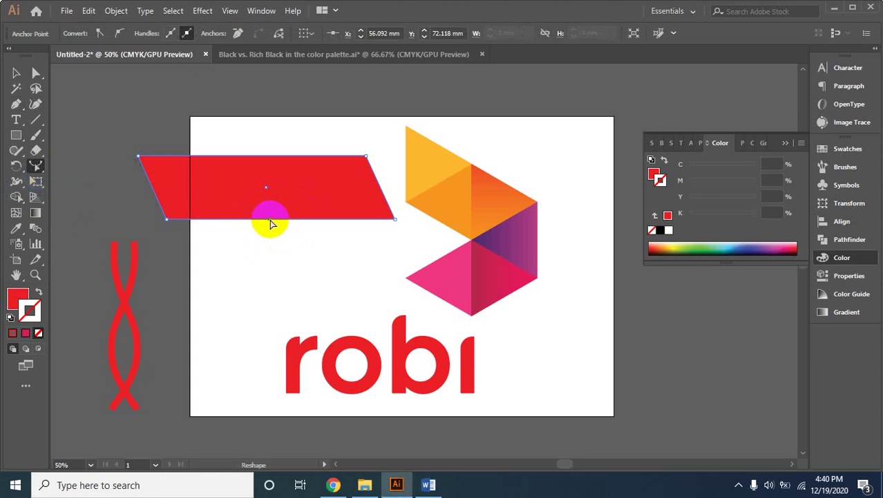
pyautogui.moveTo(270, 221); pyautogui.dragTo(284, 285)
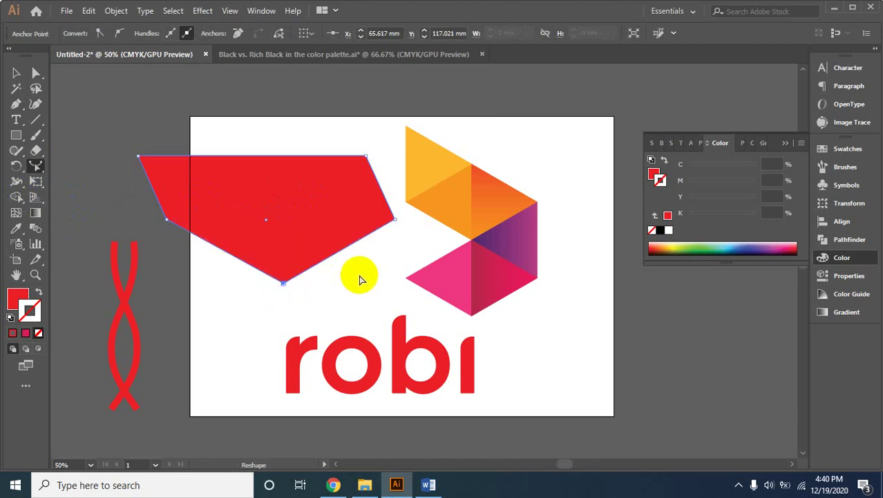
pyautogui.click(285, 283)
pyautogui.moveTo(283, 285)
pyautogui.mouseDown()
pyautogui.moveTo(267, 172)
pyautogui.moveTo(266, 185)
pyautogui.mouseUp()
pyautogui.click(270, 185)
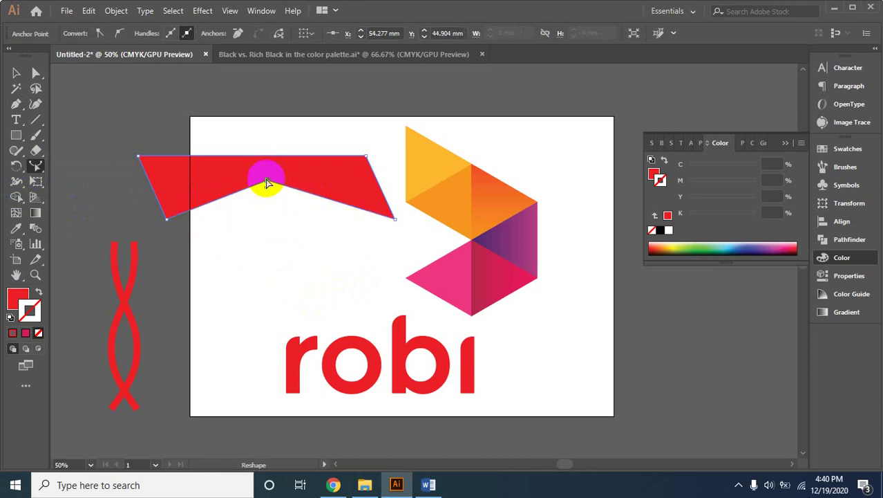
# Delete the red banner and twisted lines, then switch to the Word notes
pyautogui.click(15, 74)
pyautogui.click(358, 270)
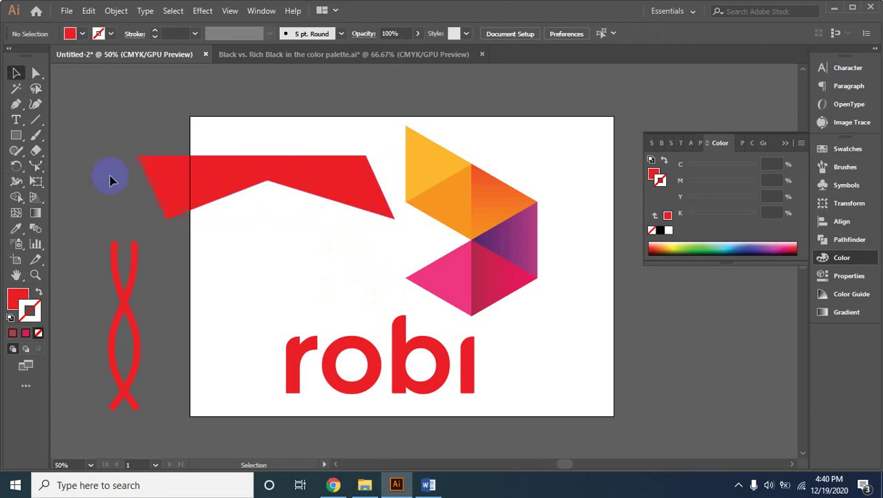
pyautogui.moveTo(154, 250); pyautogui.dragTo(231, 369)
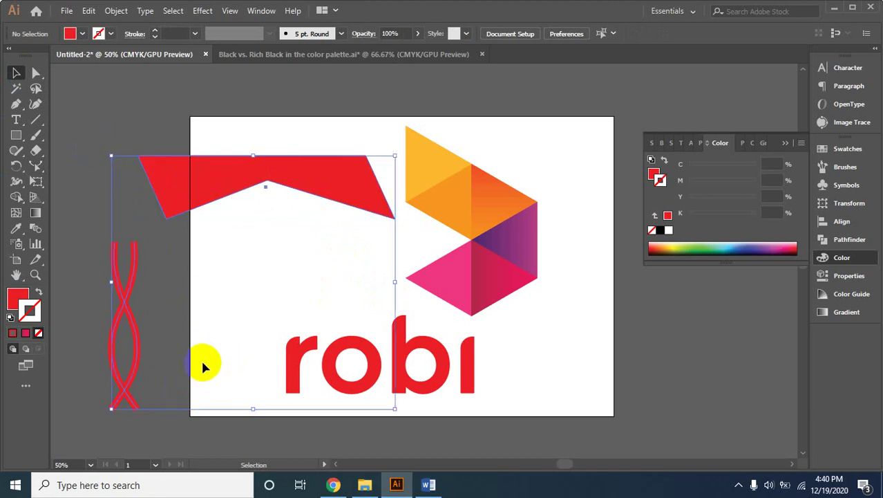
pyautogui.press('Delete')
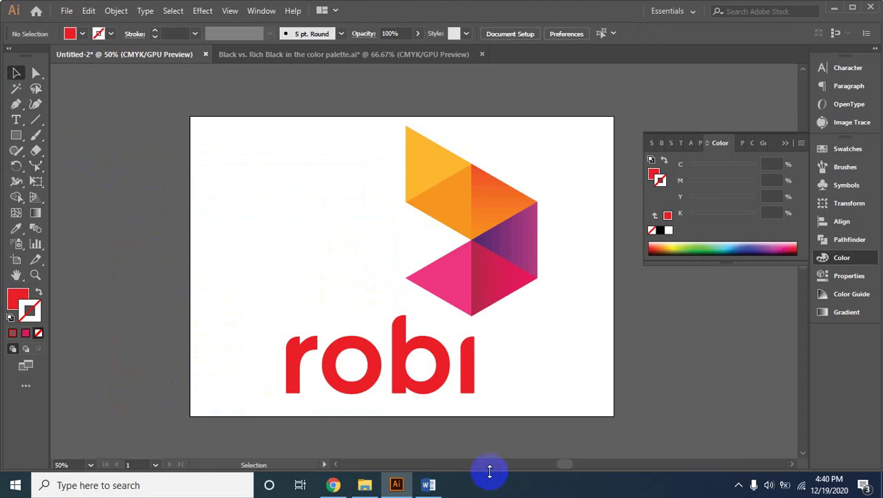
pyautogui.click(430, 486)
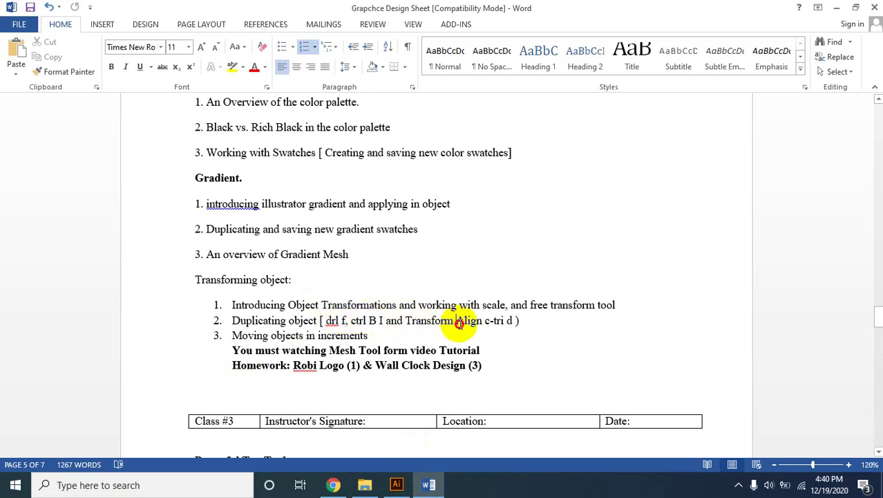
# Highlight 'scale' in the Transforming object notes, then switch back to Illustrator
pyautogui.click(517, 320)
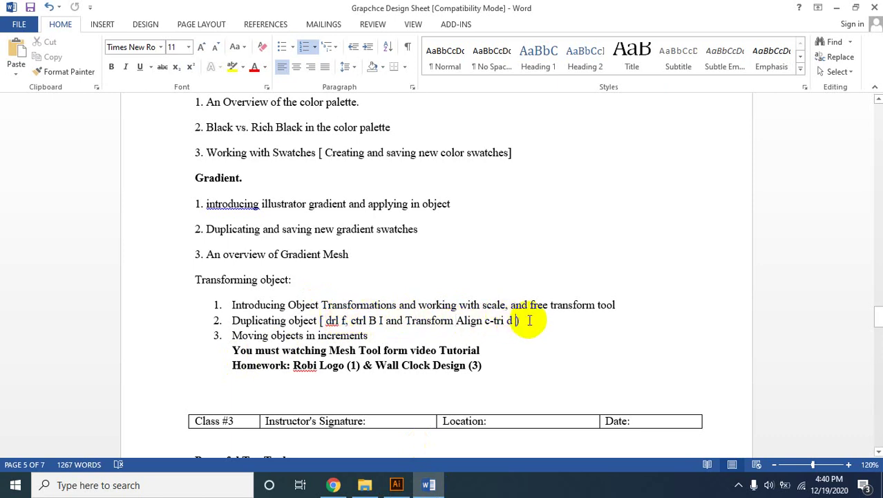
pyautogui.click(482, 304)
pyautogui.doubleClick(500, 305)
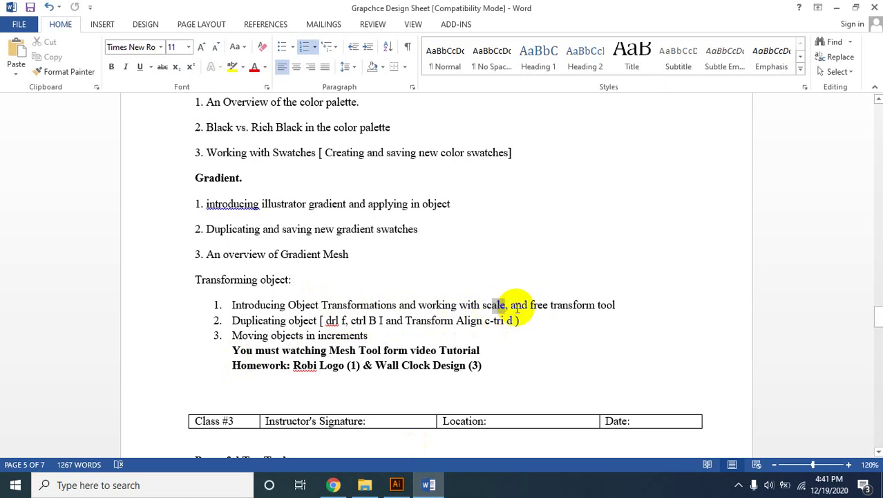
pyautogui.click(362, 304)
pyautogui.click(397, 486)
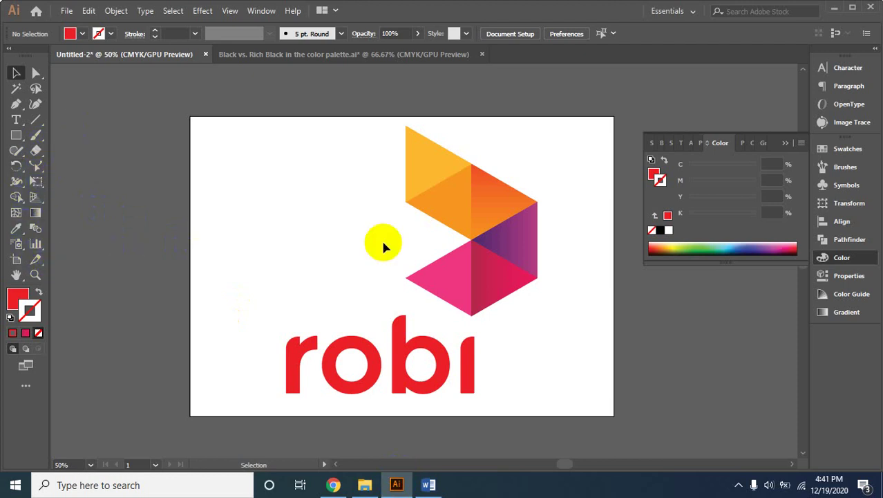
# Marquee-select the entire Robi logo with its text, shrink it slightly and nudge it higher
pyautogui.click(463, 187)
pyautogui.rightClick(479, 203)
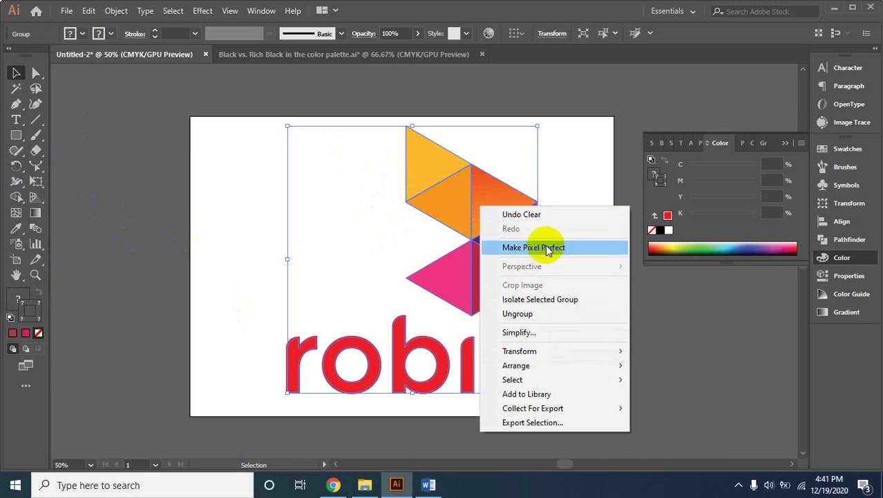
pyautogui.click(268, 211)
pyautogui.click(268, 212)
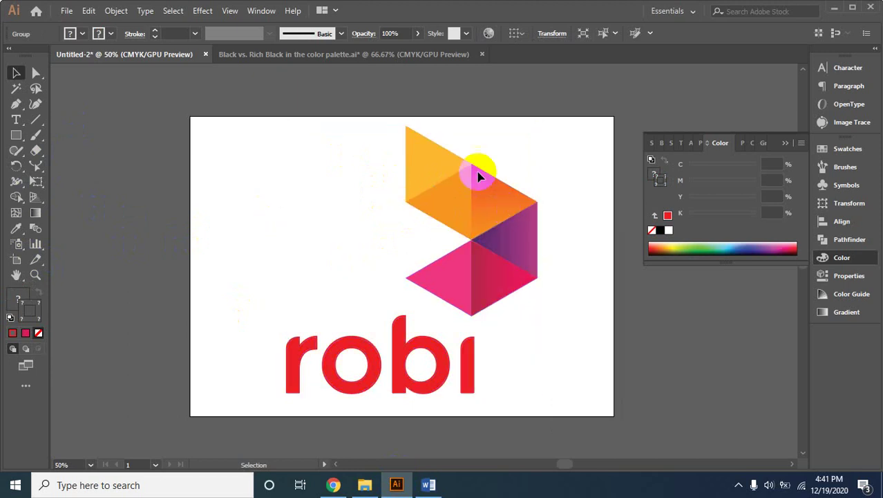
pyautogui.moveTo(256, 134); pyautogui.dragTo(607, 430)
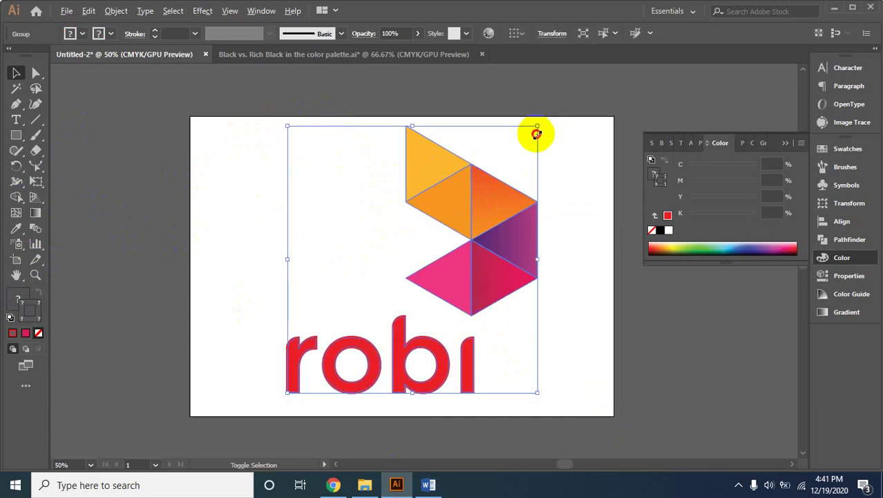
pyautogui.moveTo(539, 126); pyautogui.dragTo(509, 160)
pyautogui.moveTo(468, 255); pyautogui.dragTo(464, 220)
pyautogui.click(521, 256)
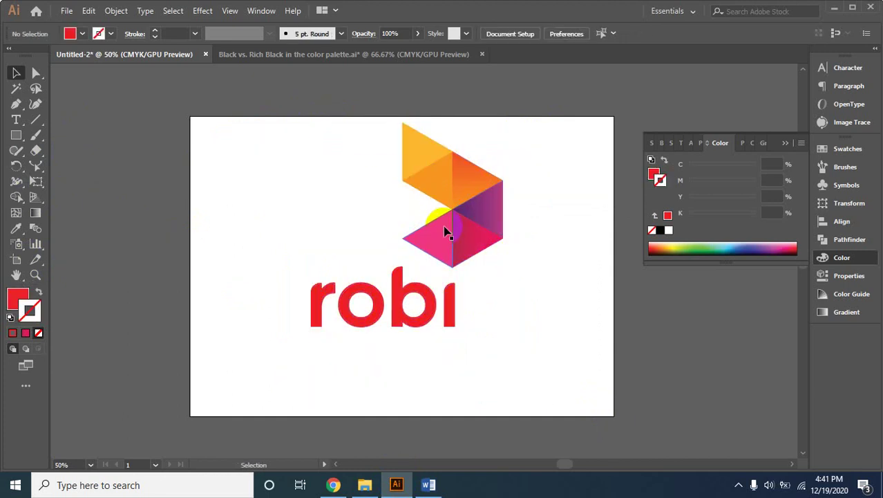
# Reflect a copy of the Robi logo across the horizontal axis and drag it below the original
pyautogui.click(476, 201)
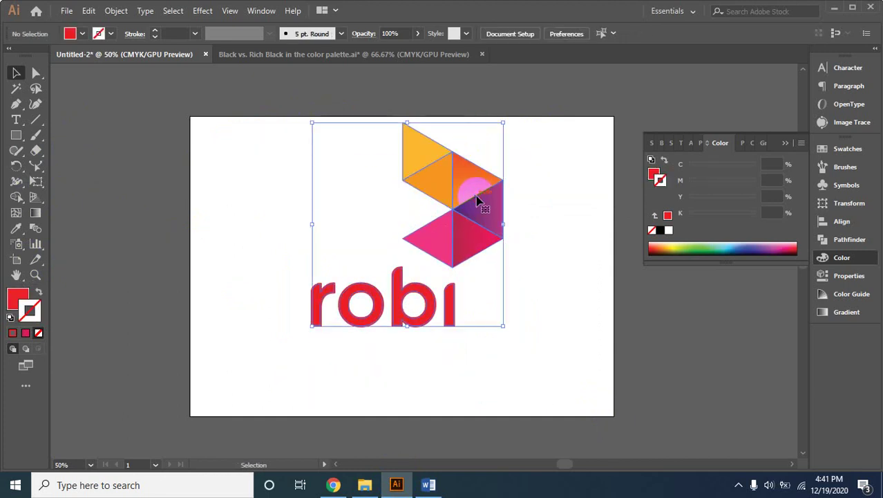
pyautogui.rightClick(477, 199)
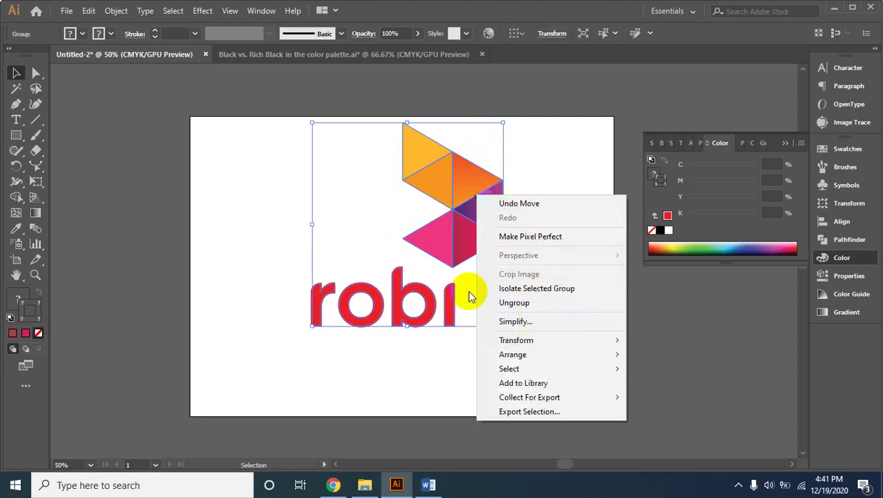
pyautogui.moveTo(516, 340)
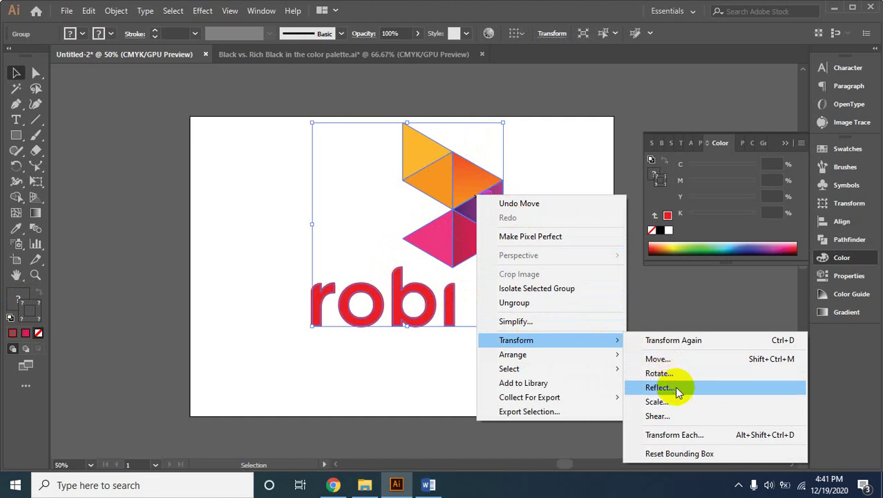
pyautogui.click(674, 386)
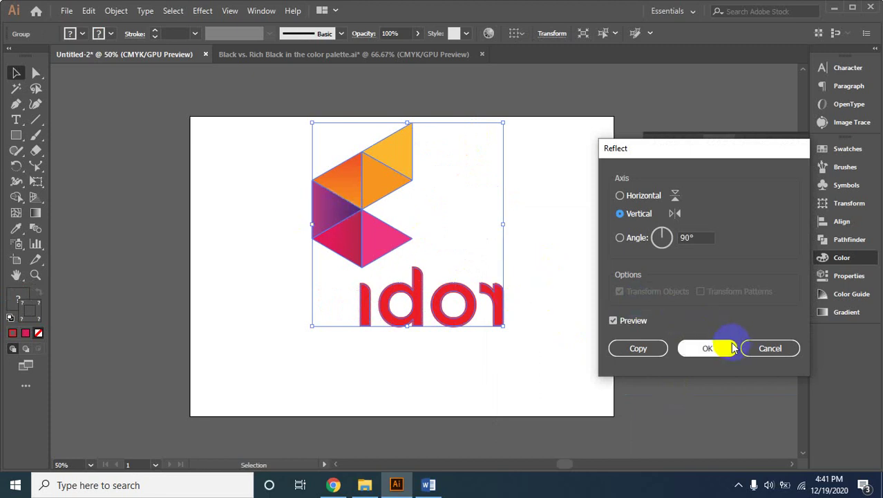
pyautogui.click(620, 196)
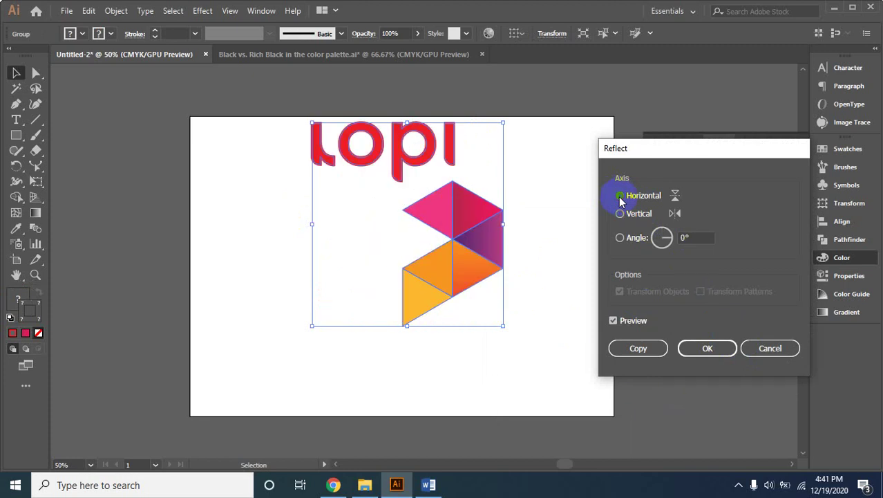
pyautogui.click(638, 350)
pyautogui.moveTo(456, 223); pyautogui.dragTo(454, 427)
pyautogui.click(513, 301)
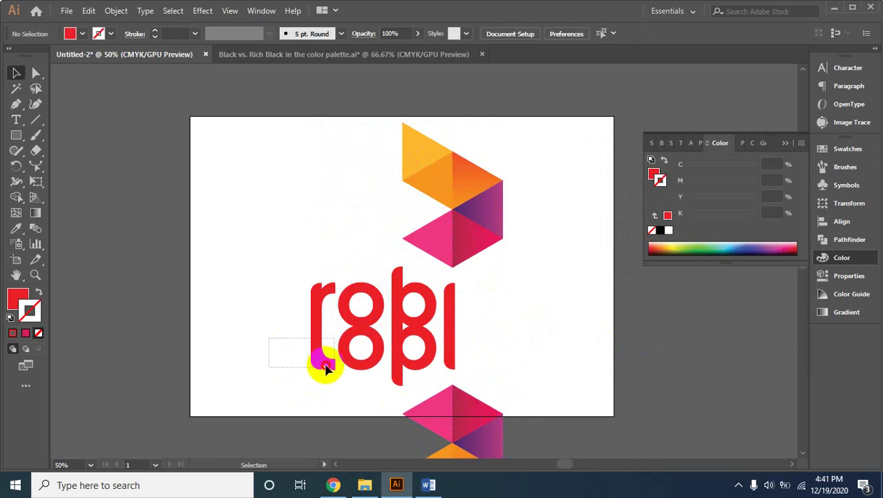
pyautogui.moveTo(270, 339); pyautogui.dragTo(557, 436)
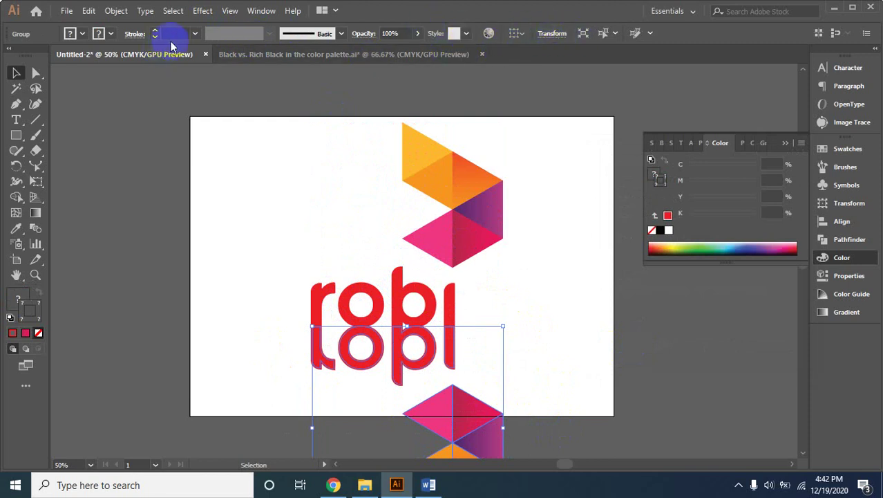
pyautogui.click(419, 34)
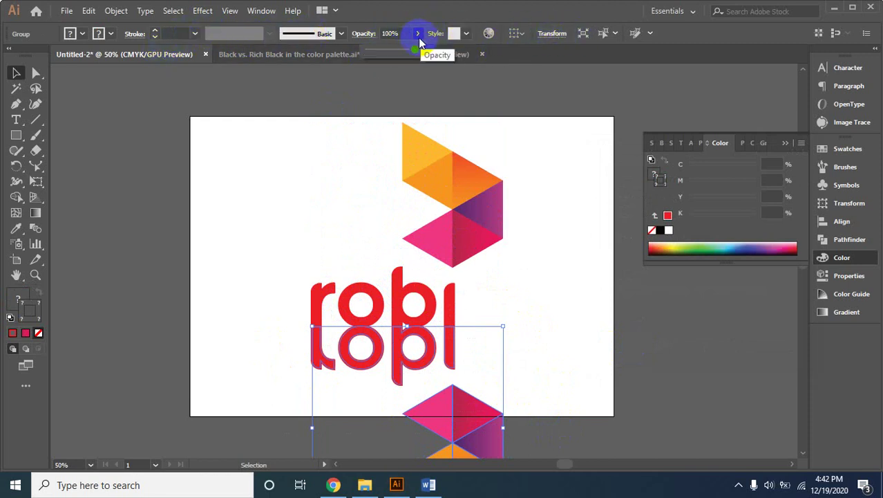
pyautogui.click(390, 50)
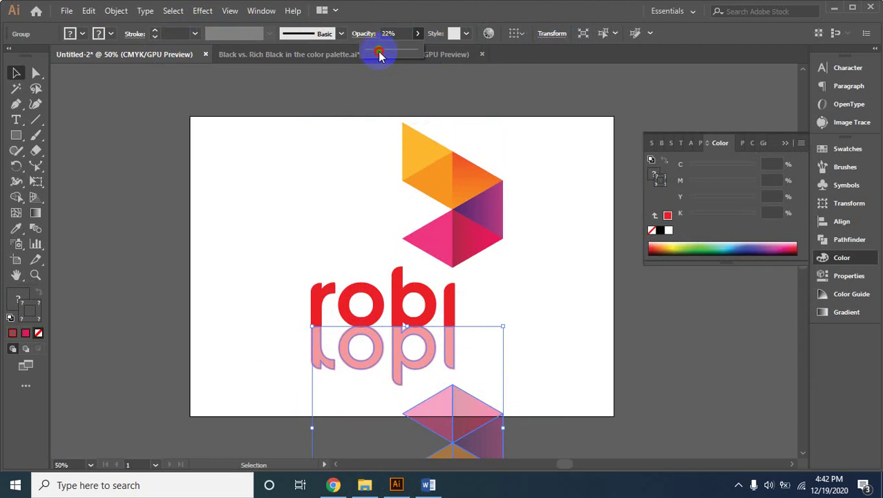
pyautogui.moveTo(378, 55); pyautogui.dragTo(378, 51)
pyautogui.click(545, 335)
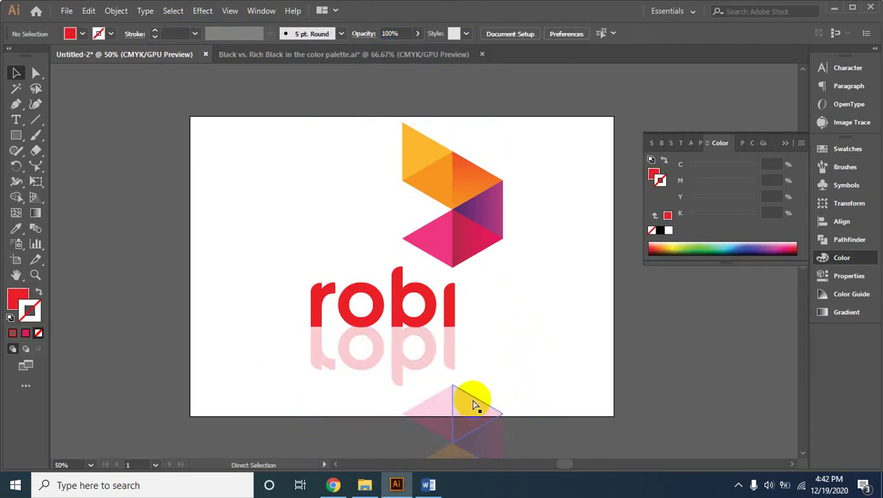
pyautogui.keyDown('ctrl'); pyautogui.keyDown('alt'); pyautogui.click(460, 381); pyautogui.keyUp('alt'); pyautogui.keyUp('ctrl')
pyautogui.click(295, 146)
pyautogui.moveTo(290, 91); pyautogui.dragTo(469, 351)
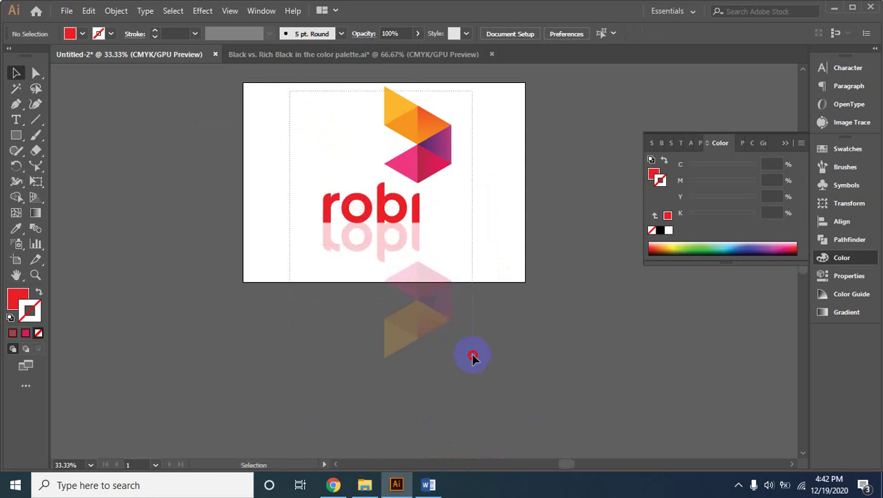
pyautogui.moveTo(486, 391); pyautogui.dragTo(487, 392)
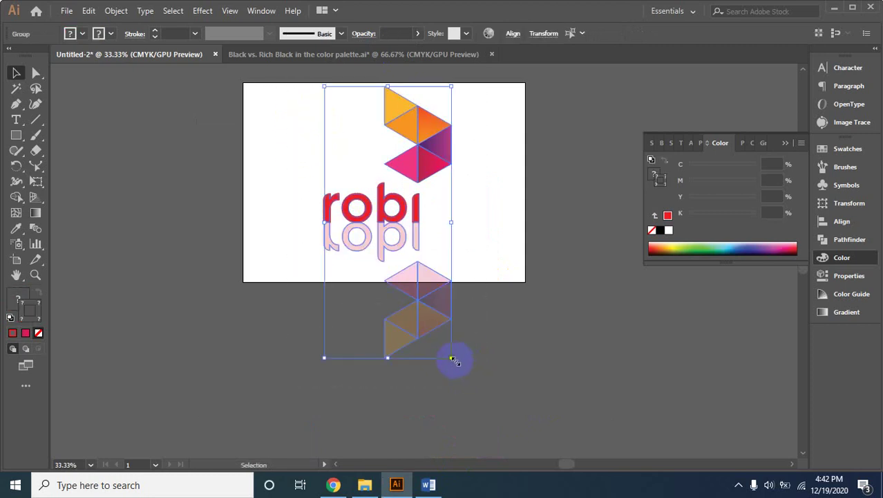
pyautogui.moveTo(453, 359); pyautogui.dragTo(432, 316)
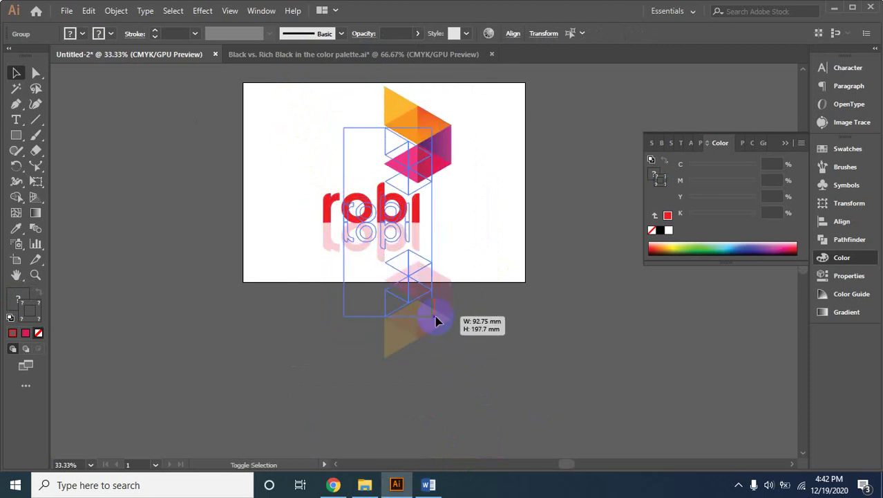
pyautogui.moveTo(404, 232); pyautogui.dragTo(396, 180)
pyautogui.click(459, 220)
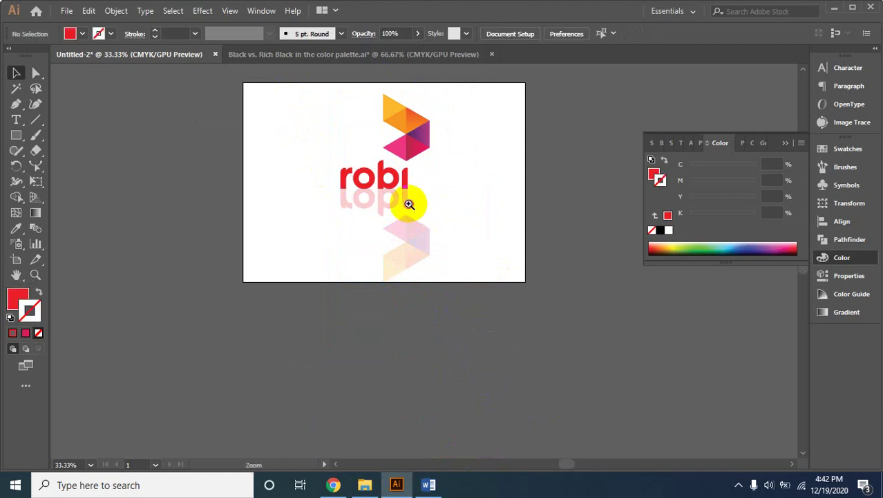
pyautogui.hotkey('ctrl', '=')
pyautogui.hotkey('ctrl', '=')
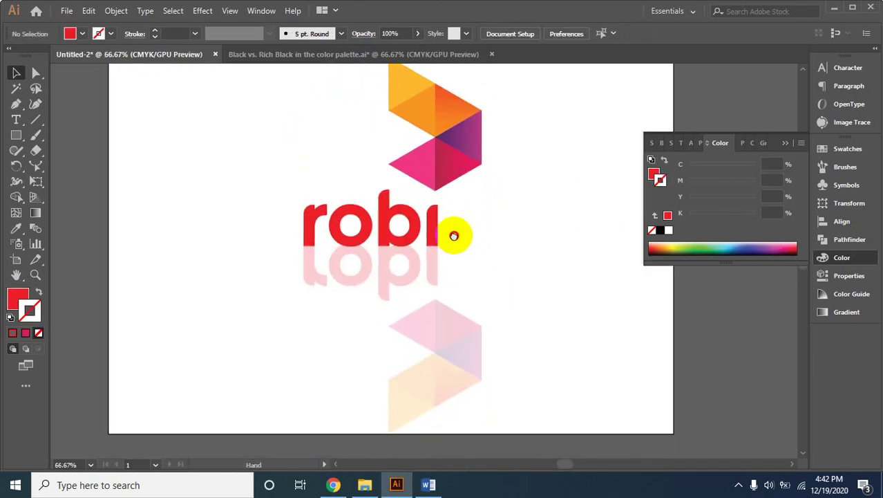
pyautogui.moveTo(453, 235); pyautogui.dragTo(480, 227)
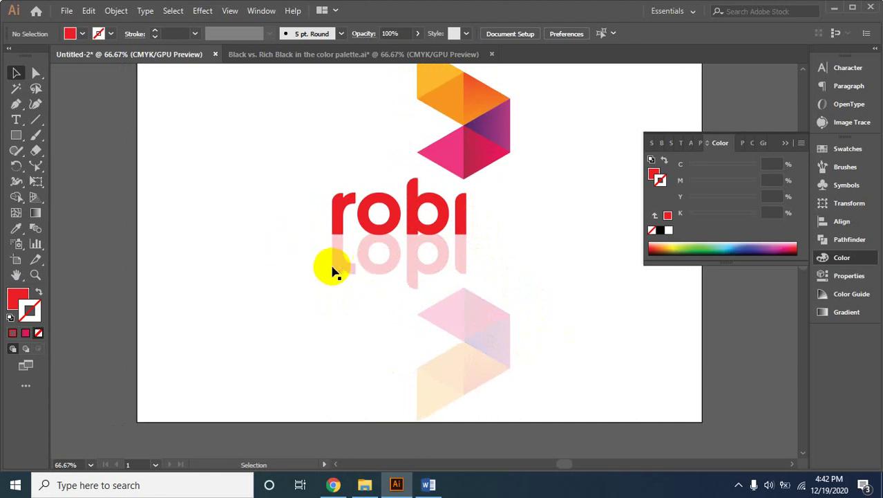
# Select the faded reflected logo copy beneath the Robi logo and delete it
pyautogui.click(497, 344)
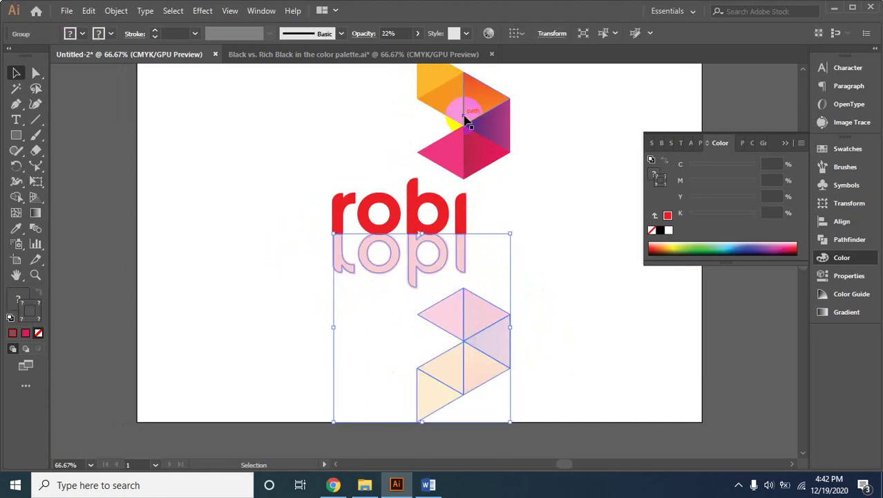
pyautogui.click(533, 262)
pyautogui.click(326, 265)
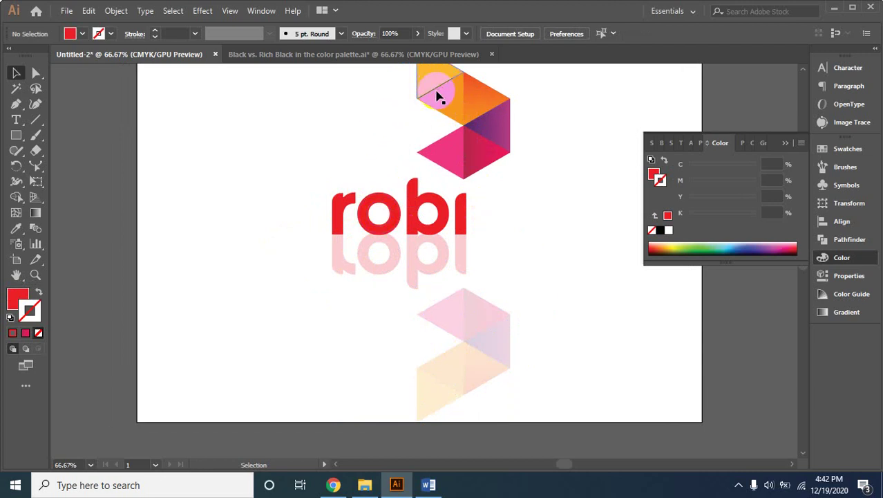
pyautogui.click(466, 352)
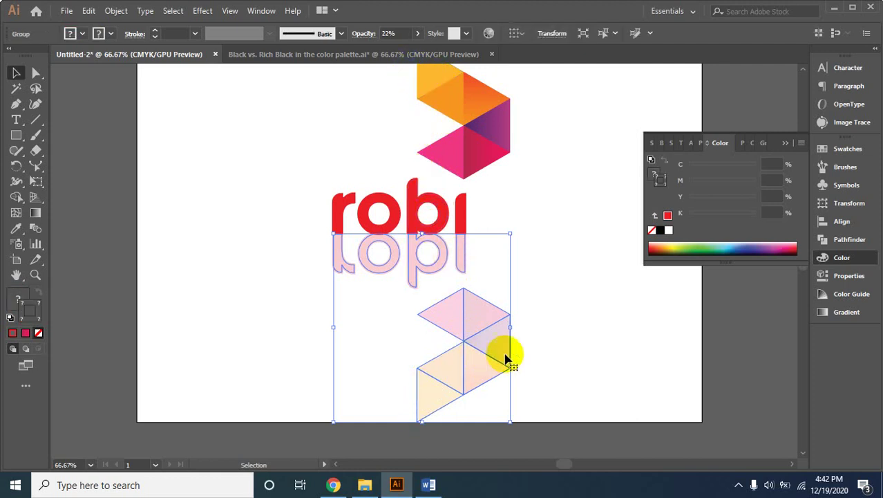
pyautogui.click(553, 320)
pyautogui.click(553, 317)
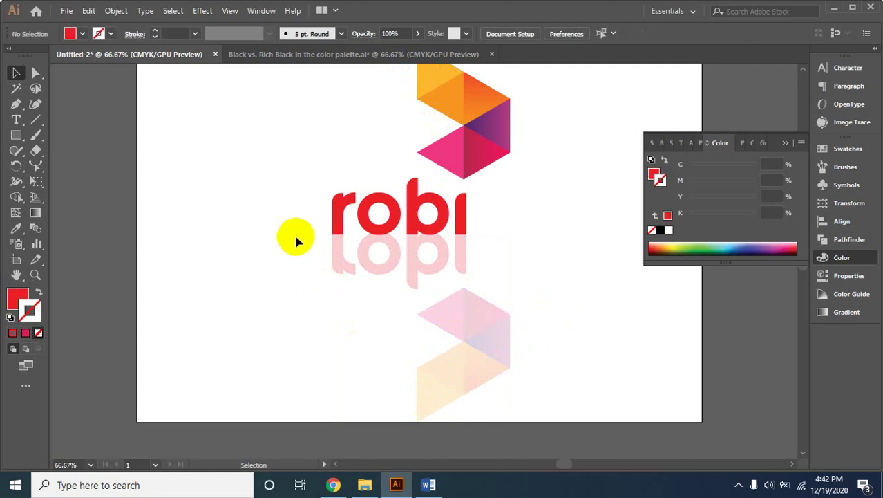
pyautogui.moveTo(313, 249)
pyautogui.mouseDown()
pyautogui.moveTo(548, 393)
pyautogui.moveTo(586, 325)
pyautogui.mouseUp()
pyautogui.click(586, 325)
pyautogui.click(496, 332)
pyautogui.press('Delete')
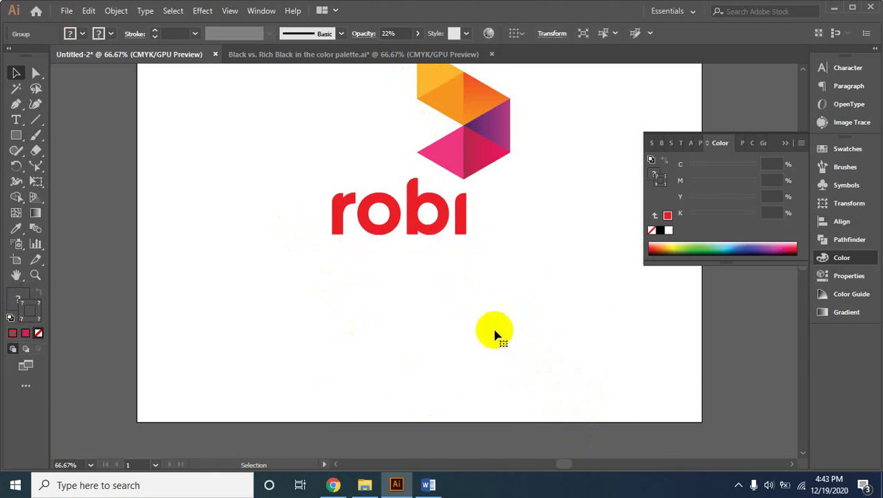
pyautogui.click(520, 300)
pyautogui.scroll(3, 497, 338)
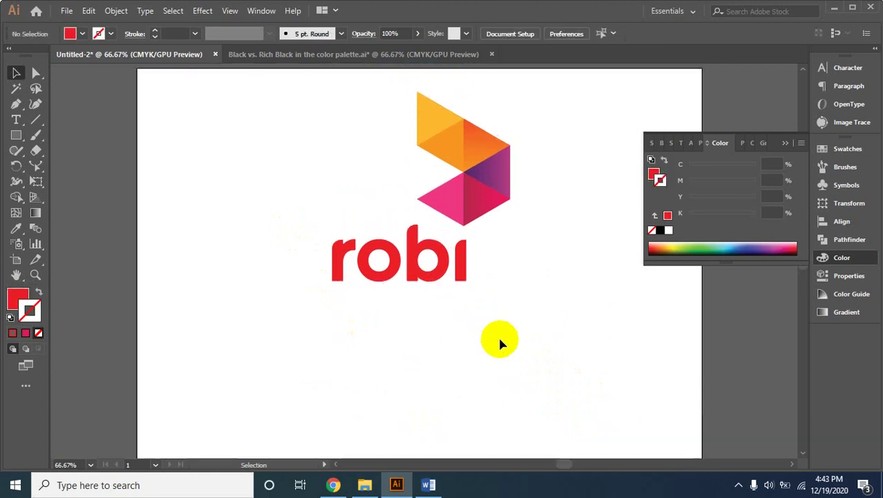
pyautogui.click(428, 485)
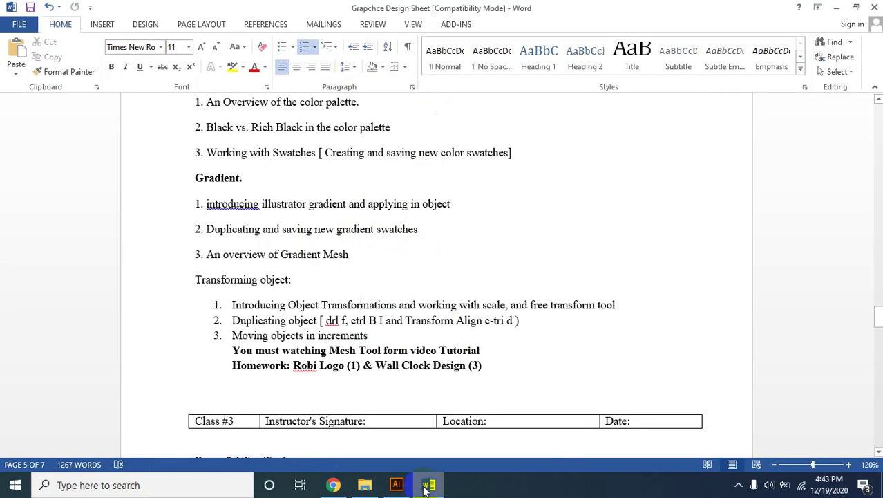
pyautogui.tripleClick(368, 356)
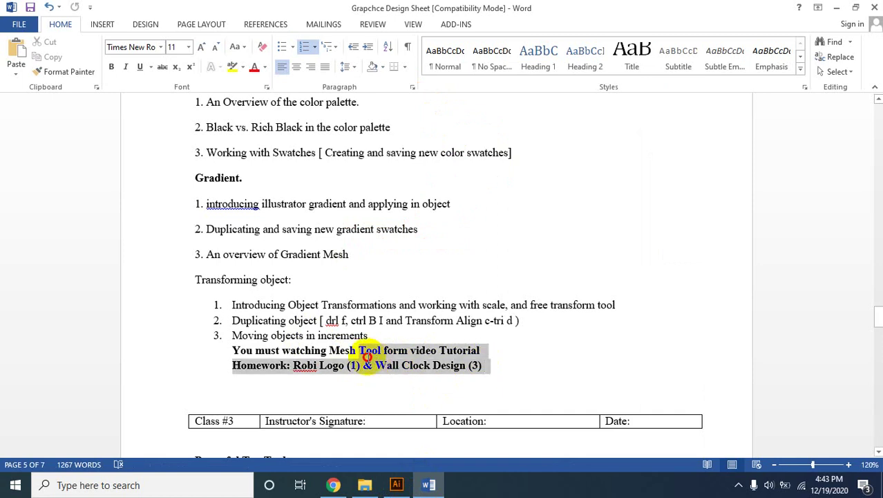
pyautogui.moveTo(483, 365); pyautogui.dragTo(372, 366)
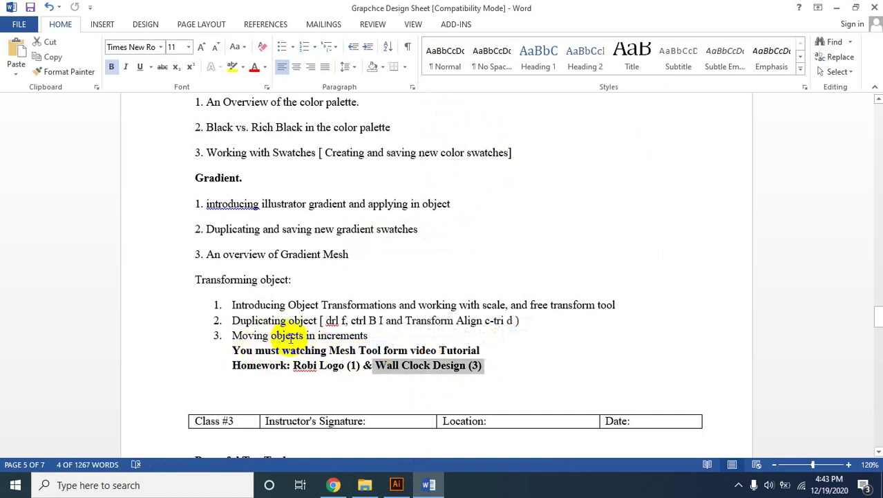
pyautogui.click(325, 335)
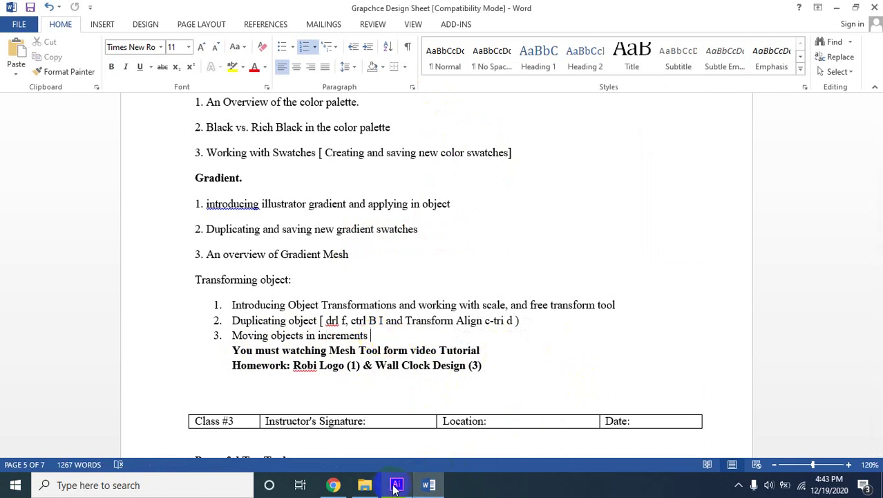
pyautogui.click(393, 487)
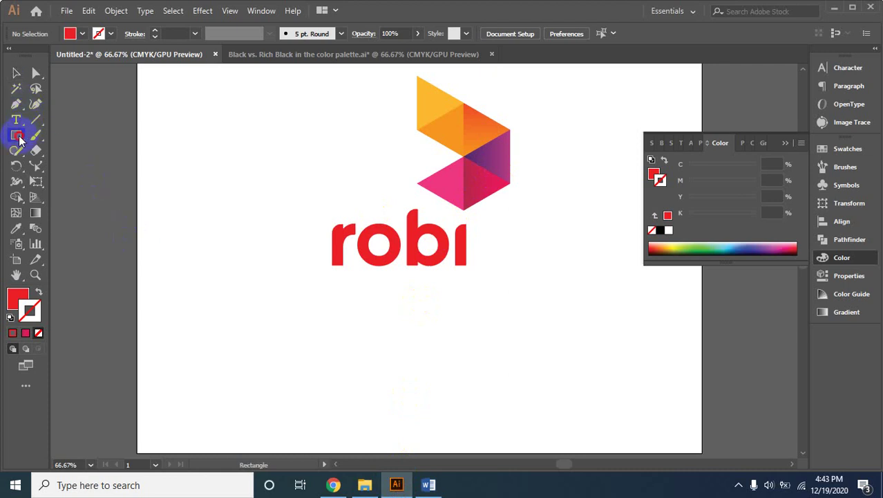
# Draw a red square at the artboard's upper left
pyautogui.moveTo(20, 138); pyautogui.dragTo(42, 134)
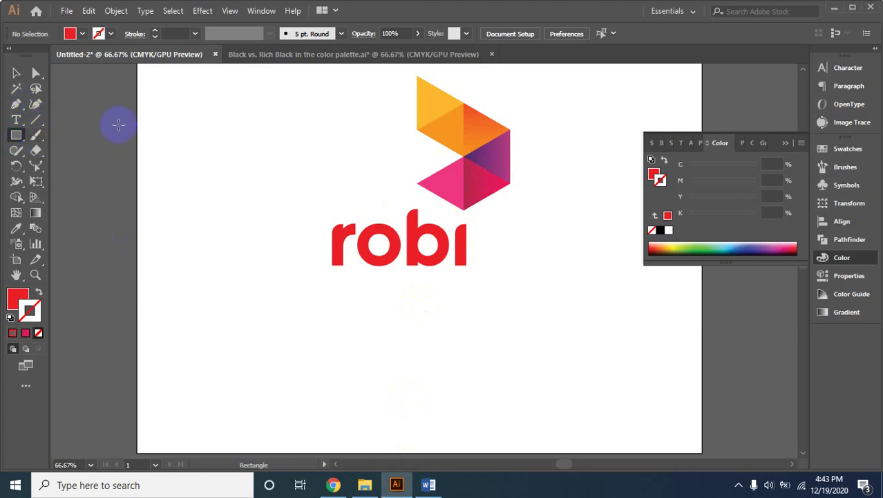
pyautogui.moveTo(119, 125); pyautogui.dragTo(194, 200)
pyautogui.click(16, 72)
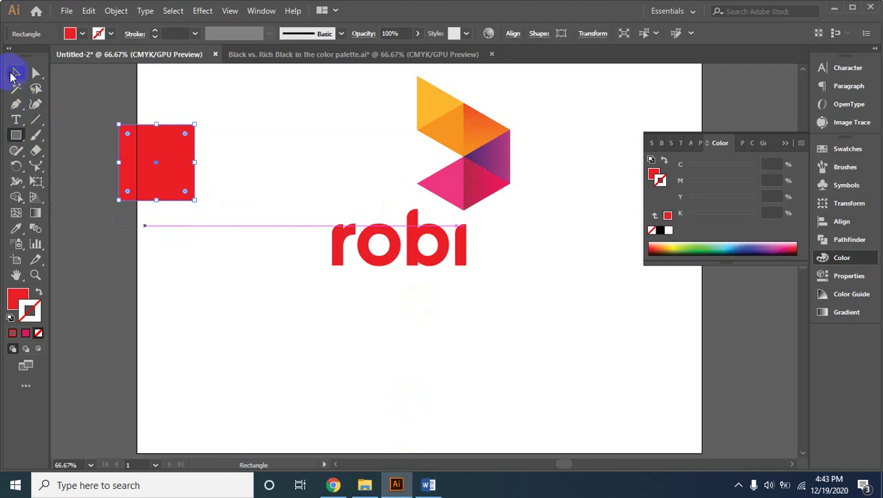
pyautogui.moveTo(197, 158)
pyautogui.mouseDown()
pyautogui.moveTo(215, 148)
pyautogui.moveTo(199, 157)
pyautogui.mouseUp()
pyautogui.click(221, 211)
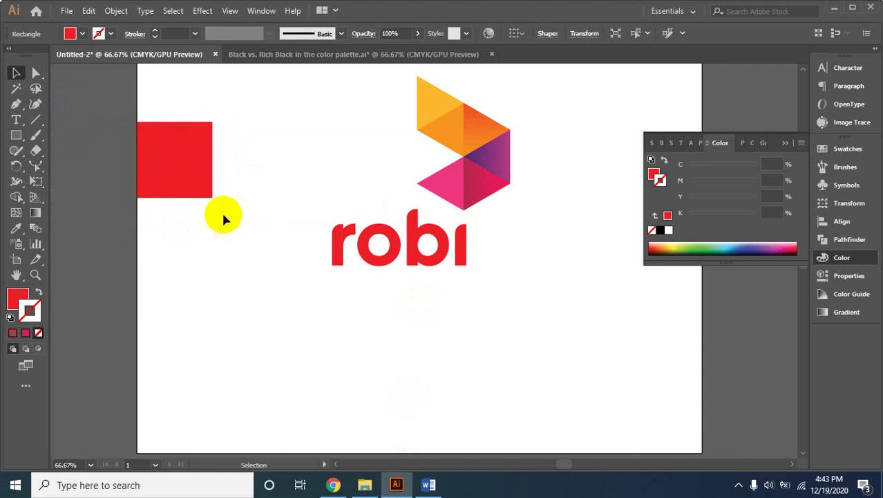
# Make a shifted copy of the red square via Transform > Move, repeating it with Ctrl+D
pyautogui.click(36, 182)
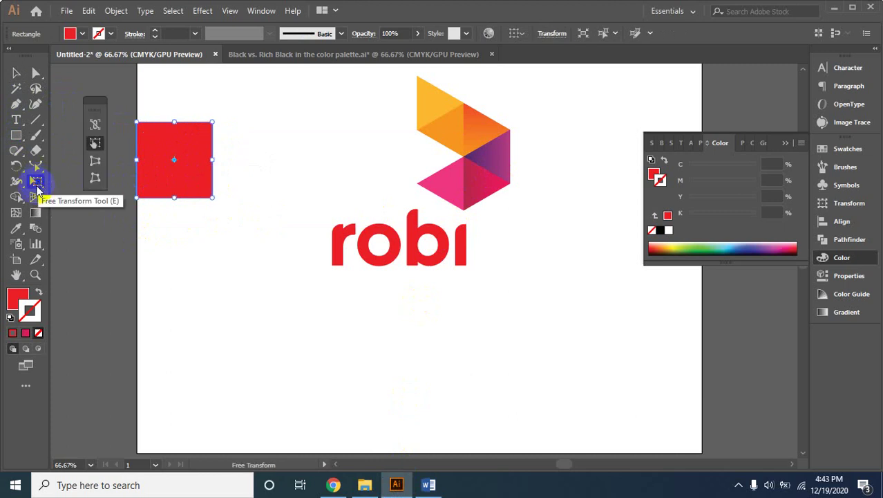
pyautogui.click(36, 166)
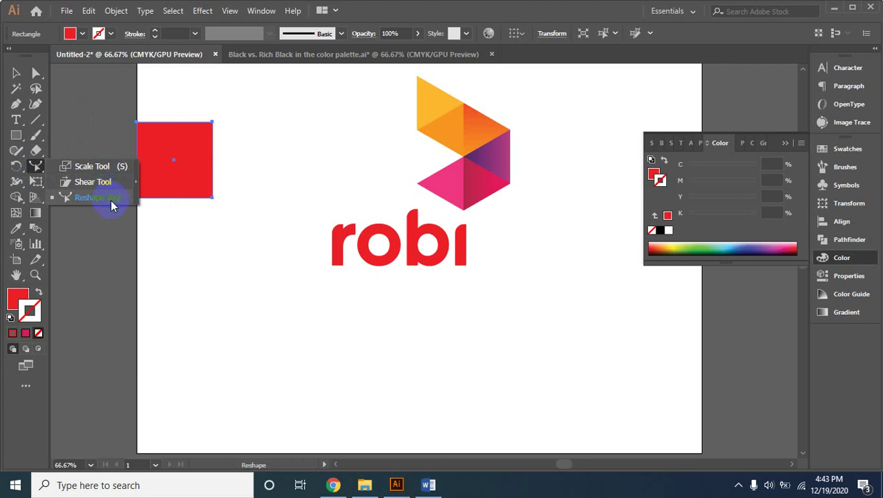
pyautogui.click(196, 139)
pyautogui.rightClick(196, 139)
pyautogui.moveTo(236, 339)
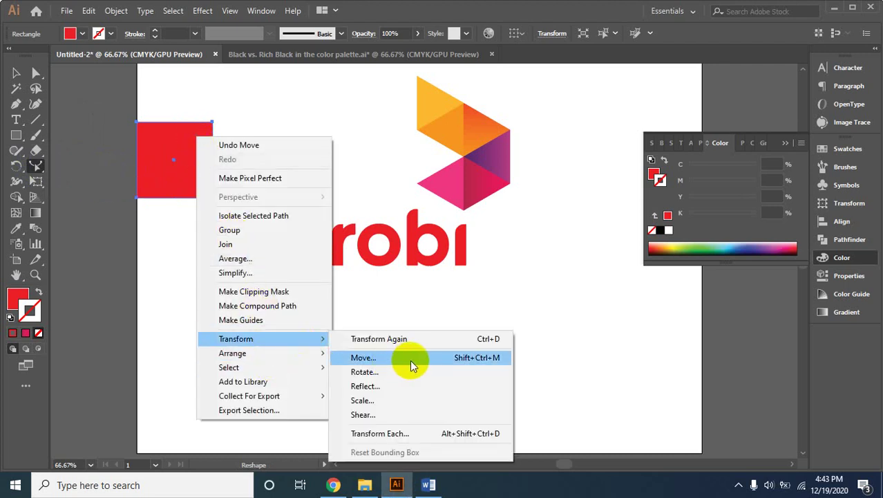
pyautogui.click(422, 360)
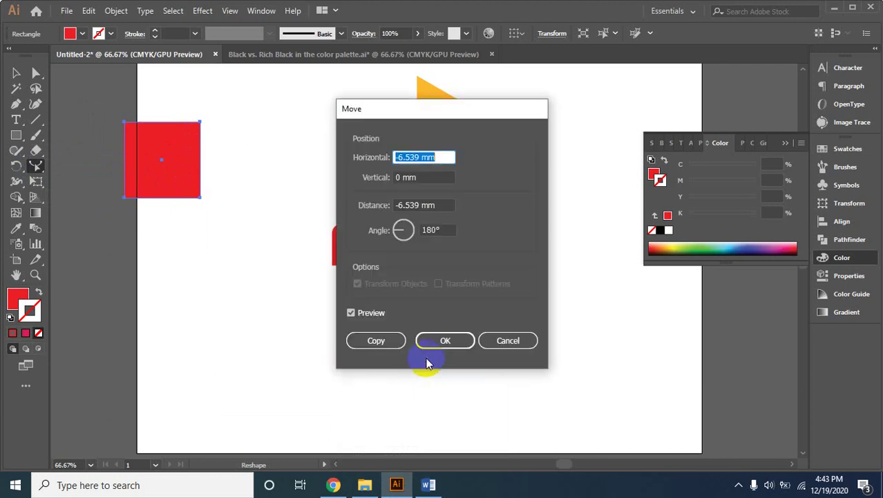
pyautogui.click(389, 340)
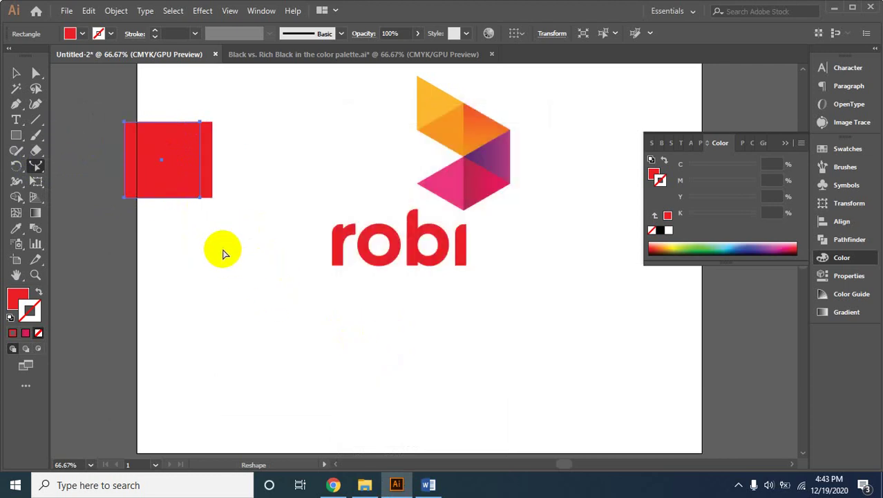
pyautogui.hotkey('ctrl', 'd')
pyautogui.hotkey('ctrl', 'd')
pyautogui.hotkey('ctrl', 'd')
pyautogui.hotkey('ctrl', 'd')
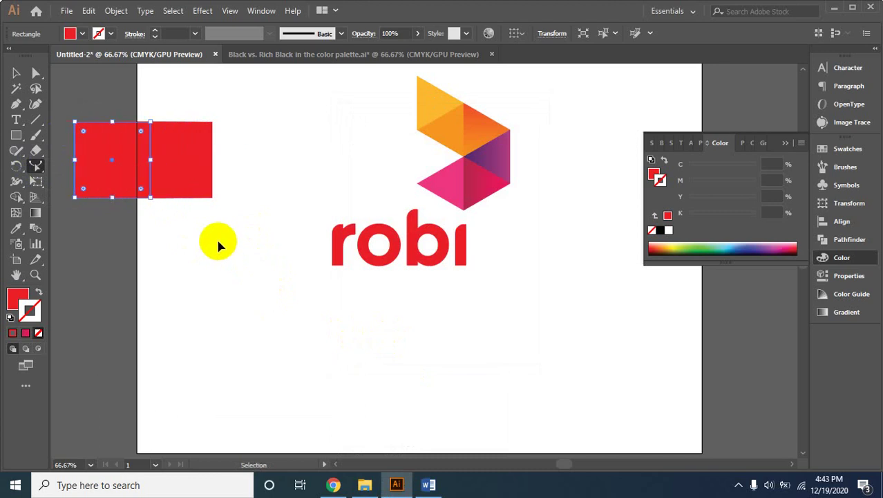
# Delete all the red square copies and draw a short vertical line at the upper left
pyautogui.moveTo(103, 129); pyautogui.dragTo(90, 104)
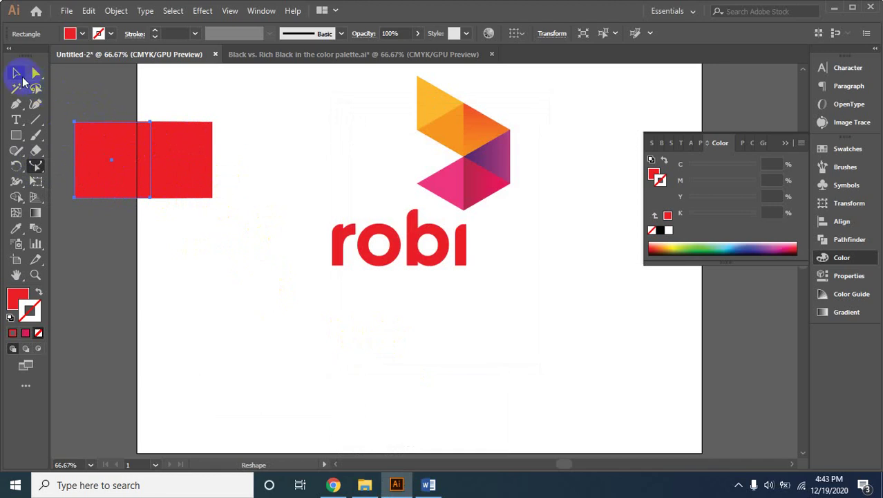
pyautogui.click(15, 72)
pyautogui.click(103, 130)
pyautogui.moveTo(99, 83); pyautogui.dragTo(231, 249)
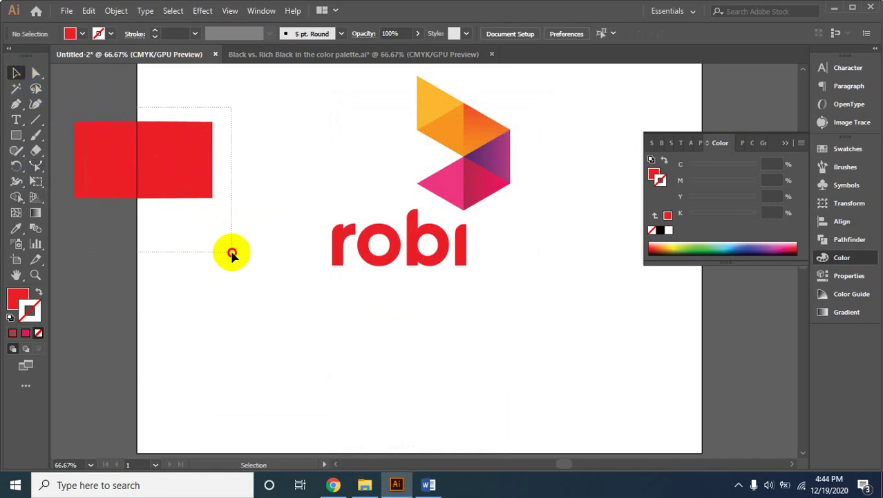
pyautogui.press('Delete')
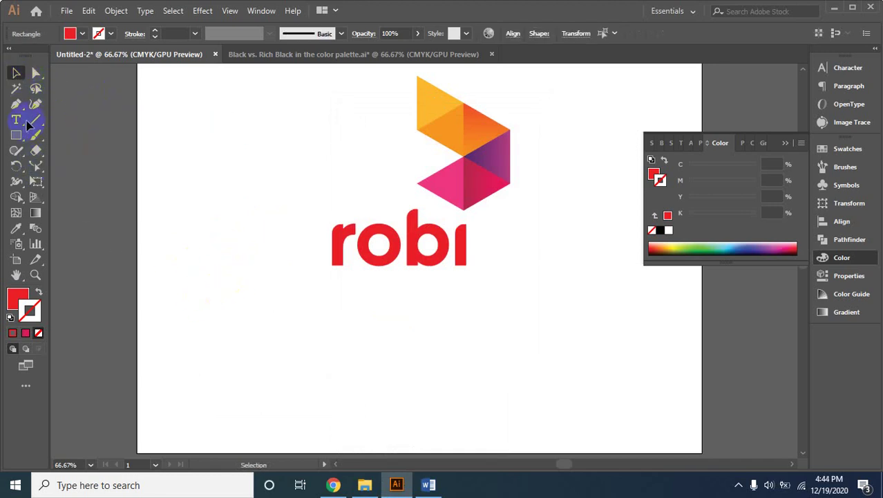
pyautogui.click(36, 120)
pyautogui.moveTo(157, 113); pyautogui.dragTo(157, 201)
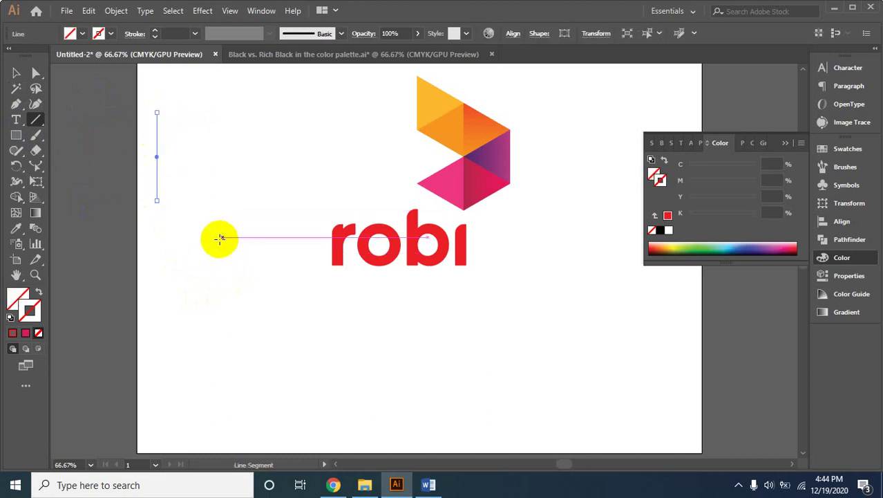
# Give the pink vertical line a 5 pt stroke weight
pyautogui.click(25, 333)
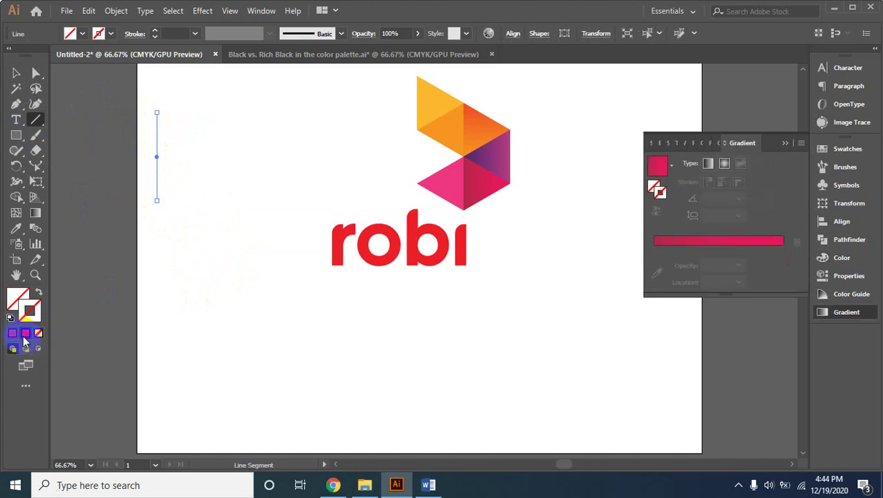
pyautogui.click(29, 312)
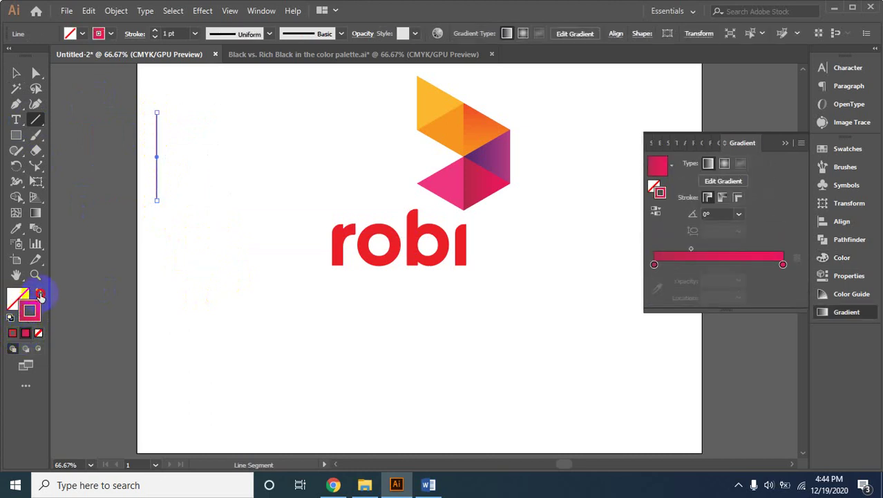
pyautogui.click(40, 294)
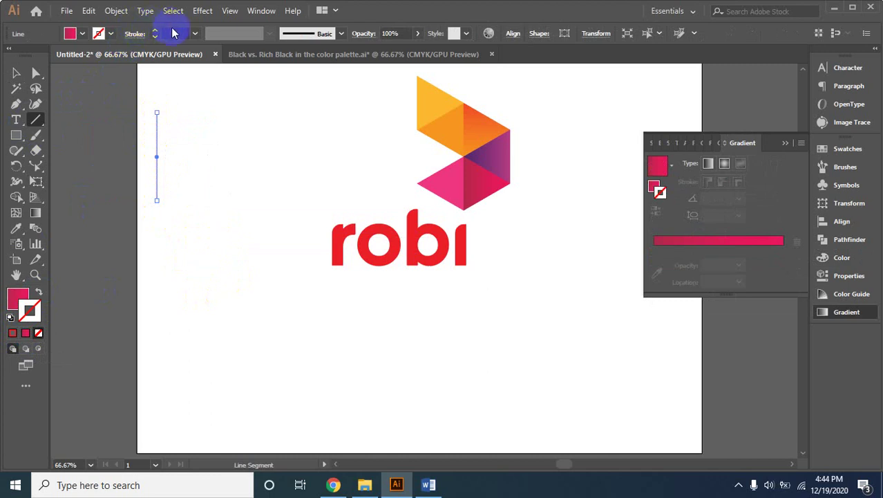
pyautogui.write('5')
pyautogui.press('Return')
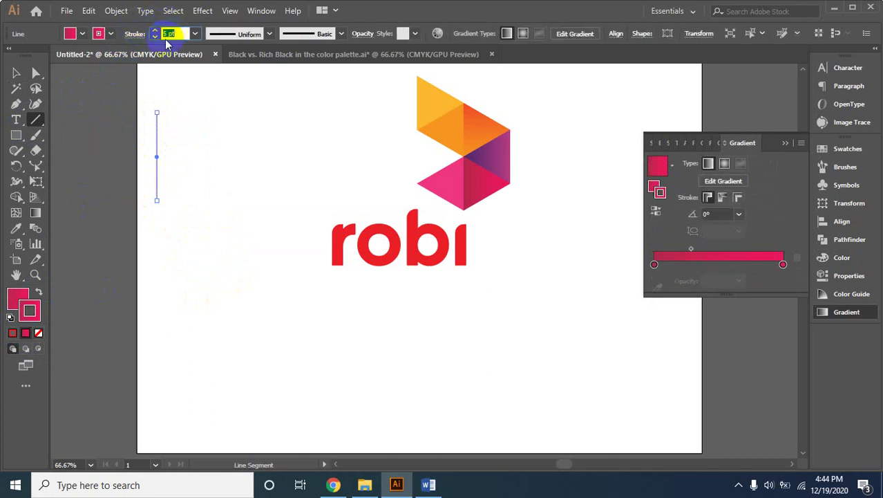
# Duplicate the pink line just to its right
pyautogui.click(16, 76)
pyautogui.click(162, 164)
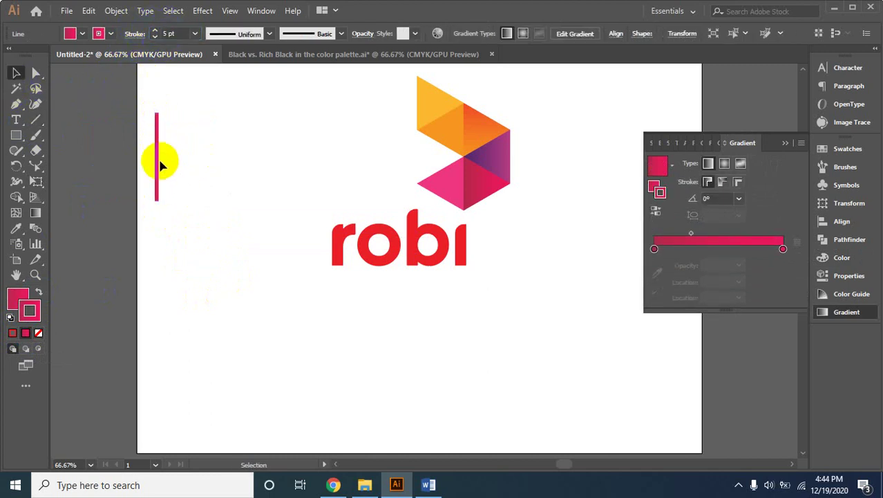
pyautogui.click(158, 154)
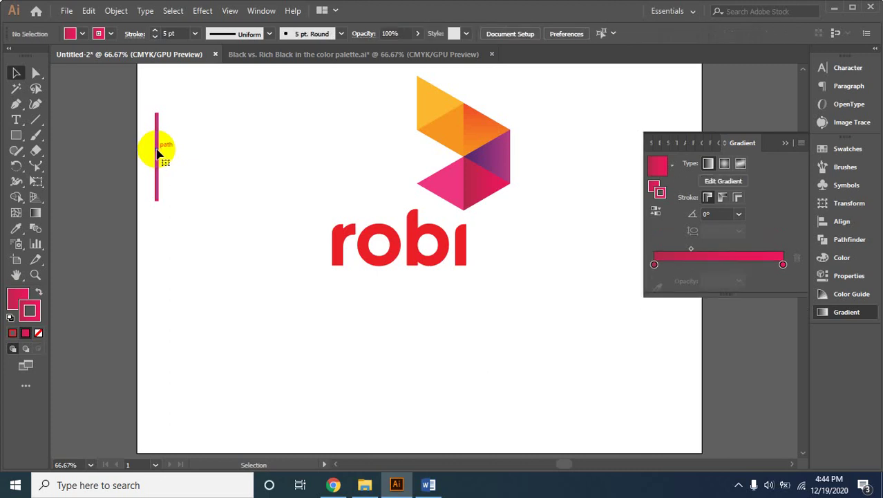
pyautogui.moveTo(159, 153); pyautogui.dragTo(174, 151)
pyautogui.click(201, 159)
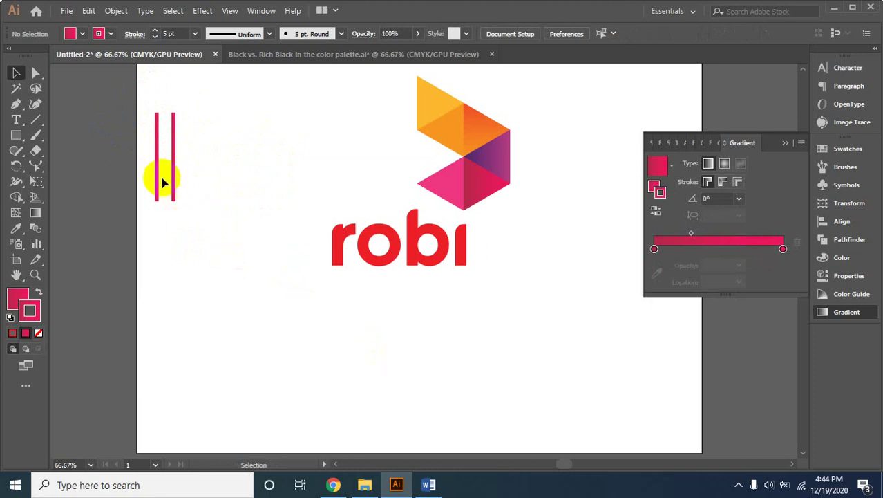
# Repeat the pink lines into an evenly spaced row using Move copies and Ctrl+D
pyautogui.click(143, 123)
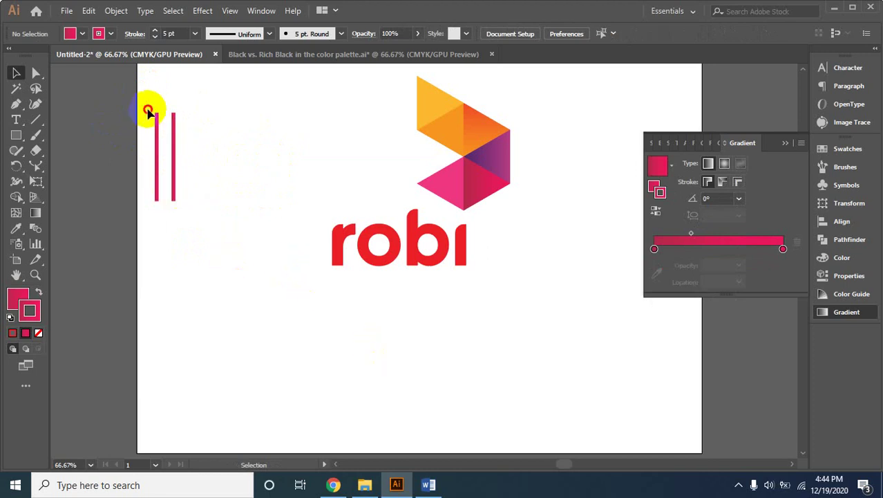
pyautogui.moveTo(148, 111); pyautogui.dragTo(191, 176)
pyautogui.rightClick(176, 144)
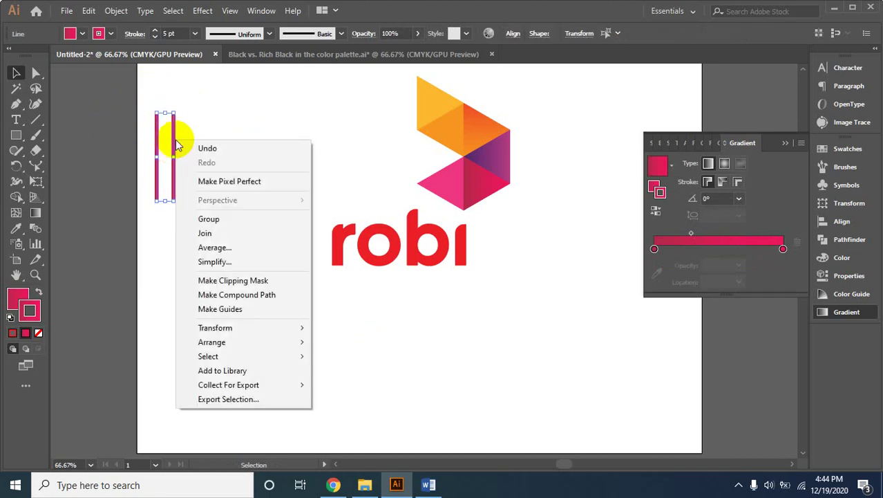
pyautogui.moveTo(215, 327)
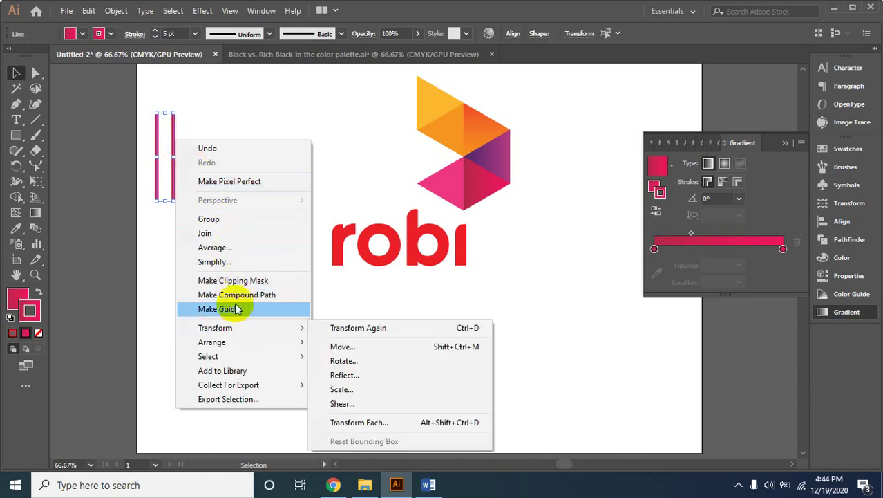
pyautogui.click(446, 351)
pyautogui.click(377, 341)
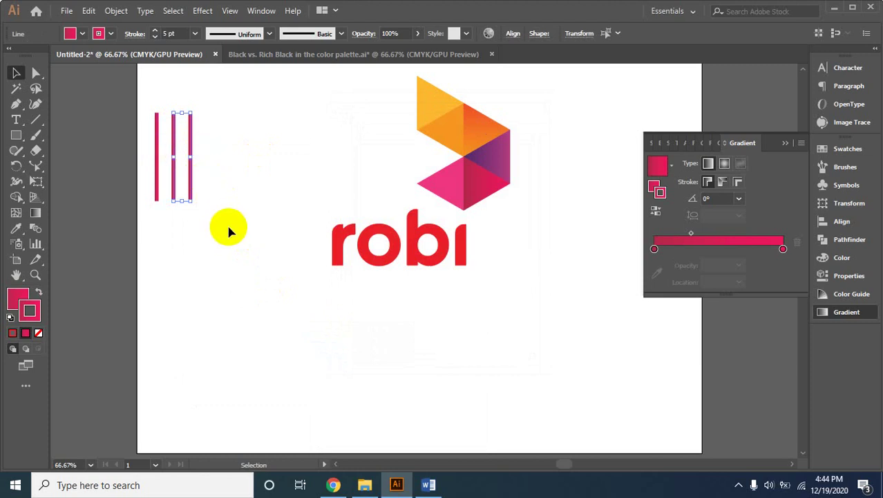
pyautogui.click(213, 183)
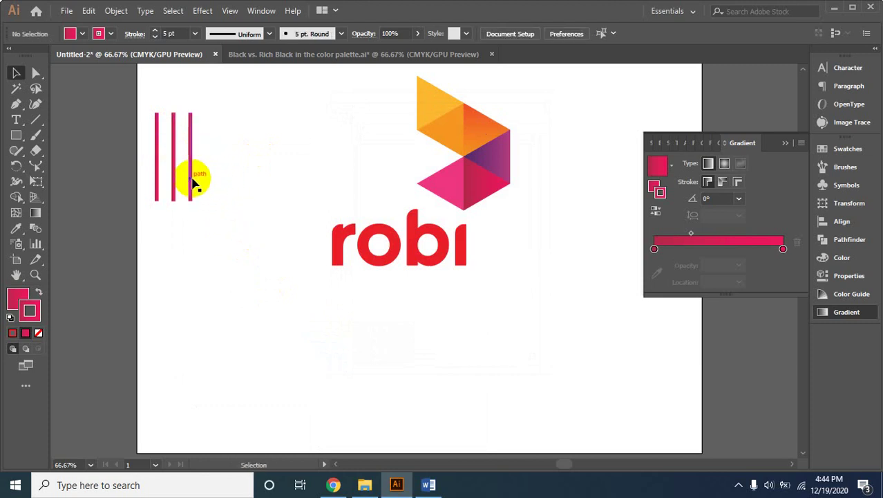
pyautogui.click(194, 183)
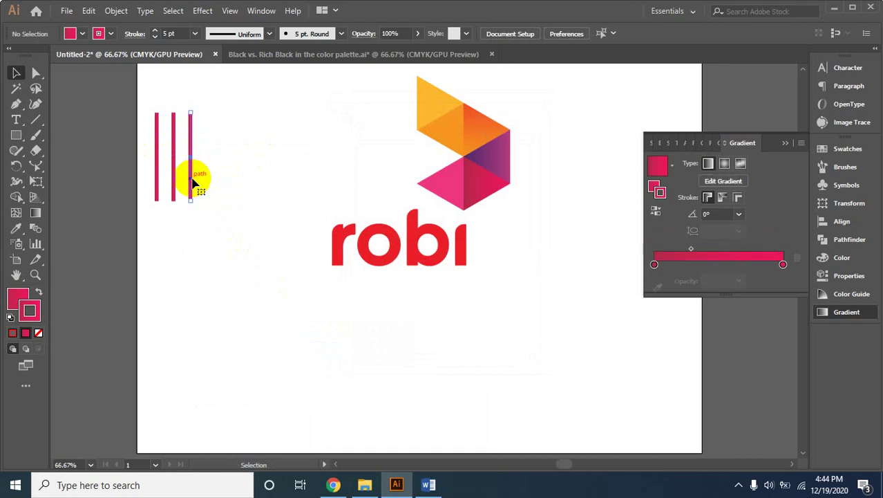
pyautogui.moveTo(193, 183); pyautogui.dragTo(210, 185)
pyautogui.hotkey('ctrl', 'd')
pyautogui.hotkey('ctrl', 'd')
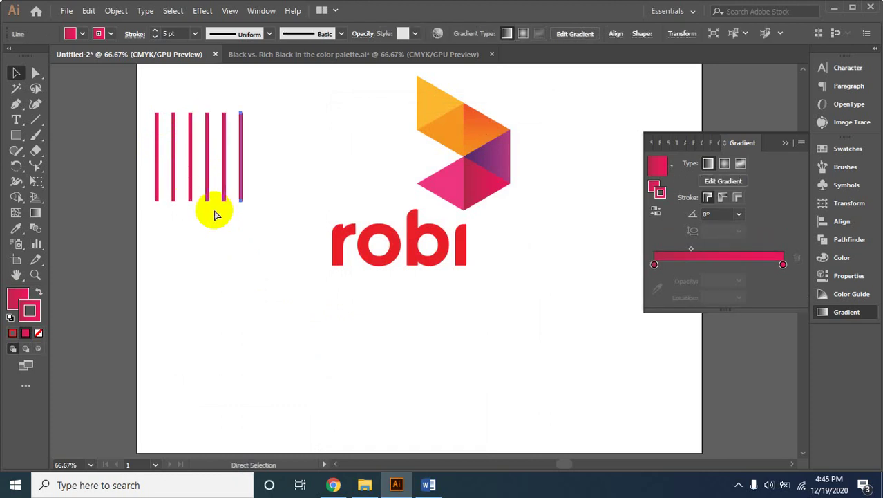
pyautogui.hotkey('ctrl', 'd')
pyautogui.hotkey('ctrl', 'd')
pyautogui.hotkey('ctrl', 'd')
pyautogui.hotkey('ctrl', 'd')
pyautogui.hotkey('ctrl', 'd')
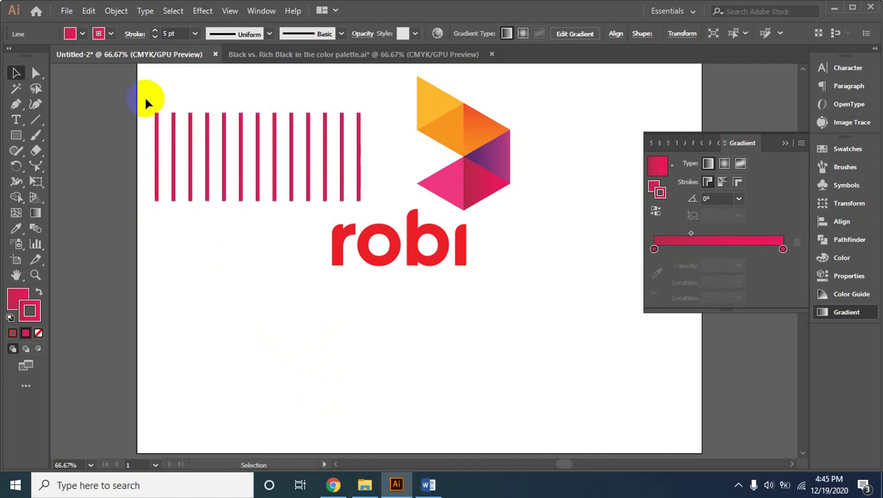
# Marquee-select all the pink vertical lines and delete them
pyautogui.click(149, 204)
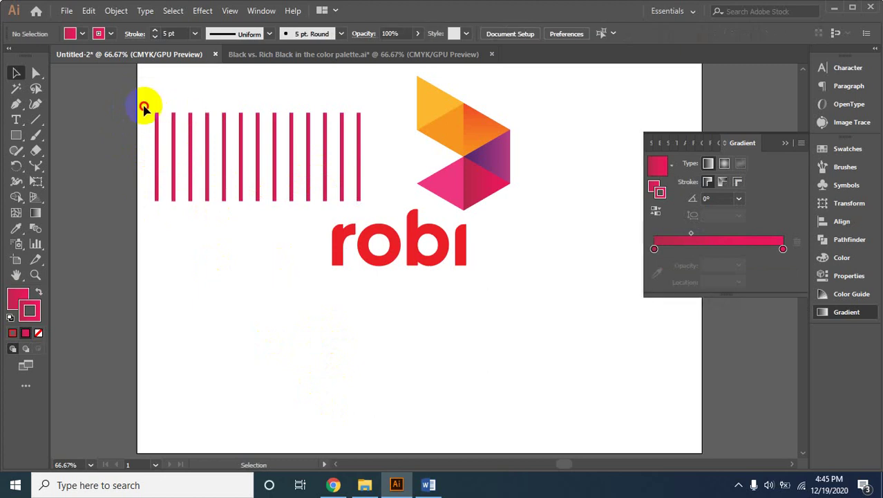
pyautogui.moveTo(145, 111); pyautogui.dragTo(354, 210)
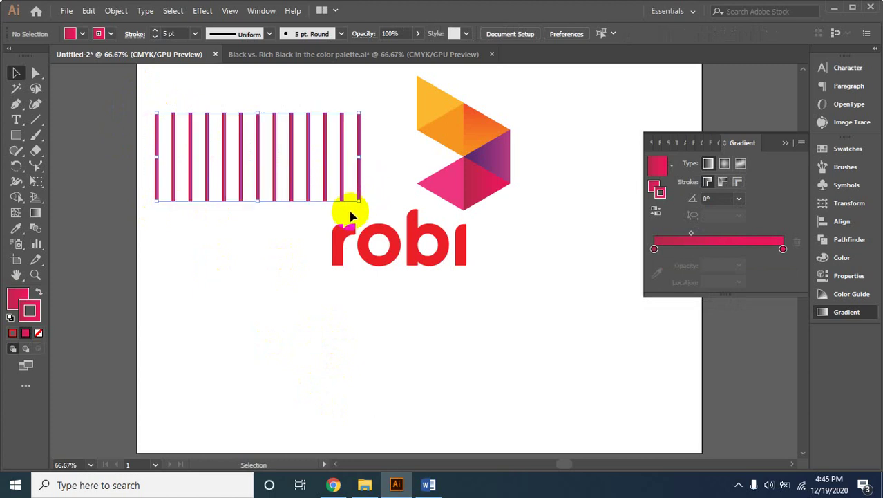
pyautogui.press('Delete')
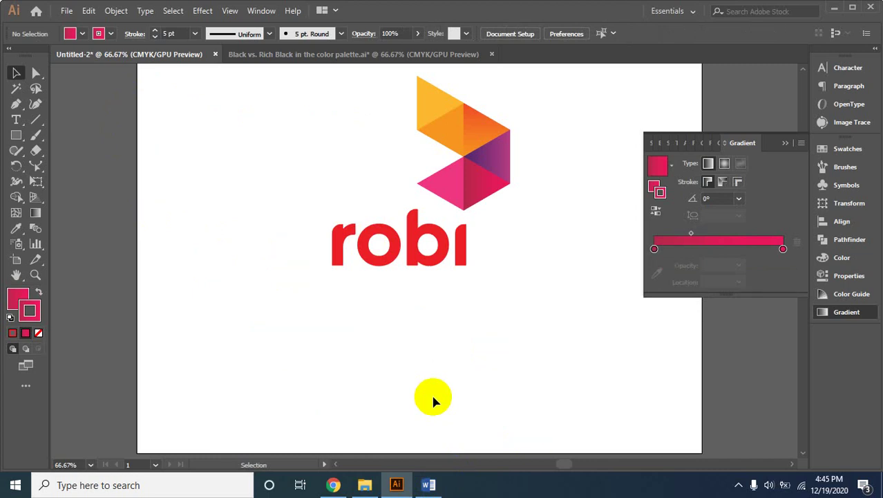
# Move the robi logo to the artboard's upper left and zoom out to see the whole artboard
pyautogui.click(508, 153)
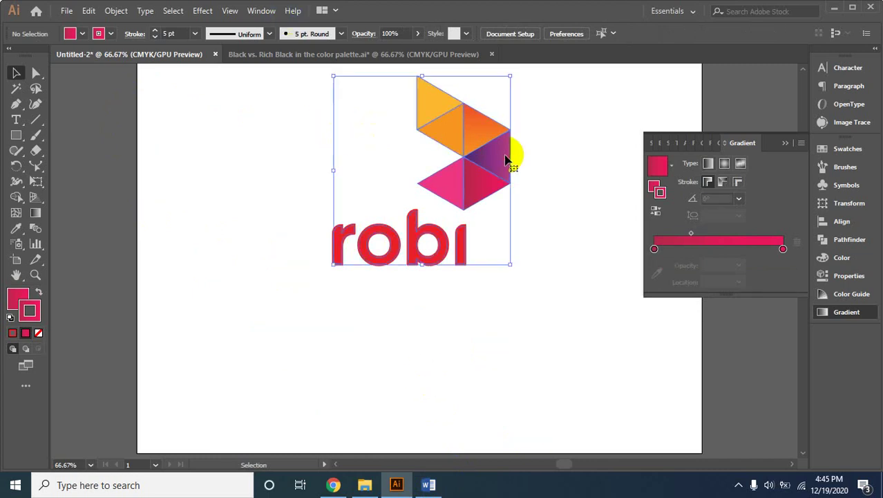
pyautogui.moveTo(300, 122); pyautogui.dragTo(319, 120)
pyautogui.scroll(1, 319, 120)
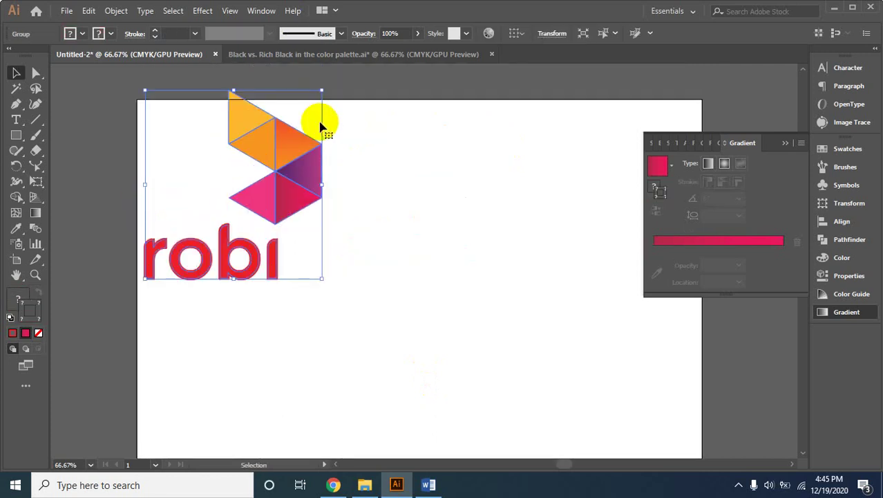
pyautogui.moveTo(293, 172)
pyautogui.mouseDown()
pyautogui.moveTo(293, 212)
pyautogui.moveTo(293, 197)
pyautogui.mouseUp()
pyautogui.click(408, 179)
pyautogui.hotkey('ctrl', '-')
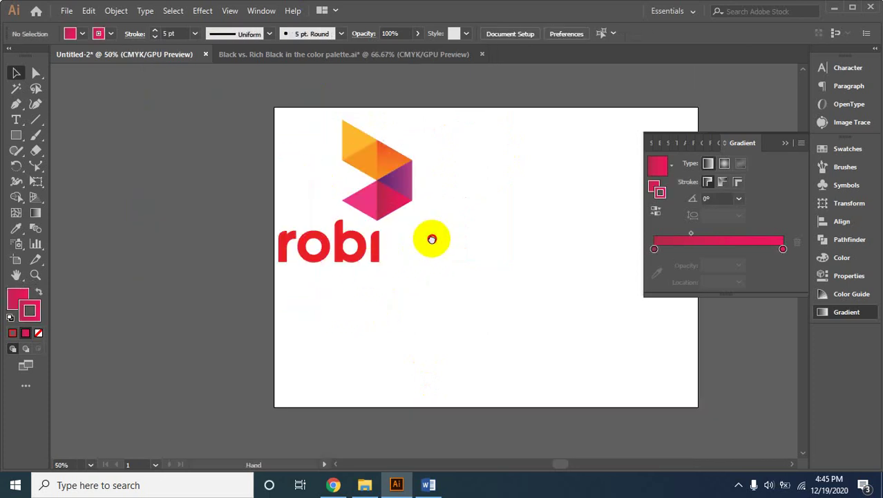
pyautogui.moveTo(430, 237); pyautogui.dragTo(278, 212)
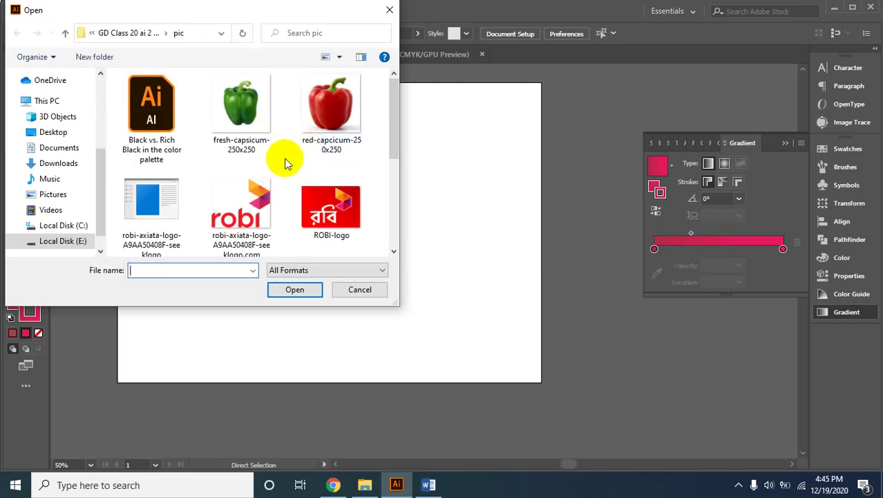
# Open the red-capcicum-250x250 photo as its own document
pyautogui.click(332, 127)
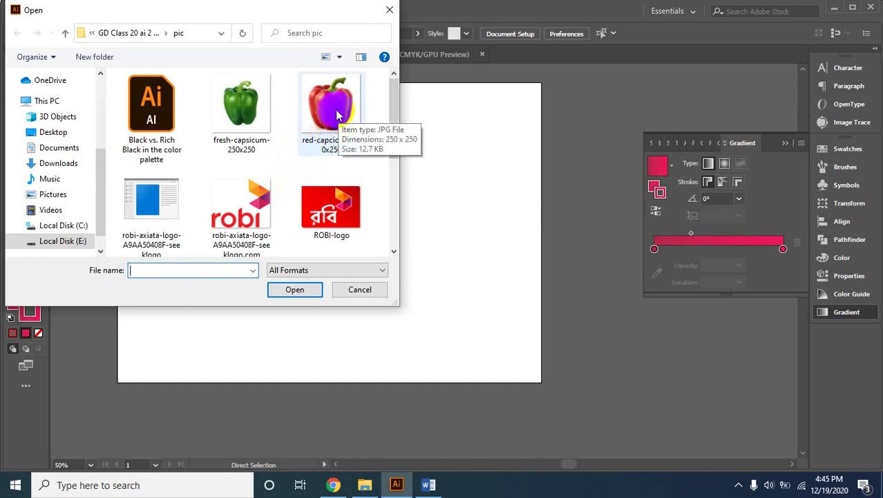
pyautogui.click(337, 109)
pyautogui.click(320, 290)
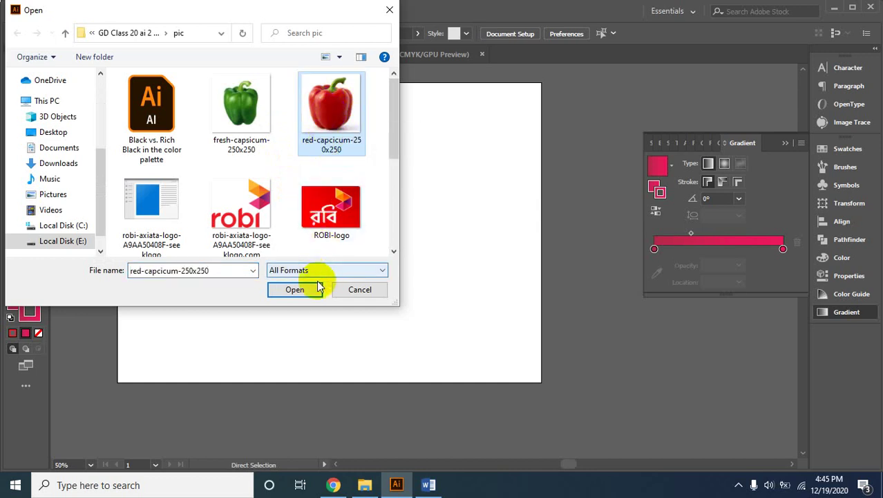
pyautogui.click(304, 296)
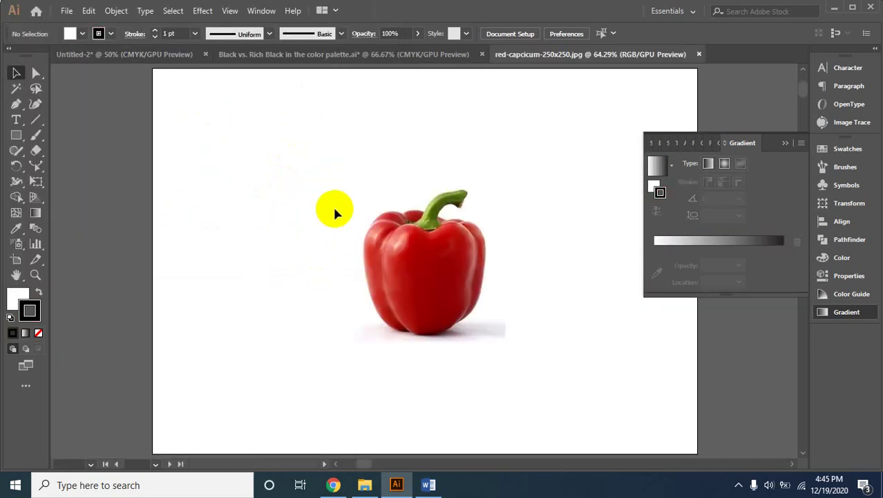
# Move the pepper image toward the artboard's upper left
pyautogui.click(423, 235)
pyautogui.moveTo(427, 293); pyautogui.dragTo(281, 202)
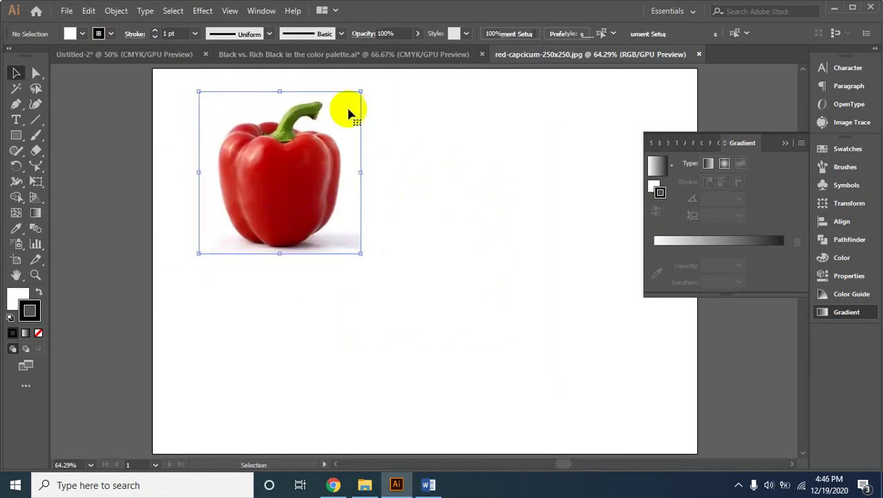
pyautogui.click(224, 223)
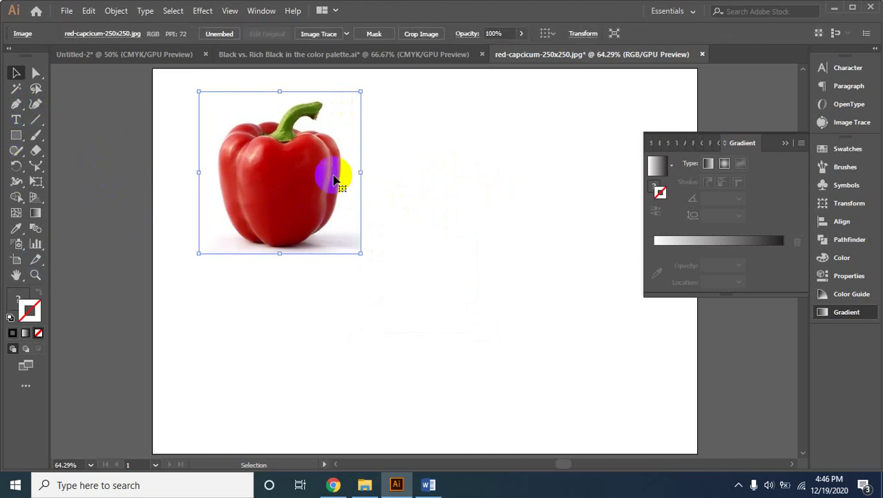
# Zoom in on the stem and start the Pen outline at the stem base along the pepper's top
pyautogui.click(16, 107)
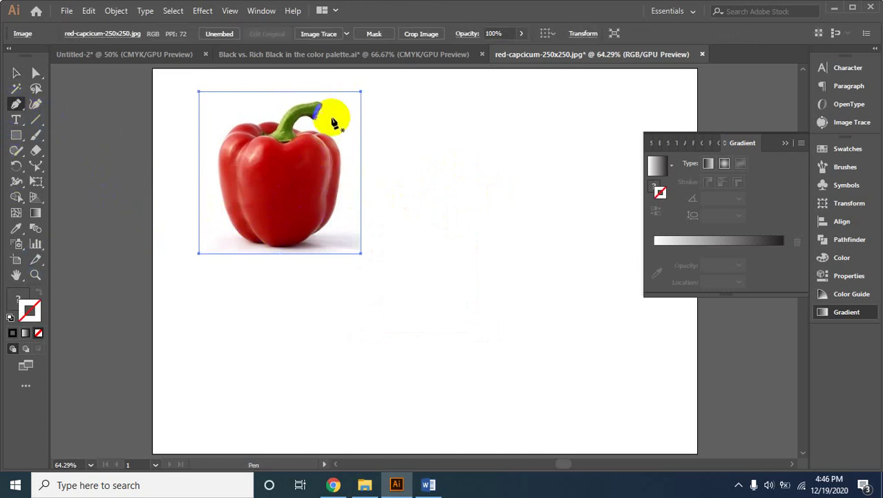
pyautogui.click(295, 132)
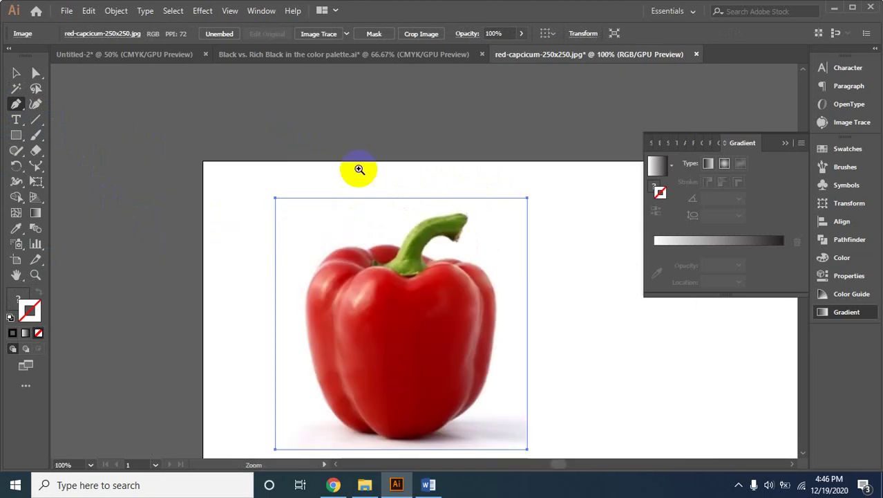
pyautogui.click(316, 135)
pyautogui.moveTo(452, 330); pyautogui.dragTo(380, 194)
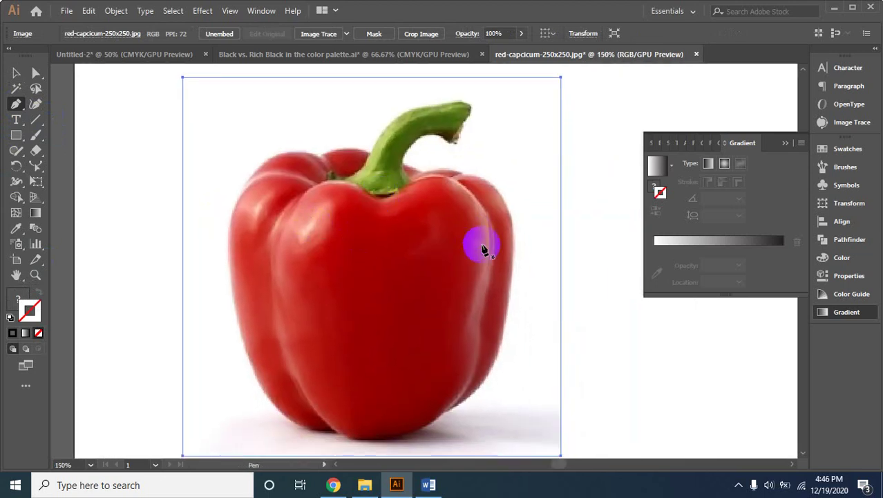
pyautogui.click(396, 161)
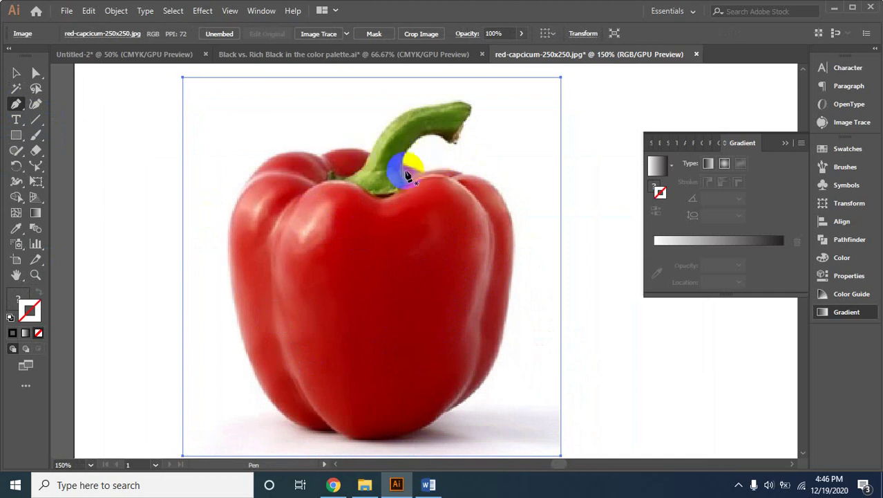
pyautogui.click(415, 174)
pyautogui.moveTo(397, 183); pyautogui.dragTo(376, 153)
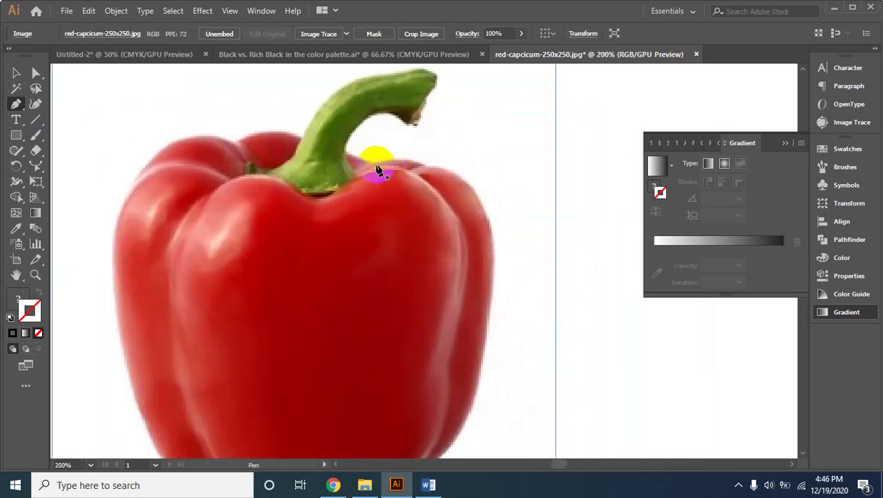
pyautogui.click(344, 150)
pyautogui.click(365, 160)
pyautogui.moveTo(391, 159); pyautogui.dragTo(424, 166)
# Trace the outline down the pepper's right side with no fill so the photo shows
pyautogui.click(429, 169)
pyautogui.moveTo(495, 243); pyautogui.dragTo(499, 325)
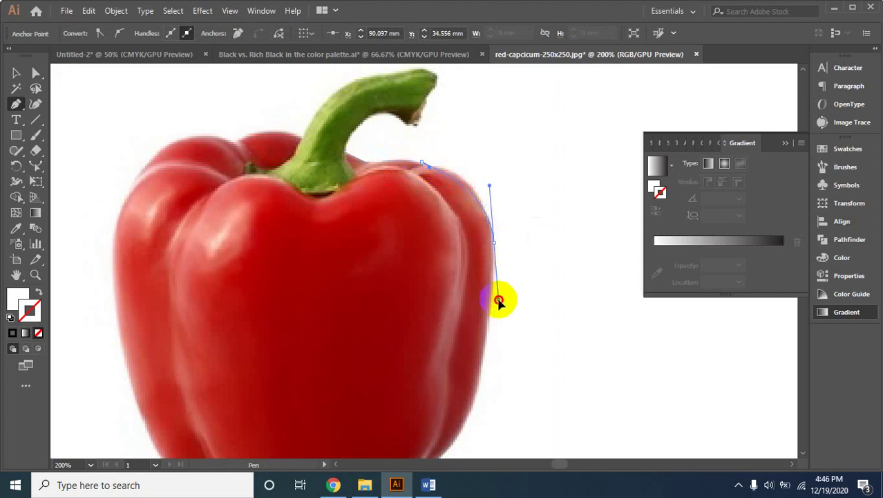
pyautogui.click(463, 430)
pyautogui.moveTo(456, 431); pyautogui.dragTo(538, 228)
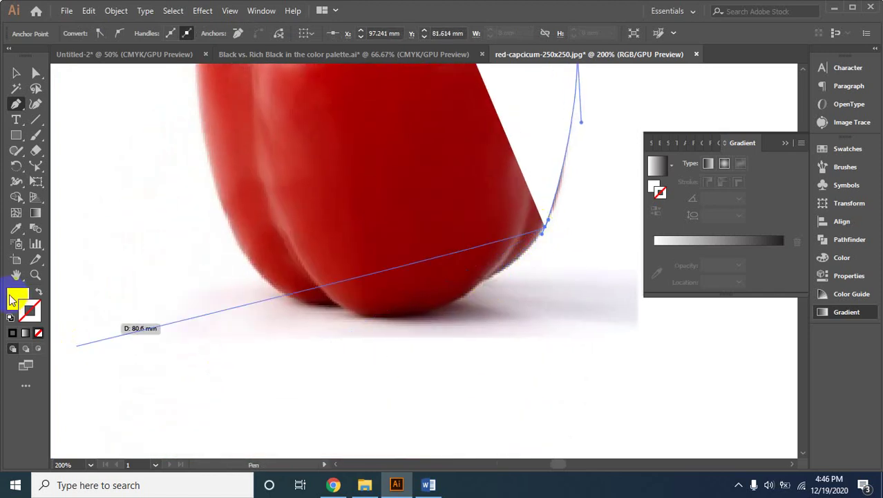
pyautogui.click(38, 291)
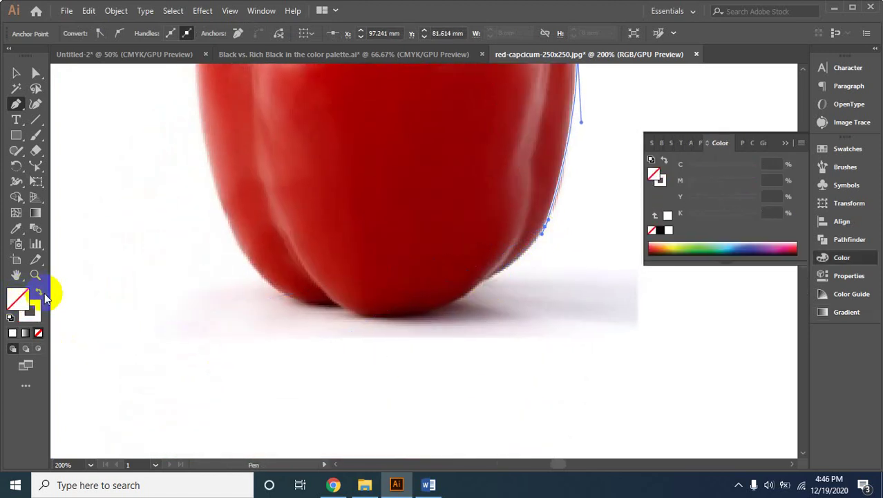
pyautogui.click(485, 282)
pyautogui.moveTo(453, 294); pyautogui.dragTo(451, 291)
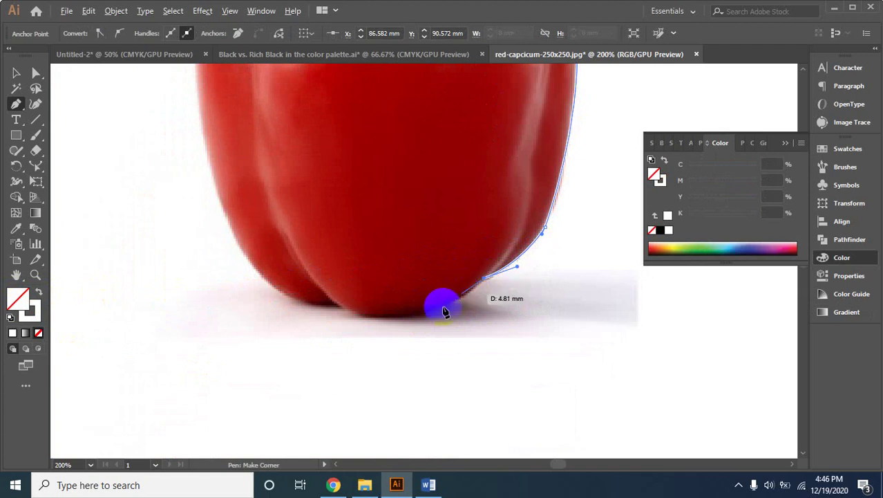
# Continue the outline along the pepper's bottom edge and up the lower left side
pyautogui.moveTo(382, 315); pyautogui.dragTo(297, 316)
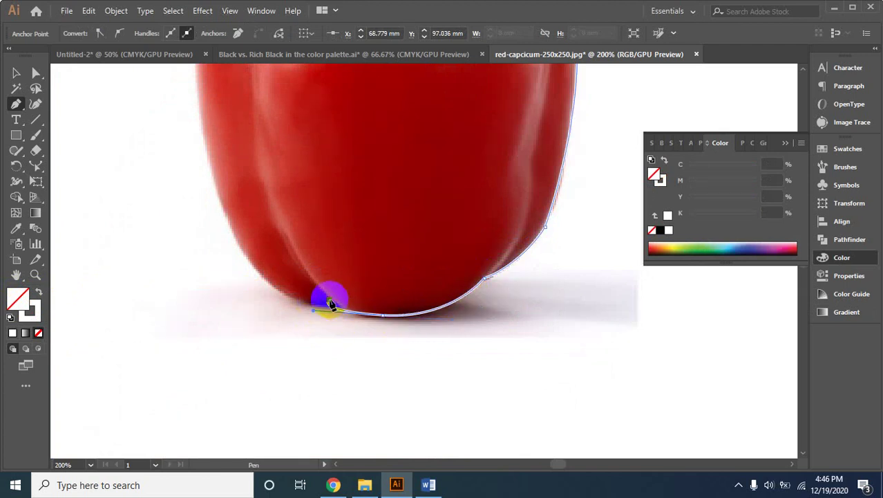
pyautogui.hotkey('ctrl', 'z')
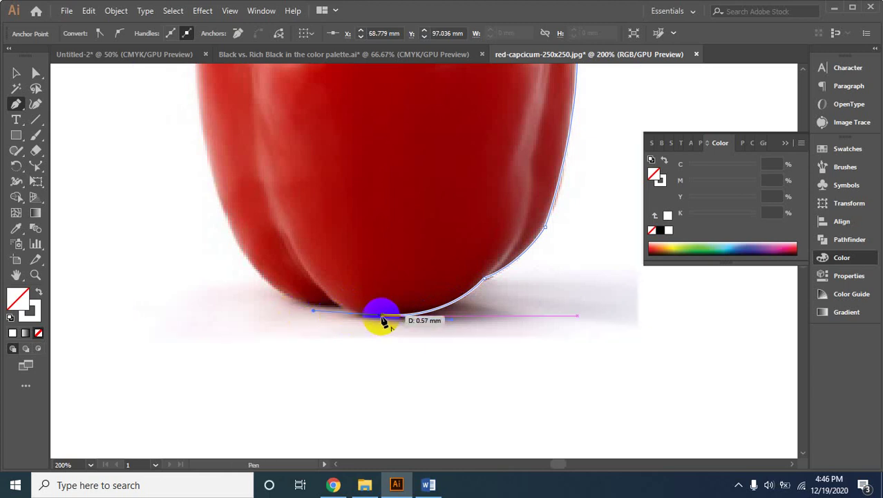
pyautogui.click(377, 318)
pyautogui.moveTo(334, 305)
pyautogui.mouseDown()
pyautogui.moveTo(322, 286)
pyautogui.moveTo(283, 313)
pyautogui.mouseUp()
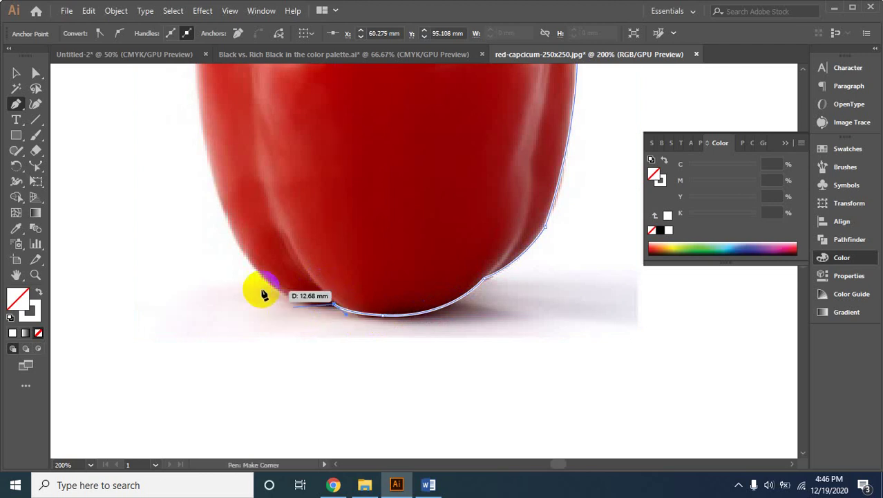
pyautogui.moveTo(283, 314)
pyautogui.mouseDown()
pyautogui.moveTo(233, 241)
pyautogui.moveTo(197, 159)
pyautogui.mouseUp()
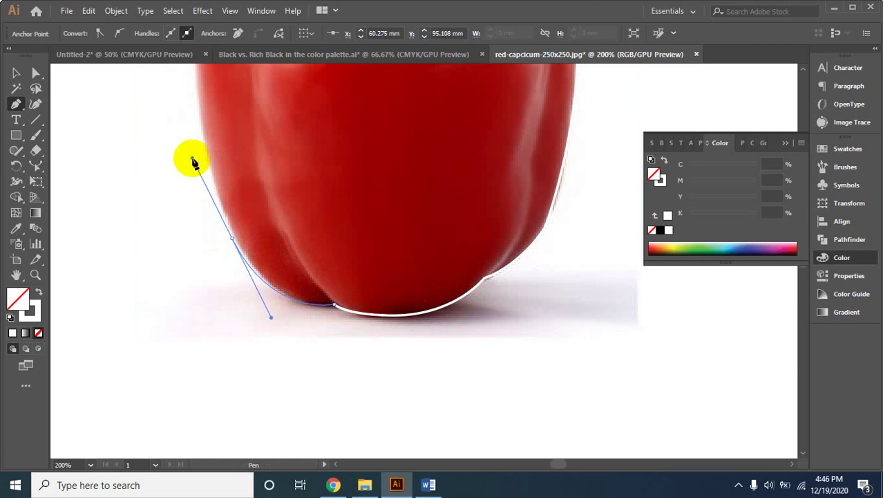
pyautogui.scroll(2, 269, 187)
pyautogui.scroll(3, 250, 260)
# Close the pepper outline across the upper left, top bump and stem base
pyautogui.click(211, 142)
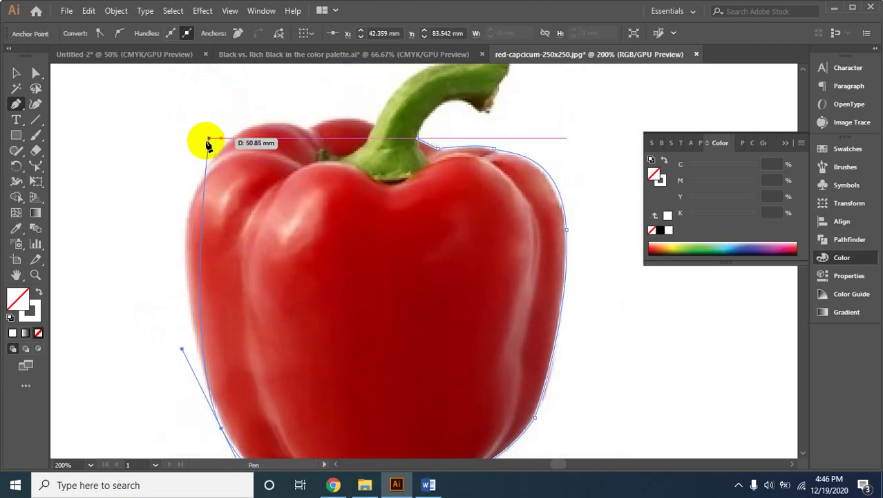
pyautogui.click(188, 211)
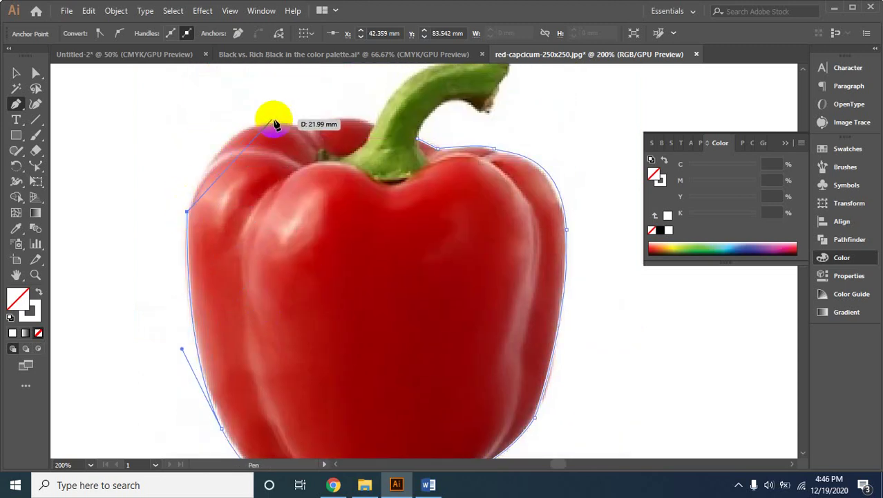
pyautogui.moveTo(305, 130)
pyautogui.mouseDown()
pyautogui.moveTo(397, 173)
pyautogui.moveTo(393, 163)
pyautogui.mouseUp()
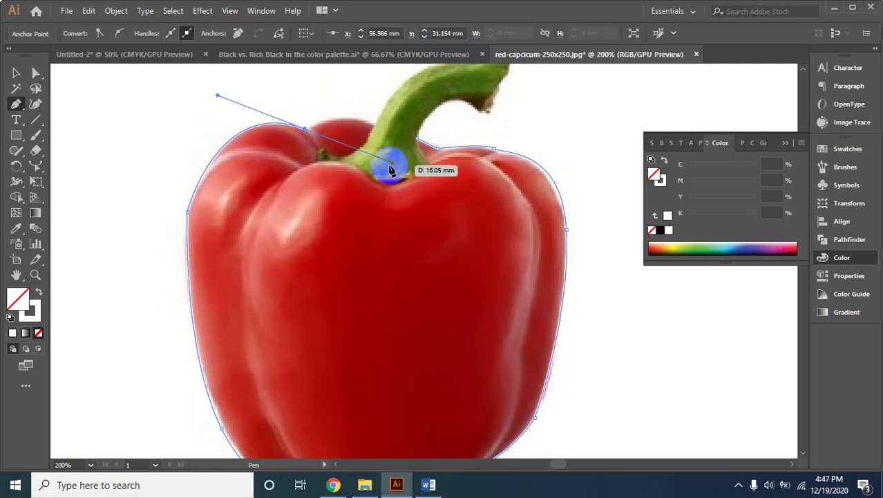
pyautogui.click(313, 132)
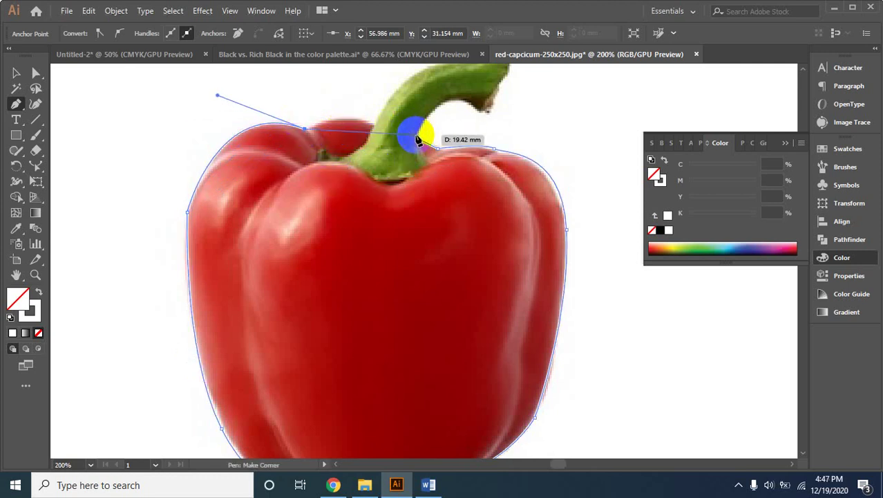
pyautogui.moveTo(416, 142); pyautogui.dragTo(437, 148)
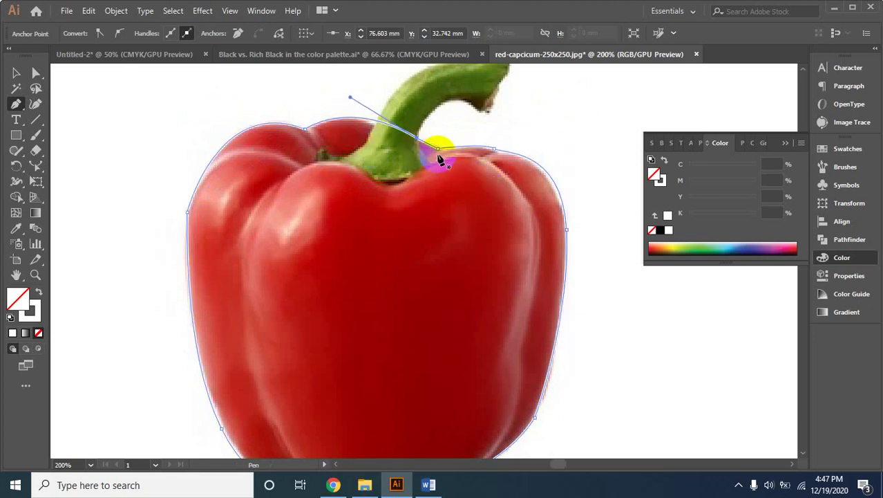
# Fill the pepper shape with solid red EA0606
pyautogui.click(13, 333)
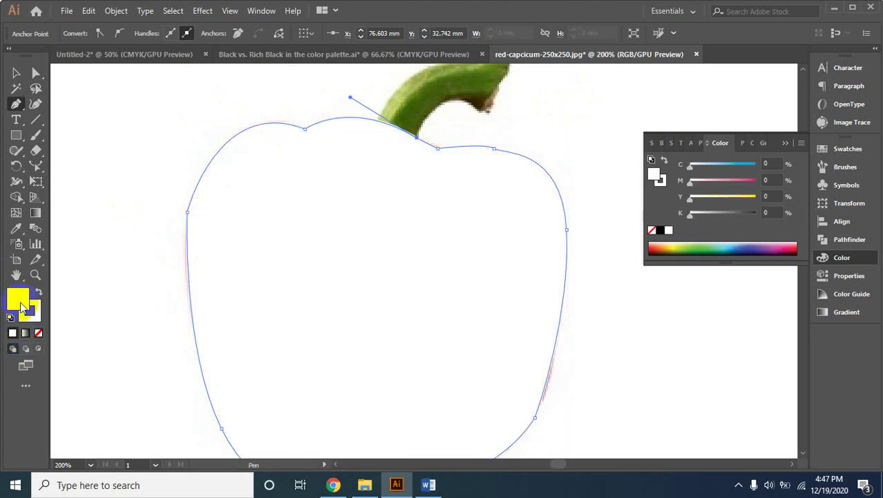
pyautogui.doubleClick(21, 297)
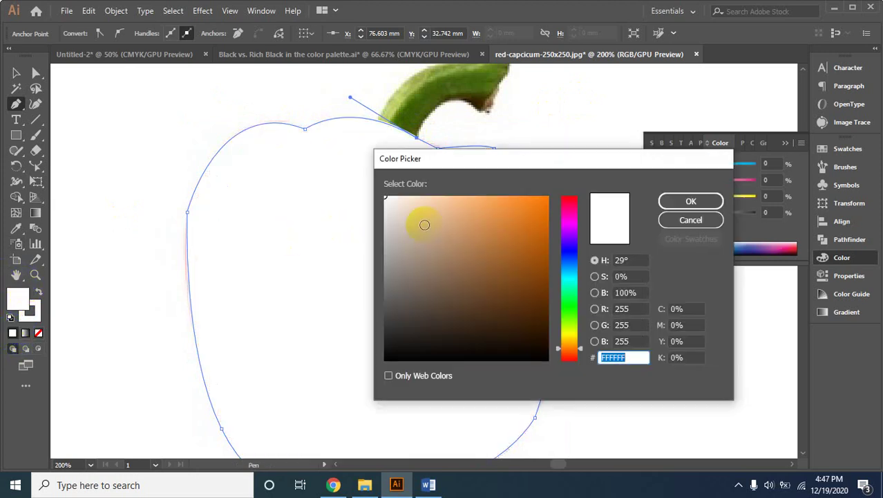
pyautogui.moveTo(563, 350); pyautogui.dragTo(557, 197)
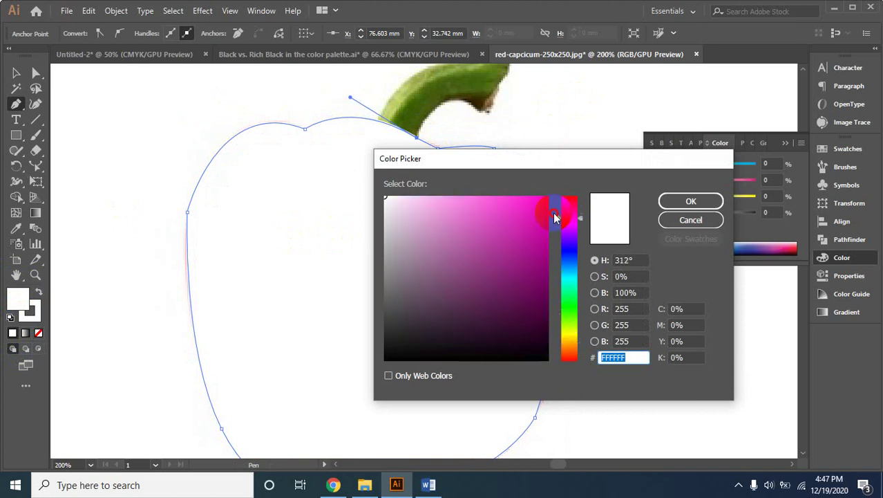
pyautogui.click(545, 208)
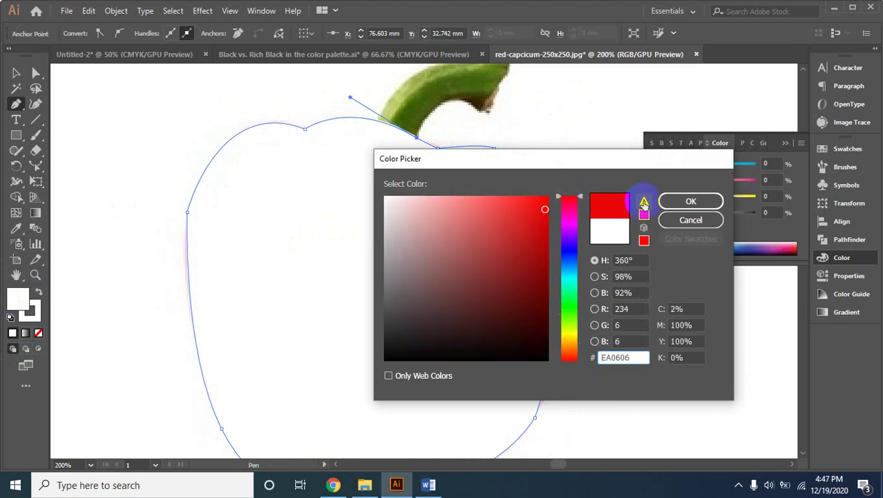
pyautogui.click(688, 202)
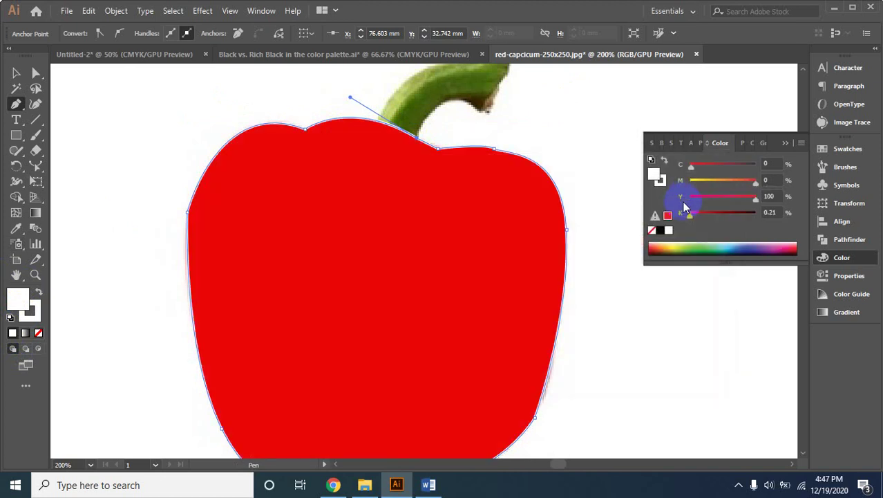
# Move the red pepper shape to the right of the photo
pyautogui.click(17, 74)
pyautogui.click(174, 169)
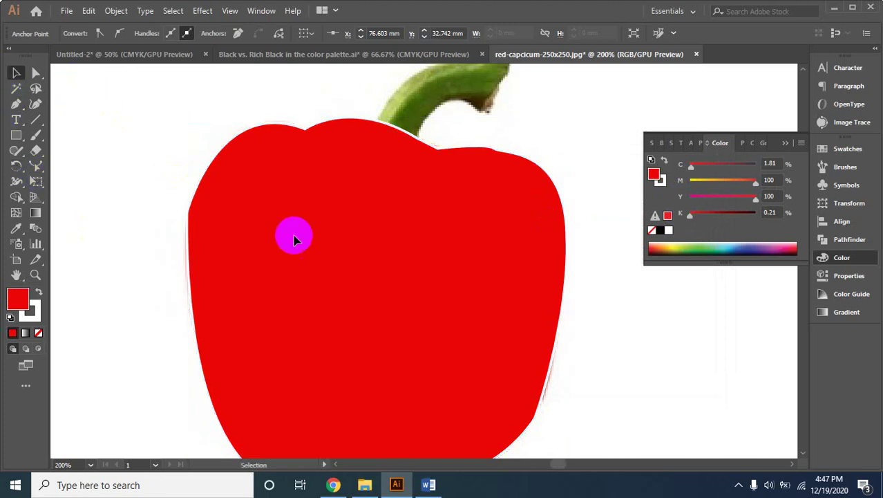
pyautogui.keyDown('ctrl'); pyautogui.keyDown('alt'); pyautogui.click(372, 244); pyautogui.keyUp('alt'); pyautogui.keyUp('ctrl')
pyautogui.keyDown('ctrl'); pyautogui.keyDown('alt'); pyautogui.click(372, 243); pyautogui.keyUp('alt'); pyautogui.keyUp('ctrl')
pyautogui.moveTo(244, 235); pyautogui.dragTo(484, 235)
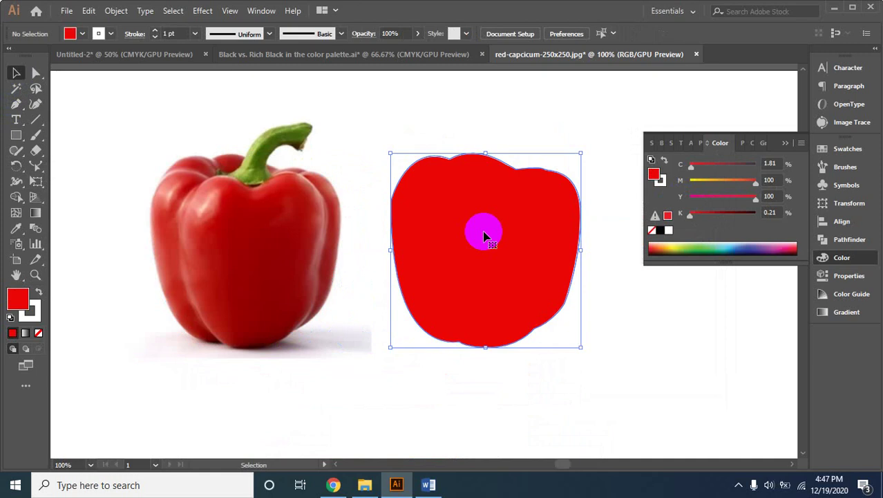
pyautogui.click(482, 119)
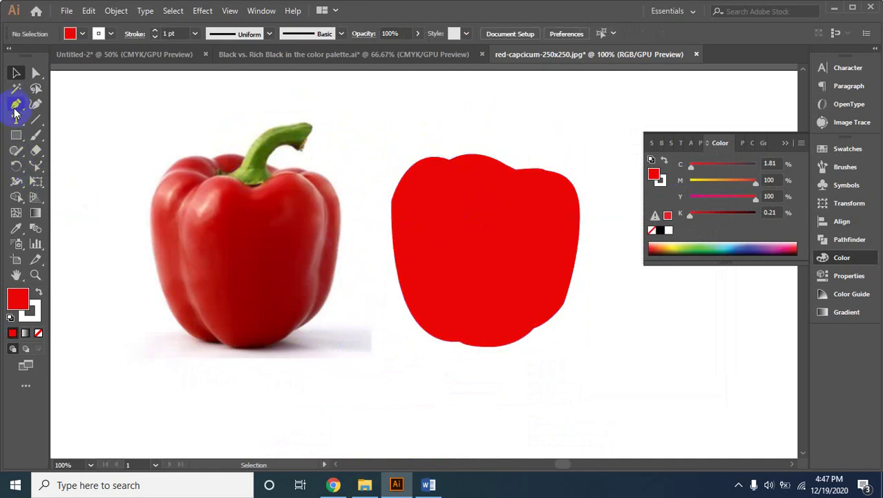
# Zoom to 300% on the photo's stem and trace its outline with the Pen tool
pyautogui.keyDown('ctrl'); pyautogui.click(269, 175); pyautogui.keyUp('ctrl')
pyautogui.keyDown('ctrl'); pyautogui.click(373, 276); pyautogui.keyUp('ctrl')
pyautogui.keyDown('ctrl'); pyautogui.click(403, 259); pyautogui.keyUp('ctrl')
pyautogui.moveTo(404, 259); pyautogui.dragTo(371, 267)
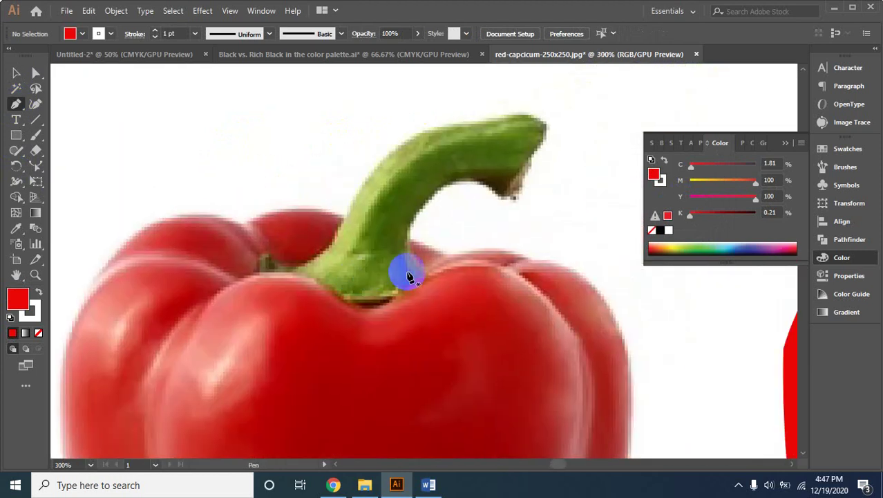
pyautogui.moveTo(429, 277)
pyautogui.mouseDown()
pyautogui.moveTo(399, 294)
pyautogui.moveTo(313, 290)
pyautogui.moveTo(261, 273)
pyautogui.moveTo(336, 238)
pyautogui.mouseUp()
pyautogui.click(261, 256)
pyautogui.click(338, 236)
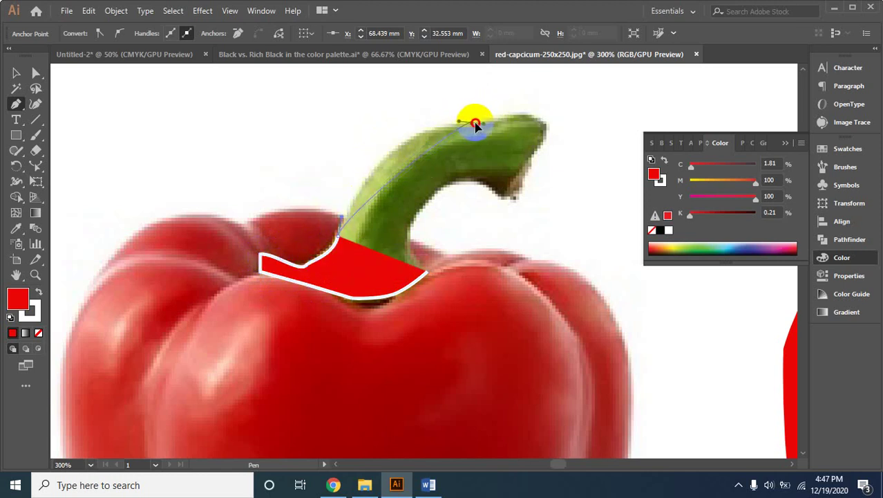
pyautogui.moveTo(471, 124)
pyautogui.mouseDown()
pyautogui.moveTo(557, 125)
pyautogui.moveTo(474, 135)
pyautogui.moveTo(524, 119)
pyautogui.moveTo(515, 203)
pyautogui.moveTo(493, 197)
pyautogui.mouseUp()
# Close the stem outline with no fill, fill it red, and zoom out to 150%
pyautogui.click(37, 333)
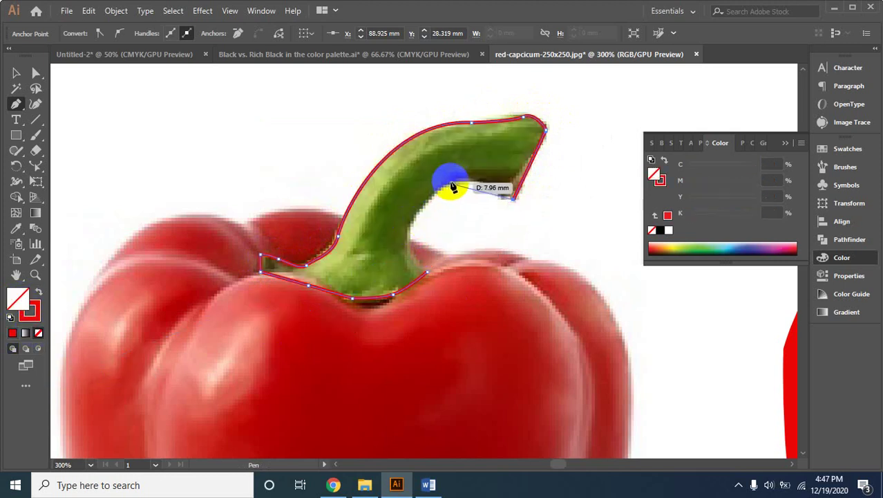
pyautogui.moveTo(449, 186); pyautogui.dragTo(429, 194)
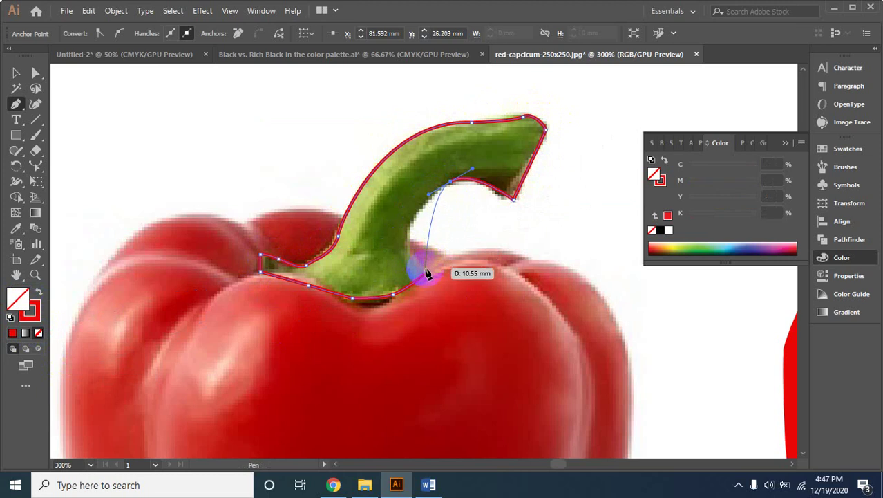
pyautogui.moveTo(427, 275); pyautogui.dragTo(469, 305)
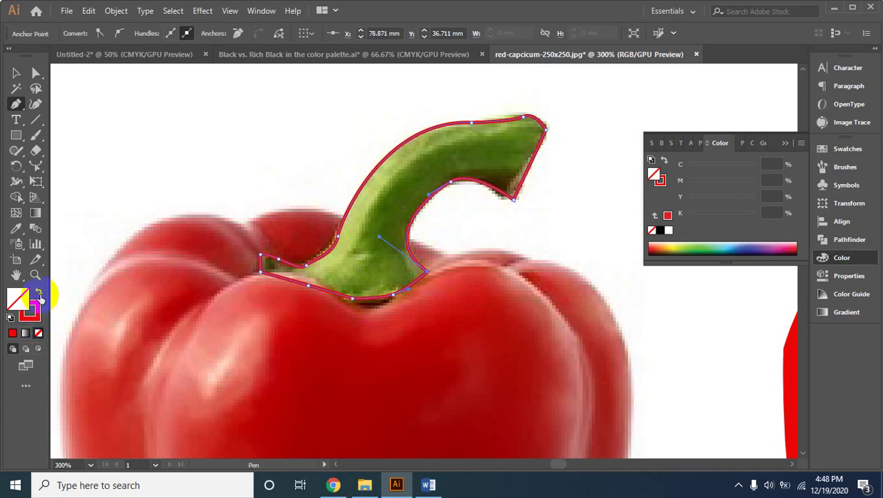
pyautogui.click(39, 296)
pyautogui.click(16, 74)
pyautogui.click(398, 198)
pyautogui.keyDown('ctrl'); pyautogui.keyDown('alt'); pyautogui.click(525, 225); pyautogui.keyUp('alt'); pyautogui.keyUp('ctrl')
pyautogui.keyDown('ctrl'); pyautogui.keyDown('alt'); pyautogui.click(524, 232); pyautogui.keyUp('alt'); pyautogui.keyUp('ctrl')
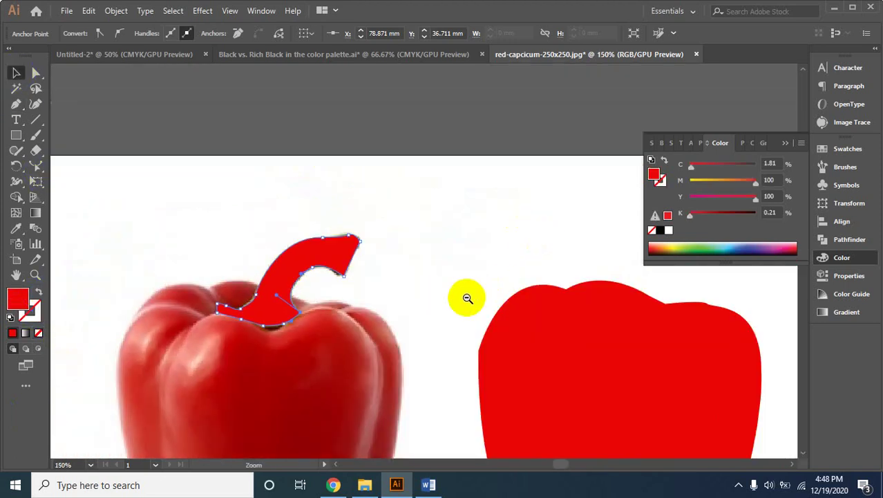
# Move the stem onto the red pepper and colour it with the photo stem's green
pyautogui.moveTo(296, 253)
pyautogui.mouseDown()
pyautogui.moveTo(664, 251)
pyautogui.moveTo(652, 276)
pyautogui.moveTo(651, 266)
pyautogui.mouseUp()
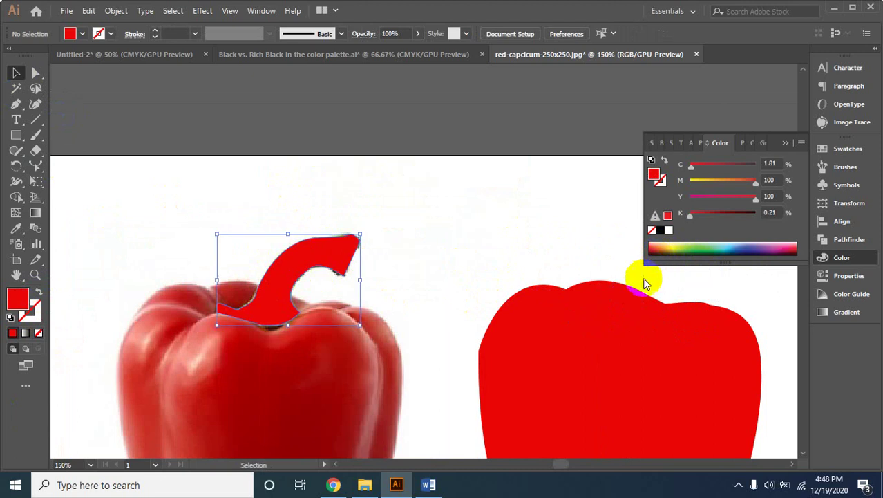
pyautogui.moveTo(289, 277); pyautogui.dragTo(563, 346)
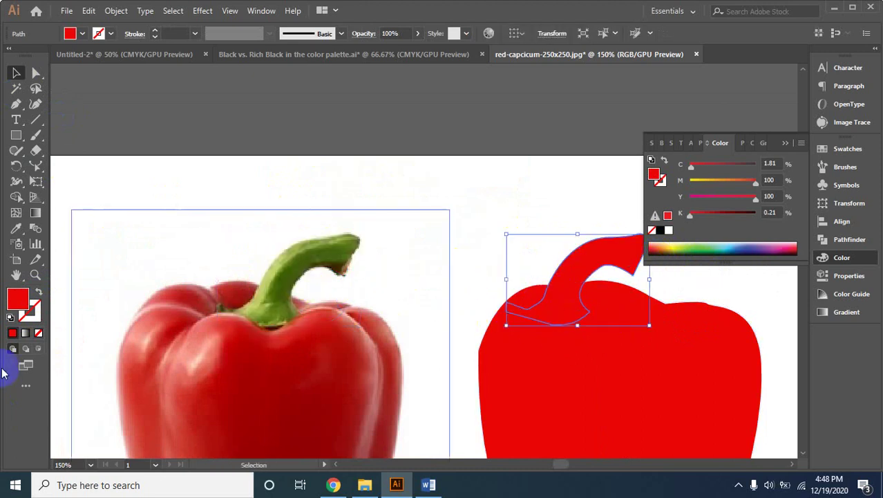
pyautogui.click(18, 230)
pyautogui.click(284, 275)
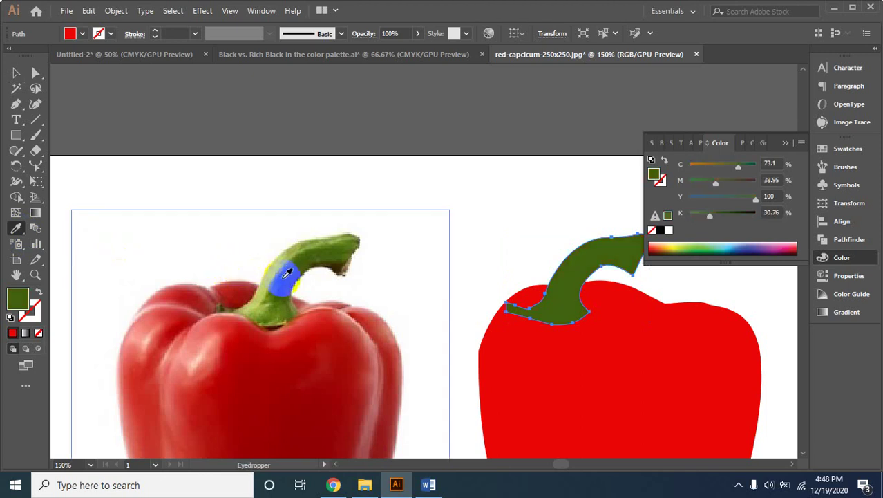
# At 100% zoom, nudge the green stem slightly so it sits neatly on the pepper body
pyautogui.click(16, 73)
pyautogui.click(486, 261)
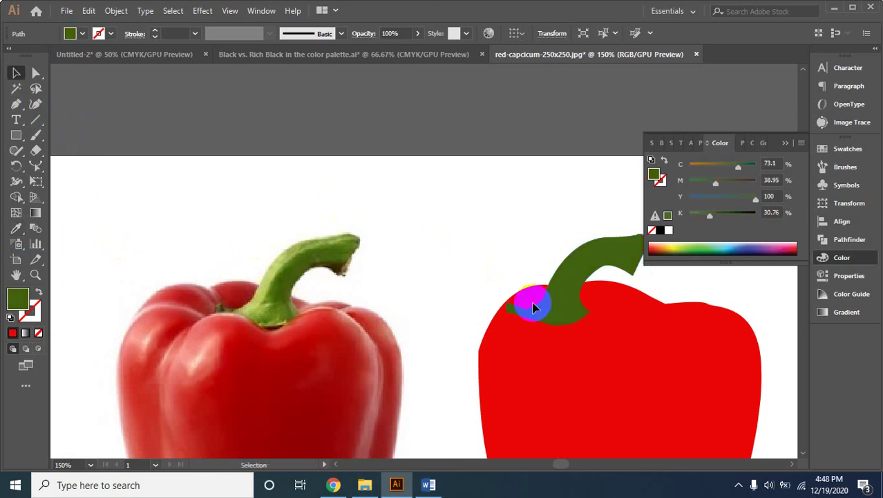
pyautogui.keyDown('ctrl'); pyautogui.keyDown('alt'); pyautogui.click(541, 363); pyautogui.keyUp('alt'); pyautogui.keyUp('ctrl')
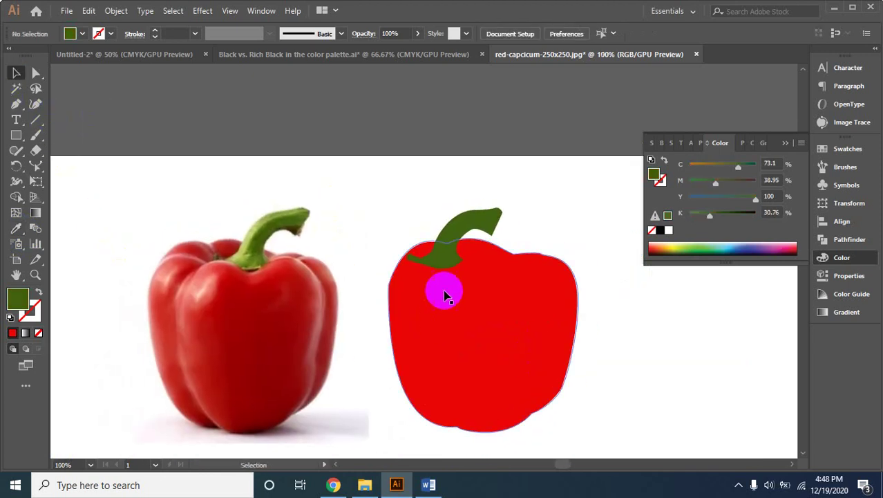
pyautogui.moveTo(451, 237)
pyautogui.mouseDown()
pyautogui.moveTo(493, 233)
pyautogui.moveTo(485, 257)
pyautogui.moveTo(477, 251)
pyautogui.mouseUp()
pyautogui.click(479, 188)
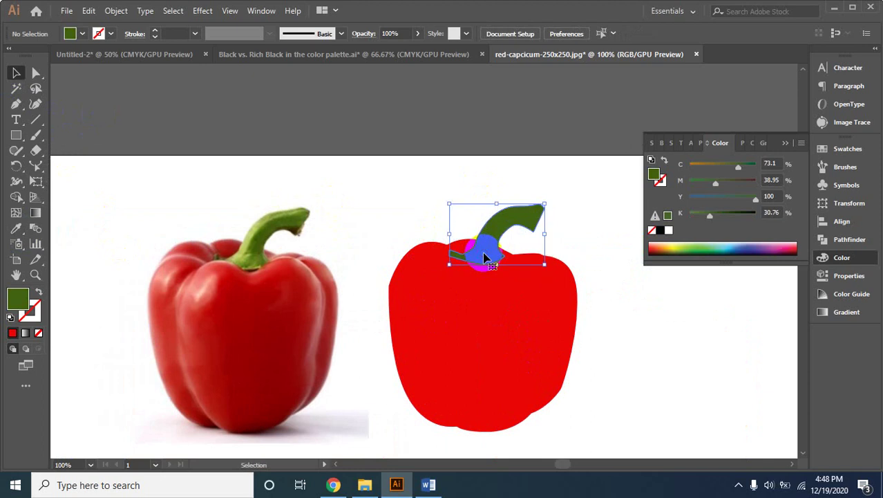
pyautogui.click(384, 219)
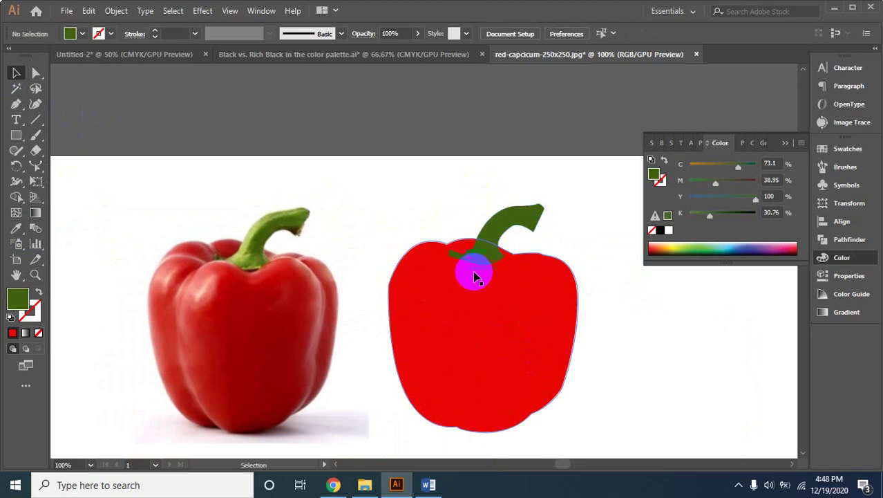
pyautogui.moveTo(484, 244)
pyautogui.mouseDown()
pyautogui.moveTo(475, 265)
pyautogui.moveTo(474, 257)
pyautogui.mouseUp()
# Turn the red pepper body into a gradient mesh, redoing the first mesh point after an undo
pyautogui.click(446, 353)
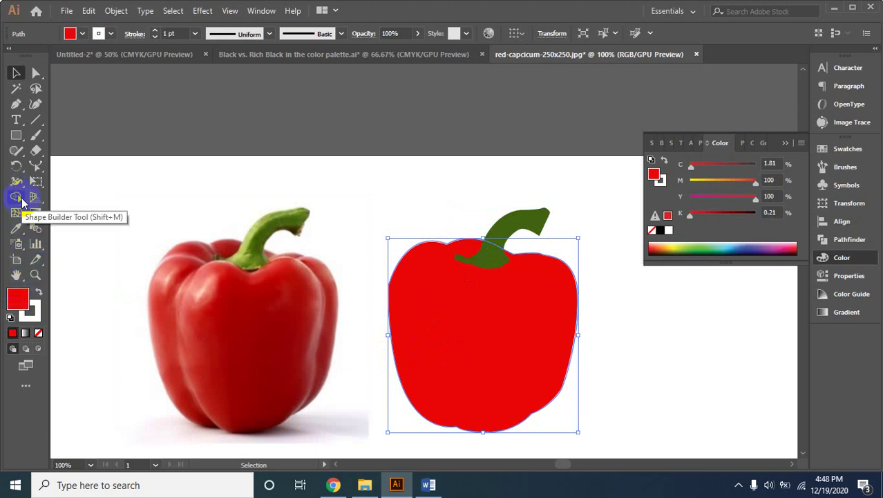
pyautogui.click(17, 215)
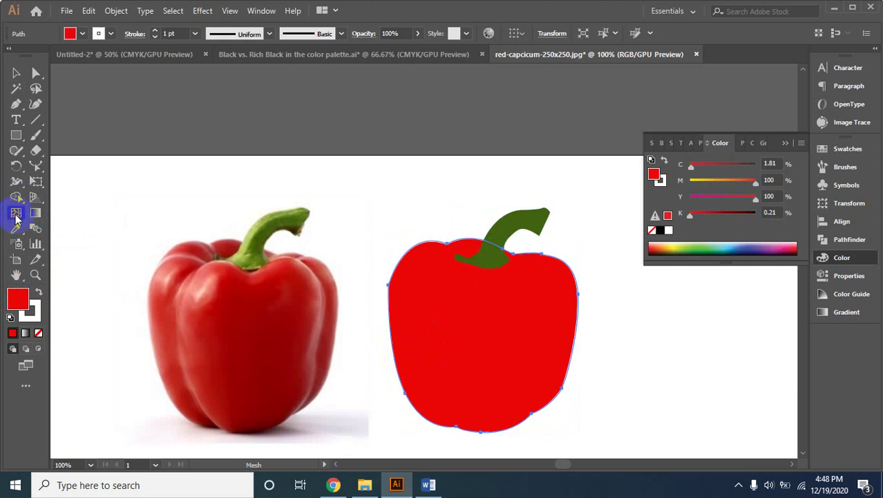
pyautogui.click(476, 343)
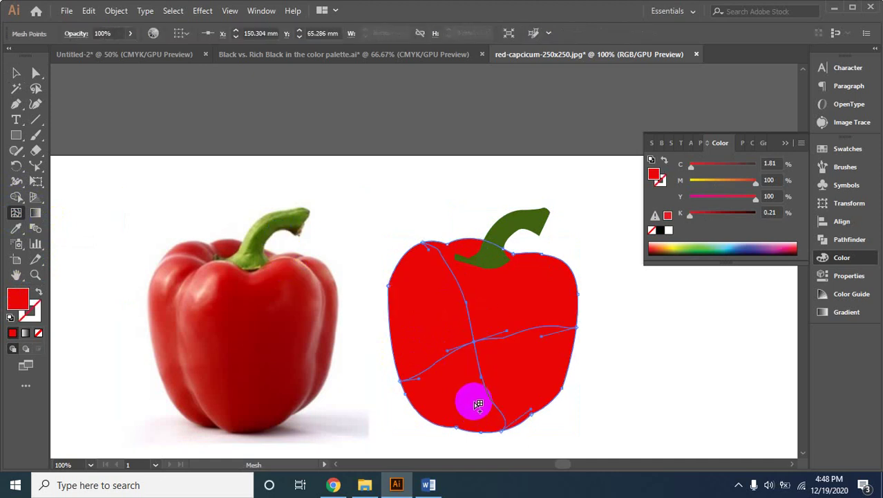
pyautogui.hotkey('ctrl', 'z')
pyautogui.click(438, 342)
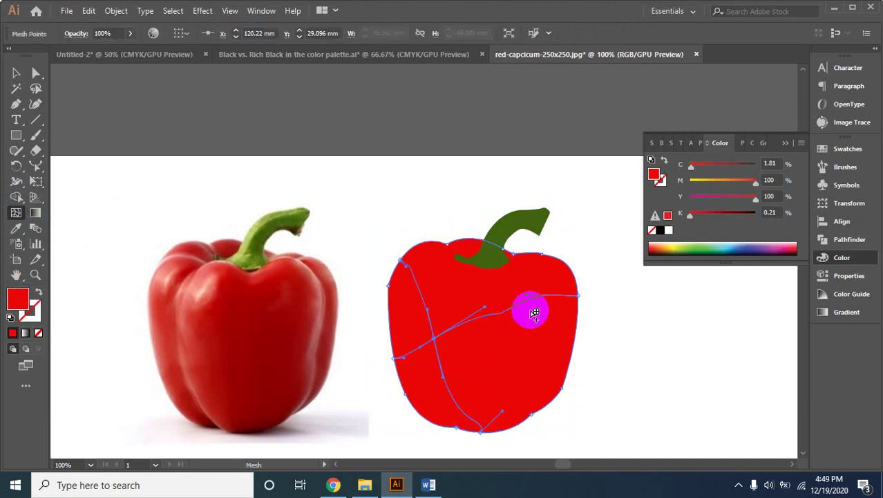
# Add several more crossing mesh lines to form a grid, then reselect the mesh pepper
pyautogui.click(552, 333)
pyautogui.click(253, 385)
pyautogui.click(526, 351)
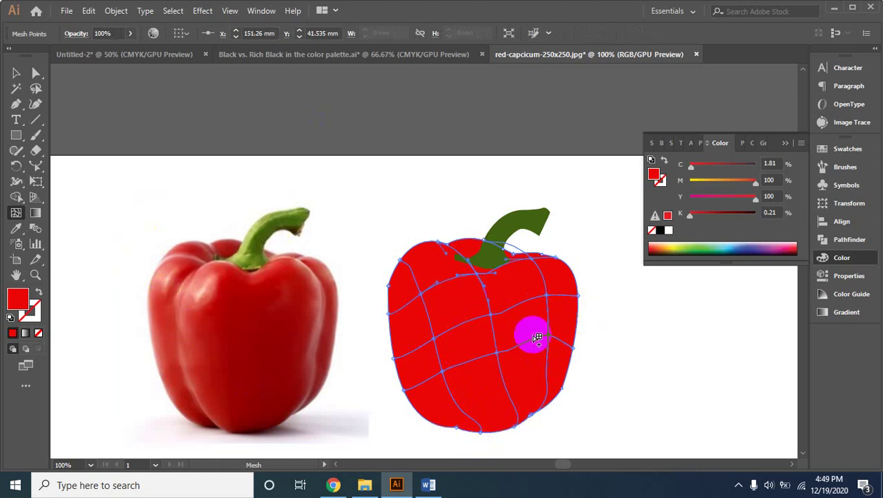
pyautogui.click(231, 312)
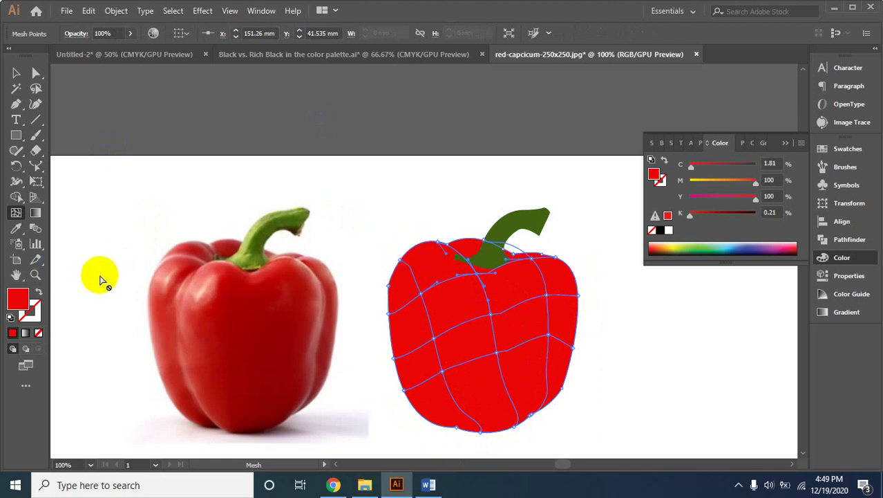
pyautogui.click(428, 370)
pyautogui.click(548, 368)
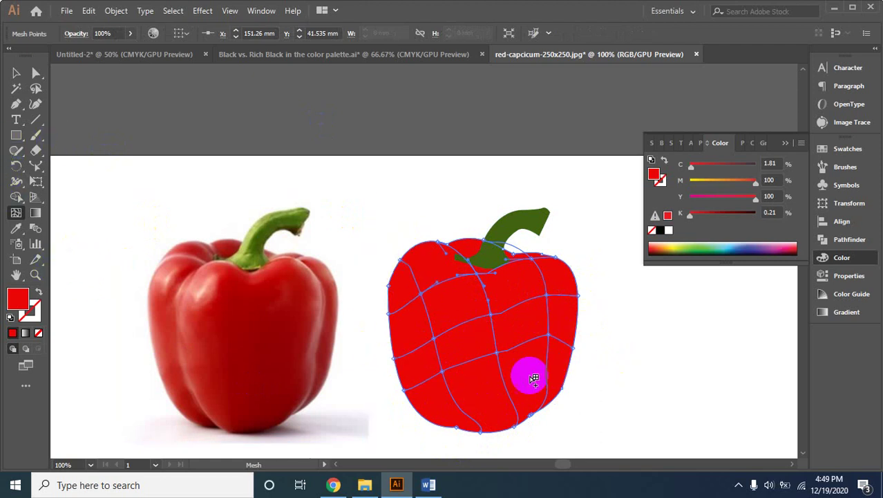
pyautogui.click(177, 361)
pyautogui.click(50, 131)
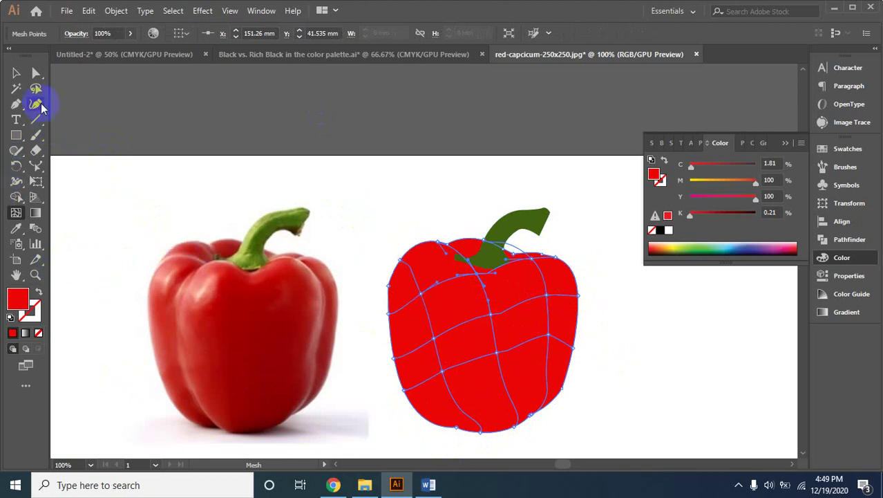
pyautogui.click(17, 73)
pyautogui.click(414, 299)
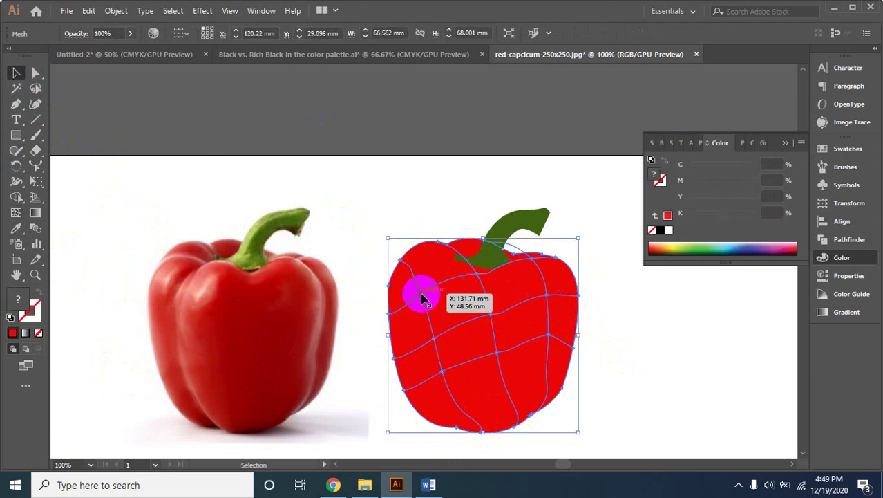
# Try sampling a photo highlight onto the whole mesh pepper, then revert that colour
pyautogui.doubleClick(423, 297)
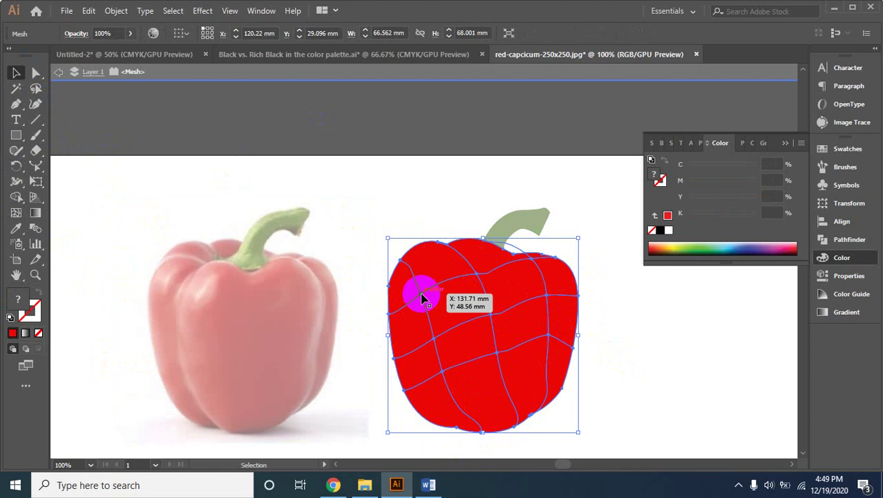
pyautogui.click(61, 74)
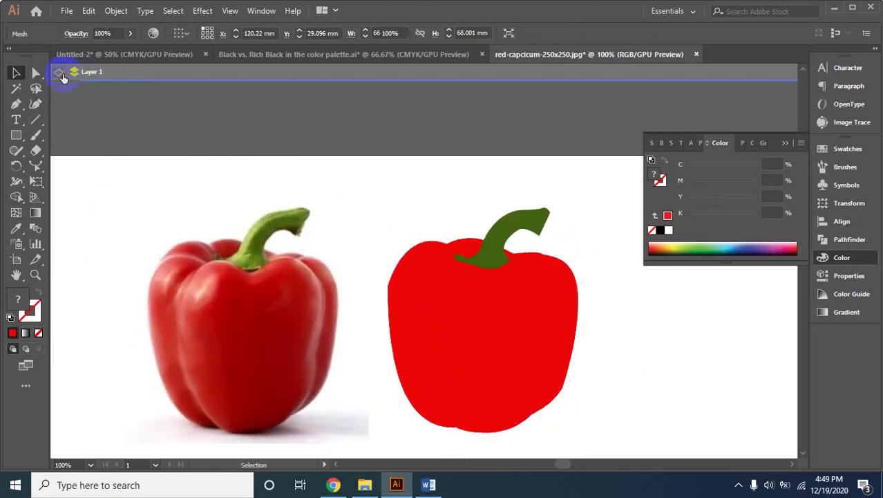
pyautogui.click(164, 222)
pyautogui.click(55, 74)
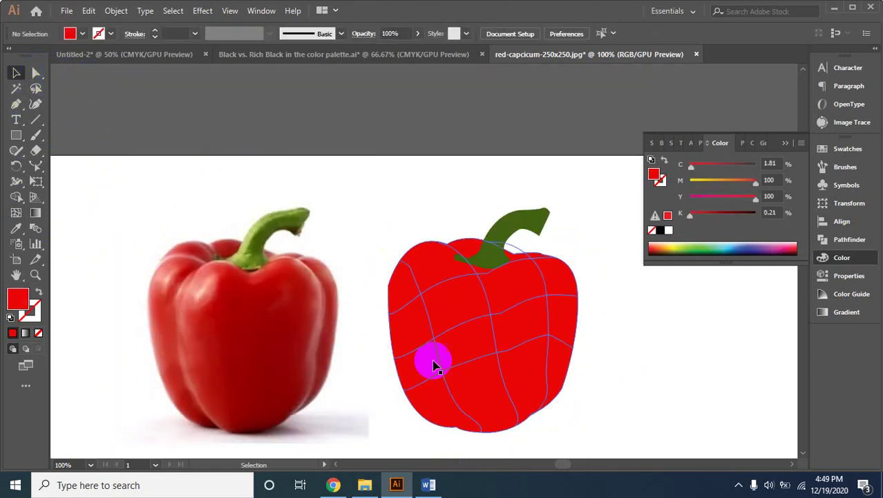
pyautogui.click(423, 298)
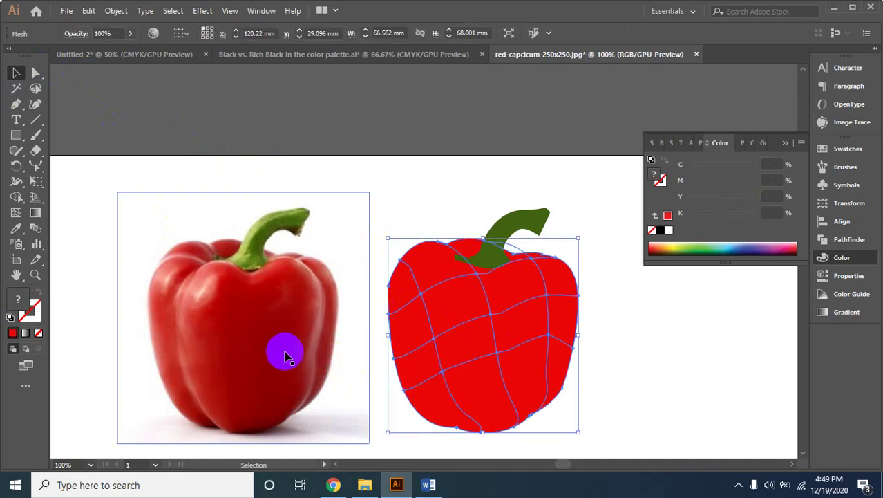
pyautogui.click(16, 229)
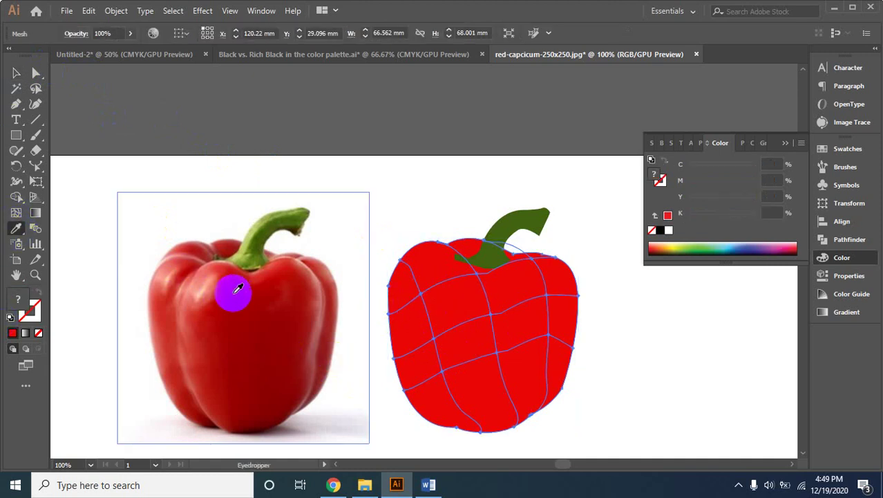
pyautogui.click(184, 285)
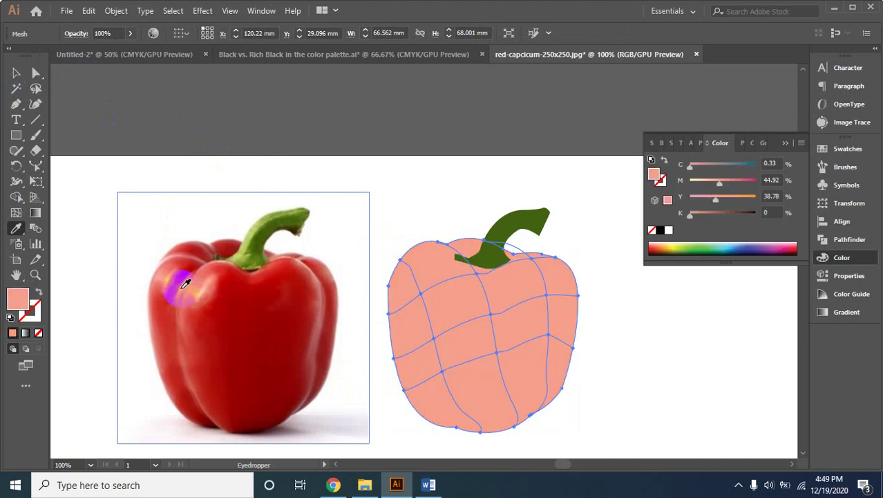
pyautogui.click(182, 286)
pyautogui.click(430, 309)
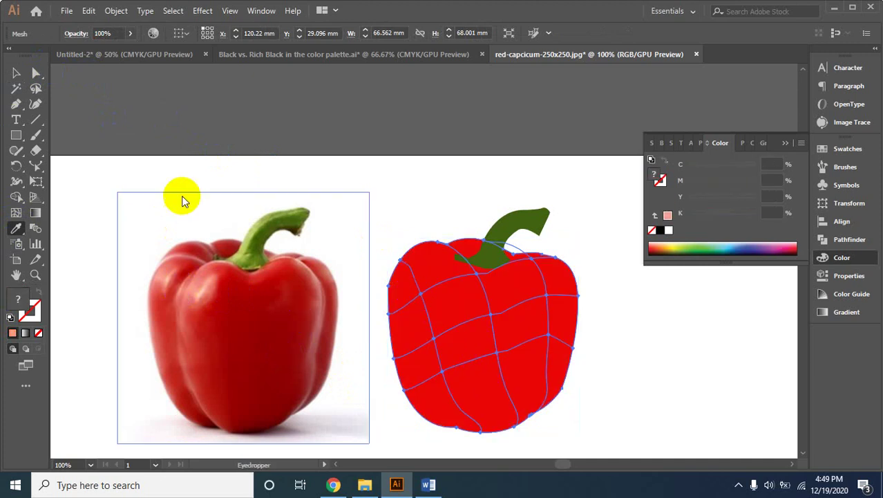
pyautogui.click(15, 75)
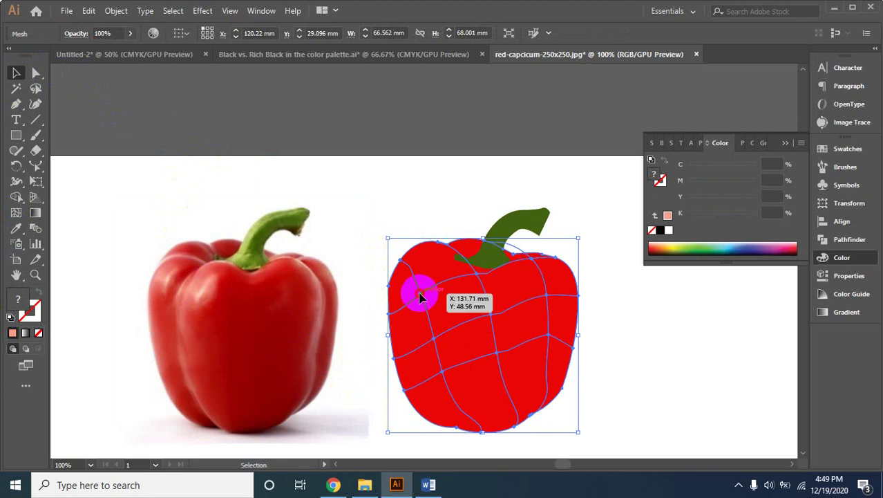
# Shade an upper-left mesh point with a lighter red highlight sampled from the photo
pyautogui.doubleClick(419, 297)
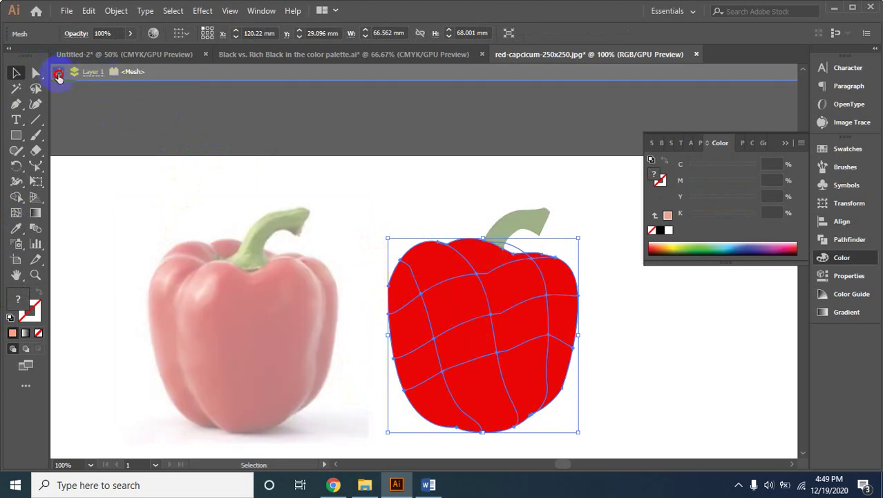
pyautogui.click(59, 75)
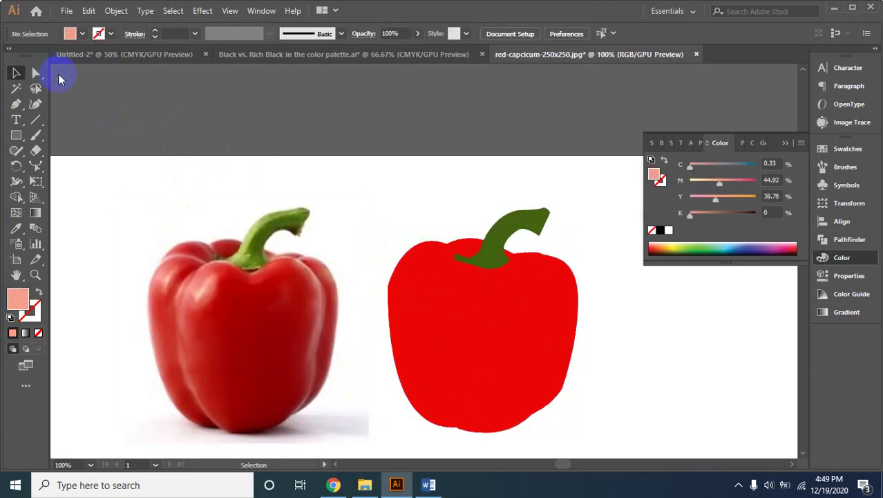
pyautogui.click(306, 247)
pyautogui.click(479, 339)
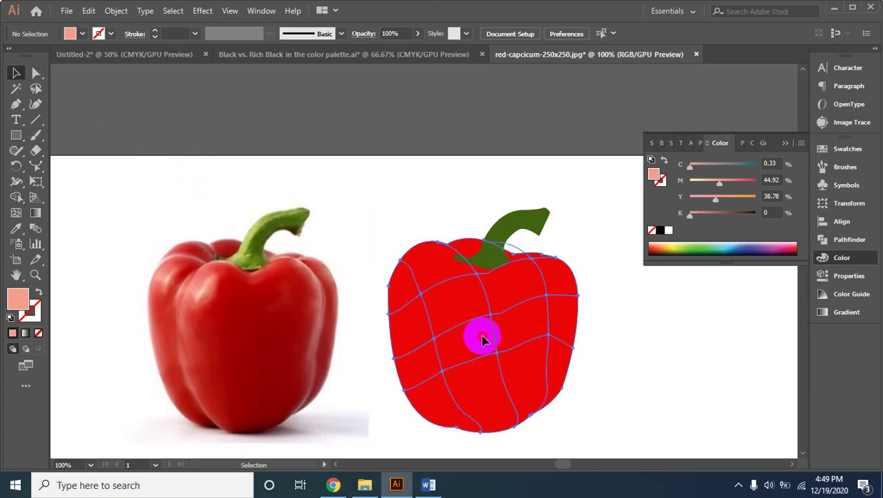
pyautogui.click(15, 212)
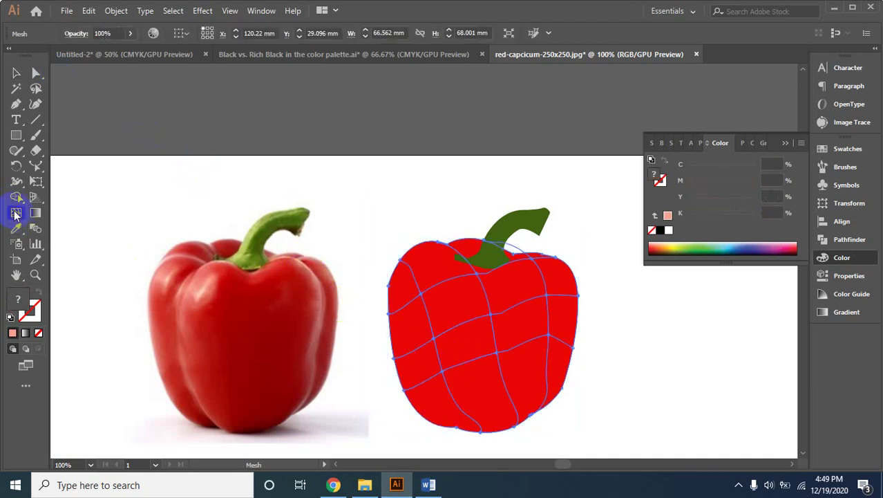
pyautogui.click(427, 300)
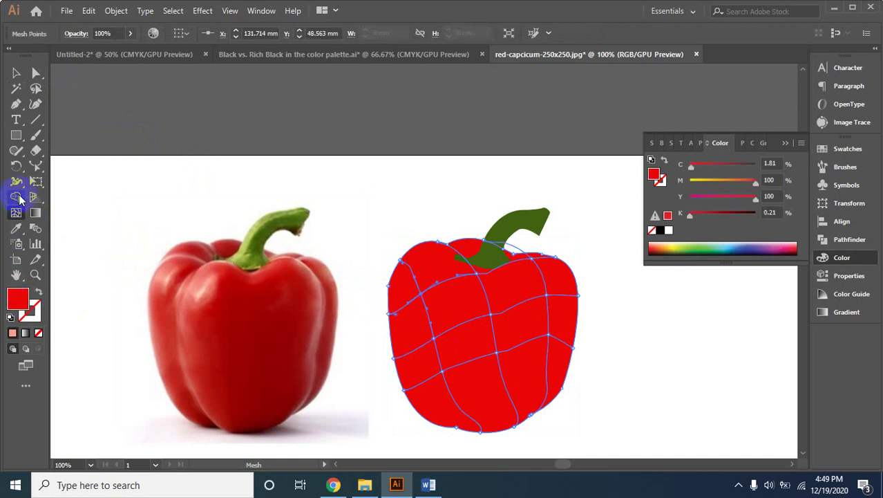
pyautogui.click(16, 228)
pyautogui.click(187, 296)
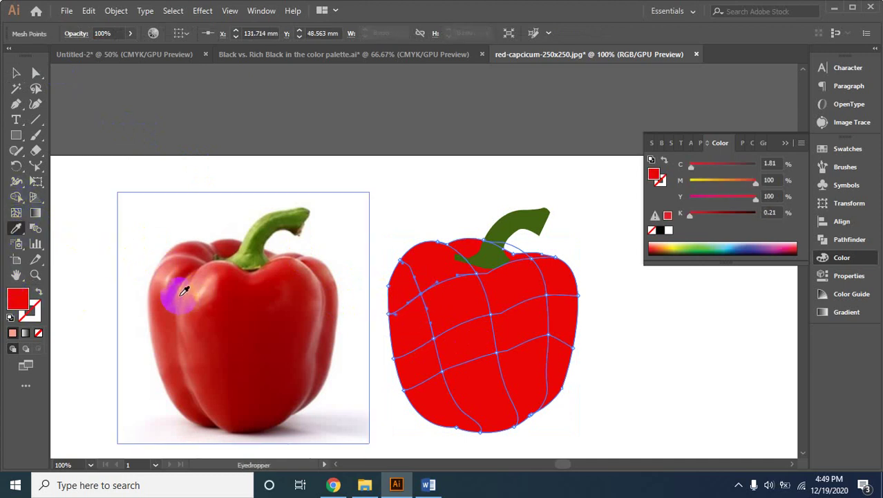
pyautogui.click(181, 292)
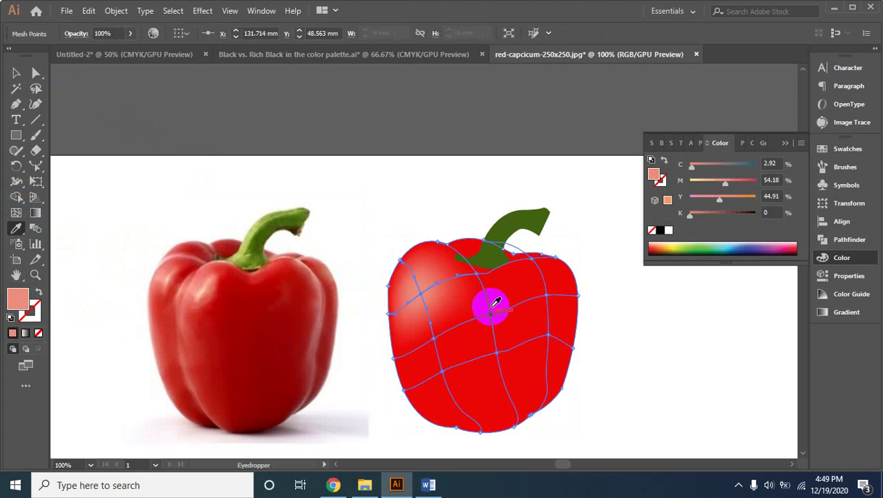
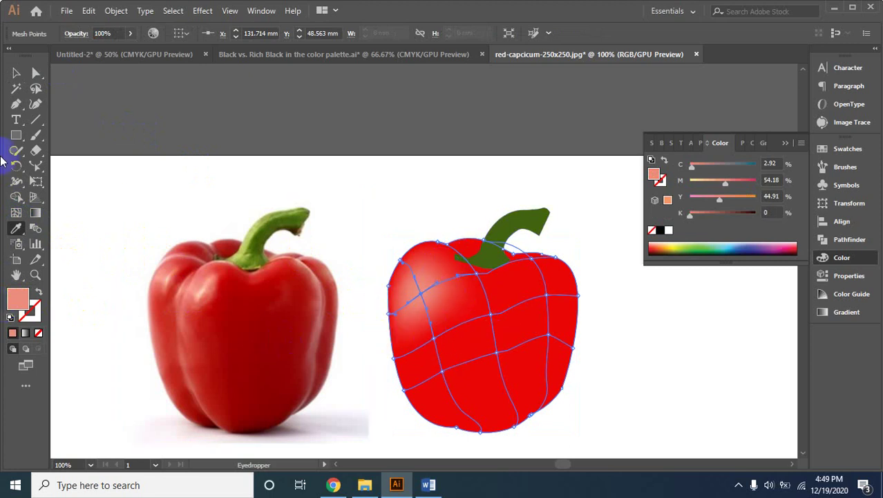
# Add a mesh point on the pepper's lower left and colour it with a red sampled from the photo
pyautogui.click(17, 74)
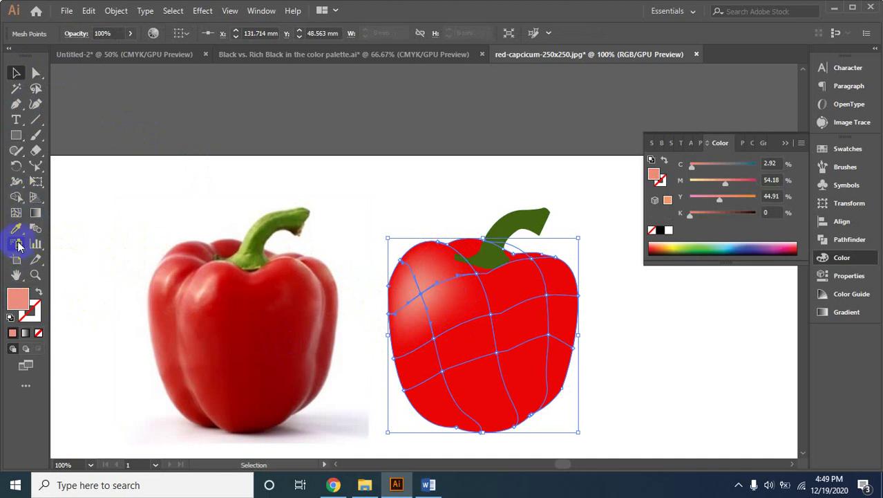
pyautogui.click(16, 212)
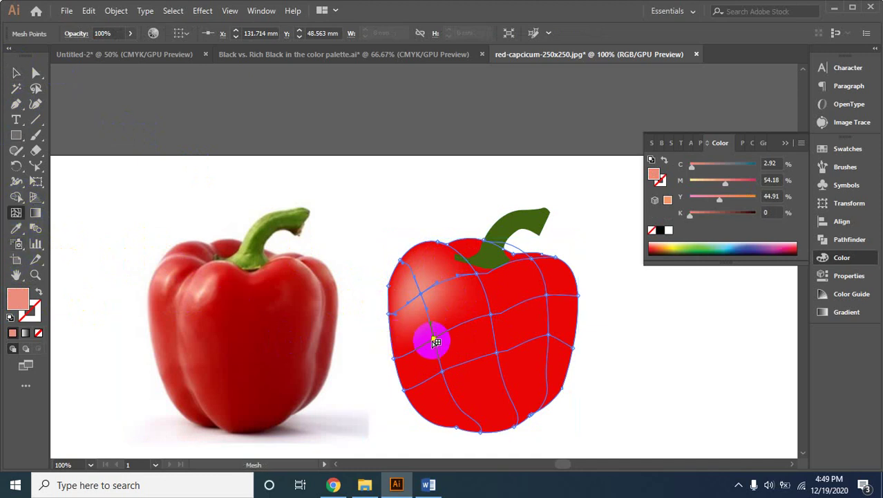
pyautogui.click(187, 339)
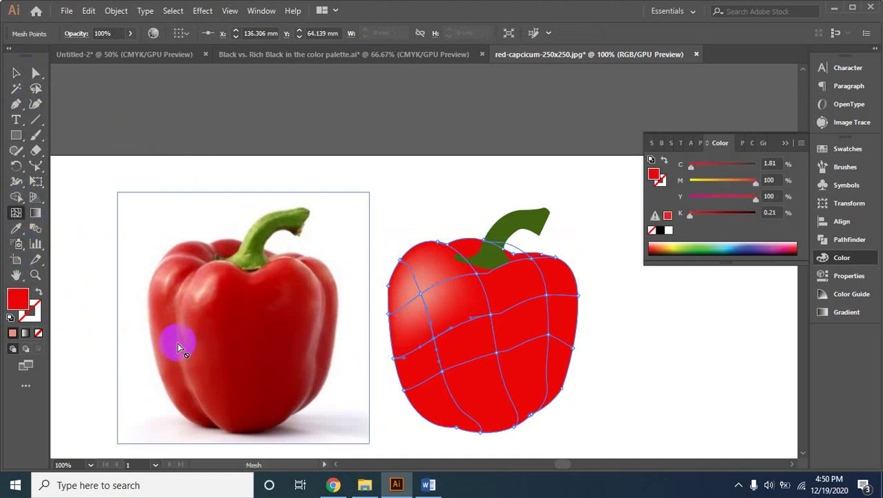
pyautogui.click(117, 262)
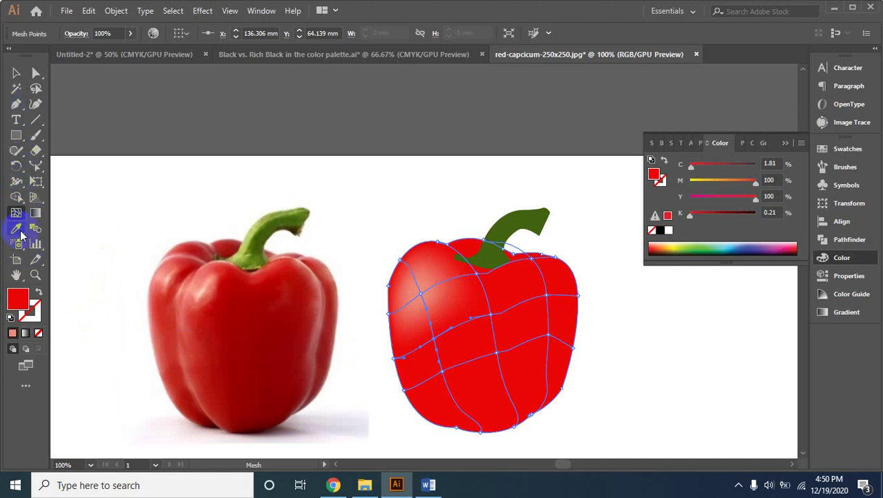
pyautogui.click(17, 231)
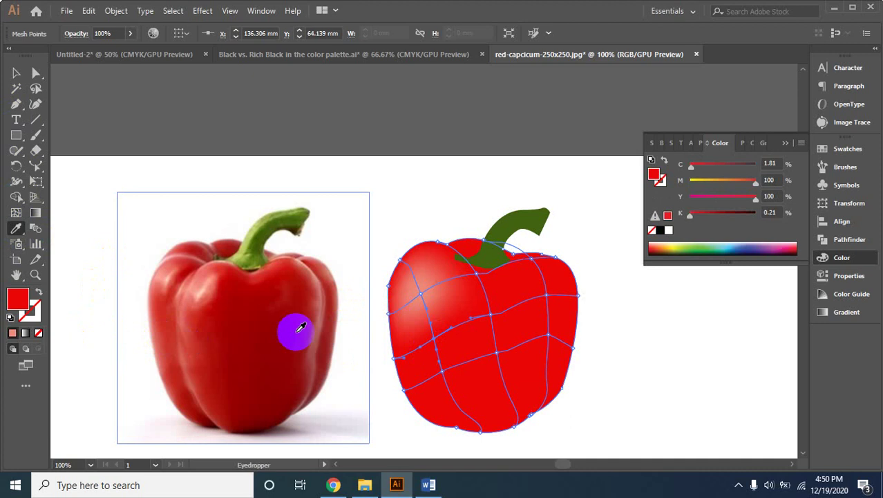
pyautogui.click(181, 354)
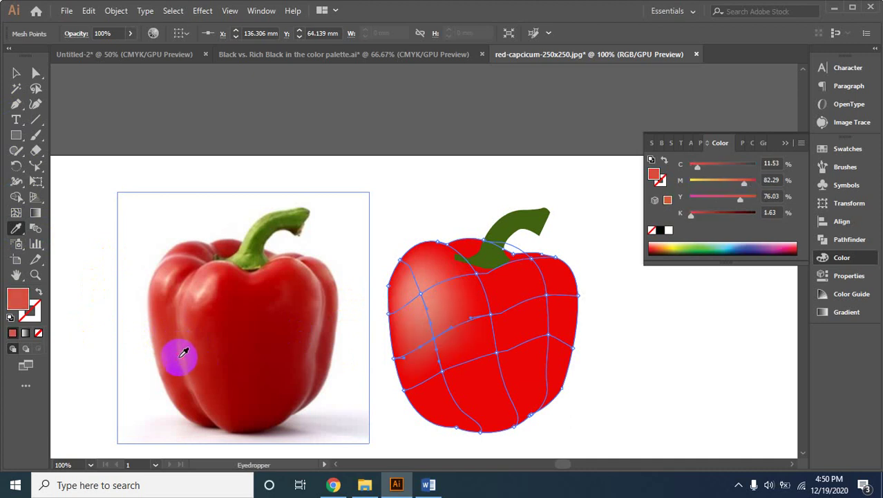
# Shade the lower-left mesh point with a darker red sampled from the photo
pyautogui.click(16, 73)
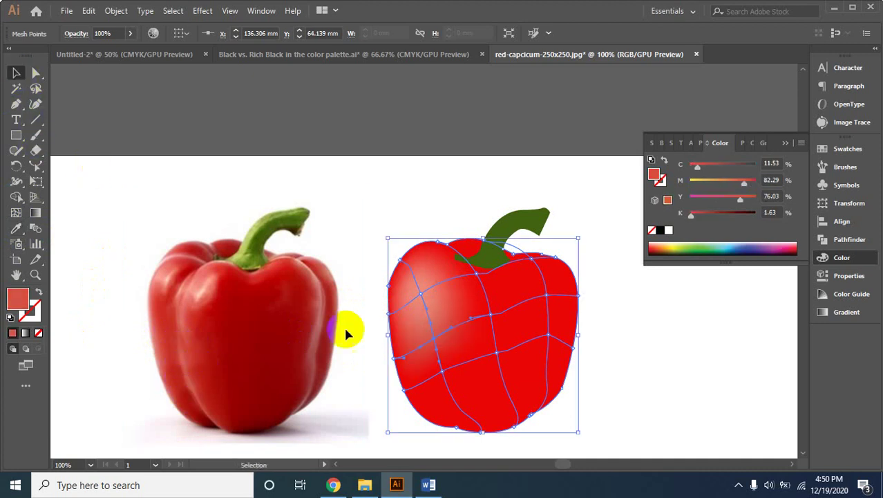
pyautogui.click(424, 423)
pyautogui.click(447, 380)
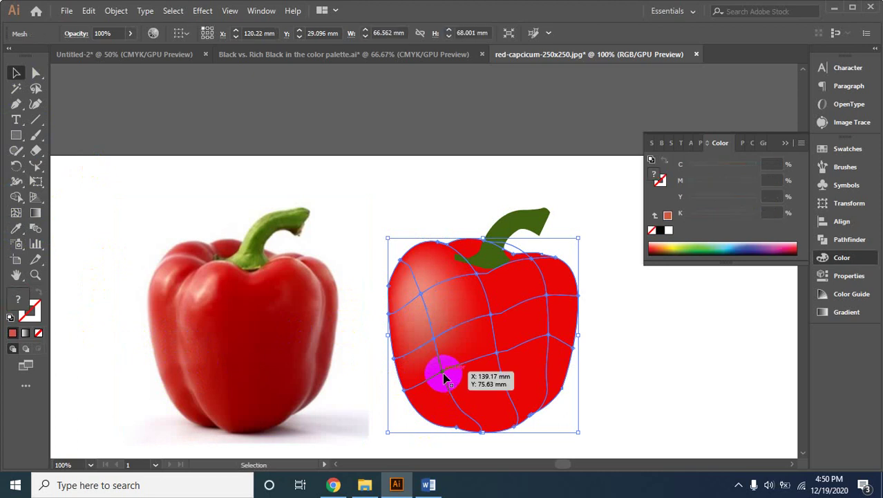
pyautogui.click(16, 213)
pyautogui.click(441, 373)
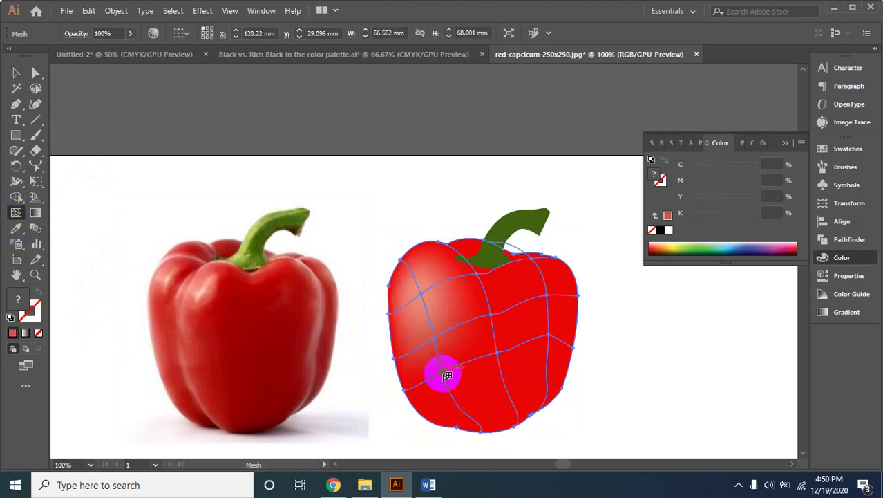
pyautogui.click(16, 228)
pyautogui.click(197, 393)
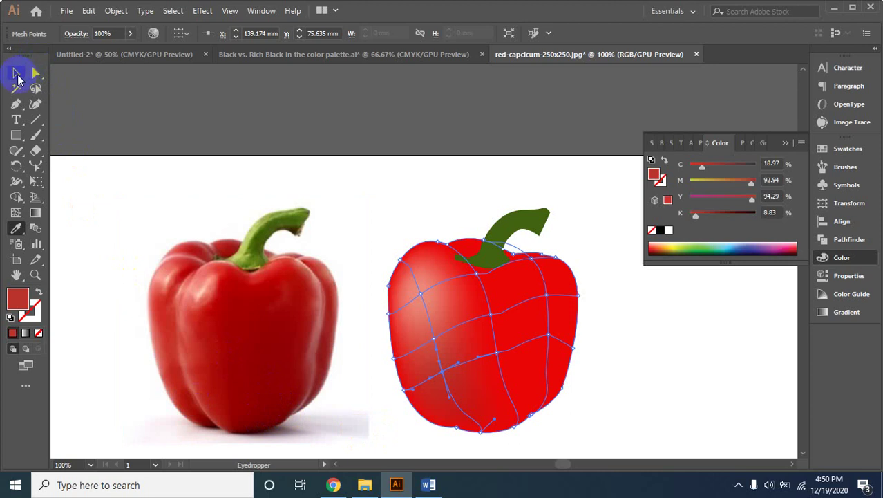
# Add another mesh point on the pepper beside the stem
pyautogui.click(16, 73)
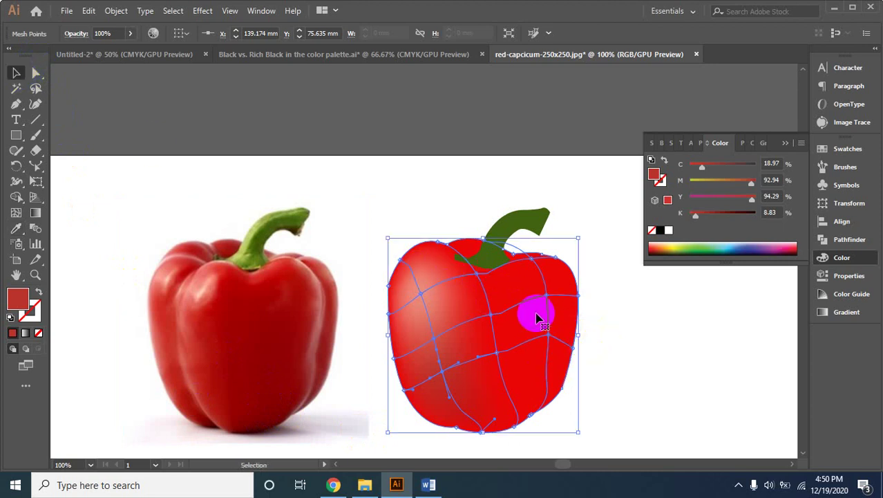
pyautogui.click(535, 266)
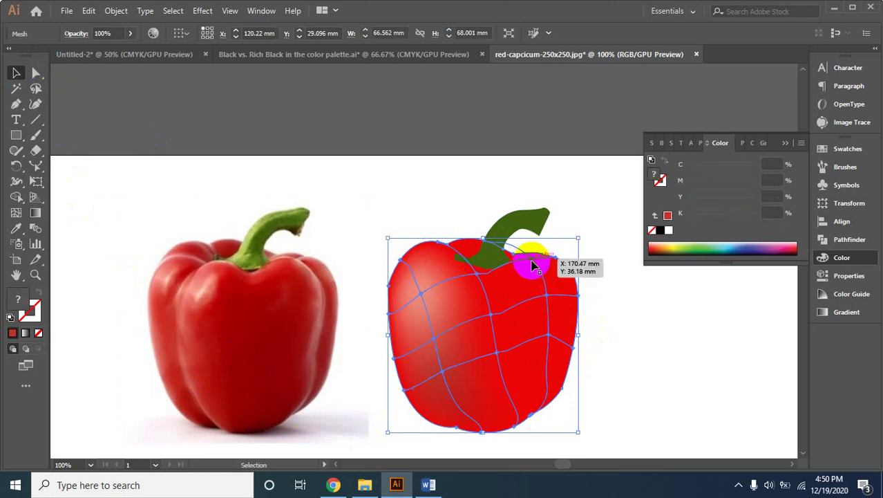
pyautogui.click(16, 213)
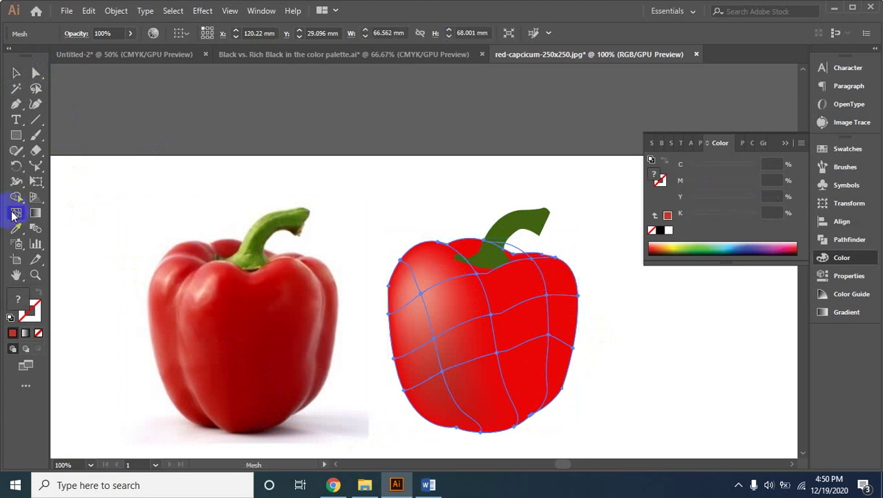
pyautogui.click(536, 260)
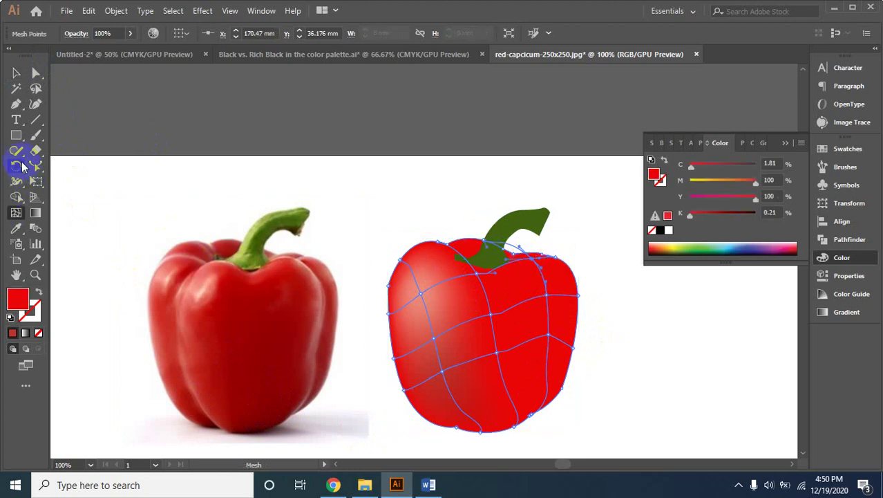
pyautogui.click(19, 231)
# Colour the stem point muted red, then add a right-side mesh point shaded with sampled reds
pyautogui.click(324, 280)
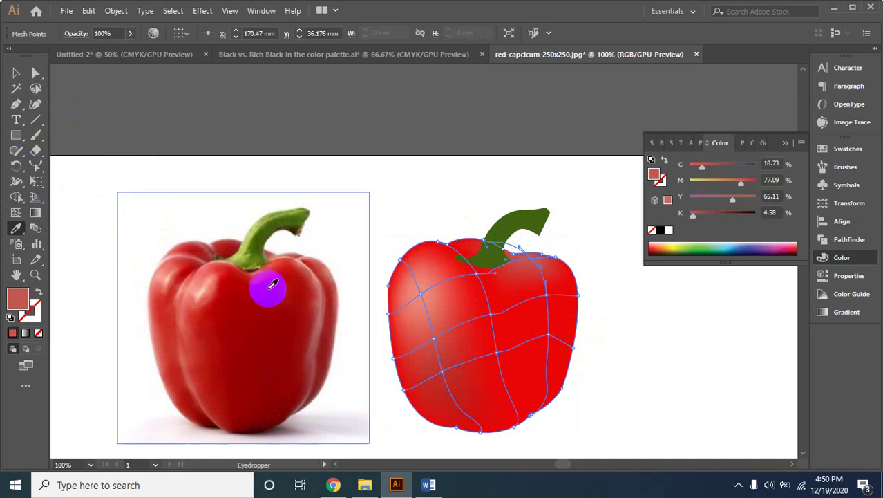
pyautogui.click(16, 72)
pyautogui.click(479, 340)
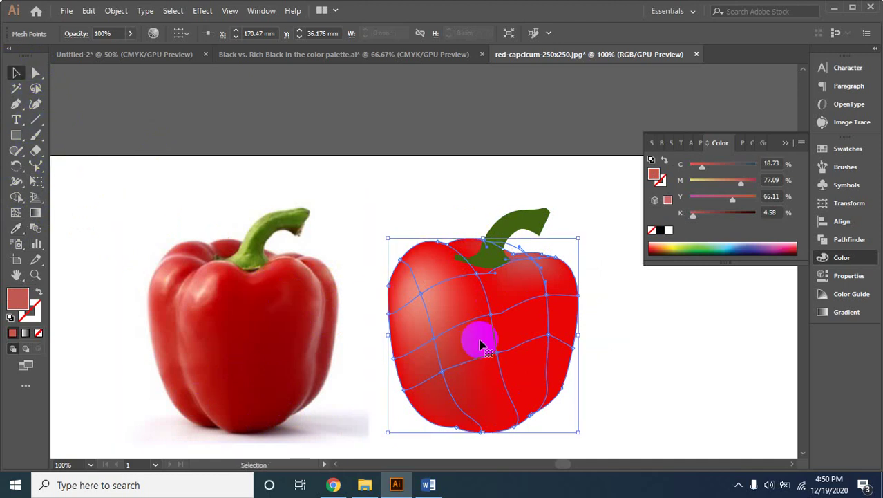
pyautogui.click(546, 300)
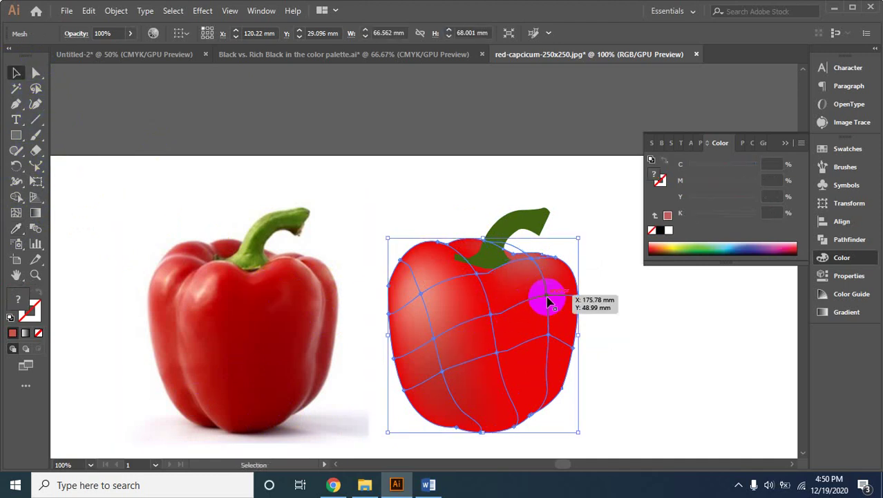
pyautogui.click(456, 299)
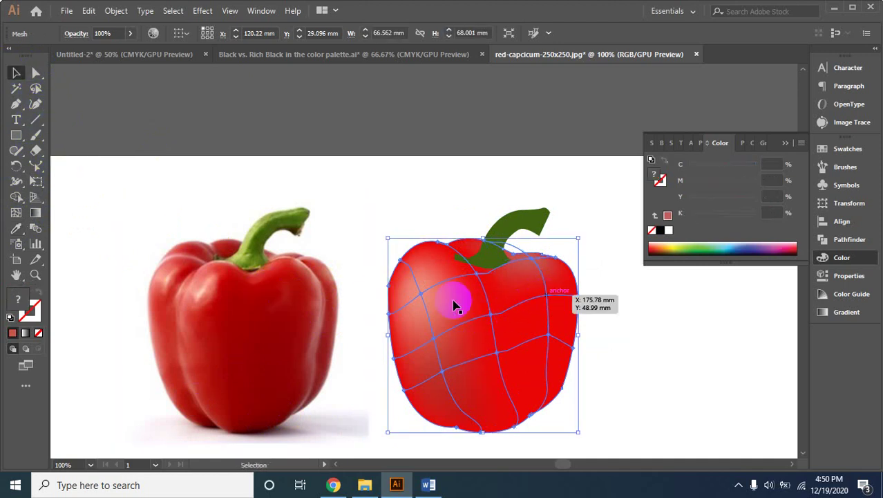
pyautogui.click(16, 212)
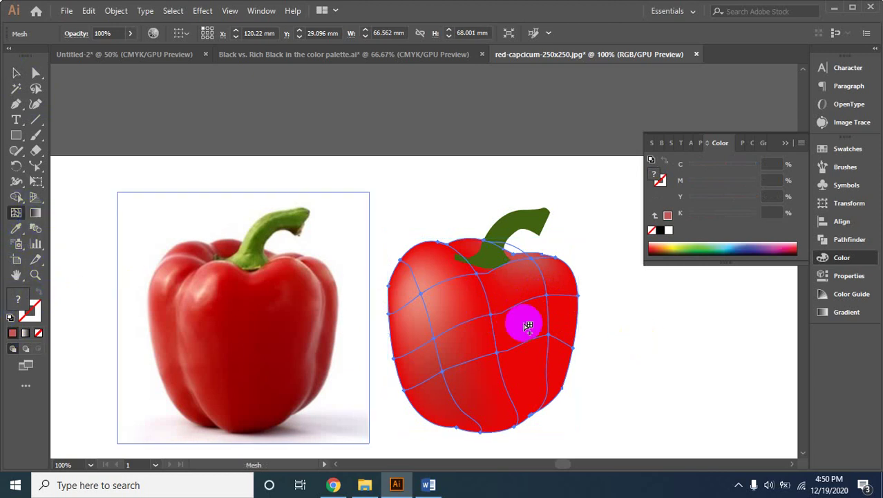
pyautogui.click(551, 302)
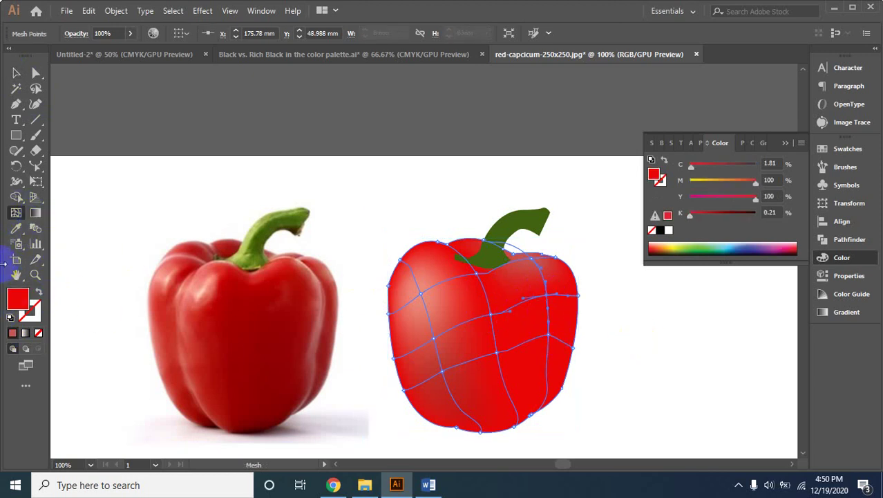
pyautogui.click(322, 315)
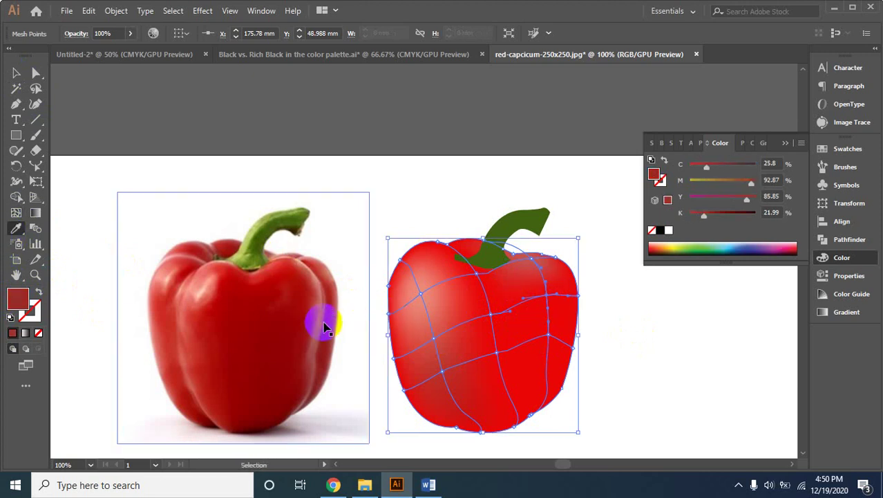
pyautogui.click(325, 305)
pyautogui.click(324, 302)
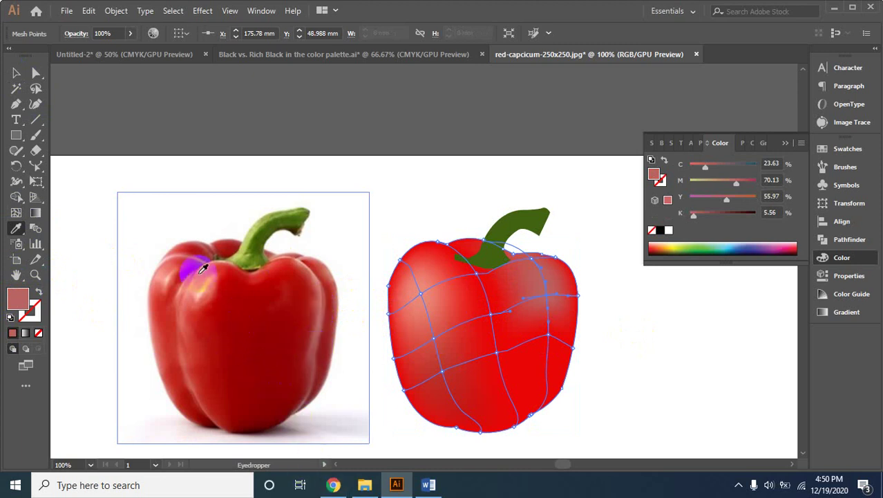
# Add a lower-right mesh point, shade it a deeper photo red, and deselect the pepper
pyautogui.click(14, 72)
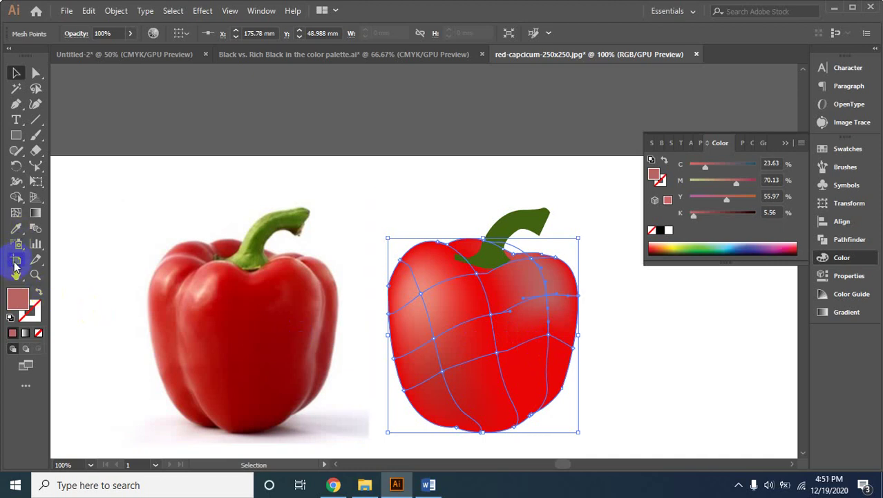
pyautogui.click(16, 213)
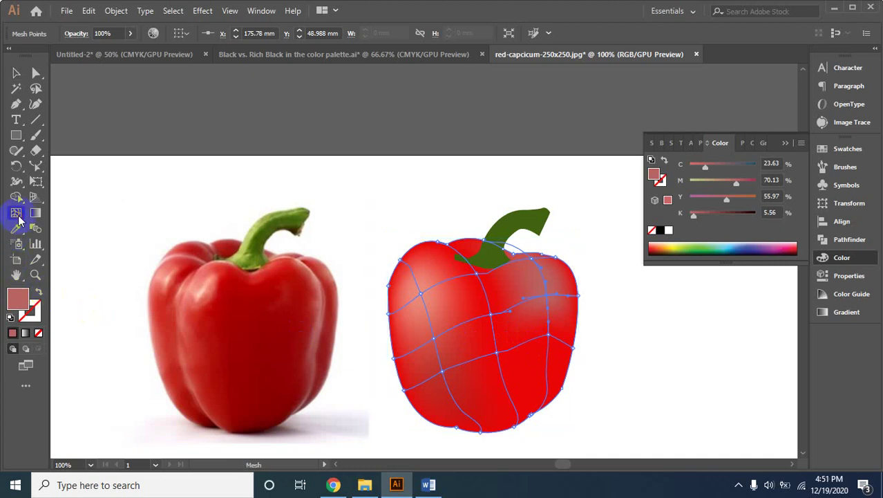
pyautogui.click(554, 335)
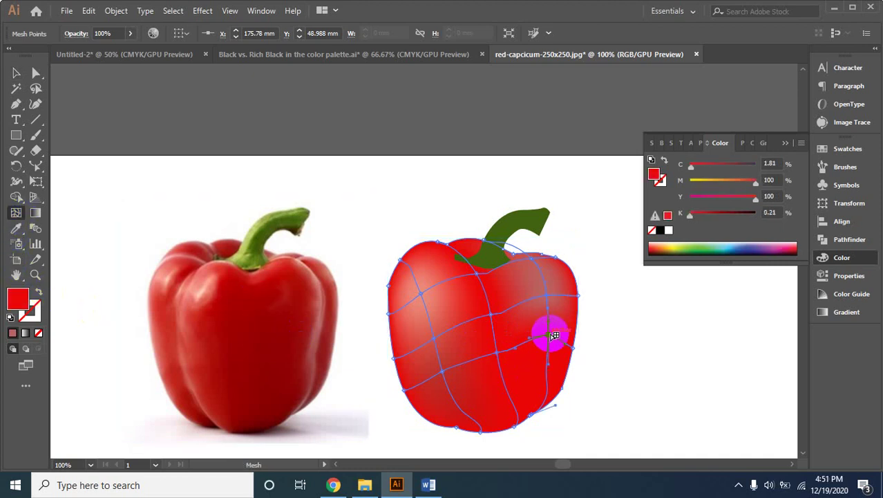
pyautogui.click(16, 228)
pyautogui.click(317, 349)
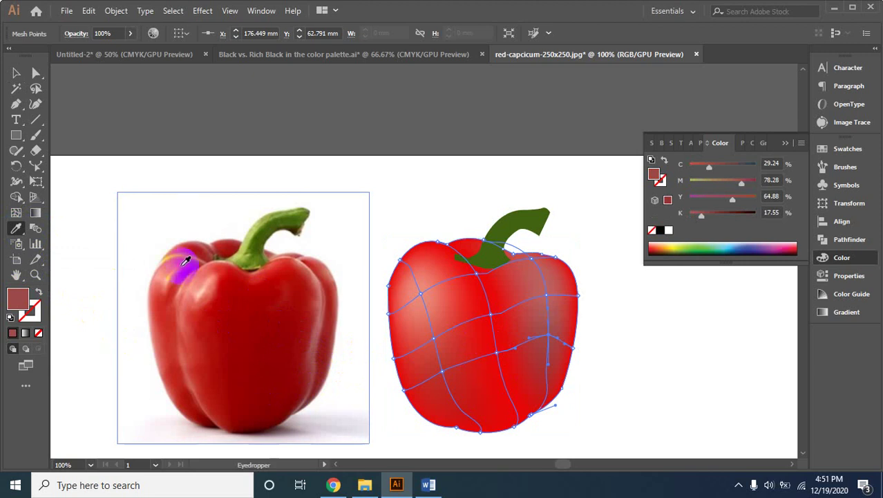
pyautogui.click(17, 74)
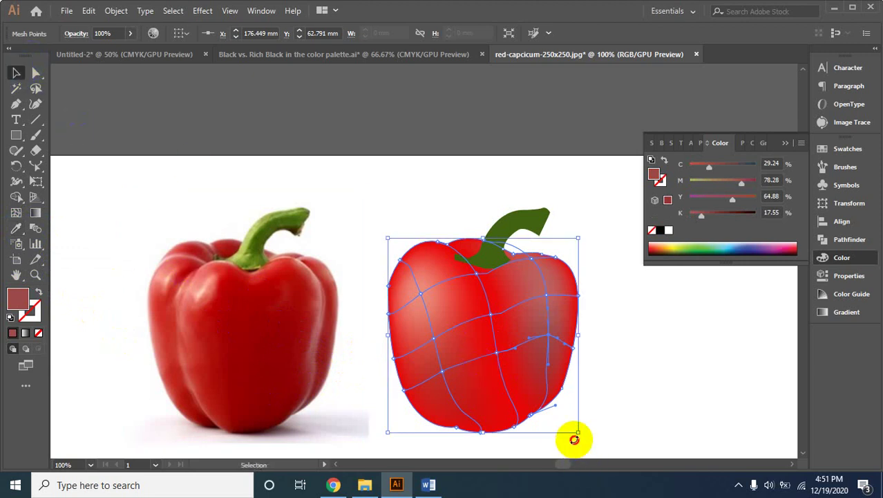
pyautogui.click(620, 363)
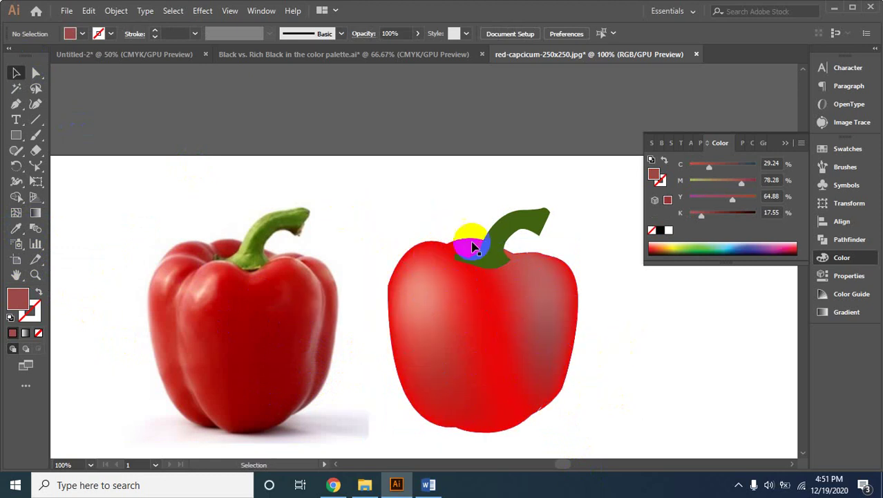
# Colour a mesh point near the pepper's top with red sampled from the photo pepper
pyautogui.click(450, 252)
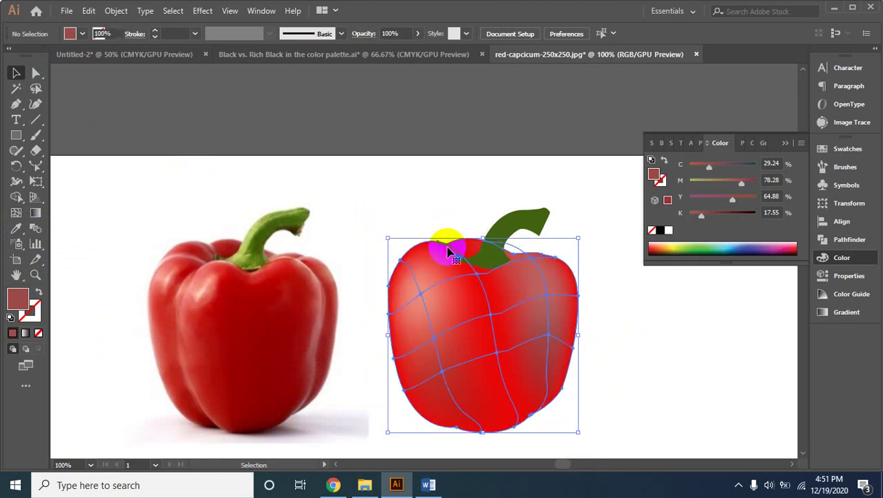
pyautogui.click(15, 247)
pyautogui.click(17, 214)
pyautogui.click(448, 245)
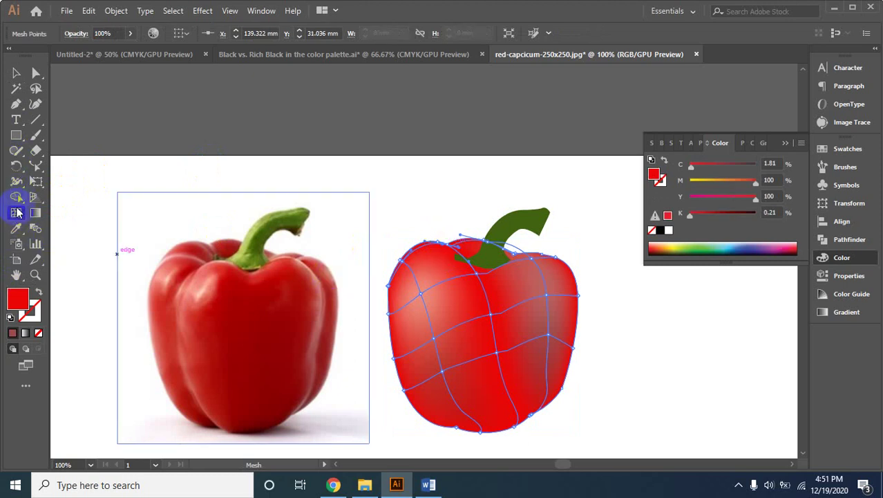
pyautogui.click(16, 229)
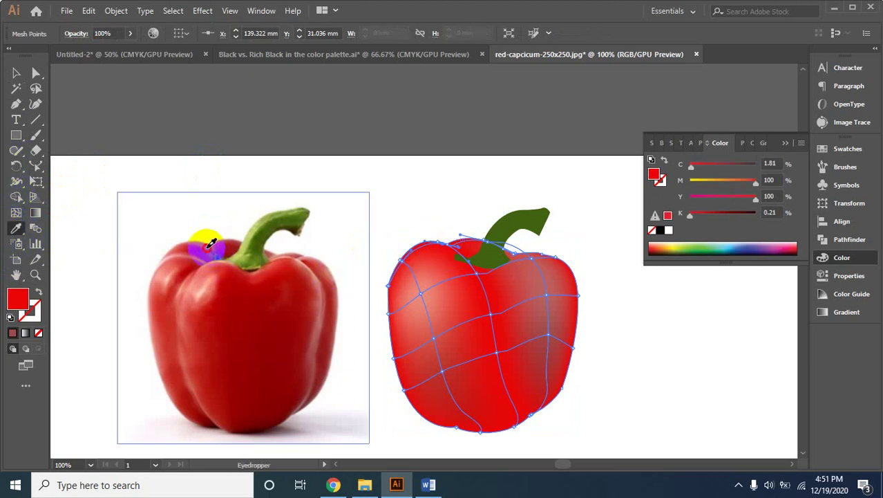
pyautogui.click(212, 241)
pyautogui.click(17, 73)
# Add a mesh point near the pepper's upper centre and shade it with brighter and darker photo reds
pyautogui.click(521, 267)
pyautogui.click(489, 265)
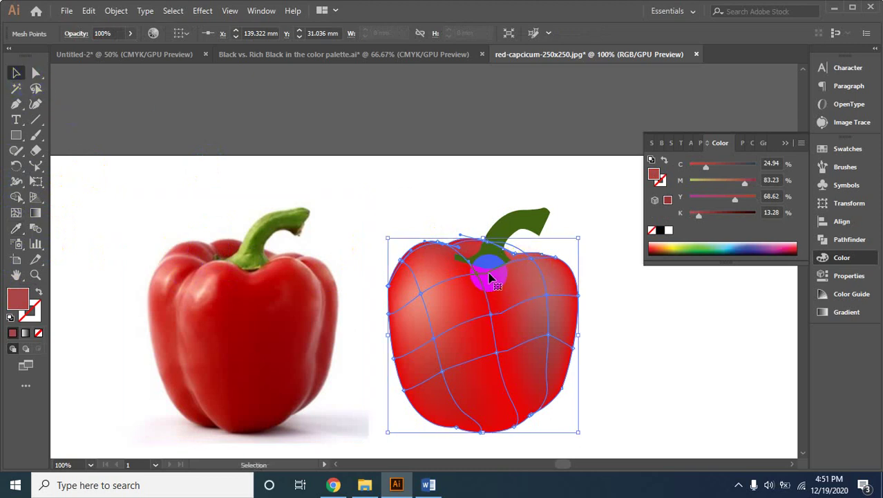
pyautogui.click(477, 280)
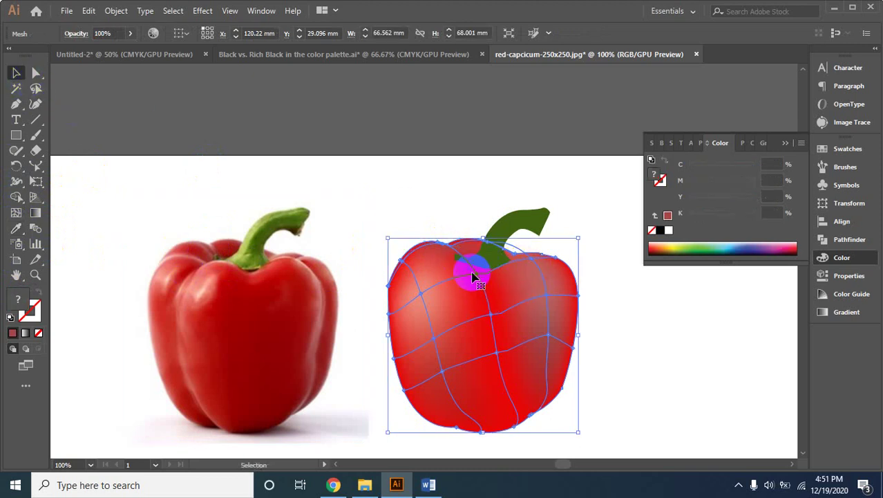
pyautogui.click(16, 212)
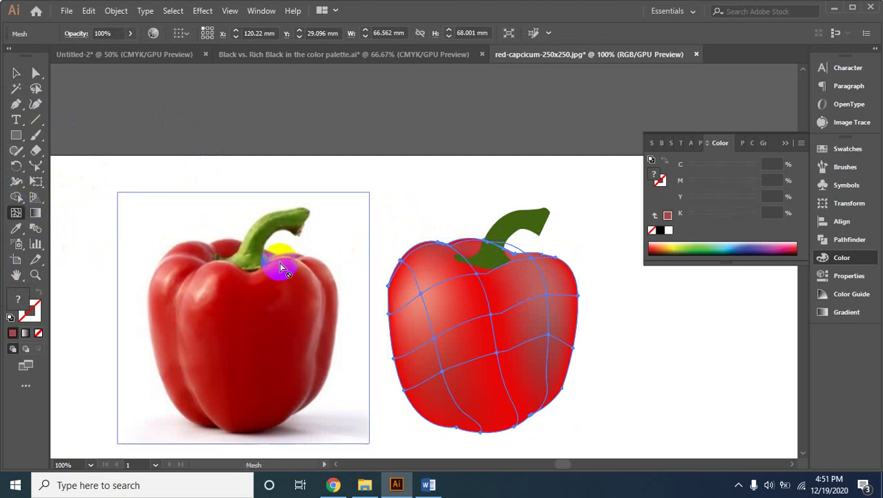
pyautogui.click(483, 275)
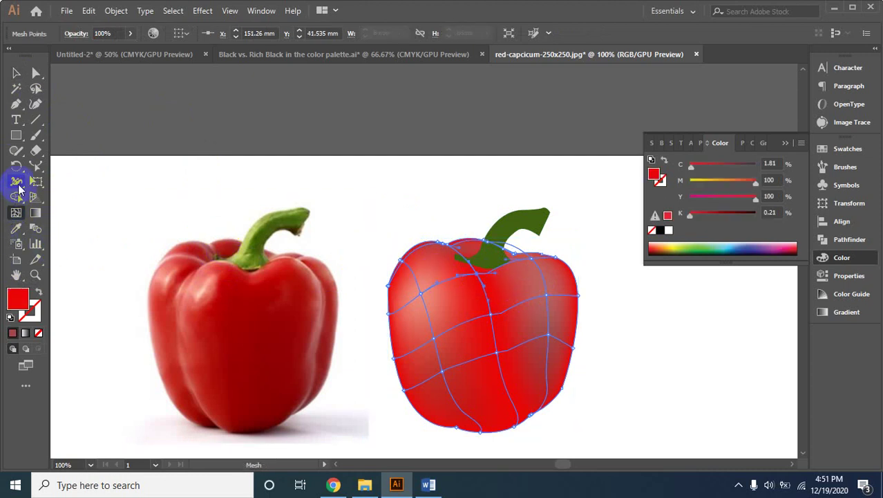
pyautogui.click(16, 230)
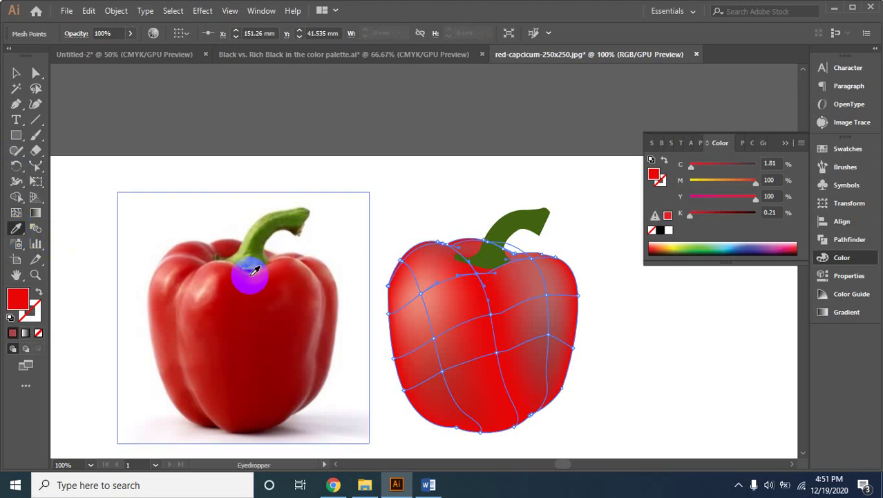
pyautogui.click(255, 271)
pyautogui.click(214, 257)
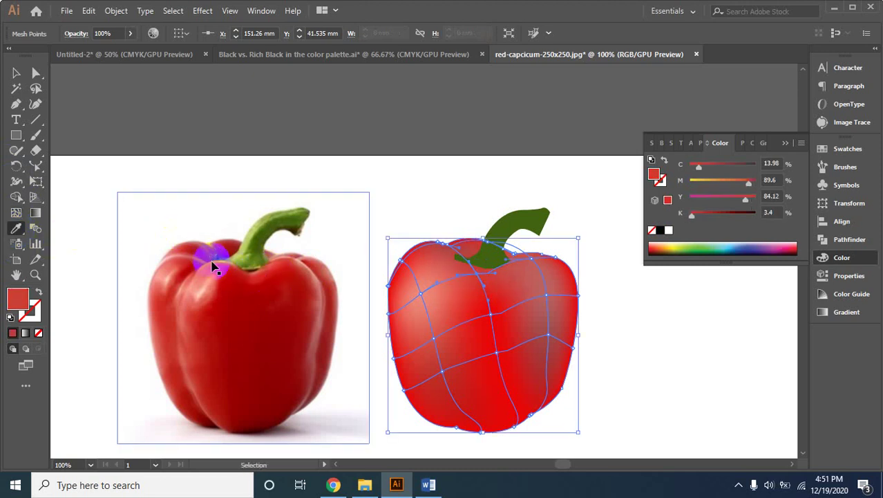
pyautogui.click(252, 275)
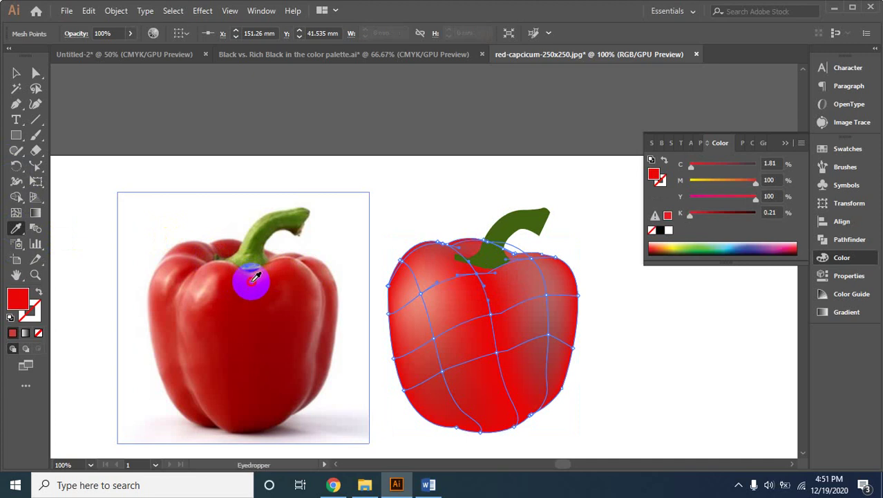
pyautogui.click(151, 262)
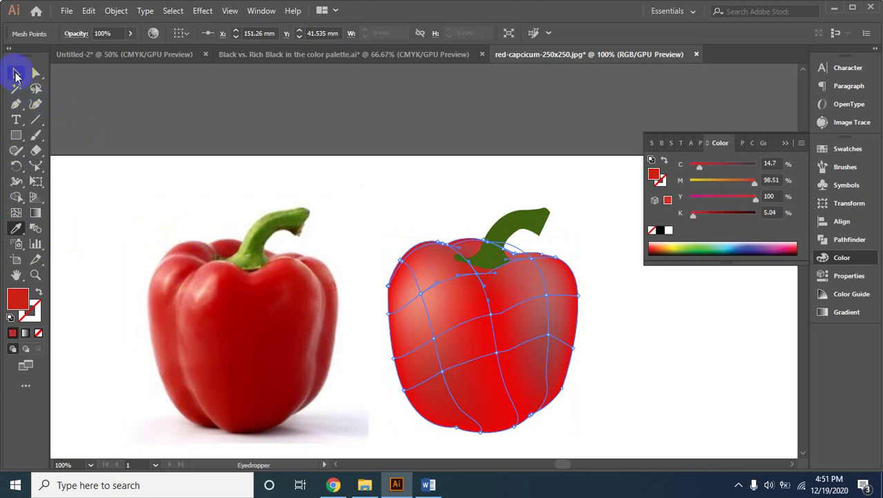
# Pull a mesh point near the pepper's top downward to reshape the shading
pyautogui.click(17, 74)
pyautogui.moveTo(477, 287); pyautogui.dragTo(477, 291)
pyautogui.press('a')
pyautogui.press('v')
pyautogui.press('u')
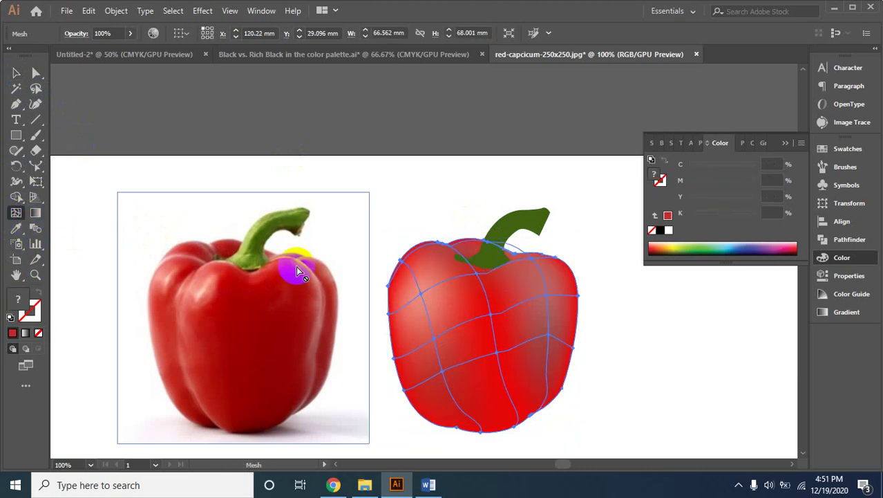
pyautogui.moveTo(481, 276)
pyautogui.mouseDown()
pyautogui.moveTo(479, 300)
pyautogui.moveTo(521, 317)
pyautogui.mouseUp()
pyautogui.press('ctrl')
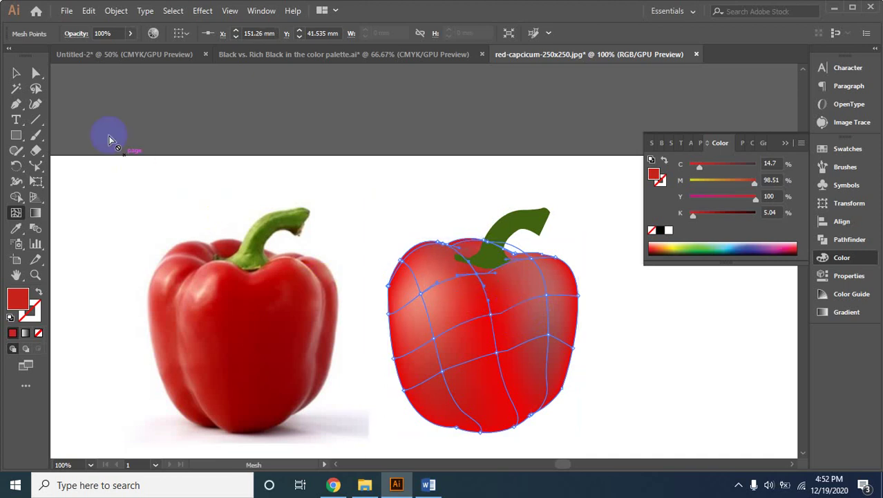
# Add a mesh point to the green stem and fill it with light green from the photo's stem
pyautogui.click(16, 73)
pyautogui.click(388, 153)
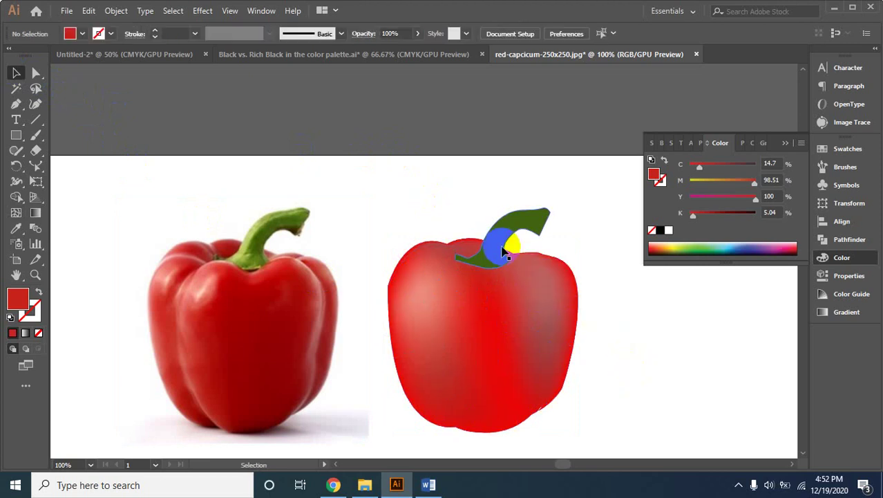
pyautogui.click(495, 238)
pyautogui.click(15, 213)
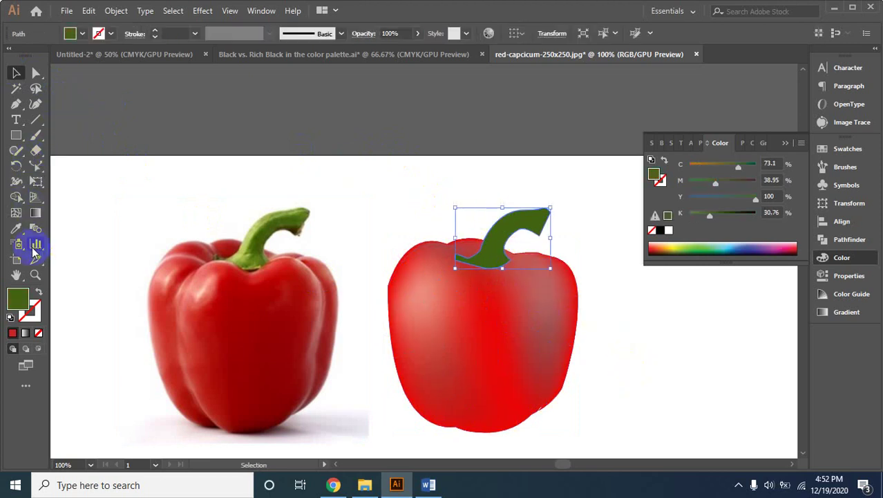
pyautogui.click(506, 224)
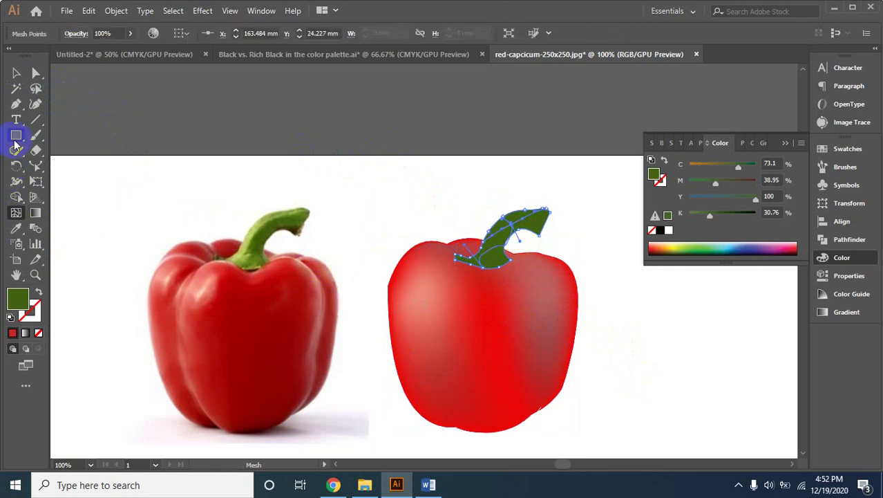
pyautogui.click(17, 228)
pyautogui.click(261, 219)
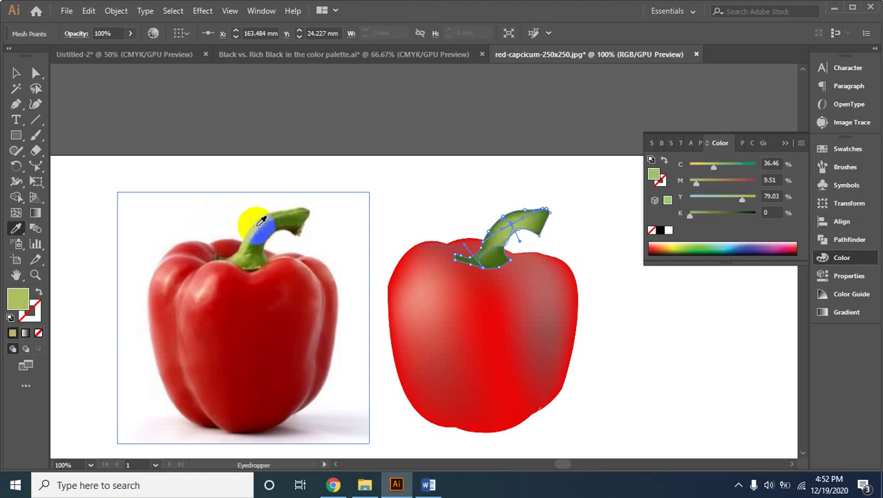
pyautogui.click(514, 234)
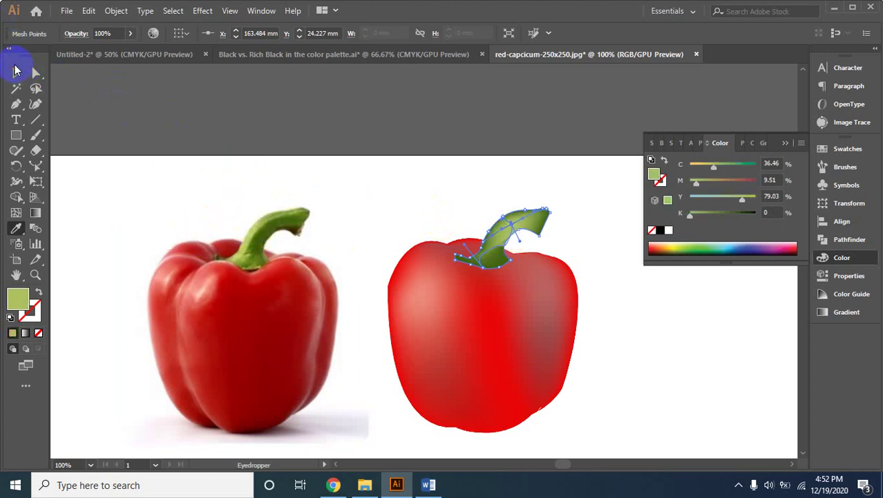
# Deselect the stem and pepper, briefly reselecting the pepper to check its mesh
pyautogui.click(16, 73)
pyautogui.click(415, 207)
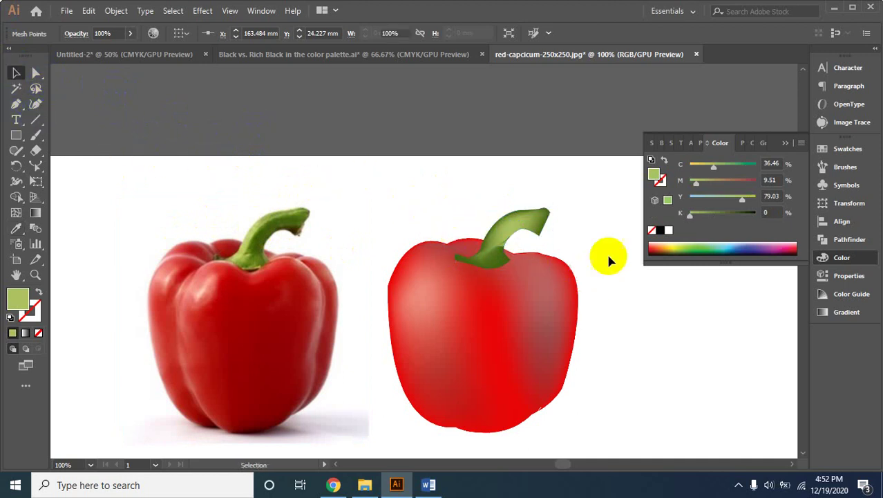
pyautogui.click(582, 276)
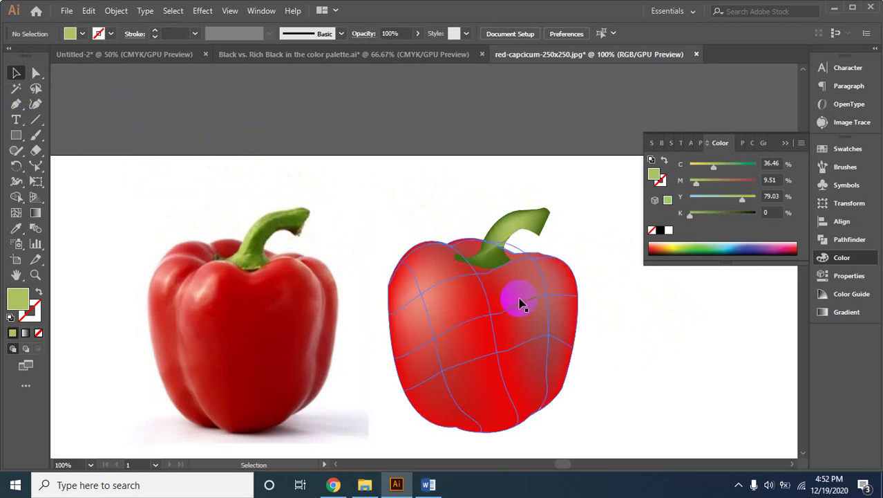
pyautogui.click(468, 356)
pyautogui.click(596, 257)
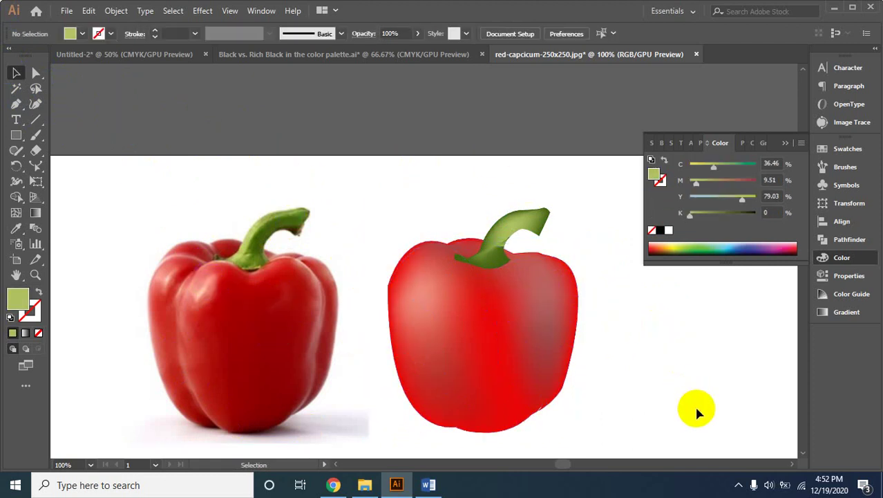
# Marquee-select and delete both peppers, then close Black vs. Rich Black without saving
pyautogui.keyDown('ctrl'); pyautogui.keyDown('alt'); pyautogui.click(503, 310); pyautogui.keyUp('alt'); pyautogui.keyUp('ctrl')
pyautogui.keyDown('ctrl'); pyautogui.keyDown('alt'); pyautogui.click(504, 313); pyautogui.keyUp('alt'); pyautogui.keyUp('ctrl')
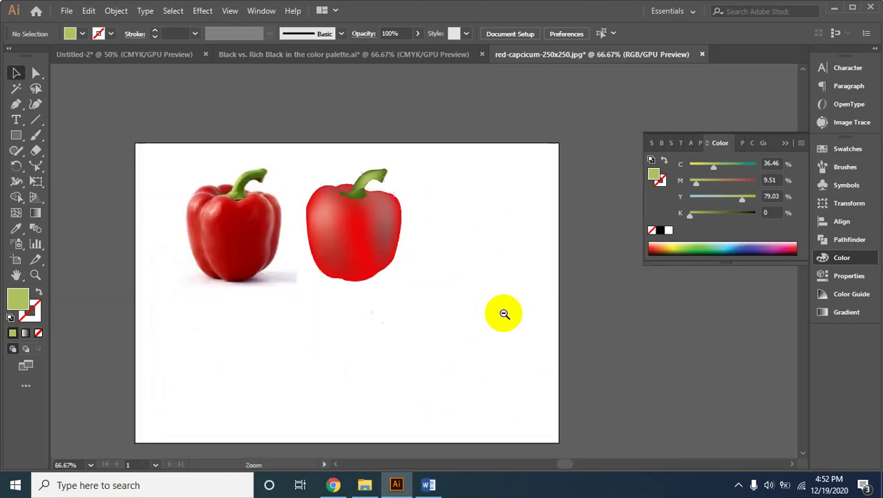
pyautogui.keyDown('ctrl'); pyautogui.keyDown('alt'); pyautogui.click(423, 269); pyautogui.keyUp('alt'); pyautogui.keyUp('ctrl')
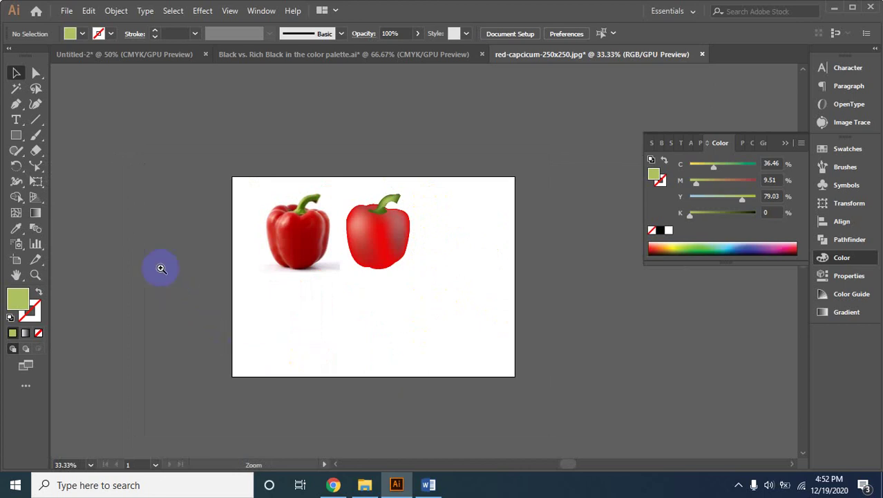
pyautogui.press('v')
pyautogui.click(320, 221)
pyautogui.click(429, 230)
pyautogui.click(294, 221)
pyautogui.click(435, 230)
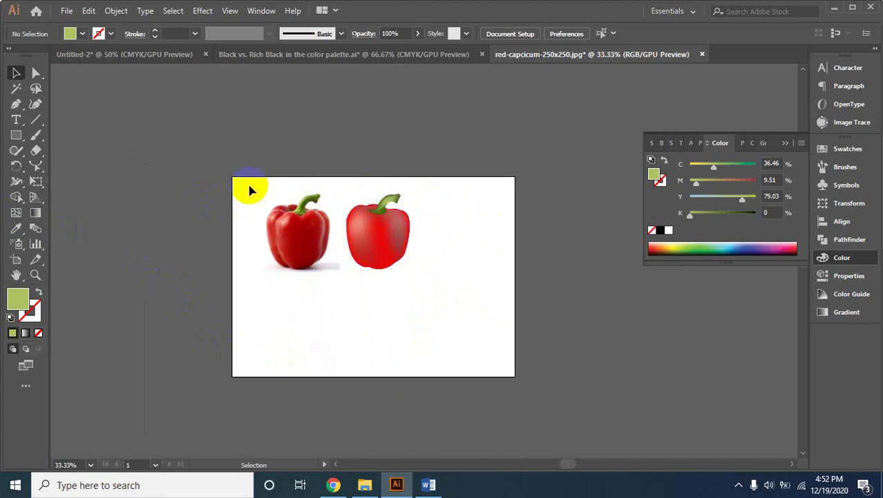
pyautogui.moveTo(248, 184); pyautogui.dragTo(446, 300)
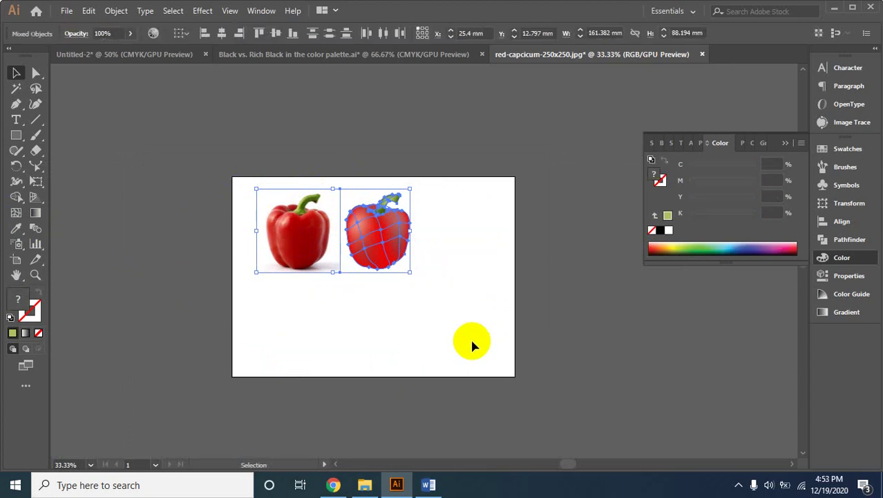
pyautogui.press('Delete')
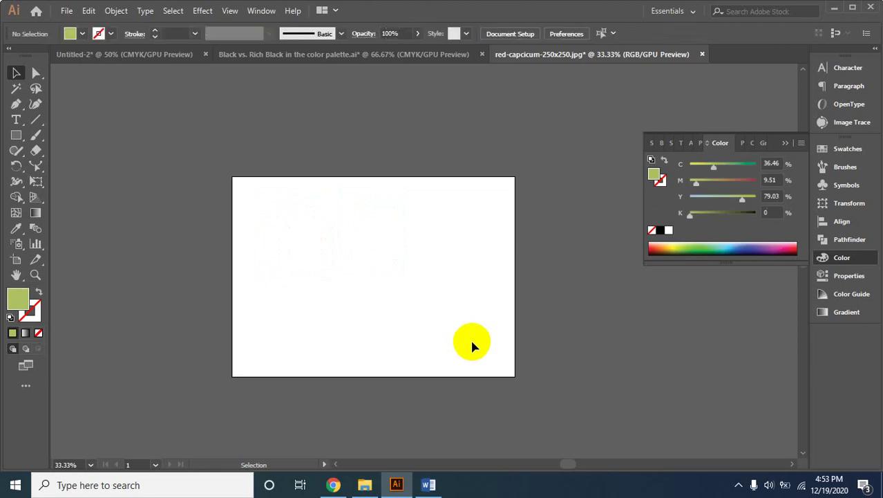
pyautogui.click(366, 60)
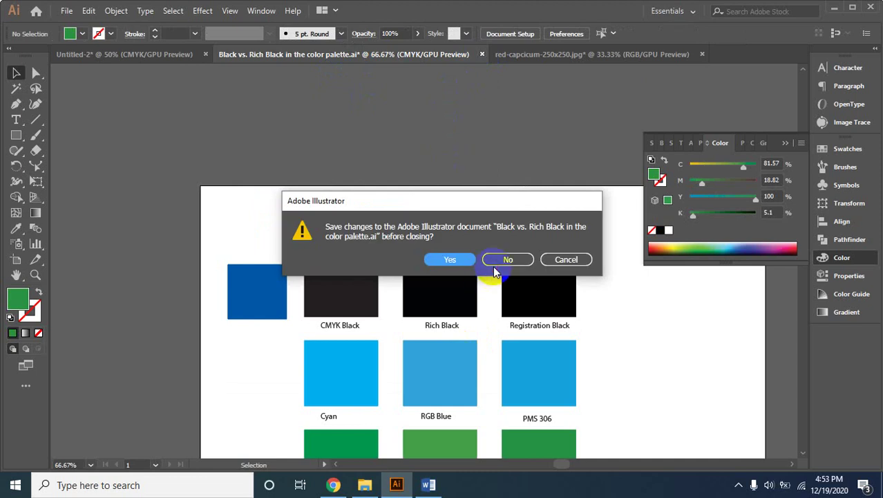
pyautogui.click(493, 265)
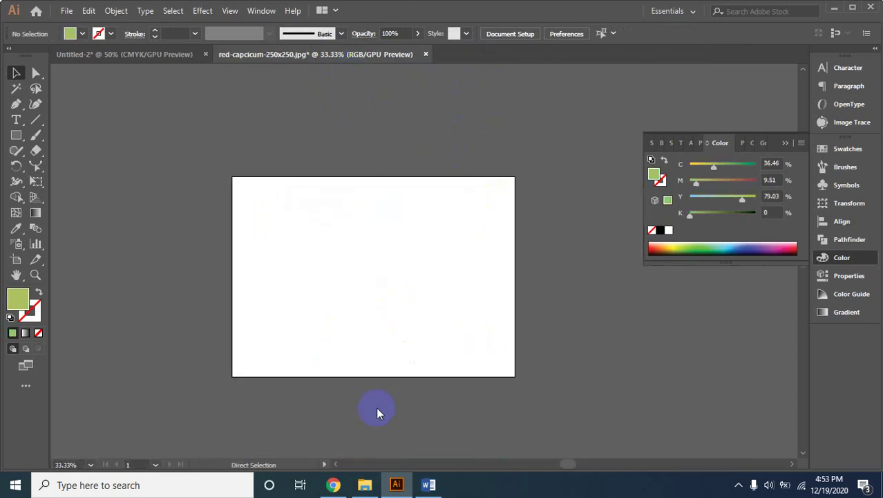
# Open the Screenshot_1 clock image as a new document
pyautogui.hotkey('ctrl', 'o')
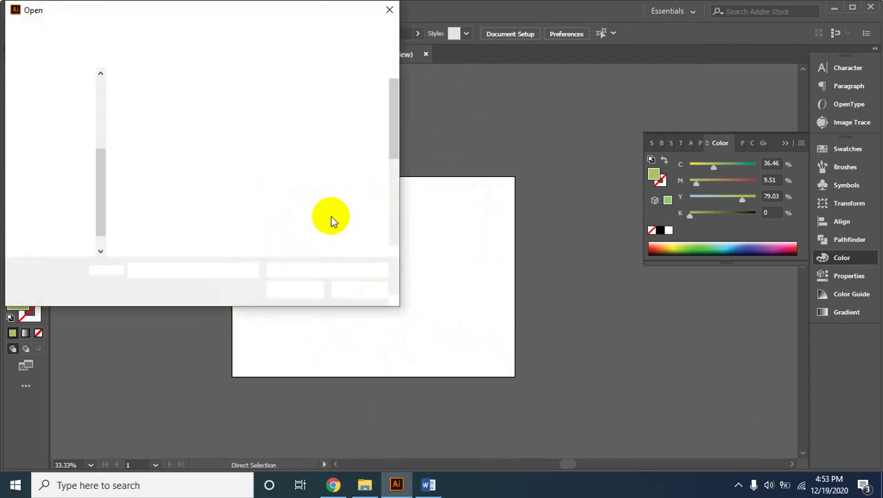
pyautogui.scroll(-3, 291, 152)
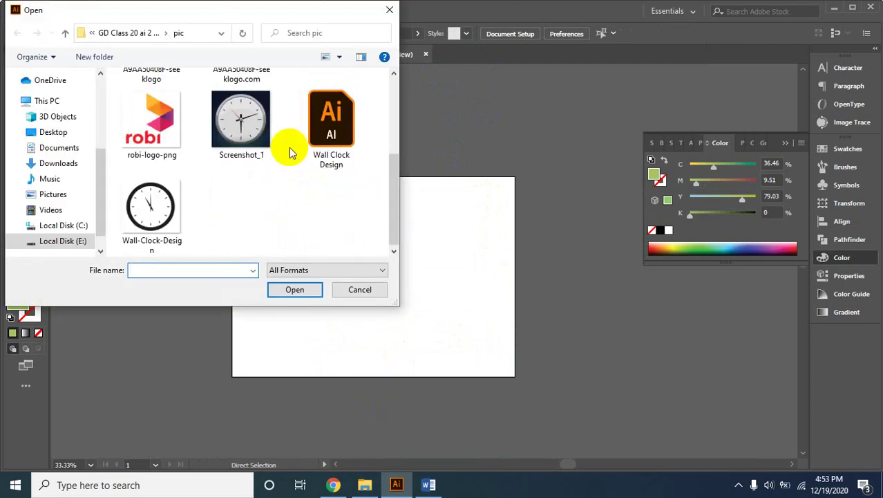
pyautogui.click(235, 116)
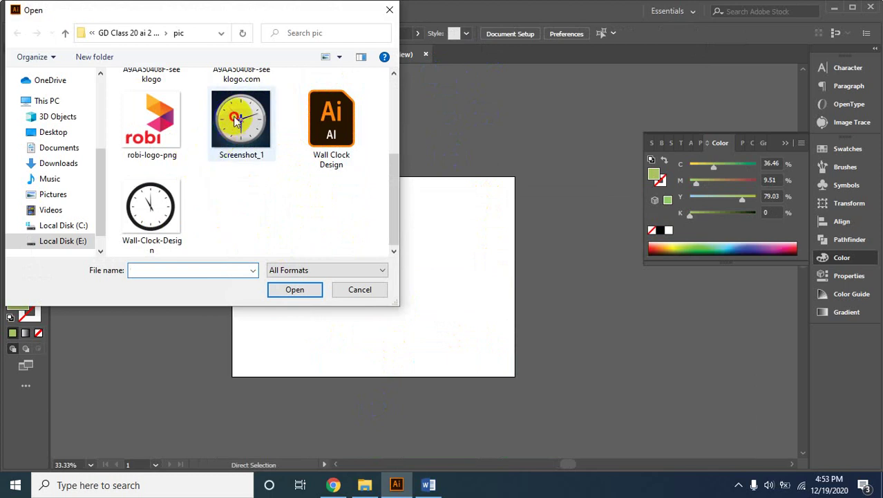
pyautogui.click(300, 293)
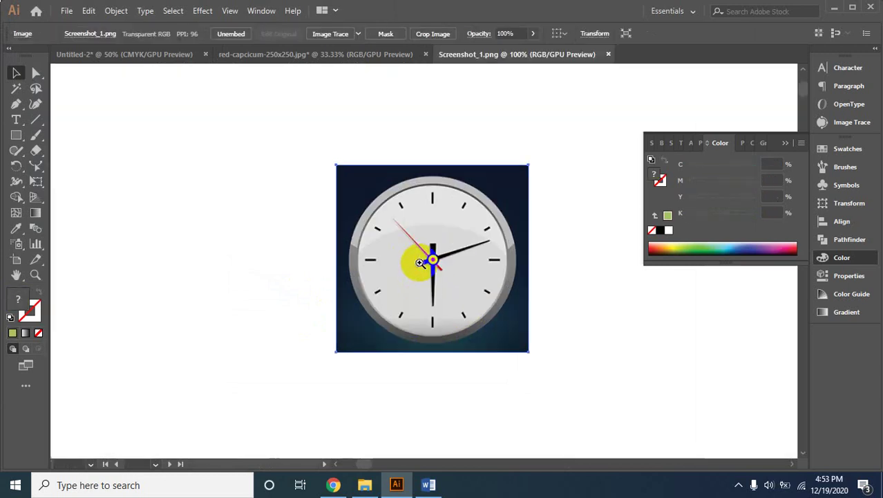
# Zoom out and move the clock image just left of the artboard, then deselect it
pyautogui.keyDown('ctrl'); pyautogui.click(414, 271); pyautogui.keyUp('ctrl')
pyautogui.keyDown('ctrl'); pyautogui.keyDown('alt'); pyautogui.click(413, 271); pyautogui.keyUp('alt'); pyautogui.keyUp('ctrl')
pyautogui.keyDown('ctrl'); pyautogui.keyDown('alt'); pyautogui.click(413, 272); pyautogui.keyUp('alt'); pyautogui.keyUp('ctrl')
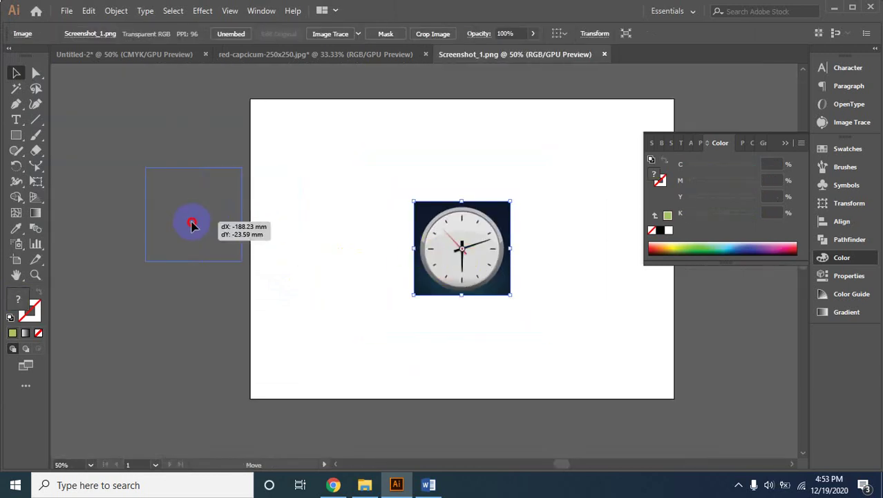
pyautogui.moveTo(463, 259); pyautogui.dragTo(202, 264)
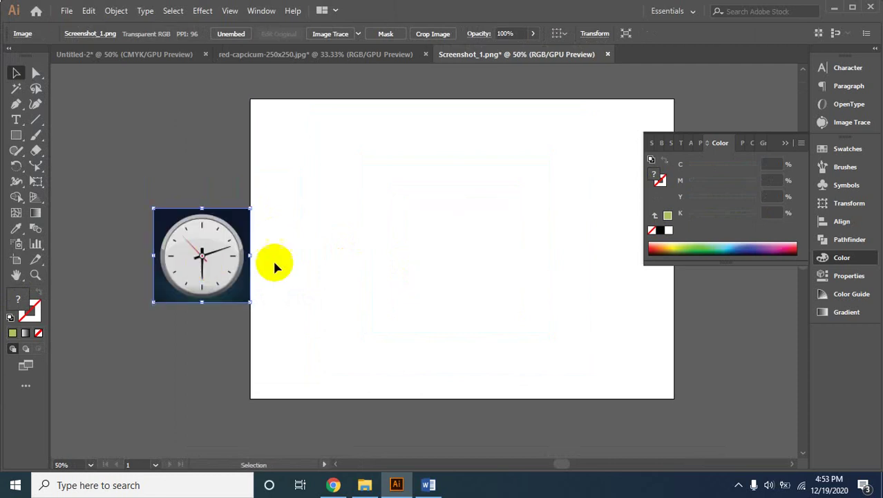
pyautogui.click(456, 180)
pyautogui.click(412, 270)
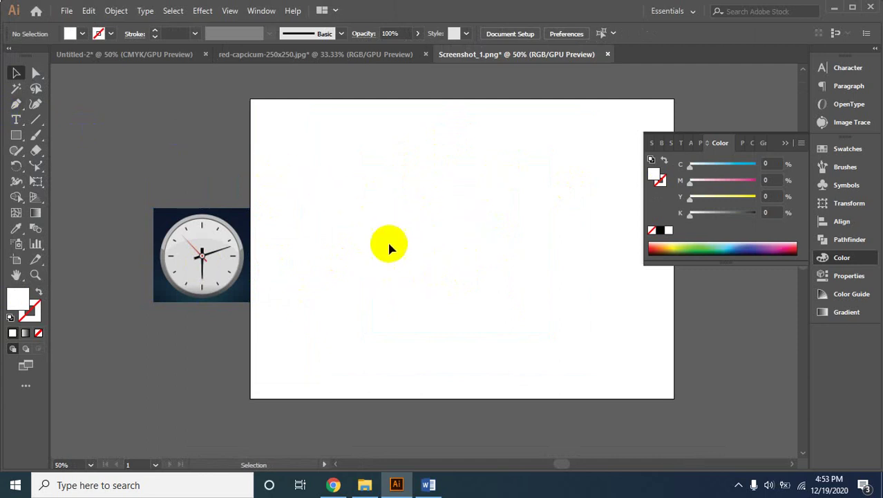
# Draw a large circle out from the artboard centre with the Ellipse tool
pyautogui.click(17, 136)
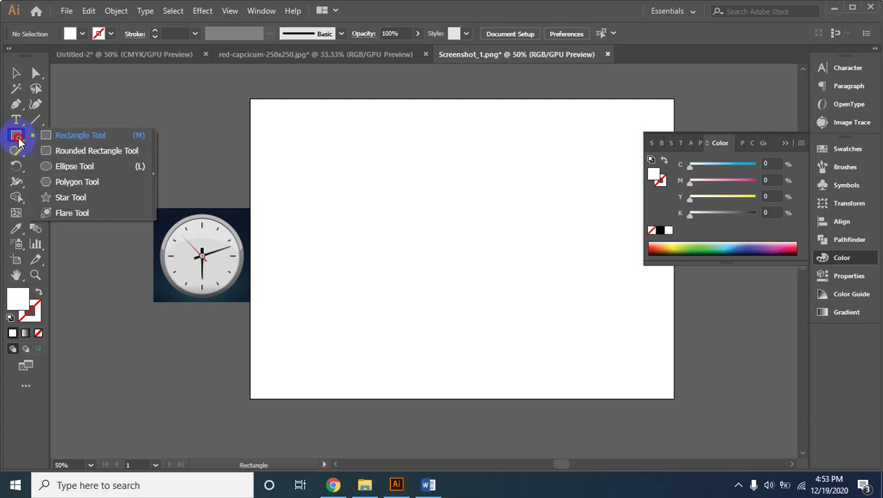
pyautogui.moveTo(18, 140); pyautogui.dragTo(50, 167)
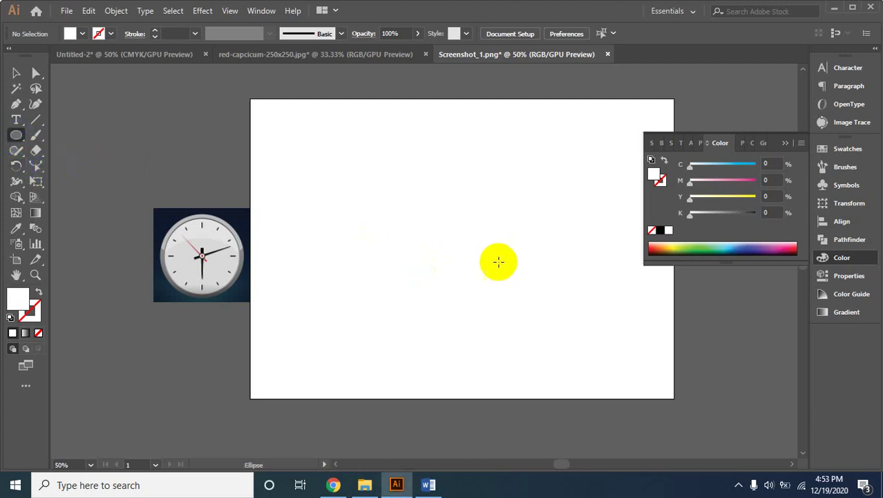
pyautogui.moveTo(461, 235); pyautogui.dragTo(529, 289)
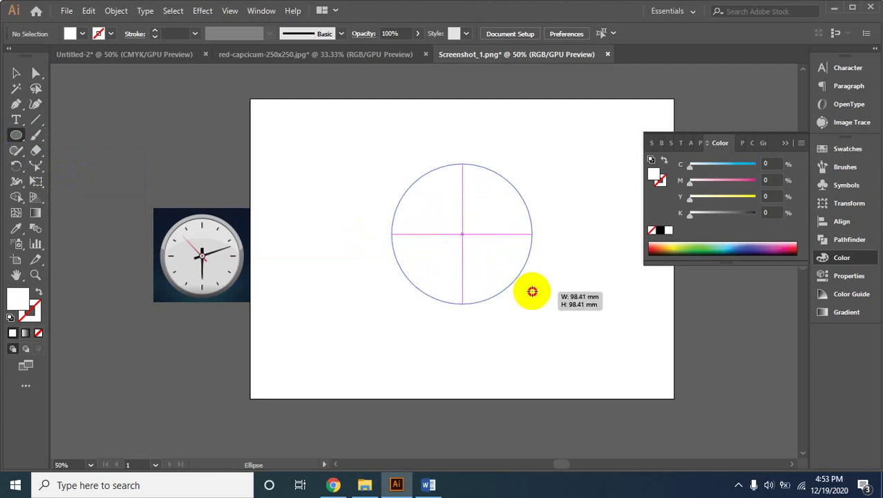
pyautogui.moveTo(529, 289); pyautogui.dragTo(548, 317)
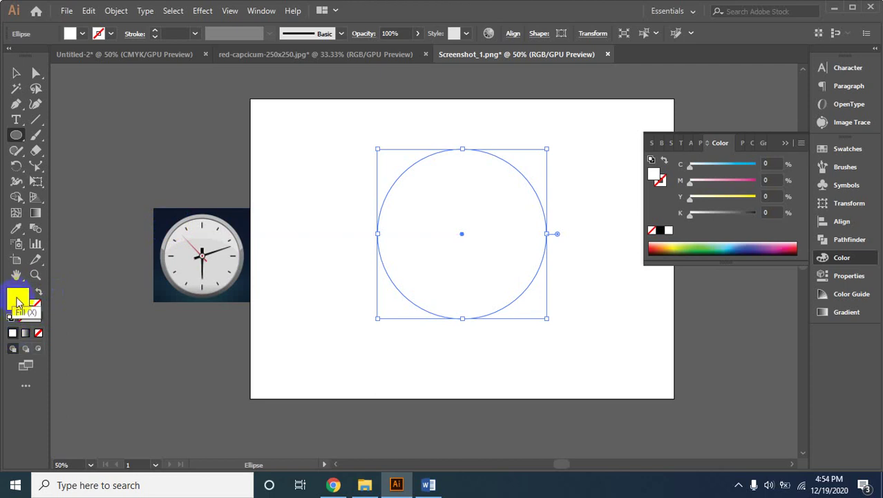
# Give the circle a thick grey outline sampled from the reference clock's rim
pyautogui.doubleClick(18, 302)
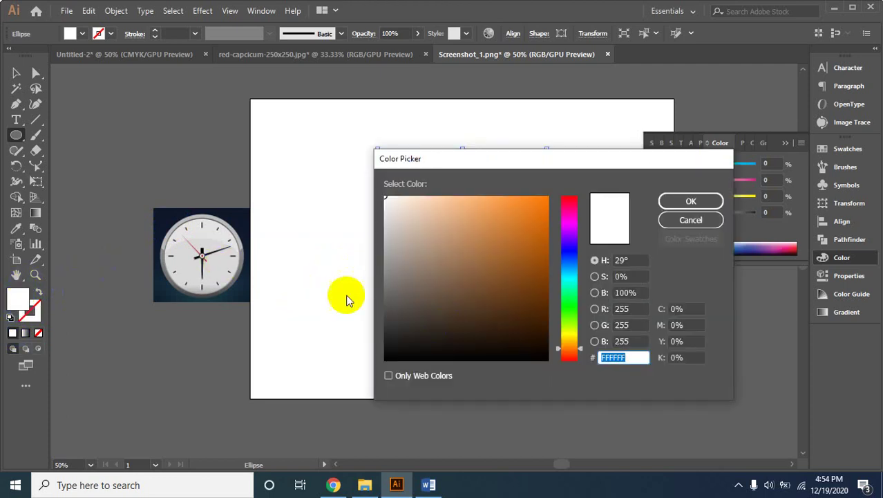
pyautogui.click(690, 201)
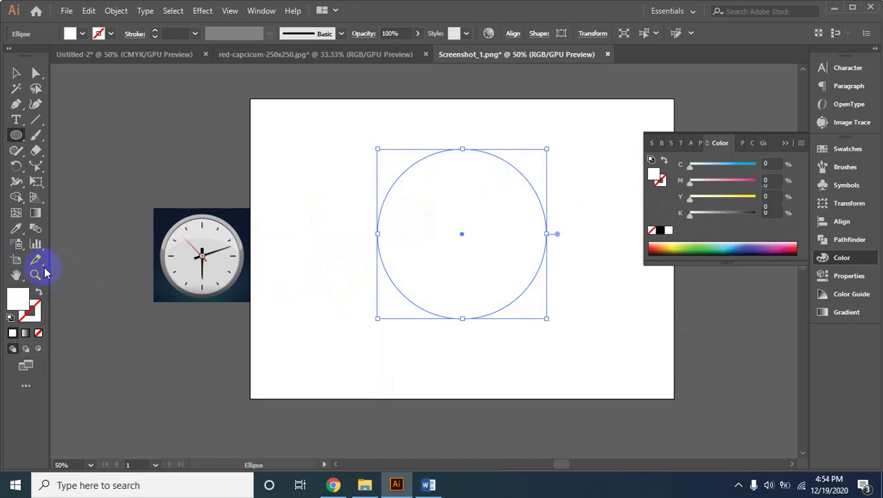
pyautogui.click(16, 228)
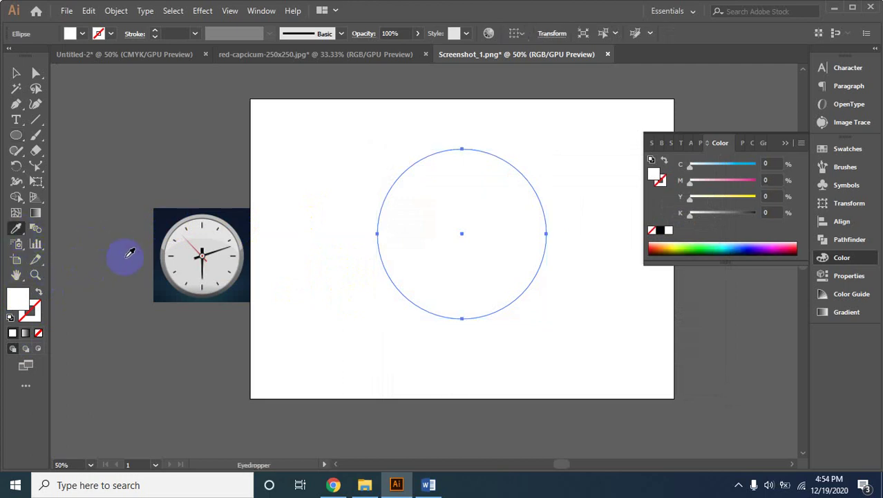
pyautogui.click(165, 260)
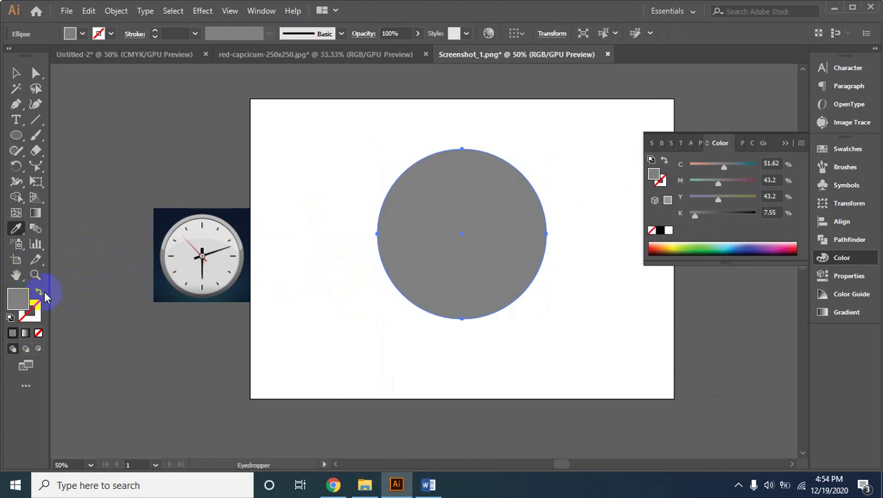
pyautogui.click(40, 293)
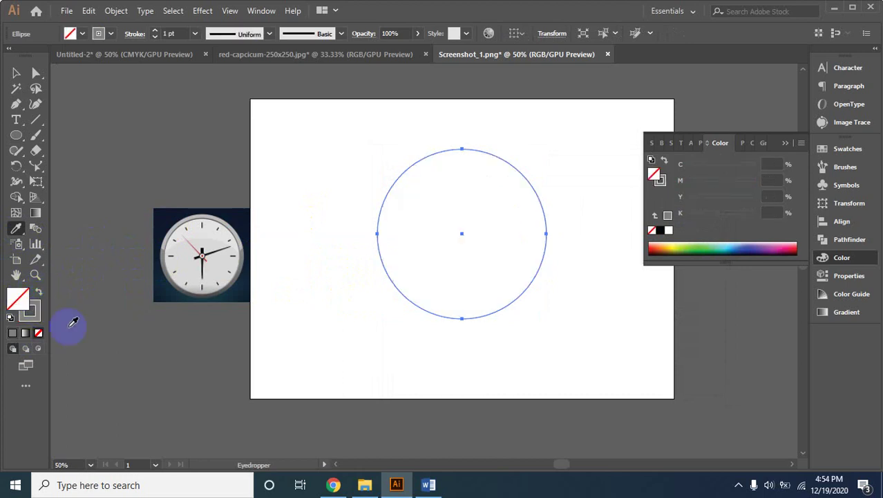
pyautogui.click(156, 31)
pyautogui.click(155, 31)
pyautogui.click(156, 31)
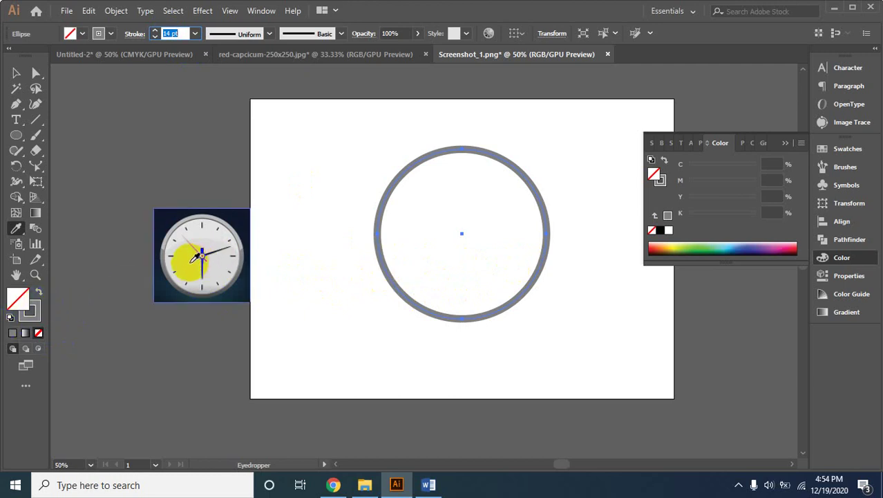
# Fill the circle with the clock face's light grey while keeping the 14 pt rim, then deselect
pyautogui.click(196, 257)
pyautogui.click(21, 232)
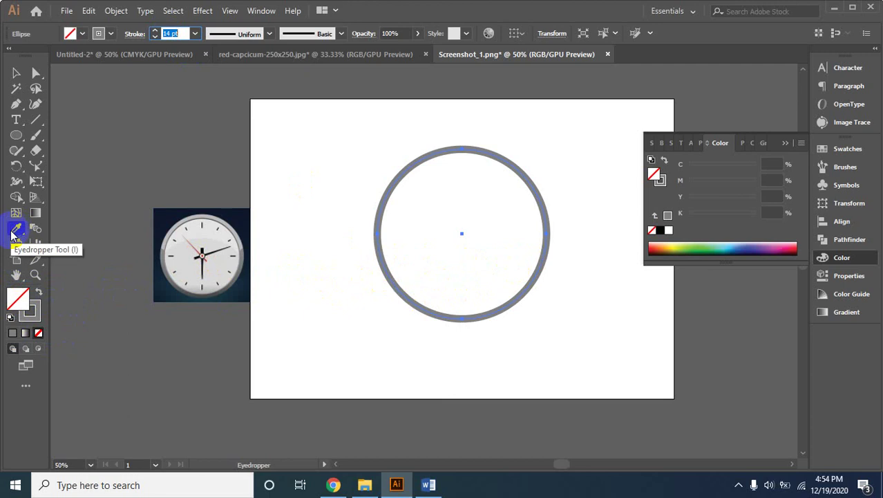
pyautogui.click(12, 234)
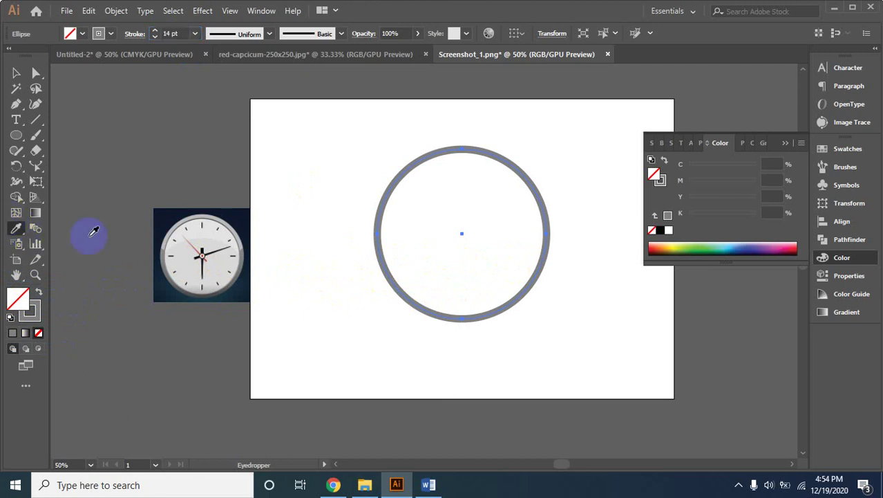
pyautogui.click(192, 259)
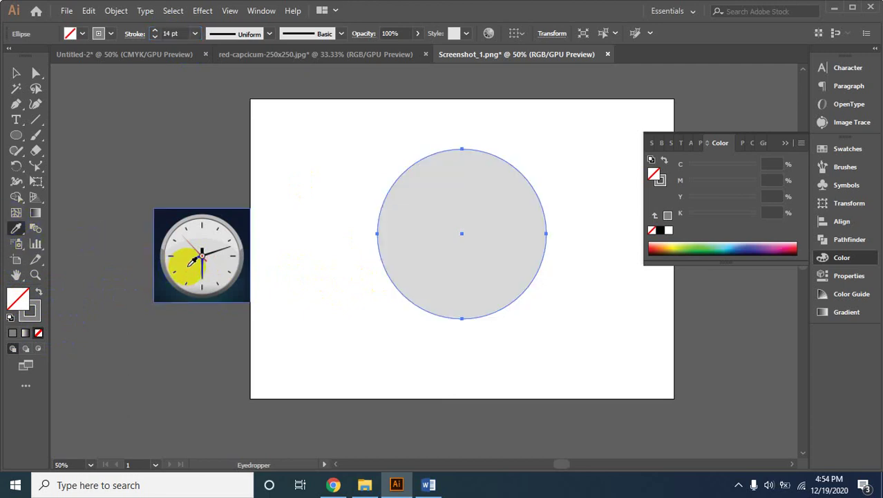
pyautogui.hotkey('shift', 'x')
pyautogui.click(35, 309)
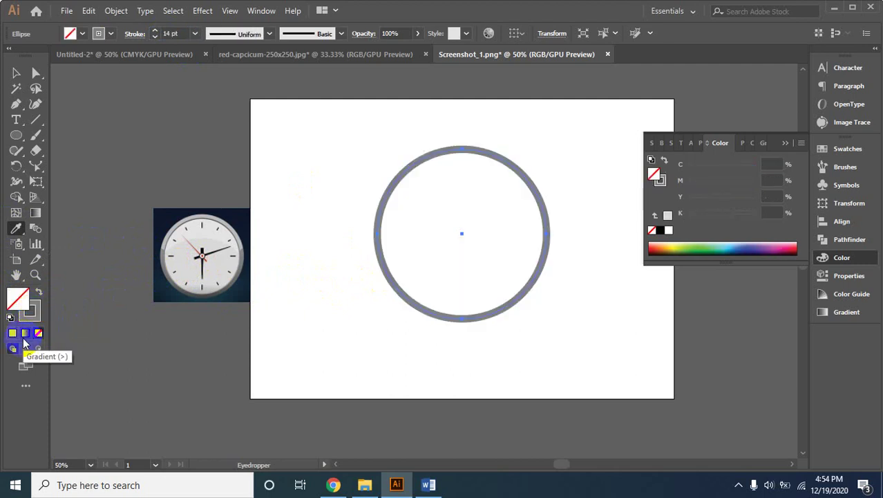
pyautogui.click(27, 305)
pyautogui.click(13, 333)
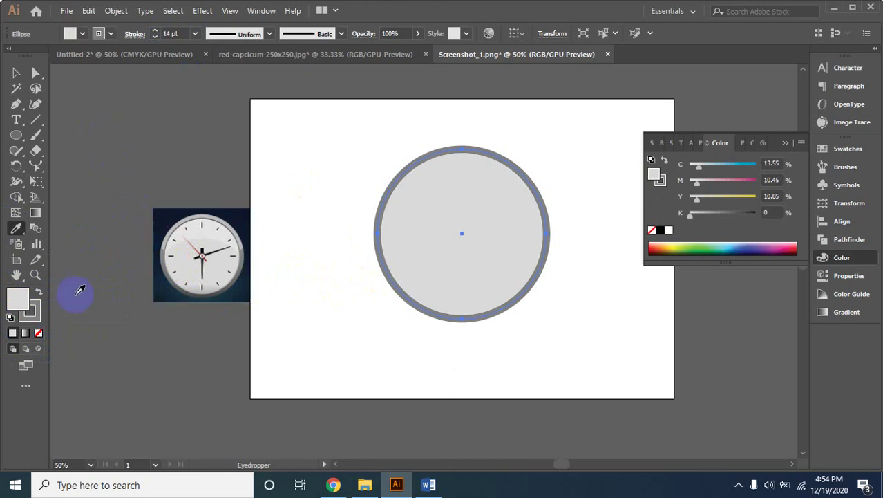
pyautogui.click(188, 255)
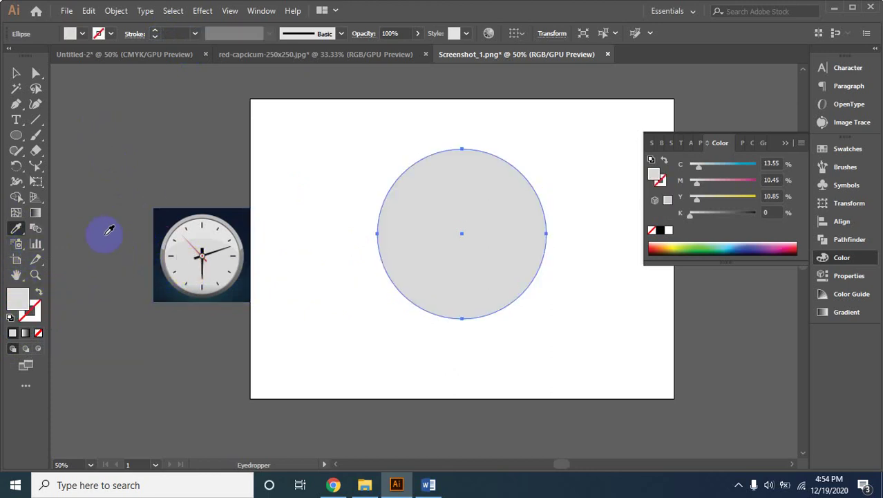
pyautogui.click(16, 73)
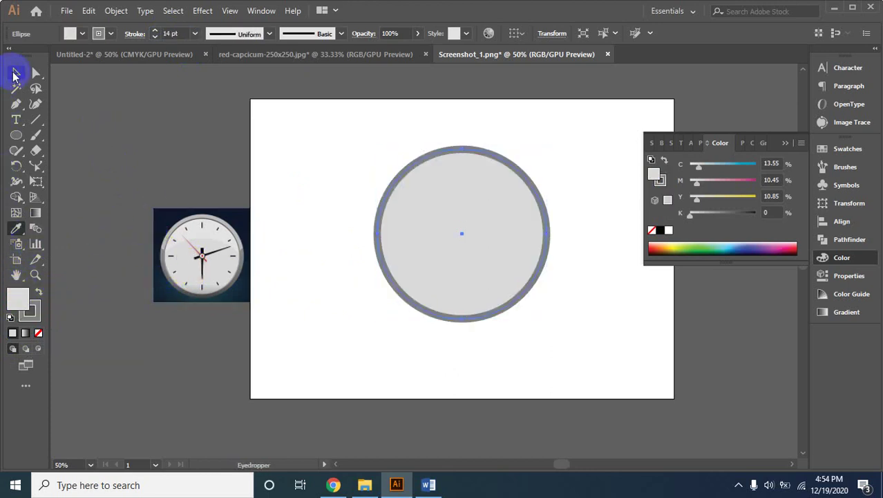
pyautogui.click(382, 295)
pyautogui.click(330, 316)
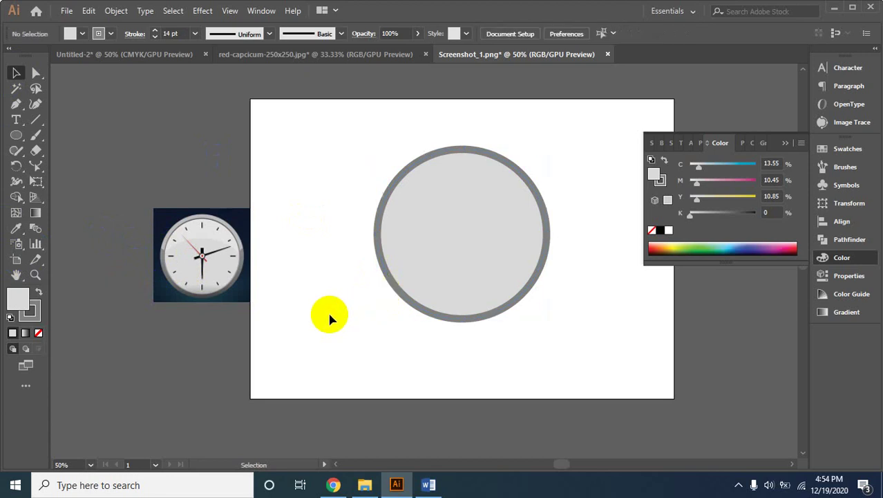
# Draw a short vertical tick at the circle's top with a 4 pt stroke
pyautogui.click(472, 242)
pyautogui.hotkey('ctrl', '=')
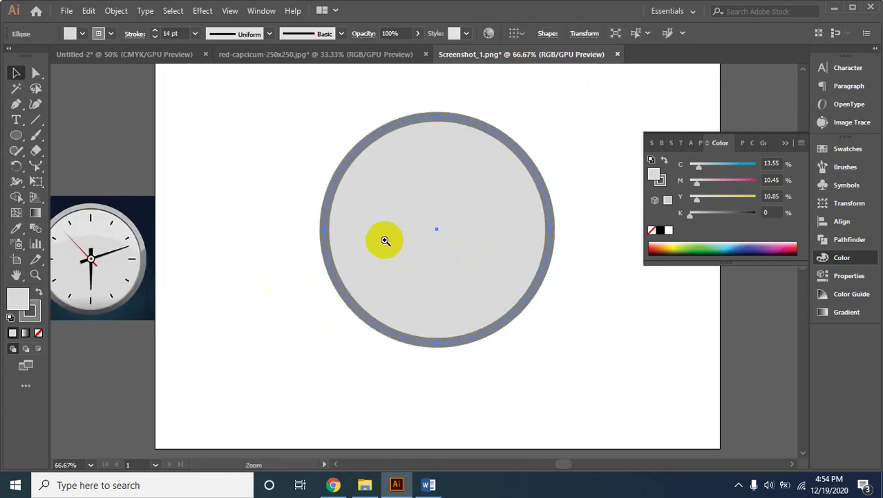
pyautogui.hotkey('ctrl', '=')
pyautogui.moveTo(232, 251); pyautogui.dragTo(368, 321)
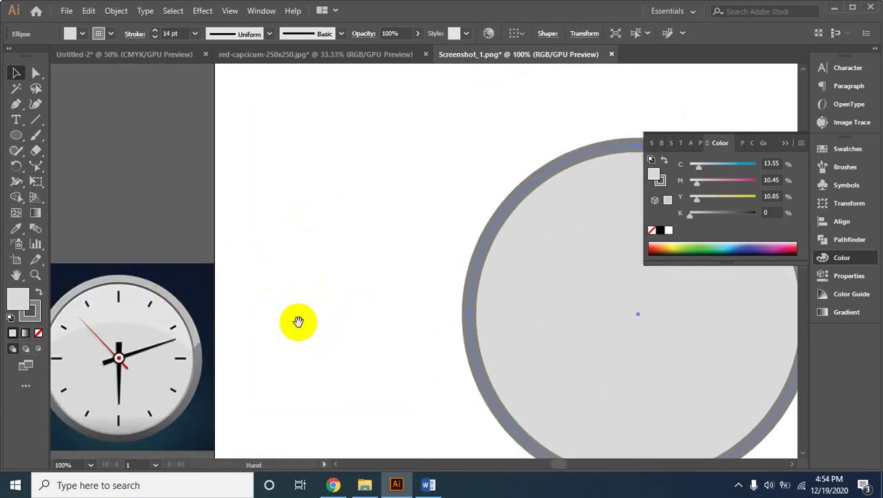
pyautogui.keyDown('alt'); pyautogui.click(513, 306); pyautogui.keyUp('alt')
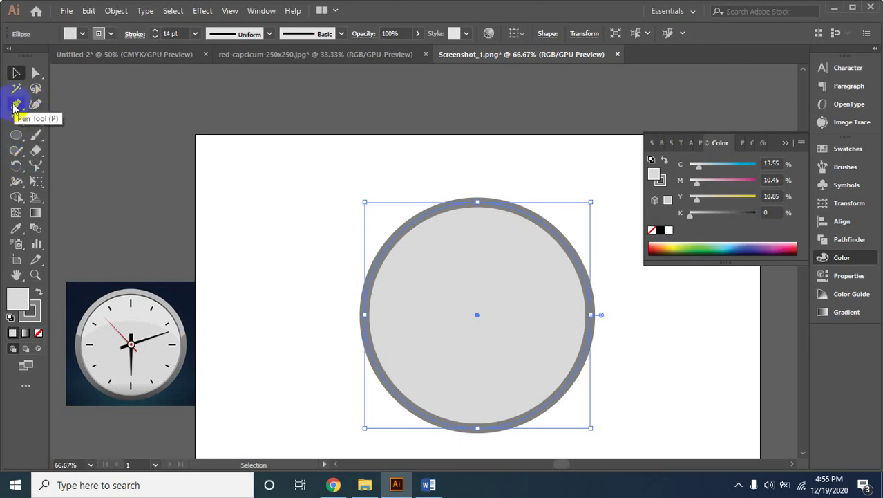
pyautogui.click(37, 121)
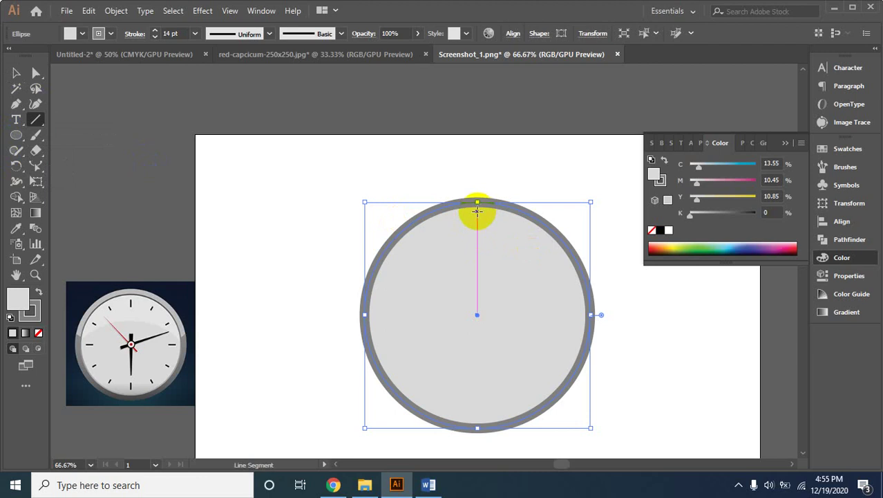
pyautogui.moveTo(477, 210); pyautogui.dragTo(476, 222)
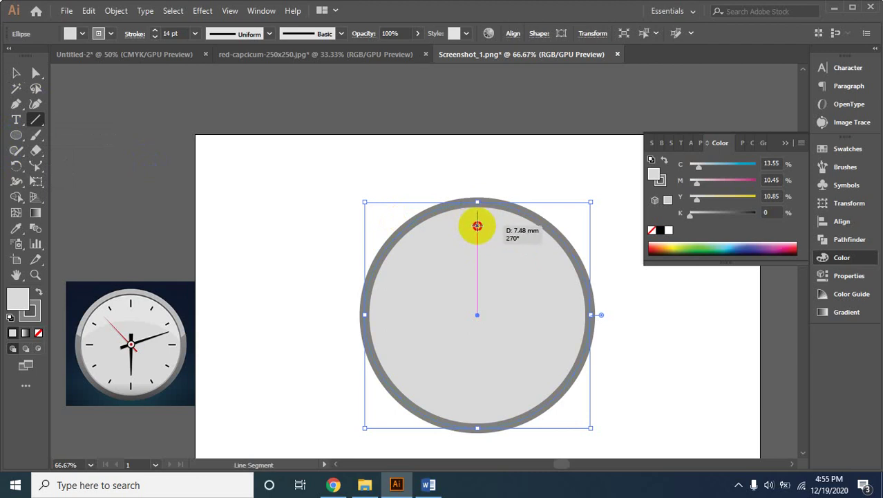
pyautogui.moveTo(477, 220); pyautogui.dragTo(477, 222)
pyautogui.click(169, 34)
pyautogui.write('4')
pyautogui.press('Return')
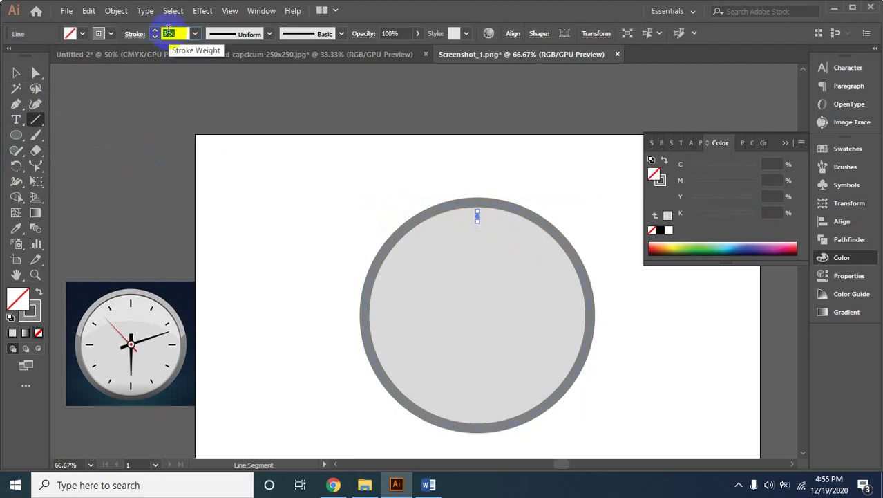
# Set the tick's stroke colour to near-black #191919
pyautogui.click(40, 305)
pyautogui.doubleClick(39, 306)
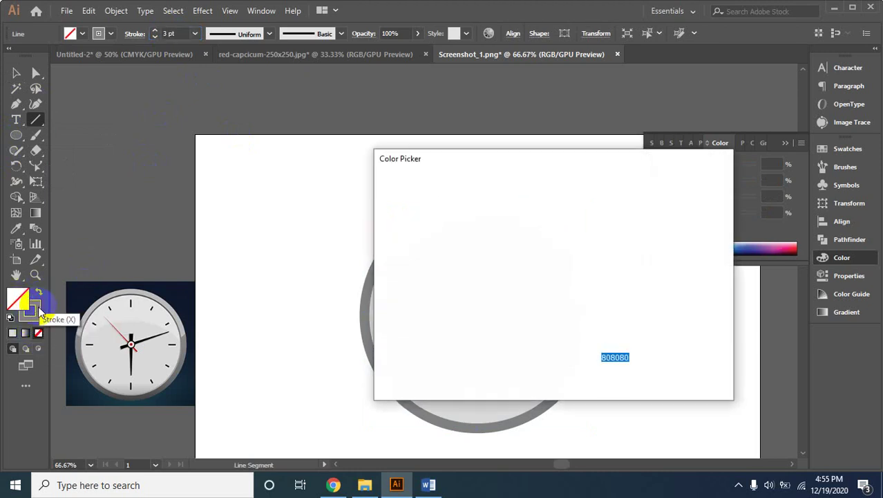
pyautogui.click(386, 343)
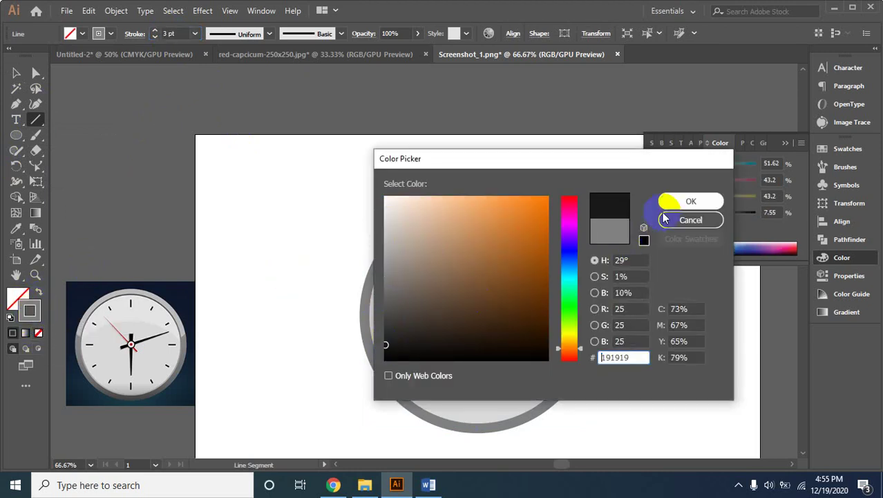
pyautogui.click(674, 202)
# Select the top tick and set the rotation point at the clock's centre
pyautogui.click(16, 73)
pyautogui.click(372, 164)
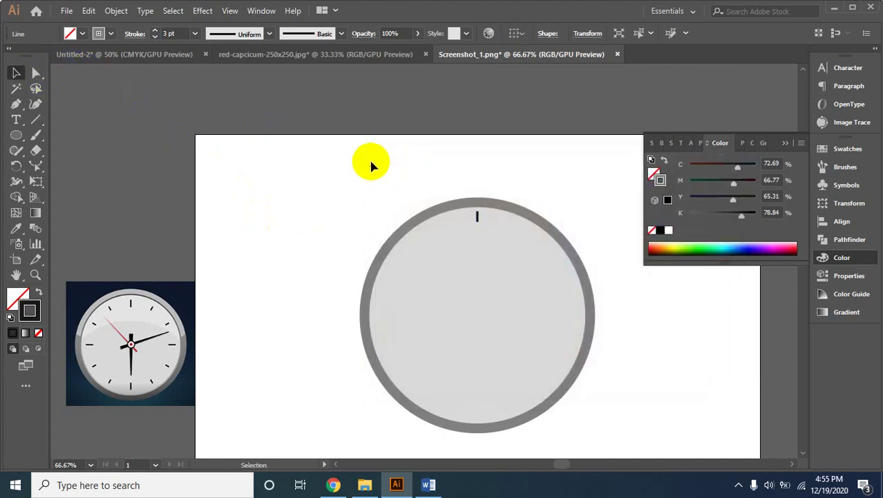
pyautogui.click(481, 229)
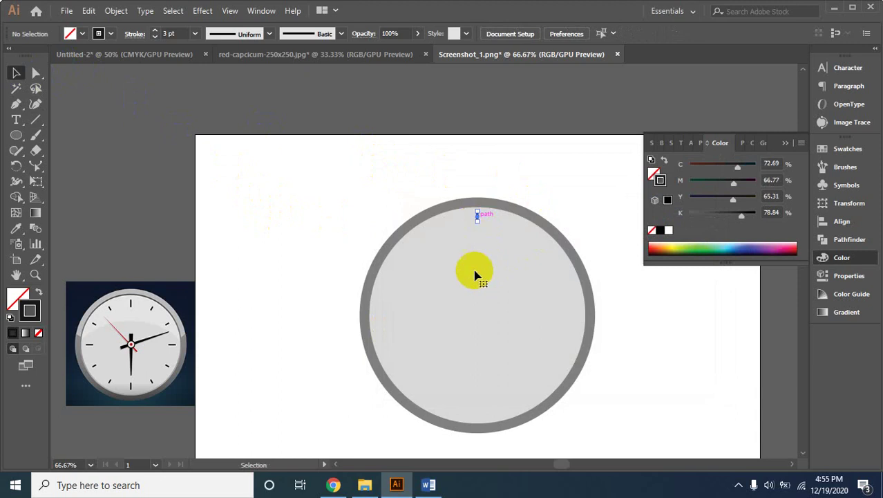
pyautogui.click(480, 312)
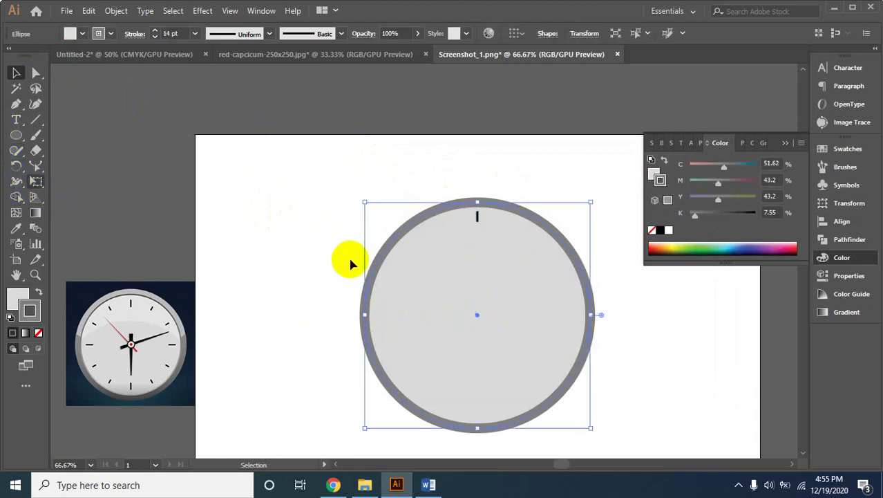
pyautogui.click(477, 218)
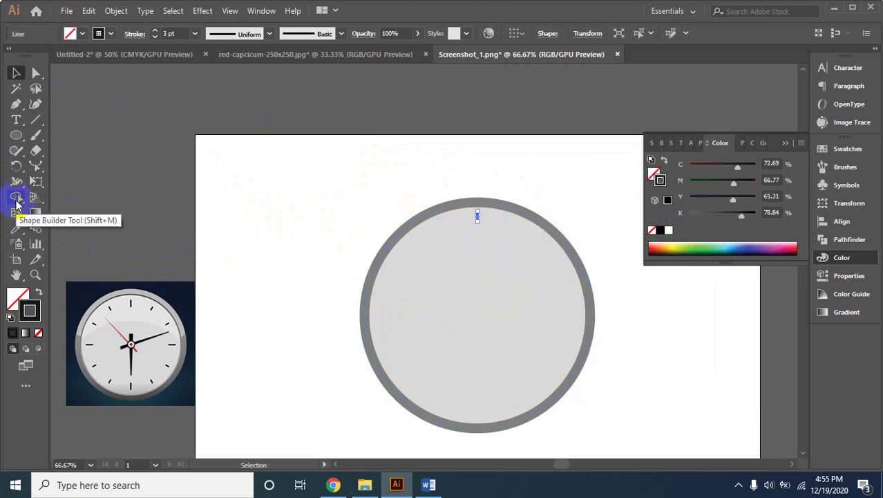
pyautogui.click(16, 166)
pyautogui.click(477, 325)
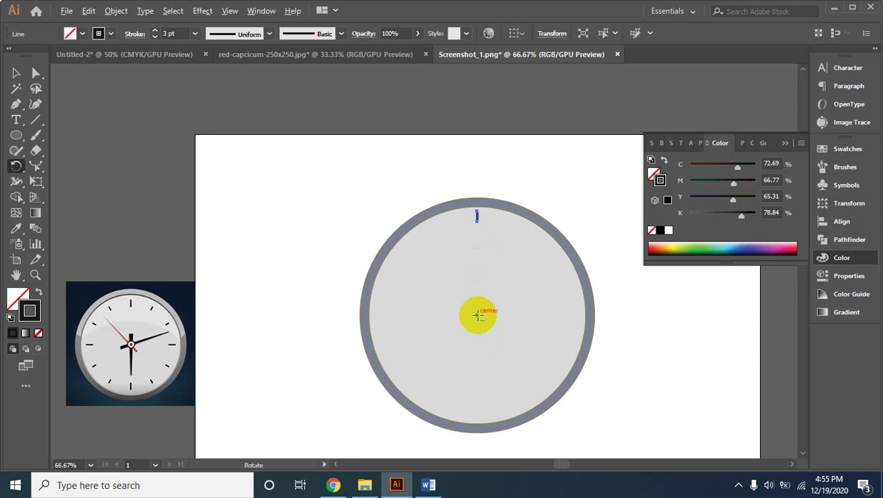
# Rotate-copy the tick 30° around the clock centre, then repeat it to make twelve hour marks
pyautogui.keyDown('alt'); pyautogui.click(477, 316); pyautogui.keyUp('alt')
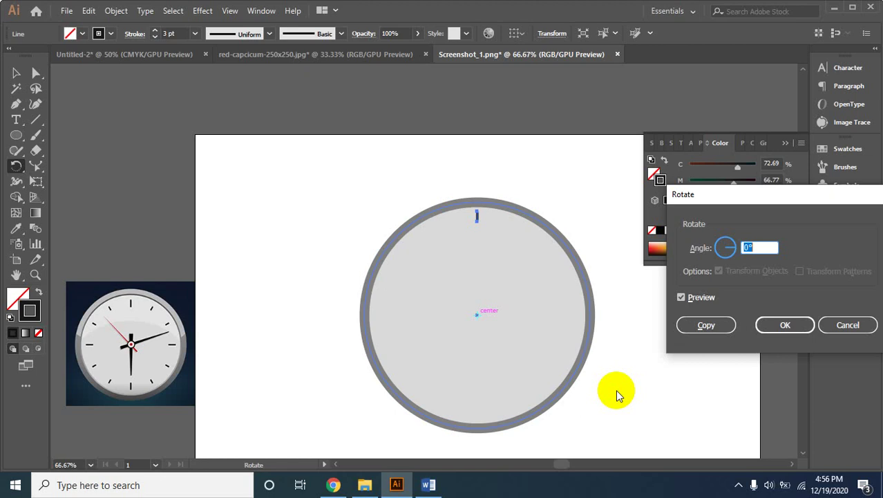
pyautogui.click(749, 247)
pyautogui.write('30')
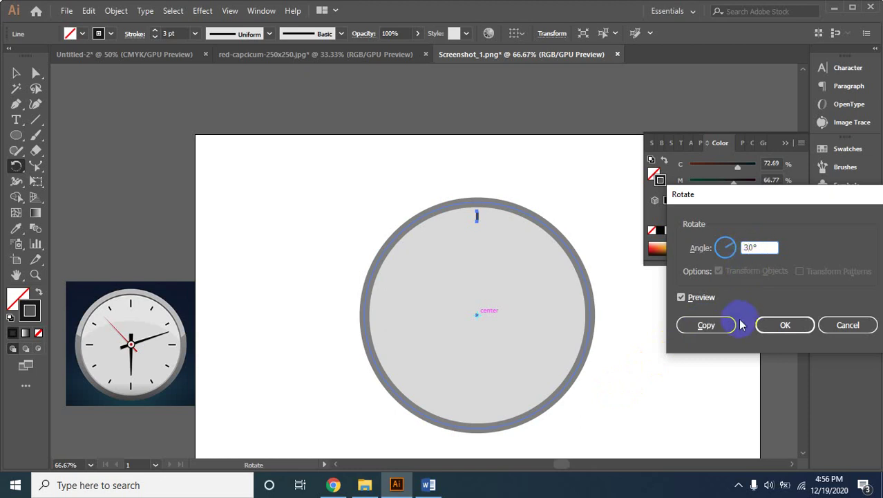
pyautogui.click(681, 297)
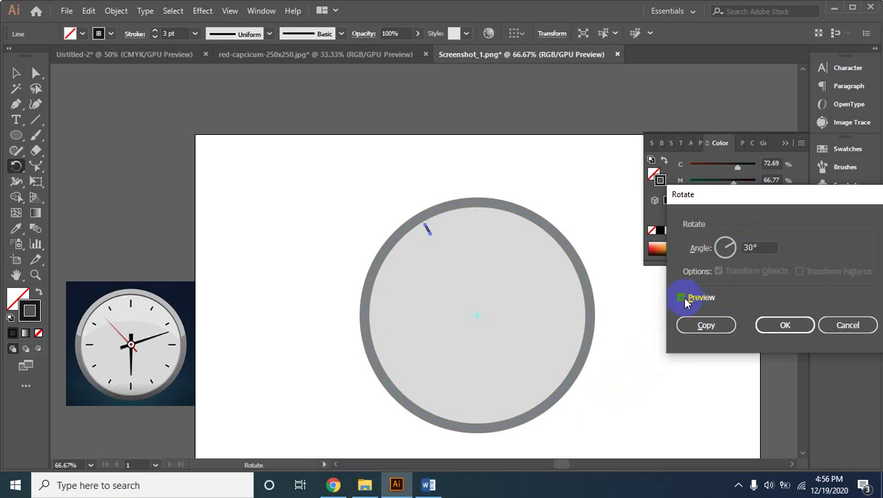
pyautogui.click(702, 331)
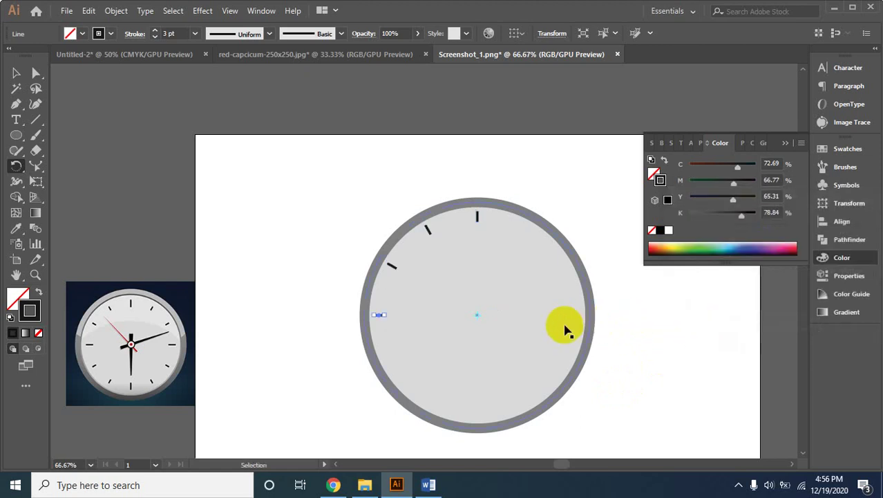
pyautogui.hotkey('ctrl', 'd')
pyautogui.hotkey('ctrl', 'd')
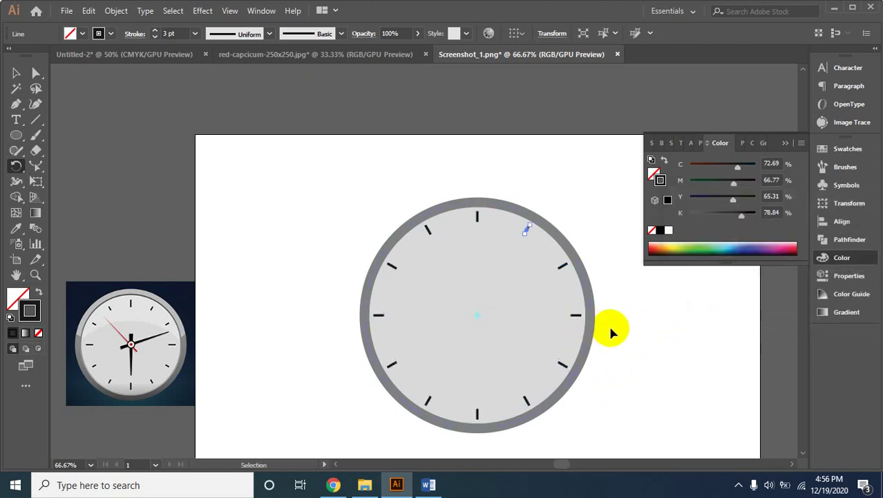
# Move the Screenshot_1 reference photo left of the artboard and scale it up to the clock face size
pyautogui.press('r')
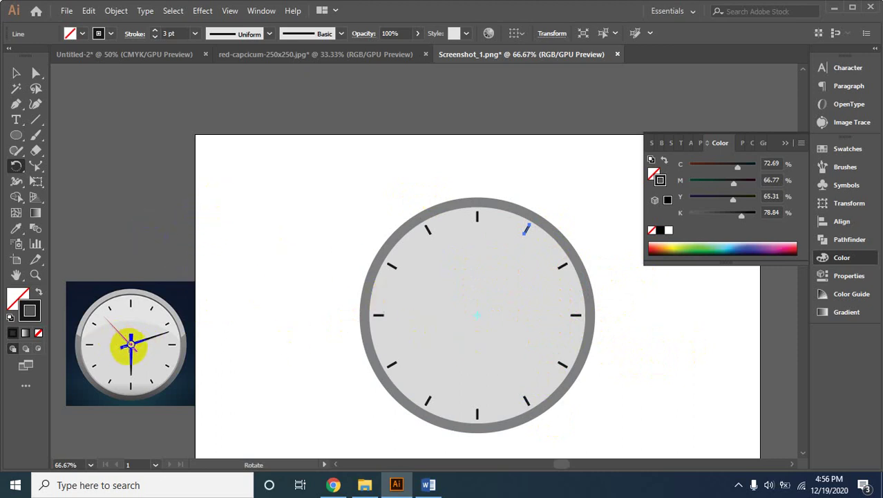
pyautogui.click(15, 73)
pyautogui.click(99, 322)
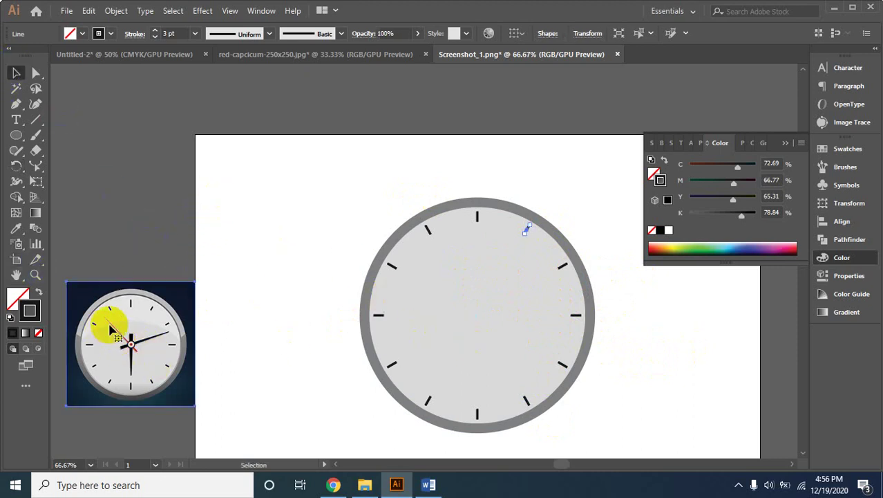
pyautogui.moveTo(192, 279); pyautogui.dragTo(304, 151)
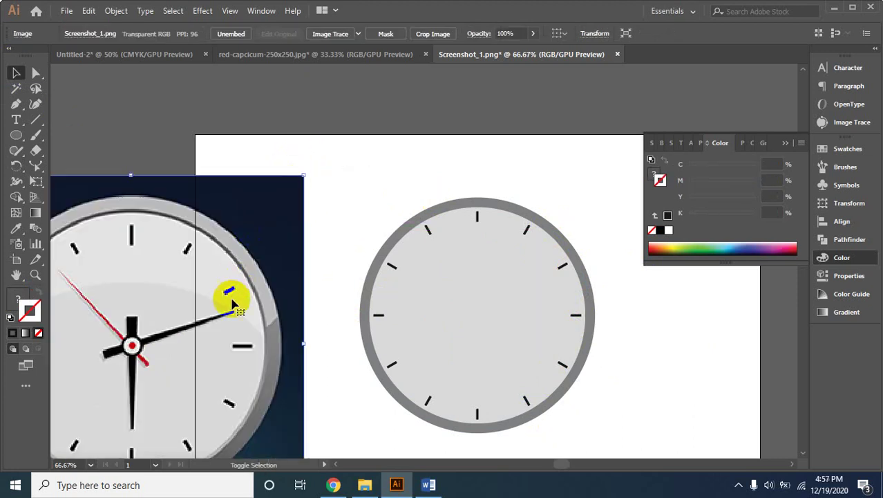
pyautogui.moveTo(228, 296); pyautogui.dragTo(251, 259)
pyautogui.moveTo(325, 142); pyautogui.dragTo(284, 179)
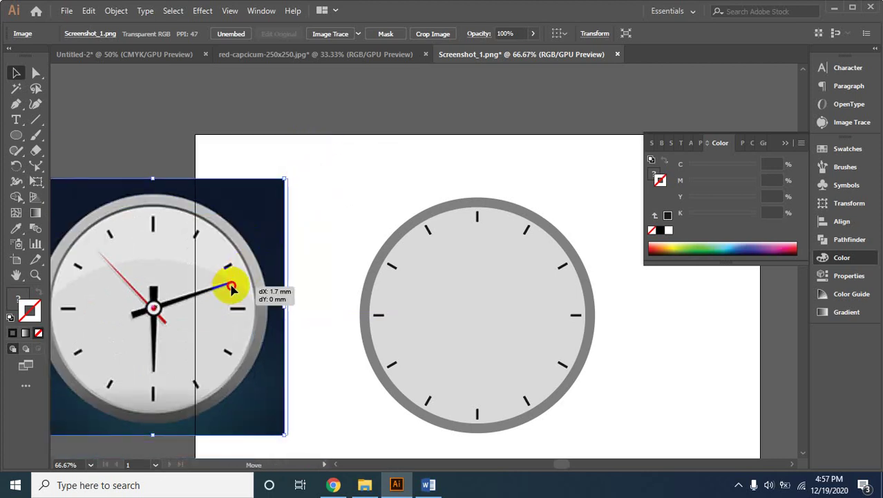
pyautogui.moveTo(234, 290); pyautogui.dragTo(256, 286)
pyautogui.moveTo(307, 175)
pyautogui.mouseDown()
pyautogui.moveTo(335, 149)
pyautogui.moveTo(320, 163)
pyautogui.mouseUp()
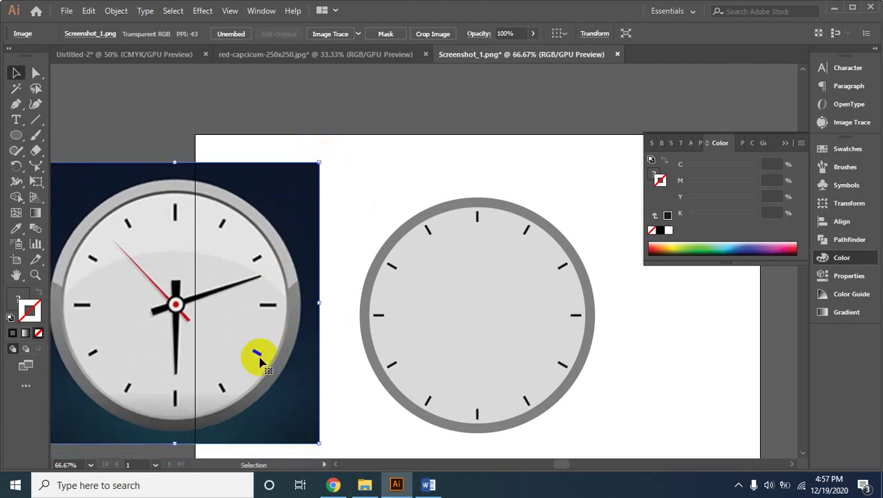
pyautogui.click(368, 287)
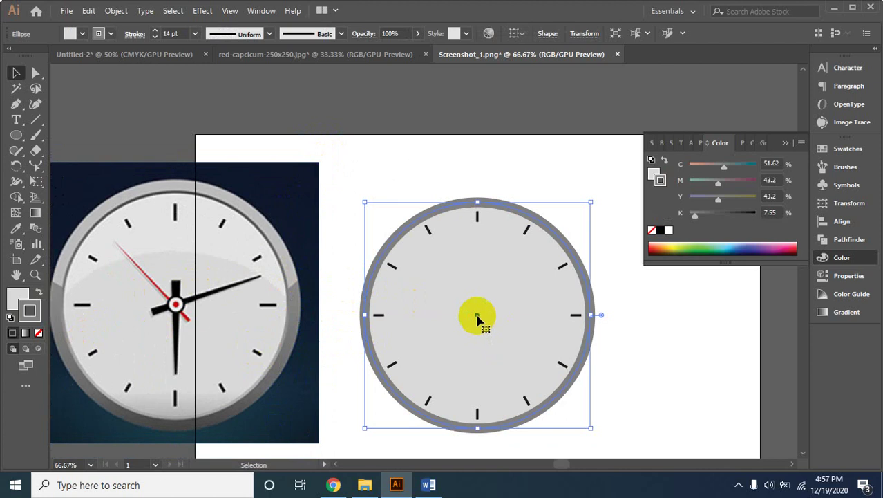
# Draw a vertical line from the clock centre up toward 12 o'clock
pyautogui.click(36, 119)
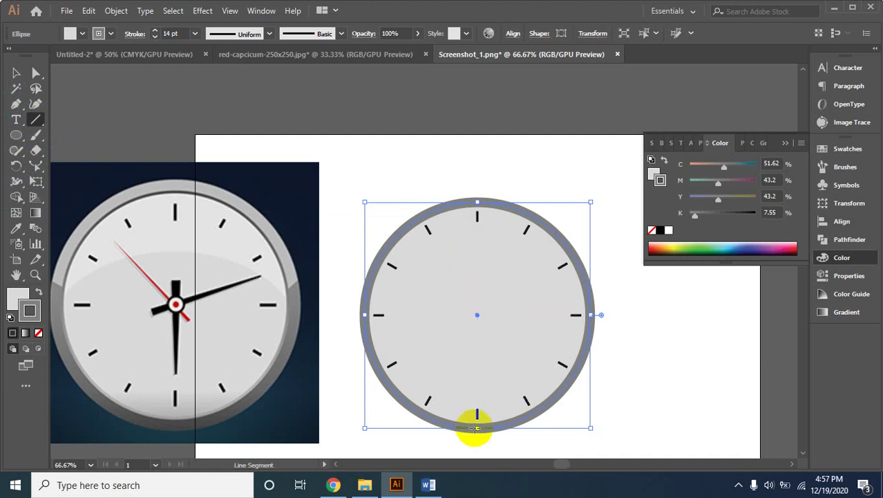
pyautogui.moveTo(477, 315); pyautogui.dragTo(477, 322)
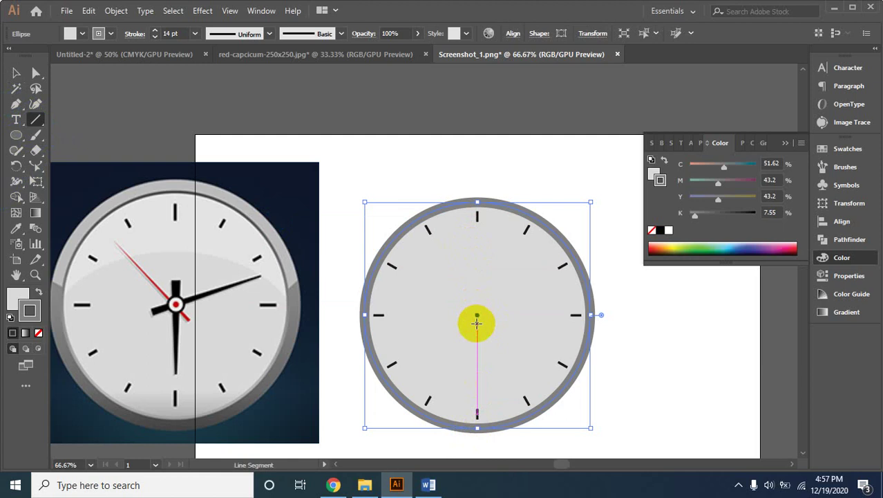
pyautogui.moveTo(477, 323); pyautogui.dragTo(477, 243)
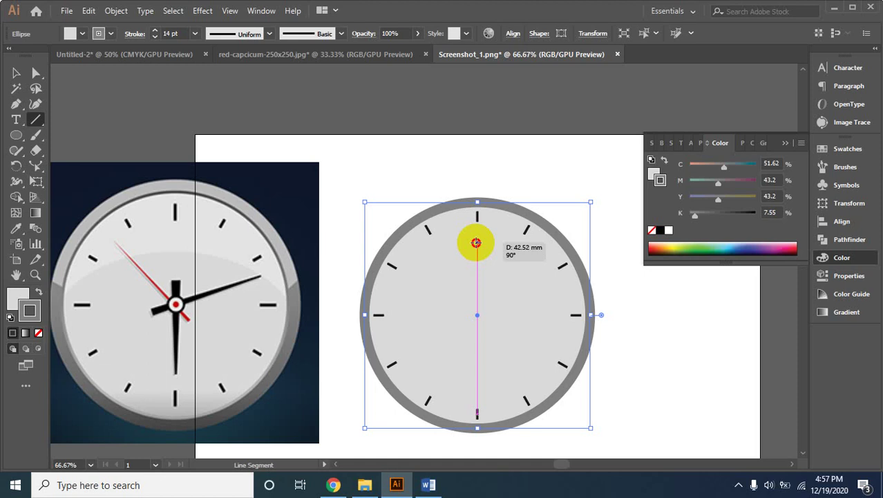
pyautogui.moveTo(477, 243); pyautogui.dragTo(477, 237)
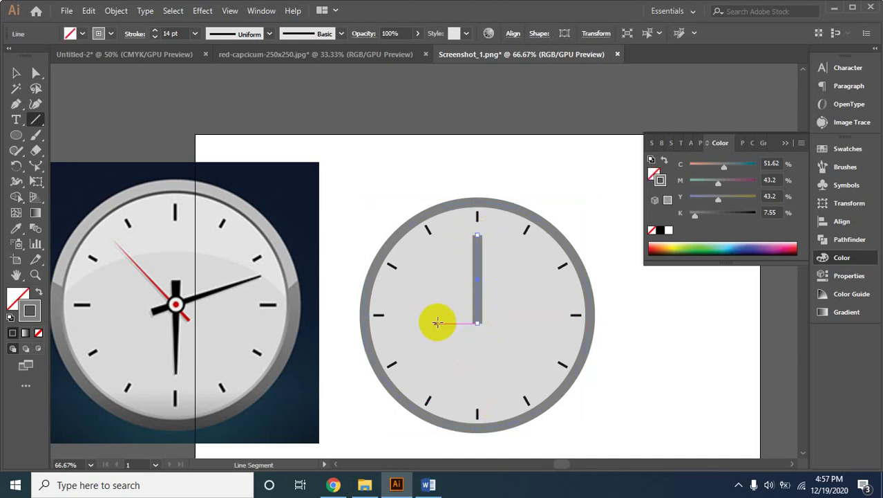
# Adjust the hand's stroke weight and colour its stroke near-black
pyautogui.doubleClick(167, 34)
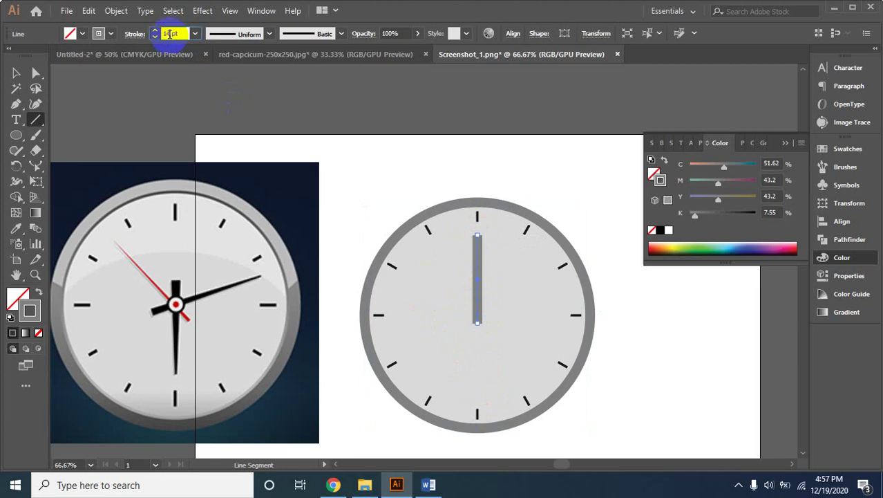
pyautogui.write('7')
pyautogui.press('Return')
pyautogui.press('Up')
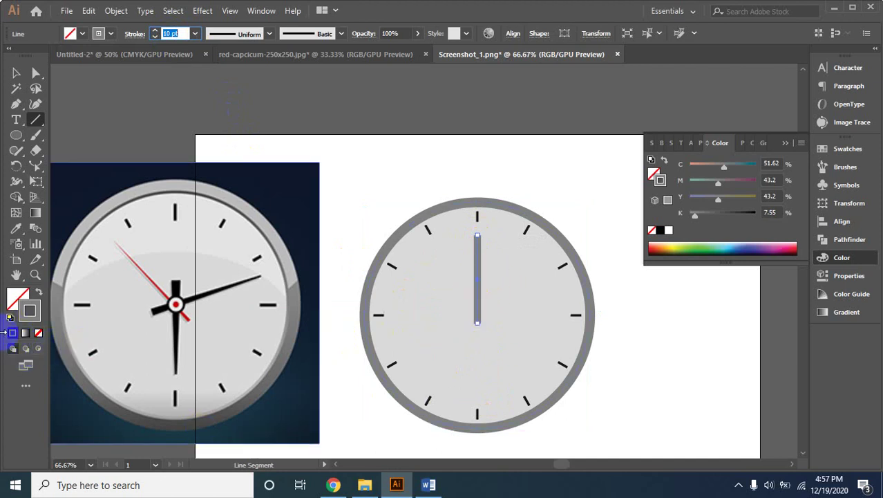
pyautogui.click(36, 315)
pyautogui.doubleClick(35, 314)
pyautogui.moveTo(400, 345); pyautogui.dragTo(390, 356)
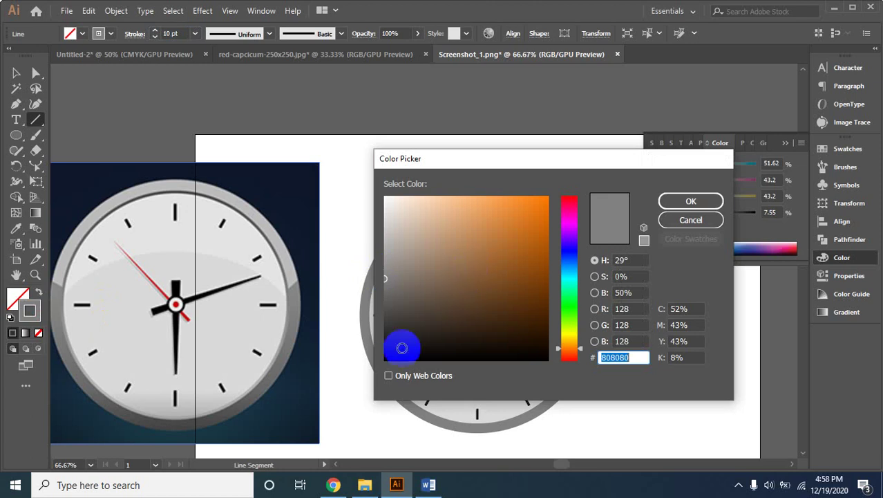
pyautogui.click(670, 200)
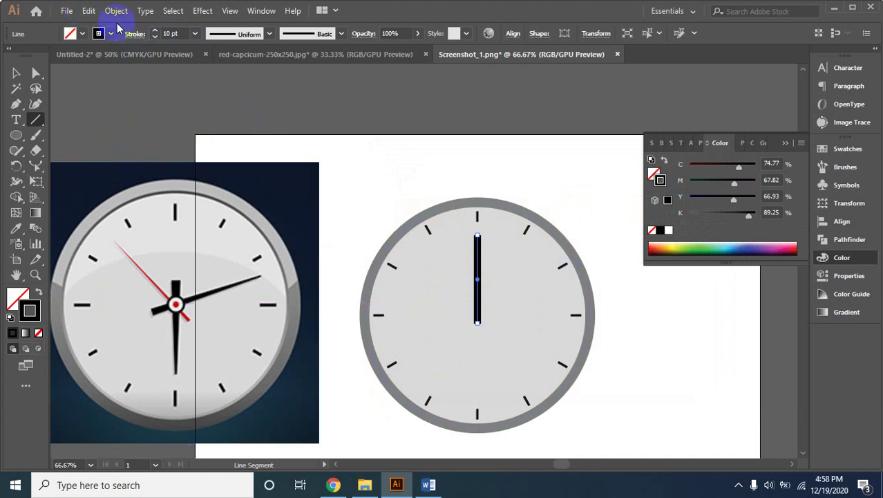
# Apply a tapered width profile to the hand's stroke
pyautogui.click(138, 38)
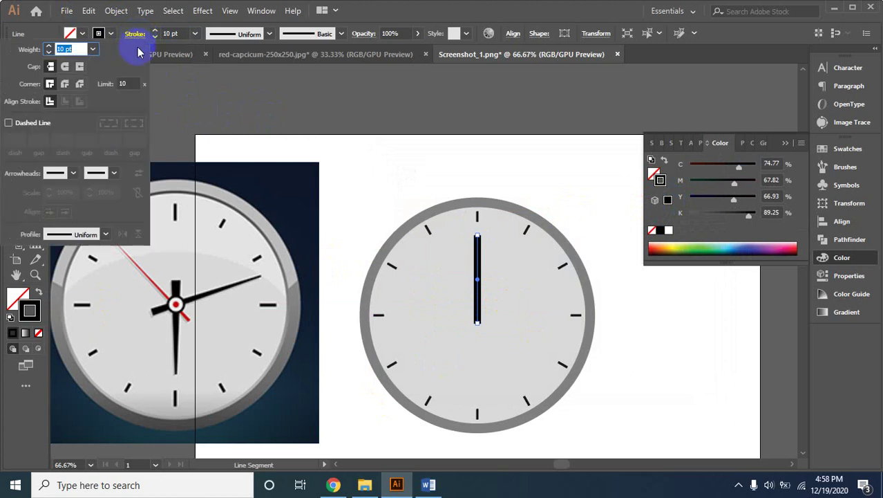
pyautogui.click(105, 234)
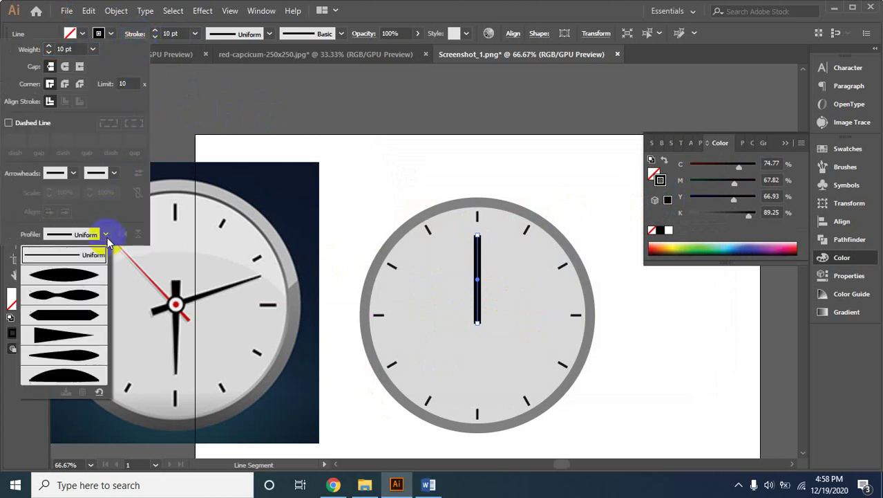
pyautogui.click(52, 336)
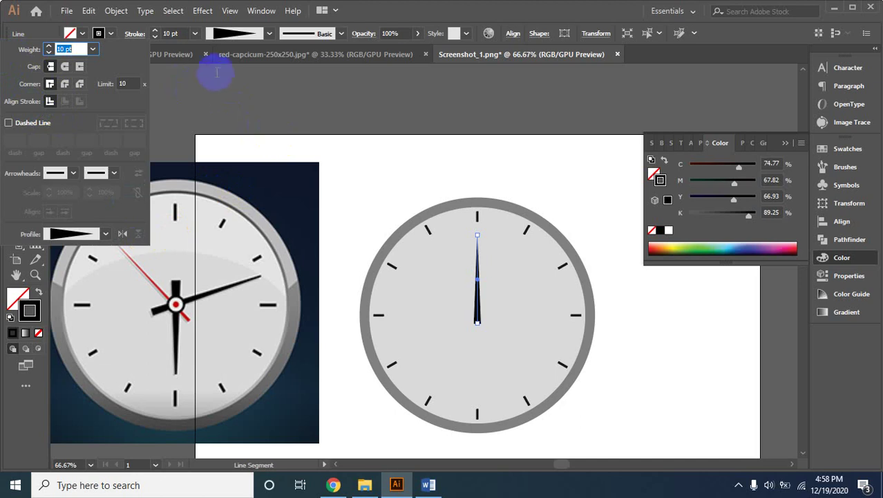
pyautogui.click(181, 83)
pyautogui.click(15, 72)
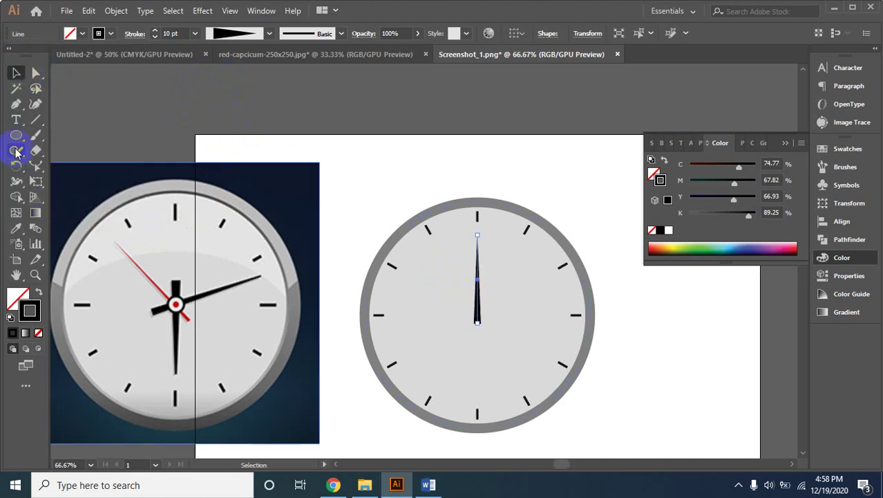
# Rotate copies of the hand around its base so they point toward 10 and 4 o'clock
pyautogui.click(16, 166)
pyautogui.click(476, 322)
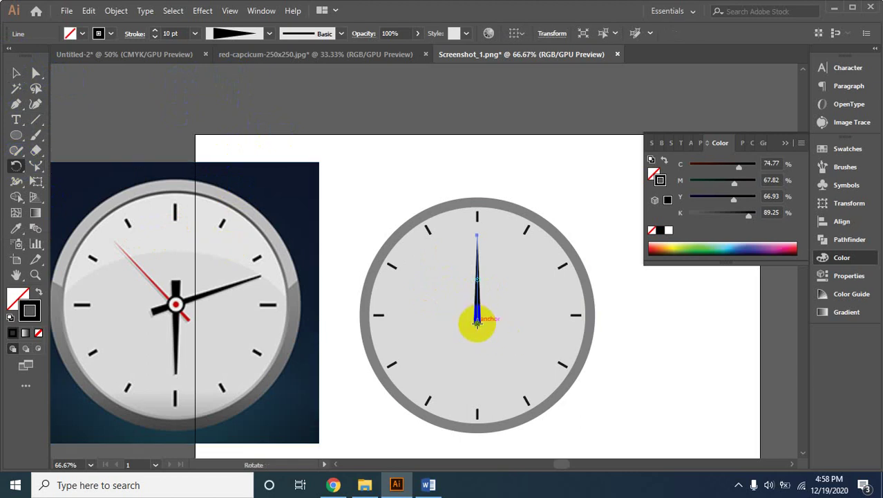
pyautogui.moveTo(478, 244); pyautogui.dragTo(481, 257)
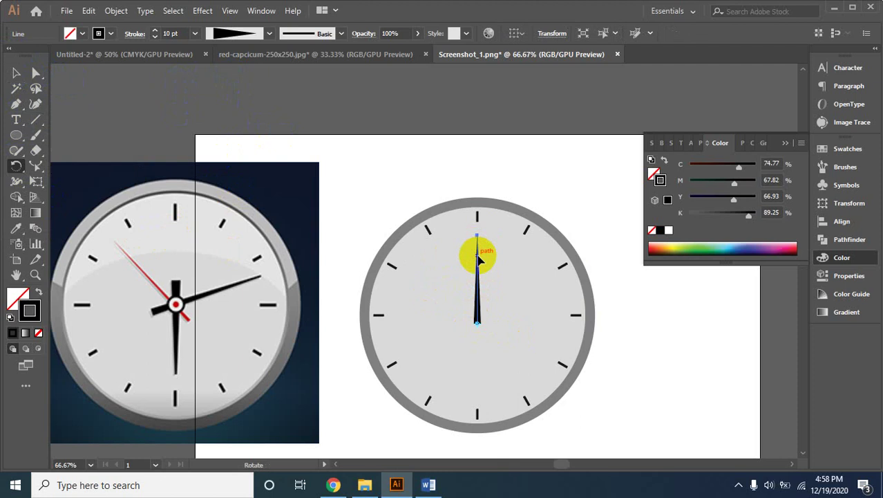
pyautogui.moveTo(477, 257); pyautogui.dragTo(439, 282)
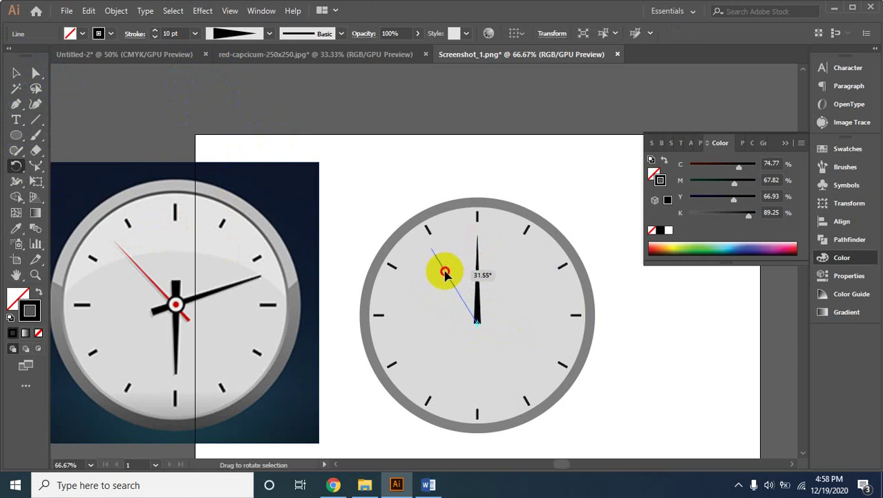
pyautogui.moveTo(438, 282); pyautogui.dragTo(433, 282)
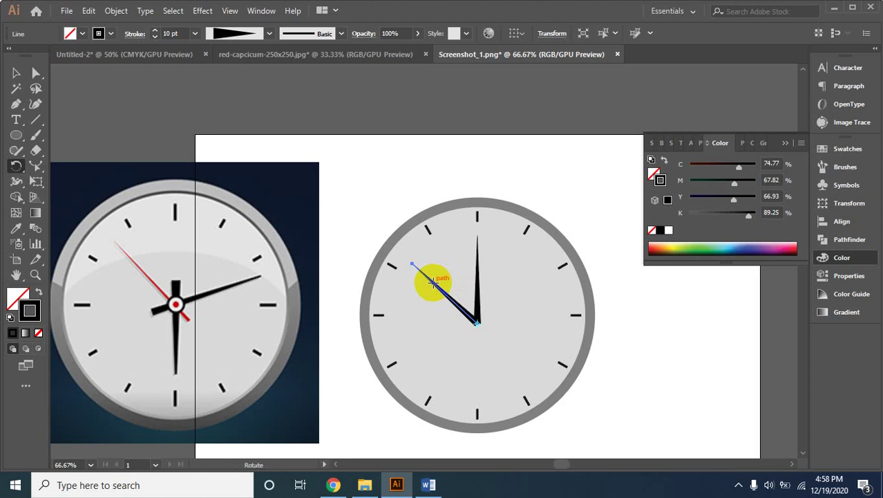
pyautogui.moveTo(432, 282)
pyautogui.mouseDown()
pyautogui.moveTo(433, 296)
pyautogui.moveTo(433, 285)
pyautogui.mouseUp()
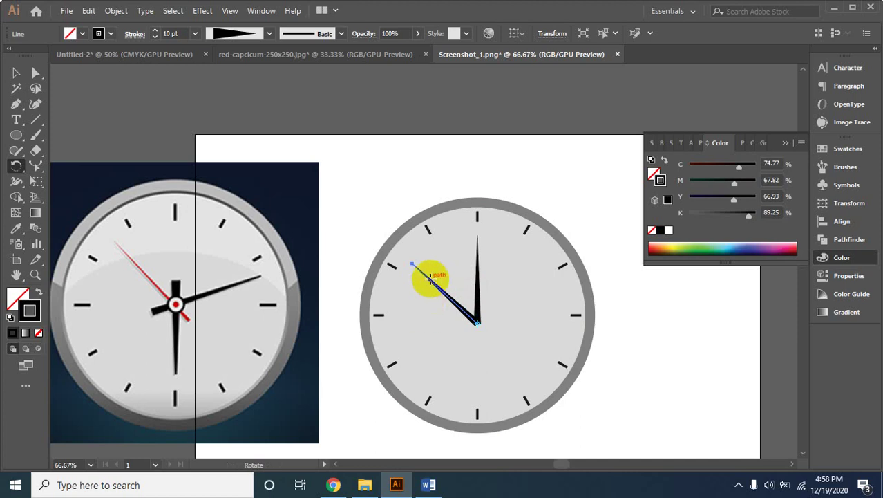
pyautogui.moveTo(431, 278)
pyautogui.mouseDown()
pyautogui.moveTo(441, 356)
pyautogui.moveTo(478, 376)
pyautogui.moveTo(513, 363)
pyautogui.moveTo(535, 322)
pyautogui.moveTo(529, 351)
pyautogui.mouseUp()
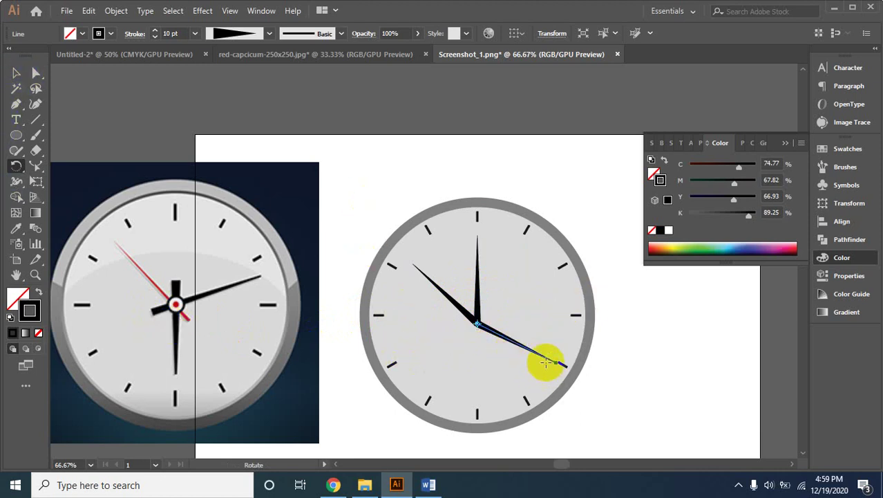
pyautogui.moveTo(551, 355); pyautogui.dragTo(555, 365)
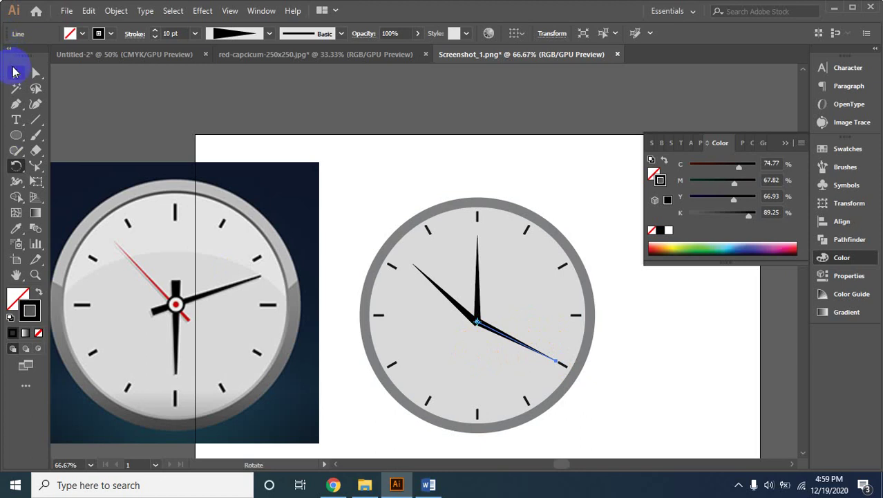
# Swing the lower-right hand up to just above 3 o'clock
pyautogui.click(16, 73)
pyautogui.moveTo(404, 309); pyautogui.dragTo(451, 321)
pyautogui.click(16, 166)
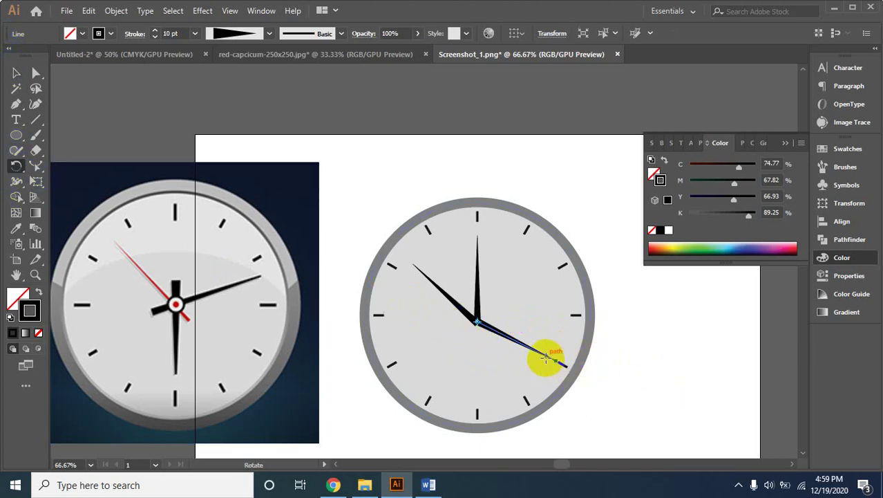
pyautogui.moveTo(547, 358); pyautogui.dragTo(557, 313)
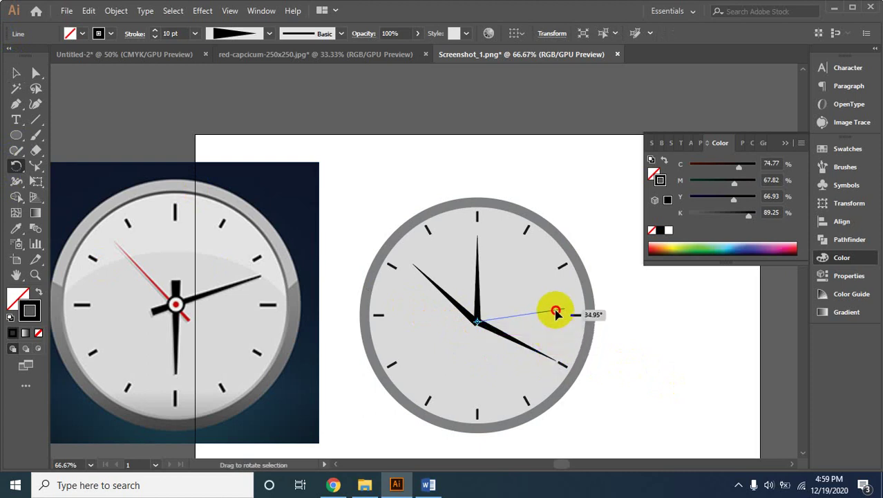
pyautogui.moveTo(556, 313); pyautogui.dragTo(556, 309)
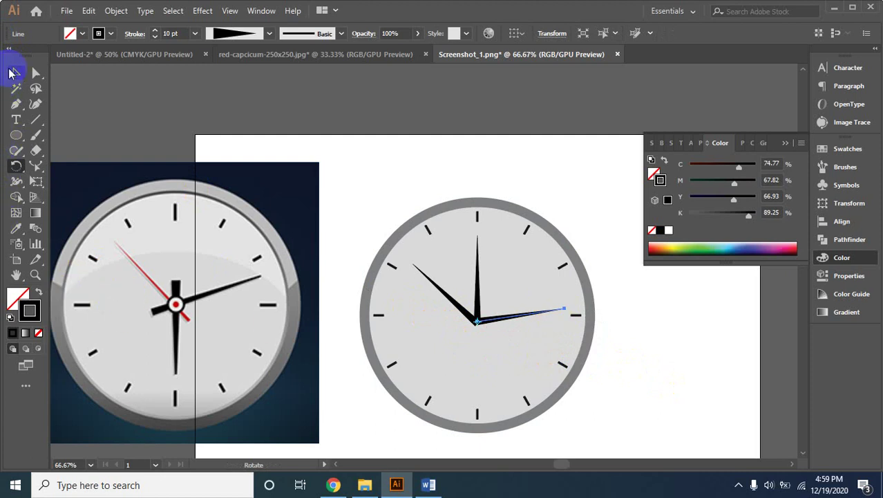
# Shift the selected hands so their tails cross past the clock centre
pyautogui.click(14, 72)
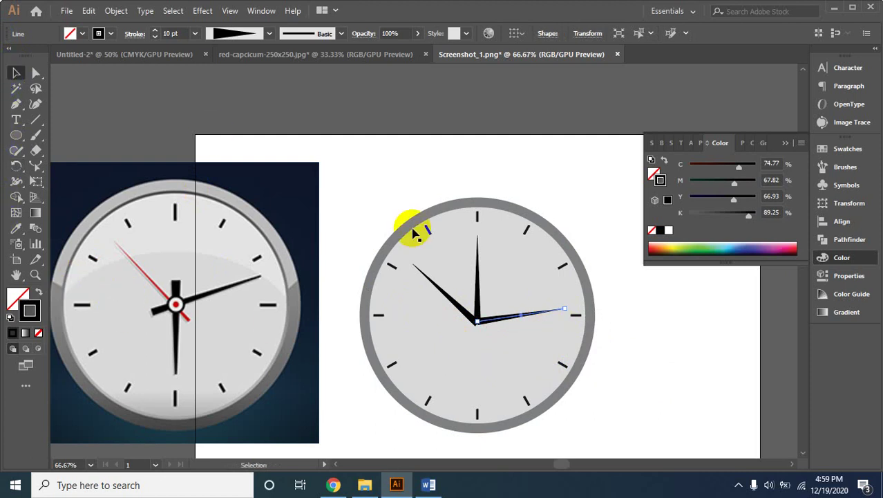
pyautogui.keyDown('shift'); pyautogui.click(476, 327); pyautogui.keyUp('shift')
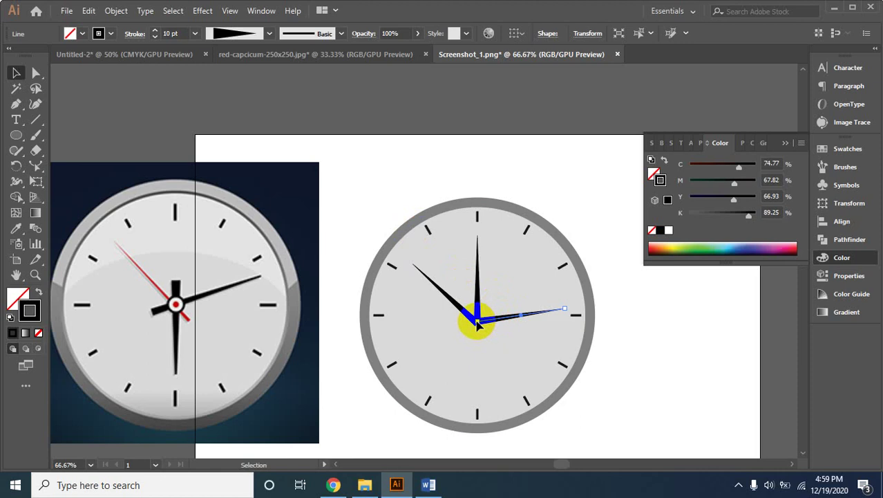
pyautogui.moveTo(477, 326); pyautogui.dragTo(463, 332)
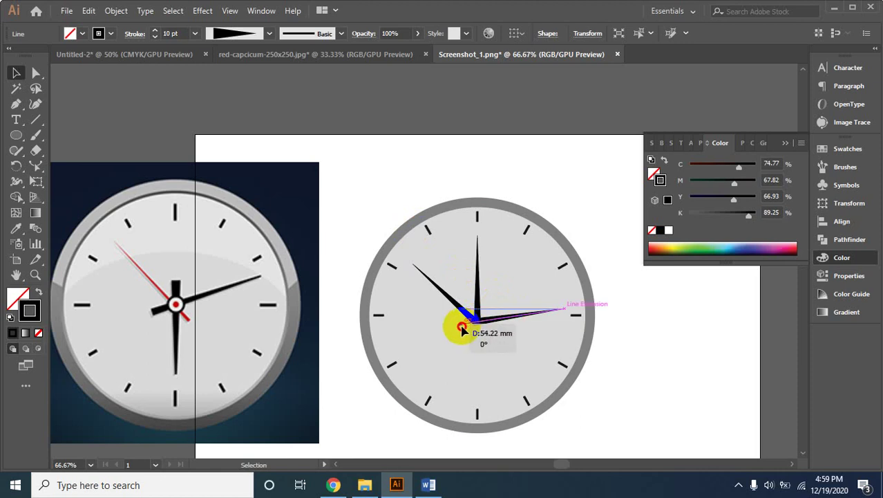
pyautogui.moveTo(461, 329); pyautogui.dragTo(489, 333)
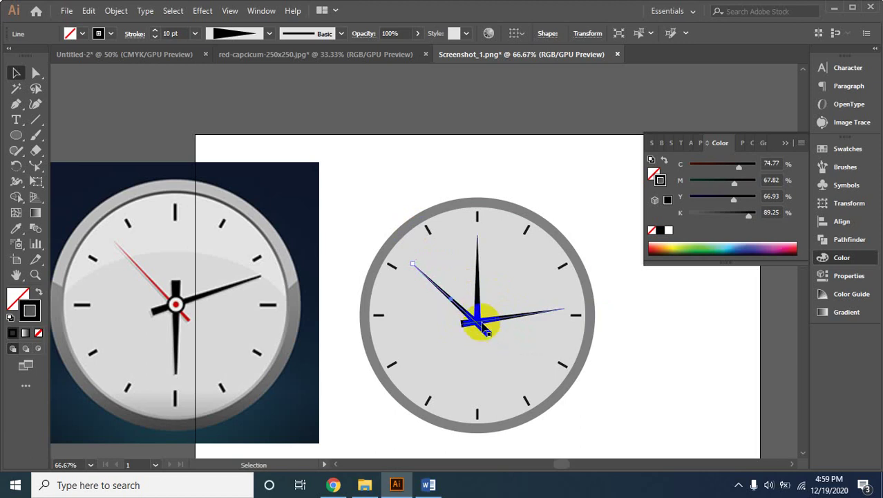
# Extend the vertical hand's tail below centre and lengthen the right hand's tip
pyautogui.click(477, 323)
pyautogui.moveTo(477, 325); pyautogui.dragTo(477, 342)
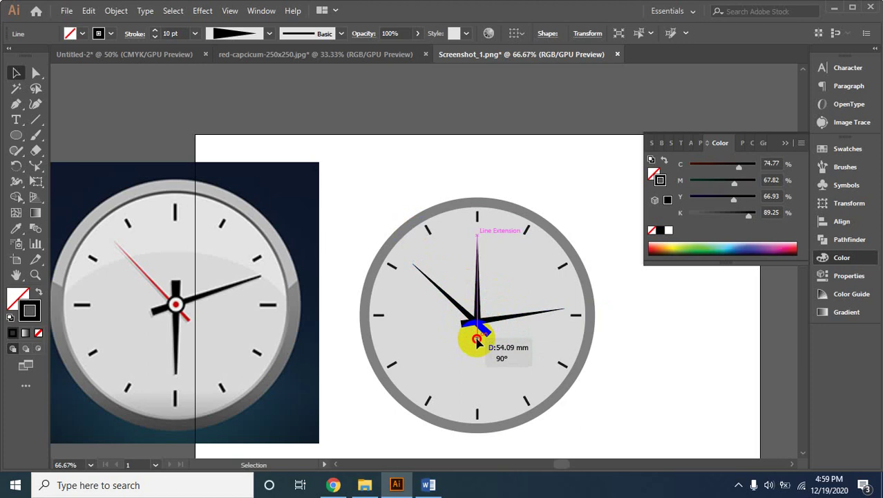
pyautogui.moveTo(476, 340); pyautogui.dragTo(477, 339)
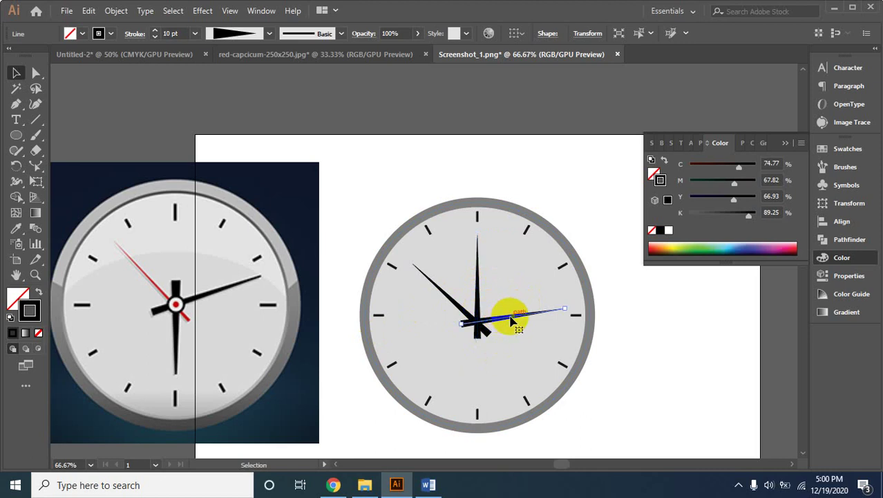
pyautogui.click(512, 319)
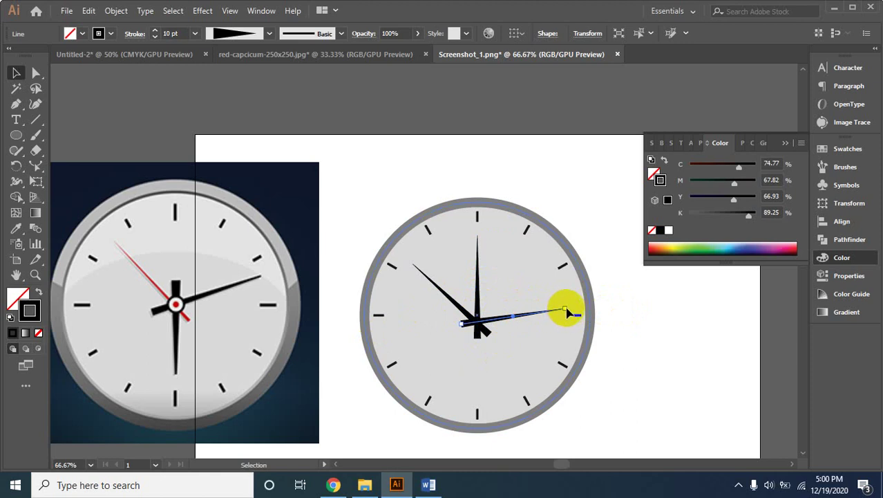
pyautogui.moveTo(565, 312); pyautogui.dragTo(574, 307)
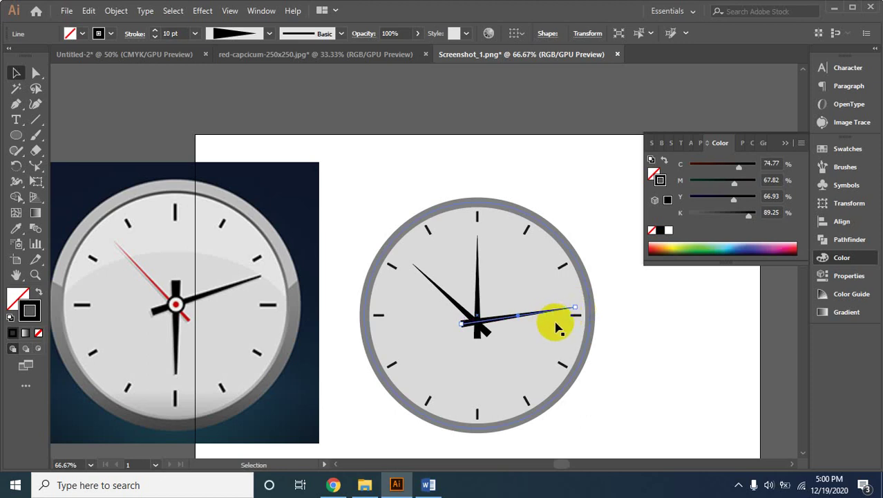
# Set the 3 o'clock hand's stroke to 10 pt and thin the upper-left hand to a fine line
pyautogui.doubleClick(167, 33)
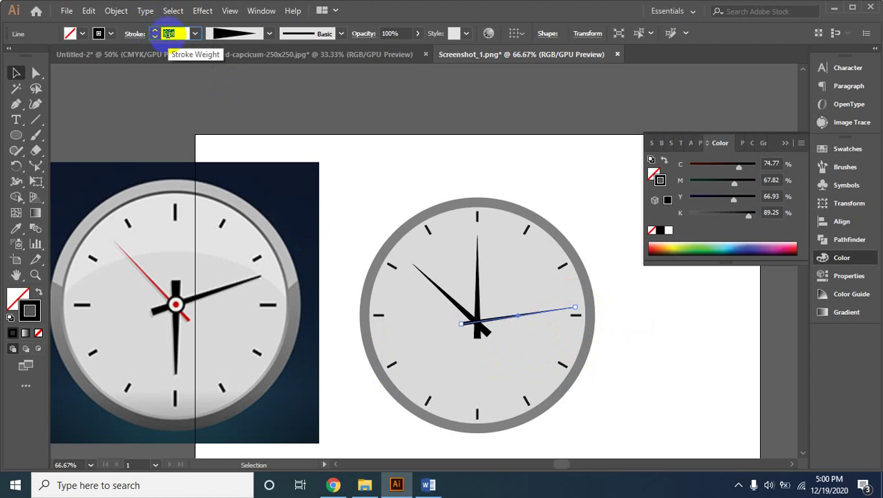
pyautogui.write('10')
pyautogui.press('Return')
pyautogui.click(451, 300)
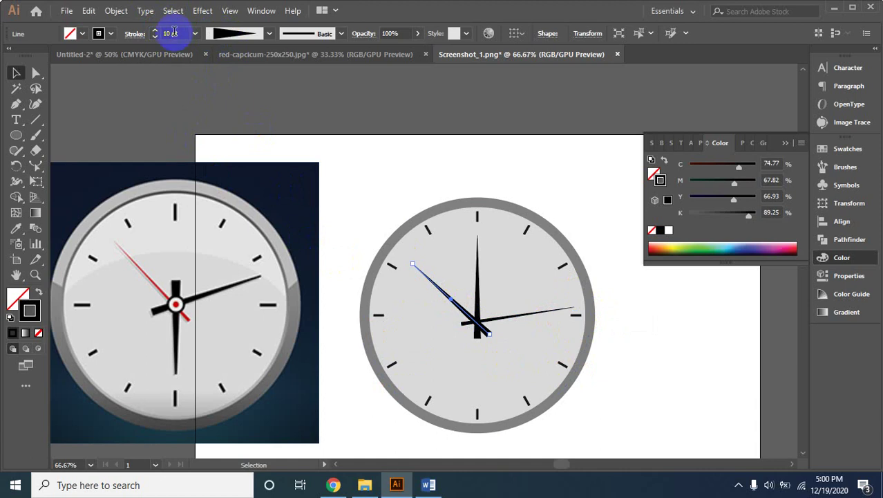
pyautogui.doubleClick(174, 32)
pyautogui.write('3')
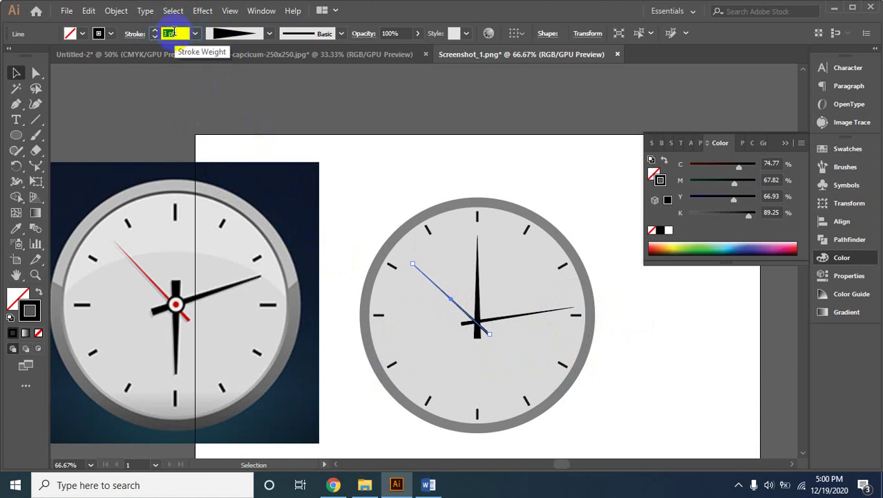
pyautogui.click(143, 109)
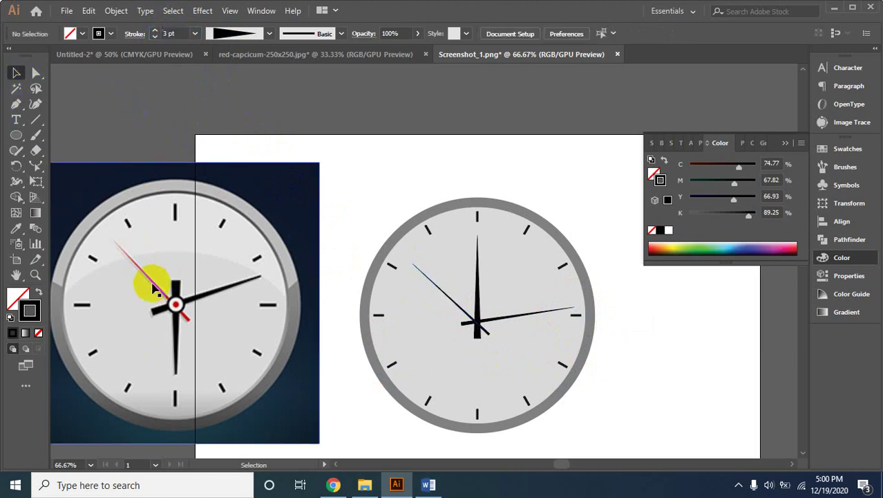
# Zoom in to inspect where the hands meet, then zoom back out to frame the clock
pyautogui.keyDown('ctrl'); pyautogui.click(458, 339); pyautogui.keyUp('ctrl')
pyautogui.keyDown('ctrl'); pyautogui.click(425, 260); pyautogui.keyUp('ctrl')
pyautogui.keyDown('ctrl'); pyautogui.click(440, 254); pyautogui.keyUp('ctrl')
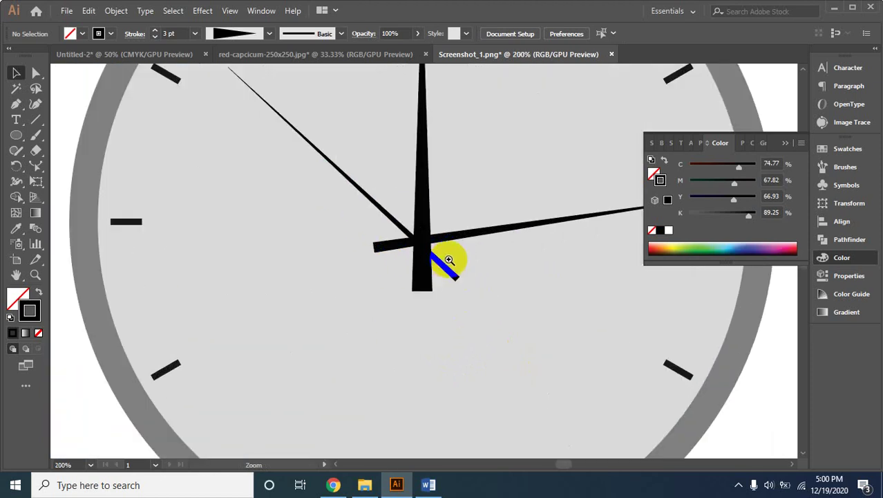
pyautogui.moveTo(448, 274); pyautogui.dragTo(456, 274)
pyautogui.click(457, 279)
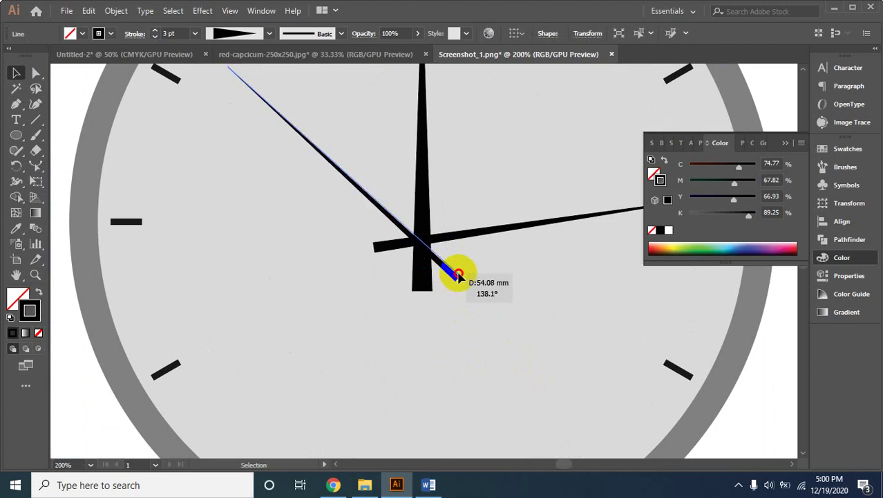
pyautogui.click(391, 247)
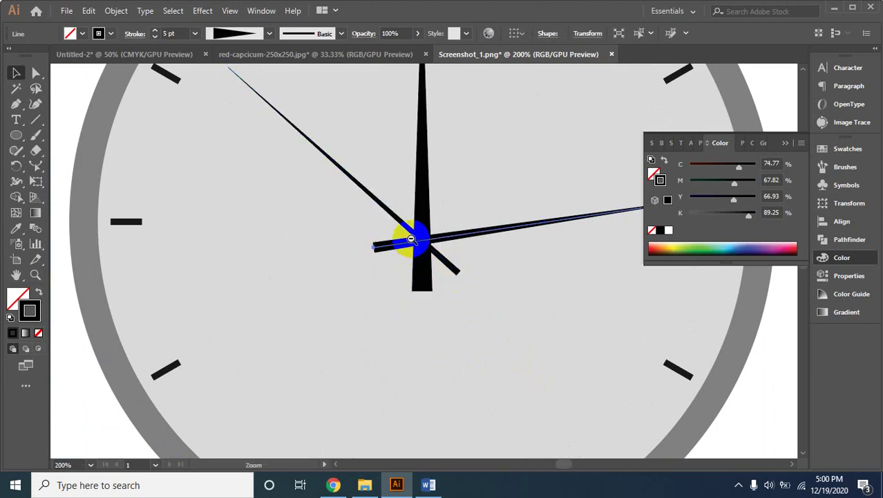
pyautogui.keyDown('ctrl'); pyautogui.keyDown('alt'); pyautogui.click(408, 262); pyautogui.keyUp('alt'); pyautogui.keyUp('ctrl')
pyautogui.keyDown('ctrl'); pyautogui.keyDown('alt'); pyautogui.click(407, 263); pyautogui.keyUp('alt'); pyautogui.keyUp('ctrl')
pyautogui.keyDown('ctrl'); pyautogui.keyDown('alt'); pyautogui.click(404, 265); pyautogui.keyUp('alt'); pyautogui.keyUp('ctrl')
pyautogui.keyDown('ctrl'); pyautogui.keyDown('alt'); pyautogui.click(401, 268); pyautogui.keyUp('alt'); pyautogui.keyUp('ctrl')
pyautogui.keyDown('ctrl'); pyautogui.click(399, 269); pyautogui.keyUp('ctrl')
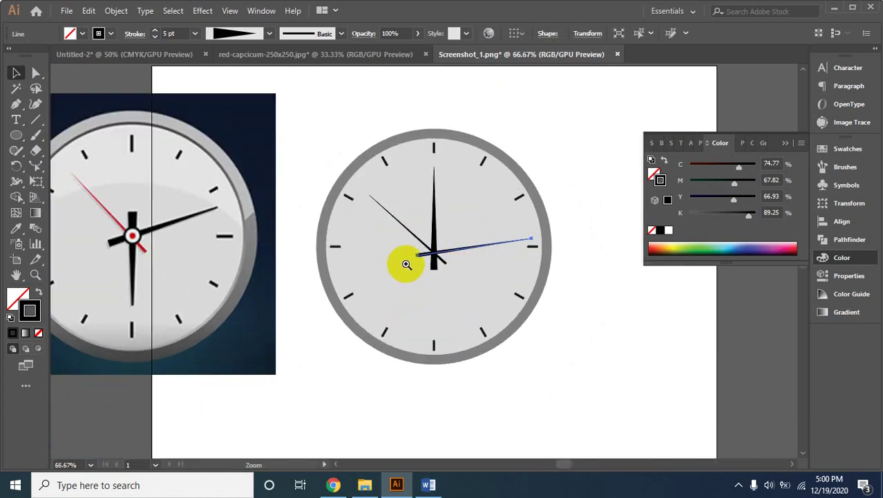
pyautogui.click(442, 261)
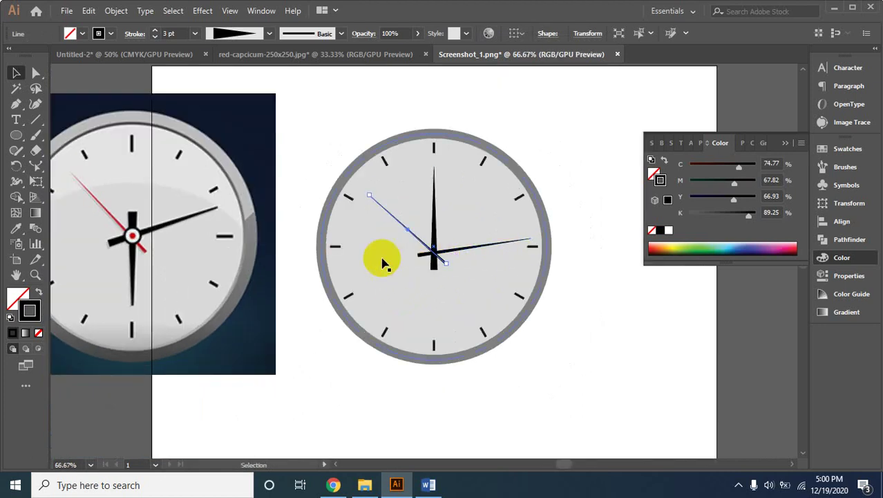
# Give the selected hand's outline a strong red stroke colour
pyautogui.doubleClick(38, 314)
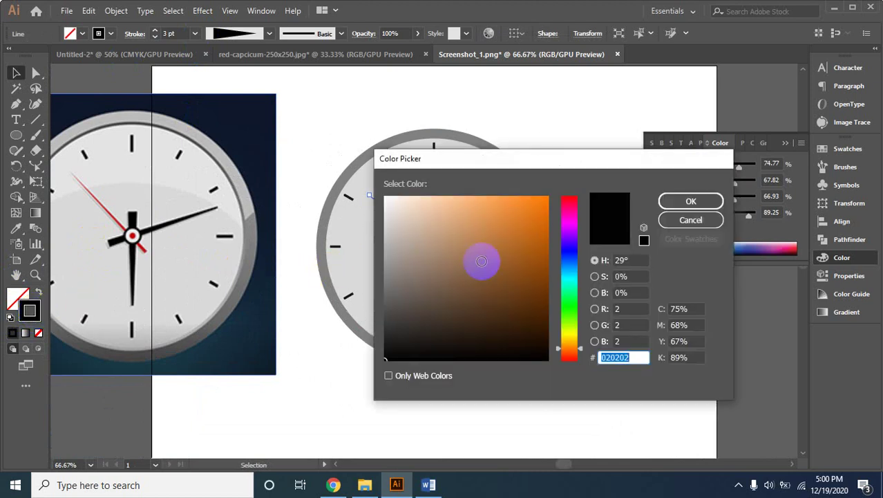
pyautogui.moveTo(559, 351); pyautogui.dragTo(558, 378)
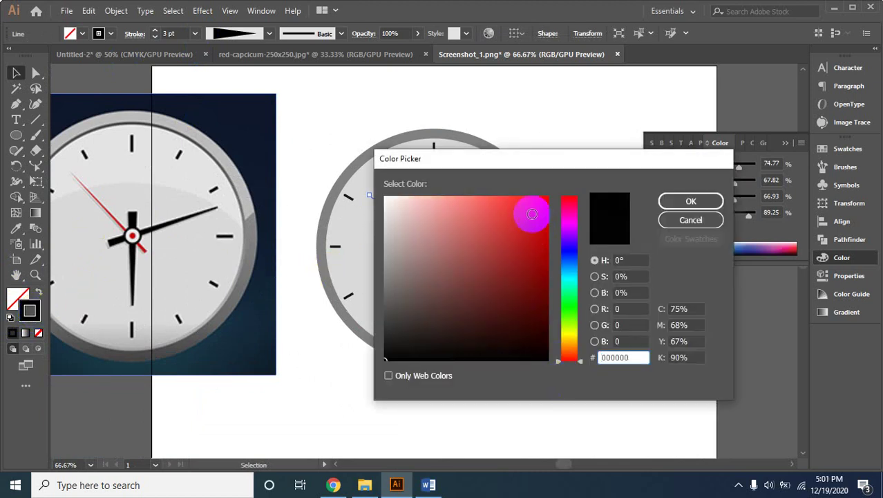
pyautogui.click(546, 198)
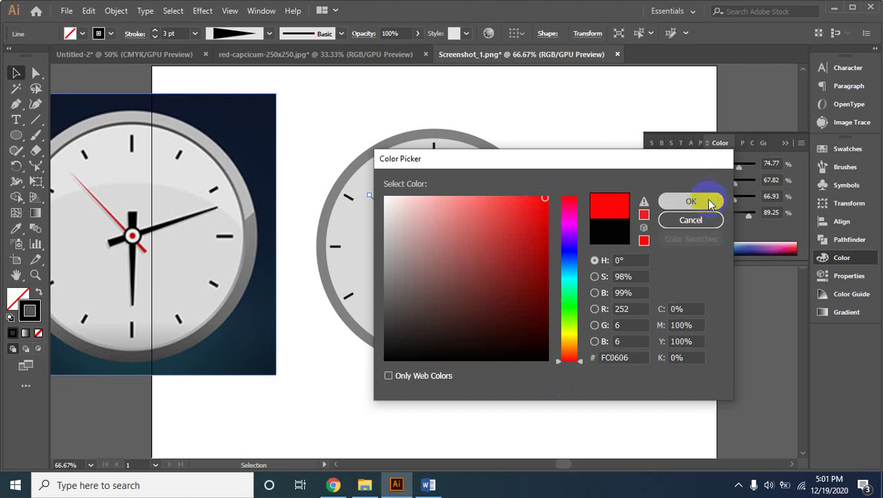
pyautogui.click(705, 201)
pyautogui.click(582, 282)
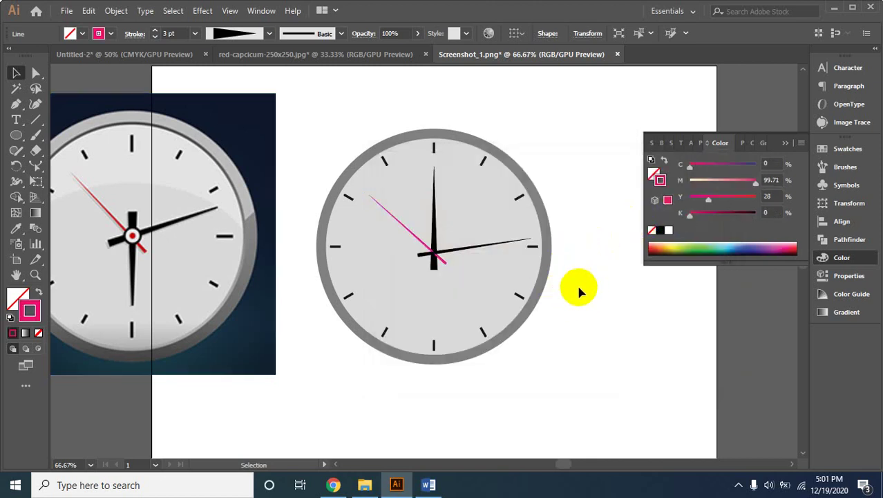
# Change the remaining pink second hand to red, then zoom in on the clock centre
pyautogui.click(415, 240)
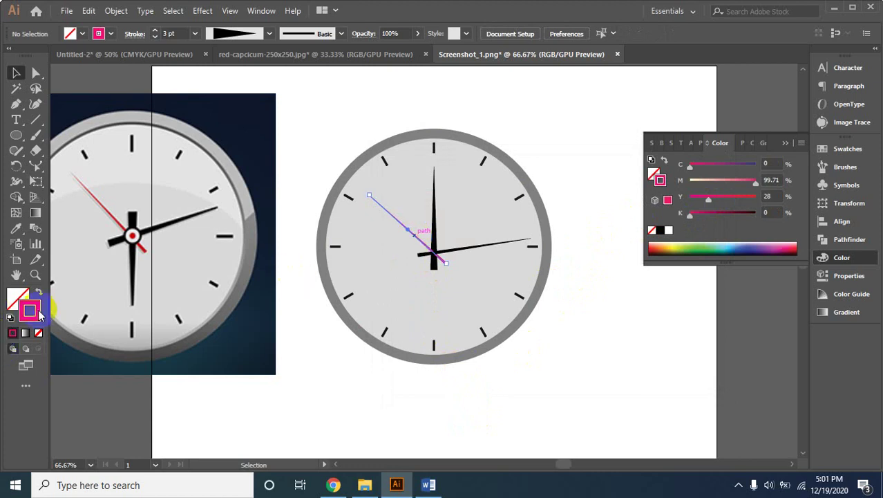
pyautogui.doubleClick(39, 313)
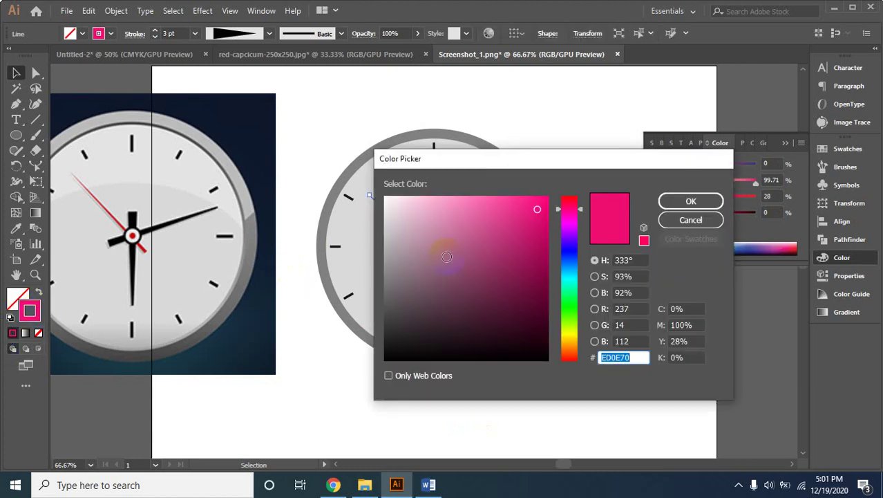
pyautogui.moveTo(560, 212); pyautogui.dragTo(561, 185)
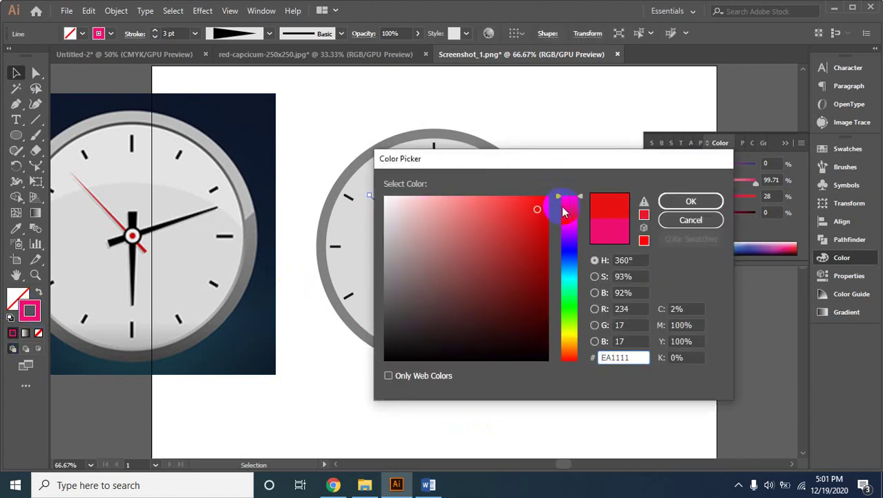
pyautogui.click(681, 202)
pyautogui.click(578, 263)
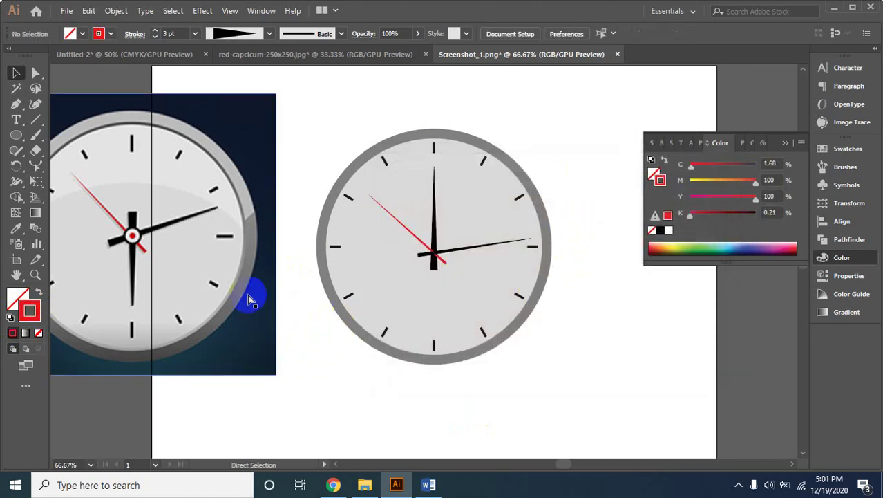
pyautogui.hotkey('ctrl', 'space')
pyautogui.click(431, 276)
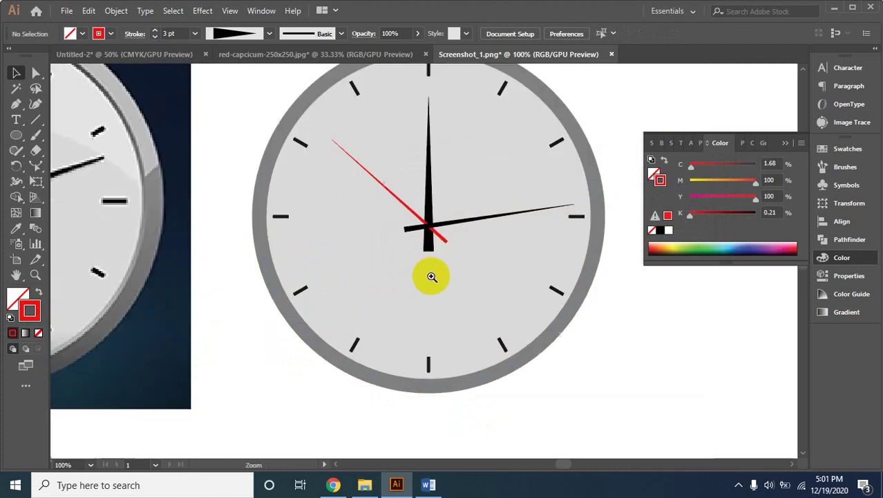
pyautogui.click(384, 257)
pyautogui.moveTo(384, 257)
pyautogui.mouseDown()
pyautogui.moveTo(391, 360)
pyautogui.moveTo(348, 354)
pyautogui.mouseUp()
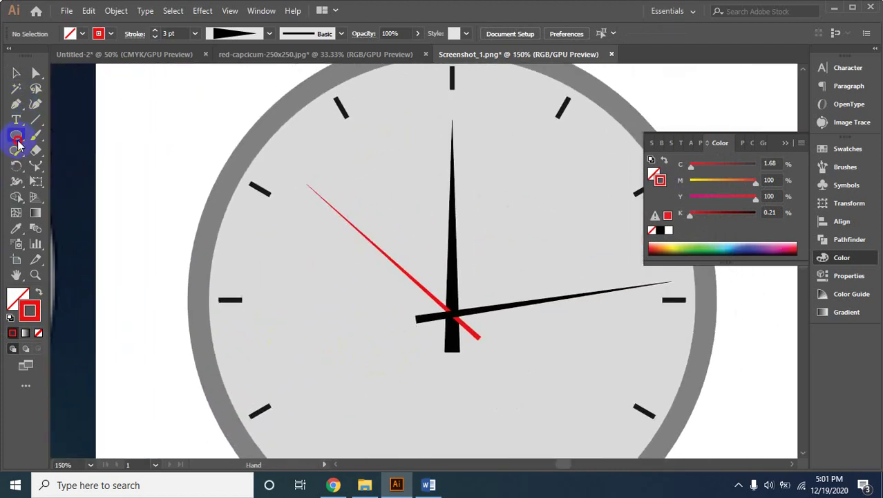
# Draw a small circle over the point where the hands meet
pyautogui.click(17, 138)
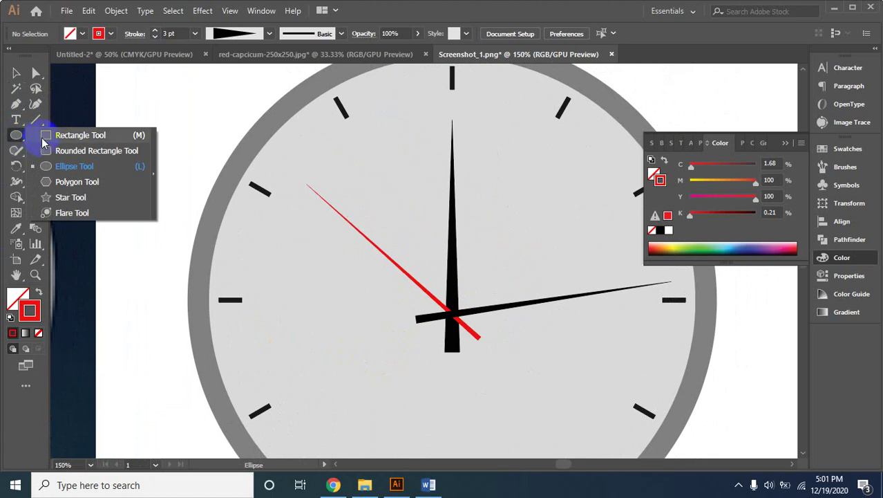
pyautogui.click(74, 166)
pyautogui.click(472, 332)
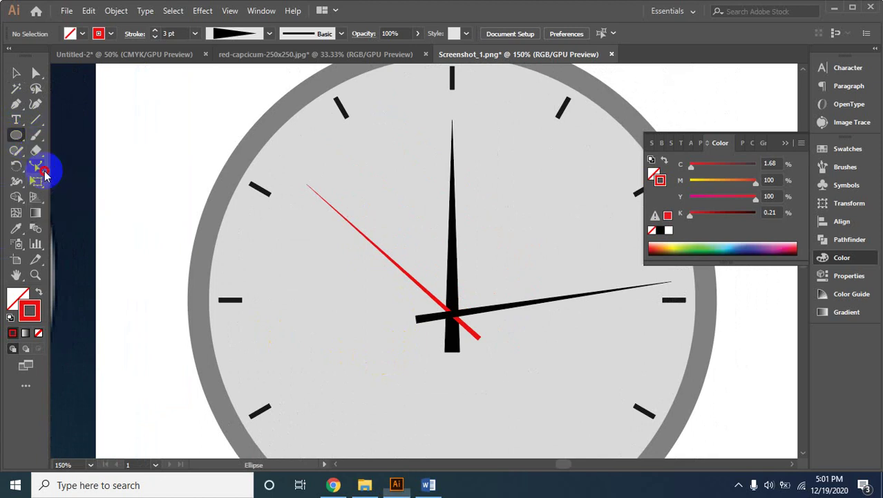
pyautogui.moveTo(473, 332)
pyautogui.mouseDown()
pyautogui.moveTo(452, 312)
pyautogui.moveTo(472, 330)
pyautogui.moveTo(462, 322)
pyautogui.mouseUp()
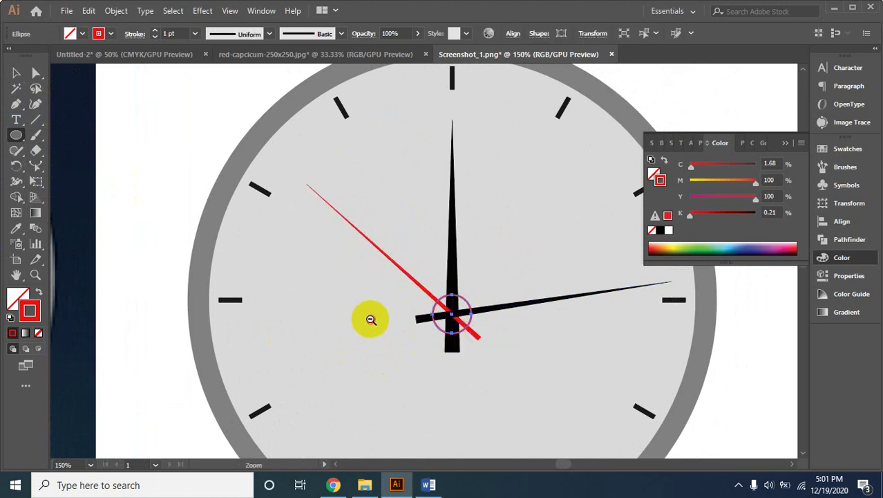
pyautogui.keyDown('alt'); pyautogui.click(374, 315); pyautogui.keyUp('alt')
pyautogui.click(419, 239)
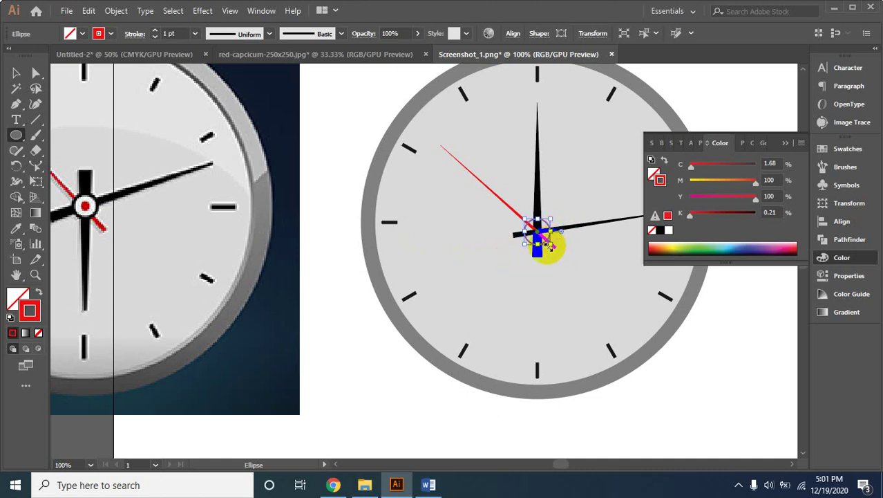
pyautogui.moveTo(551, 246); pyautogui.dragTo(550, 245)
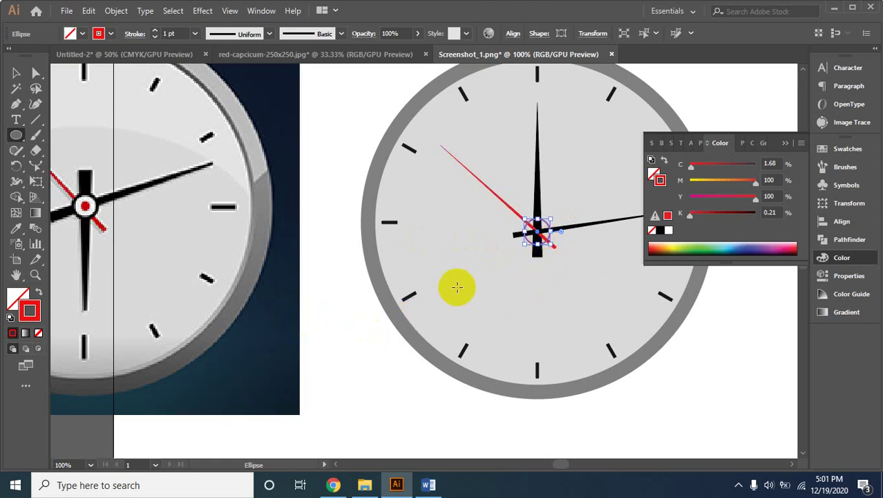
# Give the circle a near-black 2 pt outline
pyautogui.click(33, 311)
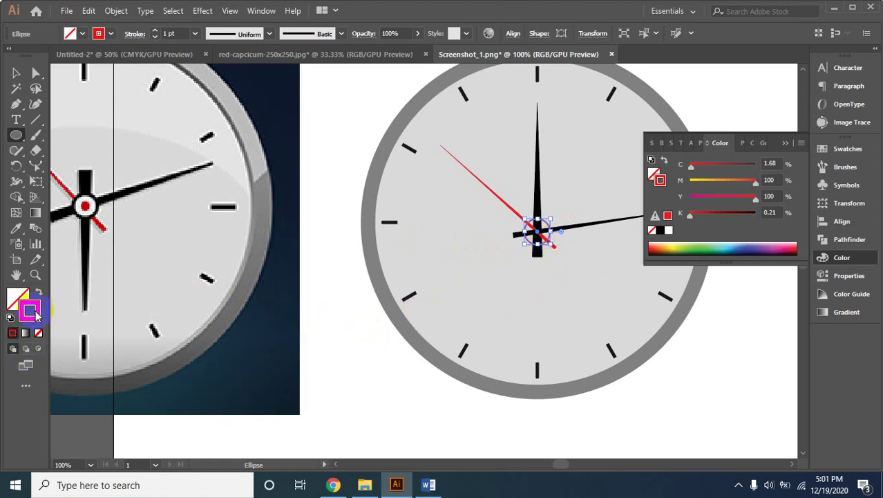
pyautogui.doubleClick(32, 311)
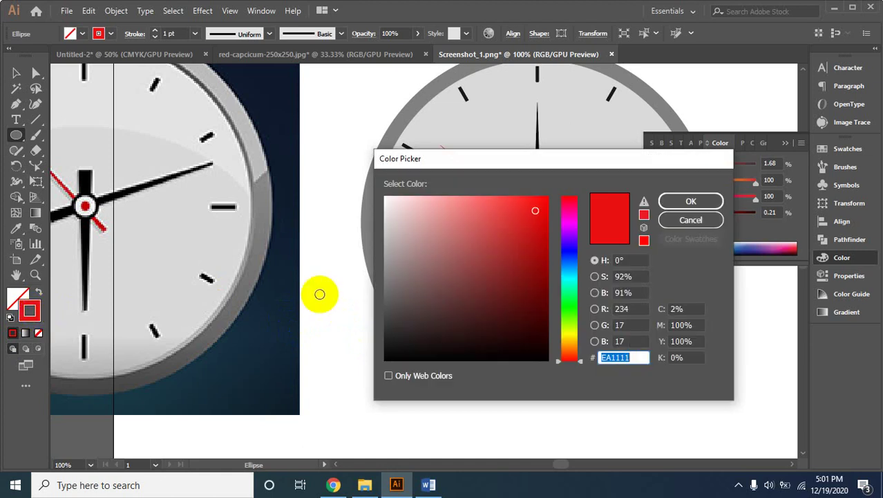
pyautogui.click(388, 357)
pyautogui.click(674, 200)
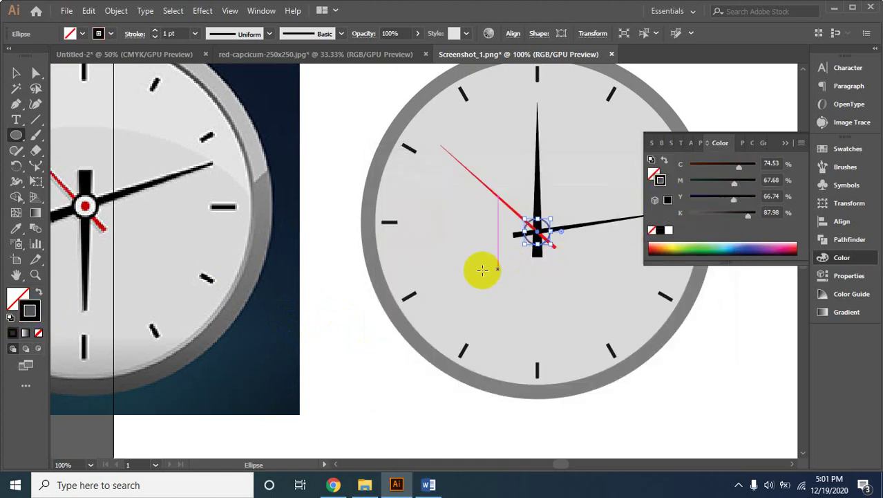
pyautogui.click(170, 32)
pyautogui.write('2')
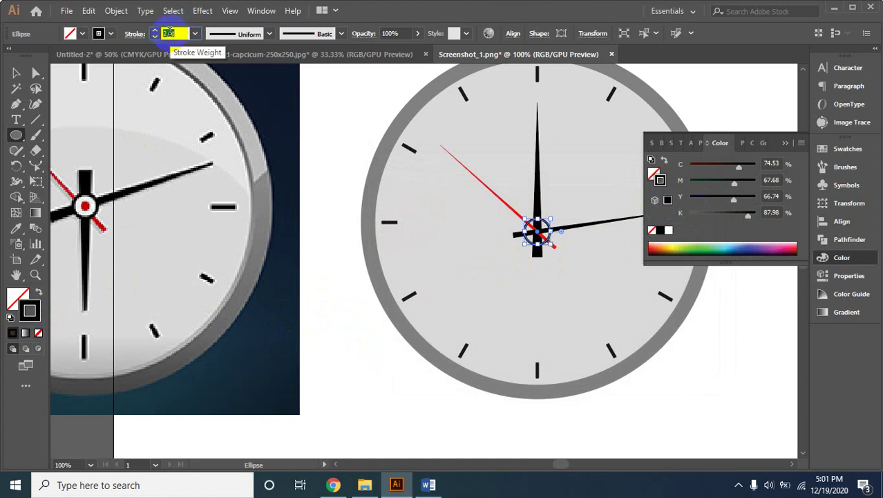
# Fill the centre cap with near-white
pyautogui.click(15, 299)
pyautogui.click(13, 332)
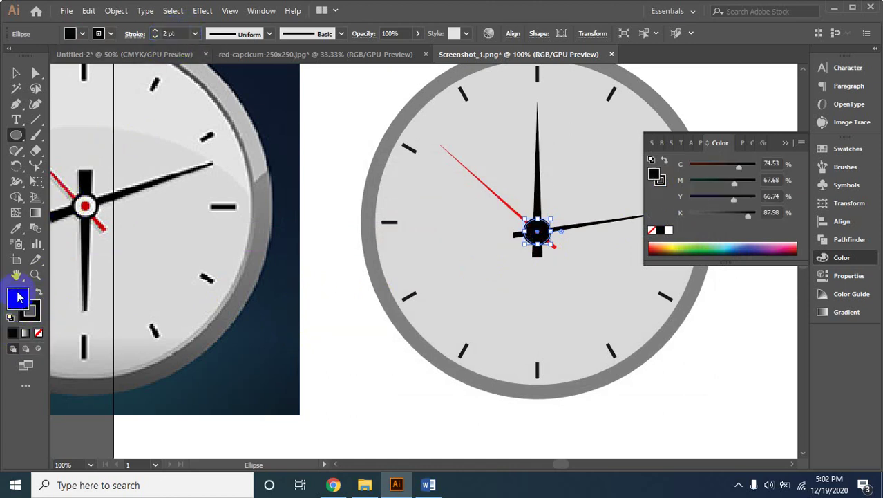
pyautogui.doubleClick(19, 297)
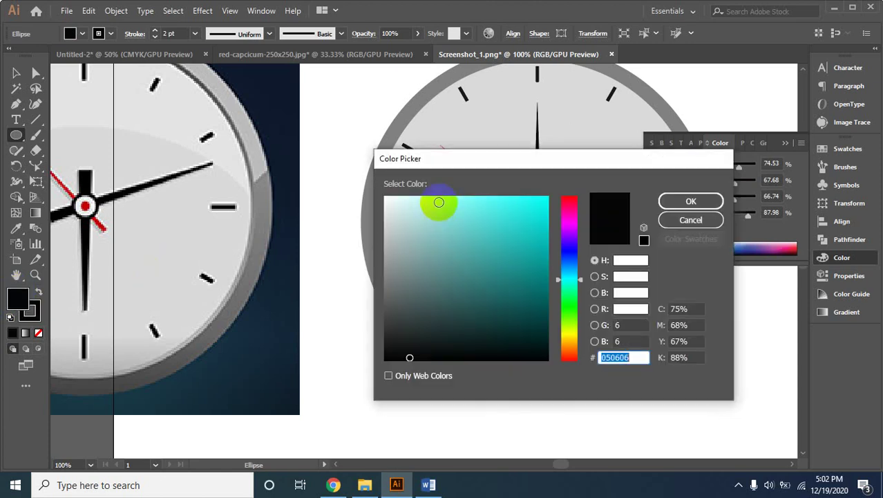
pyautogui.click(385, 198)
pyautogui.click(690, 200)
pyautogui.click(682, 244)
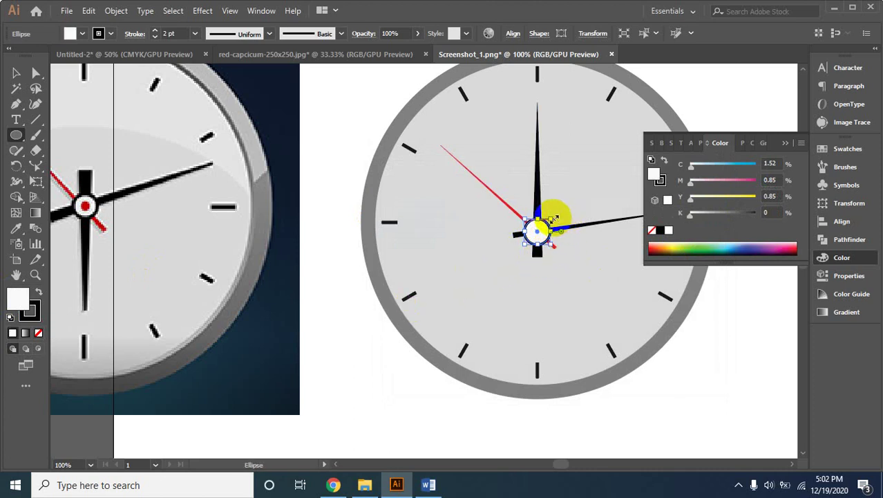
# Draw a small circle inside the clock's centre cap
pyautogui.moveTo(538, 231); pyautogui.dragTo(544, 222)
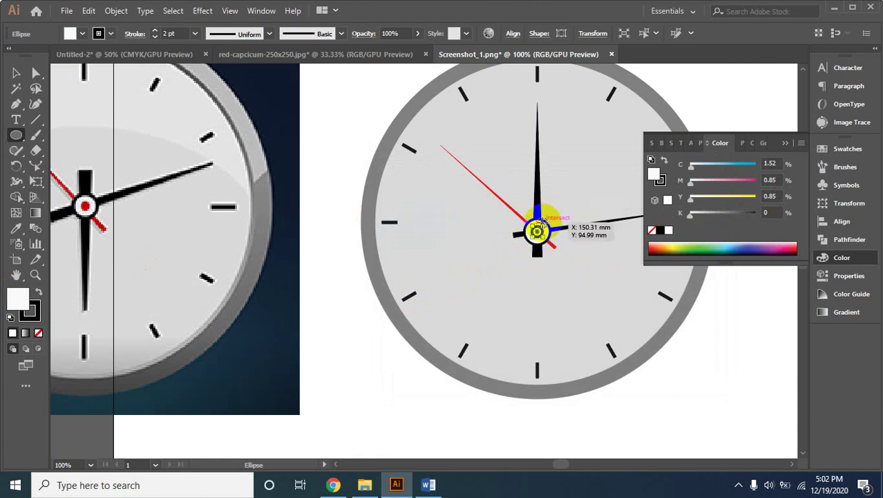
pyautogui.moveTo(544, 223); pyautogui.dragTo(538, 231)
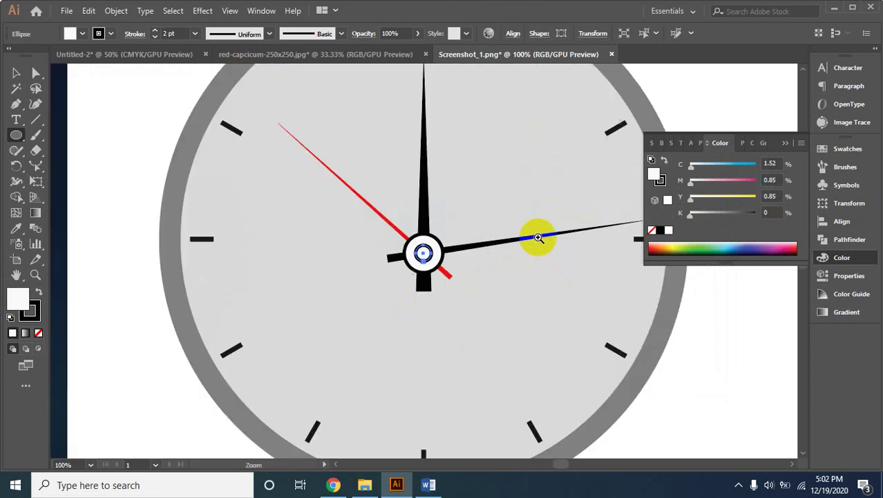
pyautogui.keyDown('ctrl'); pyautogui.click(536, 236); pyautogui.keyUp('ctrl')
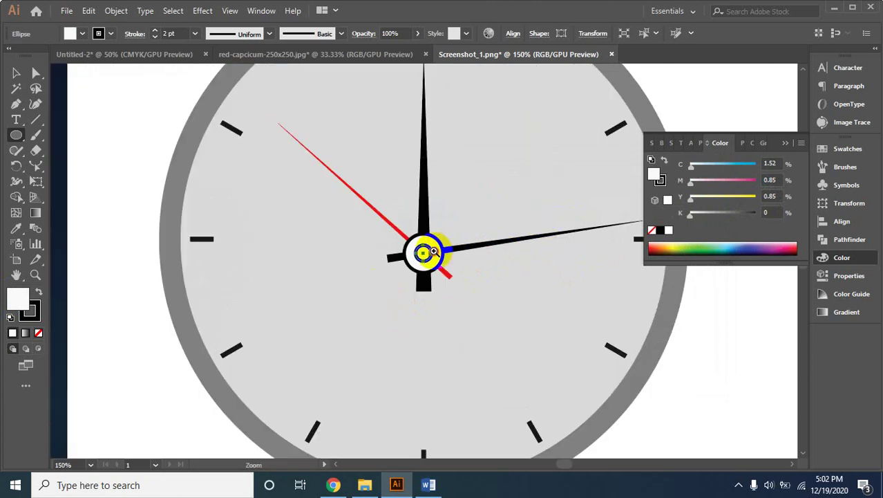
pyautogui.keyDown('ctrl'); pyautogui.click(424, 253); pyautogui.keyUp('ctrl')
pyautogui.keyDown('ctrl'); pyautogui.click(415, 264); pyautogui.keyUp('ctrl')
pyautogui.keyDown('ctrl'); pyautogui.click(404, 275); pyautogui.keyUp('ctrl')
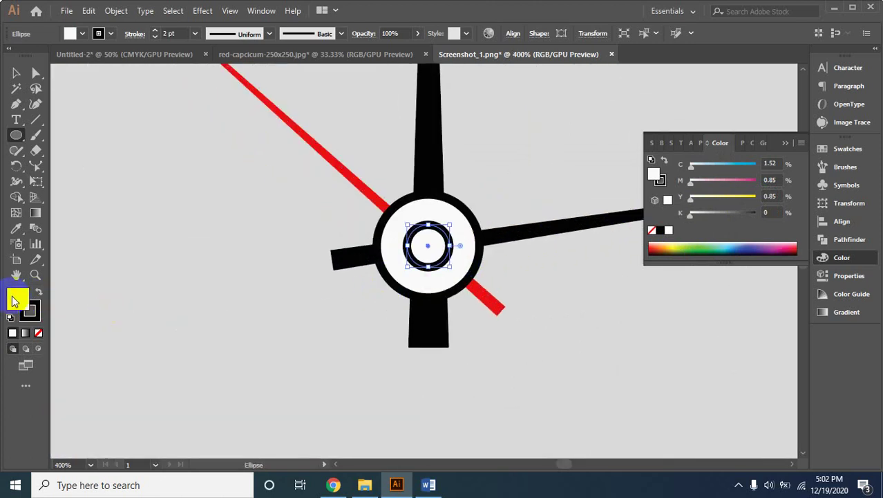
# Fill the small centre circle bright red and set its stroke to None
pyautogui.doubleClick(17, 299)
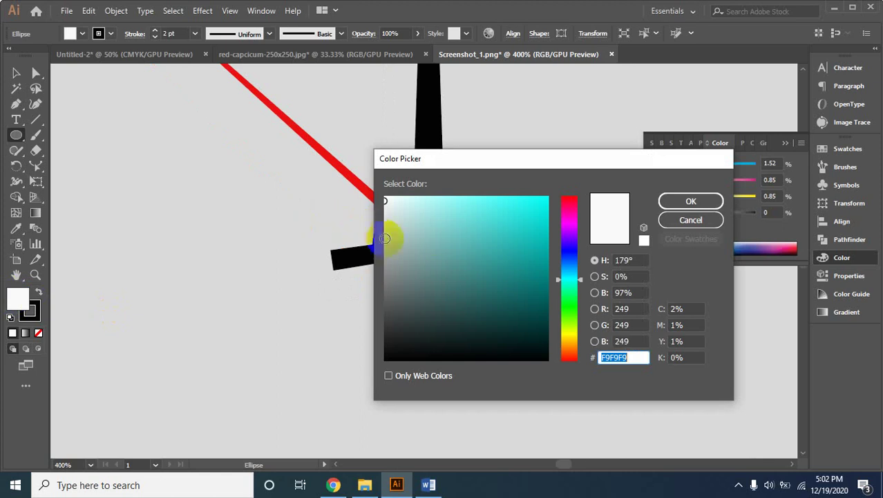
pyautogui.moveTo(558, 275); pyautogui.dragTo(571, 200)
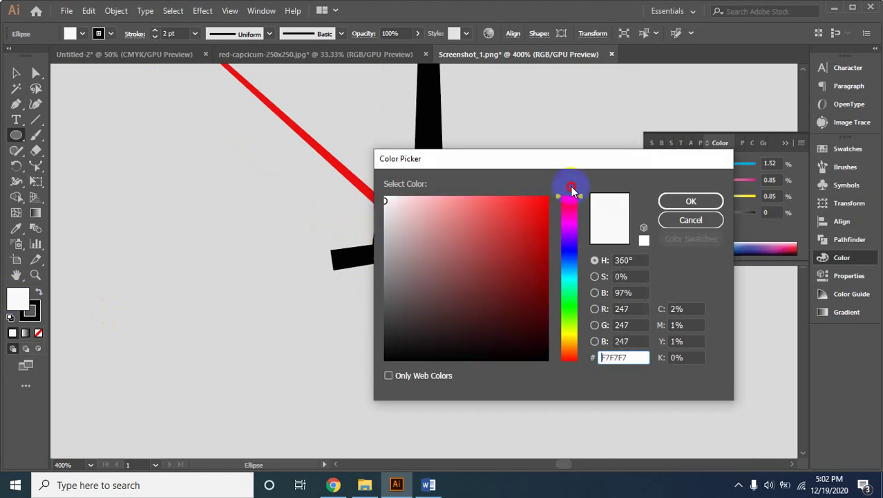
pyautogui.click(548, 198)
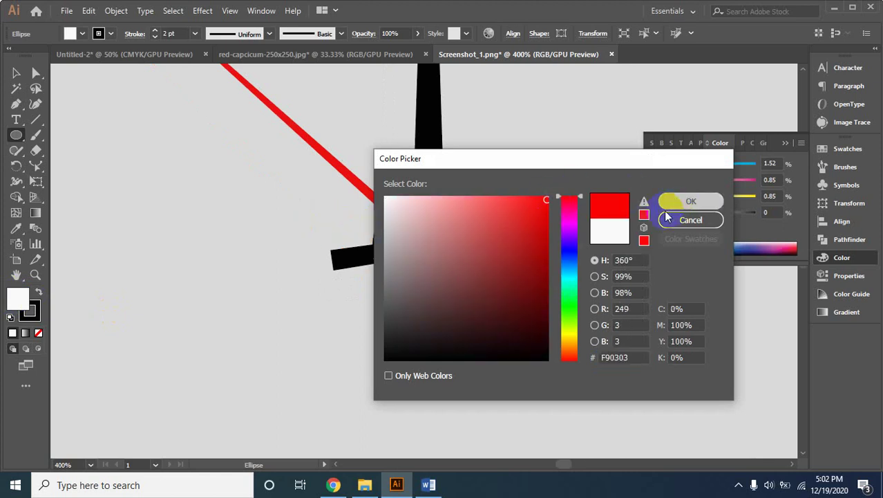
pyautogui.click(691, 201)
pyautogui.click(31, 310)
pyautogui.click(38, 332)
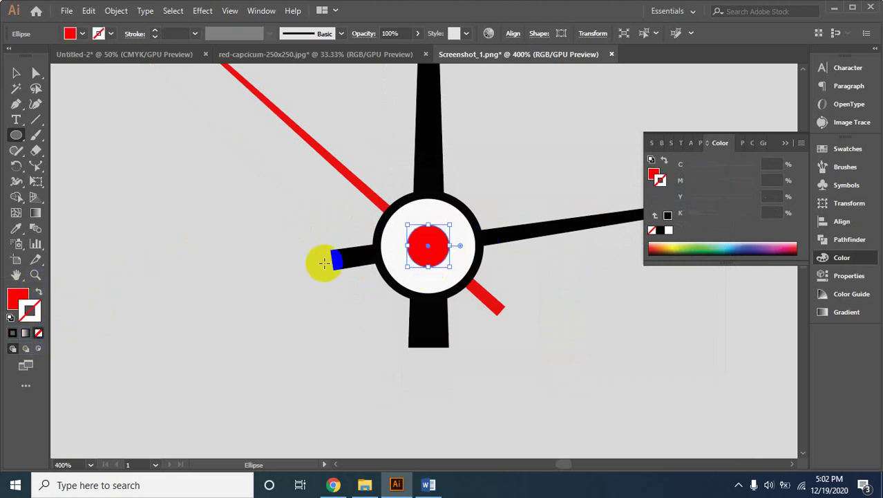
# Select the red centre dot and zoom in close on the clock hub
pyautogui.click(16, 73)
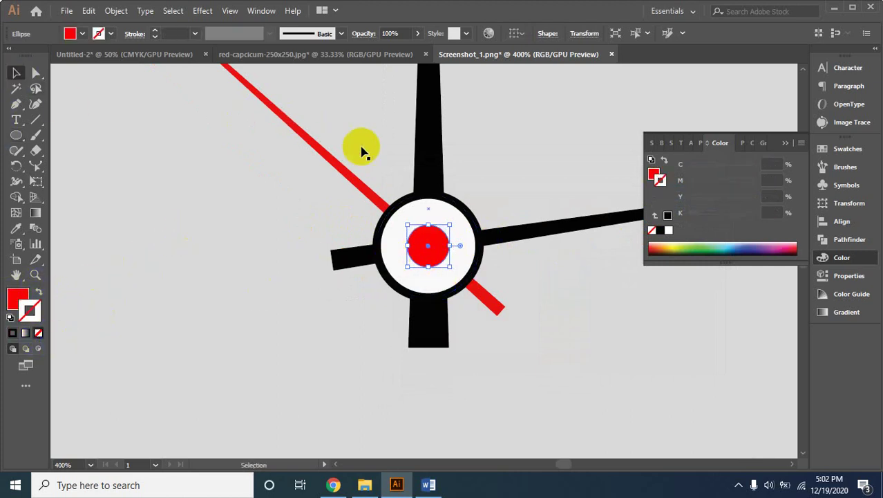
pyautogui.click(510, 164)
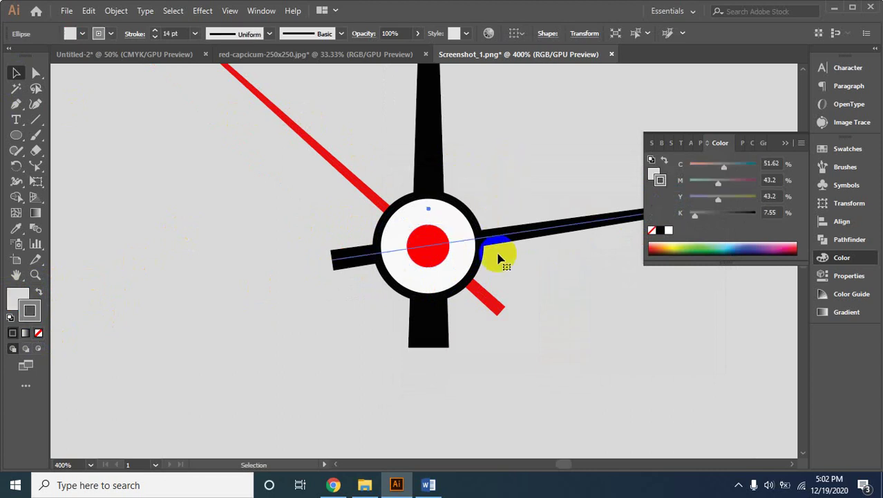
pyautogui.click(431, 265)
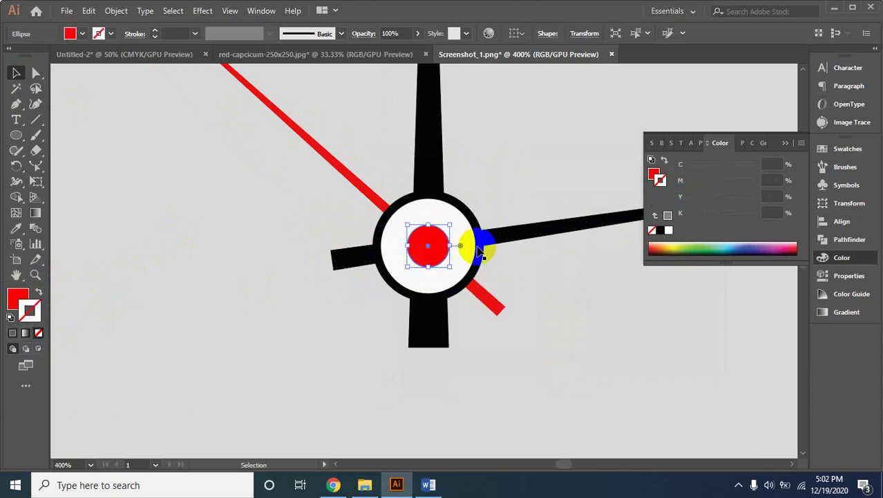
pyautogui.click(375, 252)
pyautogui.keyDown('ctrl'); pyautogui.keyDown('alt'); pyautogui.click(384, 231); pyautogui.keyUp('alt'); pyautogui.keyUp('ctrl')
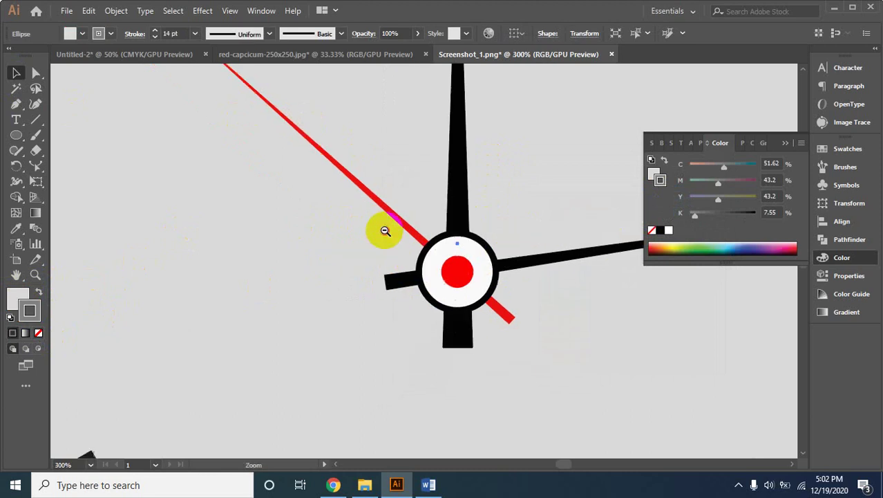
pyautogui.keyDown('ctrl'); pyautogui.keyDown('alt'); pyautogui.click(384, 231); pyautogui.keyUp('alt'); pyautogui.keyUp('ctrl')
pyautogui.keyDown('ctrl'); pyautogui.keyDown('alt'); pyautogui.click(420, 307); pyautogui.keyUp('alt'); pyautogui.keyUp('ctrl')
pyautogui.keyDown('ctrl'); pyautogui.keyDown('alt'); pyautogui.click(420, 306); pyautogui.keyUp('alt'); pyautogui.keyUp('ctrl')
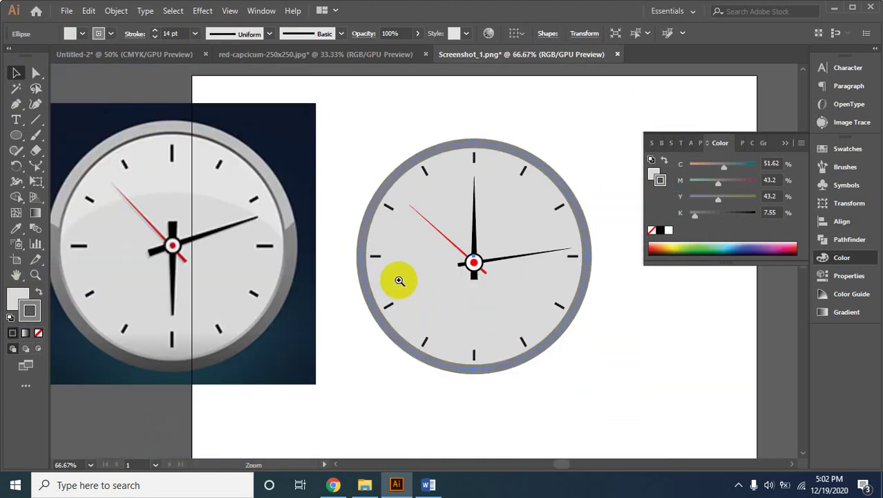
pyautogui.keyDown('ctrl'); pyautogui.click(402, 274); pyautogui.keyUp('ctrl')
pyautogui.keyDown('ctrl'); pyautogui.keyDown('alt'); pyautogui.click(414, 267); pyautogui.keyUp('alt'); pyautogui.keyUp('ctrl')
pyautogui.keyDown('ctrl'); pyautogui.click(485, 263); pyautogui.keyUp('ctrl')
pyautogui.keyDown('ctrl'); pyautogui.click(418, 228); pyautogui.keyUp('ctrl')
pyautogui.keyDown('ctrl'); pyautogui.click(428, 282); pyautogui.keyUp('ctrl')
pyautogui.keyDown('ctrl'); pyautogui.click(442, 211); pyautogui.keyUp('ctrl')
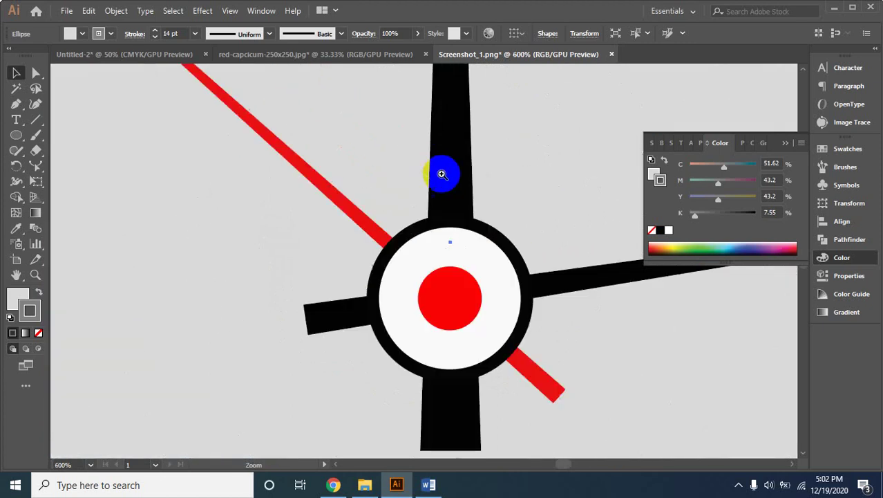
# Scale down the black hub ring and the red centre dot around their centres
pyautogui.click(508, 253)
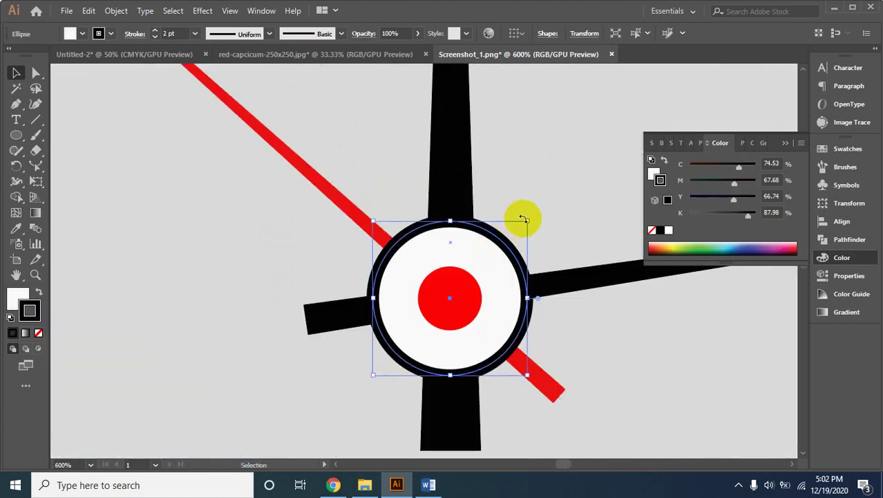
pyautogui.moveTo(525, 219); pyautogui.dragTo(509, 237)
pyautogui.click(471, 289)
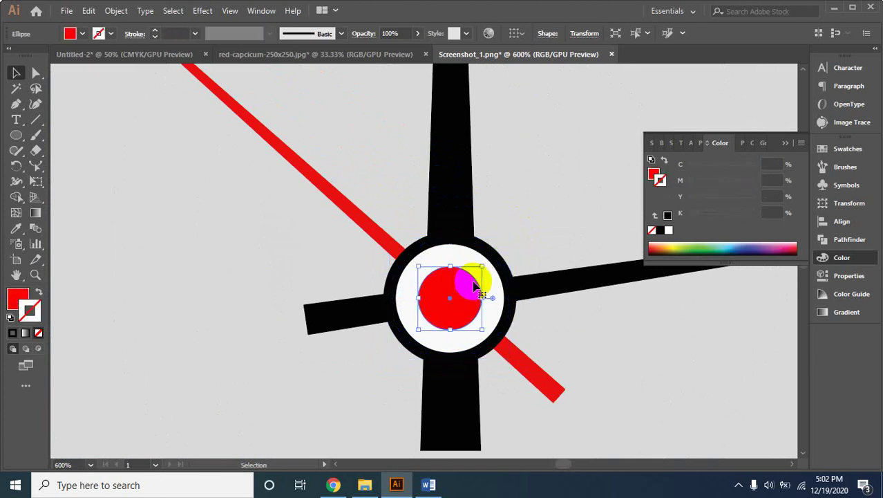
pyautogui.moveTo(483, 266); pyautogui.dragTo(474, 277)
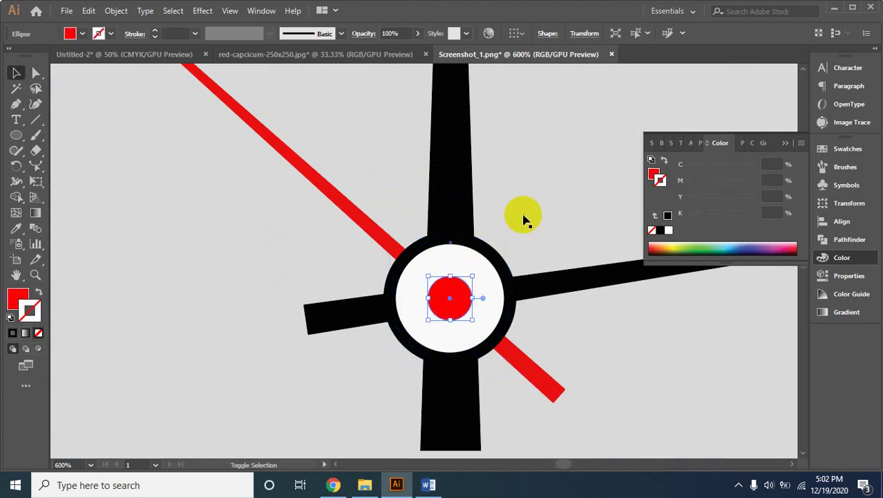
# Rebalance the white hub ellipse's black outline stroke weight
pyautogui.click(508, 270)
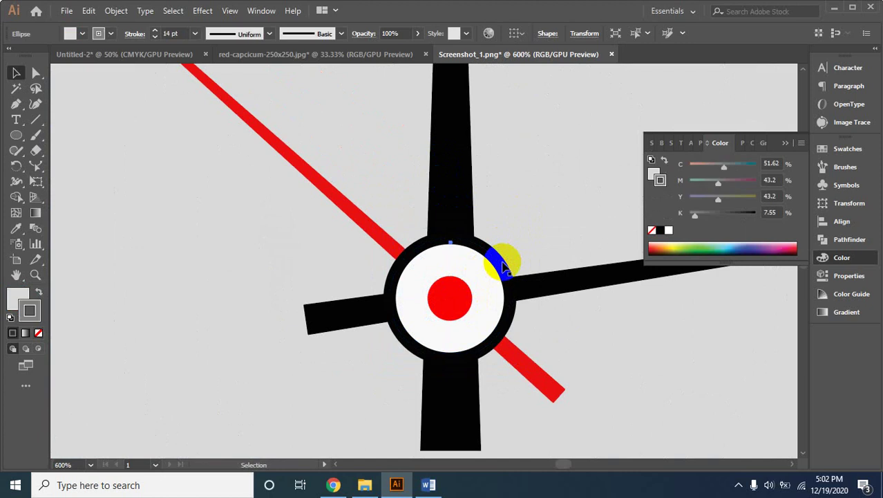
pyautogui.click(170, 33)
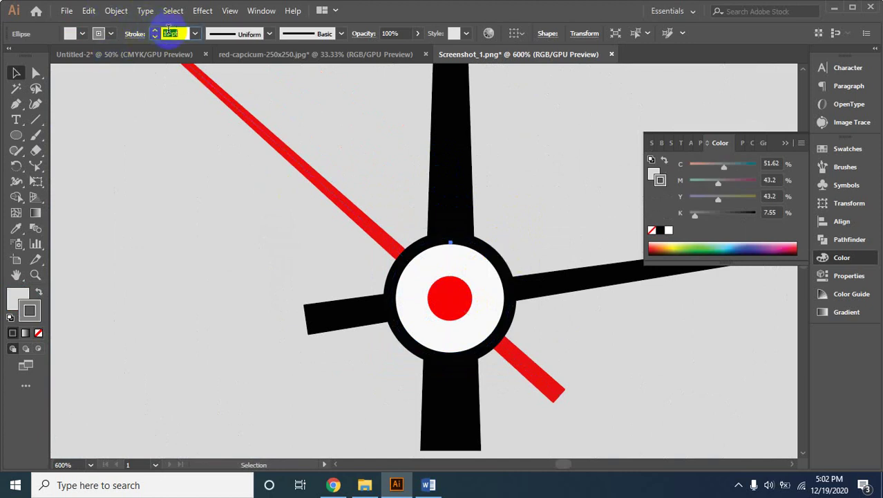
pyautogui.write('17')
pyautogui.click(499, 263)
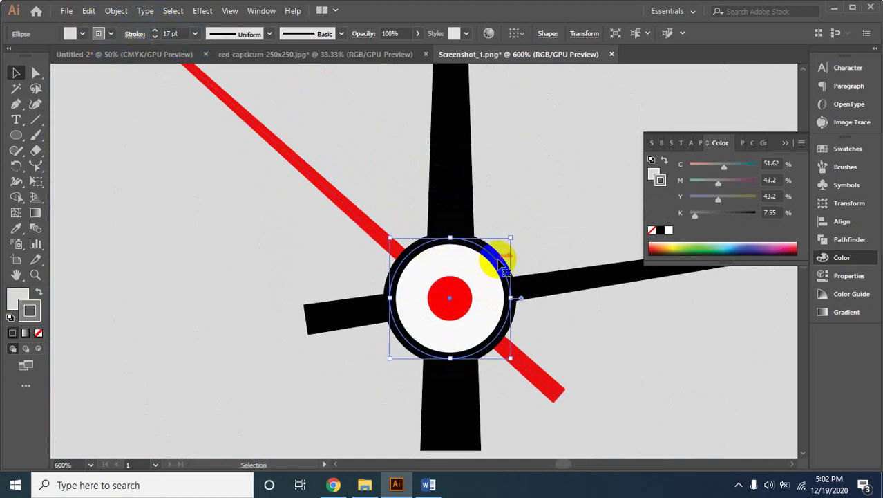
pyautogui.click(166, 34)
pyautogui.press('Up')
pyautogui.press('Up')
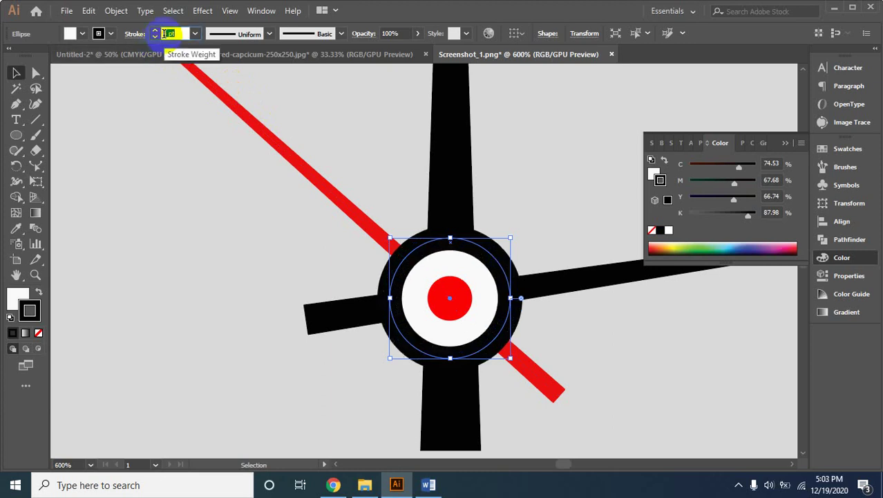
pyautogui.press('Down')
pyautogui.click(509, 244)
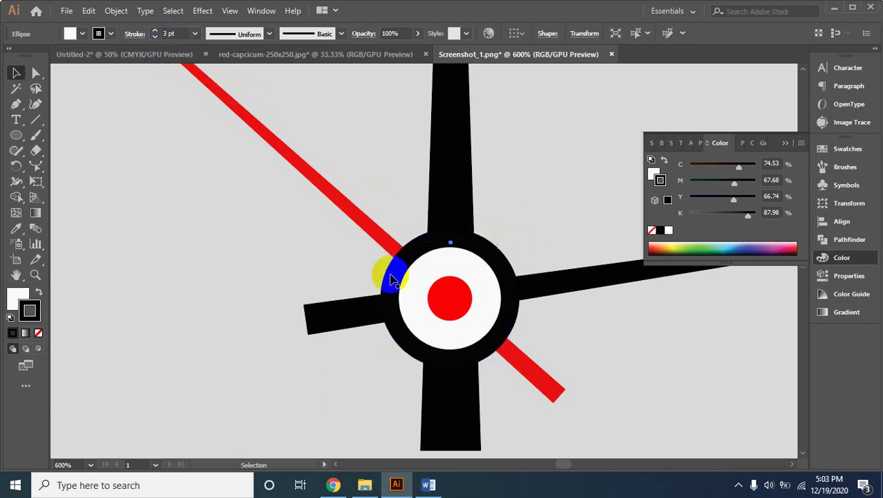
pyautogui.keyDown('ctrl'); pyautogui.keyDown('alt'); pyautogui.click(337, 270); pyautogui.keyUp('alt'); pyautogui.keyUp('ctrl')
pyautogui.keyDown('ctrl'); pyautogui.keyDown('alt'); pyautogui.click(337, 270); pyautogui.keyUp('alt'); pyautogui.keyUp('ctrl')
# Zoom in on the reference clock, then out to compare both clocks
pyautogui.keyDown('ctrl'); pyautogui.keyDown('alt'); pyautogui.click(389, 256); pyautogui.keyUp('alt'); pyautogui.keyUp('ctrl')
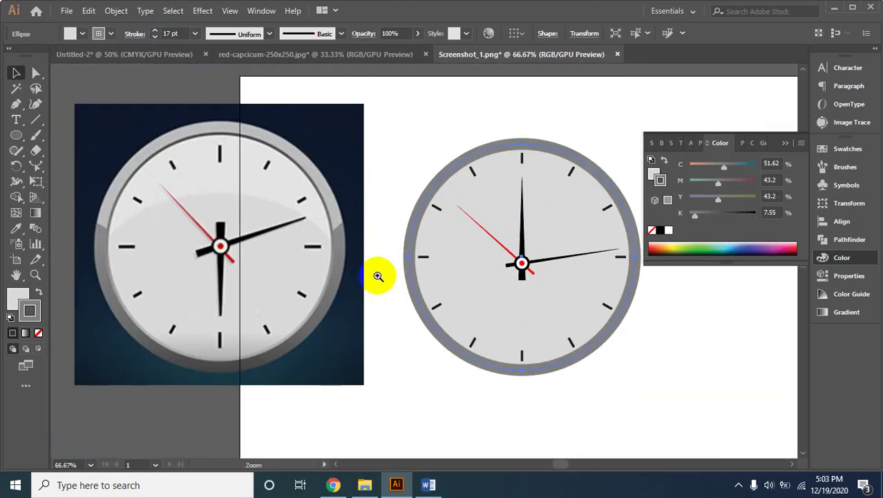
pyautogui.click(561, 273)
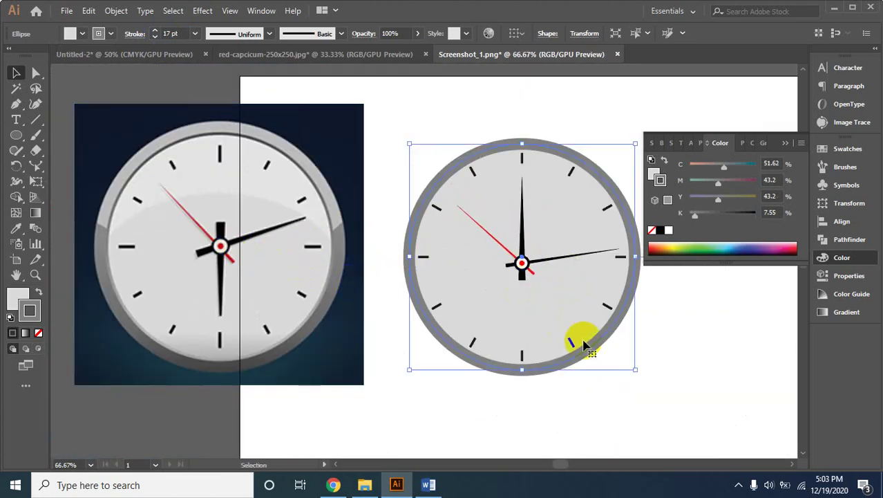
pyautogui.click(543, 430)
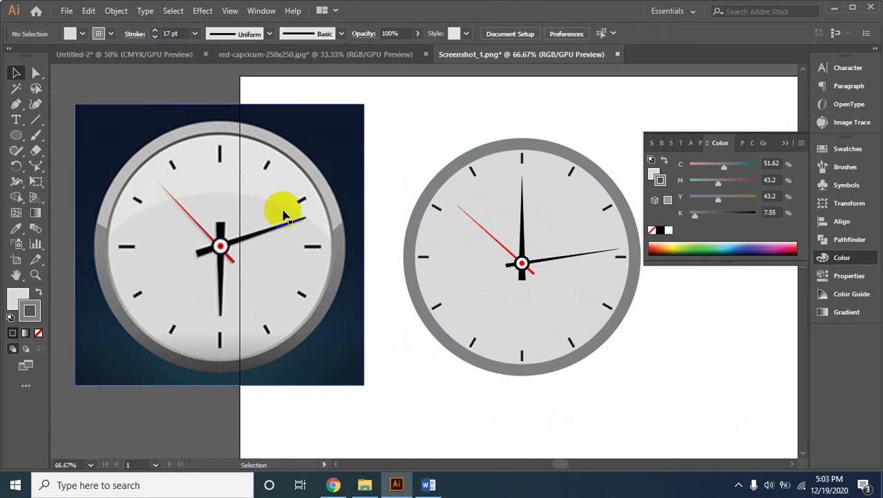
pyautogui.press('z')
pyautogui.moveTo(286, 221); pyautogui.dragTo(412, 256)
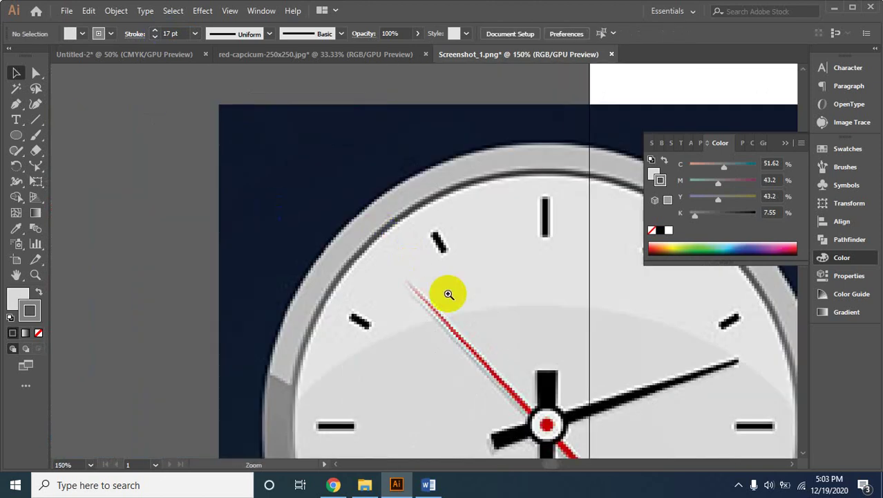
pyautogui.keyDown('alt'); pyautogui.click(412, 257); pyautogui.keyUp('alt')
pyautogui.keyDown('alt'); pyautogui.click(429, 283); pyautogui.keyUp('alt')
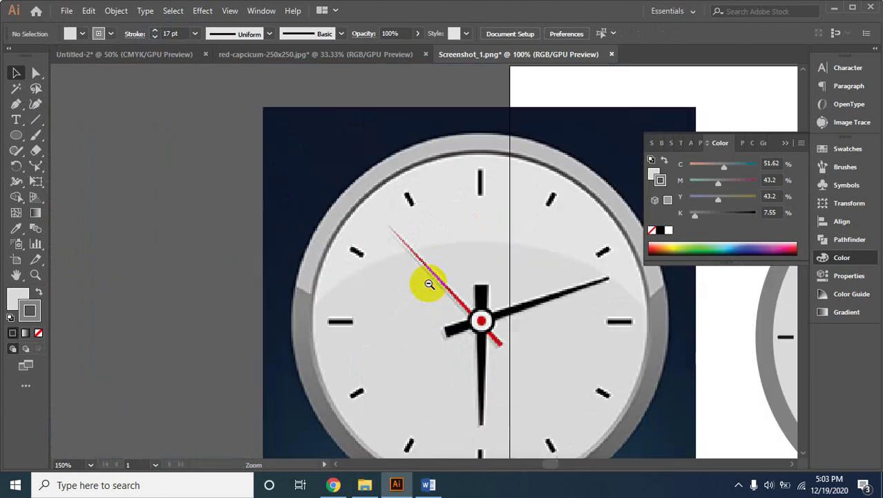
pyautogui.keyDown('alt'); pyautogui.click(480, 318); pyautogui.keyUp('alt')
pyautogui.keyDown('alt'); pyautogui.click(480, 318); pyautogui.keyUp('alt')
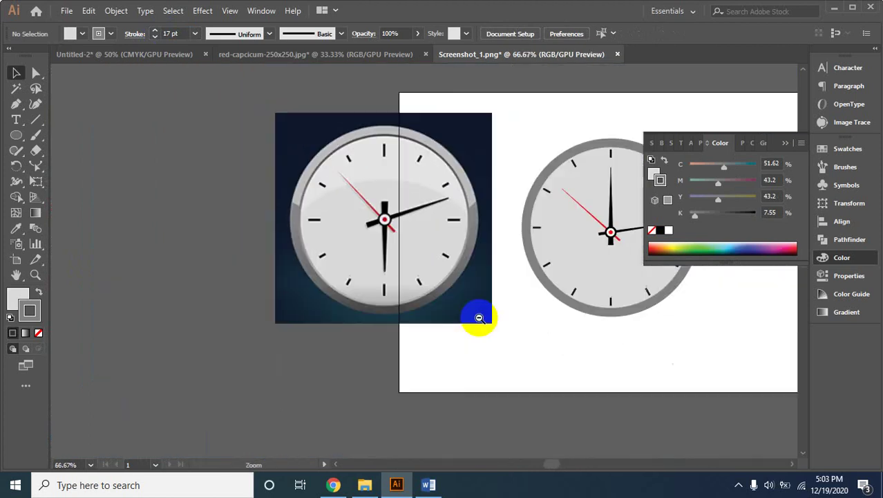
pyautogui.keyDown('alt'); pyautogui.click(526, 193); pyautogui.keyUp('alt')
# Set the grey rim circle's stroke weight to 20 pt
pyautogui.press('v')
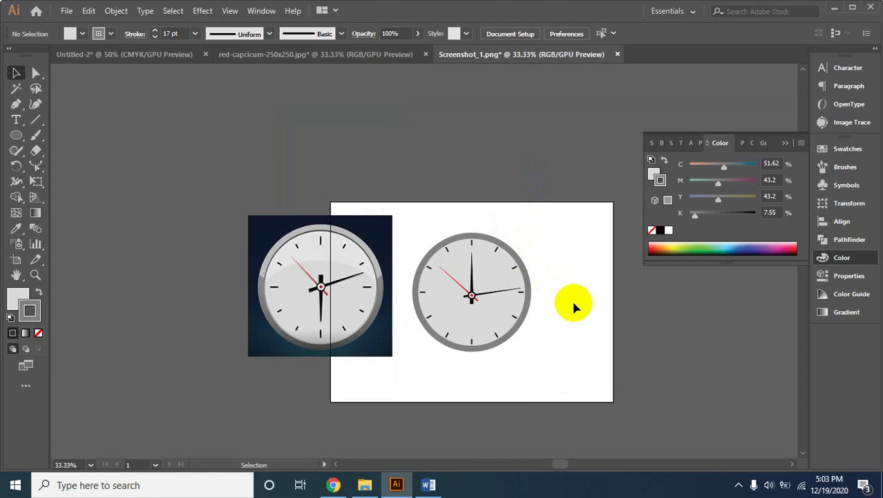
pyautogui.click(529, 279)
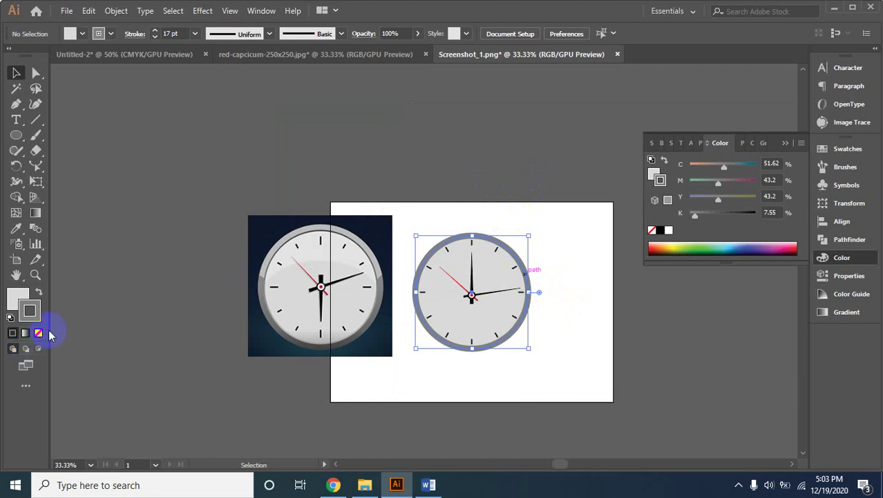
pyautogui.click(170, 33)
pyautogui.click(170, 34)
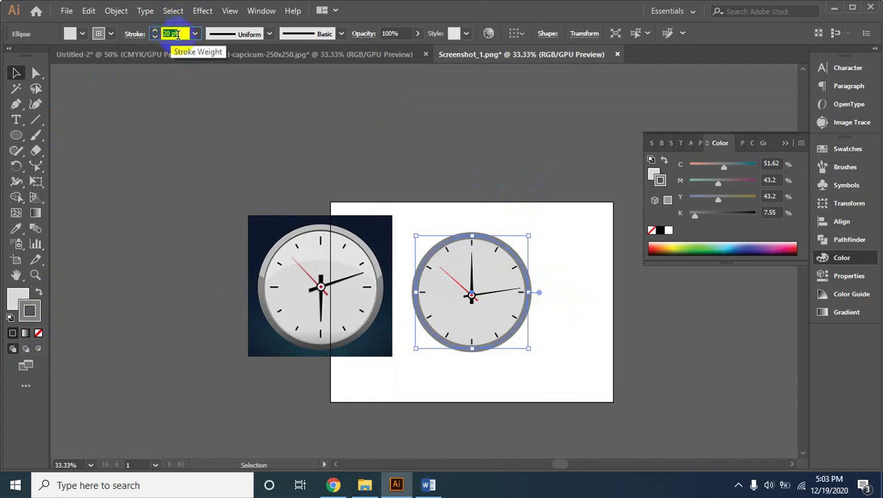
pyautogui.click(199, 170)
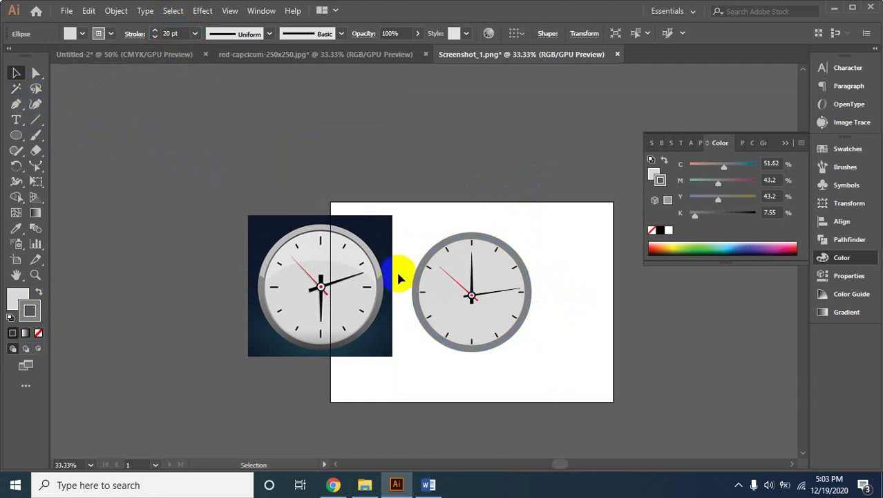
pyautogui.click(18, 134)
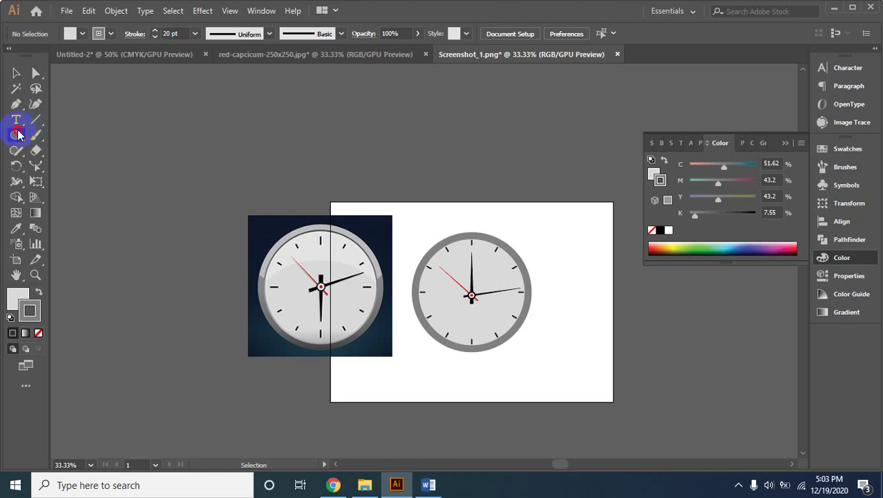
pyautogui.click(18, 134)
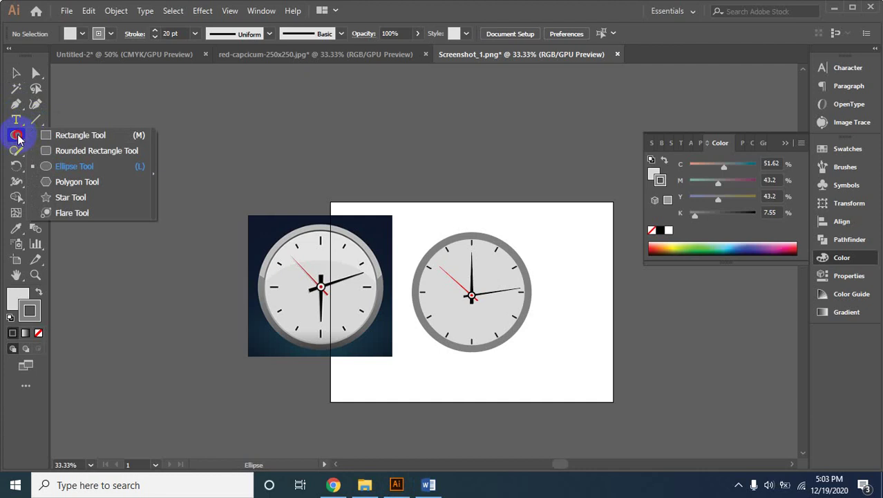
pyautogui.keyDown('ctrl'); pyautogui.click(450, 270); pyautogui.keyUp('ctrl')
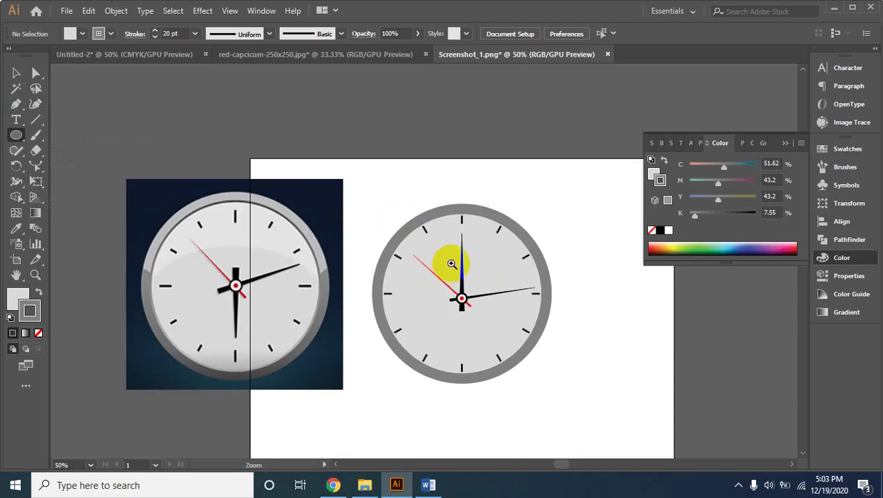
pyautogui.keyDown('ctrl'); pyautogui.click(433, 264); pyautogui.keyUp('ctrl')
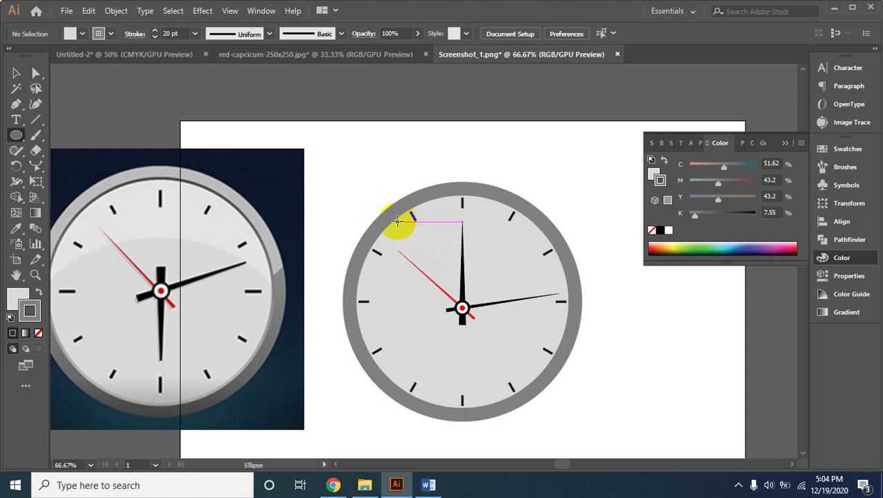
pyautogui.click(16, 73)
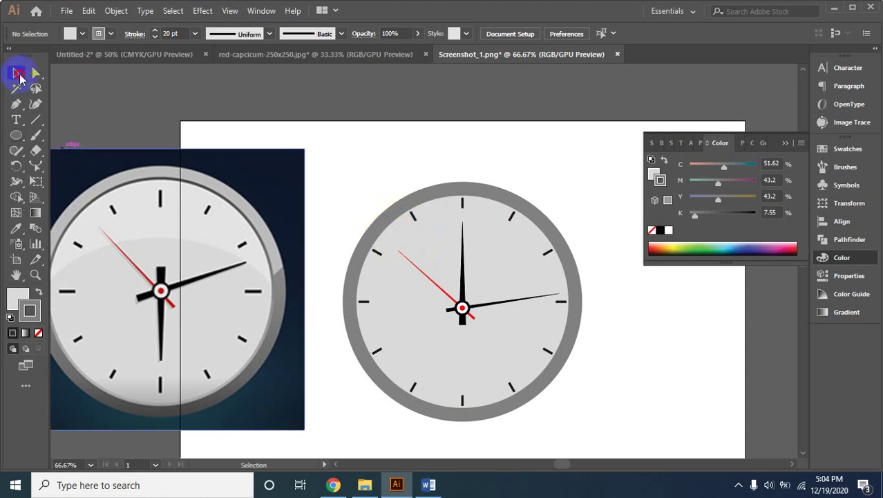
pyautogui.click(479, 199)
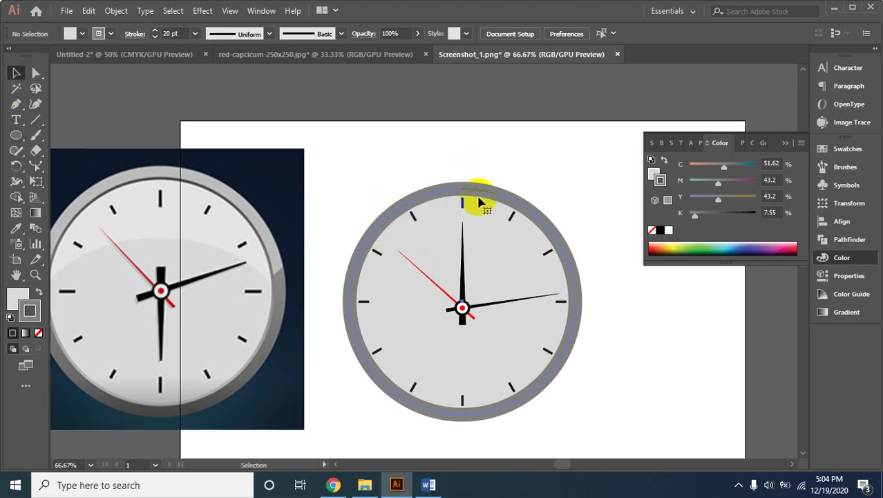
pyautogui.click(481, 201)
pyautogui.press('a')
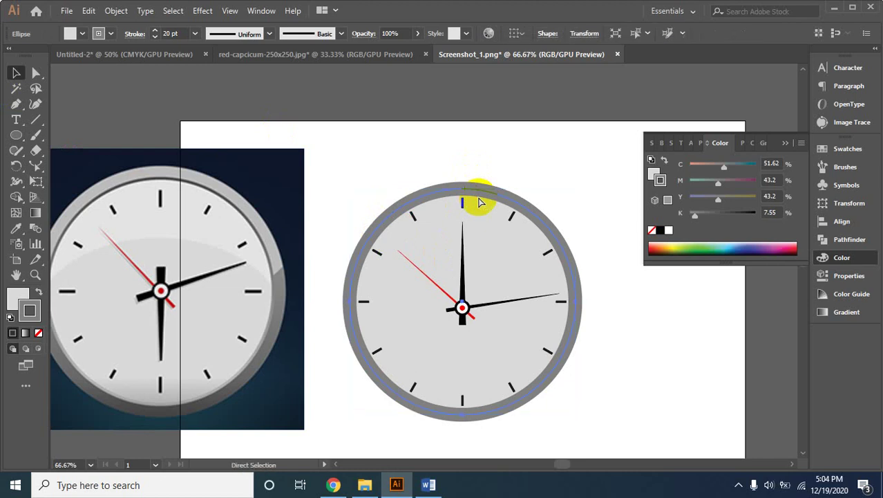
pyautogui.press('v')
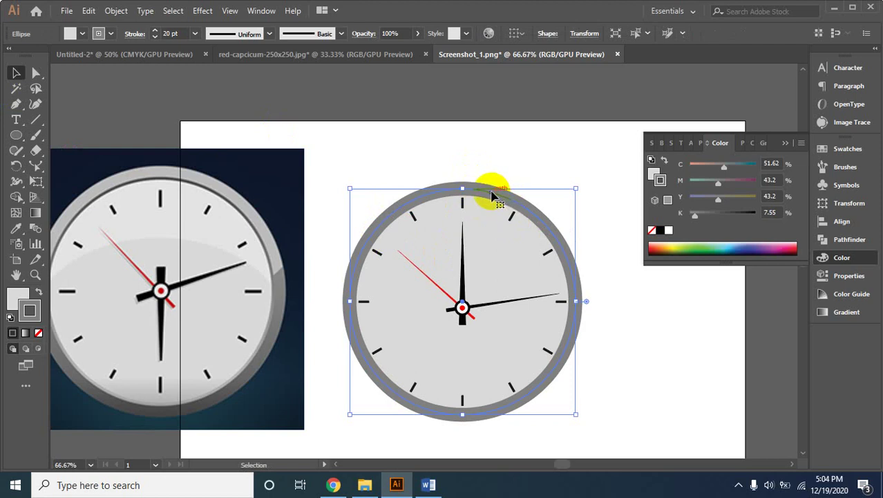
# Copy the rim circle downward, widen and stretch it, nudge it left, and remove its outline
pyautogui.moveTo(492, 194); pyautogui.dragTo(491, 256)
pyautogui.scroll(-2, 584, 318)
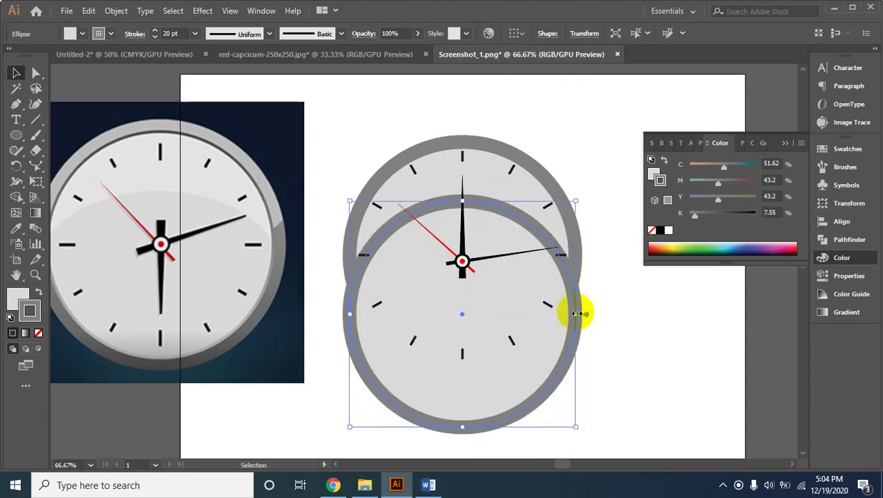
pyautogui.moveTo(575, 314); pyautogui.dragTo(605, 314)
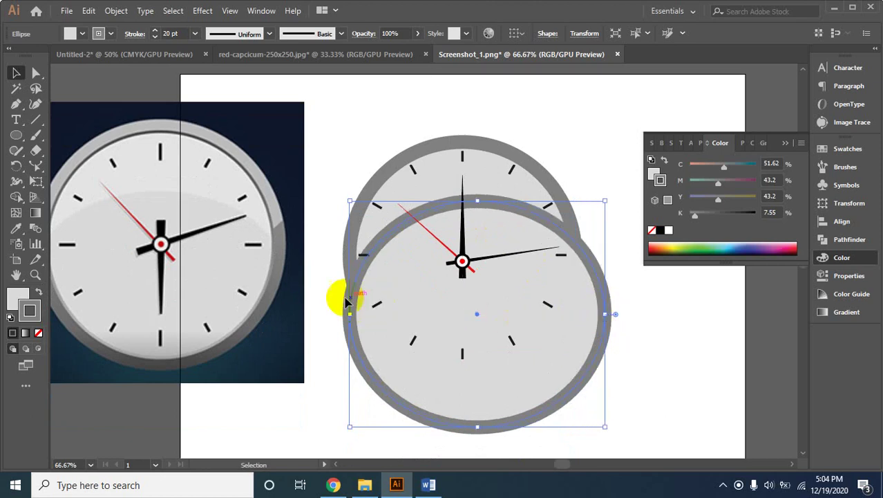
pyautogui.press('Left')
pyautogui.press('Left')
pyautogui.press('Left')
pyautogui.press('Left')
pyautogui.press('Left')
pyautogui.press('Left')
pyautogui.press('Left')
pyautogui.press('Left')
pyautogui.press('Left')
pyautogui.press('Left')
pyautogui.press('Left')
pyautogui.press('Left')
pyautogui.press('Left')
pyautogui.press('Left')
pyautogui.press('Left')
pyautogui.press('Left')
pyautogui.press('Left')
pyautogui.press('Left')
pyautogui.press('Left')
pyautogui.press('Left')
pyautogui.press('Left')
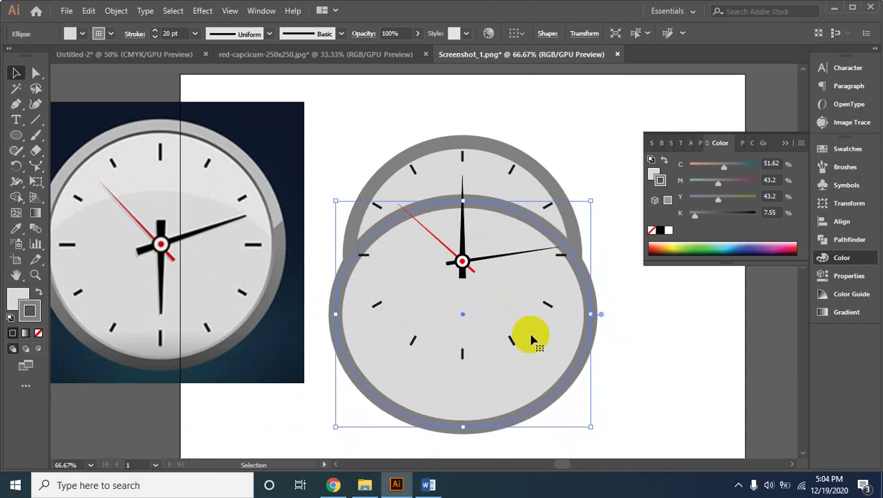
pyautogui.scroll(-3, 484, 360)
pyautogui.scroll(-1, 460, 346)
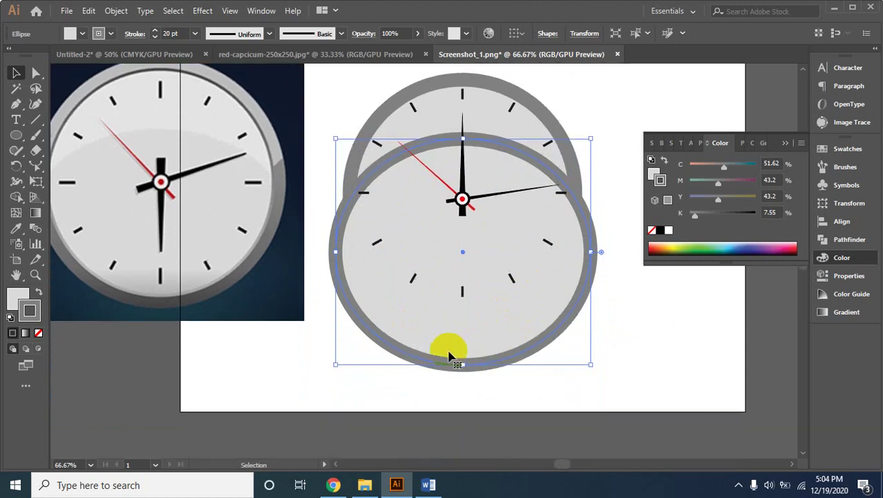
pyautogui.moveTo(464, 364); pyautogui.dragTo(462, 387)
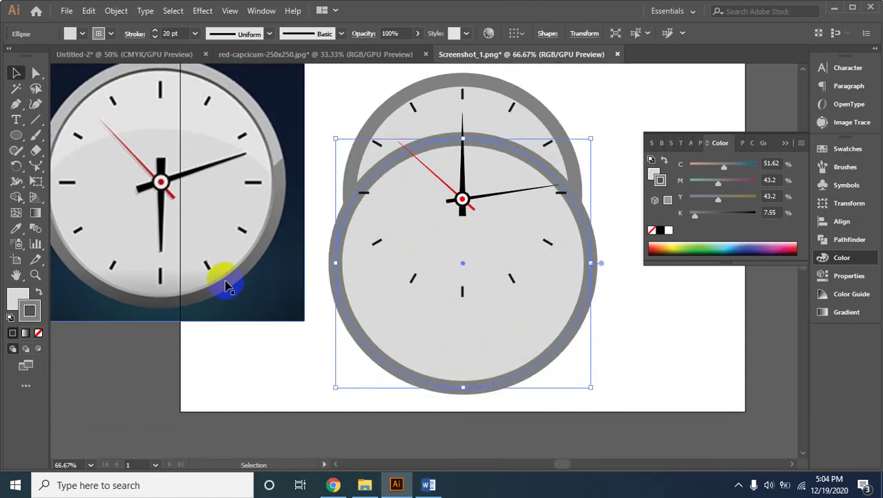
pyautogui.click(41, 316)
pyautogui.click(39, 333)
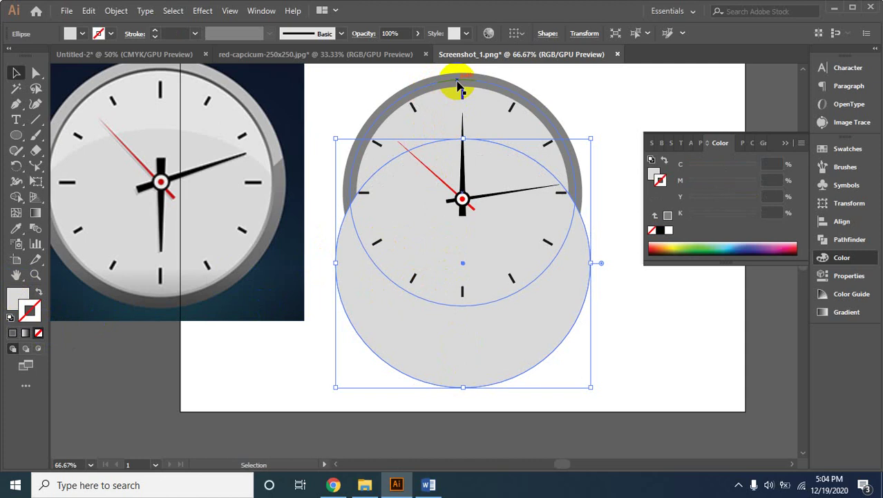
# Select both overlapping circles and split them with Pathfinder Divide
pyautogui.click(457, 84)
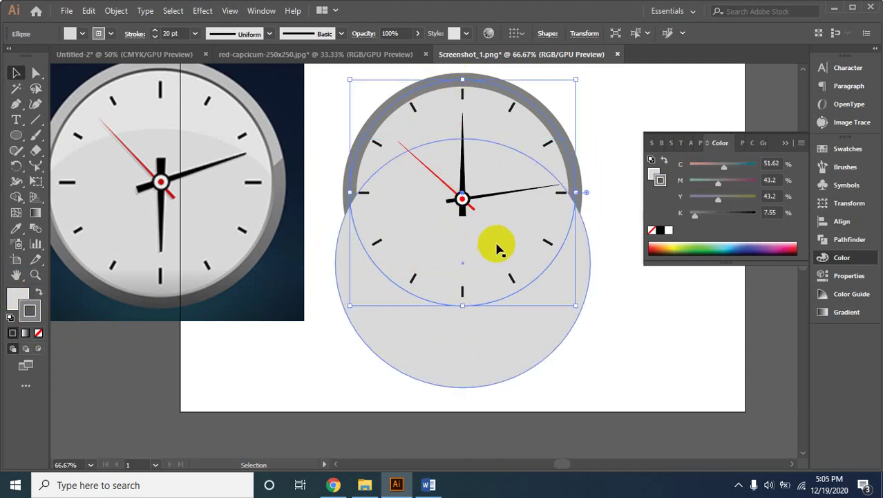
pyautogui.keyDown('shift'); pyautogui.click(488, 358); pyautogui.keyUp('shift')
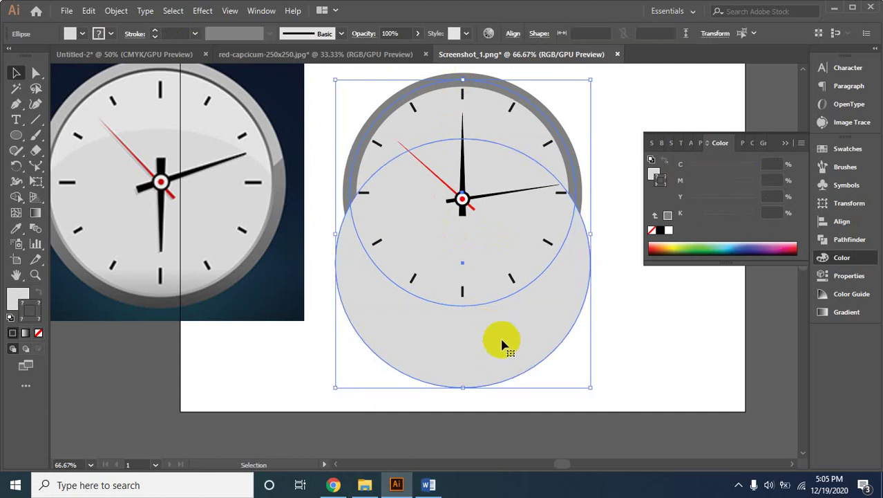
pyautogui.click(838, 205)
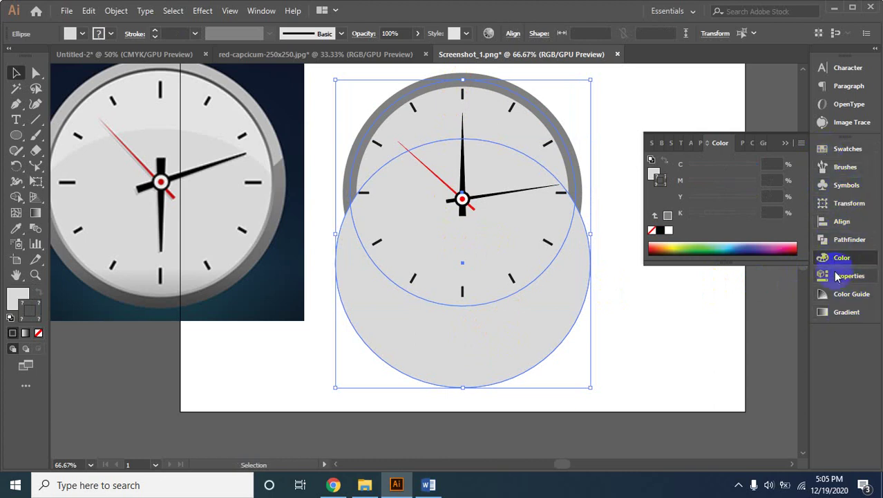
pyautogui.click(845, 239)
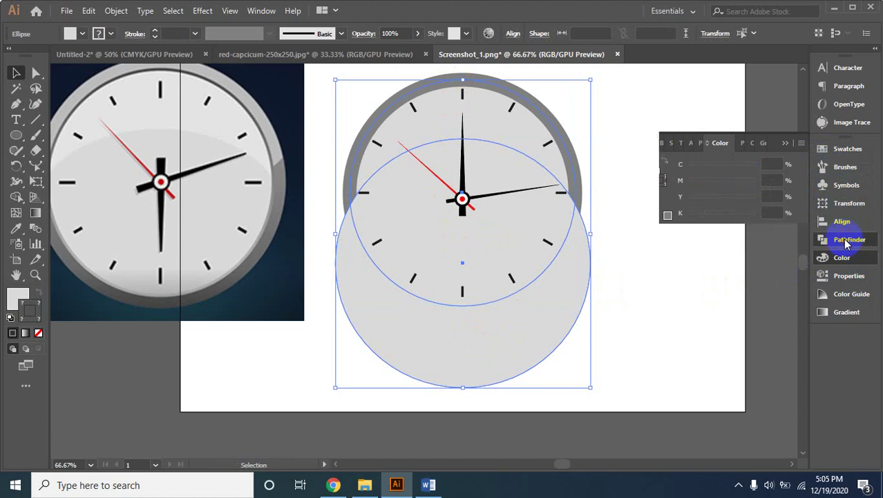
pyautogui.click(674, 212)
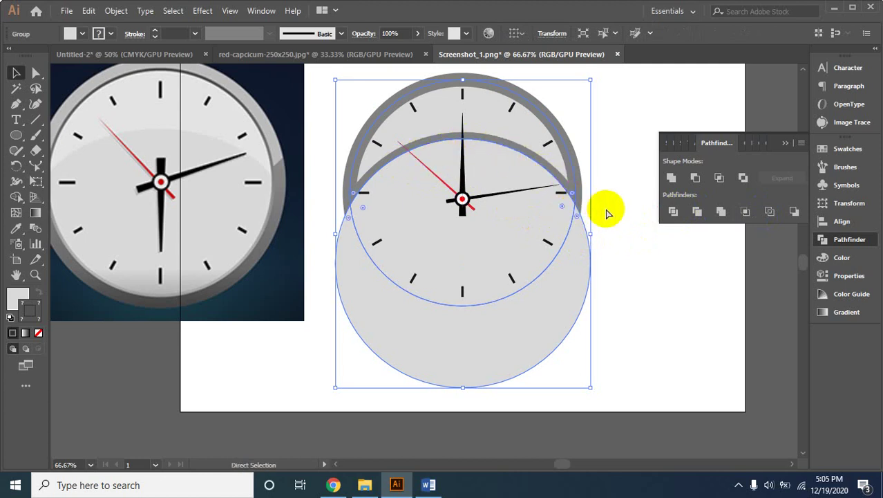
# Undo the divide and the copied circle to restore the original clock
pyautogui.press('a')
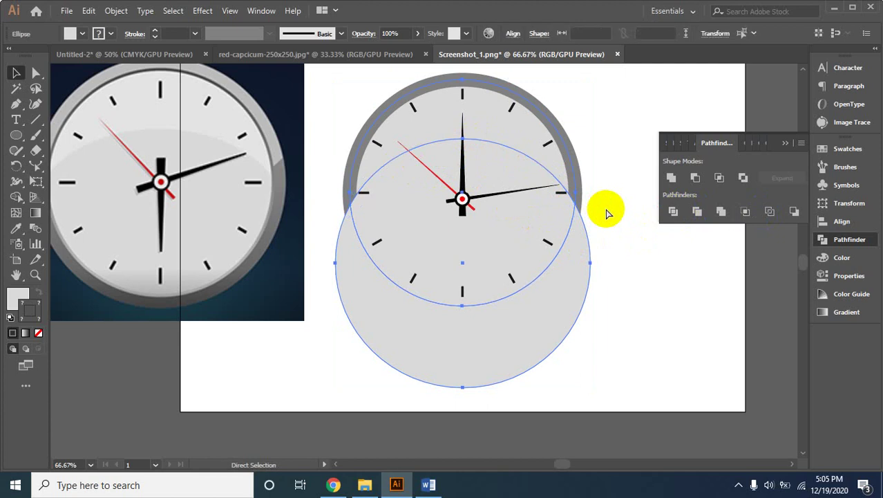
pyautogui.hotkey('ctrl', 'z')
pyautogui.press('v')
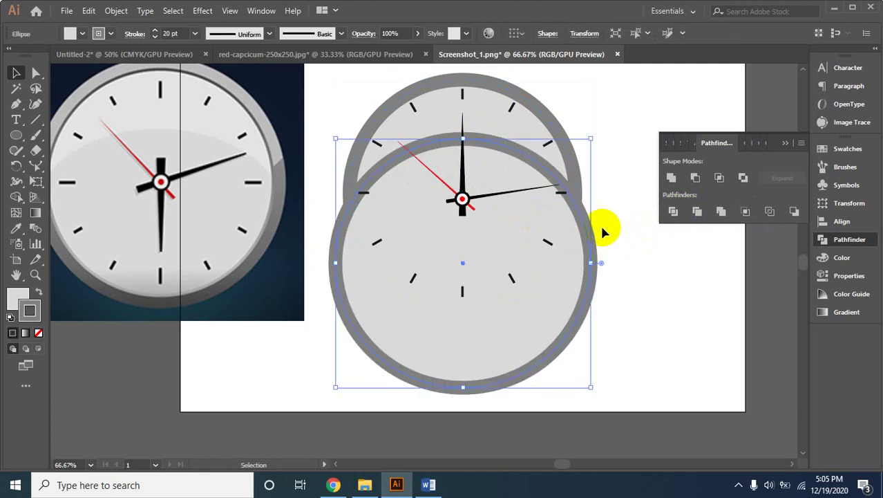
pyautogui.hotkey('ctrl', 'z')
# Start a Pen path with anchors at the clock's top and a corner at the left rim
pyautogui.click(60, 157)
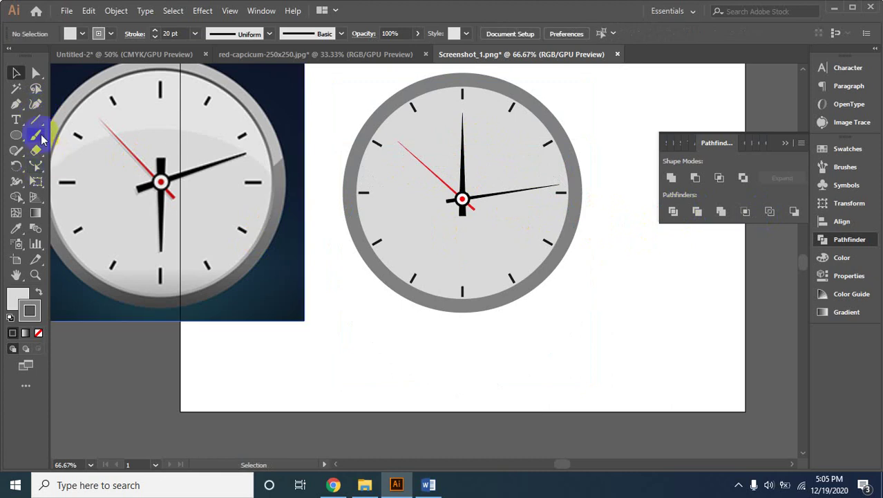
pyautogui.click(16, 104)
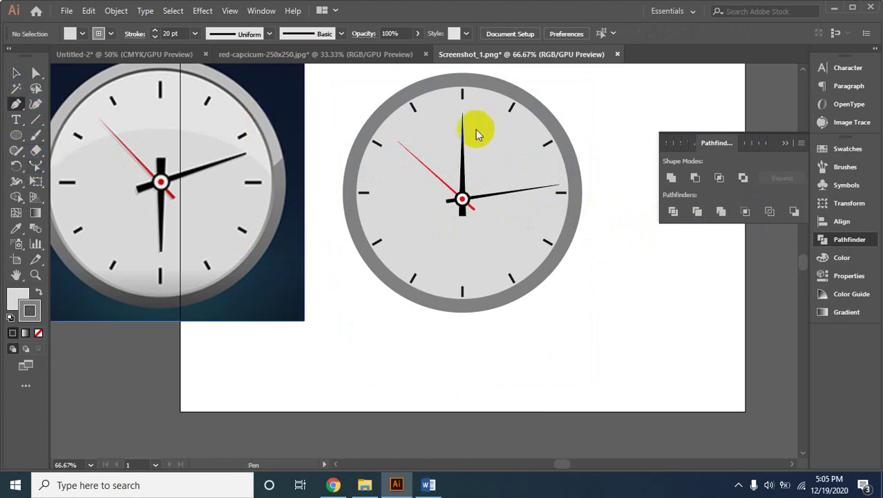
pyautogui.click(462, 89)
pyautogui.click(462, 90)
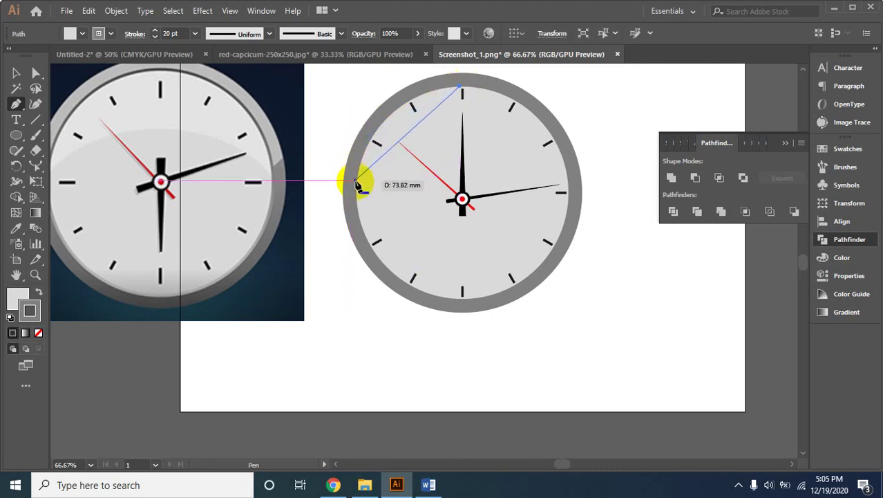
pyautogui.moveTo(356, 181); pyautogui.dragTo(345, 271)
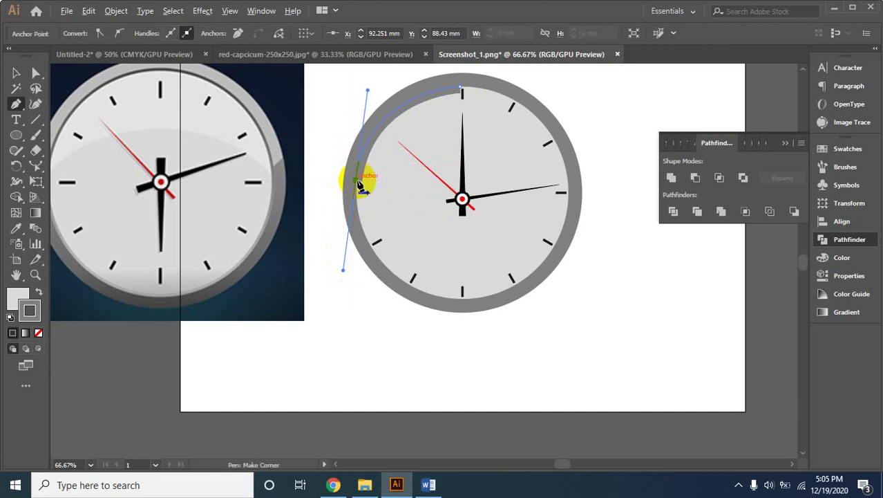
pyautogui.click(357, 182)
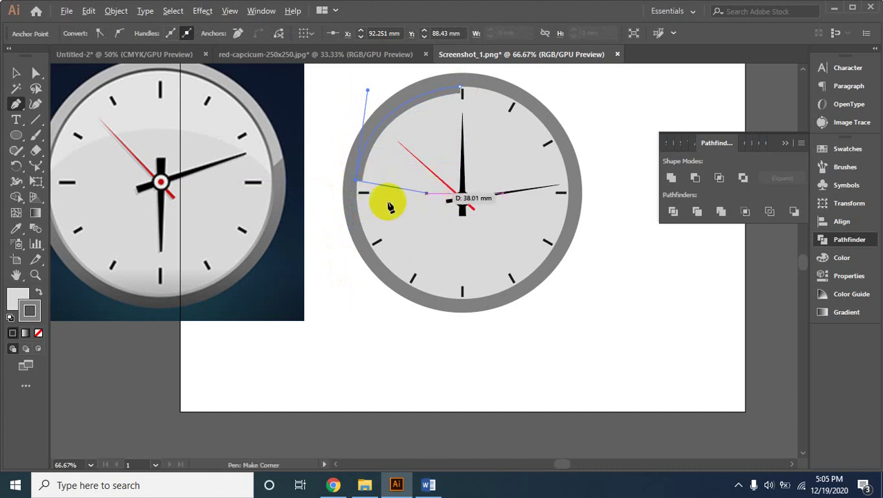
# Make the shape grey with no outline, add the right-rim anchor, and arc its top
pyautogui.click(39, 293)
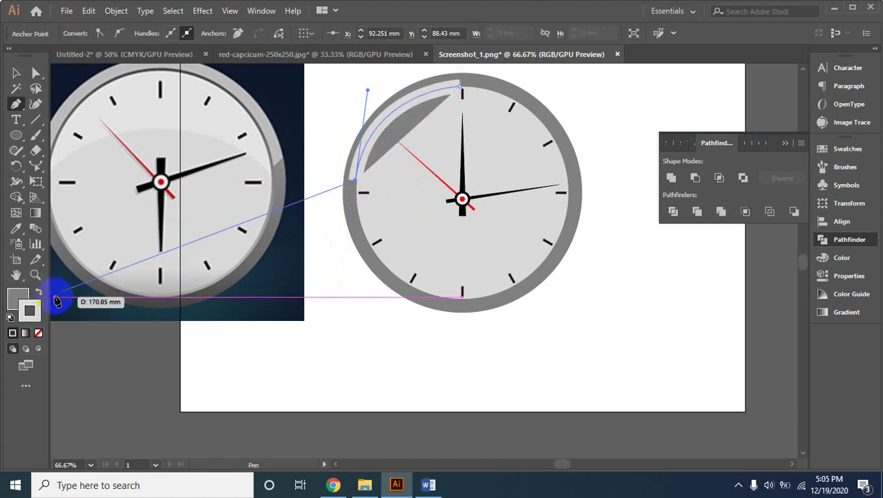
pyautogui.click(38, 333)
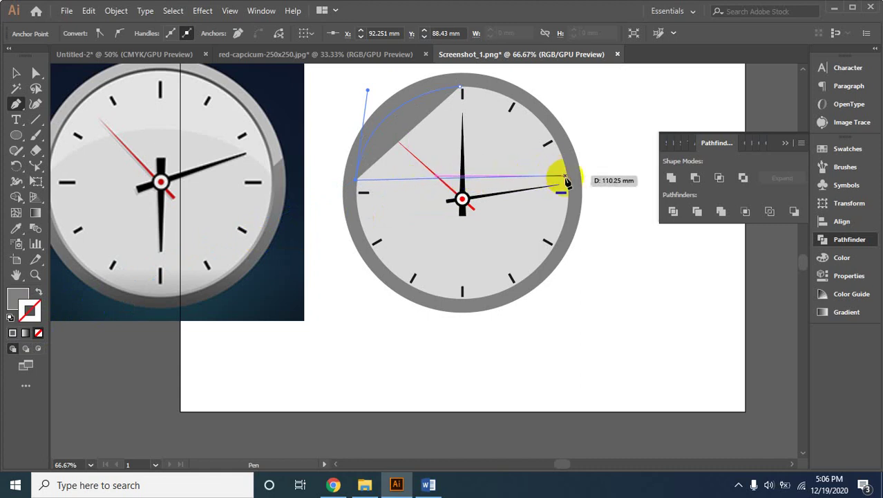
pyautogui.moveTo(566, 184); pyautogui.dragTo(678, 264)
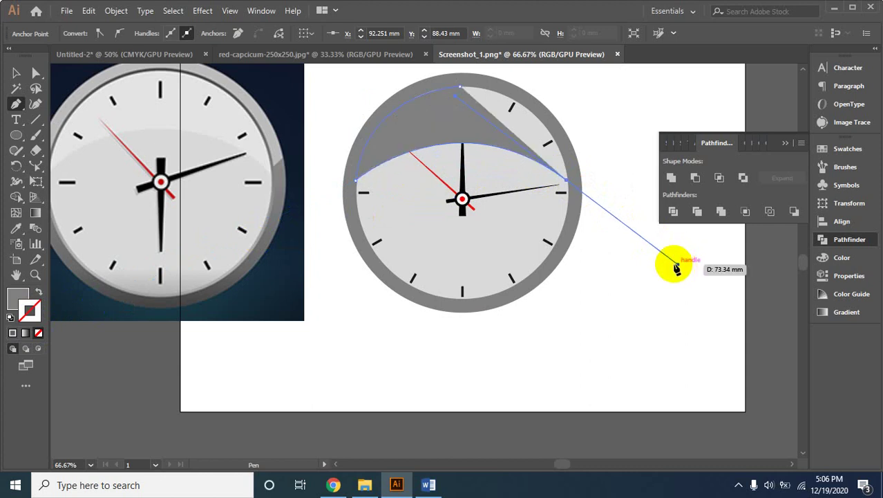
pyautogui.click(566, 184)
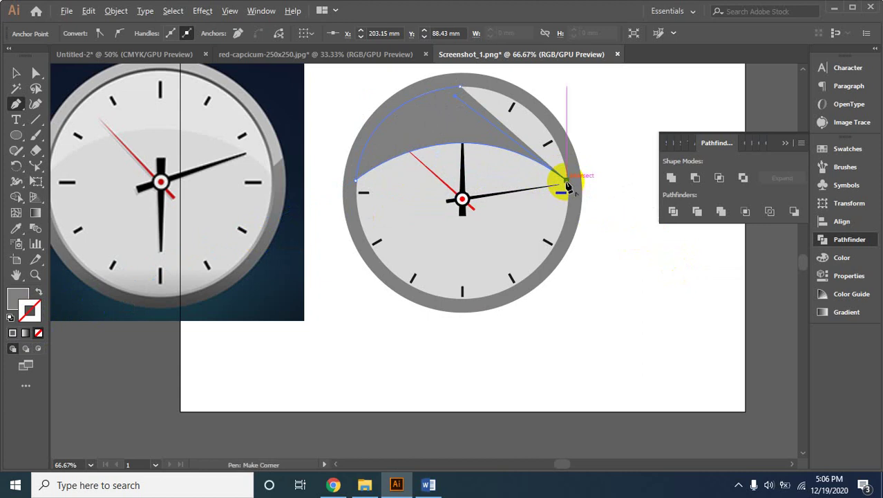
pyautogui.moveTo(462, 92); pyautogui.dragTo(404, 74)
pyautogui.scroll(3, 388, 69)
pyautogui.moveTo(376, 142); pyautogui.dragTo(356, 181)
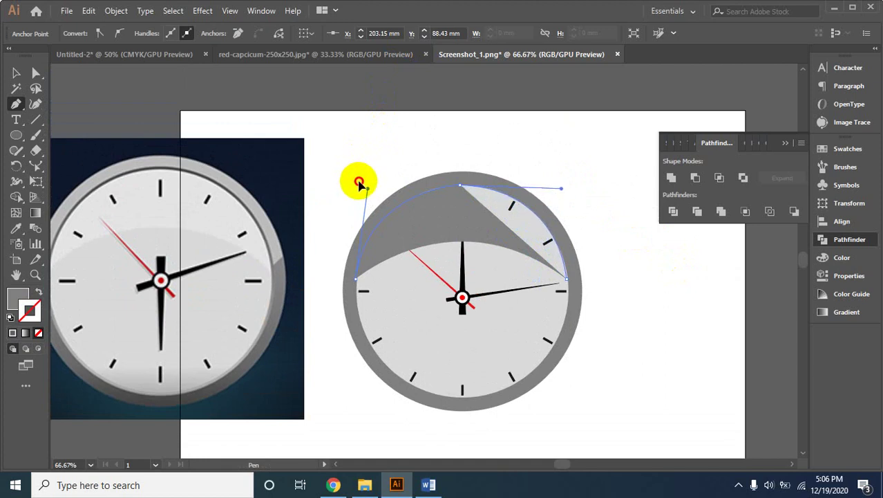
pyautogui.moveTo(357, 181); pyautogui.dragTo(367, 188)
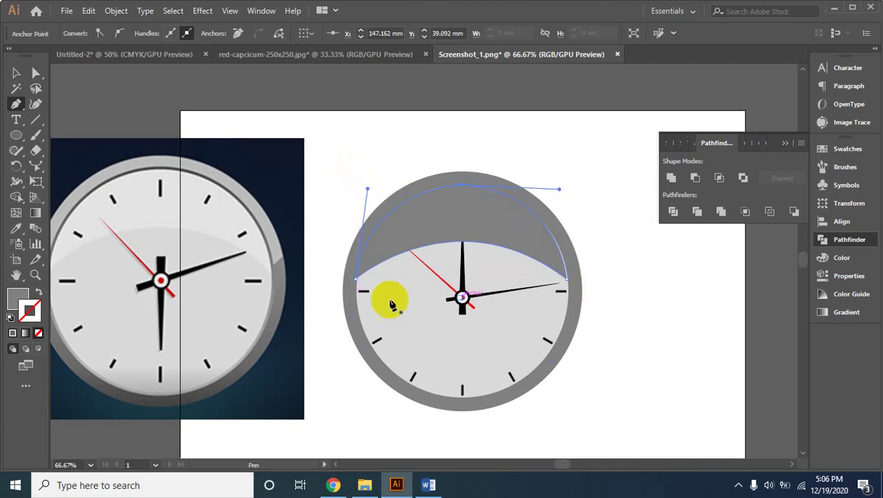
# Fill the curved shape with the clock face's light grey
pyautogui.click(16, 229)
pyautogui.click(116, 213)
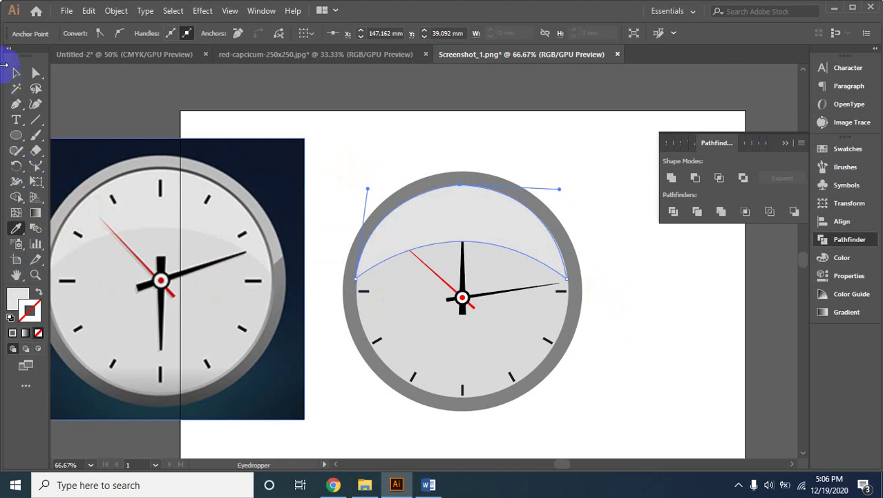
pyautogui.click(16, 73)
pyautogui.click(614, 293)
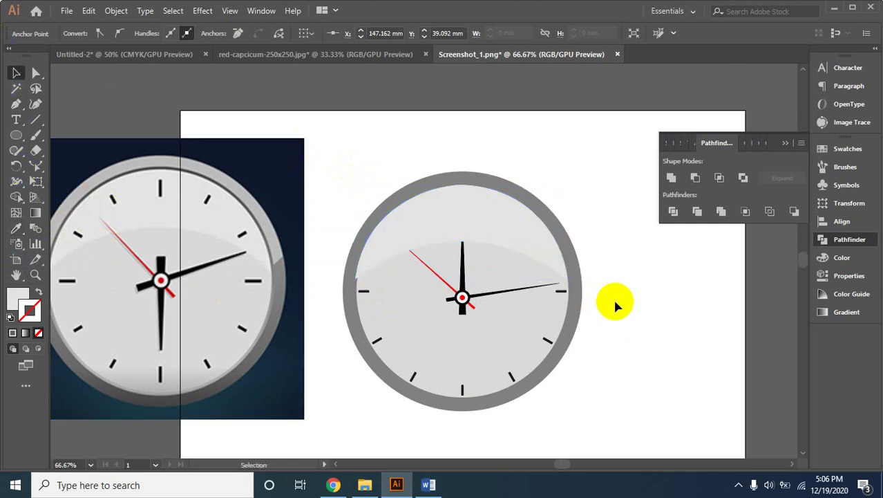
# Nudge the curved highlight slightly to the right
pyautogui.click(546, 264)
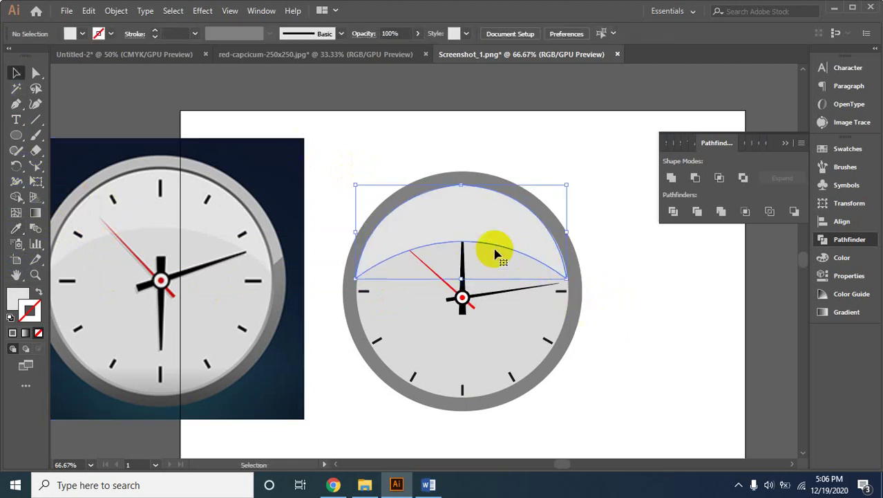
pyautogui.keyDown('ctrl'); pyautogui.click(492, 247); pyautogui.keyUp('ctrl')
pyautogui.keyDown('ctrl'); pyautogui.click(461, 242); pyautogui.keyUp('ctrl')
pyautogui.moveTo(374, 257); pyautogui.dragTo(466, 235)
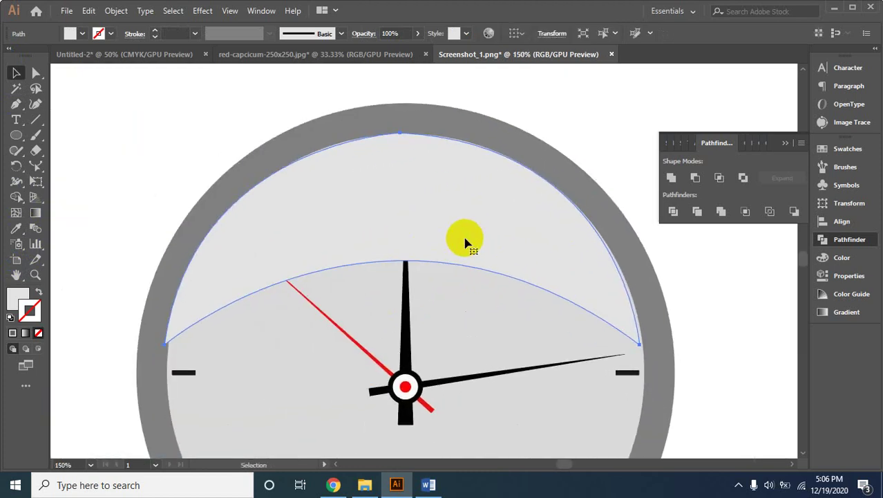
pyautogui.press('Right')
pyautogui.press('Right')
pyautogui.press('Right')
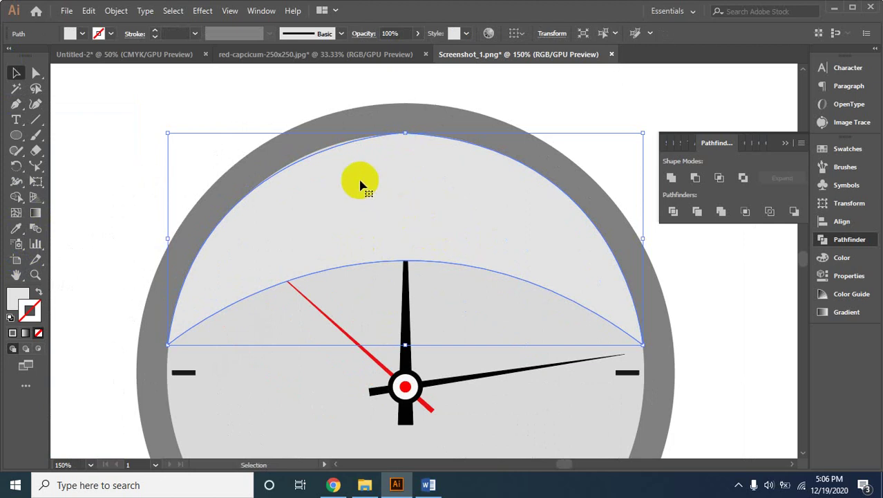
pyautogui.click(716, 317)
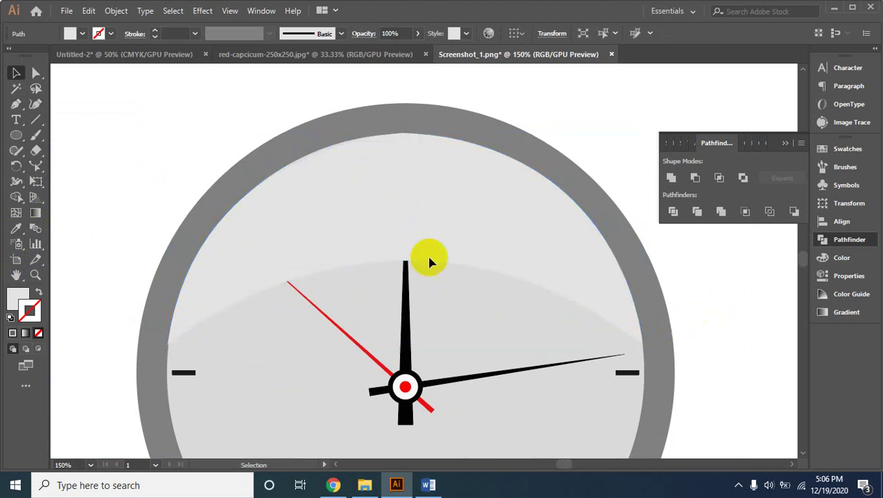
# Convert the highlight's top anchor to smooth, then revert it to a corner
pyautogui.click(373, 214)
pyautogui.click(349, 157)
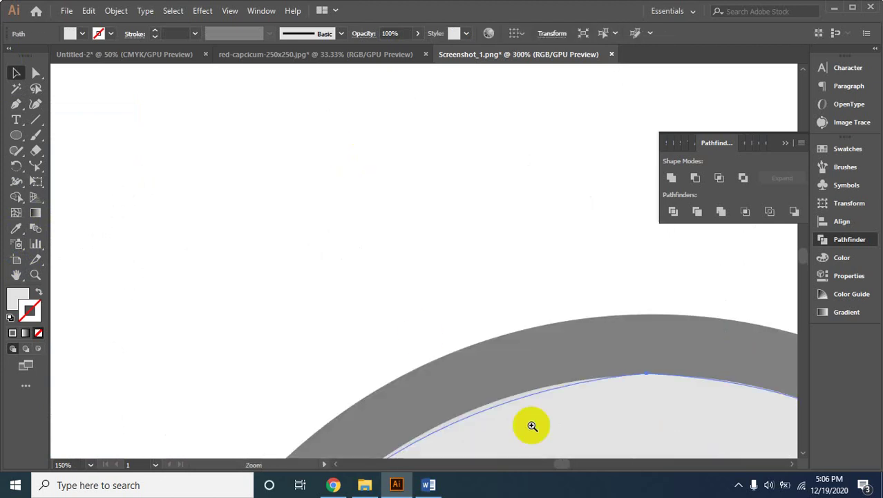
pyautogui.click(571, 437)
pyautogui.scroll(2, 428, 242)
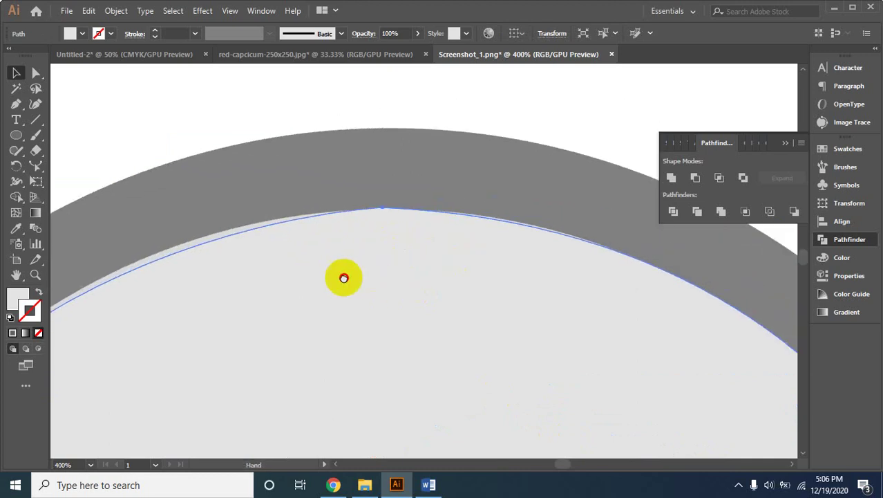
pyautogui.hscroll(2, 436, 282)
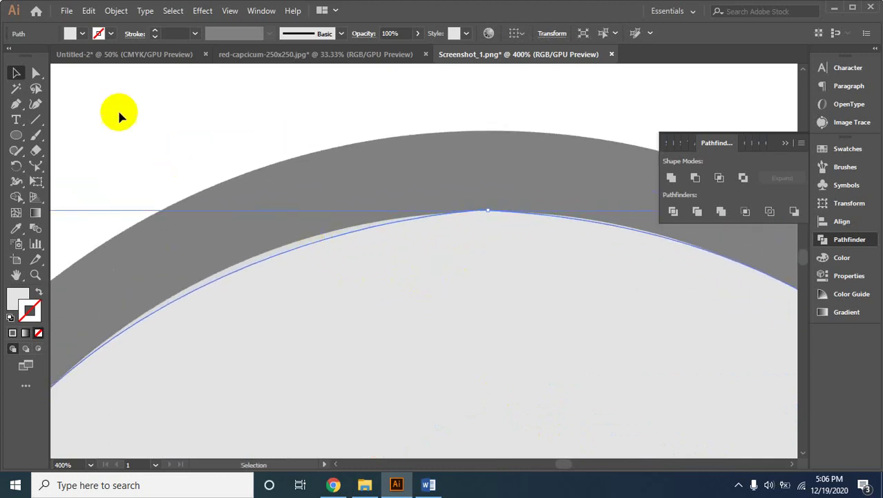
pyautogui.click(36, 72)
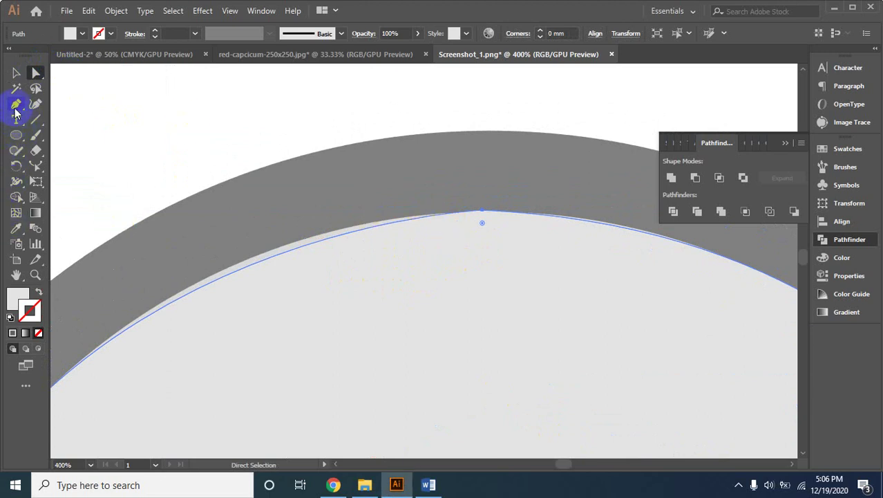
pyautogui.moveTo(16, 104); pyautogui.dragTo(46, 155)
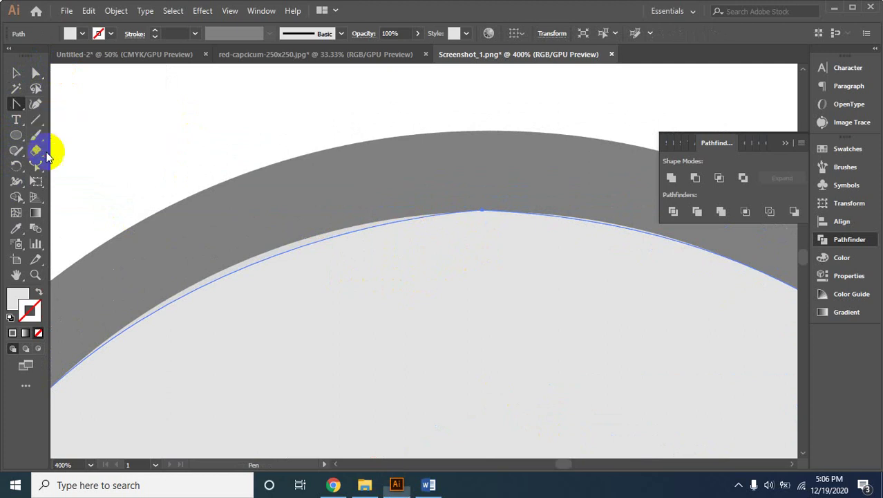
pyautogui.click(482, 211)
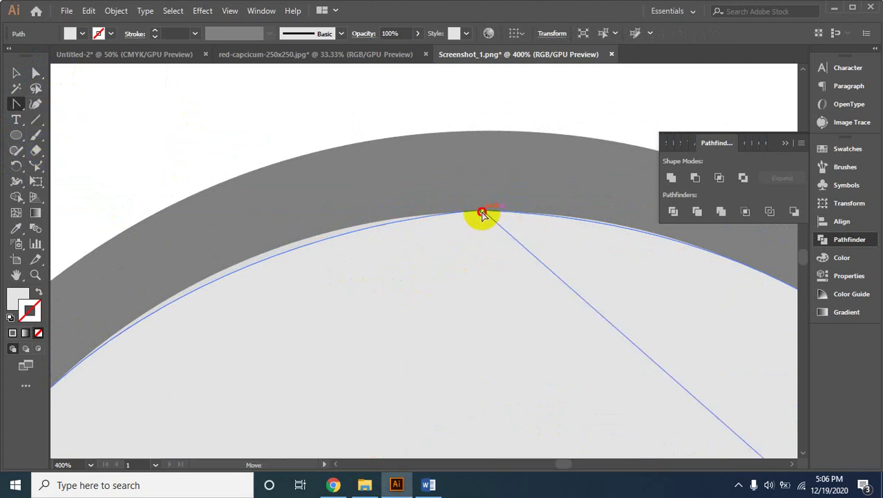
pyautogui.moveTo(482, 212); pyautogui.dragTo(329, 212)
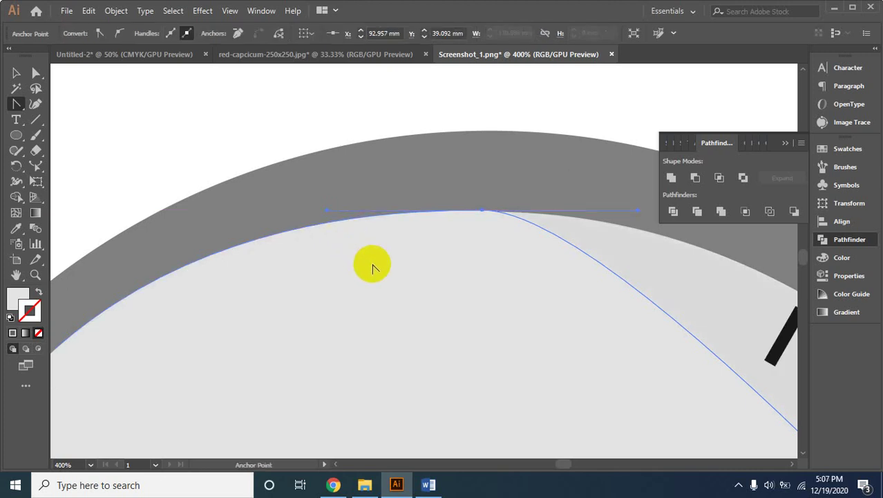
pyautogui.click(481, 213)
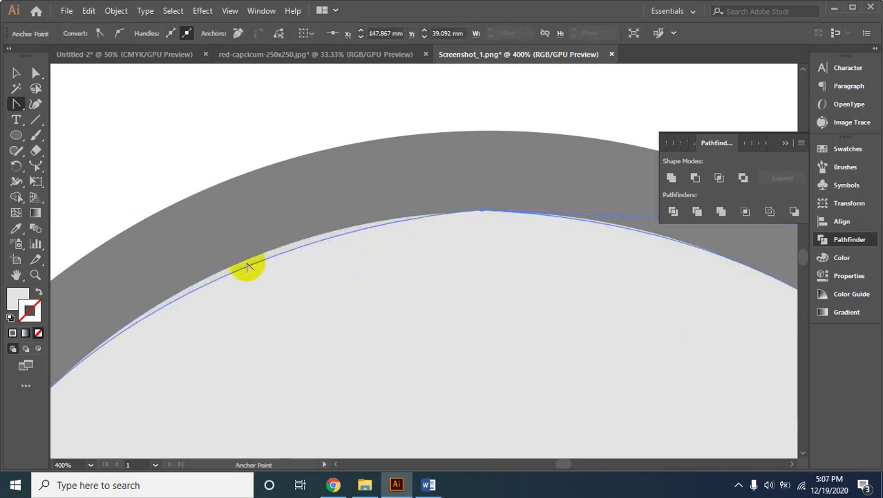
# Select the highlight's top anchor with Direct Selection and level its handle
pyautogui.click(36, 72)
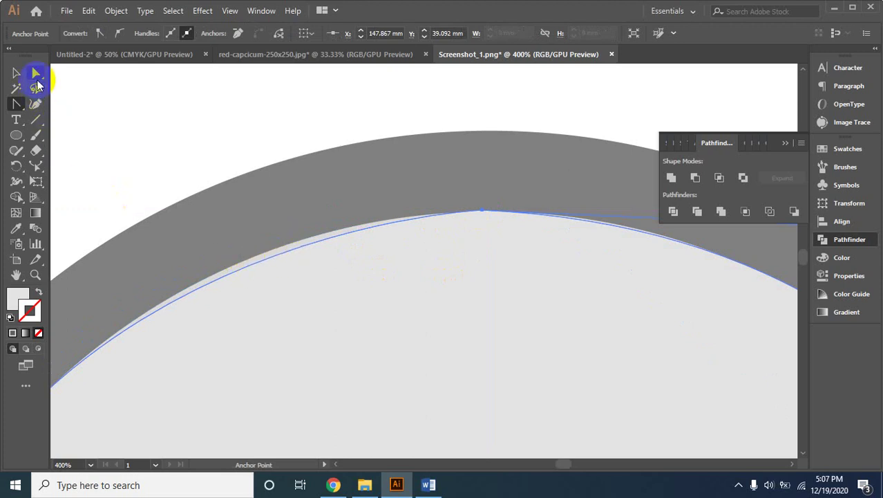
pyautogui.click(271, 254)
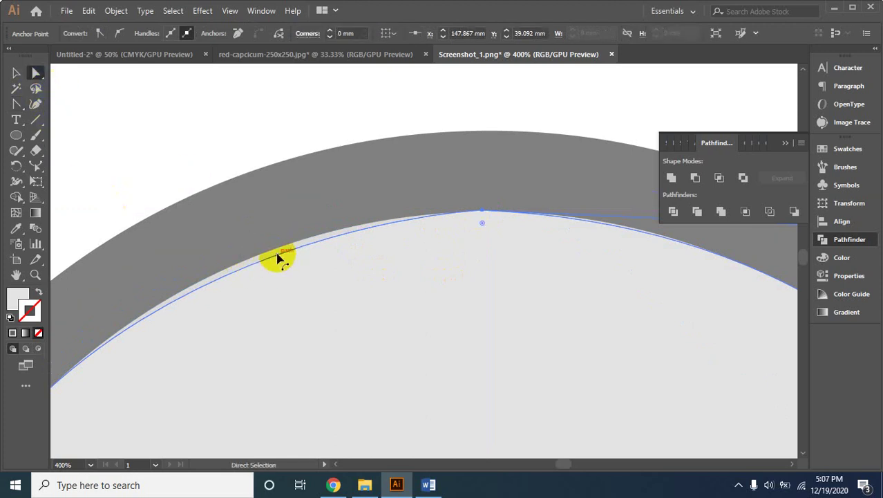
pyautogui.click(276, 254)
pyautogui.click(275, 253)
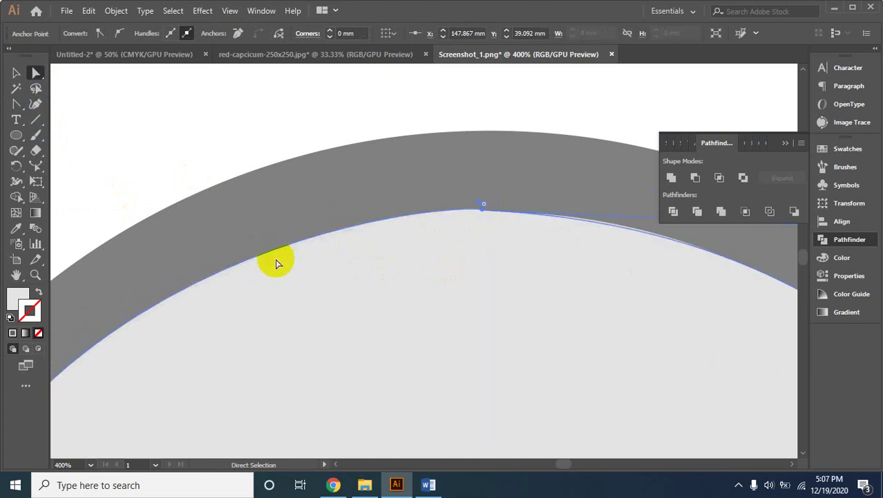
pyautogui.press('z')
pyautogui.keyDown('alt'); pyautogui.click(516, 287); pyautogui.keyUp('alt')
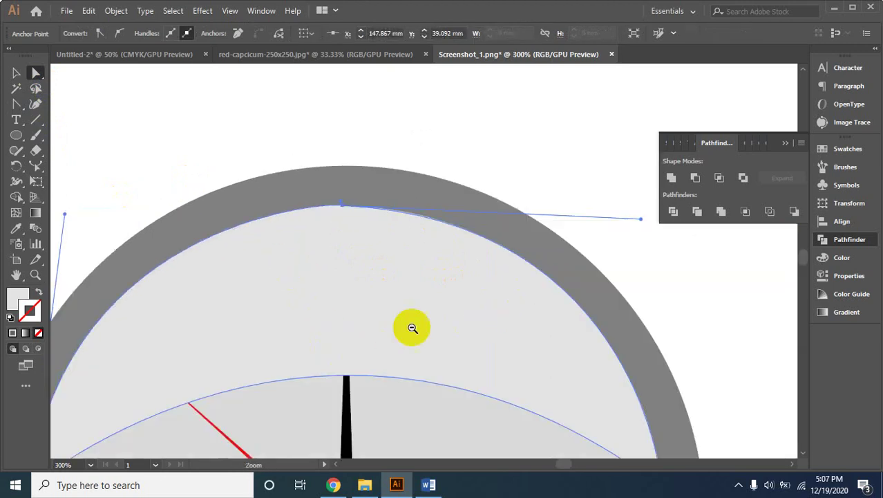
pyautogui.keyDown('alt'); pyautogui.click(345, 290); pyautogui.keyUp('alt')
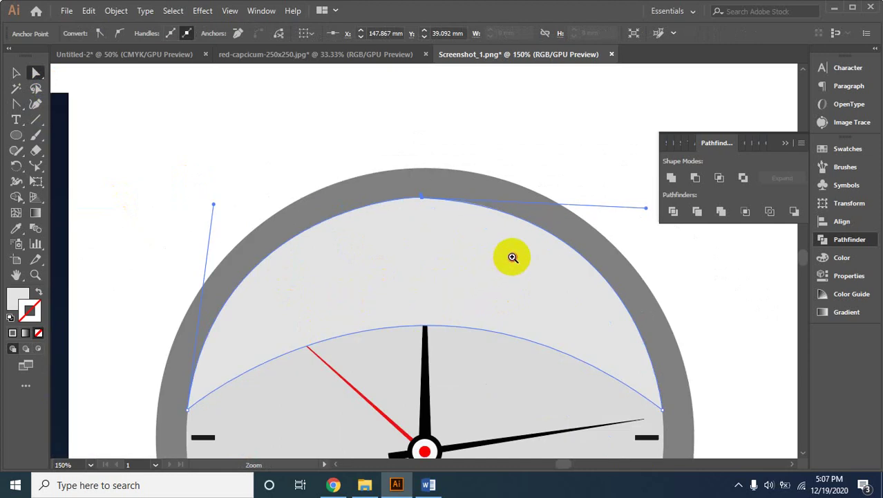
pyautogui.click(511, 256)
pyautogui.click(396, 197)
pyautogui.moveTo(493, 237); pyautogui.dragTo(376, 291)
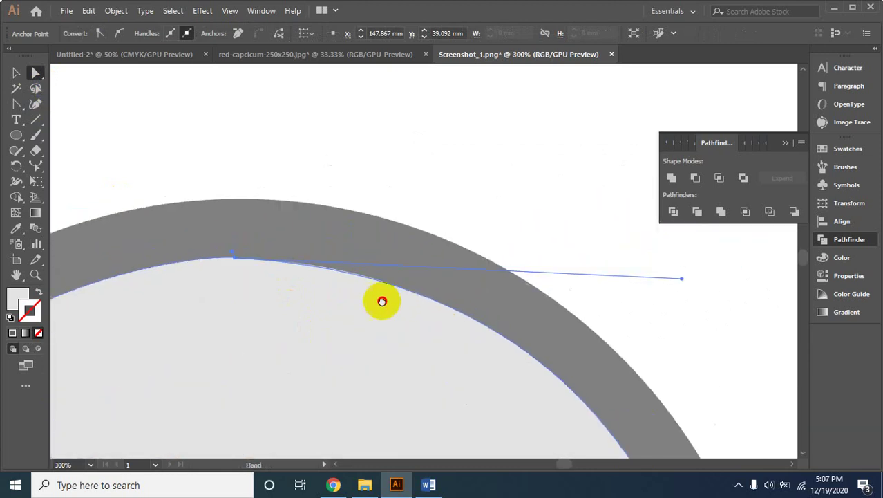
pyautogui.moveTo(682, 280)
pyautogui.mouseDown()
pyautogui.moveTo(674, 270)
pyautogui.moveTo(591, 264)
pyautogui.moveTo(566, 246)
pyautogui.moveTo(575, 219)
pyautogui.moveTo(666, 258)
pyautogui.moveTo(668, 268)
pyautogui.mouseUp()
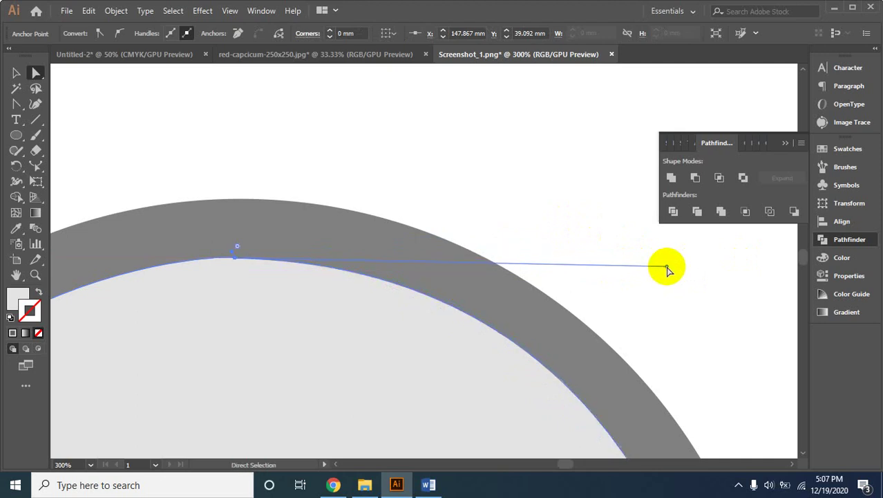
# Fine-tune the top anchor's handle so the highlight follows the face's curve
pyautogui.keyDown('ctrl'); pyautogui.keyDown('alt'); pyautogui.click(474, 353); pyautogui.keyUp('alt'); pyautogui.keyUp('ctrl')
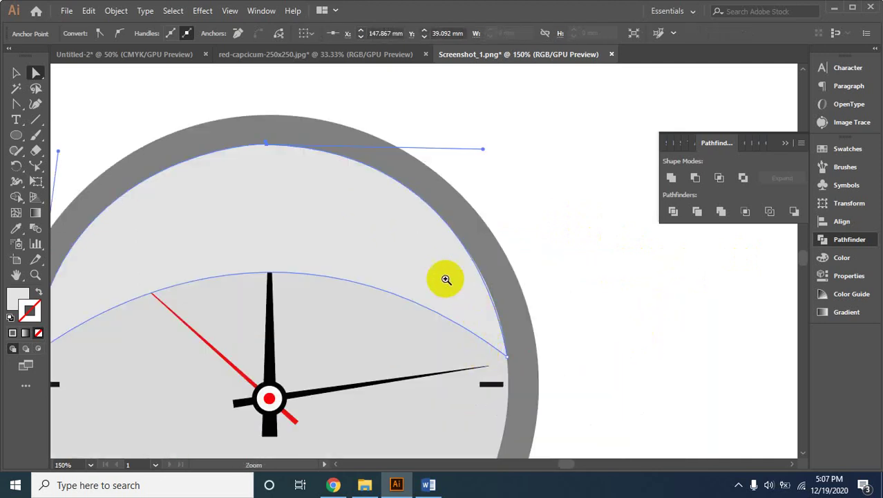
pyautogui.moveTo(483, 149); pyautogui.dragTo(486, 146)
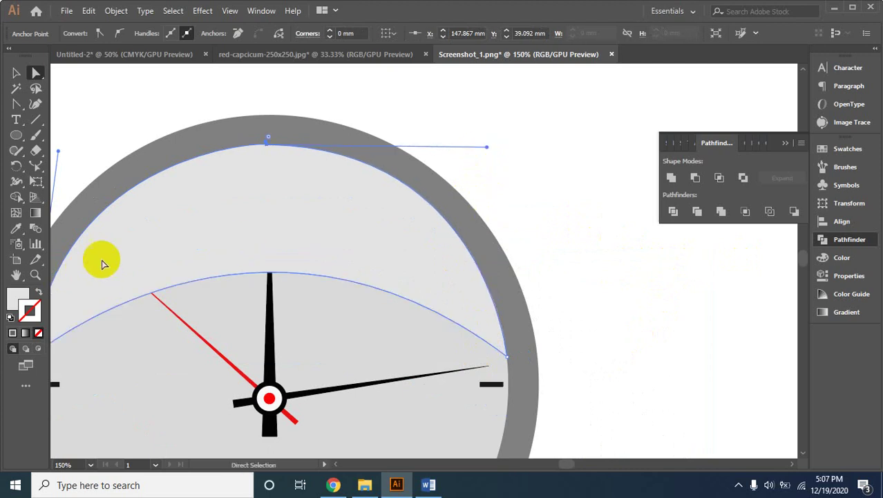
pyautogui.click(16, 72)
pyautogui.click(275, 110)
pyautogui.click(212, 223)
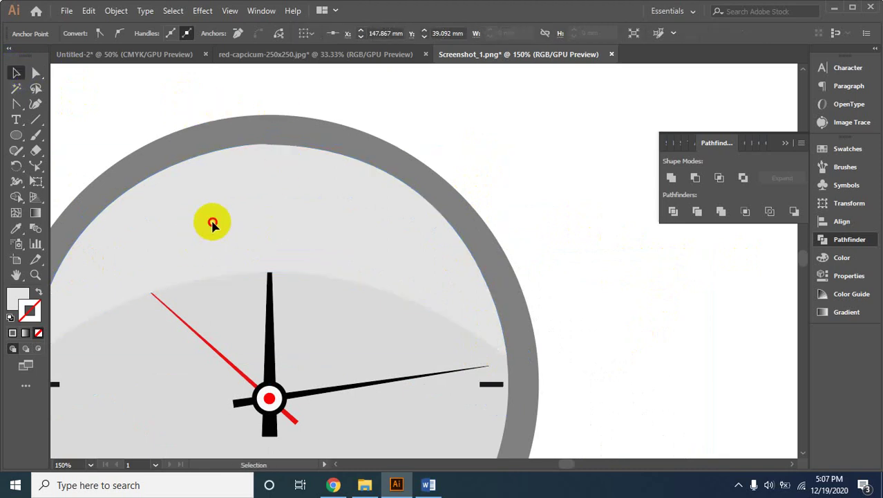
# Send the highlight backward behind the tick marks
pyautogui.hotkey('ctrl', '1')
pyautogui.click(389, 248)
pyautogui.press('a')
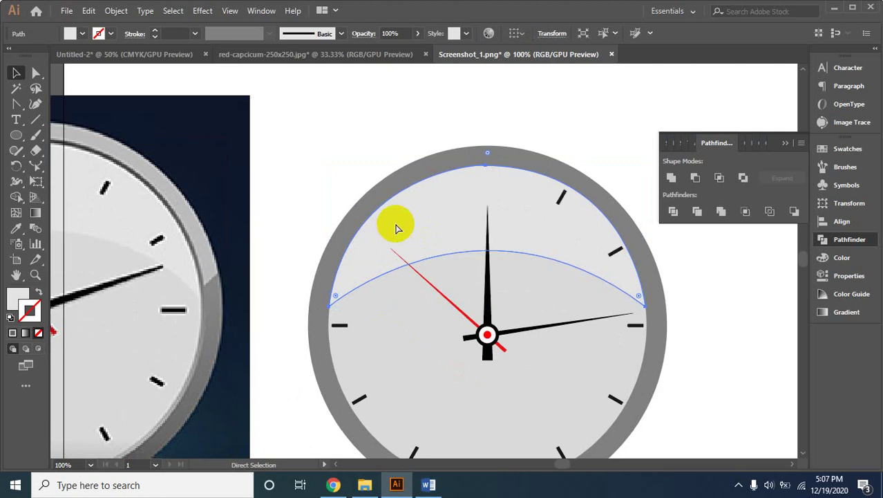
pyautogui.hotkey('ctrl', '[')
pyautogui.hotkey('ctrl', '[')
pyautogui.click(380, 123)
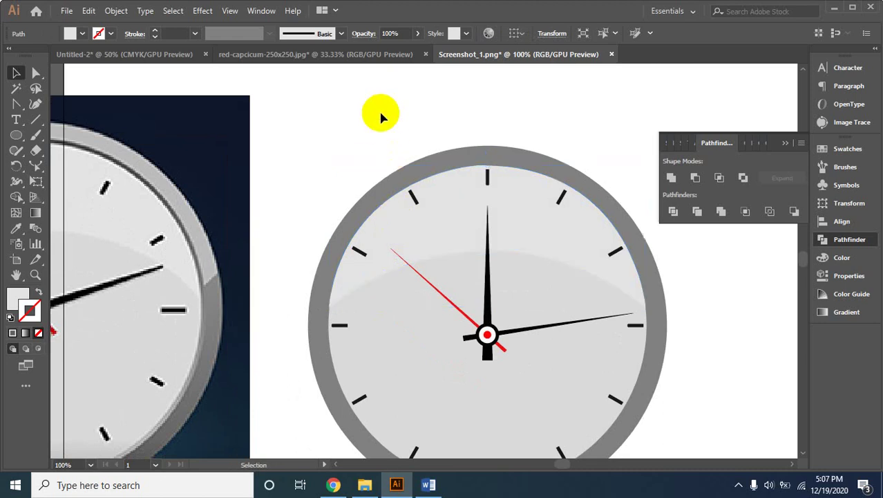
pyautogui.hotkey('ctrl', '-')
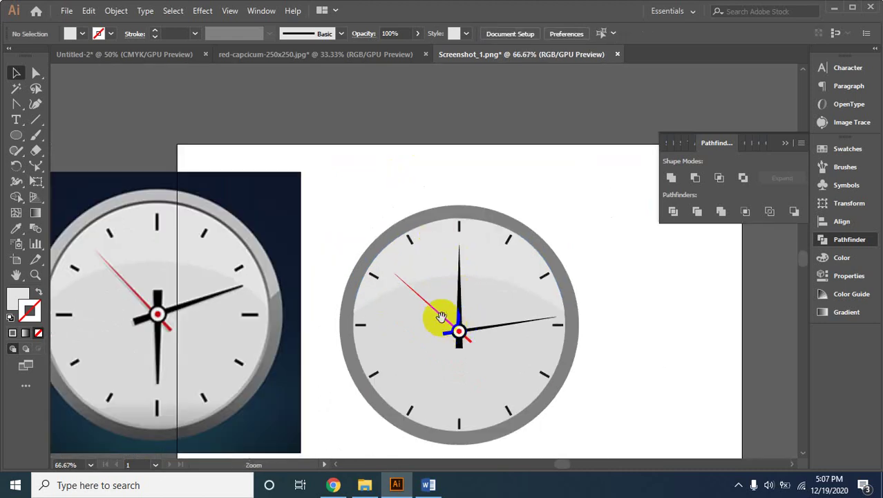
pyautogui.moveTo(458, 326); pyautogui.dragTo(510, 294)
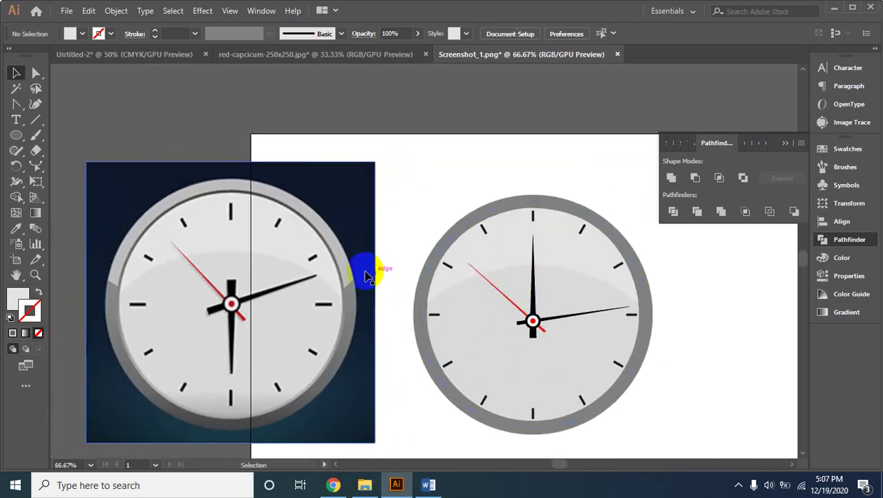
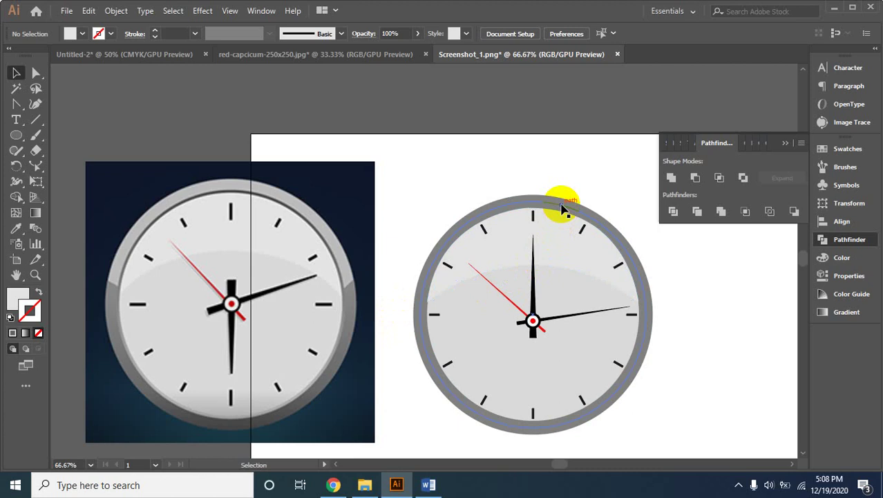
# Centre the clock face in view and select its outer ring ellipse
pyautogui.click(564, 209)
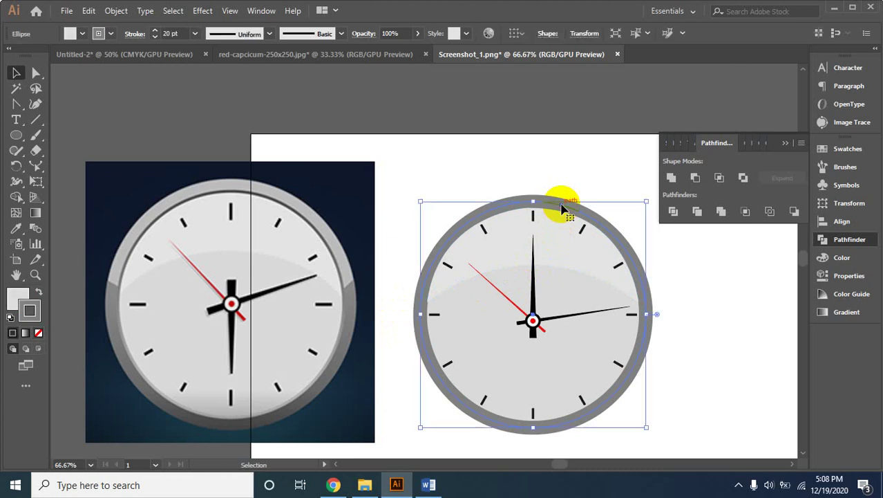
pyautogui.press('ctrl')
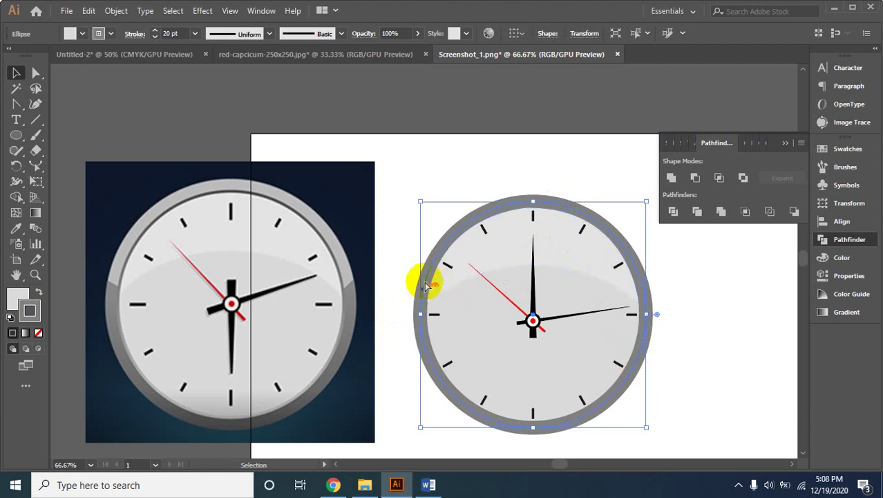
pyautogui.scroll(1, 432, 251)
pyautogui.scroll(1, 428, 252)
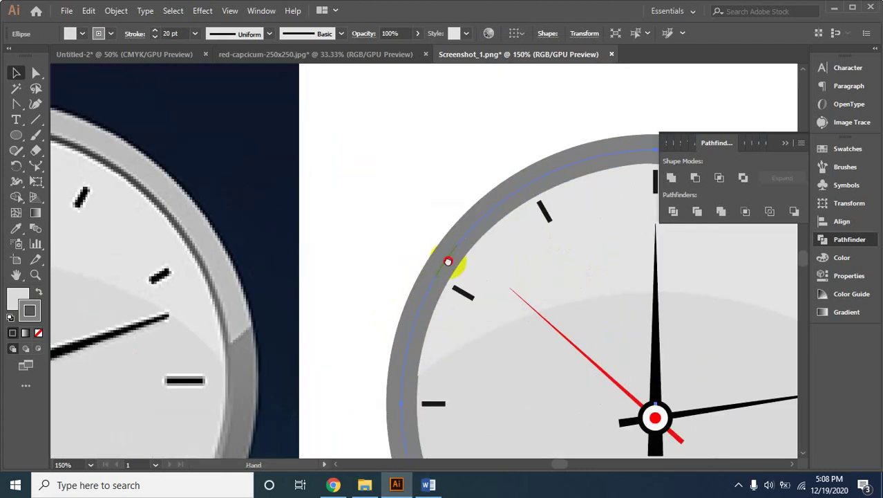
pyautogui.moveTo(447, 260); pyautogui.dragTo(247, 217)
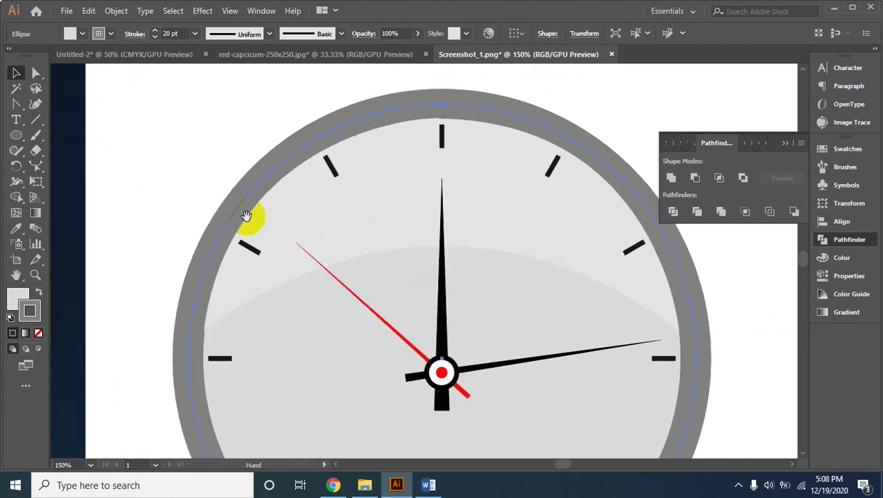
pyautogui.click(194, 320)
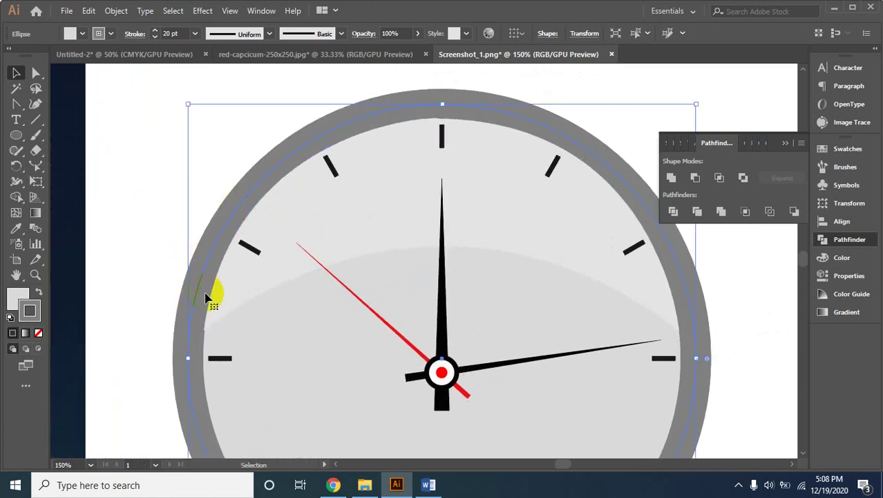
# Draw a short straight line, clear the selection and set the fill colour to none
pyautogui.click(36, 121)
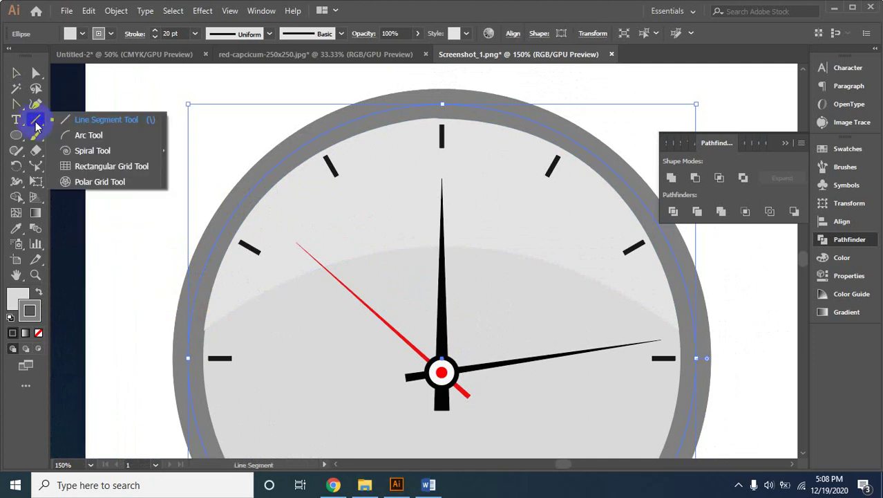
pyautogui.moveTo(36, 123); pyautogui.dragTo(51, 124)
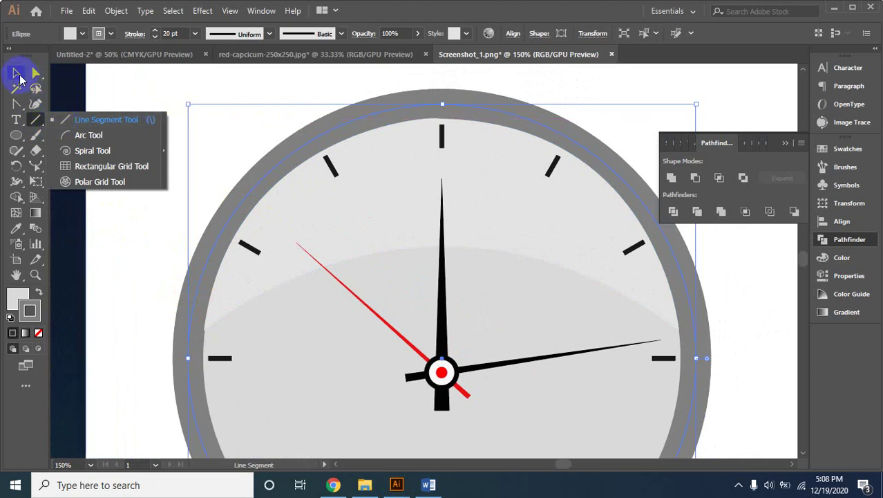
pyautogui.click(16, 73)
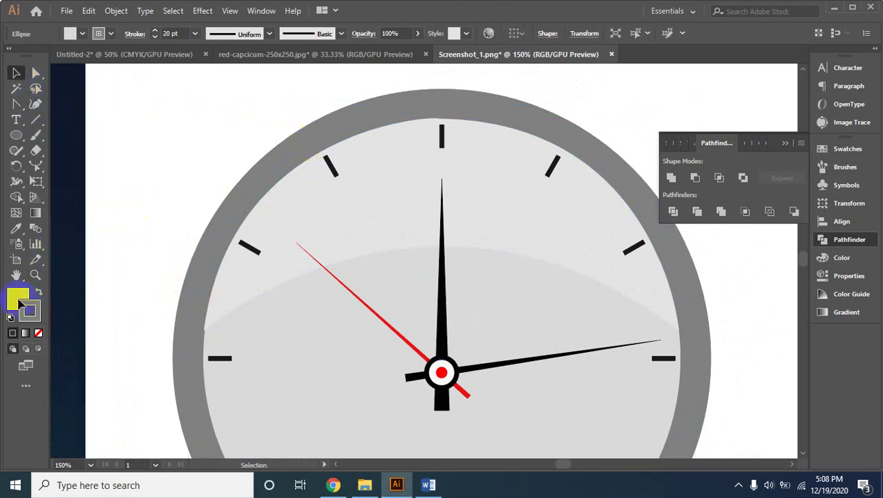
pyautogui.click(37, 334)
pyautogui.click(37, 335)
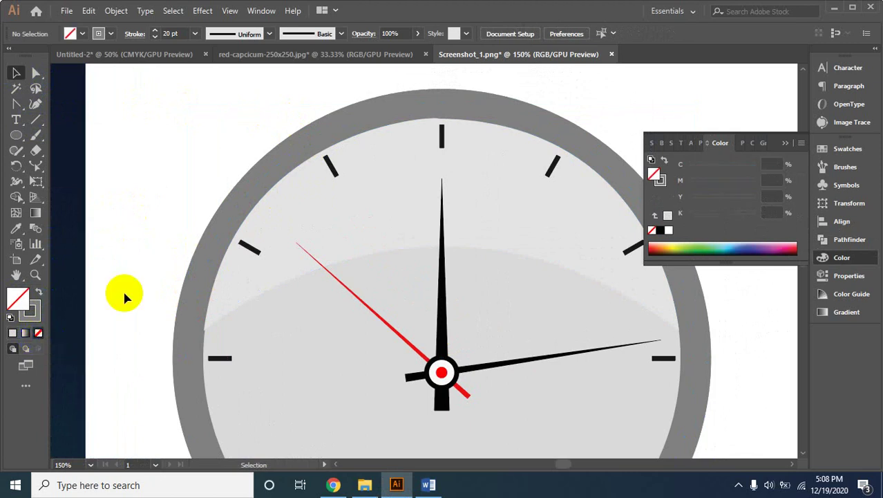
# Expand the outer ring ellipse's fill and stroke into shapes
pyautogui.click(274, 169)
pyautogui.click(89, 13)
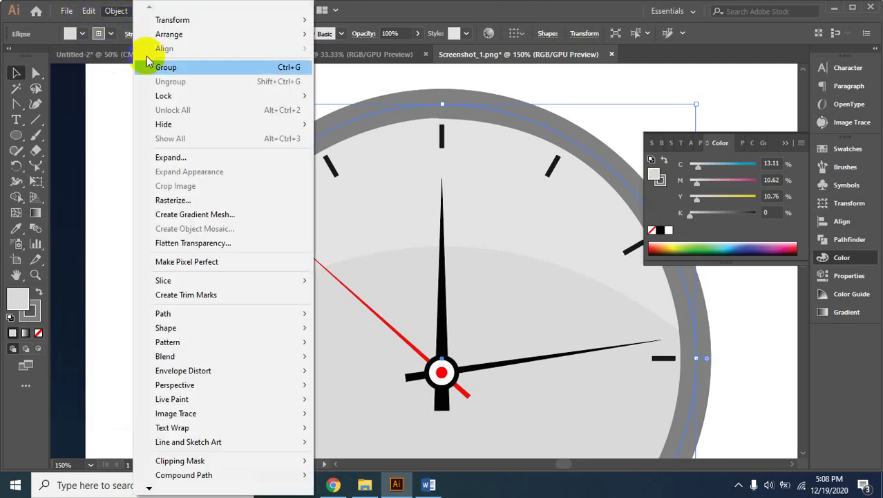
pyautogui.click(174, 158)
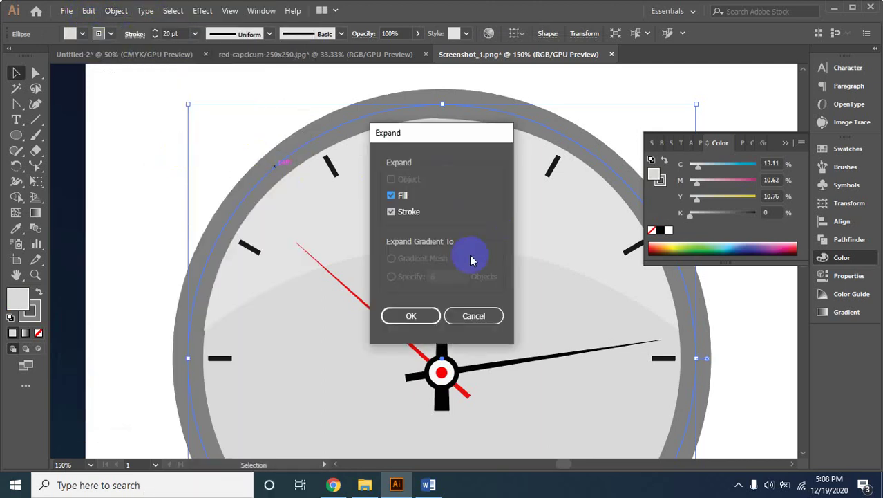
pyautogui.click(414, 318)
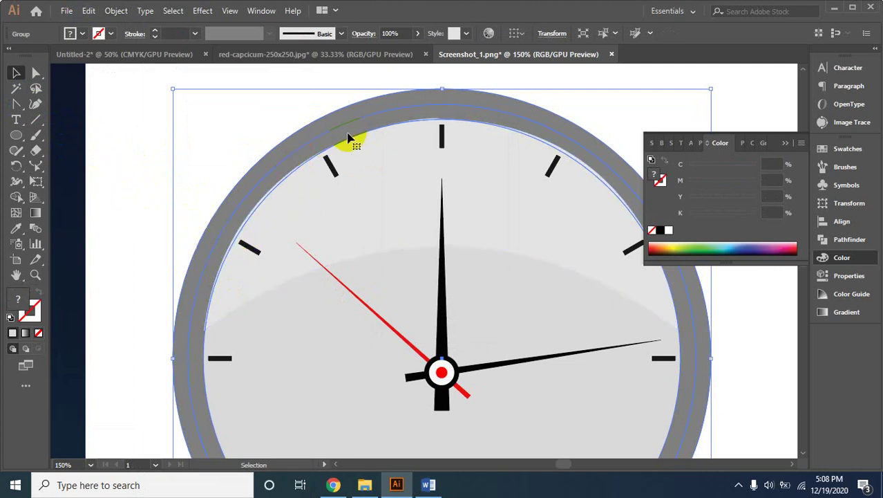
# Zoom in on the rim and reduce the rim ellipse's stroke weight to 17 pt
pyautogui.keyDown('ctrl'); pyautogui.keyDown('alt'); pyautogui.click(345, 110); pyautogui.keyUp('alt'); pyautogui.keyUp('ctrl')
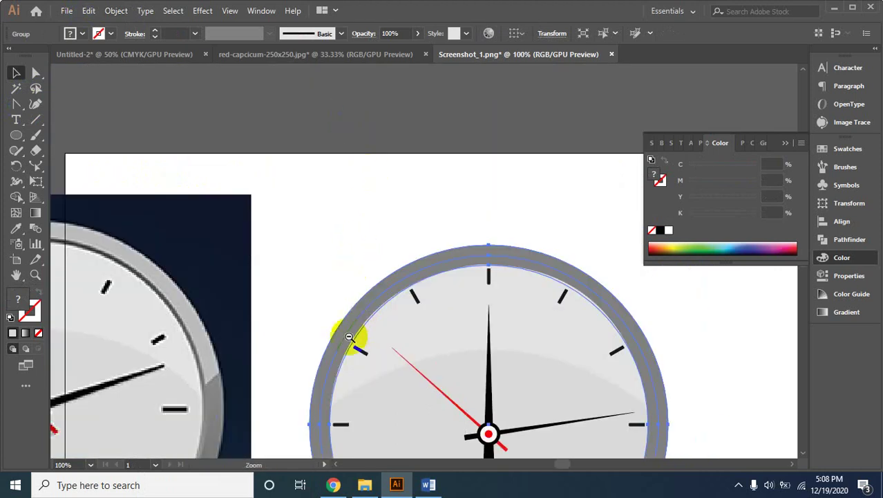
pyautogui.keyDown('ctrl'); pyautogui.click(395, 283); pyautogui.keyUp('ctrl')
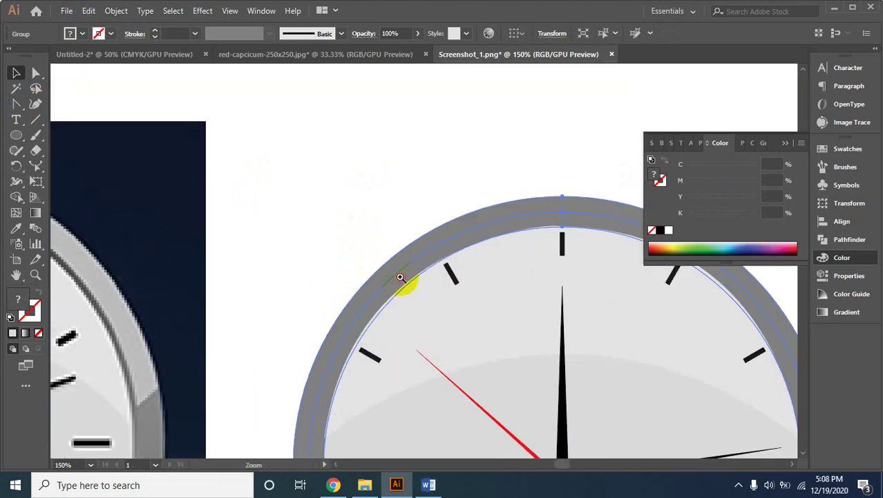
pyautogui.keyDown('ctrl'); pyautogui.click(399, 278); pyautogui.keyUp('ctrl')
pyautogui.click(427, 261)
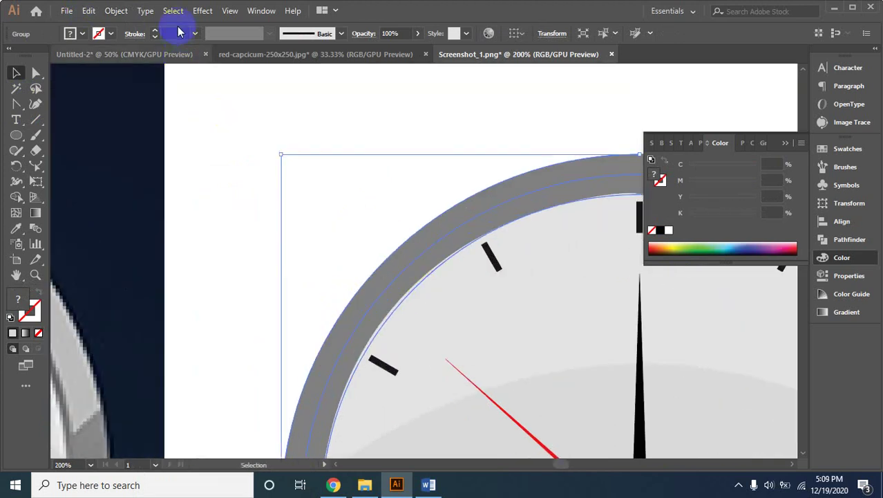
pyautogui.keyDown('ctrl'); pyautogui.click(251, 210); pyautogui.keyUp('ctrl')
pyautogui.click(316, 240)
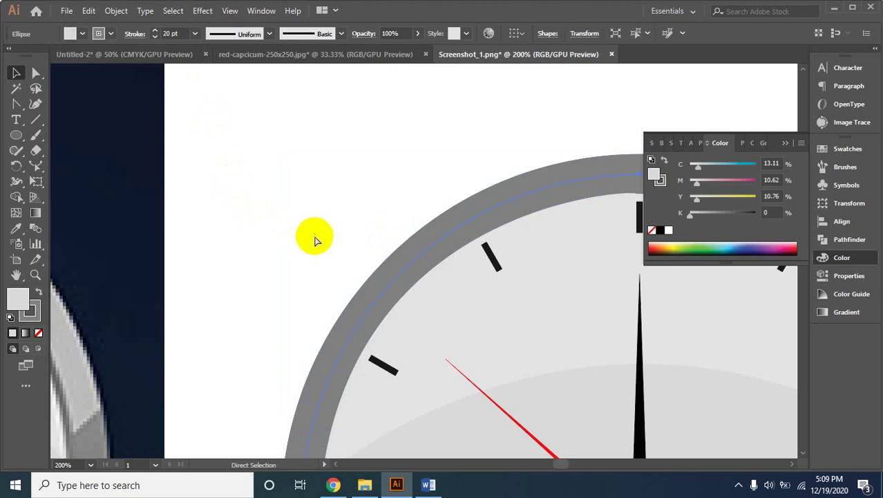
pyautogui.click(405, 246)
pyautogui.click(171, 34)
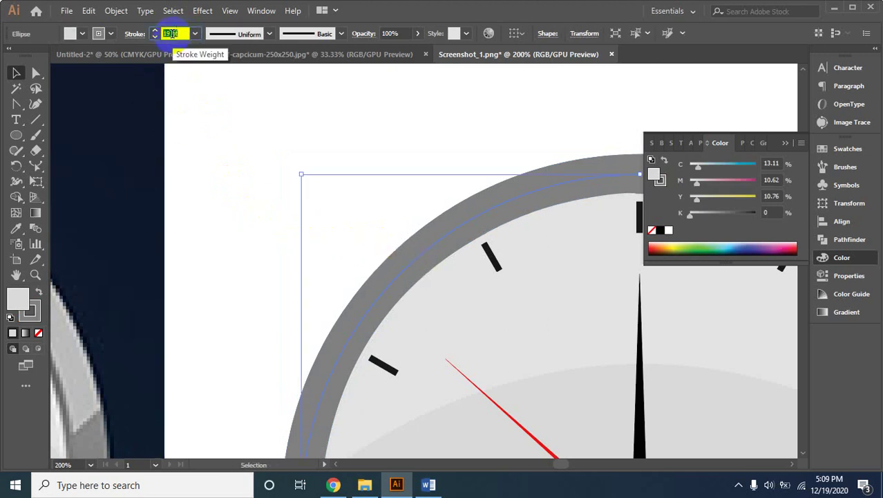
pyautogui.press('Down')
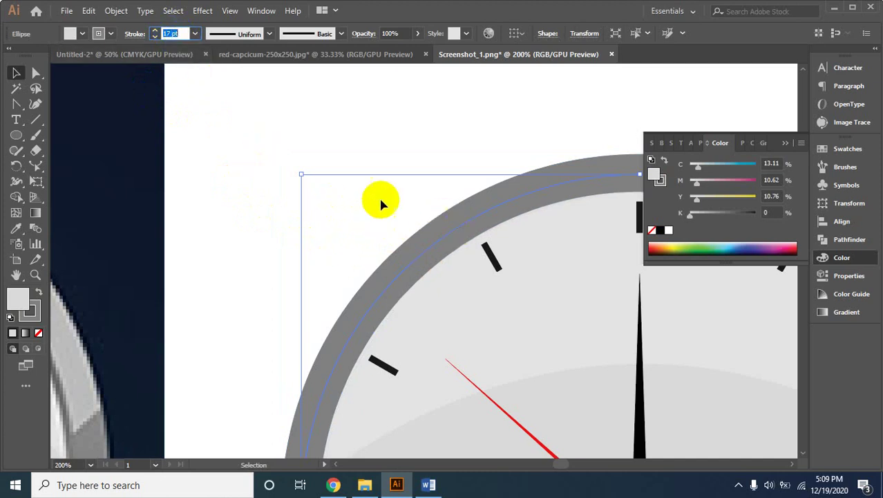
# Zoom back out to view the whole clock and reselect its circle
pyautogui.keyDown('ctrl'); pyautogui.keyDown('alt'); pyautogui.click(429, 273); pyautogui.keyUp('alt'); pyautogui.keyUp('ctrl')
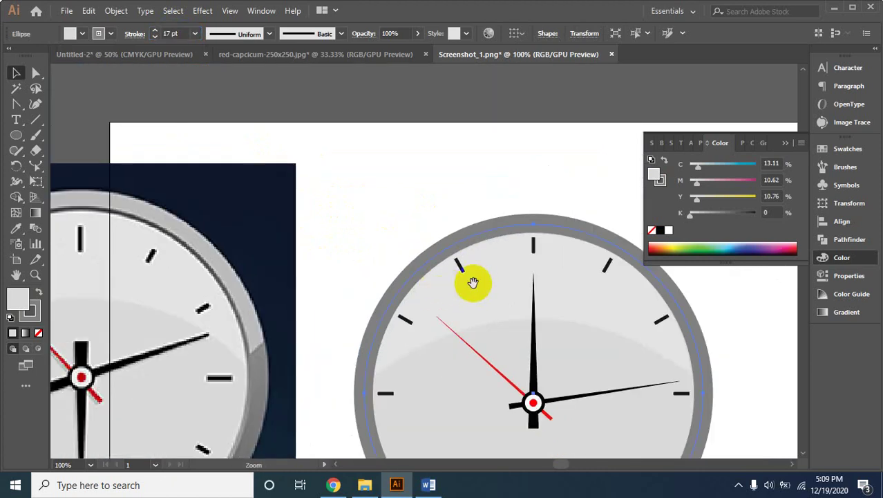
pyautogui.moveTo(444, 270); pyautogui.dragTo(384, 188)
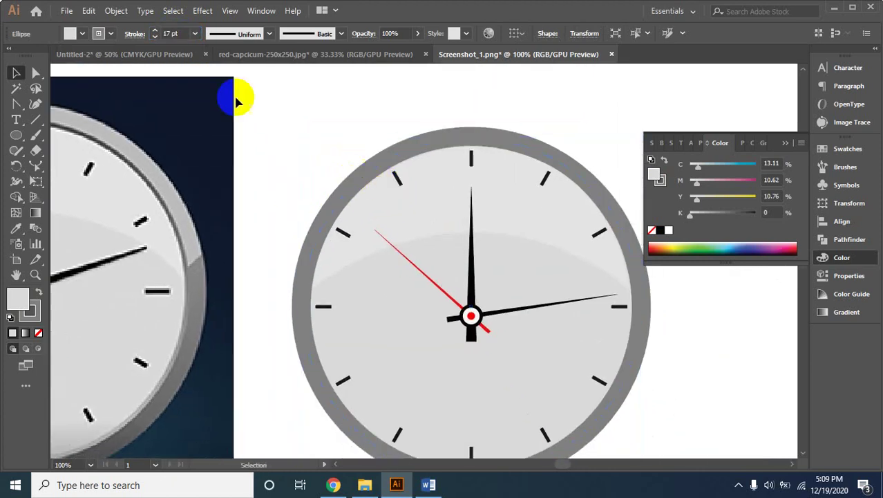
pyautogui.click(207, 69)
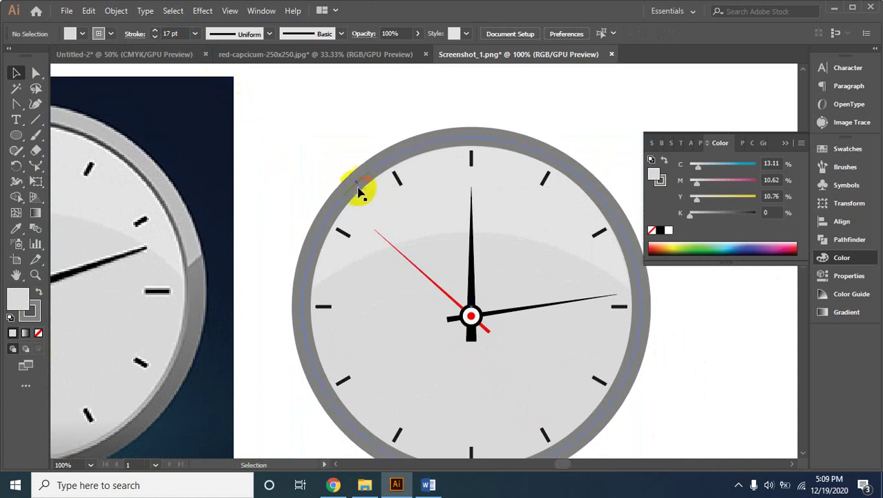
pyautogui.click(322, 206)
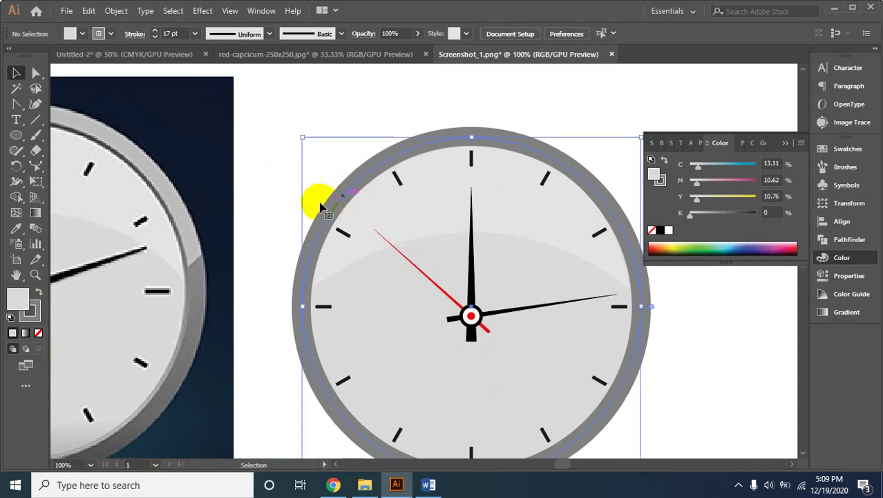
# Sample the reference clock's colour onto the ellipse and swap its fill and stroke
pyautogui.click(17, 229)
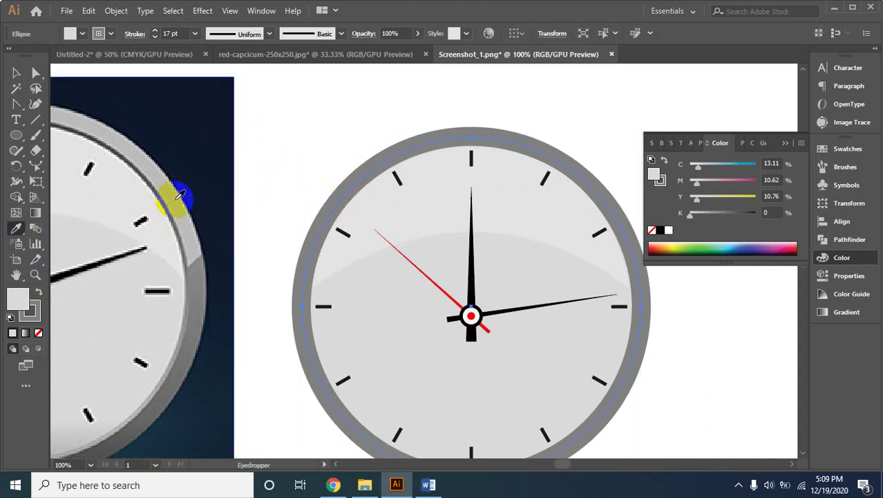
pyautogui.click(176, 197)
pyautogui.click(30, 303)
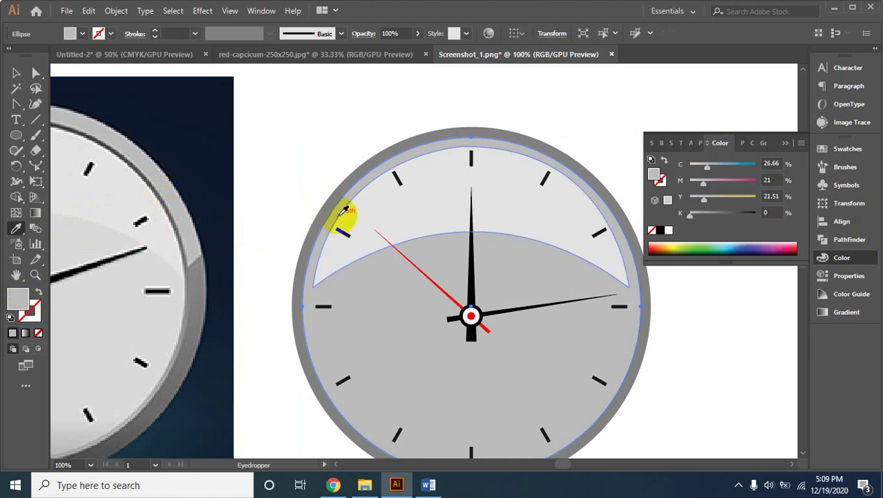
pyautogui.click(38, 293)
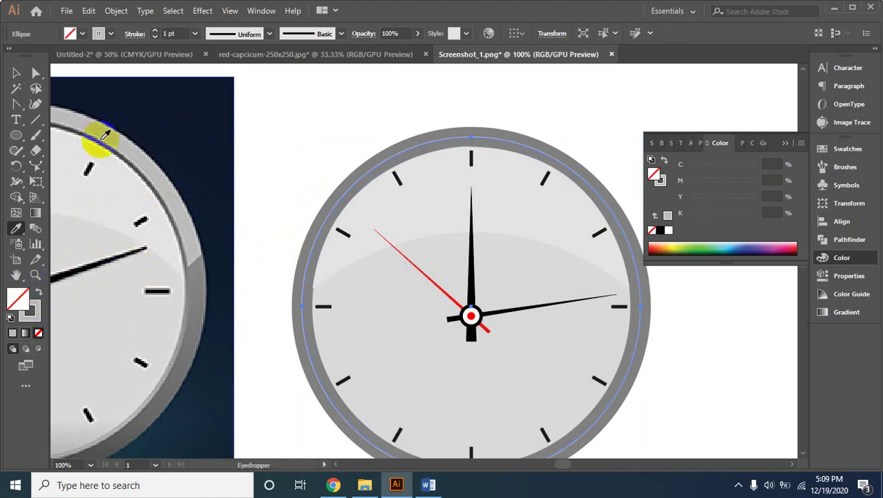
# Reselect the clock's circle and increase its ring stroke to 11 pt
pyautogui.click(17, 74)
pyautogui.click(249, 100)
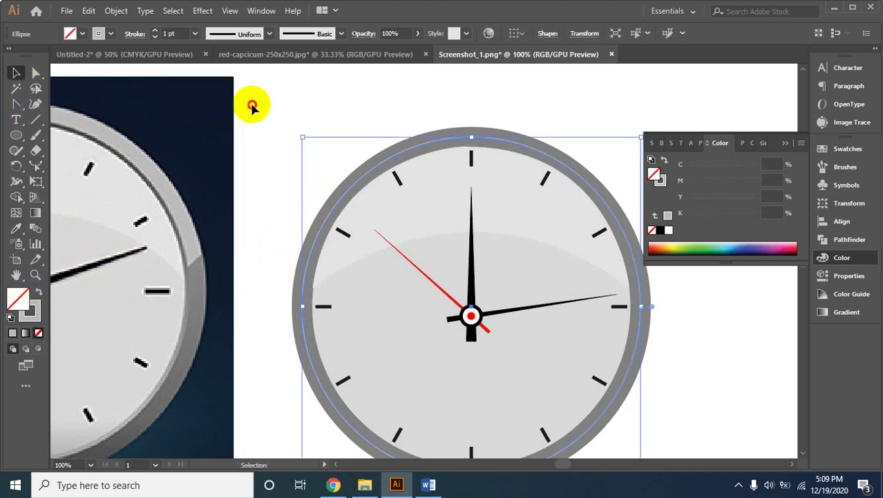
pyautogui.click(391, 164)
pyautogui.click(392, 162)
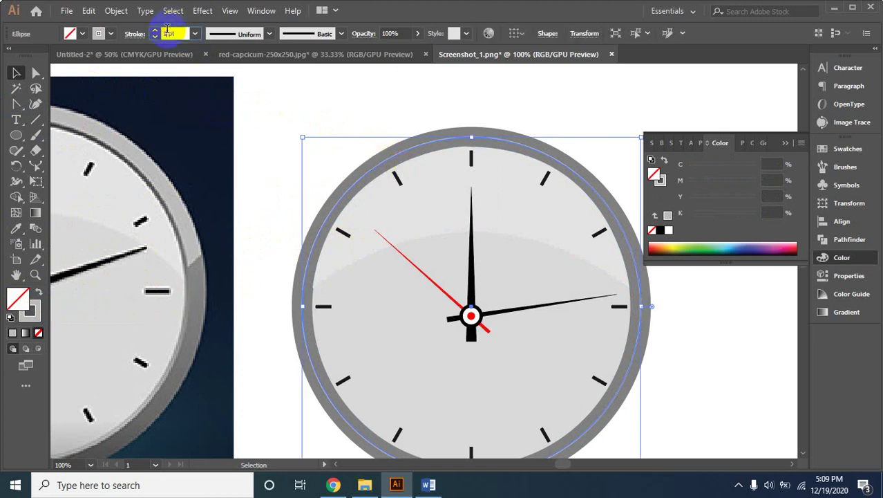
pyautogui.press('Up')
pyautogui.press('Up')
pyautogui.press('Up')
pyautogui.press('Up')
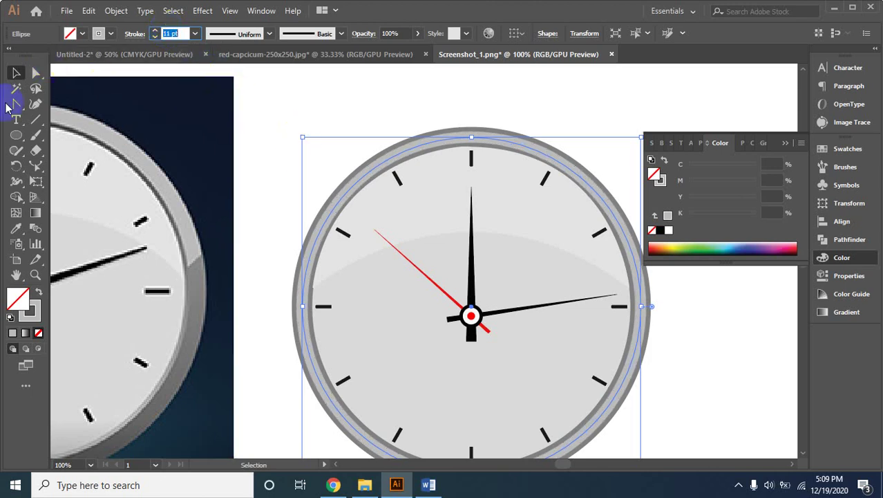
# Enlarge the rim ellipse to about 121.1 mm across, then shrink it slightly
pyautogui.click(255, 151)
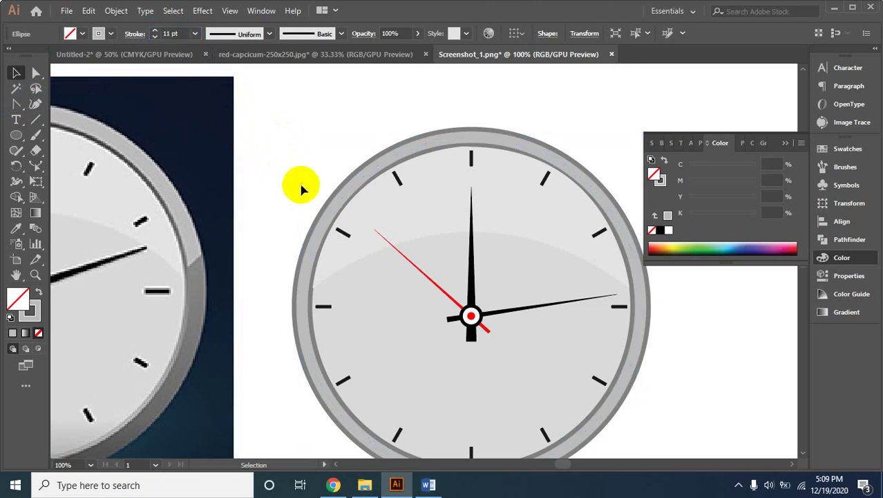
pyautogui.scroll(-2, 359, 197)
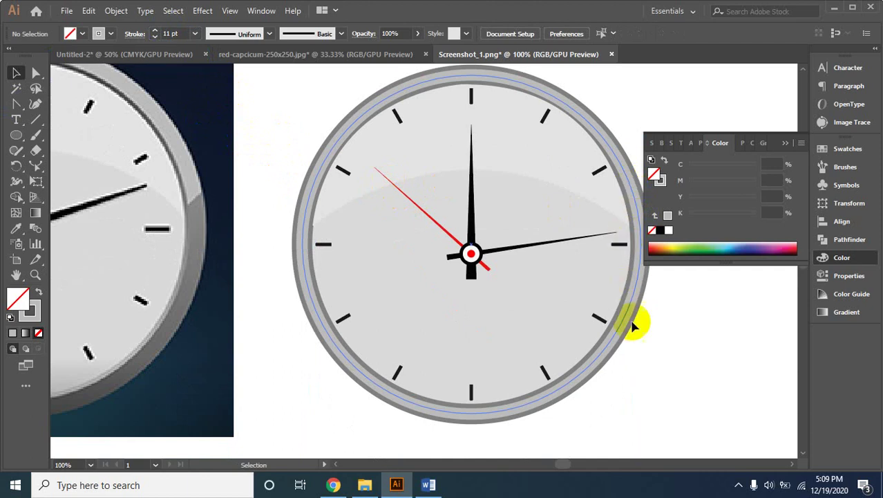
pyautogui.click(615, 157)
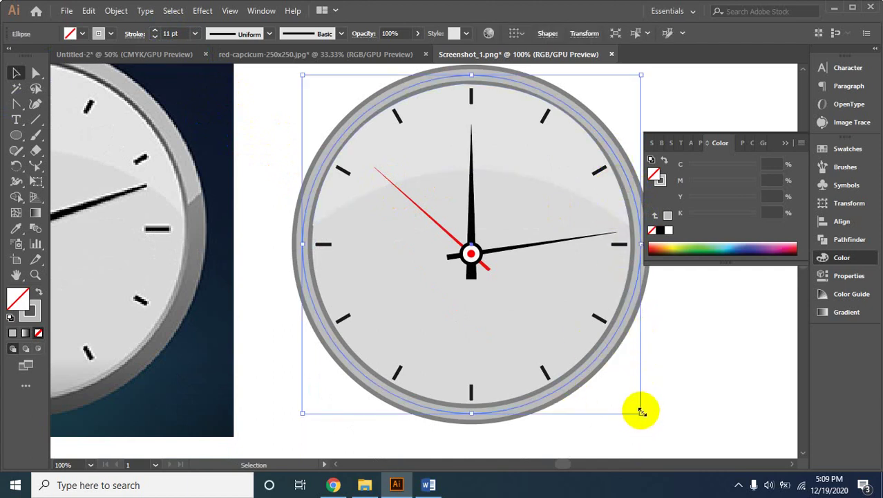
pyautogui.moveTo(642, 412); pyautogui.dragTo(648, 417)
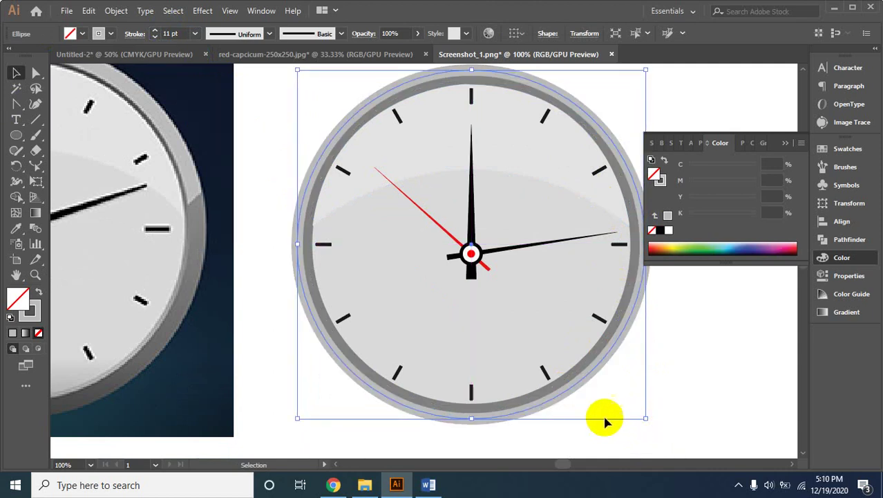
pyautogui.moveTo(645, 421); pyautogui.dragTo(643, 415)
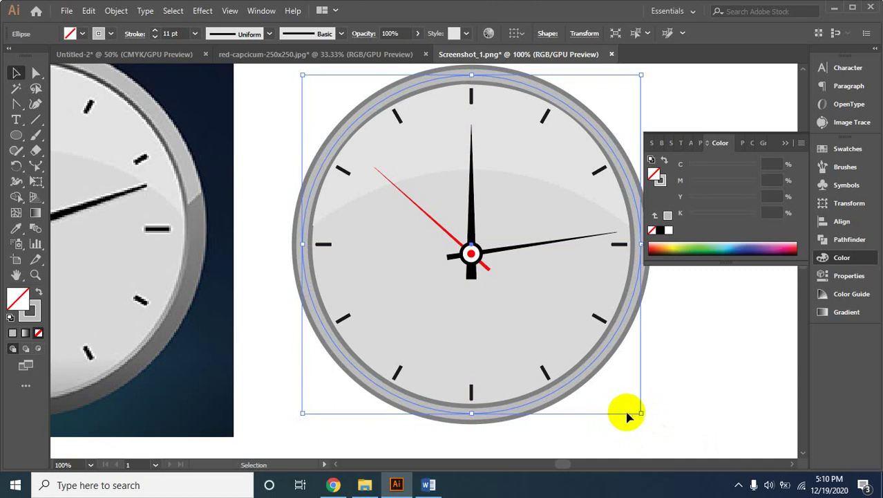
# Set the stroke weight to 13 pt and fine-tune the rim ellipse to about 119.29 mm
pyautogui.doubleClick(166, 34)
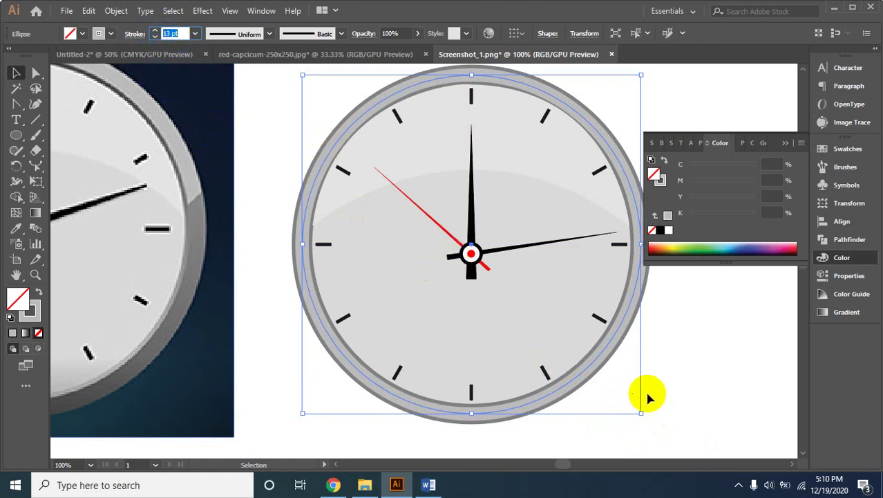
pyautogui.moveTo(641, 414); pyautogui.dragTo(644, 414)
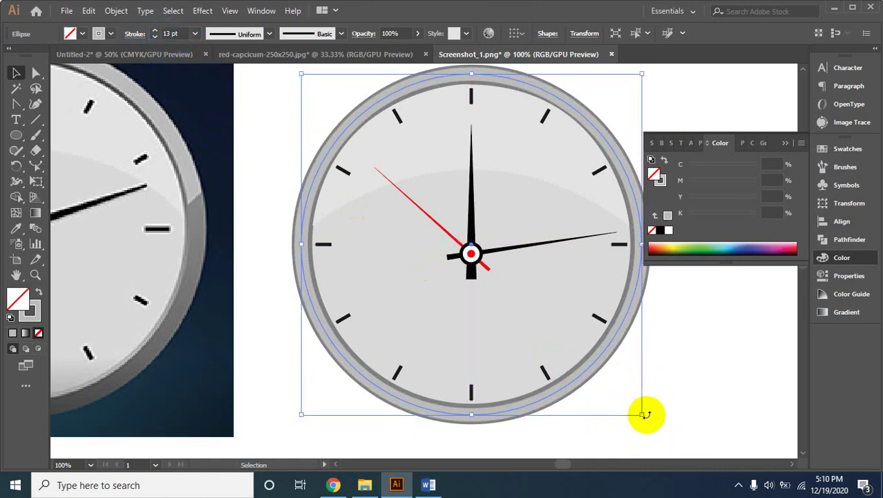
pyautogui.moveTo(643, 415); pyautogui.dragTo(647, 420)
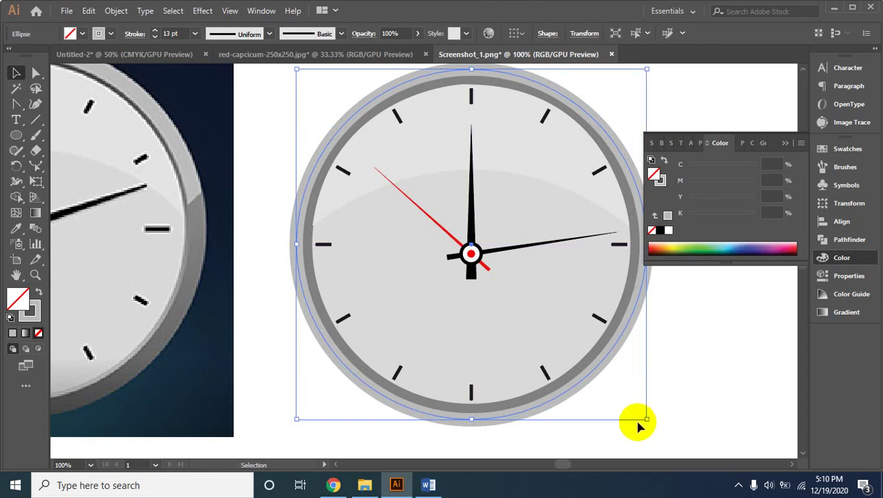
pyautogui.moveTo(648, 416); pyautogui.dragTo(635, 407)
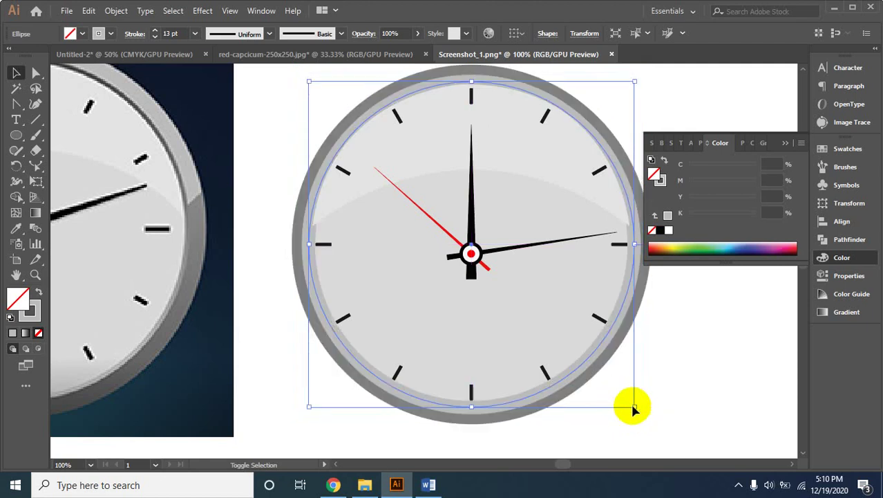
pyautogui.hotkey('ctrl', 'shift', 'b')
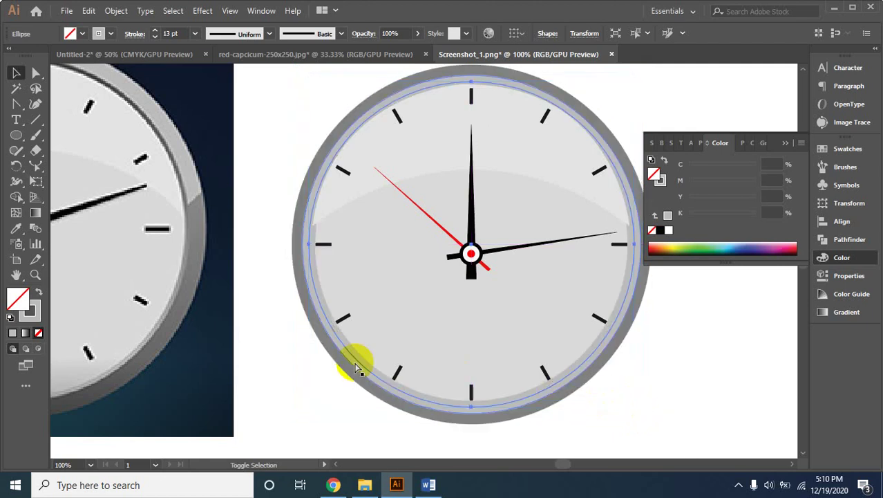
pyautogui.hotkey('ctrl', 'z')
pyautogui.click(264, 236)
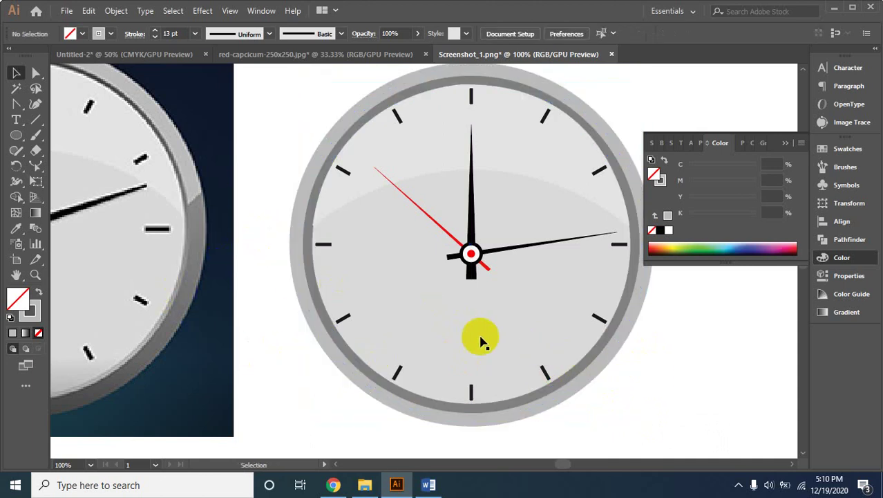
# Zoom and pan to inspect the redrawn clock and the reference clock at 50%
pyautogui.hotkey('ctrl', '-')
pyautogui.hotkey('ctrl', '-')
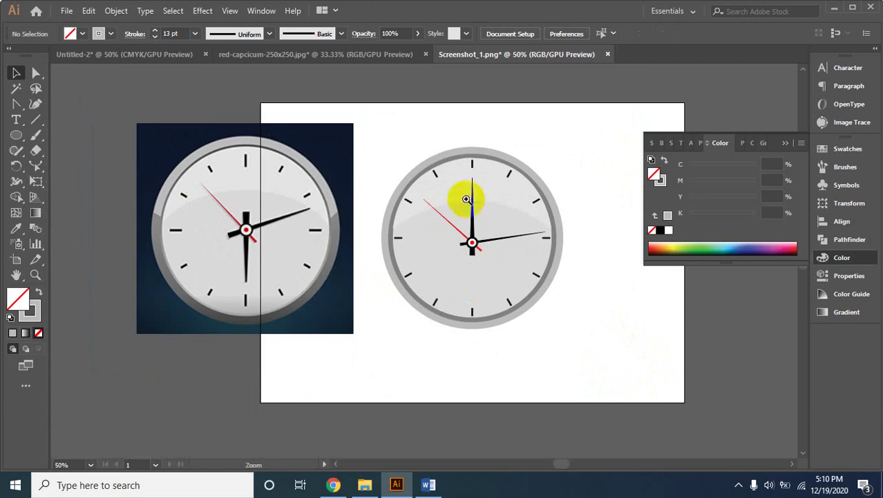
pyautogui.click(450, 161)
pyautogui.click(487, 247)
pyautogui.moveTo(437, 263)
pyautogui.mouseDown()
pyautogui.moveTo(480, 138)
pyautogui.moveTo(474, 86)
pyautogui.moveTo(477, 93)
pyautogui.mouseUp()
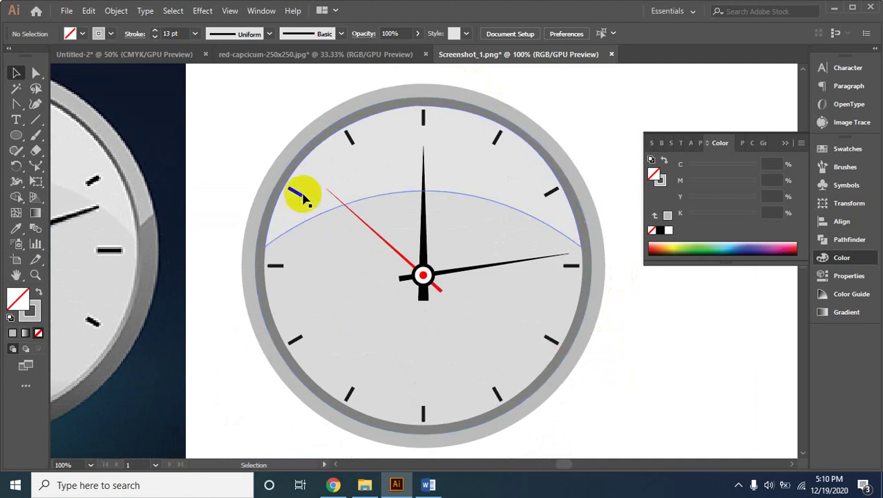
pyautogui.press('z')
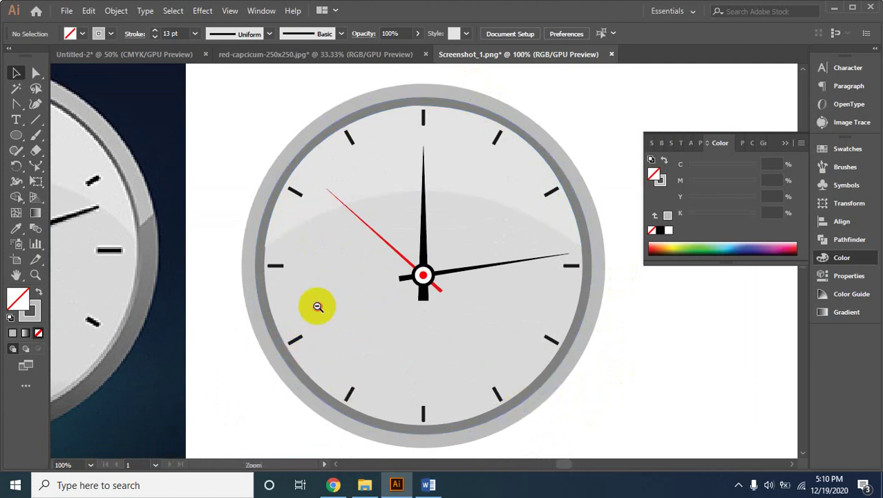
pyautogui.keyDown('alt'); pyautogui.click(315, 306); pyautogui.keyUp('alt')
pyautogui.keyDown('alt'); pyautogui.click(342, 322); pyautogui.keyUp('alt')
pyautogui.click(332, 212)
pyautogui.moveTo(496, 228); pyautogui.dragTo(316, 231)
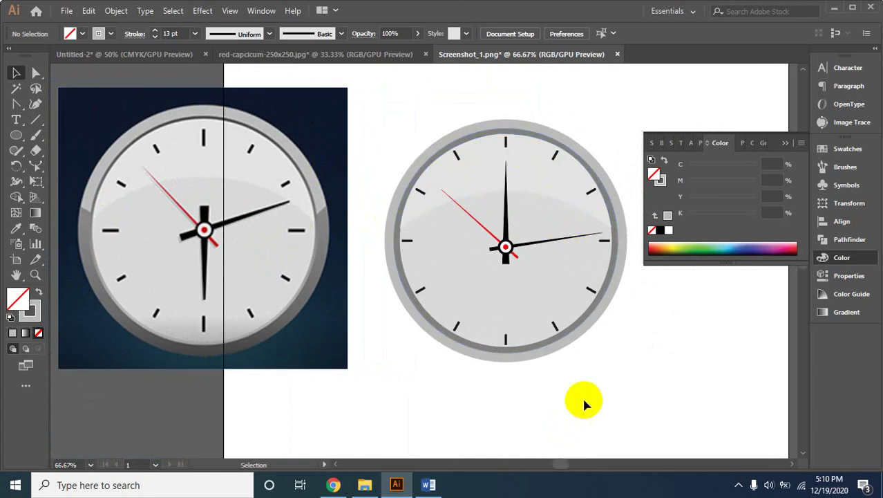
pyautogui.keyDown('ctrl'); pyautogui.keyDown('alt'); pyautogui.click(428, 310); pyautogui.keyUp('alt'); pyautogui.keyUp('ctrl')
pyautogui.moveTo(442, 286); pyautogui.dragTo(426, 313)
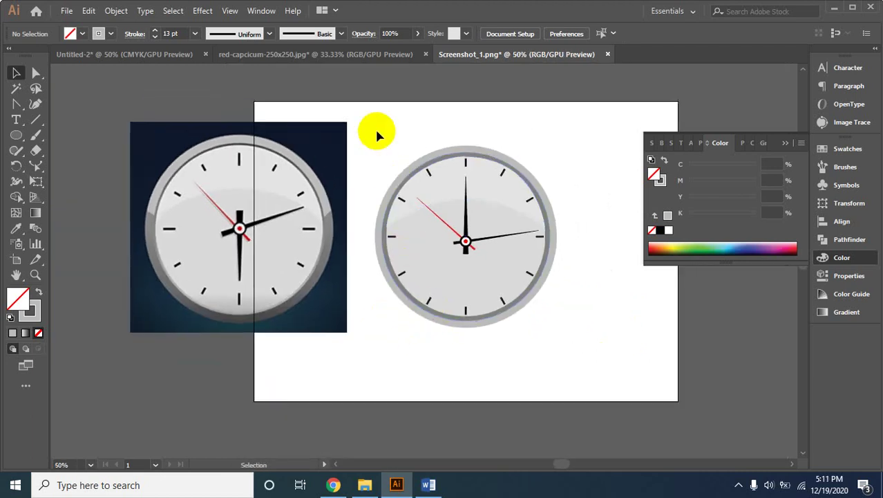
# Marquee-select all parts of the redrawn clock and group them
pyautogui.moveTo(374, 136); pyautogui.dragTo(571, 326)
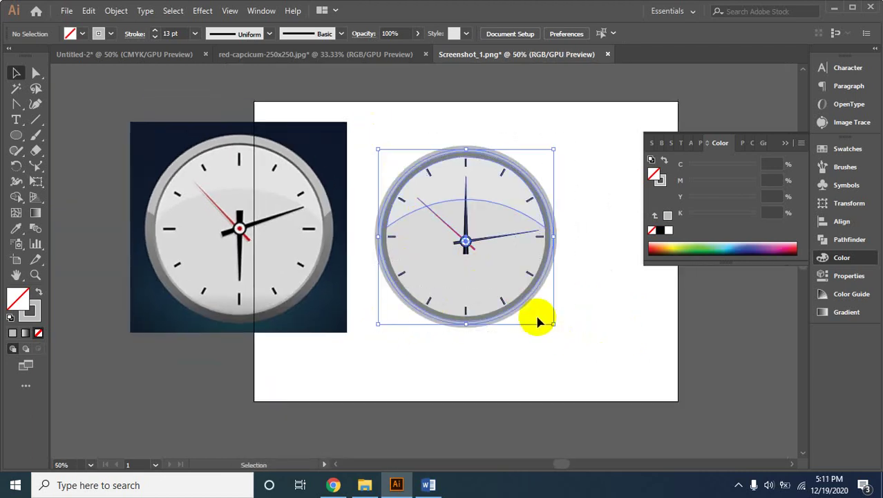
pyautogui.hotkey('ctrl', 'g')
pyautogui.hotkey('ctrl', 'h')
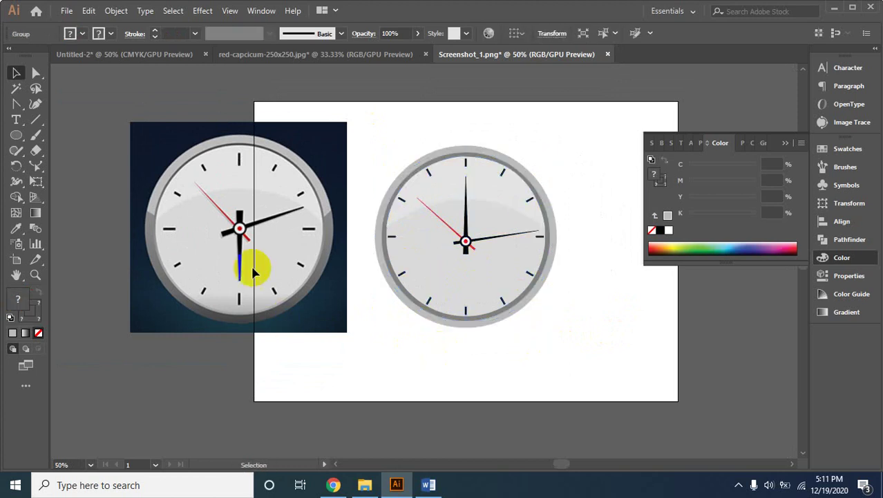
# Move the reference clock image to the left of the artboard
pyautogui.click(335, 192)
pyautogui.moveTo(310, 208); pyautogui.dragTo(145, 206)
pyautogui.moveTo(160, 266); pyautogui.dragTo(227, 249)
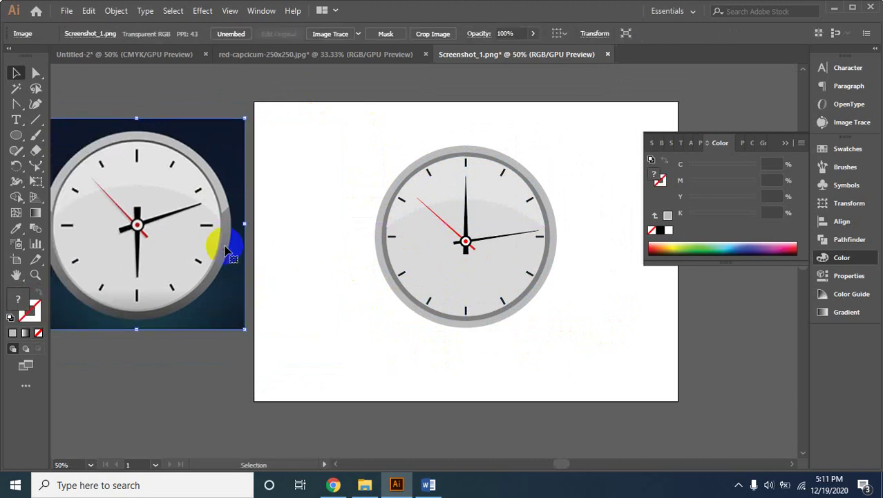
# Draw a 297 × 210 mm rectangle over the artboard and fill it with the reference's dark navy
pyautogui.click(17, 139)
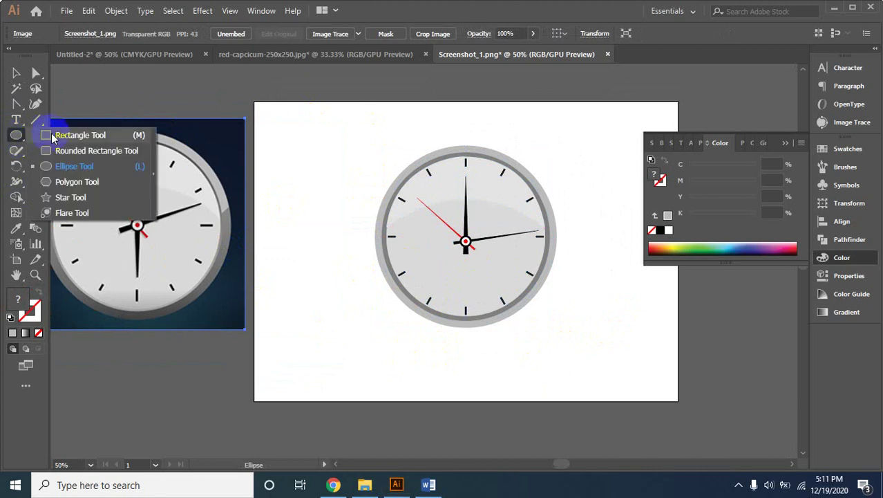
pyautogui.click(46, 133)
pyautogui.click(259, 101)
pyautogui.moveTo(256, 101); pyautogui.dragTo(679, 401)
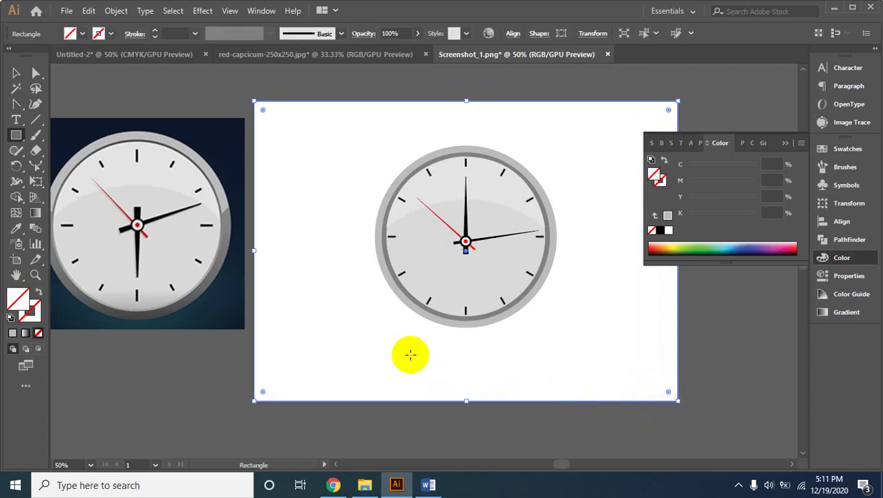
pyautogui.click(16, 228)
pyautogui.click(220, 309)
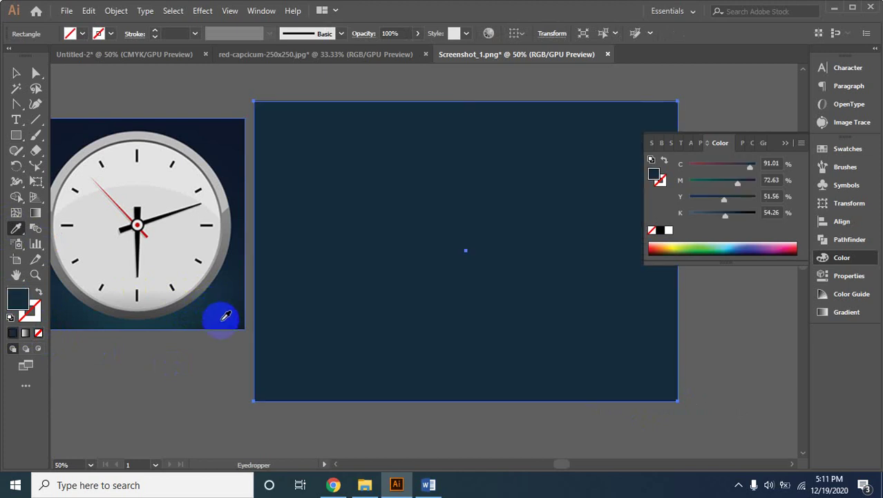
pyautogui.click(35, 212)
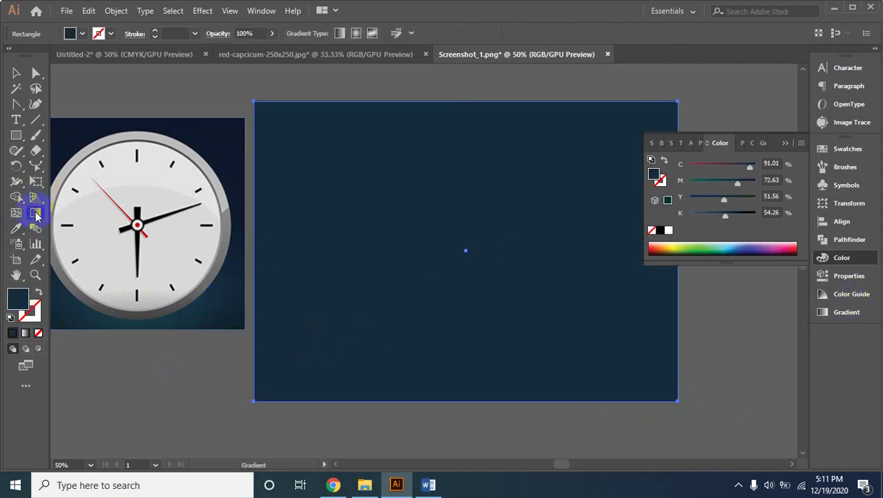
# Apply a radial gradient to the background rectangle and shift its midpoint left
pyautogui.click(845, 312)
pyautogui.click(724, 164)
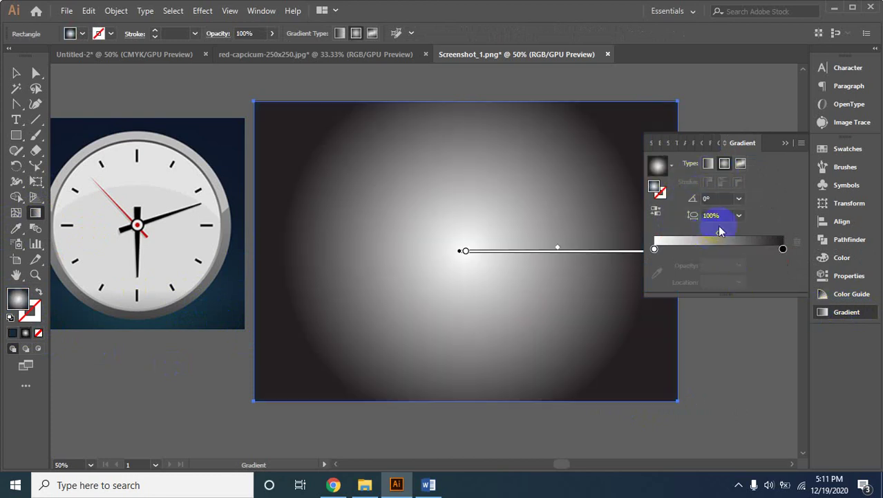
pyautogui.moveTo(718, 233)
pyautogui.mouseDown()
pyautogui.moveTo(676, 241)
pyautogui.moveTo(703, 235)
pyautogui.moveTo(692, 236)
pyautogui.mouseUp()
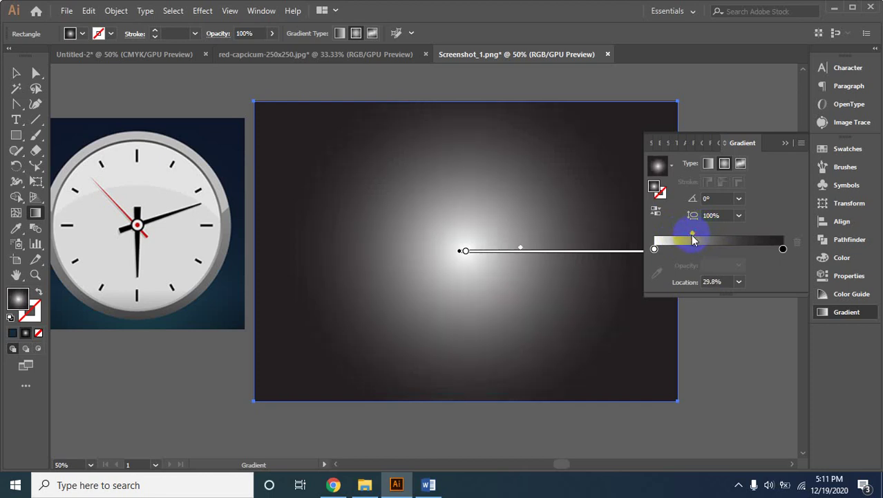
# Sample the clock's dark navy into both gradient colour stops
pyautogui.moveTo(782, 249)
pyautogui.mouseDown()
pyautogui.moveTo(778, 258)
pyautogui.moveTo(783, 250)
pyautogui.mouseUp()
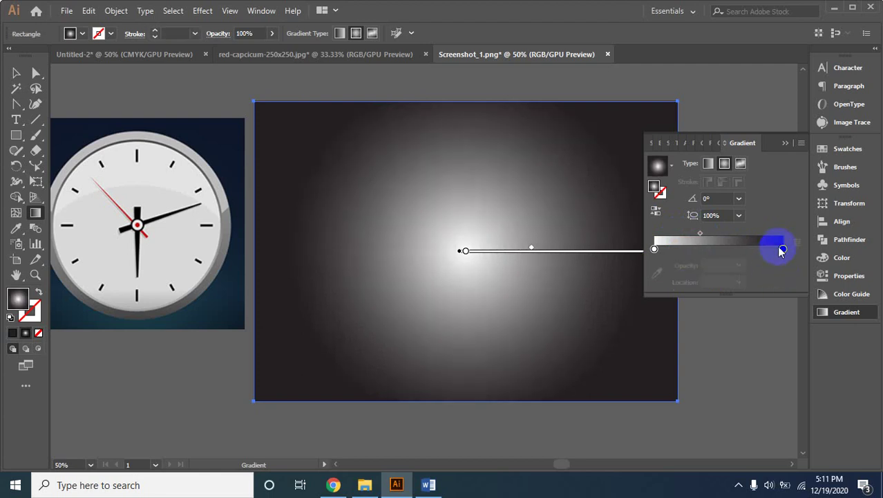
pyautogui.doubleClick(783, 249)
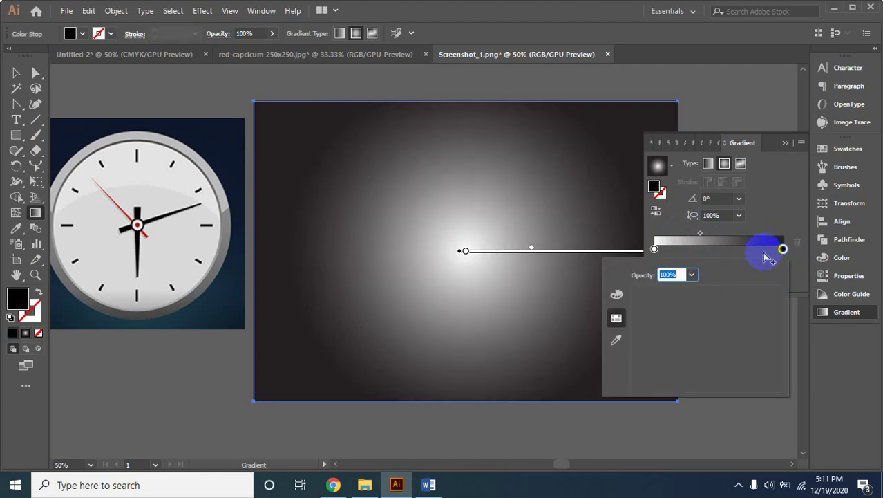
pyautogui.click(617, 341)
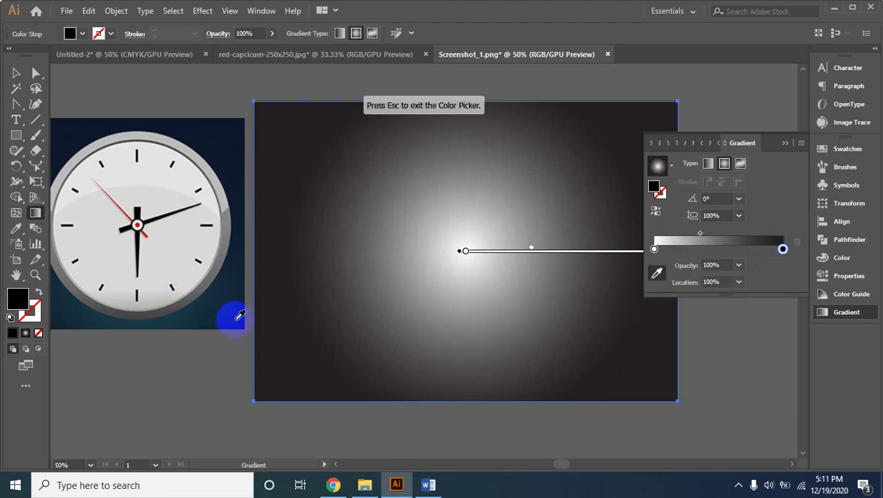
pyautogui.click(241, 317)
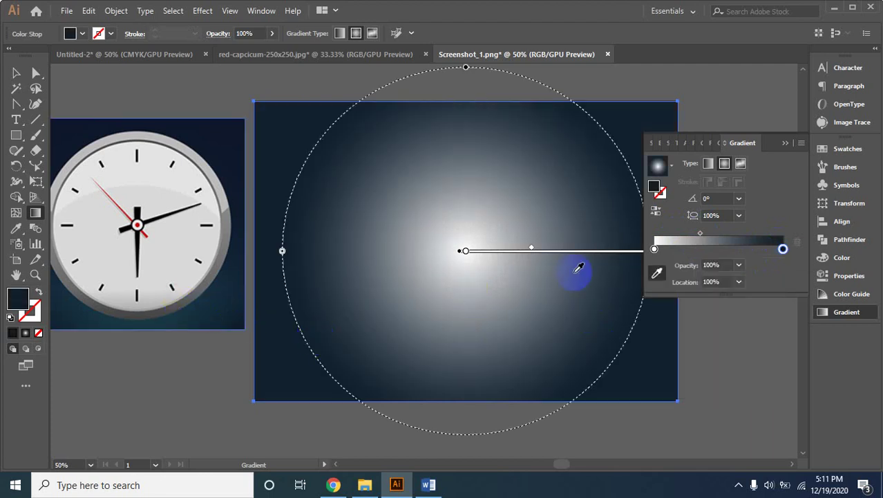
pyautogui.click(655, 249)
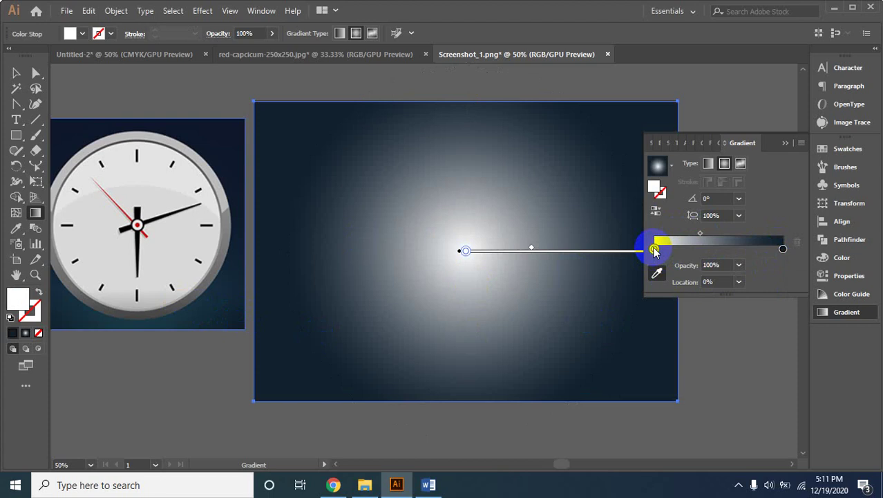
pyautogui.doubleClick(654, 249)
pyautogui.click(616, 339)
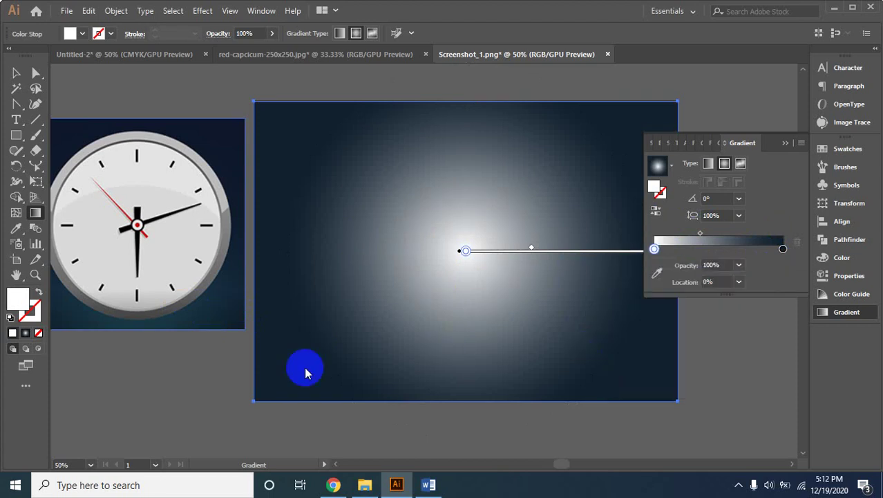
pyautogui.click(206, 291)
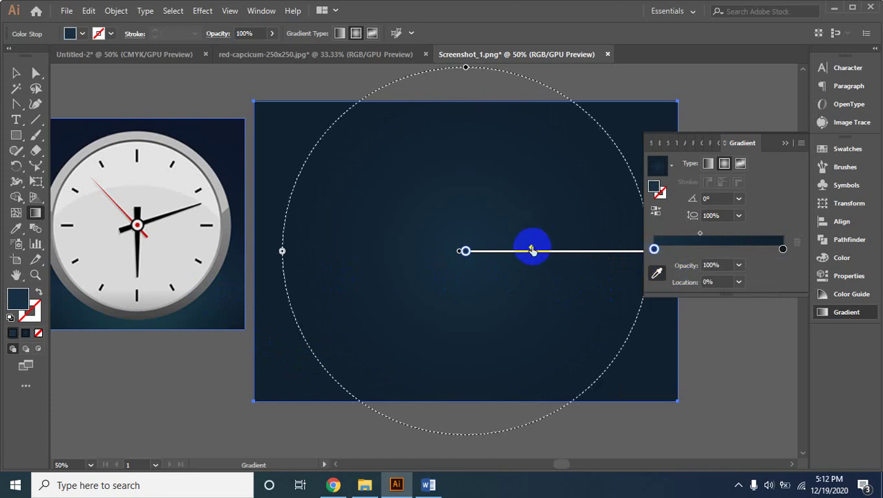
# Move the gradient midpoint right, then undo the last two gradient changes
pyautogui.moveTo(530, 249); pyautogui.dragTo(601, 251)
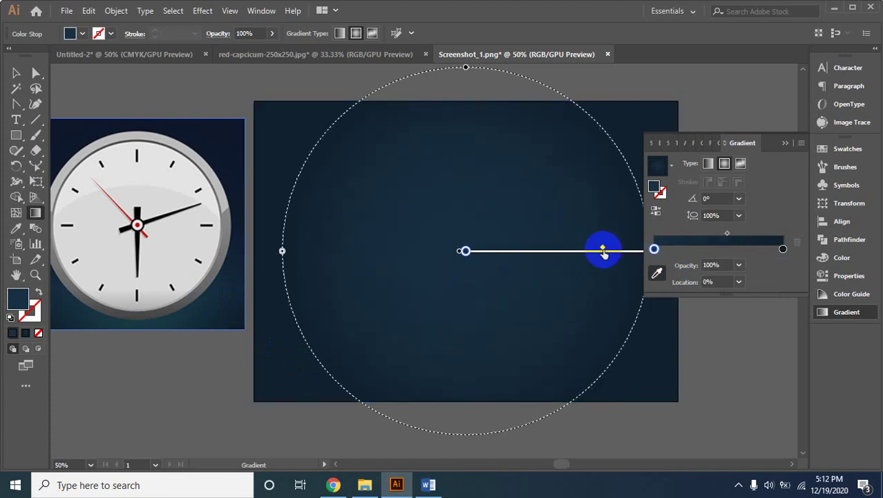
pyautogui.click(655, 250)
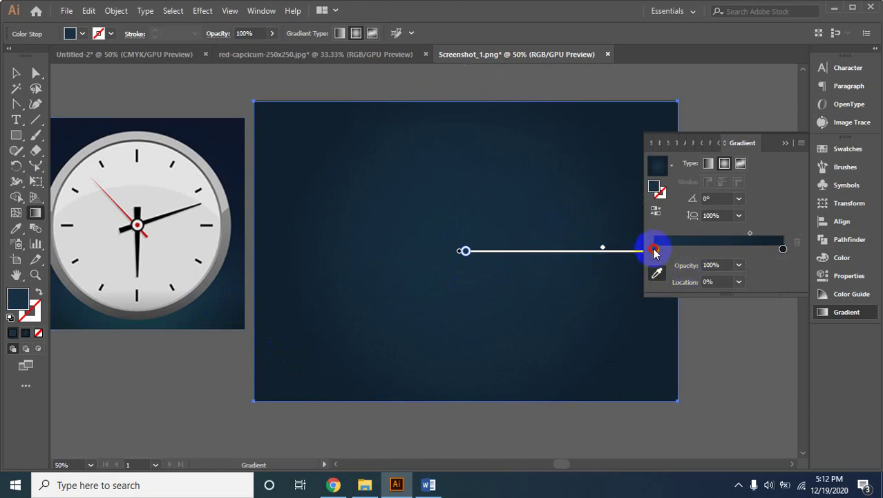
pyautogui.doubleClick(655, 250)
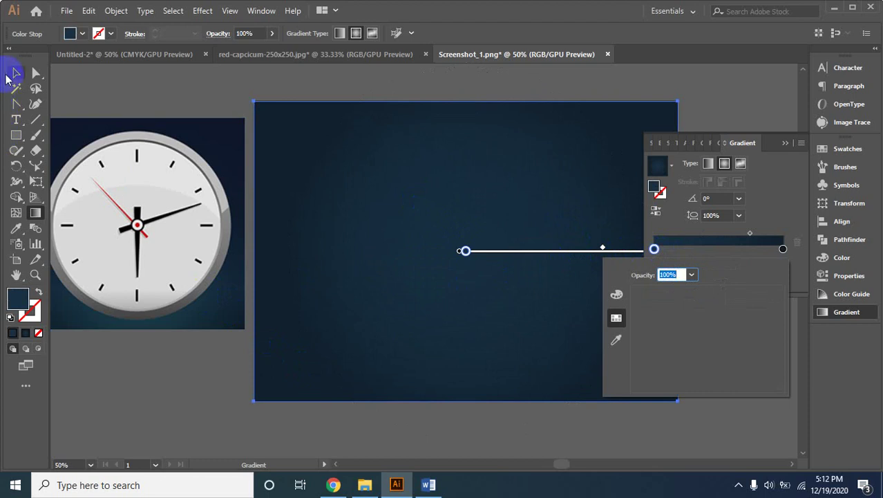
pyautogui.click(16, 73)
pyautogui.hotkey('ctrl', 'z')
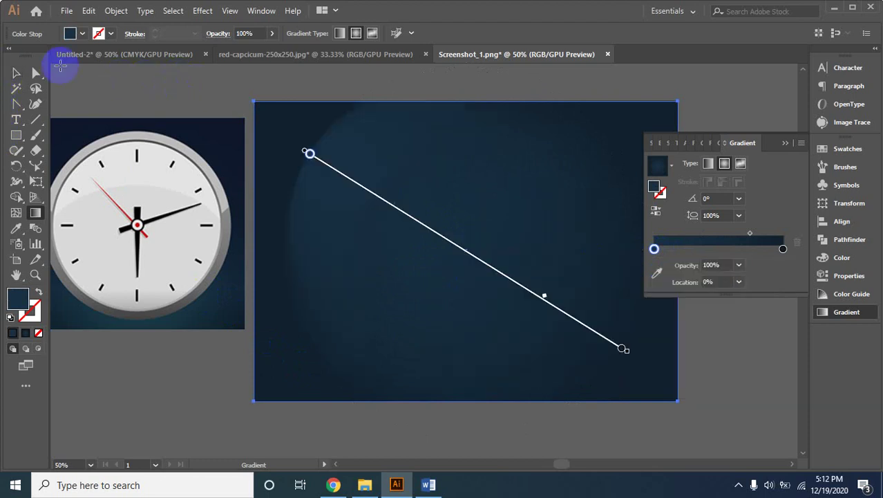
pyautogui.hotkey('ctrl', 'z')
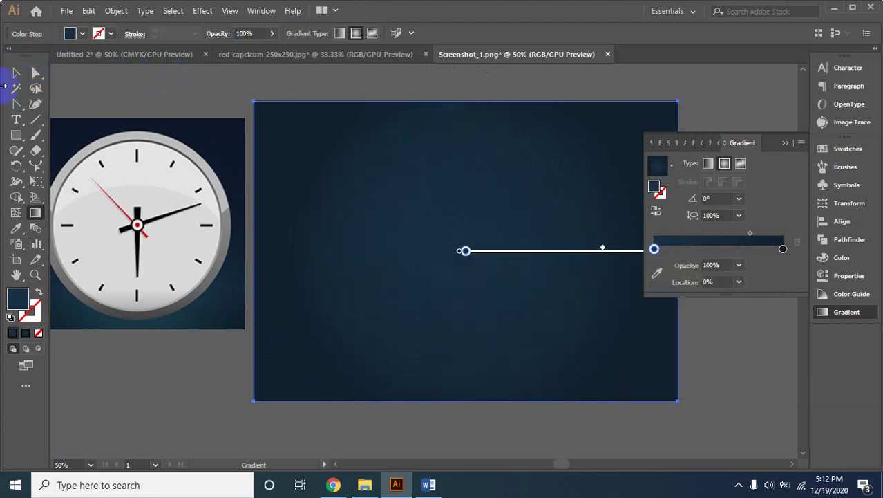
# Select the background rectangle and paste the clock copy onto it
pyautogui.click(15, 73)
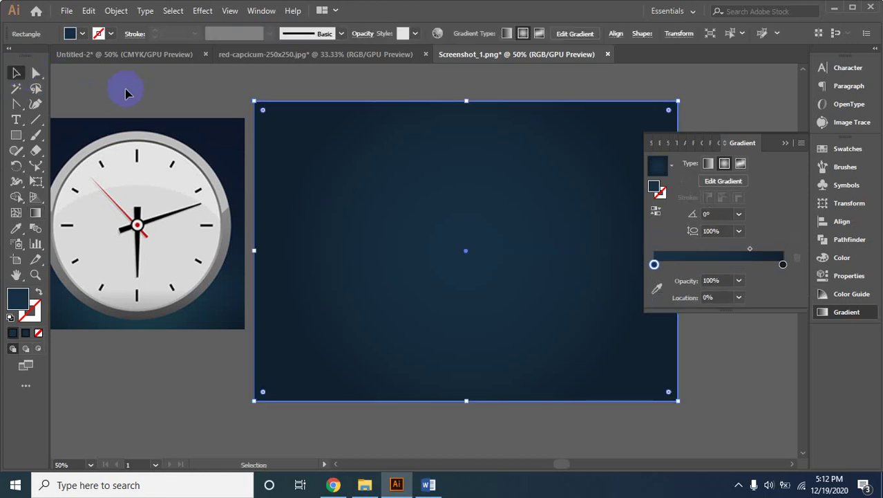
pyautogui.click(377, 230)
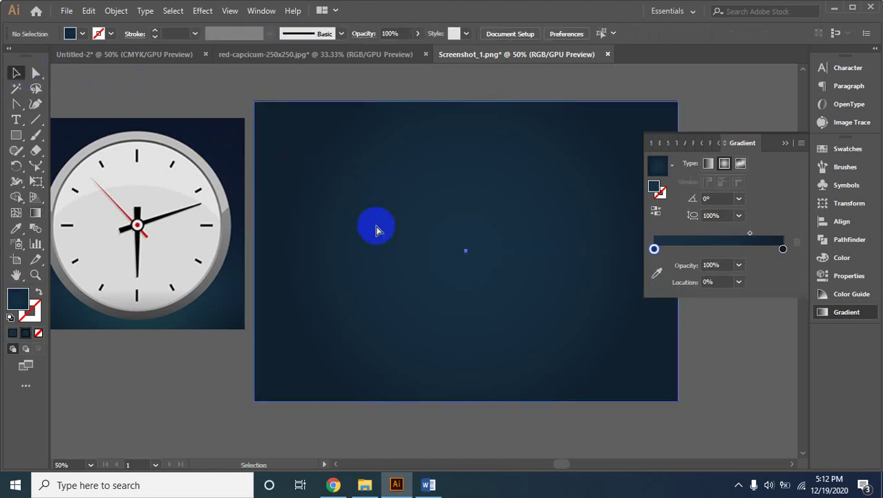
pyautogui.hotkey('ctrl', 'v')
pyautogui.click(376, 222)
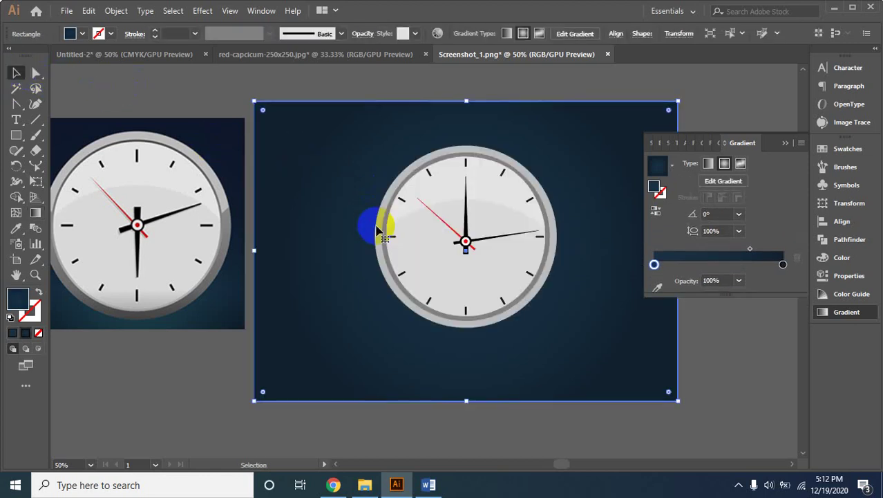
pyautogui.click(214, 85)
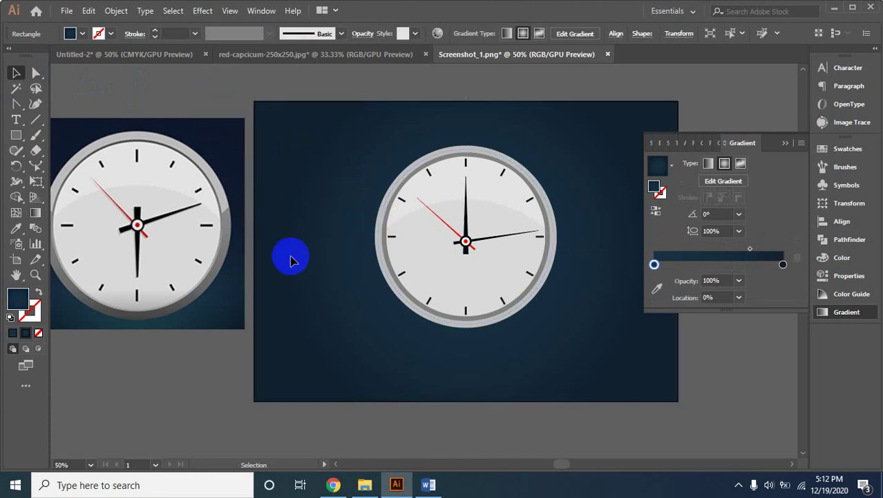
pyautogui.keyDown('alt'); pyautogui.click(360, 337); pyautogui.keyUp('alt')
pyautogui.keyDown('alt'); pyautogui.click(415, 321); pyautogui.keyUp('alt')
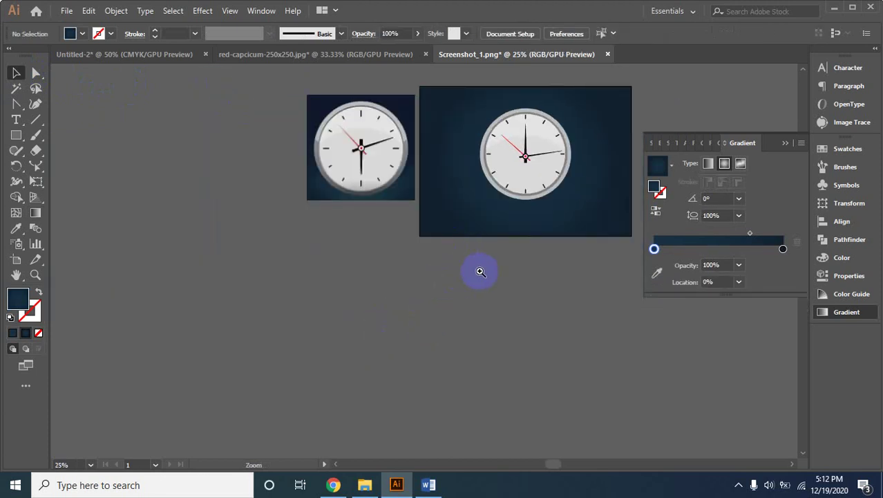
pyautogui.click(483, 271)
pyautogui.scroll(1, 463, 269)
pyautogui.scroll(3, 429, 311)
pyautogui.click(410, 283)
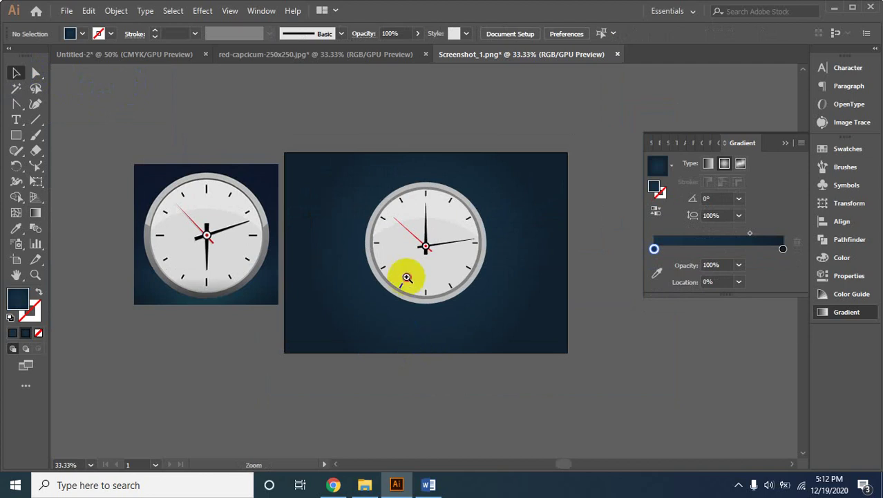
pyautogui.click(430, 261)
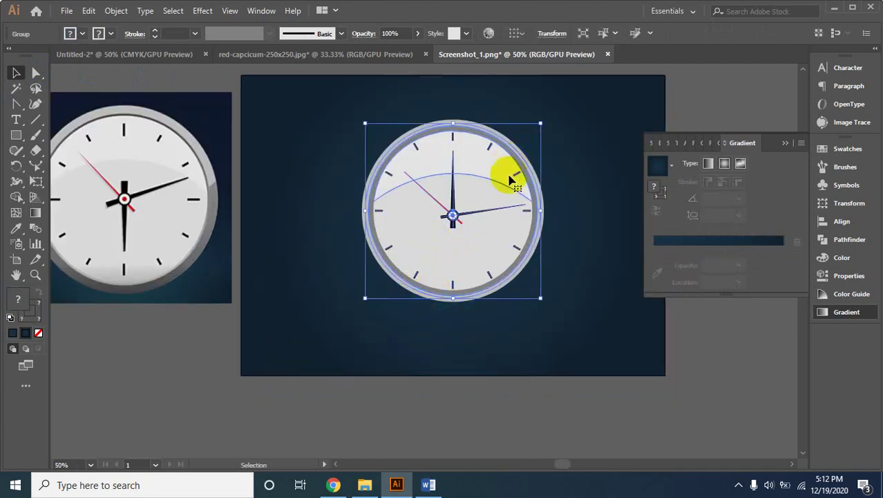
pyautogui.click(557, 33)
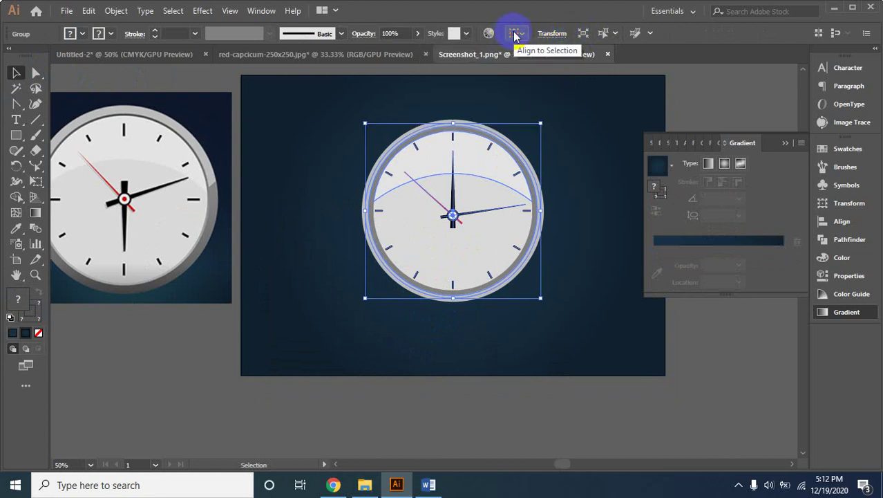
pyautogui.click(521, 35)
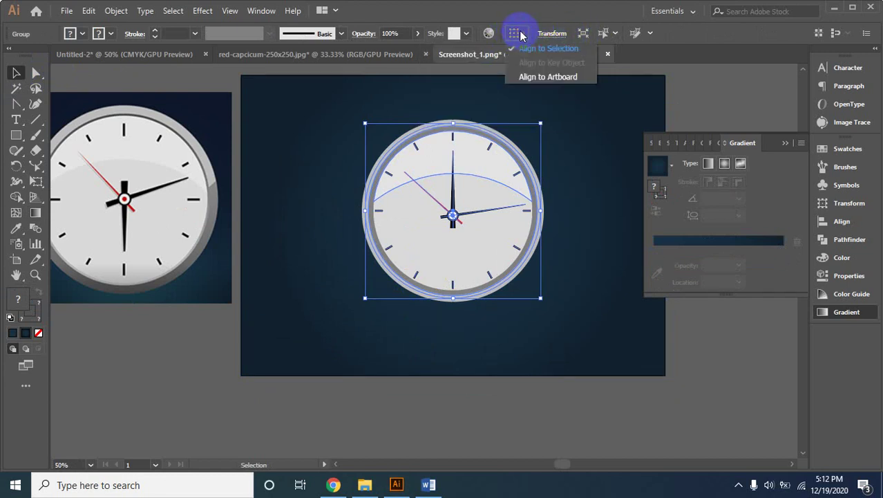
pyautogui.click(534, 48)
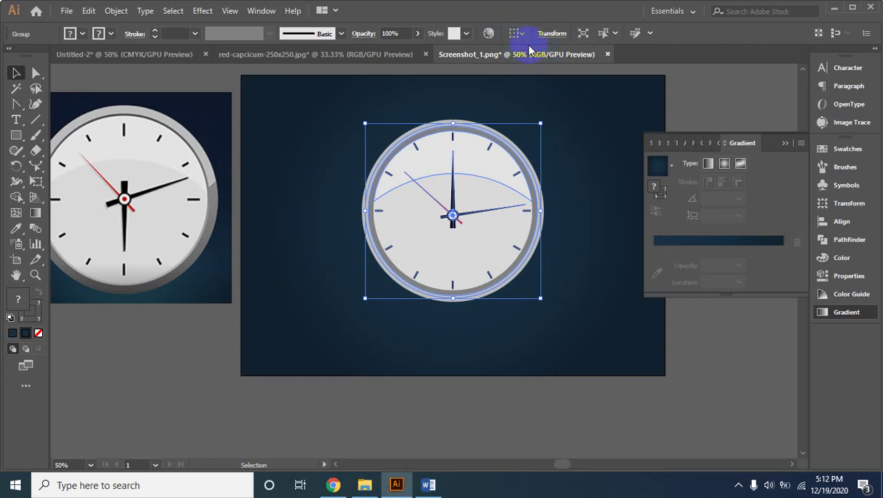
pyautogui.click(550, 35)
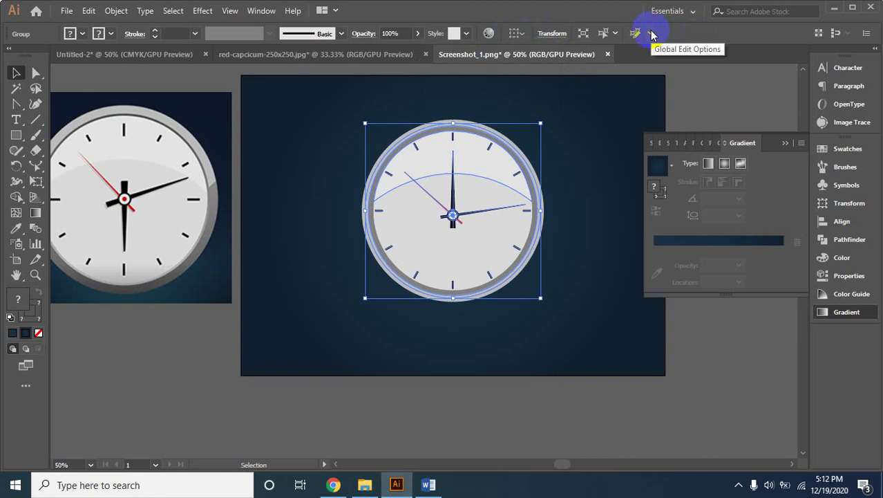
pyautogui.click(520, 35)
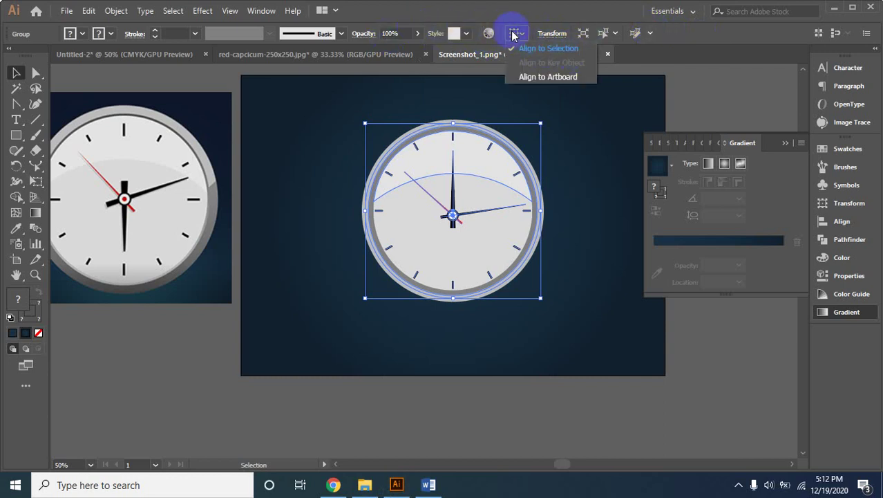
pyautogui.click(336, 14)
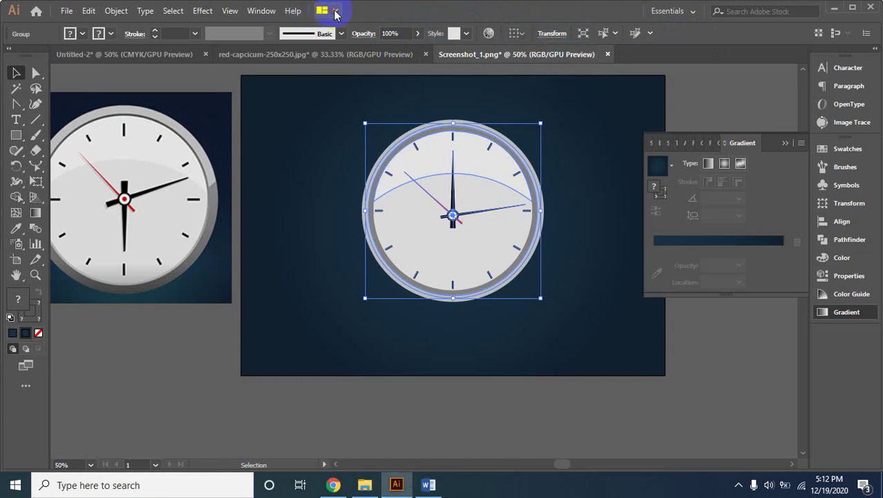
pyautogui.click(336, 14)
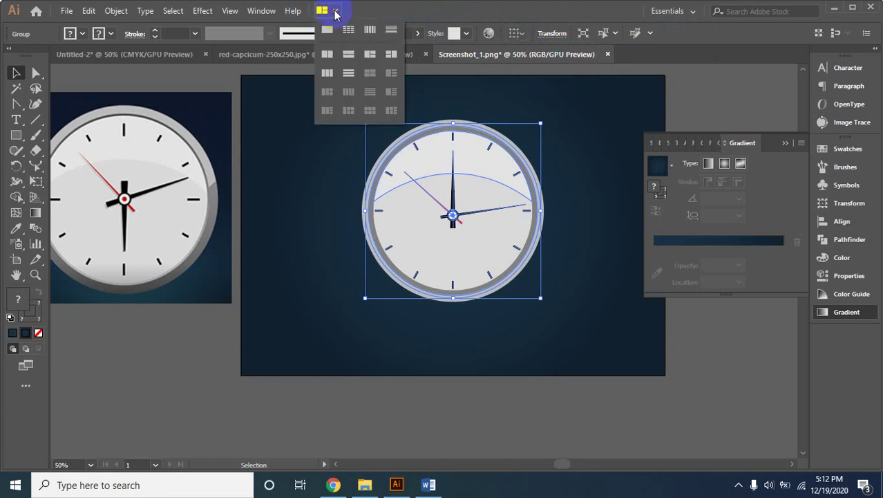
pyautogui.click(327, 32)
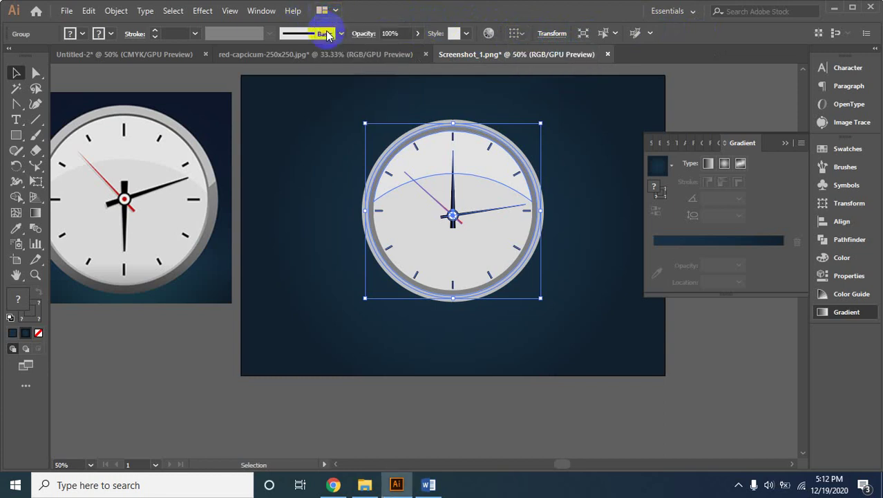
pyautogui.click(607, 137)
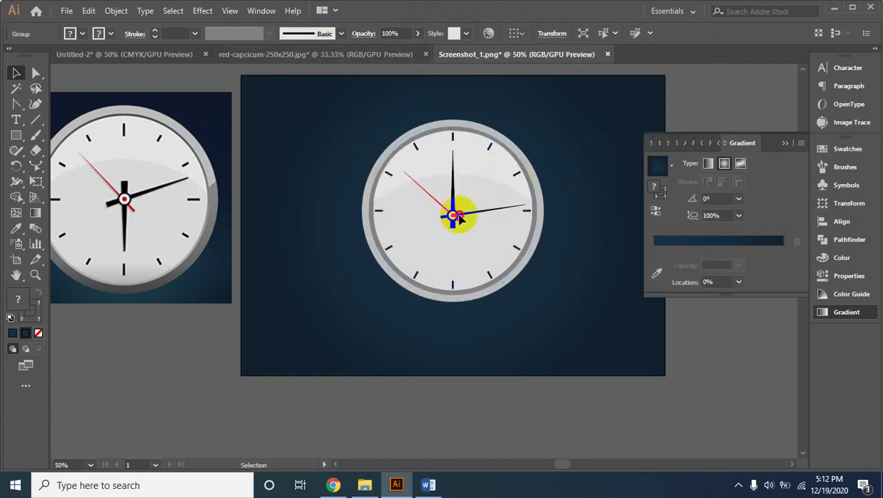
# Nudge the clock group slightly downward and check the selection
pyautogui.click(452, 216)
pyautogui.press('Down')
pyautogui.press('Down')
pyautogui.press('Down')
pyautogui.press('Down')
pyautogui.press('Down')
pyautogui.press('Down')
pyautogui.press('Down')
pyautogui.press('Down')
pyautogui.press('Down')
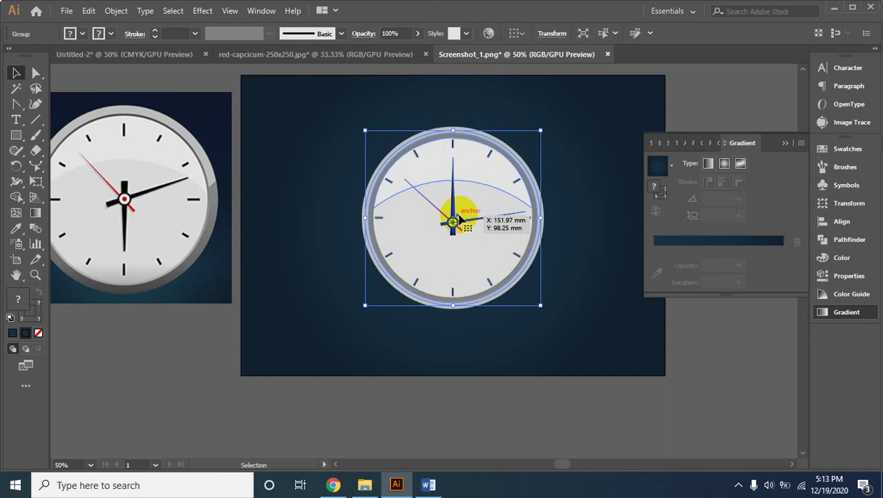
pyautogui.click(725, 122)
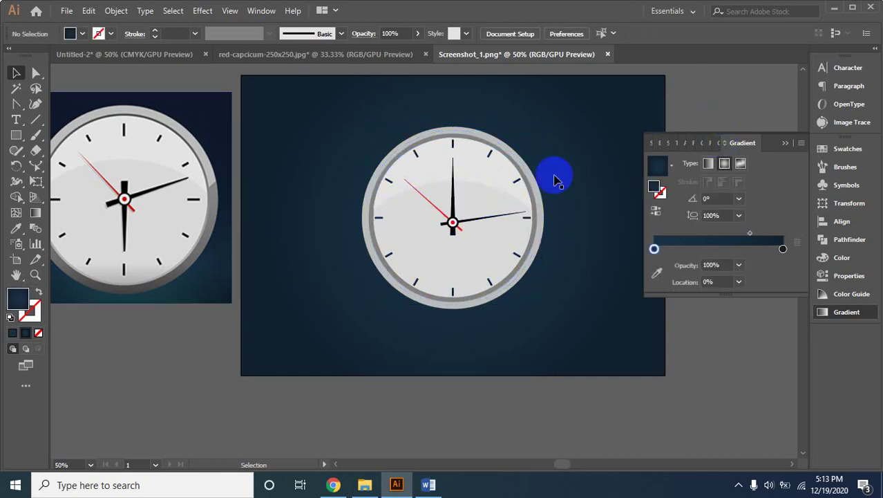
pyautogui.click(412, 235)
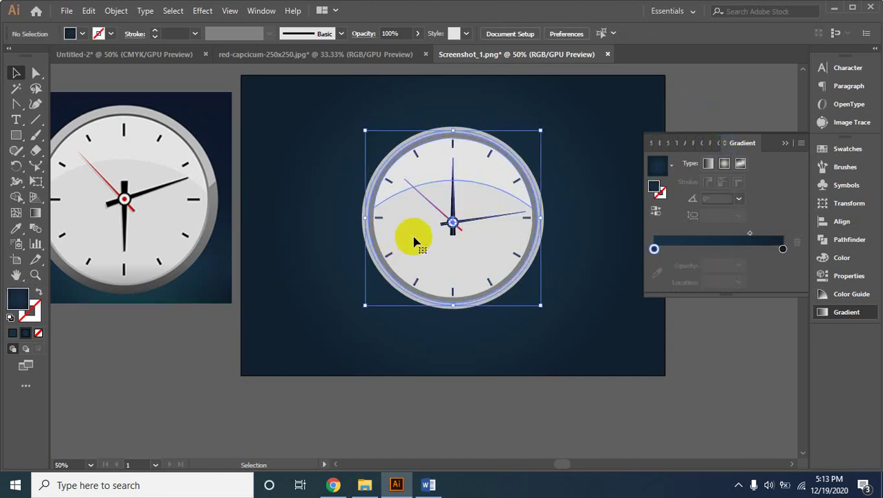
pyautogui.click(670, 83)
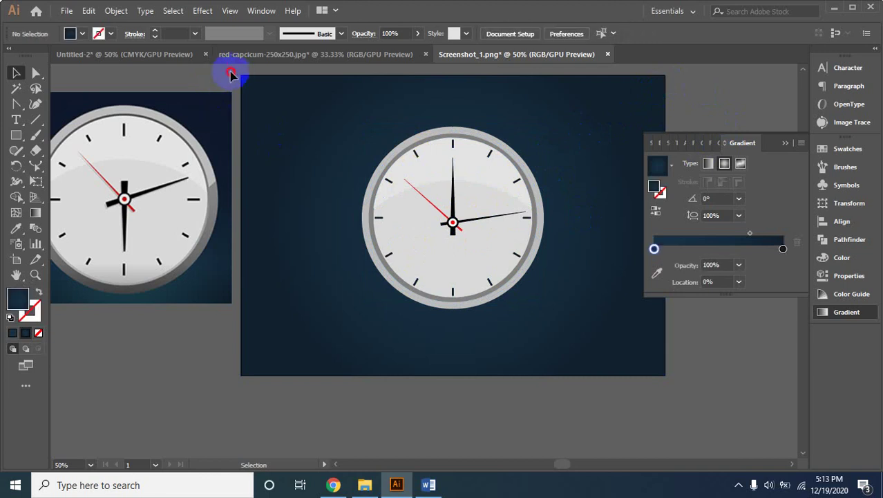
pyautogui.click(488, 238)
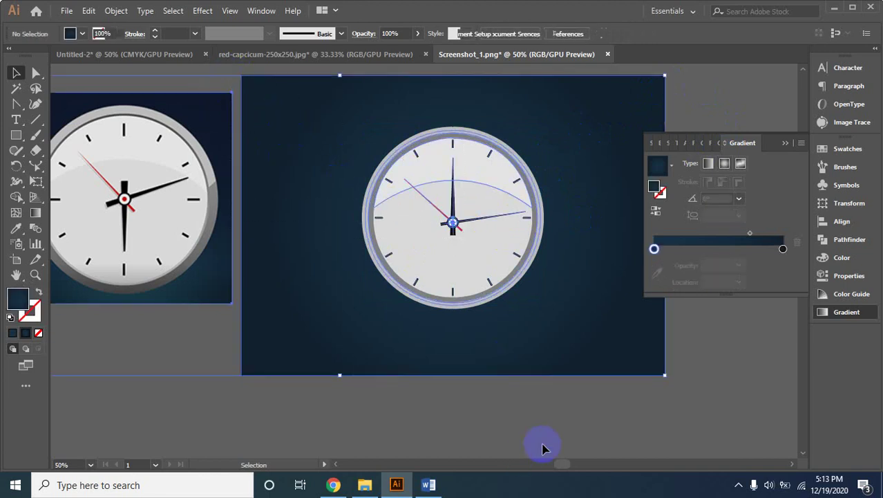
# Pan back to the clock artboard and check the clock, minute hand and background selections
pyautogui.hscroll(-5, 541, 447)
pyautogui.moveTo(672, 397)
pyautogui.mouseDown()
pyautogui.moveTo(341, 394)
pyautogui.moveTo(340, 421)
pyautogui.mouseUp()
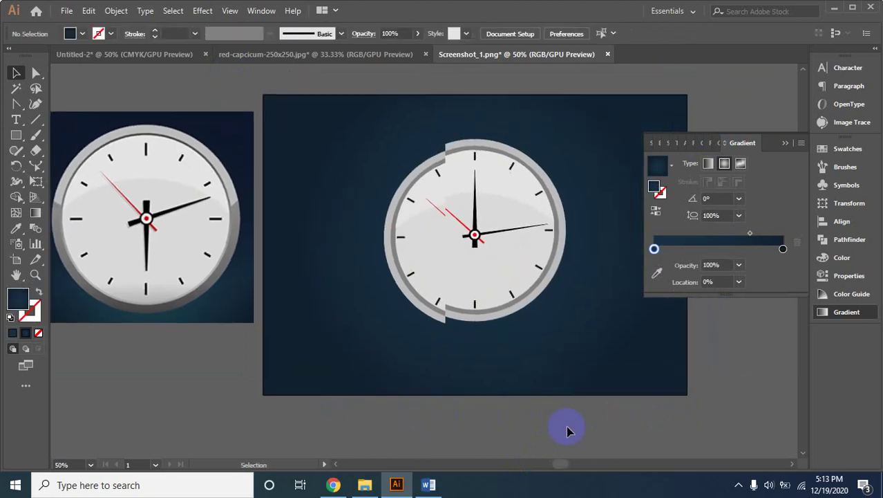
pyautogui.click(430, 303)
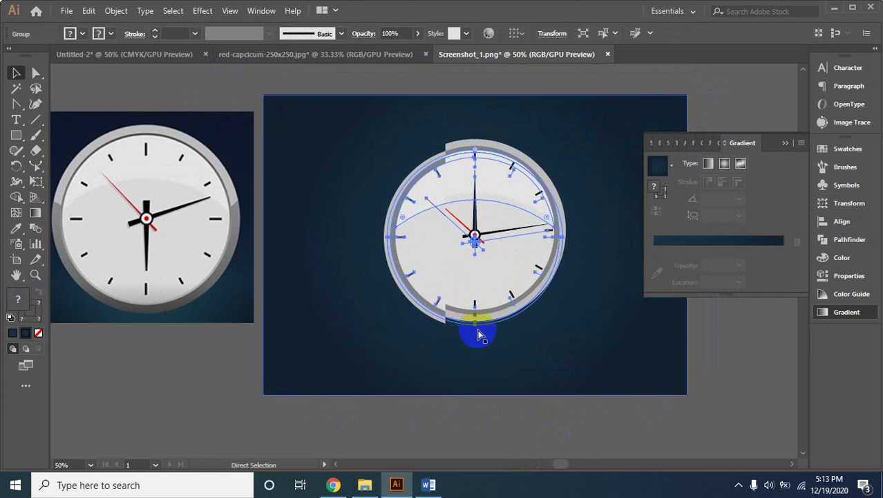
pyautogui.click(492, 248)
pyautogui.click(480, 138)
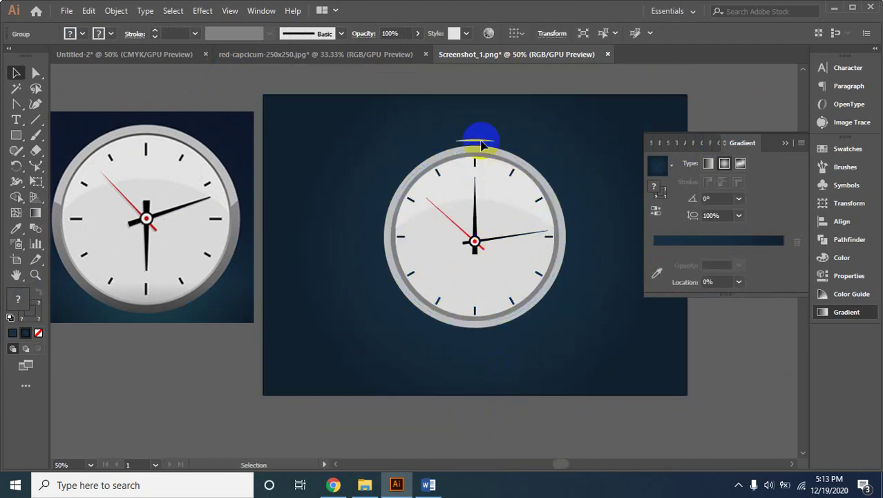
pyautogui.click(514, 367)
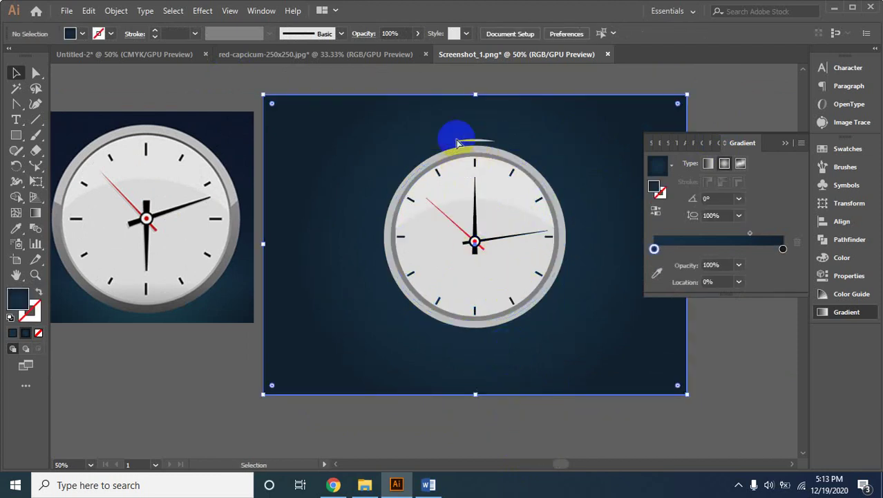
pyautogui.click(420, 85)
# Shift the shine arc above the clock slightly left, then recheck the clock and background
pyautogui.moveTo(475, 146); pyautogui.dragTo(470, 142)
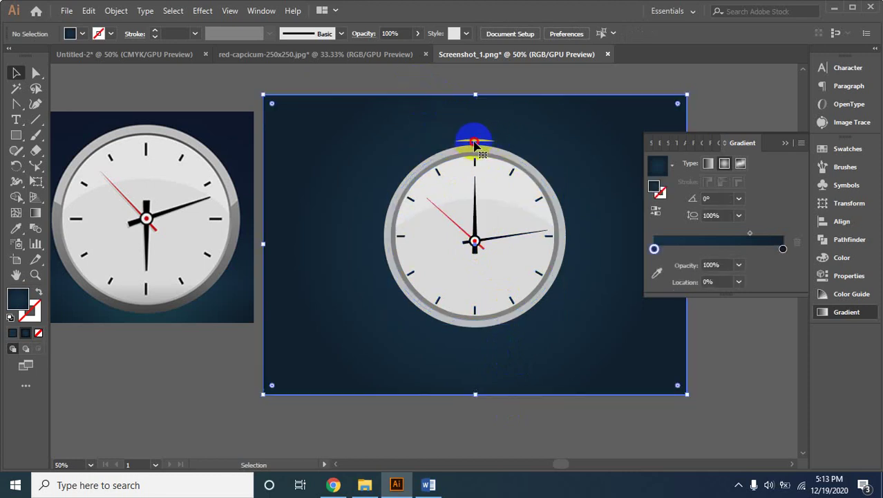
pyautogui.click(509, 395)
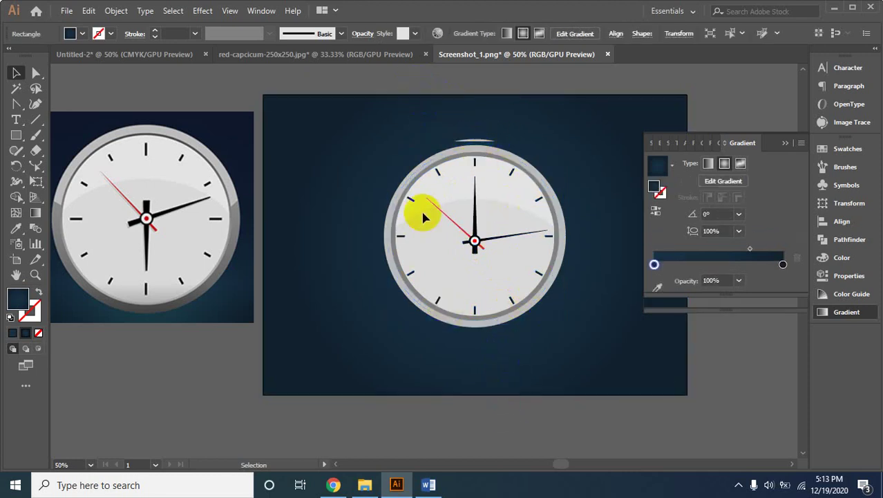
pyautogui.click(293, 81)
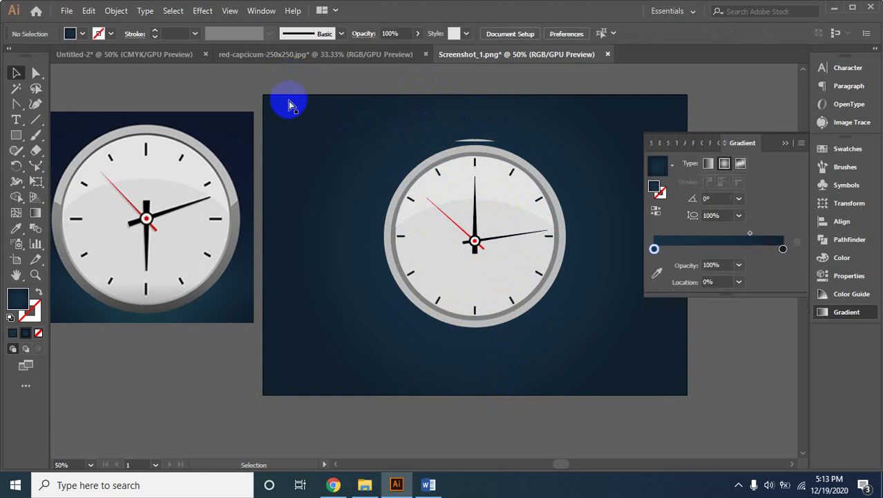
pyautogui.hotkey('ctrl', 'a')
pyautogui.click(465, 221)
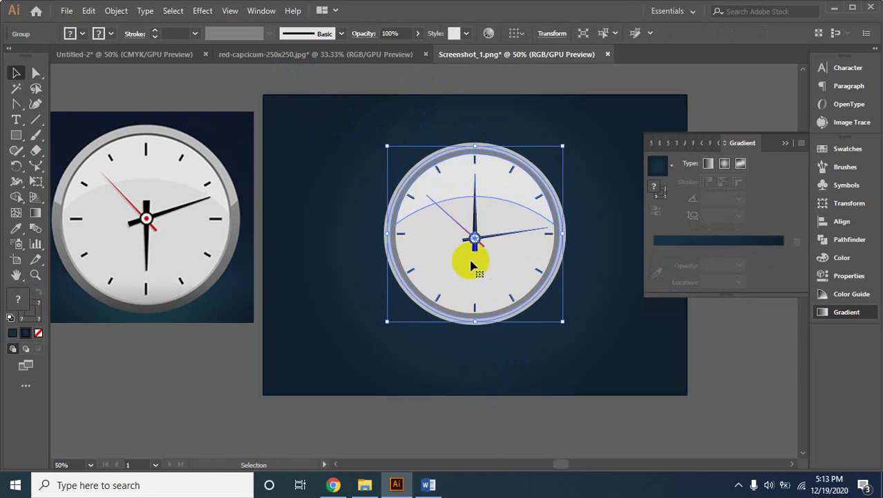
pyautogui.click(485, 75)
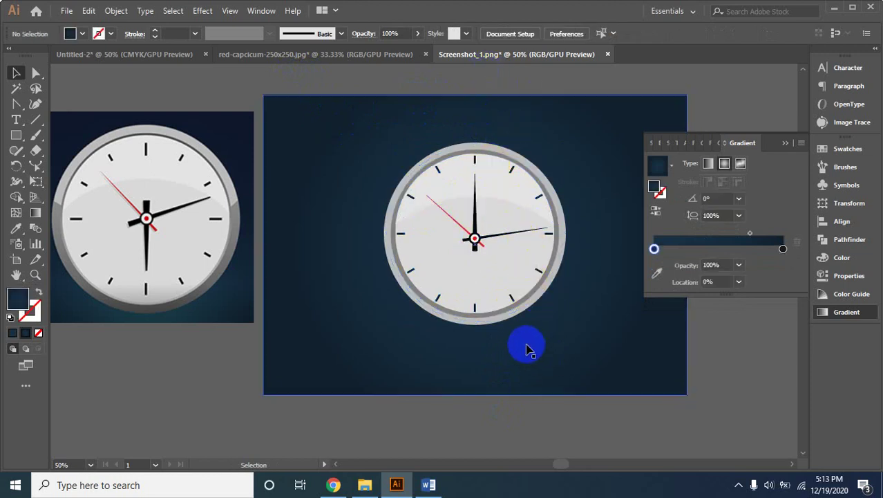
pyautogui.click(380, 268)
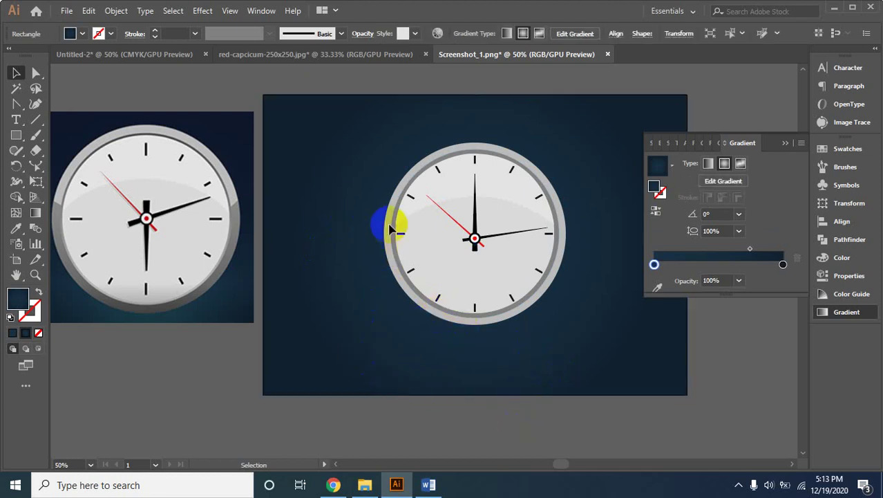
pyautogui.keyDown('ctrl'); pyautogui.keyDown('alt'); pyautogui.click(388, 261); pyautogui.keyUp('alt'); pyautogui.keyUp('ctrl')
pyautogui.keyDown('ctrl'); pyautogui.click(418, 243); pyautogui.keyUp('ctrl')
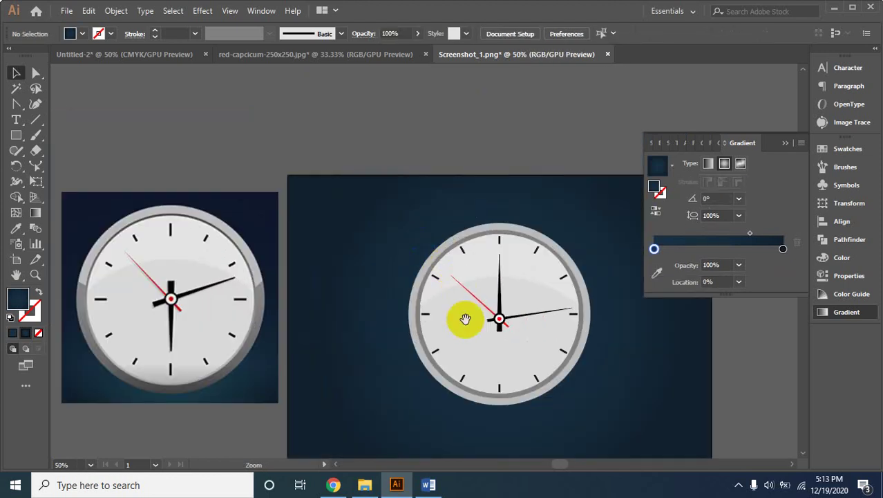
pyautogui.moveTo(458, 293); pyautogui.dragTo(410, 253)
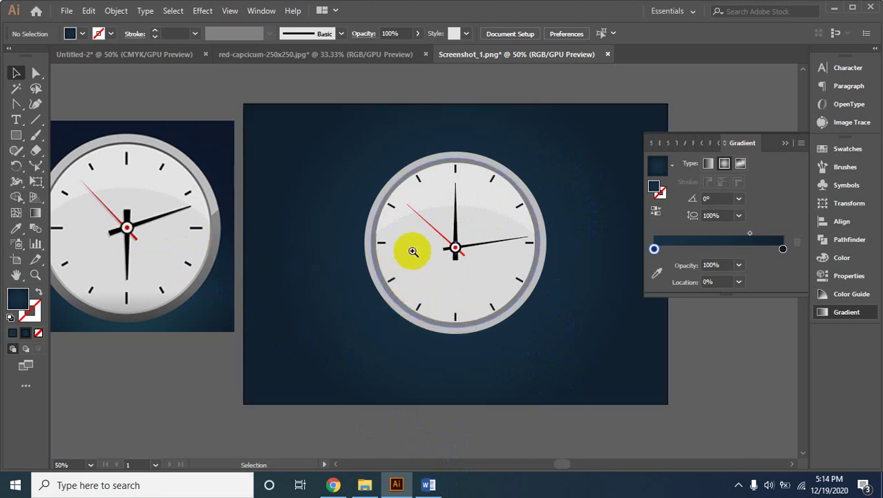
pyautogui.click(450, 195)
pyautogui.click(451, 191)
pyautogui.click(440, 215)
# Ungroup the clock so individual tick marks can be selected
pyautogui.click(429, 268)
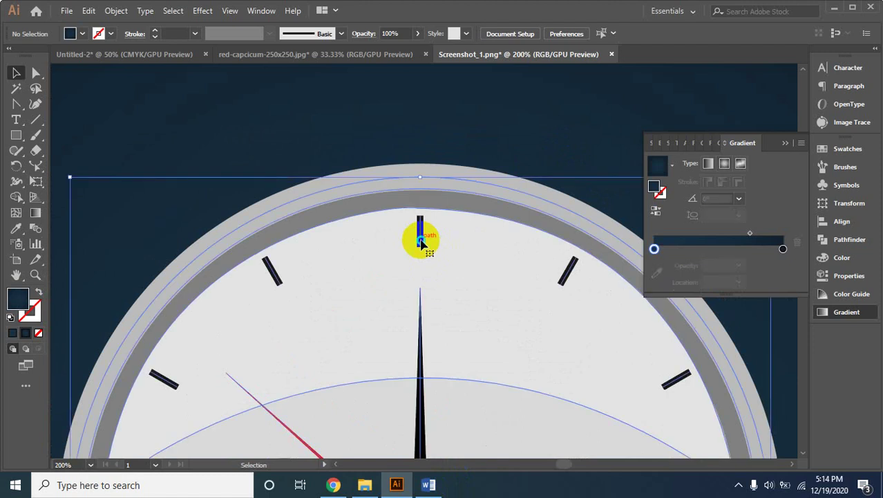
pyautogui.rightClick(421, 242)
pyautogui.click(456, 337)
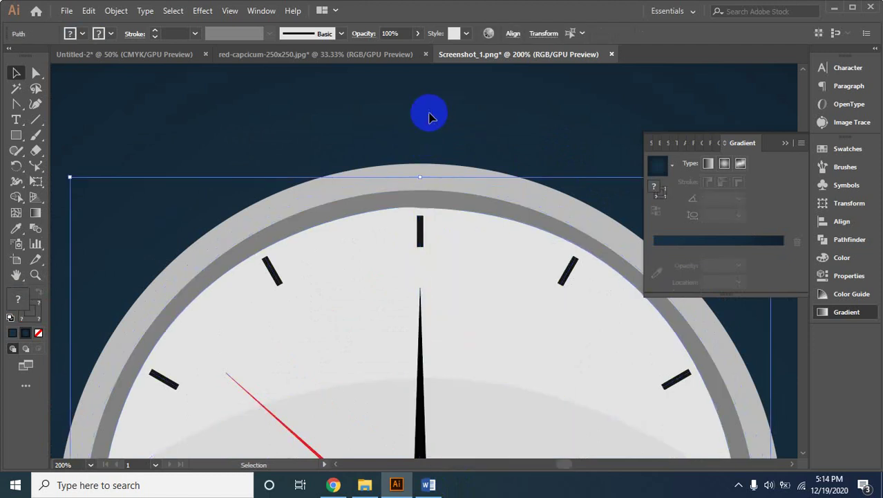
pyautogui.click(430, 115)
# Lengthen the 12 and 9 o'clock ticks by dragging their inner ends toward the centre
pyautogui.click(420, 223)
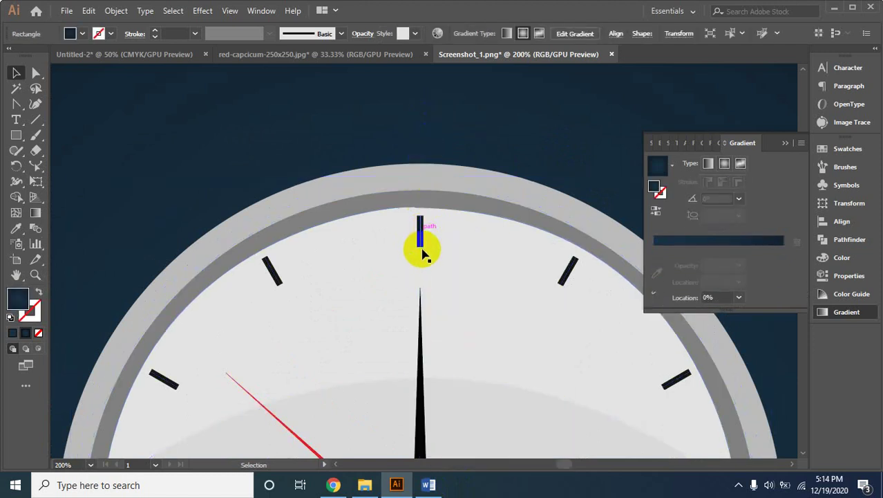
pyautogui.click(421, 240)
pyautogui.moveTo(420, 243); pyautogui.dragTo(421, 264)
pyautogui.moveTo(482, 327); pyautogui.dragTo(492, 69)
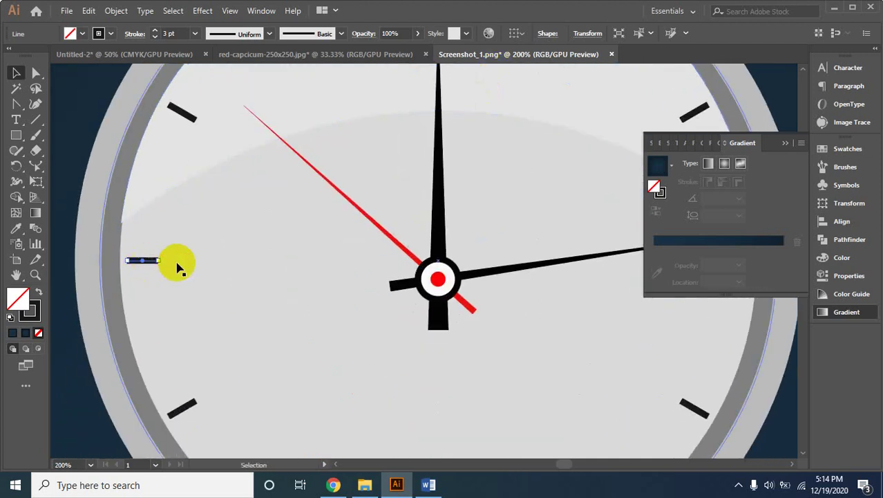
pyautogui.moveTo(150, 261); pyautogui.dragTo(180, 262)
# Lengthen the 6 and 3 o'clock ticks inward toward the centre
pyautogui.scroll(-5, 300, 331)
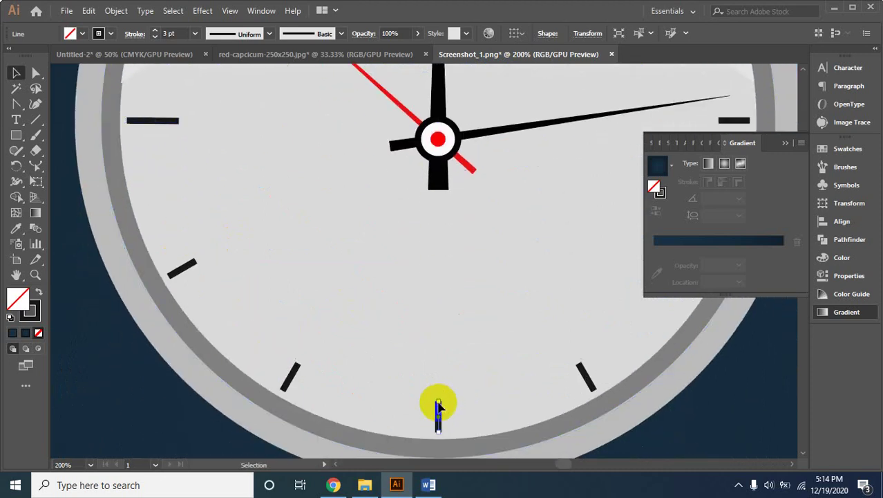
pyautogui.moveTo(438, 404); pyautogui.dragTo(438, 375)
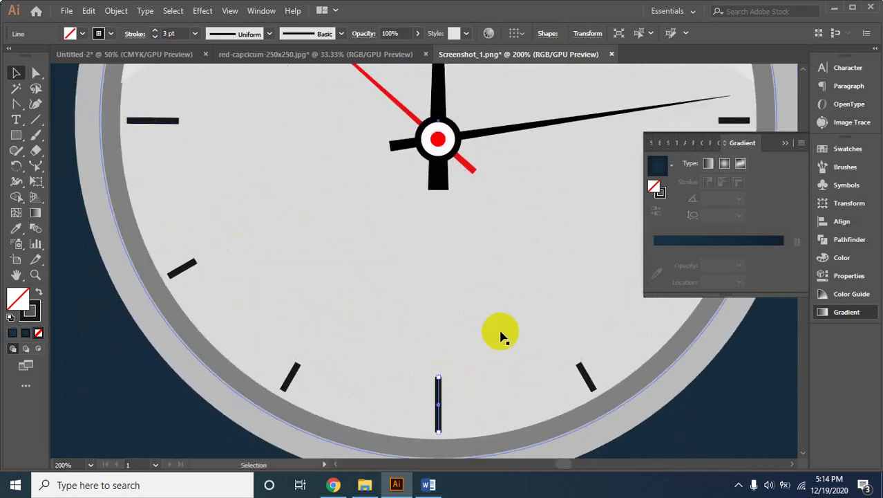
pyautogui.scroll(-1, 501, 308)
pyautogui.scroll(5, 502, 308)
pyautogui.scroll(3, 504, 309)
pyautogui.scroll(1, 556, 365)
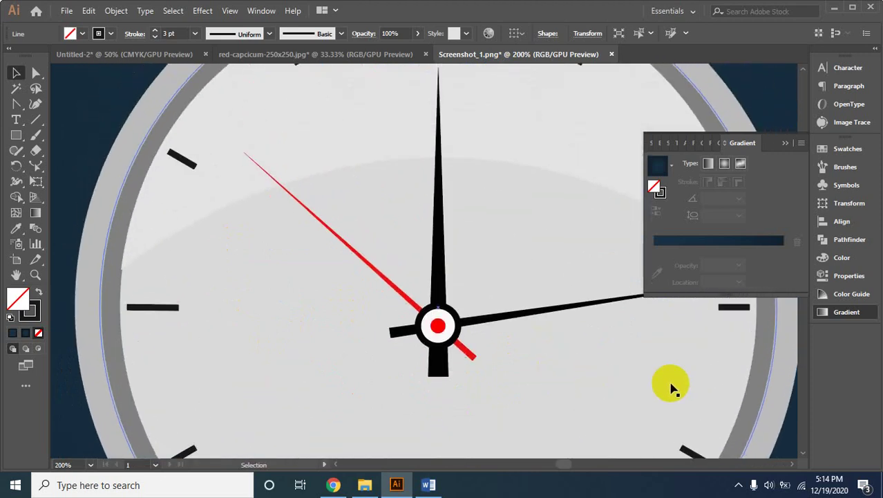
pyautogui.scroll(1, 664, 359)
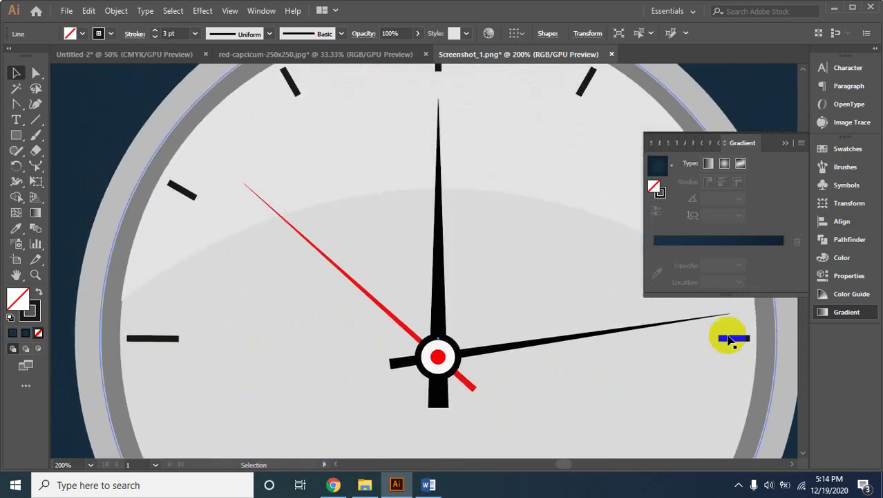
pyautogui.click(729, 339)
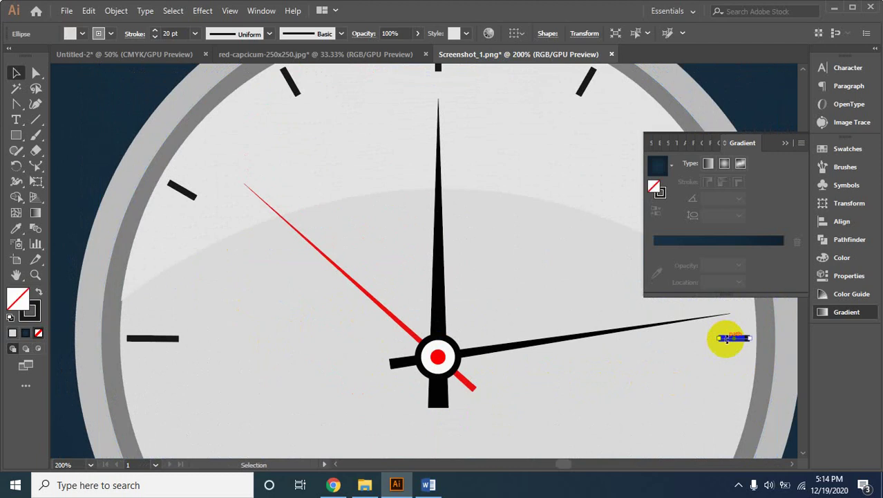
pyautogui.moveTo(721, 343); pyautogui.dragTo(697, 344)
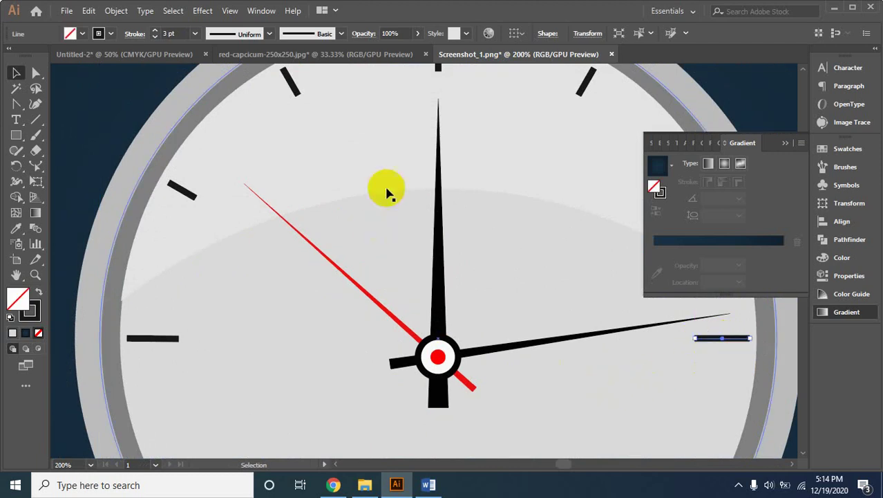
# Zoom back out to view the whole clock with its lengthened ticks
pyautogui.scroll(1, 412, 126)
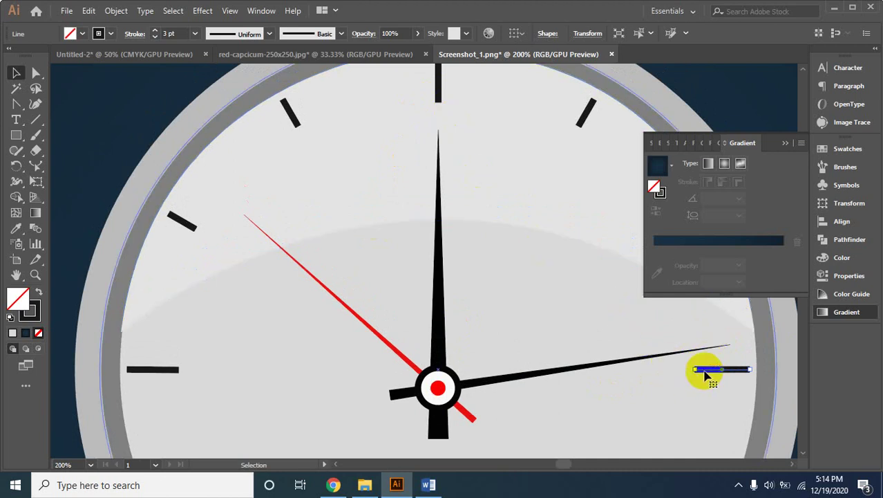
pyautogui.scroll(-3, 701, 367)
pyautogui.scroll(-3, 701, 362)
pyautogui.scroll(-2, 631, 350)
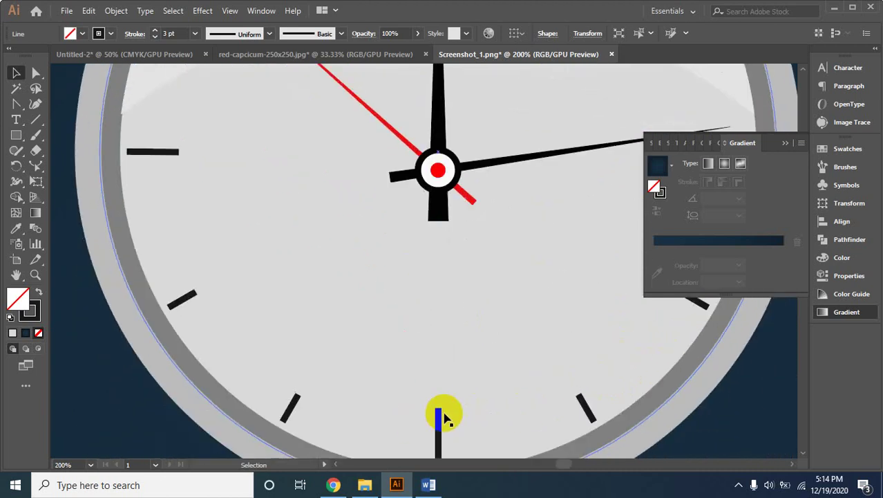
pyautogui.scroll(3, 207, 315)
pyautogui.scroll(2, 188, 261)
pyautogui.scroll(1, 253, 277)
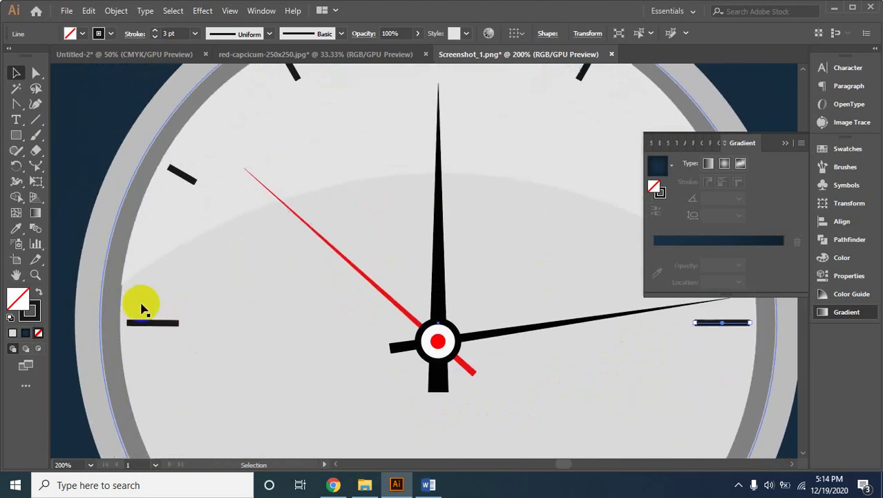
pyautogui.scroll(1, 188, 331)
pyautogui.scroll(1, 207, 339)
pyautogui.scroll(-2, 225, 338)
pyautogui.scroll(1, 228, 335)
pyautogui.scroll(1, 231, 334)
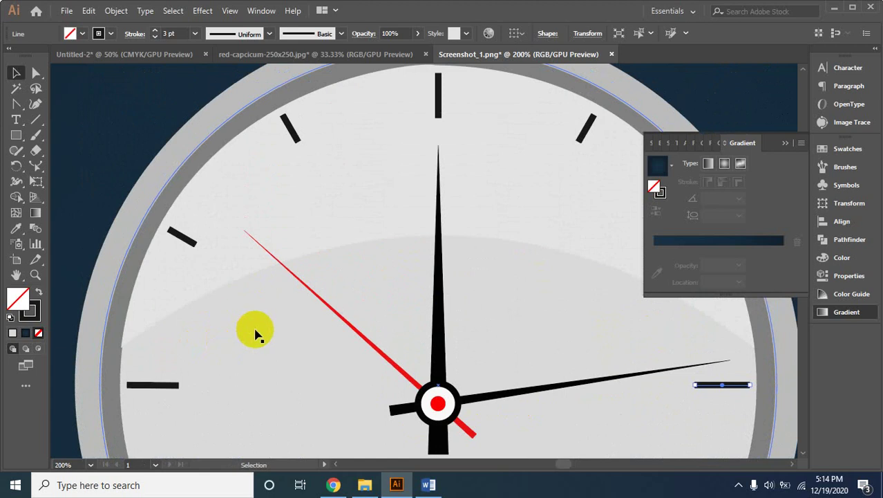
pyautogui.scroll(-1, 253, 332)
pyautogui.scroll(-1, 262, 327)
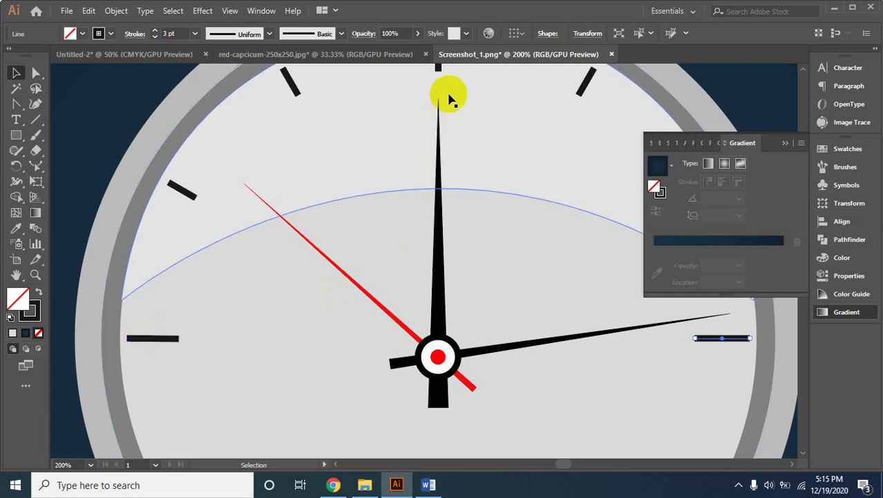
pyautogui.scroll(1, 433, 73)
pyautogui.scroll(2, 433, 72)
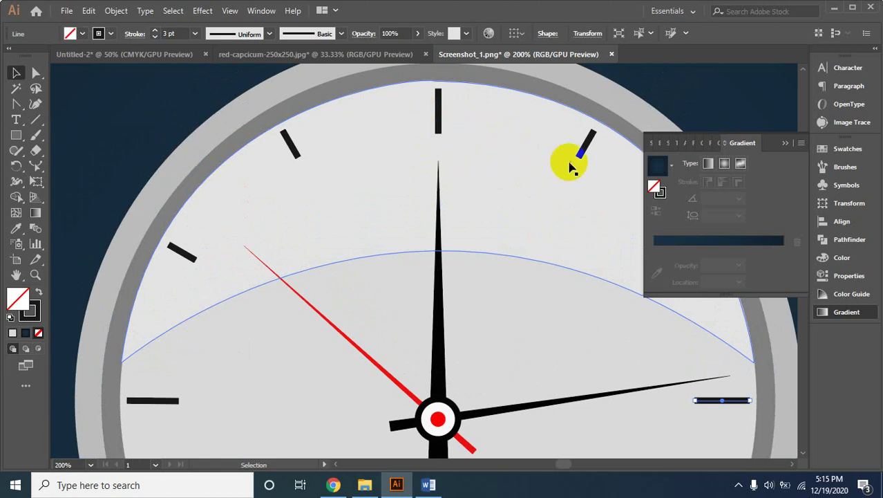
pyautogui.hotkey('ctrl', '-')
pyautogui.moveTo(449, 286); pyautogui.dragTo(465, 184)
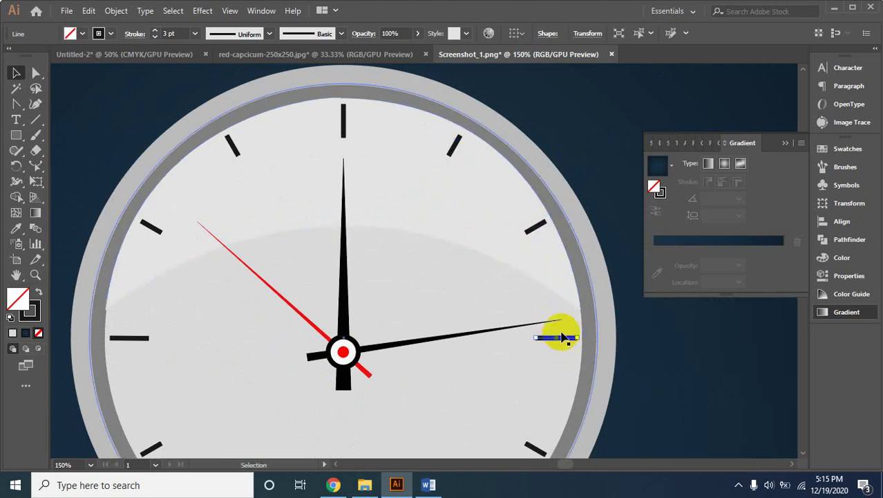
pyautogui.scroll(-1, 561, 337)
pyautogui.scroll(-2, 554, 315)
pyautogui.scroll(-3, 495, 319)
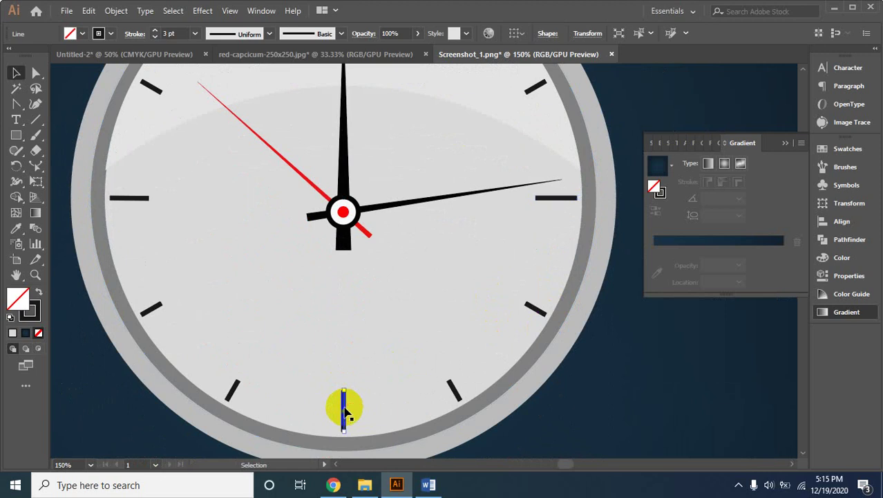
pyautogui.scroll(2, 164, 203)
pyautogui.scroll(2, 434, 300)
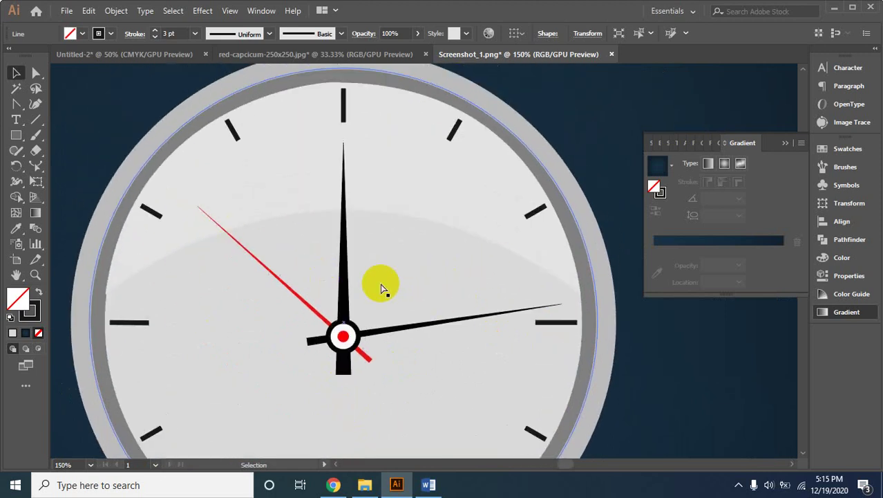
pyautogui.keyDown('ctrl'); pyautogui.keyDown('alt'); pyautogui.click(366, 299); pyautogui.keyUp('alt'); pyautogui.keyUp('ctrl')
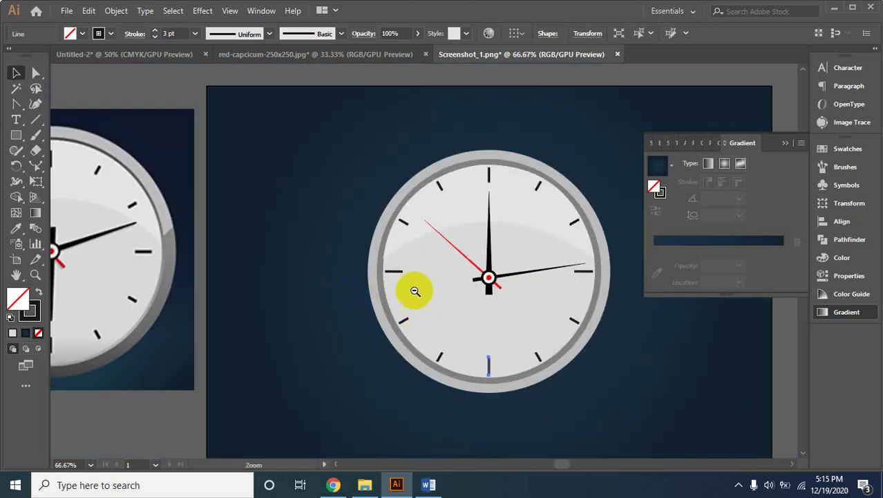
# Clear the selection and zoom in closely on the 12 o'clock mark
pyautogui.keyDown('ctrl'); pyautogui.keyDown('alt'); pyautogui.click(414, 286); pyautogui.keyUp('alt'); pyautogui.keyUp('ctrl')
pyautogui.keyDown('ctrl'); pyautogui.keyDown('alt'); pyautogui.click(416, 294); pyautogui.keyUp('alt'); pyautogui.keyUp('ctrl')
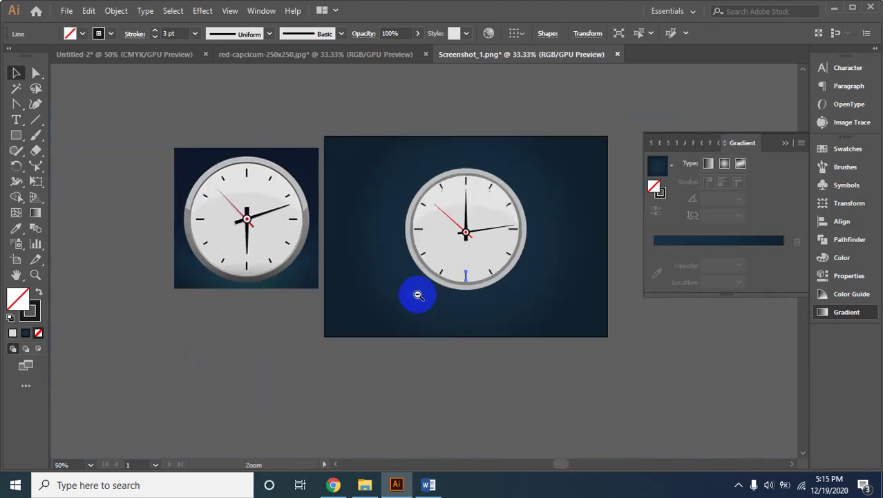
pyautogui.click(206, 132)
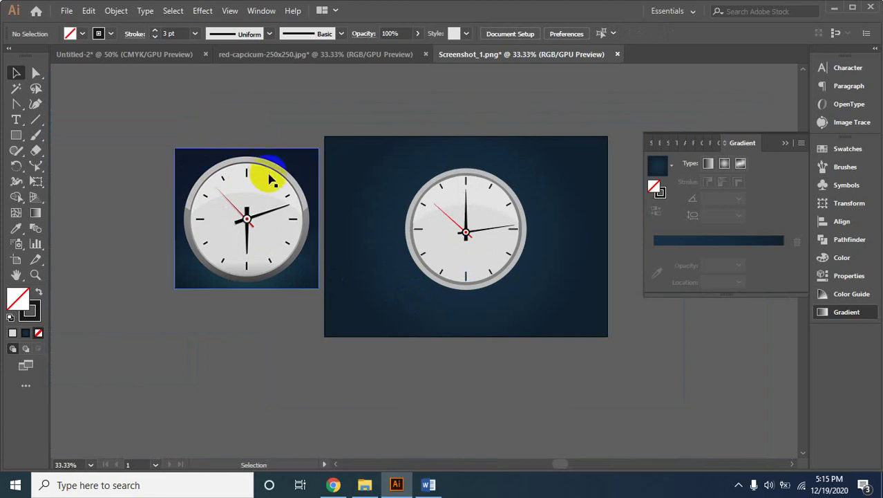
pyautogui.keyDown('ctrl'); pyautogui.click(429, 237); pyautogui.keyUp('ctrl')
pyautogui.moveTo(429, 237)
pyautogui.mouseDown()
pyautogui.moveTo(430, 282)
pyautogui.moveTo(365, 174)
pyautogui.moveTo(359, 141)
pyautogui.mouseUp()
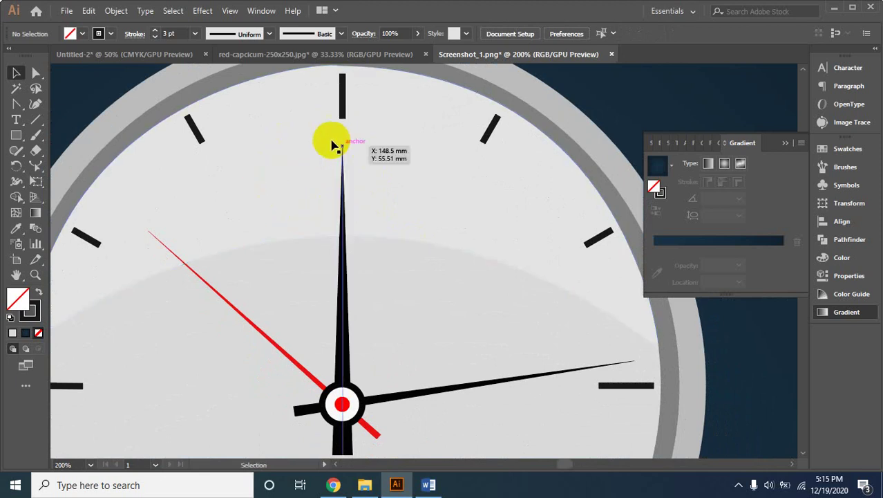
# Type the numeral 12 below the top tick and Alt-drag a copy toward 1 o'clock
pyautogui.click(17, 119)
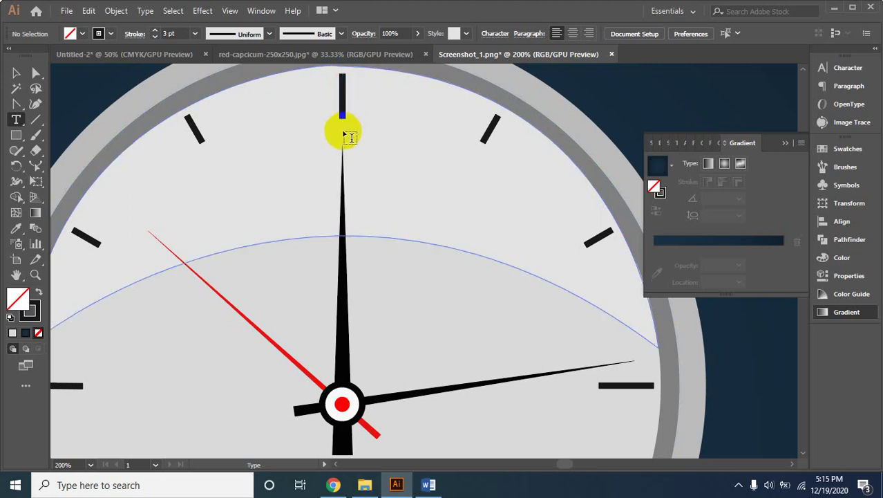
pyautogui.click(335, 135)
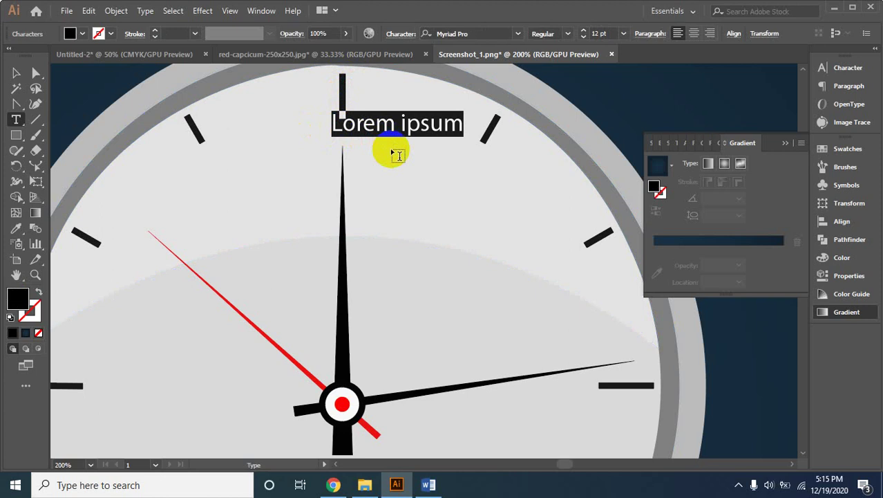
pyautogui.write('12')
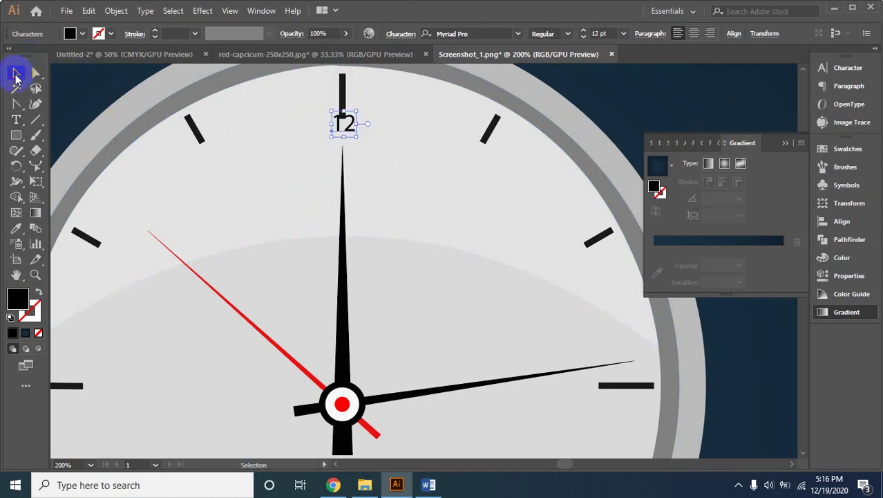
pyautogui.click(16, 75)
pyautogui.moveTo(333, 132); pyautogui.dragTo(334, 136)
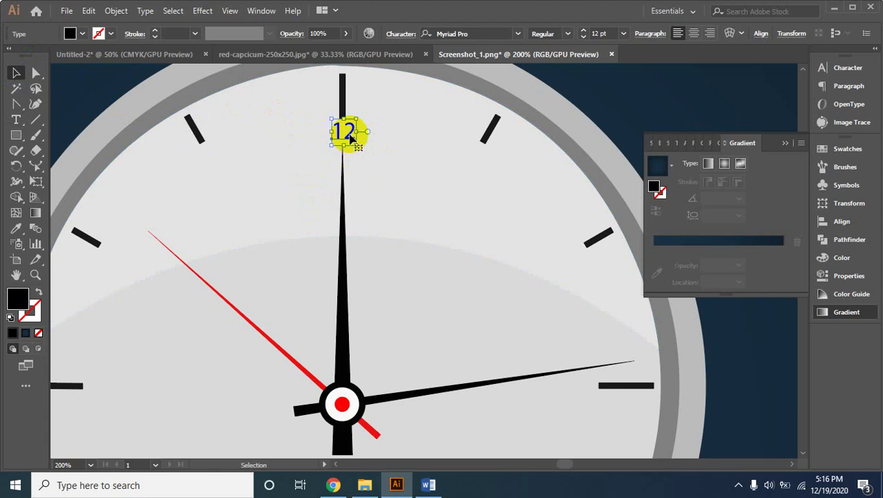
pyautogui.moveTo(350, 137); pyautogui.dragTo(481, 160)
# Edit the copied 12 down to a single 1 and place it at the 1 o'clock tick
pyautogui.doubleClick(480, 158)
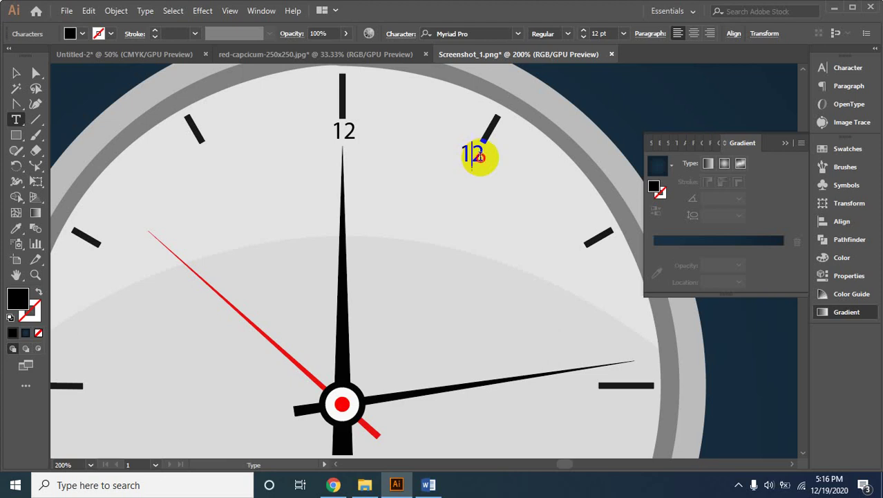
pyautogui.moveTo(482, 157); pyautogui.dragTo(464, 155)
pyautogui.write('01')
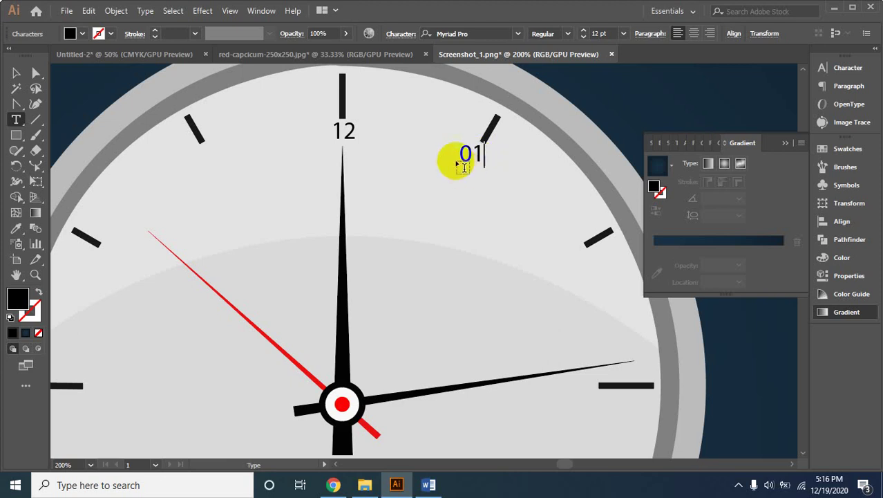
pyautogui.click(16, 73)
pyautogui.click(476, 158)
pyautogui.doubleClick(474, 158)
pyautogui.click(470, 155)
pyautogui.moveTo(468, 155); pyautogui.dragTo(461, 155)
pyautogui.press('BackSpace')
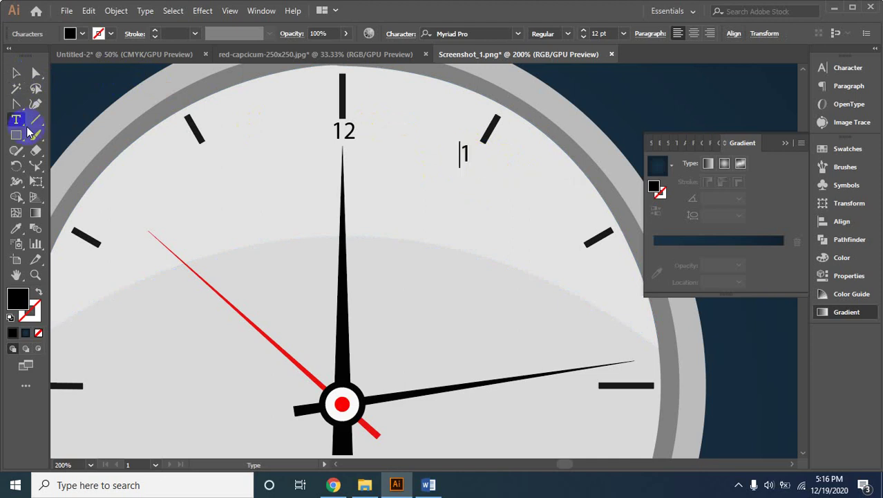
pyautogui.click(18, 73)
pyautogui.click(466, 158)
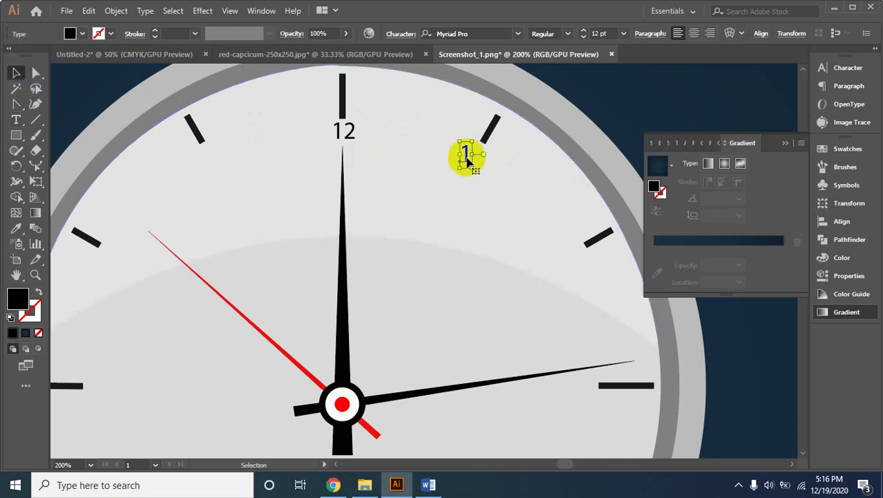
pyautogui.moveTo(467, 158)
pyautogui.mouseDown()
pyautogui.moveTo(476, 157)
pyautogui.moveTo(571, 259)
pyautogui.mouseUp()
# Add the numerals 2 and 3 beside the 2 and 3 o'clock ticks
pyautogui.press('Right')
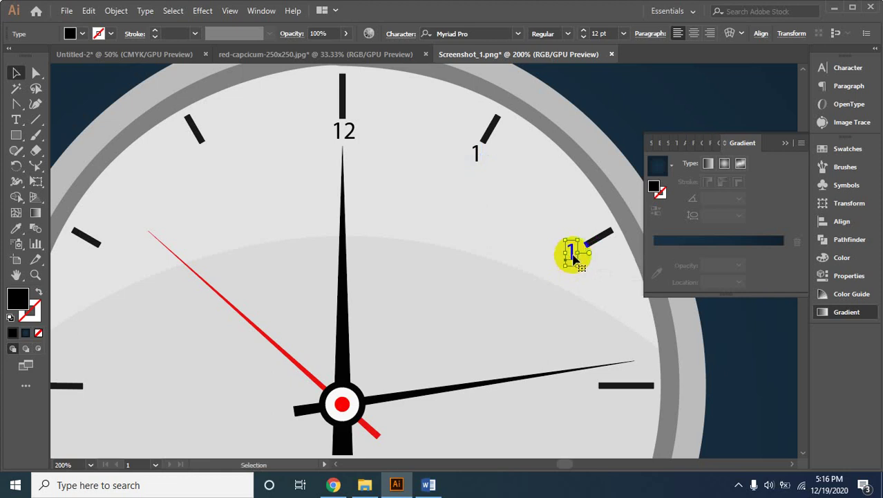
pyautogui.doubleClick(571, 253)
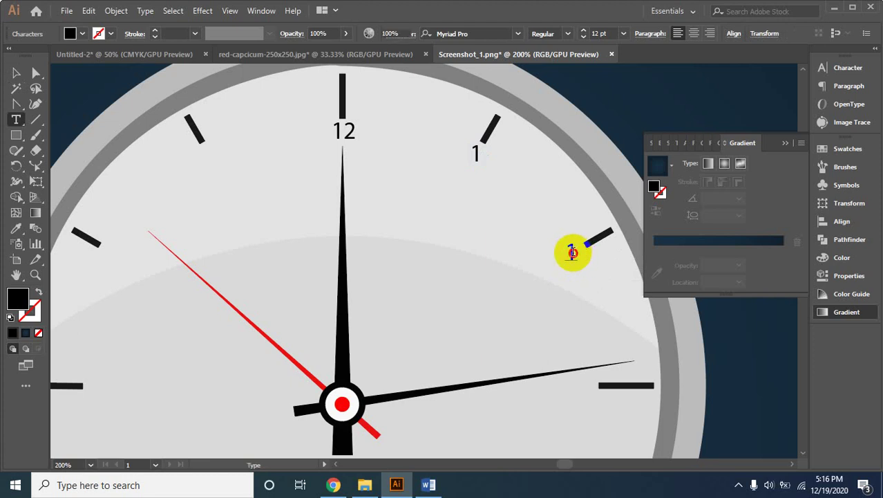
pyautogui.doubleClick(571, 252)
pyautogui.write('2')
pyautogui.click(17, 74)
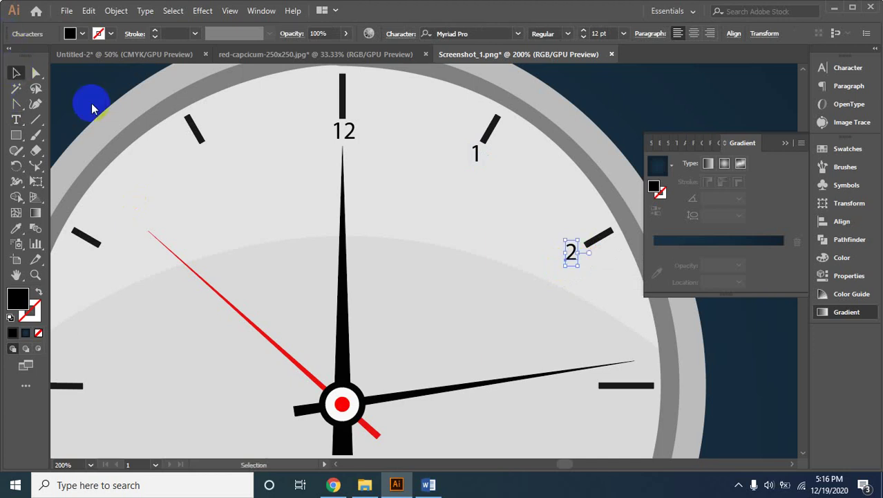
pyautogui.scroll(-2, 601, 306)
pyautogui.click(571, 177)
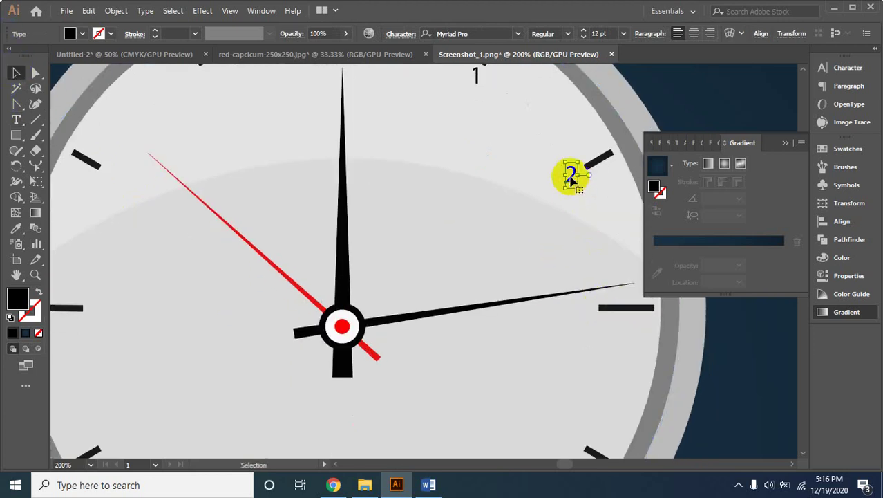
pyautogui.moveTo(571, 177); pyautogui.dragTo(584, 314)
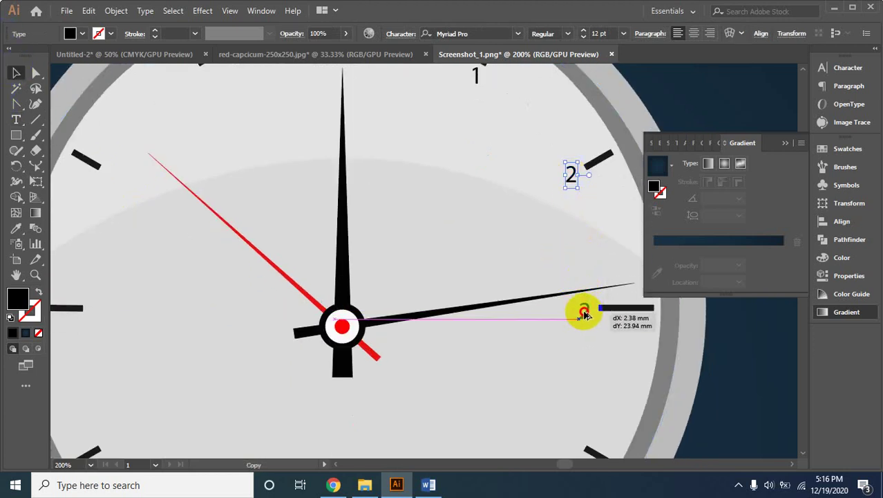
pyautogui.moveTo(584, 315); pyautogui.dragTo(586, 313)
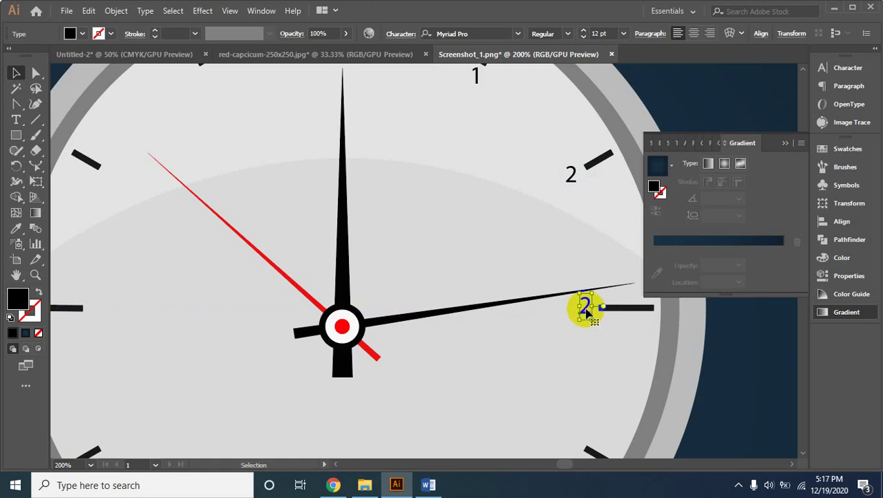
pyautogui.press('t')
pyautogui.doubleClick(584, 306)
pyautogui.write('3')
pyautogui.press('Escape')
# Copy the 3 to the 4 o'clock tick and change it to 4
pyautogui.click(15, 74)
pyautogui.scroll(-2, 574, 286)
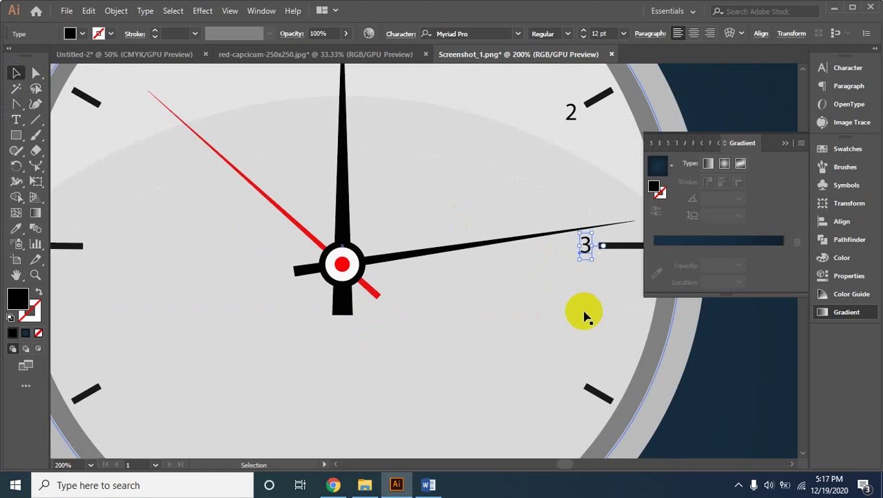
pyautogui.moveTo(584, 246); pyautogui.dragTo(576, 380)
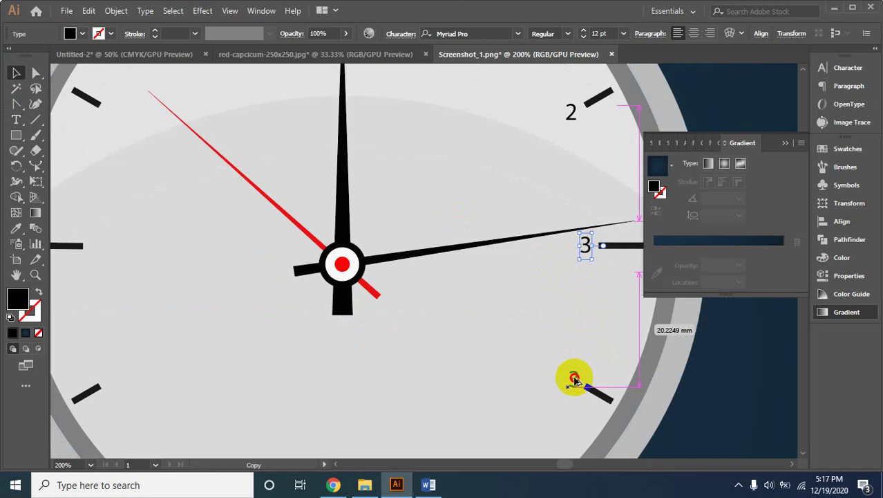
pyautogui.moveTo(575, 380); pyautogui.dragTo(576, 381)
pyautogui.doubleClick(574, 378)
pyautogui.doubleClick(574, 378)
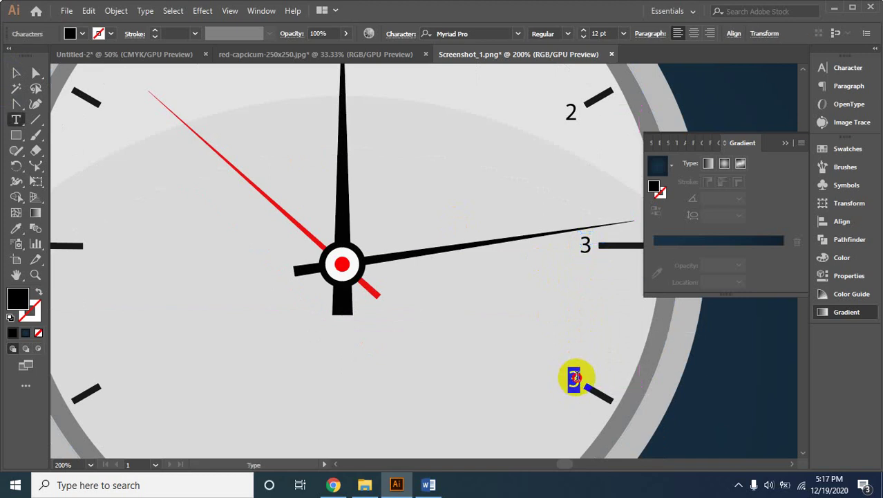
pyautogui.write('4')
pyautogui.scroll(-3, 588, 332)
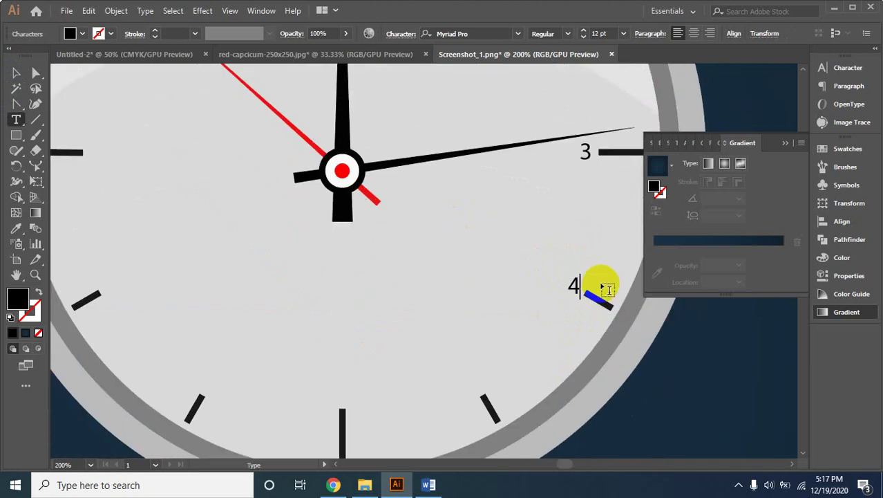
pyautogui.scroll(-2, 601, 286)
pyautogui.click(16, 72)
# Add the numerals 5 and 6 at the 5 and 6 o'clock ticks
pyautogui.click(387, 138)
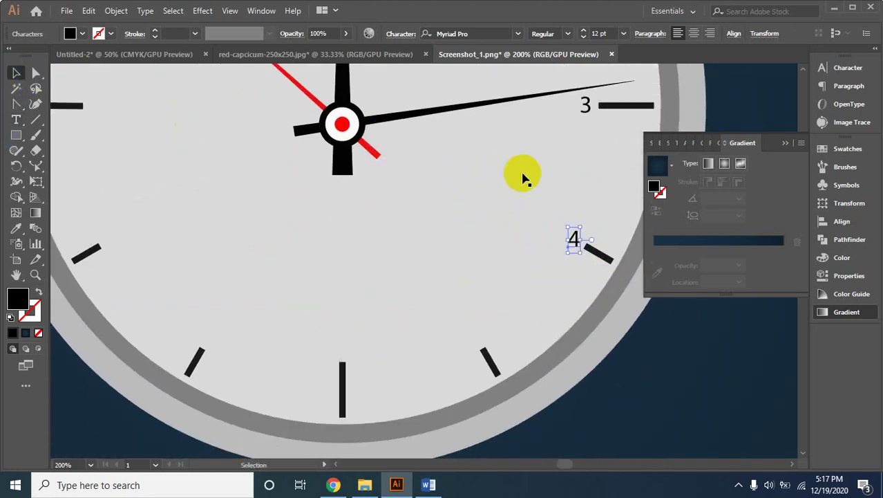
pyautogui.click(575, 239)
pyautogui.moveTo(575, 243); pyautogui.dragTo(480, 338)
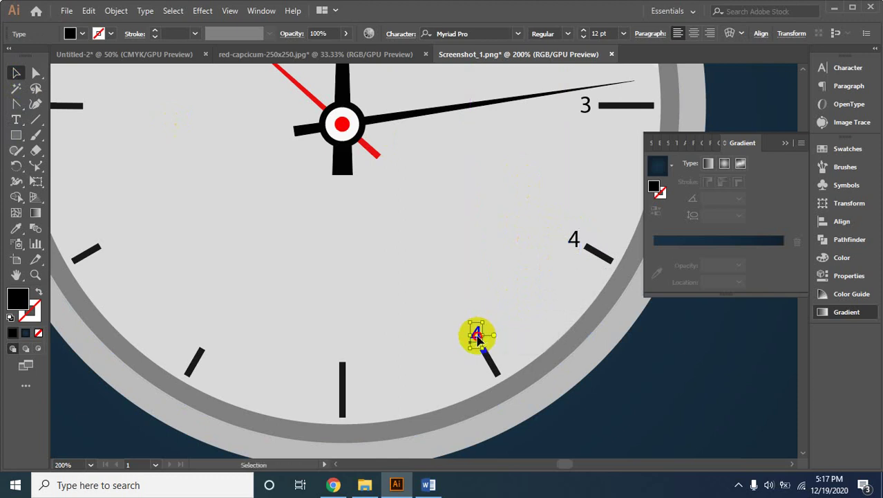
pyautogui.doubleClick(478, 338)
pyautogui.doubleClick(479, 337)
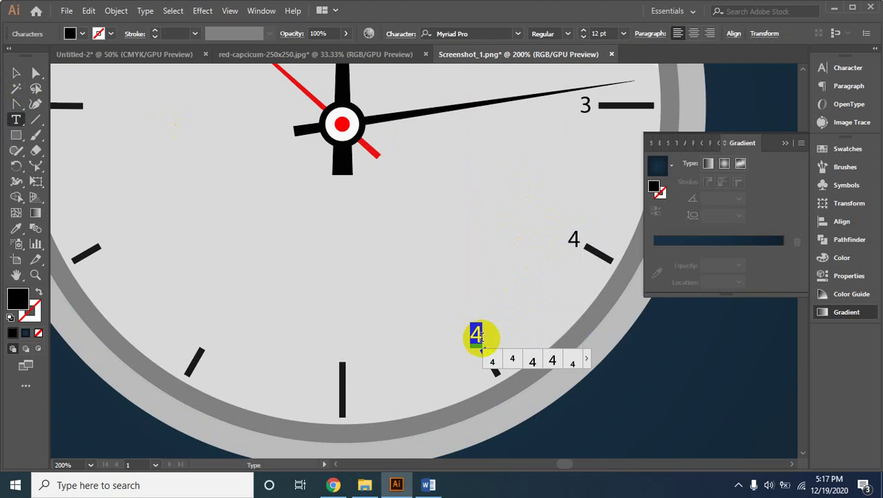
pyautogui.write('5')
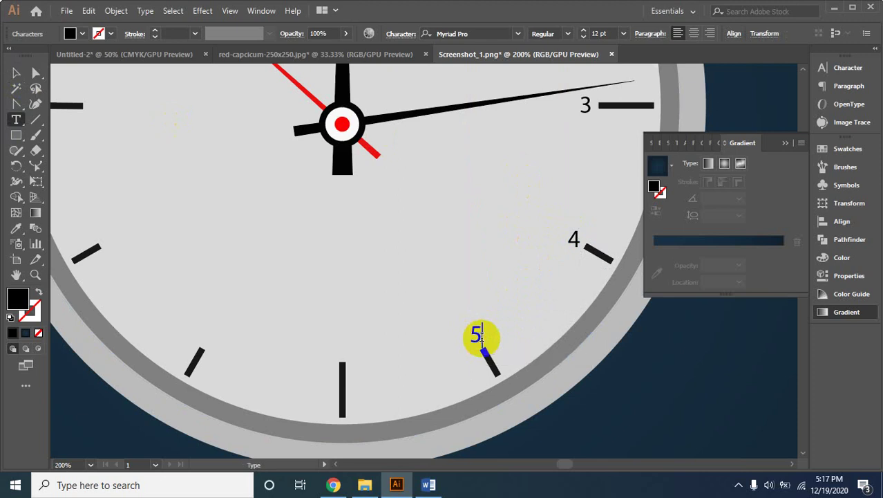
pyautogui.click(16, 73)
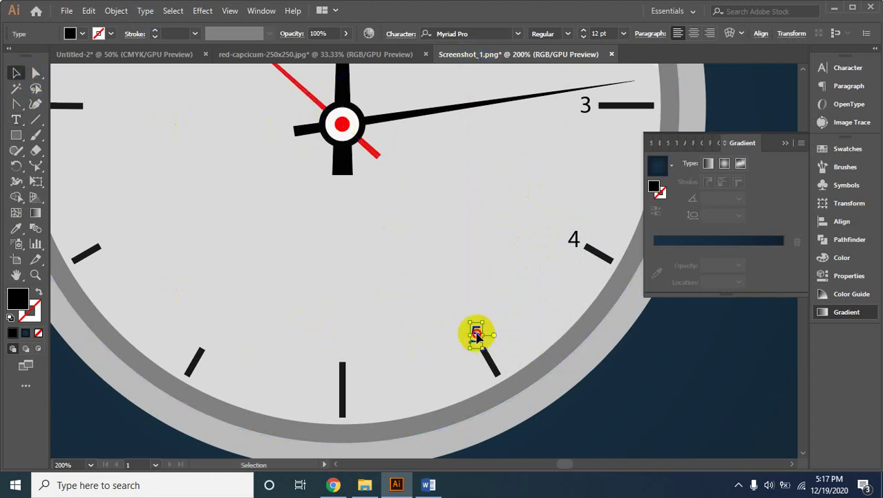
pyautogui.moveTo(477, 335); pyautogui.dragTo(349, 340)
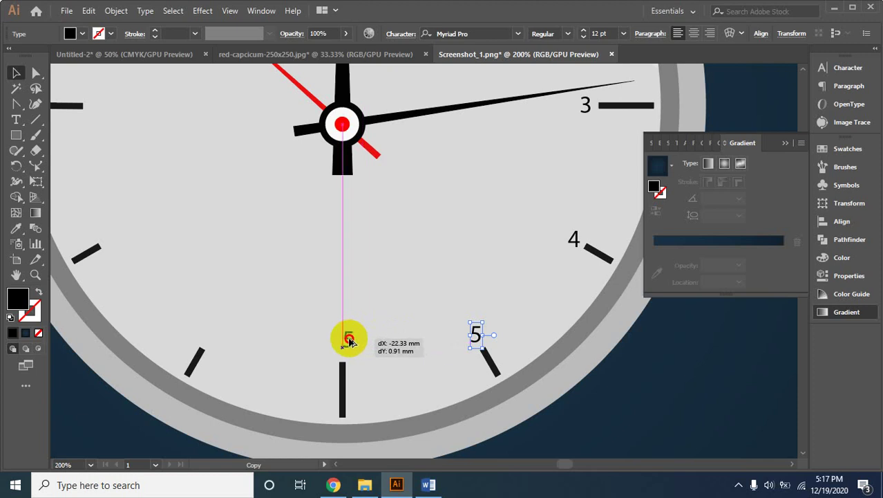
pyautogui.moveTo(350, 341); pyautogui.dragTo(347, 346)
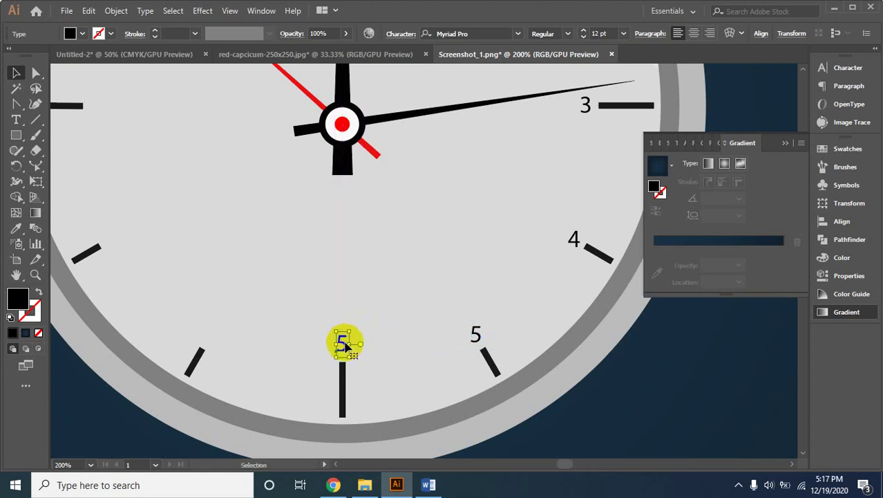
pyautogui.doubleClick(343, 343)
pyautogui.doubleClick(341, 344)
pyautogui.write('6')
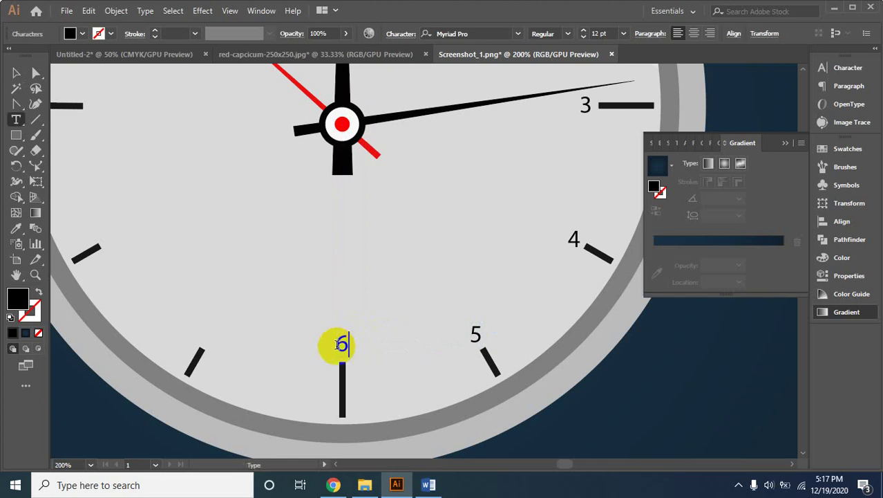
pyautogui.click(16, 73)
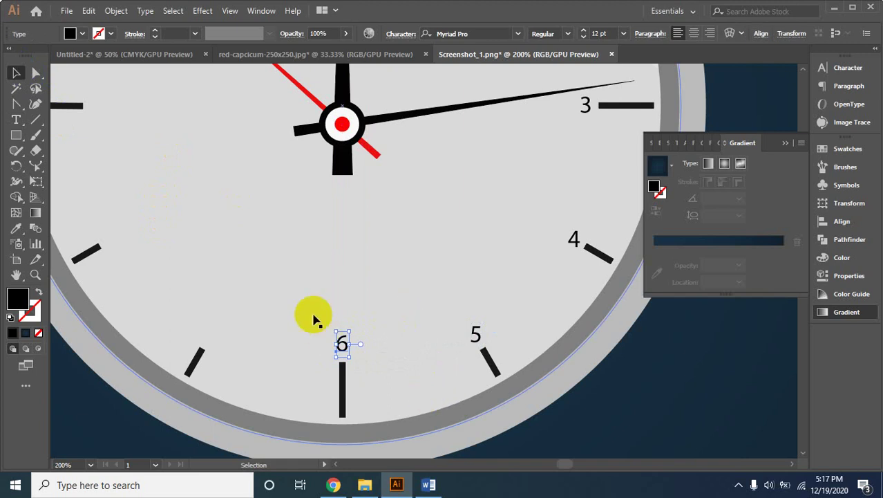
# Add the numeral 7 at 7 o'clock and place a copy at the 8 o'clock tick
pyautogui.moveTo(342, 344); pyautogui.dragTo(211, 336)
pyautogui.doubleClick(210, 335)
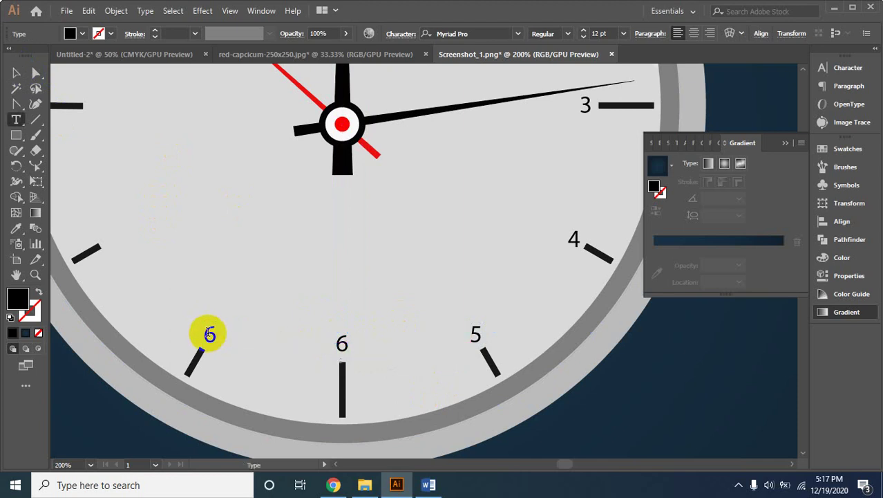
pyautogui.doubleClick(209, 336)
pyautogui.write('7')
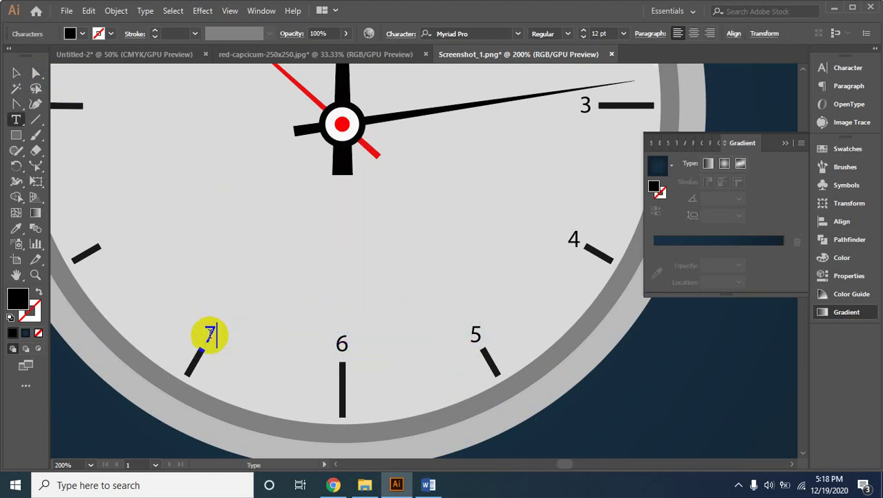
pyautogui.click(16, 72)
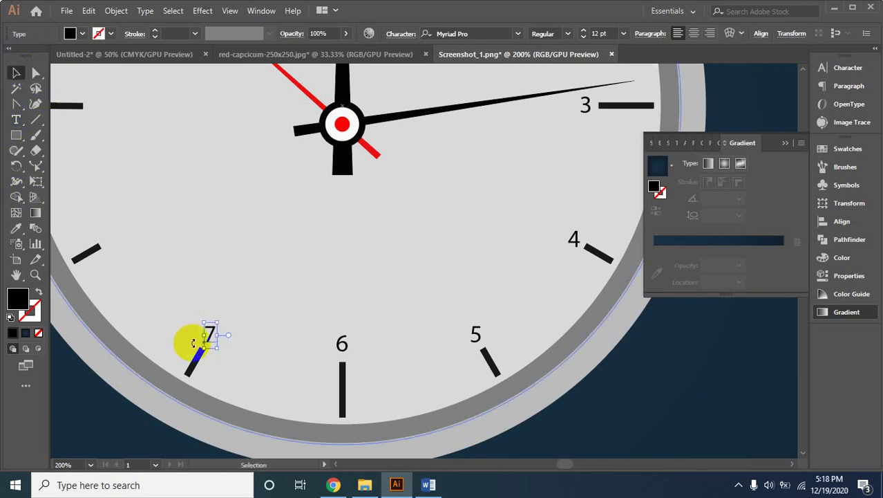
pyautogui.moveTo(213, 335); pyautogui.dragTo(115, 236)
pyautogui.doubleClick(114, 235)
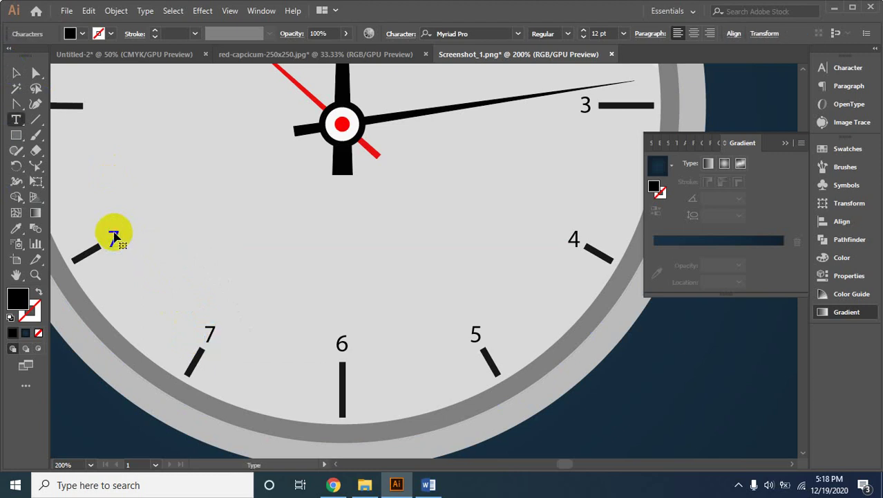
pyautogui.doubleClick(112, 240)
pyautogui.write('8')
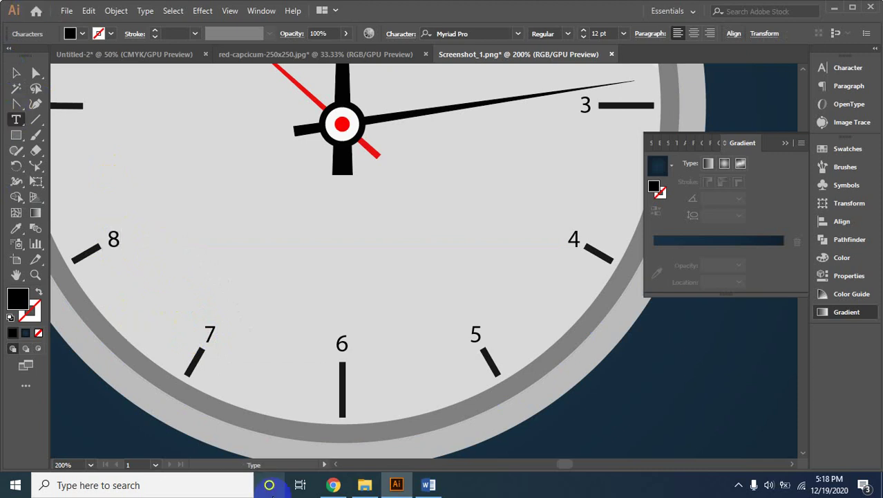
pyautogui.scroll(3, 292, 318)
pyautogui.click(16, 73)
# Add the numerals 9 and 10 beside the 9 and 10 o'clock ticks
pyautogui.moveTo(113, 287); pyautogui.dragTo(98, 150)
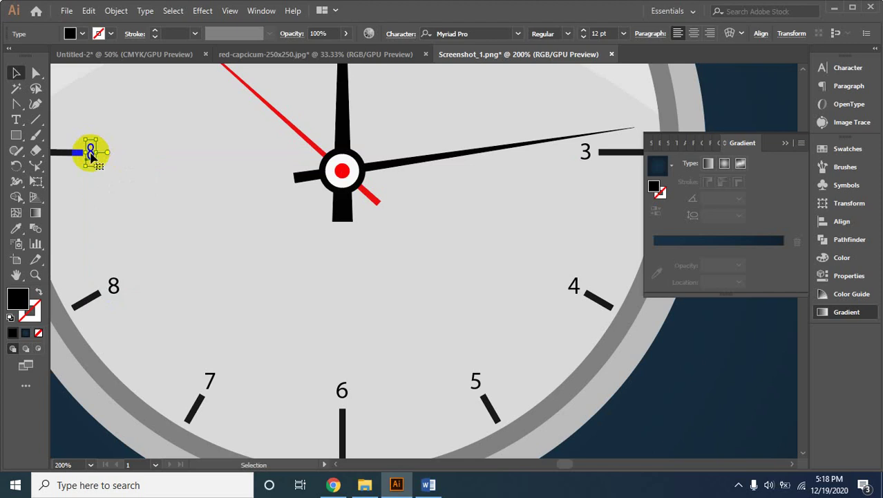
pyautogui.doubleClick(93, 154)
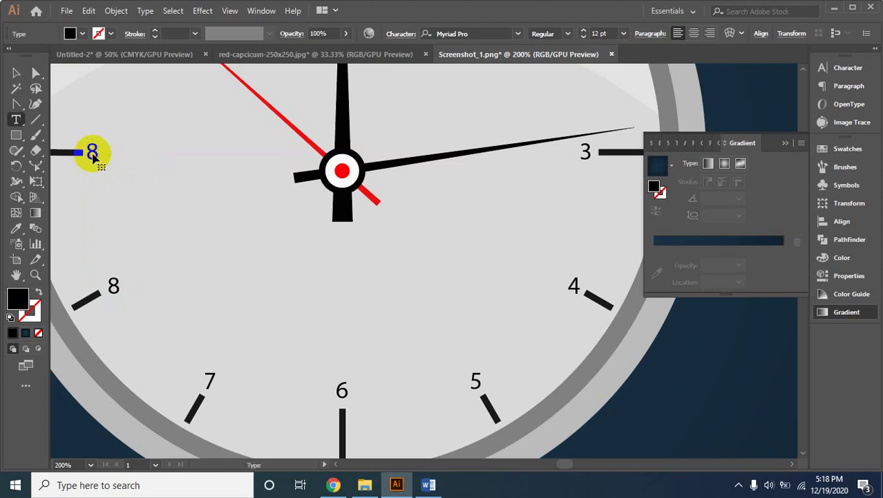
pyautogui.write('9')
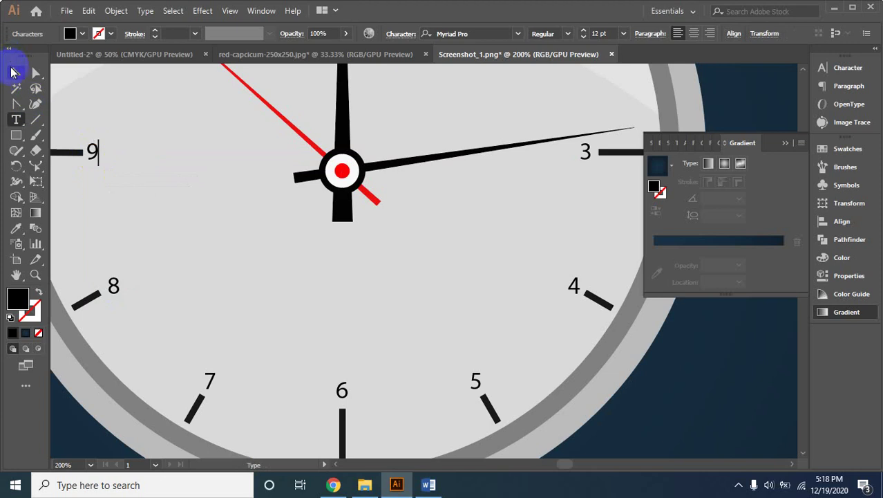
pyautogui.click(12, 71)
pyautogui.scroll(3, 114, 168)
pyautogui.scroll(2, 95, 271)
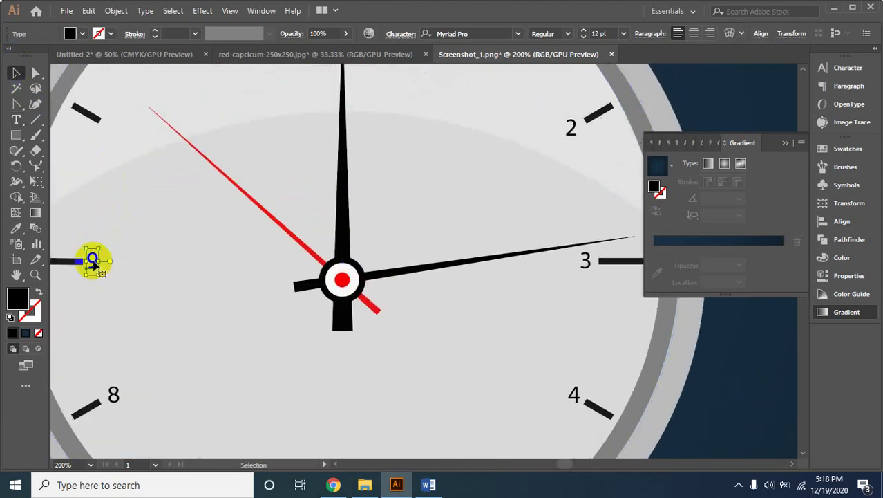
pyautogui.moveTo(93, 261); pyautogui.dragTo(112, 127)
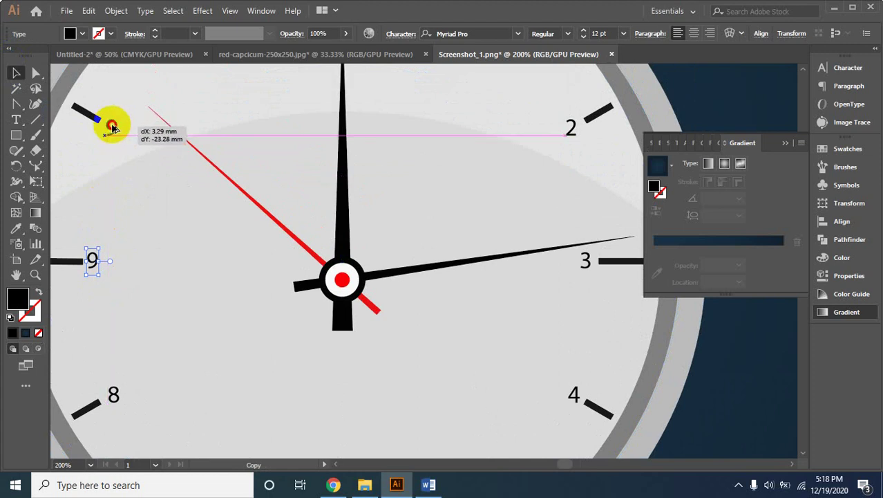
pyautogui.moveTo(112, 129); pyautogui.dragTo(112, 127)
pyautogui.press('t')
pyautogui.doubleClick(110, 124)
pyautogui.write('10')
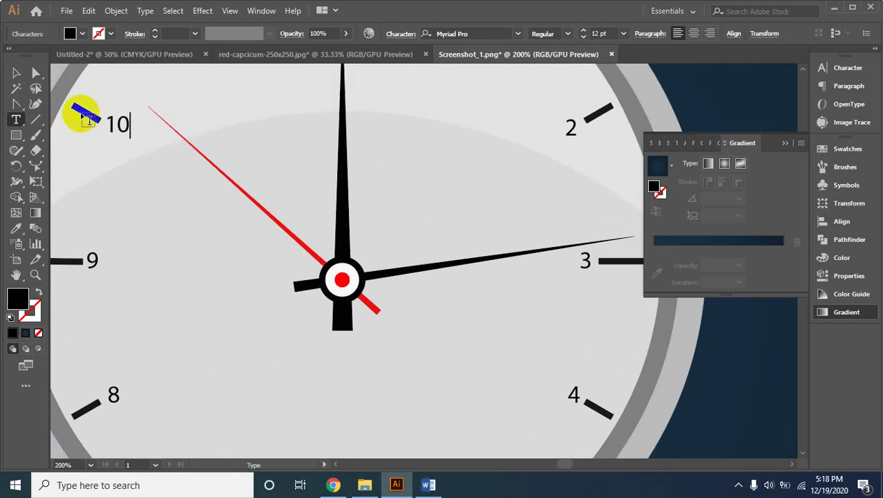
pyautogui.click(16, 73)
pyautogui.scroll(3, 148, 162)
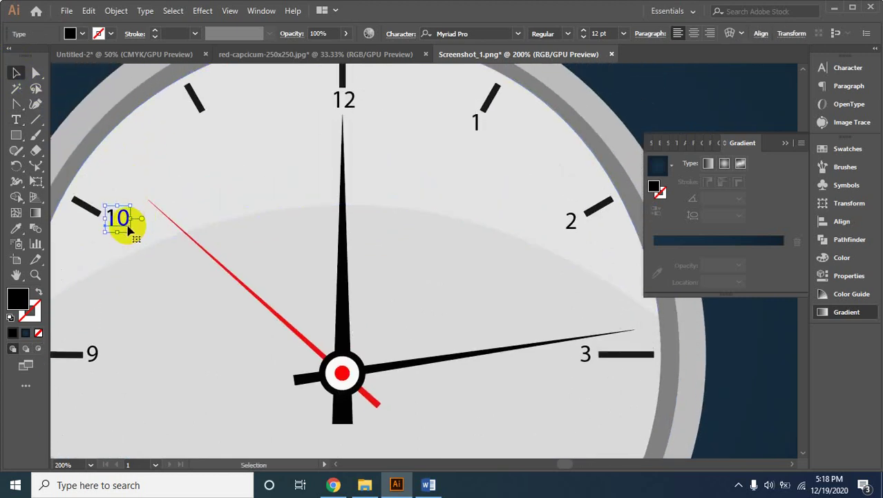
# Copy the 10 to the 11 o'clock tick, change it to 11 and nudge it into place
pyautogui.moveTo(126, 225); pyautogui.dragTo(218, 131)
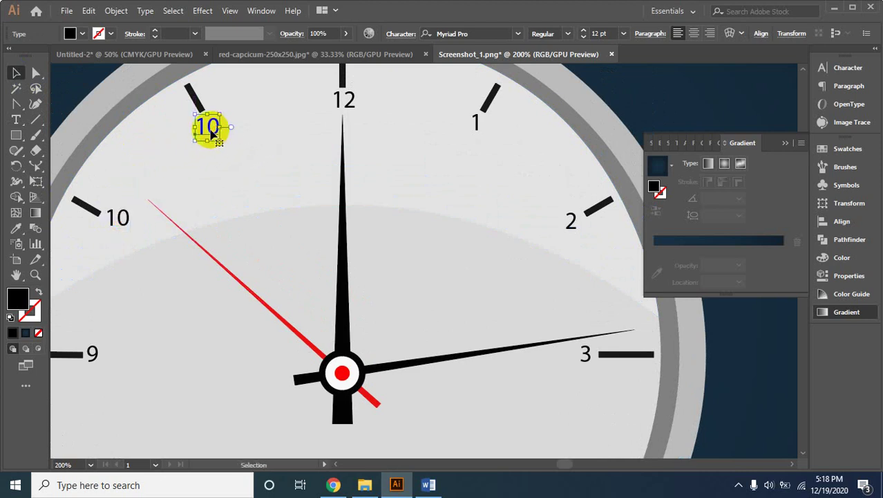
pyautogui.doubleClick(217, 130)
pyautogui.doubleClick(216, 129)
pyautogui.moveTo(208, 129); pyautogui.dragTo(214, 130)
pyautogui.write('1')
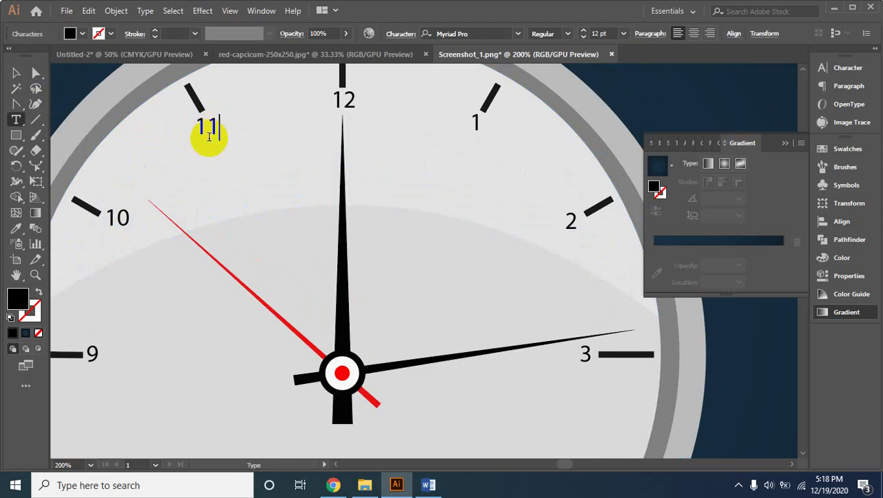
pyautogui.click(16, 73)
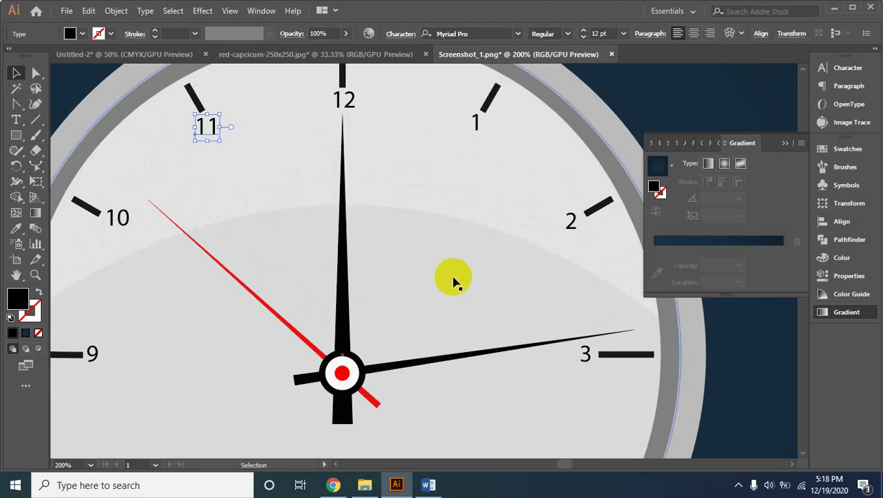
pyautogui.press('Right')
pyautogui.press('Up')
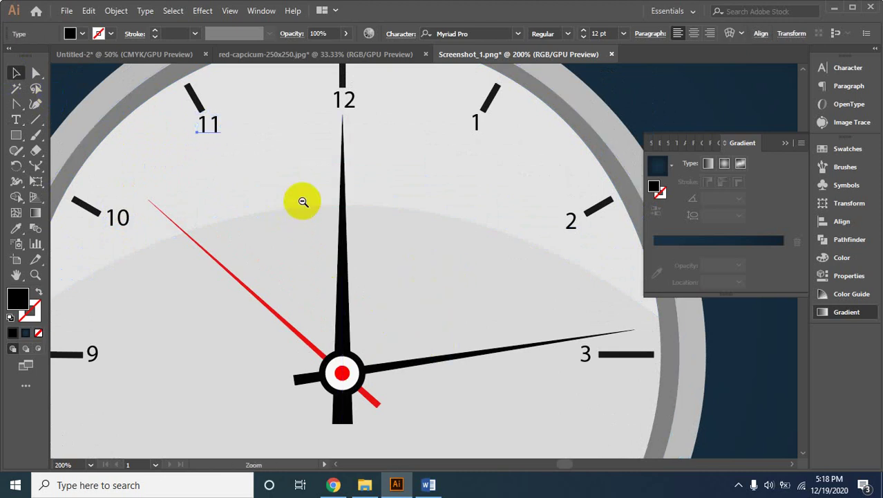
pyautogui.hotkey('ctrl', '-')
pyautogui.moveTo(507, 340); pyautogui.dragTo(379, 237)
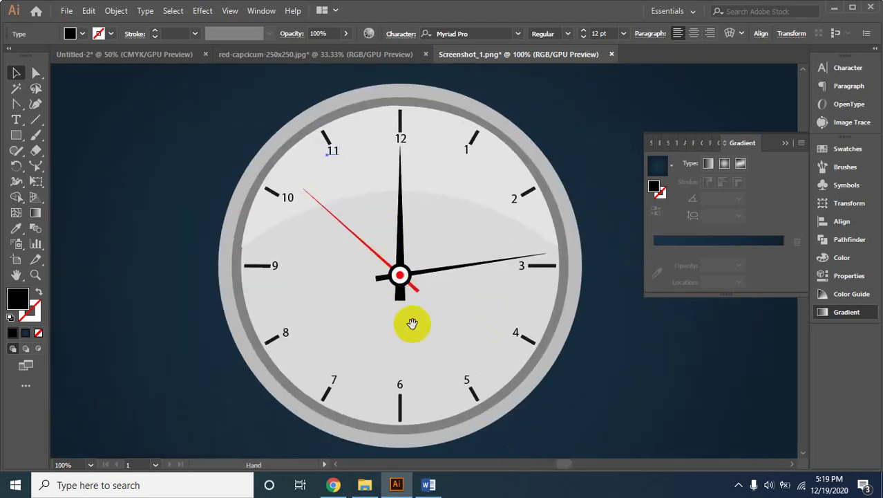
# Zoom in to inspect the numerals near the top of the clock, then zoom back out to both artboards
pyautogui.keyDown('alt'); pyautogui.click(384, 308); pyautogui.keyUp('alt')
pyautogui.keyDown('alt'); pyautogui.click(426, 331); pyautogui.keyUp('alt')
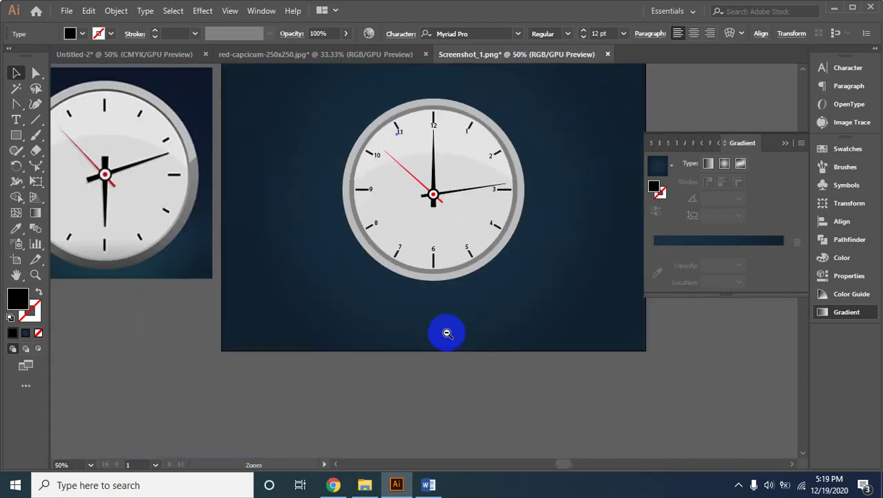
pyautogui.click(544, 417)
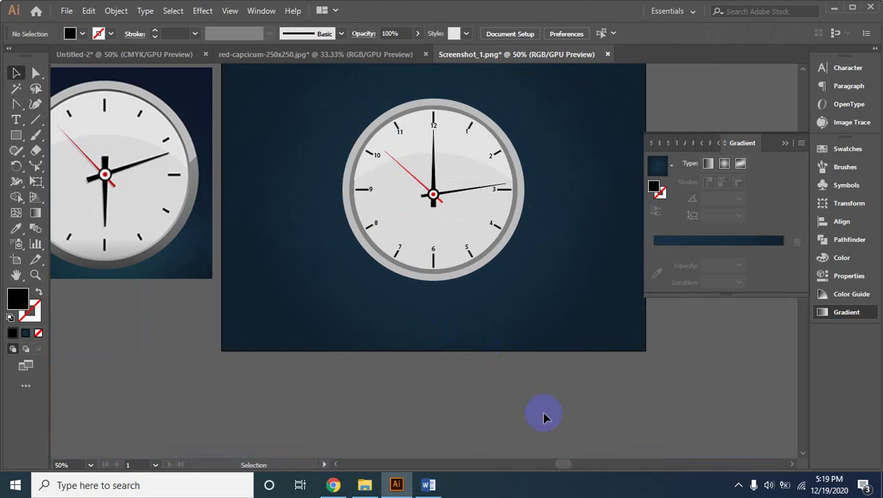
pyautogui.press('z')
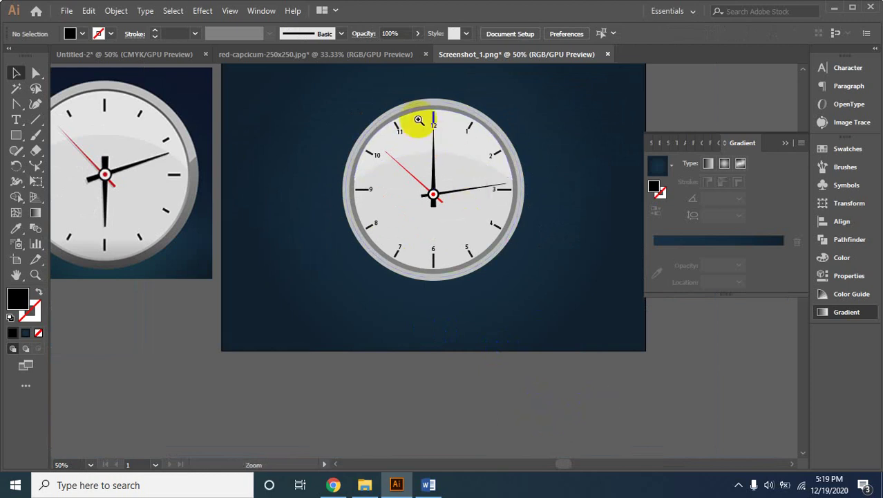
pyautogui.click(422, 121)
pyautogui.click(464, 271)
pyautogui.click(394, 204)
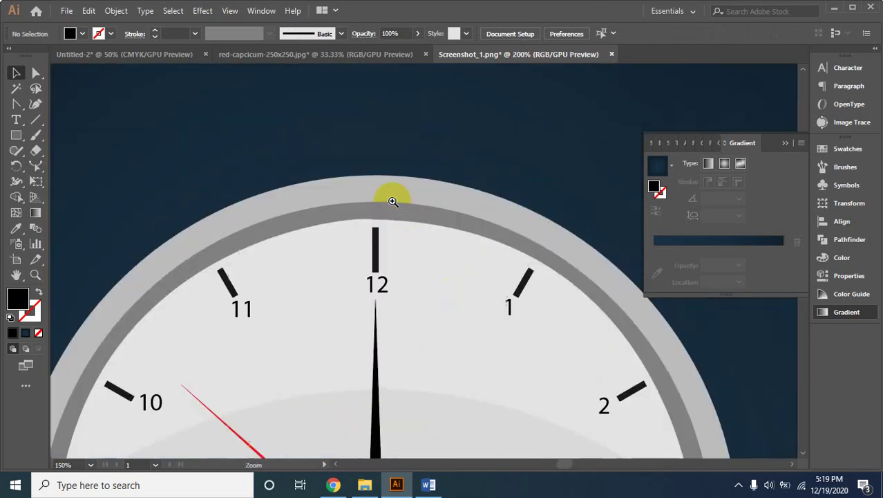
pyautogui.press('v')
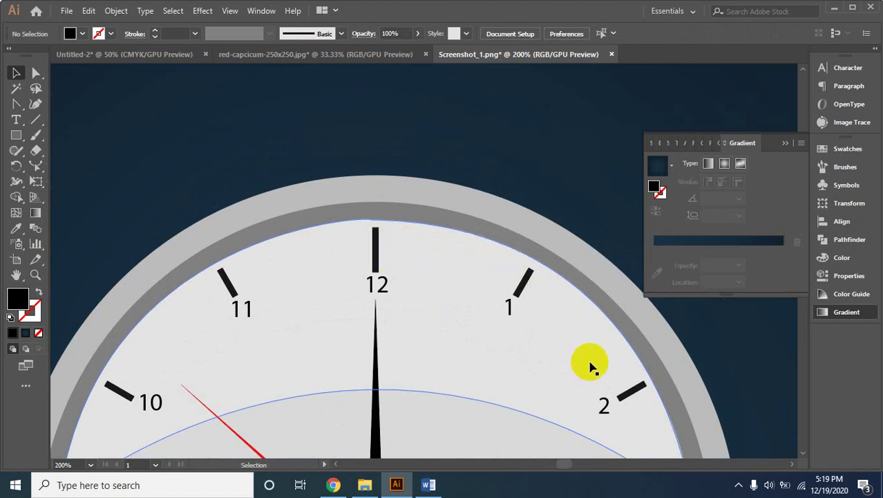
pyautogui.keyDown('ctrl'); pyautogui.keyDown('alt'); pyautogui.click(395, 335); pyautogui.keyUp('alt'); pyautogui.keyUp('ctrl')
pyautogui.keyDown('ctrl'); pyautogui.keyDown('alt'); pyautogui.click(546, 329); pyautogui.keyUp('alt'); pyautogui.keyUp('ctrl')
pyautogui.keyDown('ctrl'); pyautogui.keyDown('alt'); pyautogui.click(518, 320); pyautogui.keyUp('alt'); pyautogui.keyUp('ctrl')
pyautogui.keyDown('ctrl'); pyautogui.keyDown('alt'); pyautogui.click(406, 278); pyautogui.keyUp('alt'); pyautogui.keyUp('ctrl')
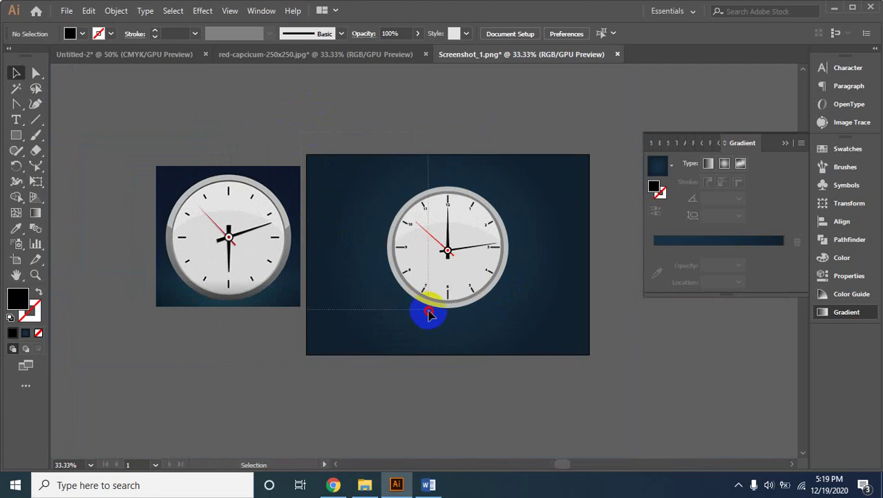
# Delete the small reference clock image, leaving only the vector clock artwork
pyautogui.moveTo(308, 132); pyautogui.dragTo(619, 392)
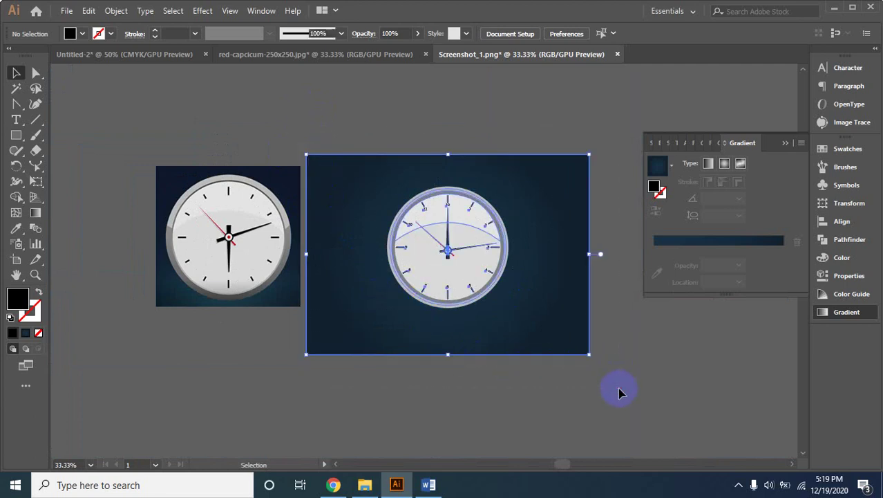
pyautogui.hotkey('ctrl', 'h')
pyautogui.click(620, 370)
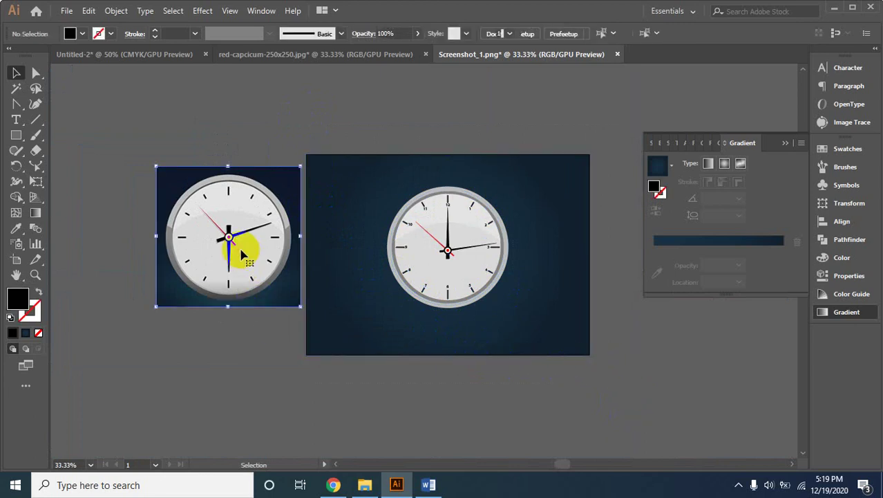
pyautogui.press('Delete')
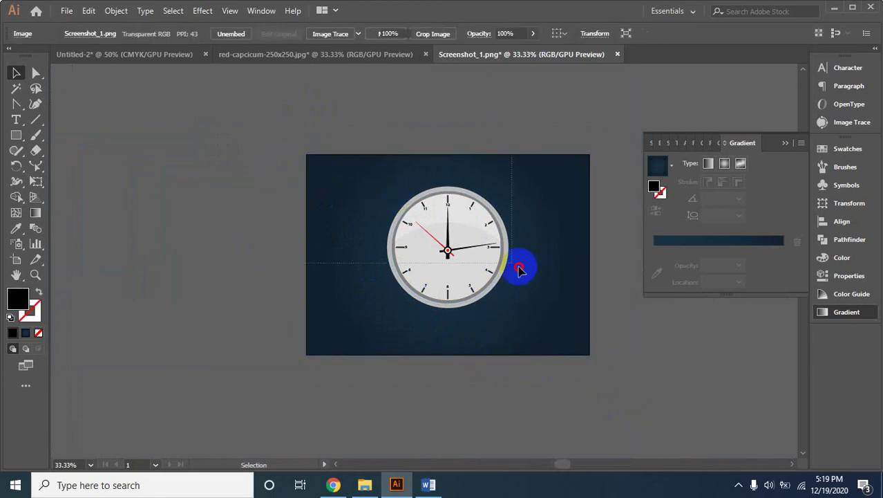
pyautogui.hotkey('ctrl', 'a')
pyautogui.press('a')
pyautogui.press('v')
pyautogui.click(558, 379)
# Deselect everything and open File > Export > Save for Web (Legacy) for the clock
pyautogui.click(380, 262)
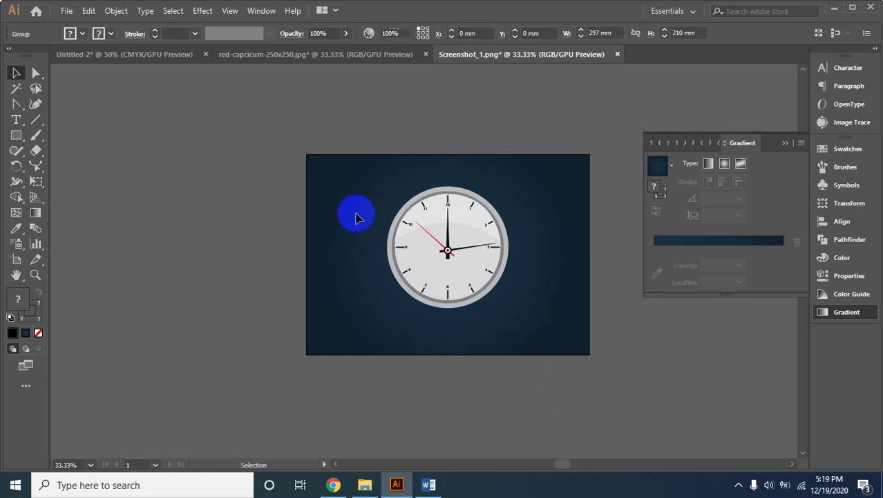
pyautogui.click(345, 132)
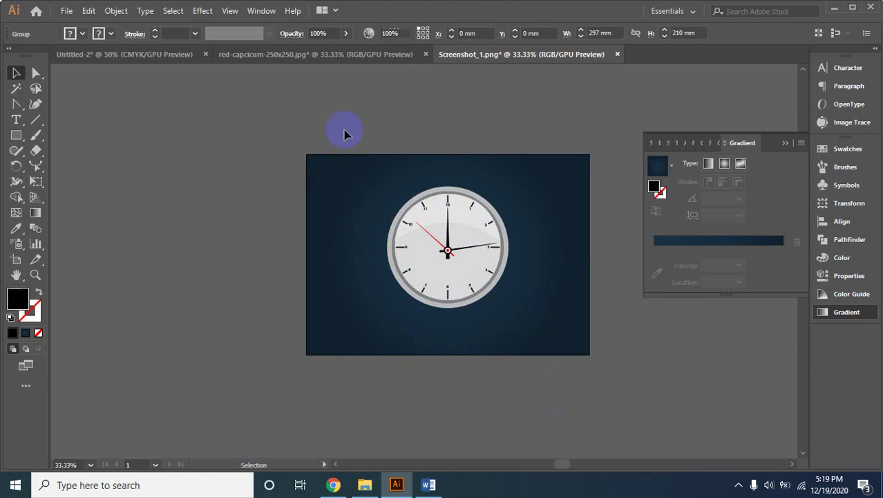
pyautogui.click(65, 11)
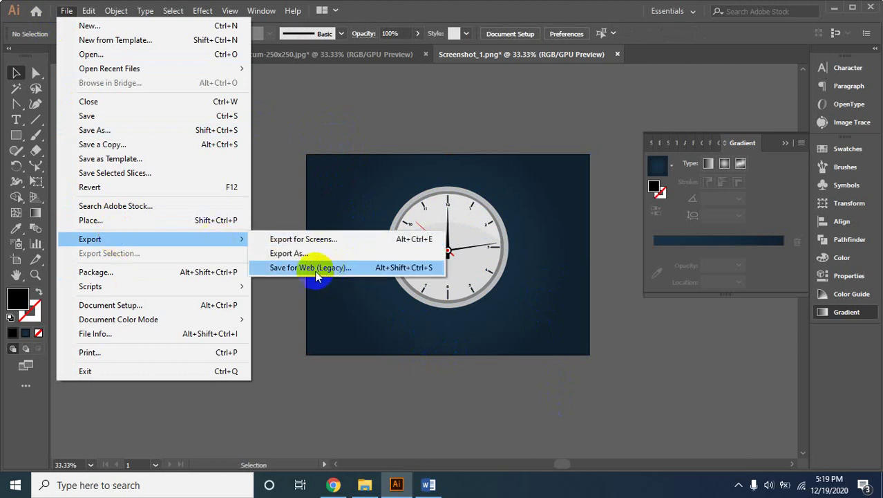
pyautogui.click(325, 268)
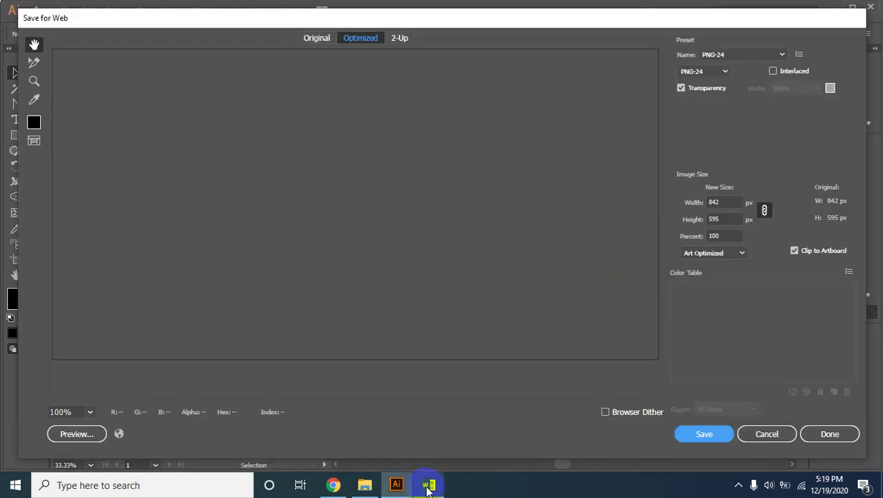
pyautogui.click(429, 485)
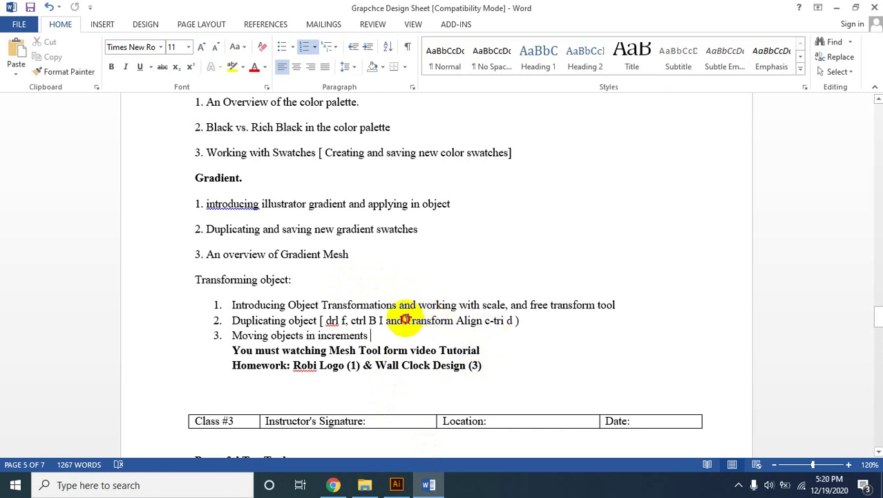
# Highlight the homework title 'Wall Clock Design' in the Word class sheet, then switch to the browser
pyautogui.click(463, 350)
pyautogui.moveTo(375, 366); pyautogui.dragTo(445, 367)
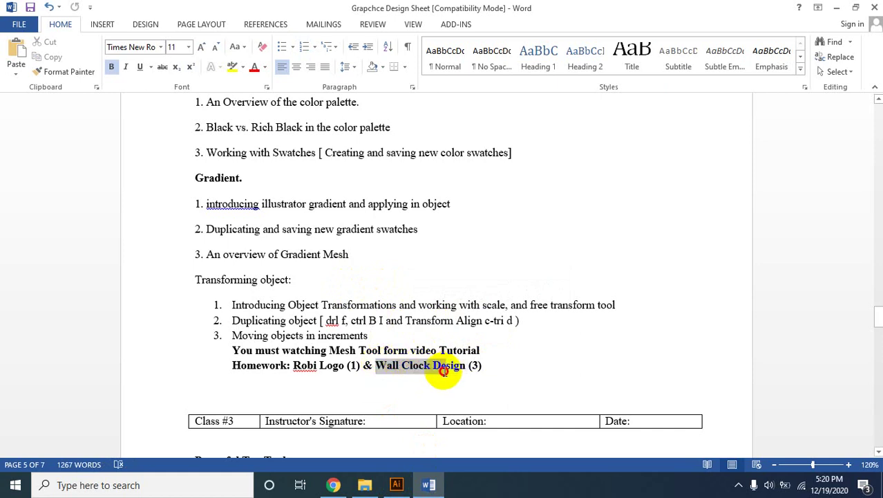
pyautogui.moveTo(446, 368); pyautogui.dragTo(462, 366)
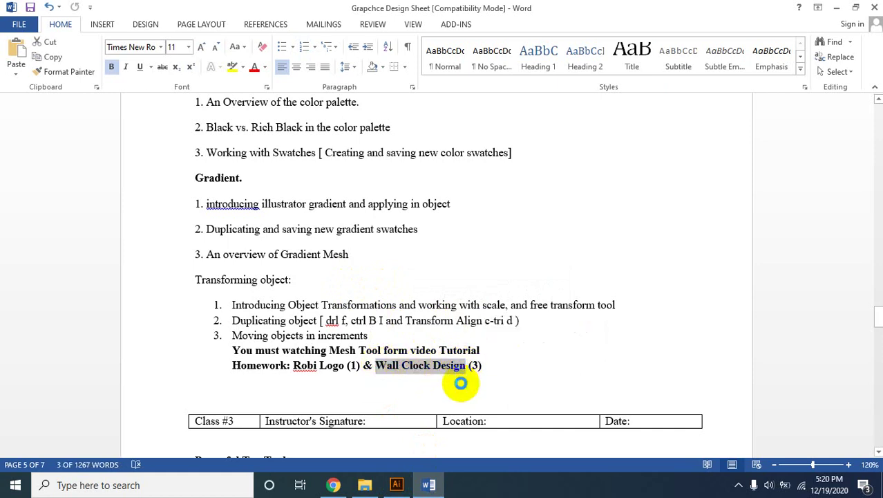
pyautogui.click(334, 485)
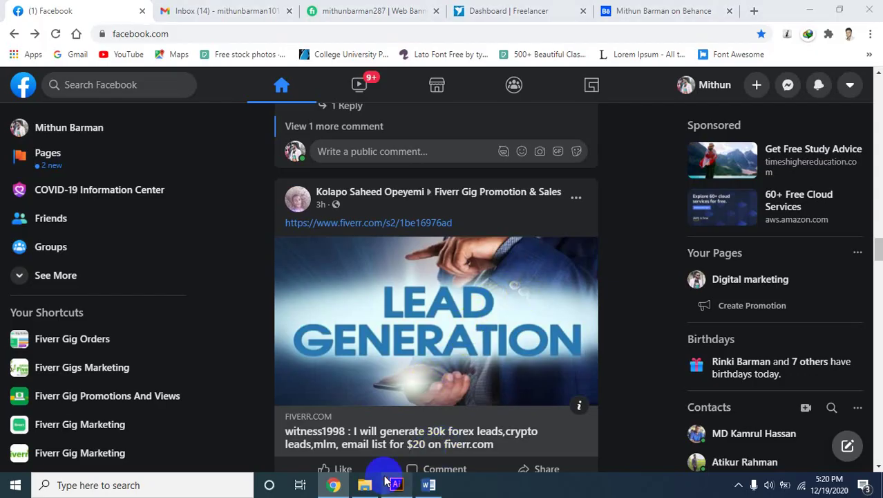
# Resize the PNG-24 export to 2000 × 1413 px and save it from Save for Web
pyautogui.click(397, 485)
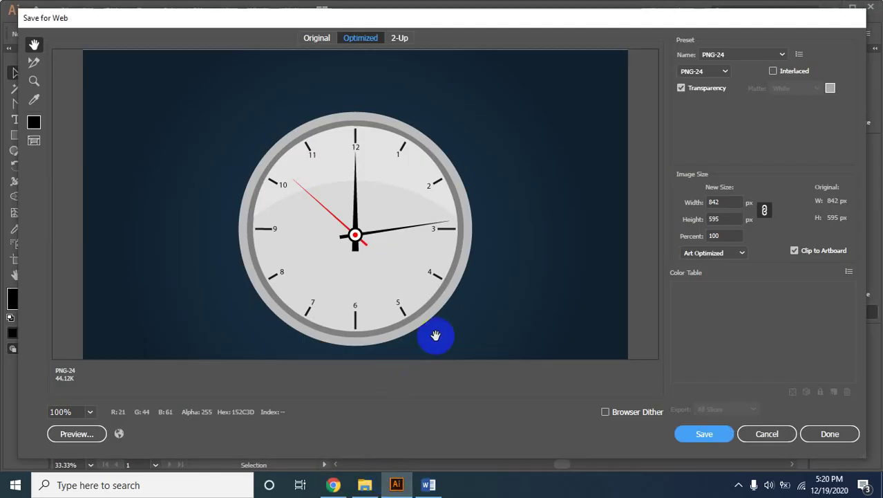
pyautogui.click(726, 201)
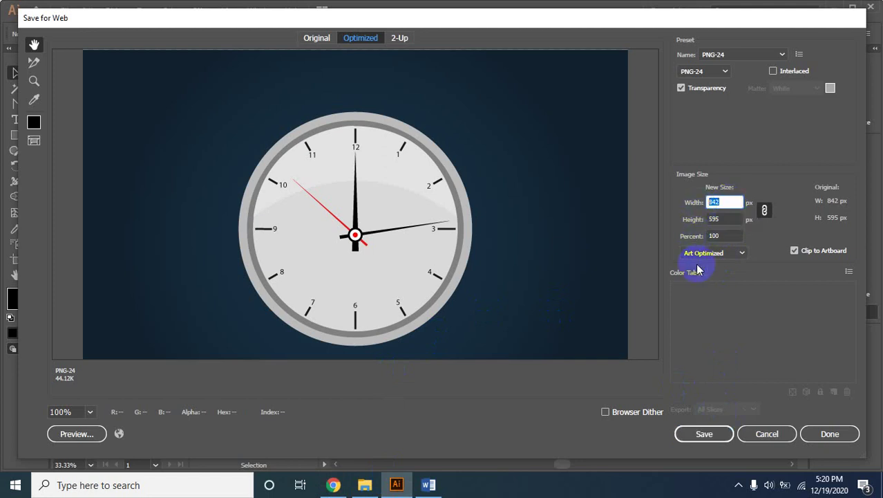
pyautogui.write('2000')
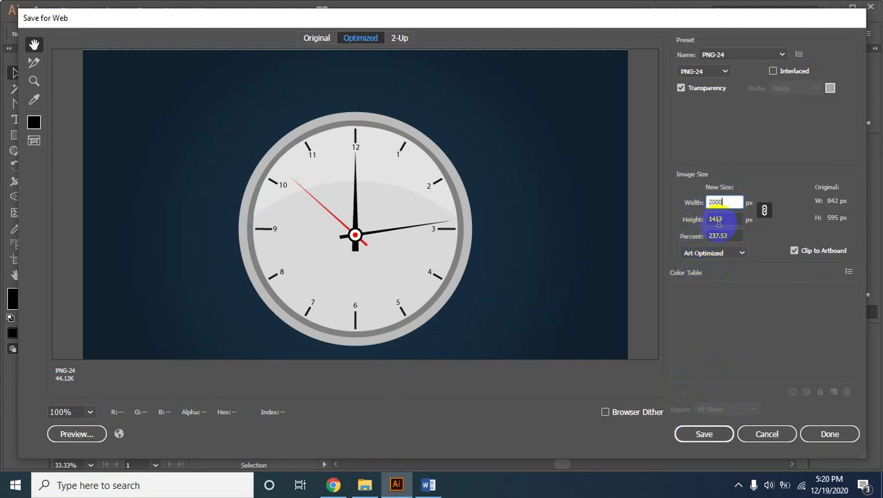
pyautogui.click(722, 218)
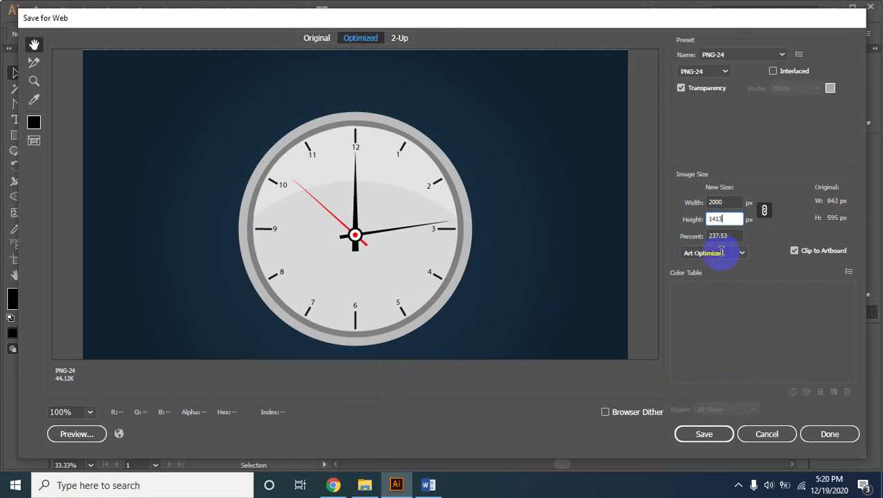
pyautogui.press('Tab')
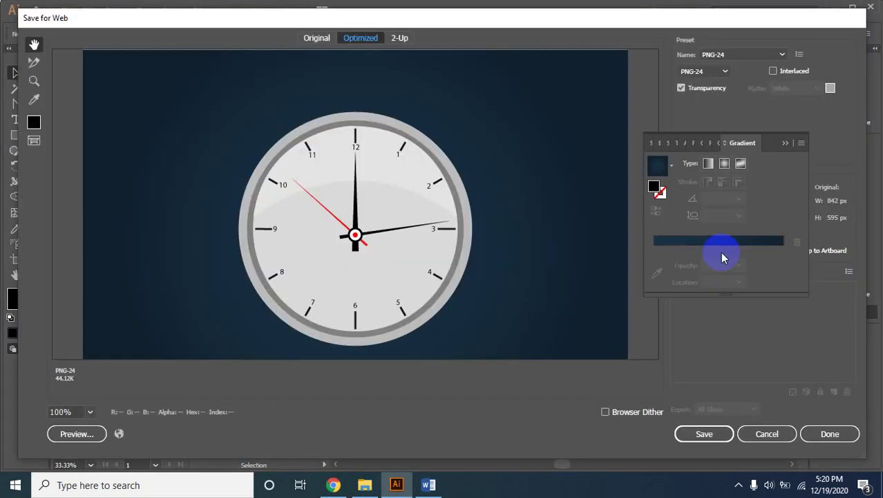
pyautogui.click(705, 434)
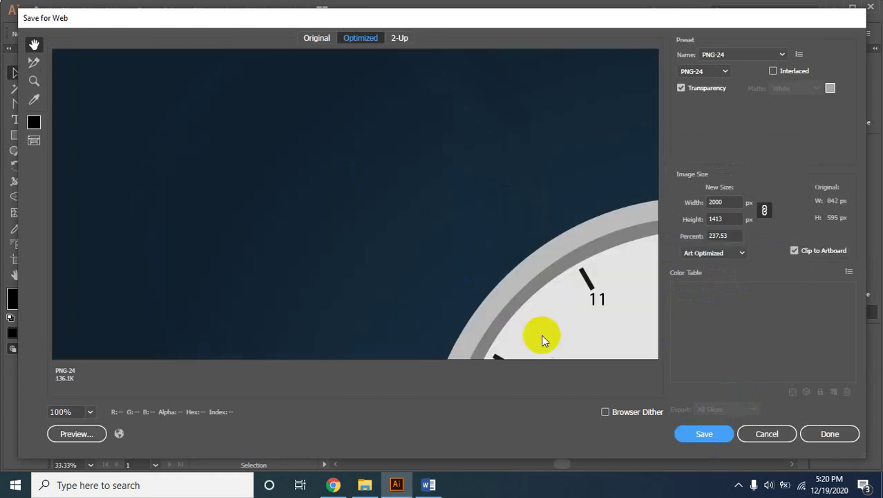
pyautogui.click(703, 432)
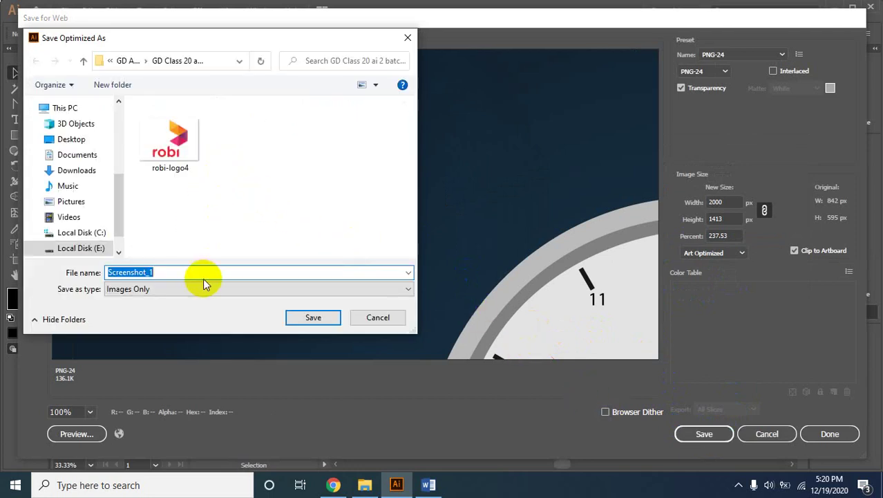
# Save the PNG with the file name 'Wall Clock Design'
pyautogui.write('Wall Clock Design')
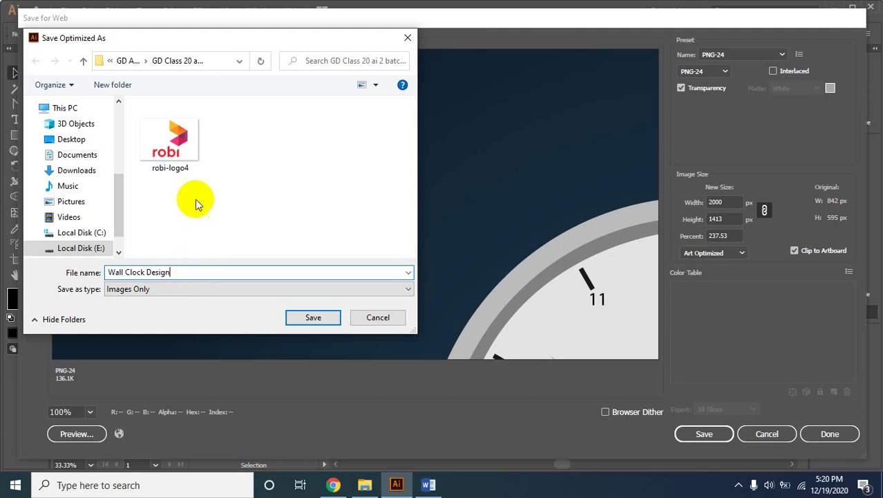
pyautogui.click(313, 318)
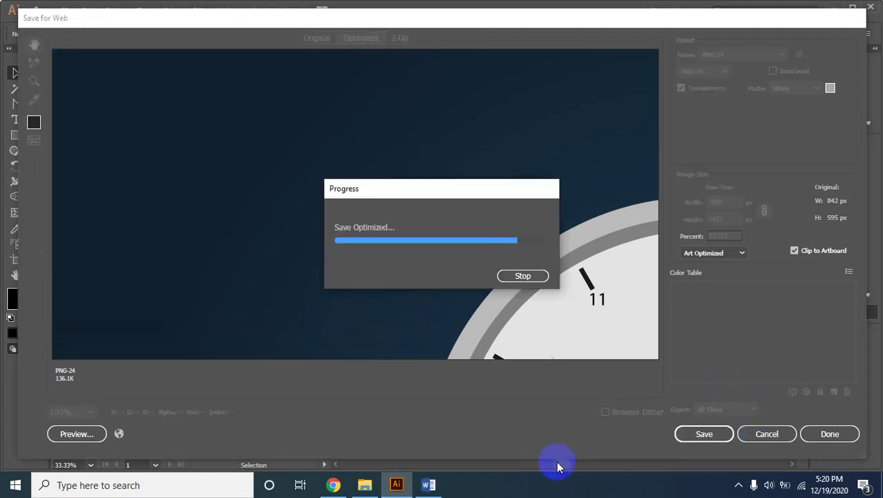
pyautogui.click(738, 486)
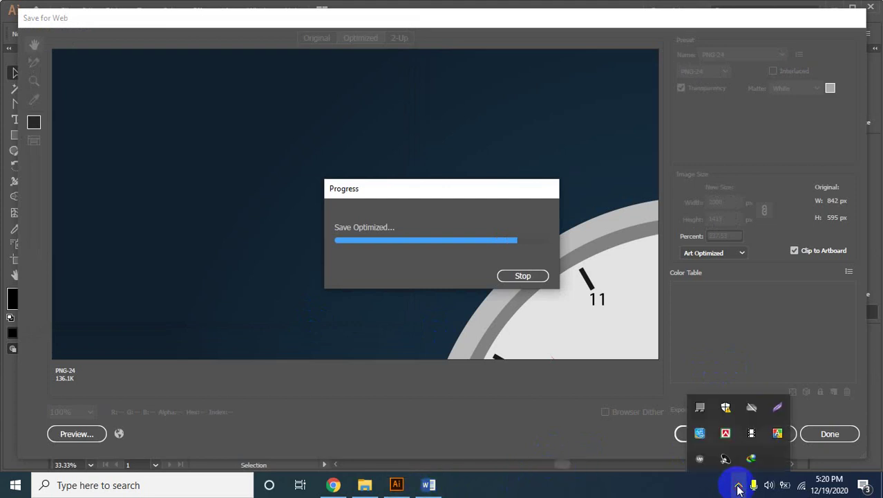